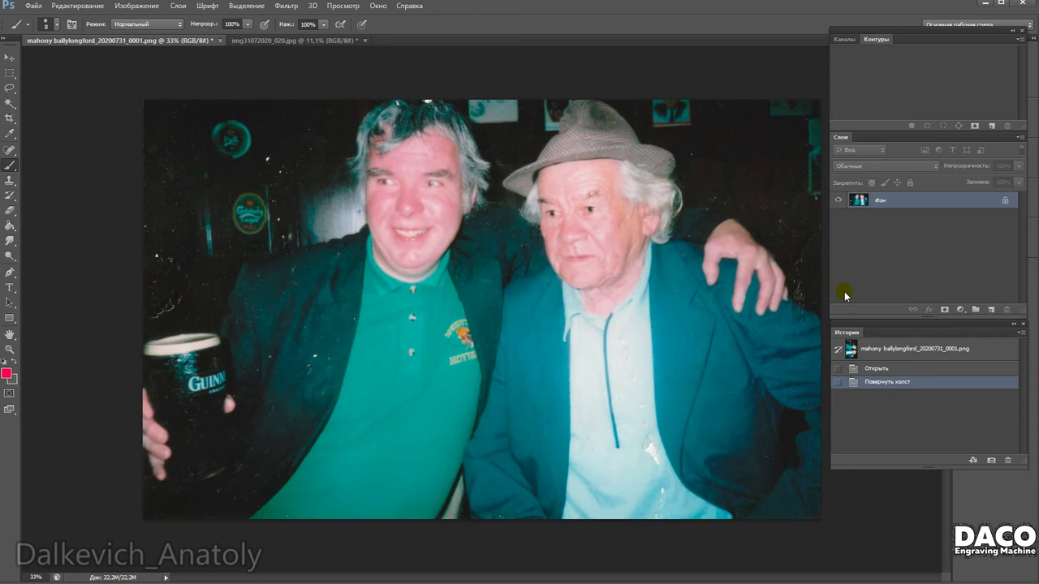
Inspect the collar and upper-left of the photo, then fit the whole photo on screen.
scroll(628, 301, up, 2)
mouse_move(629, 297)
mouse_down()
mouse_move(590, 292)
mouse_move(536, 333)
mouse_up()
scroll(538, 341, down, 1)
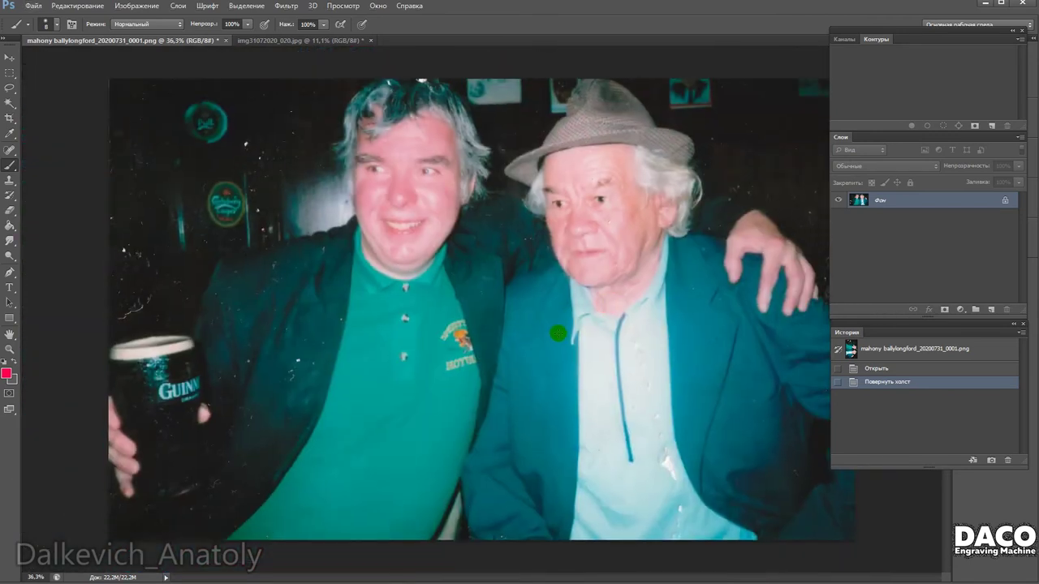
scroll(557, 332, up, 2)
scroll(560, 334, down, 1)
drag(615, 273, 480, 327)
key(ctrl+0)
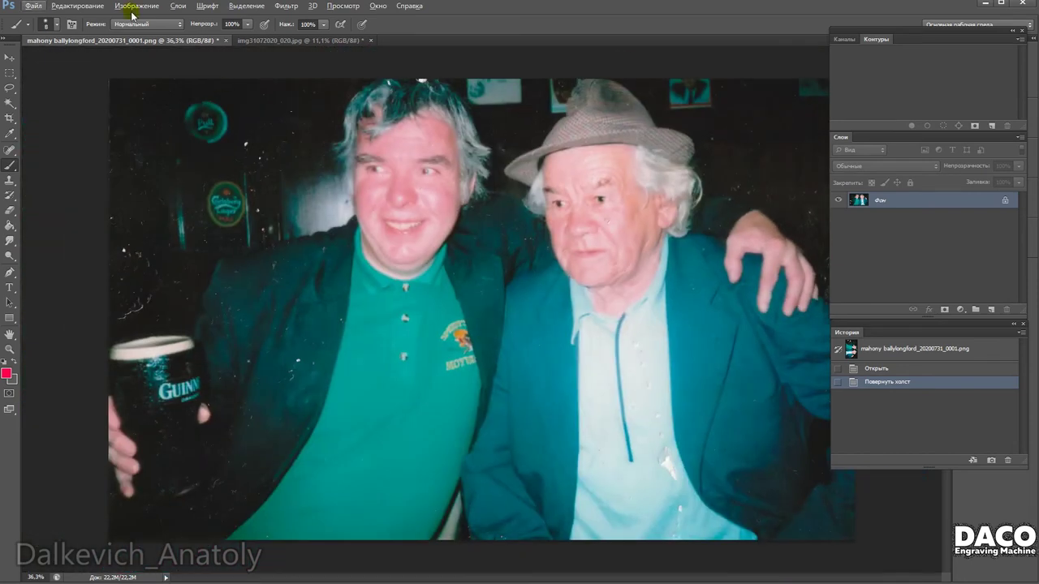
Convert the photo to Grayscale mode, discarding its colour information.
click(124, 7)
mouse_move(133, 18)
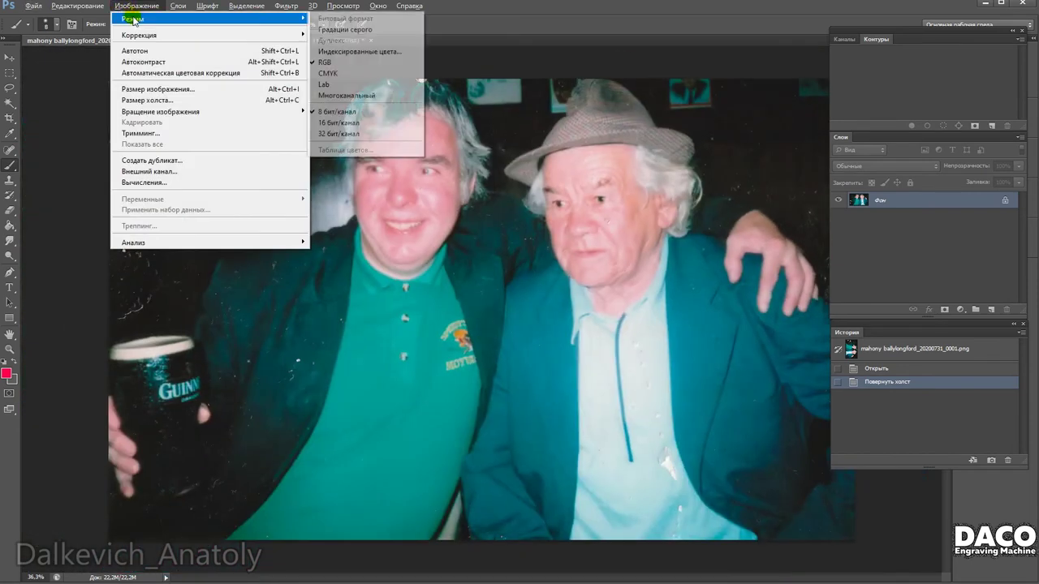
click(337, 30)
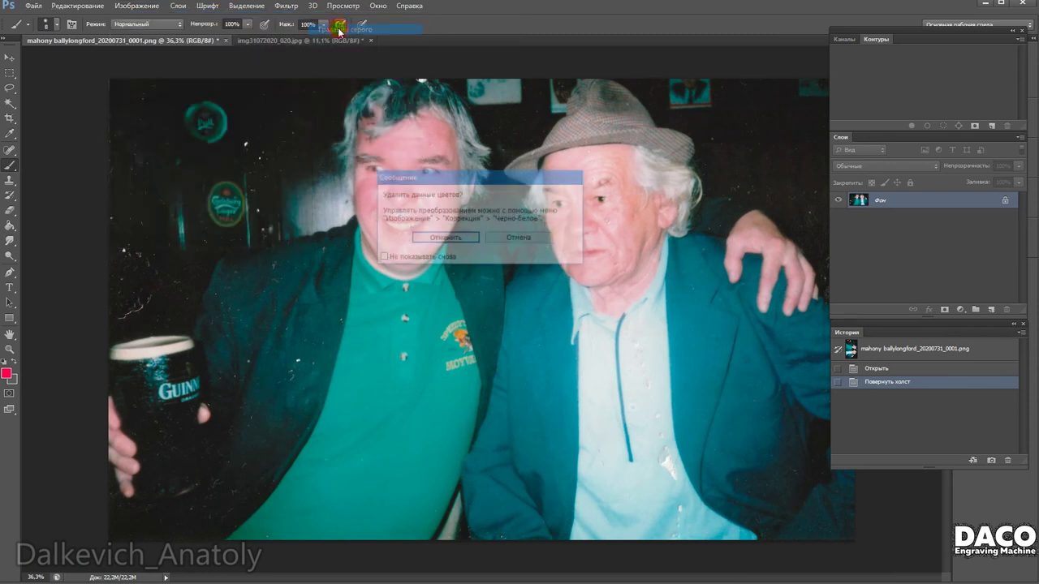
click(445, 238)
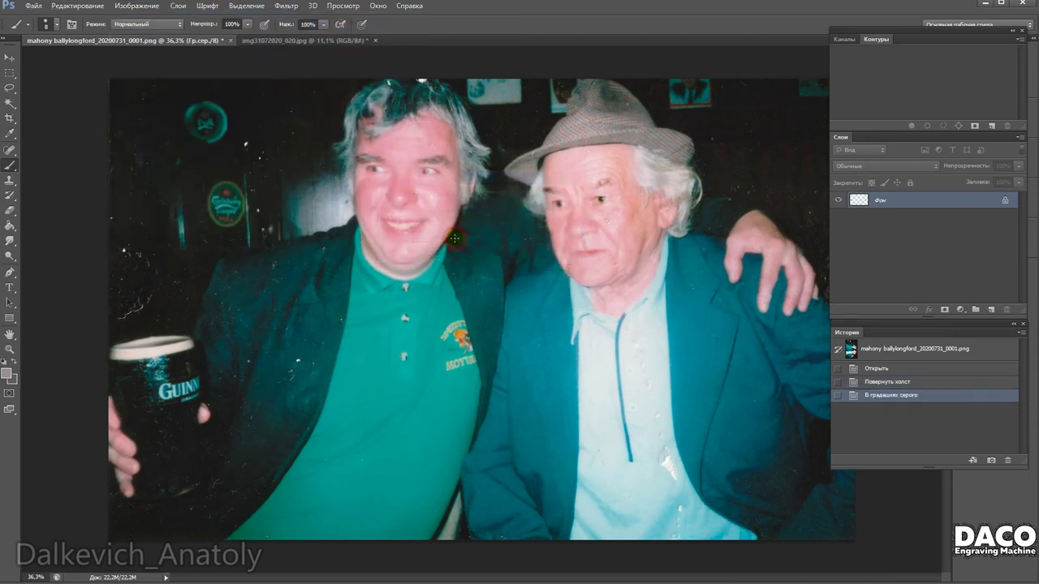
click(124, 7)
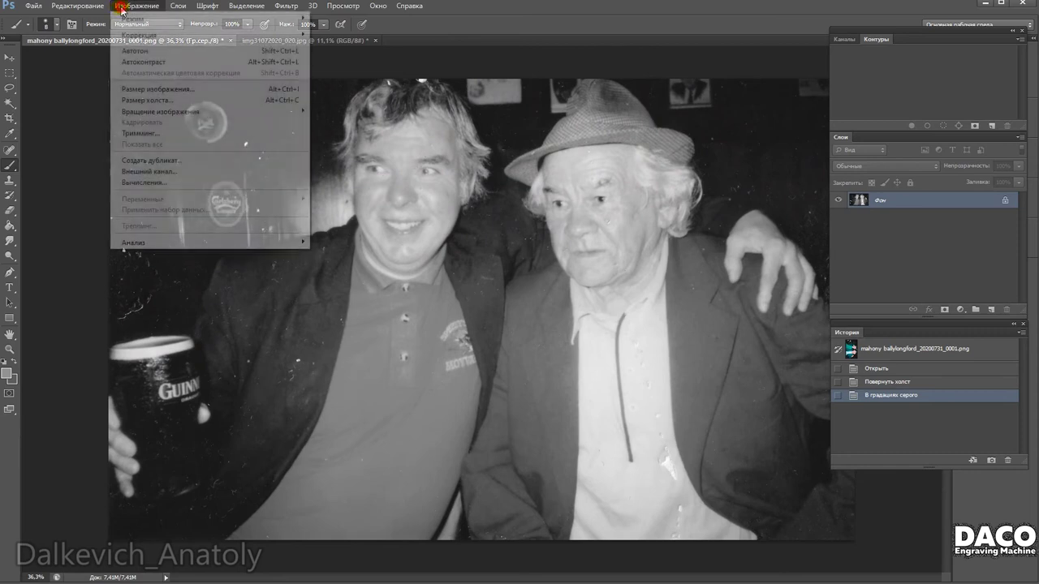
click(158, 90)
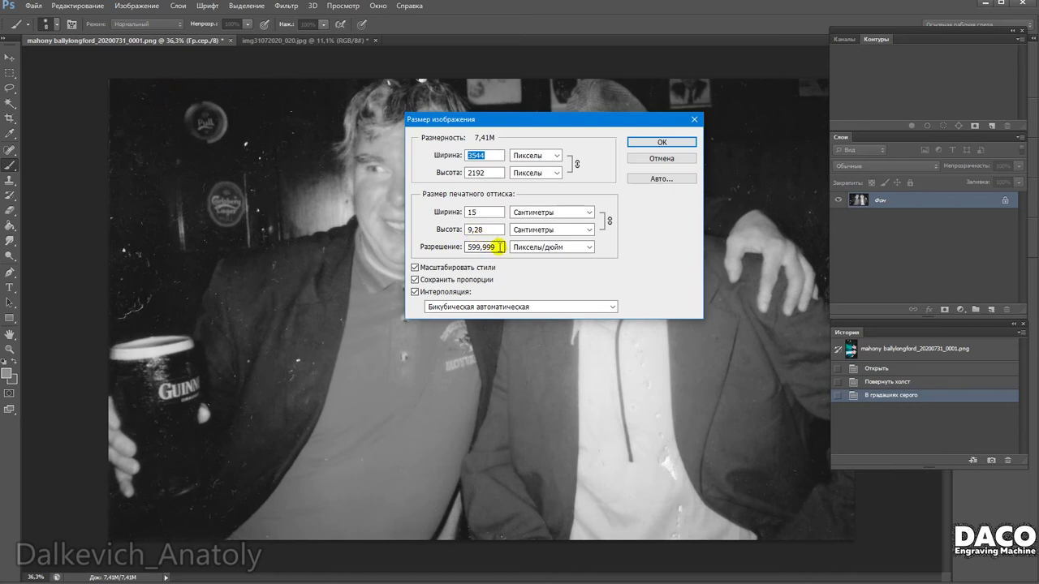
Resize the image to 150 ppi and 80 cm print width (4724×2922 px).
drag(501, 247, 426, 243)
text(150)
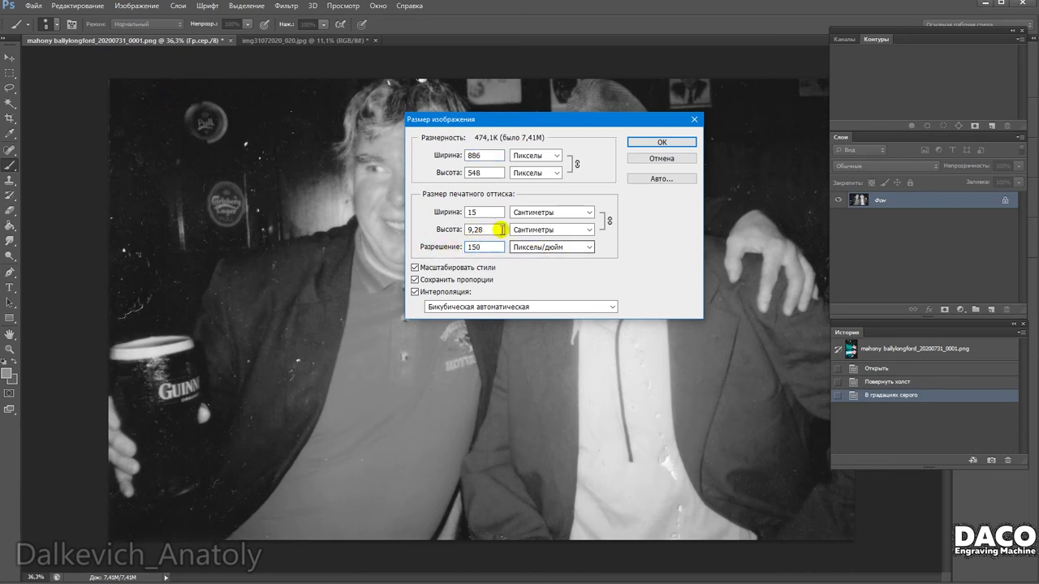
drag(491, 212, 447, 210)
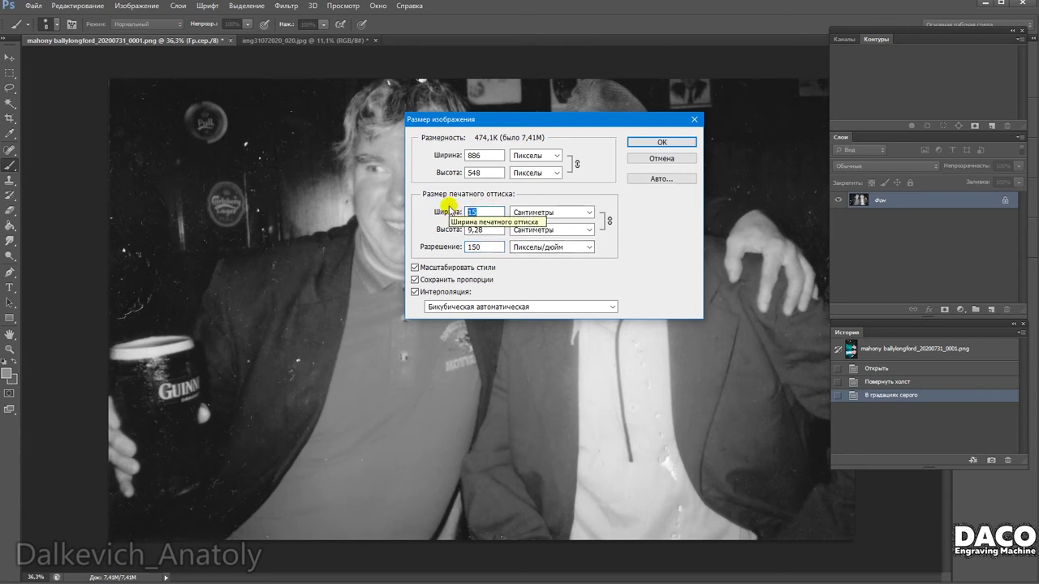
text(80)
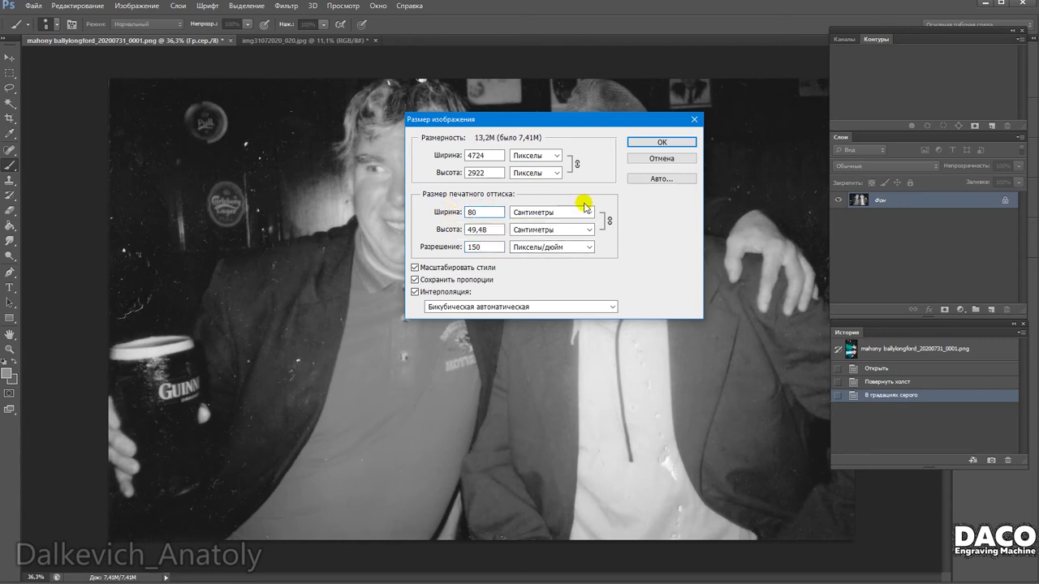
click(658, 142)
scroll(338, 351, down, 1)
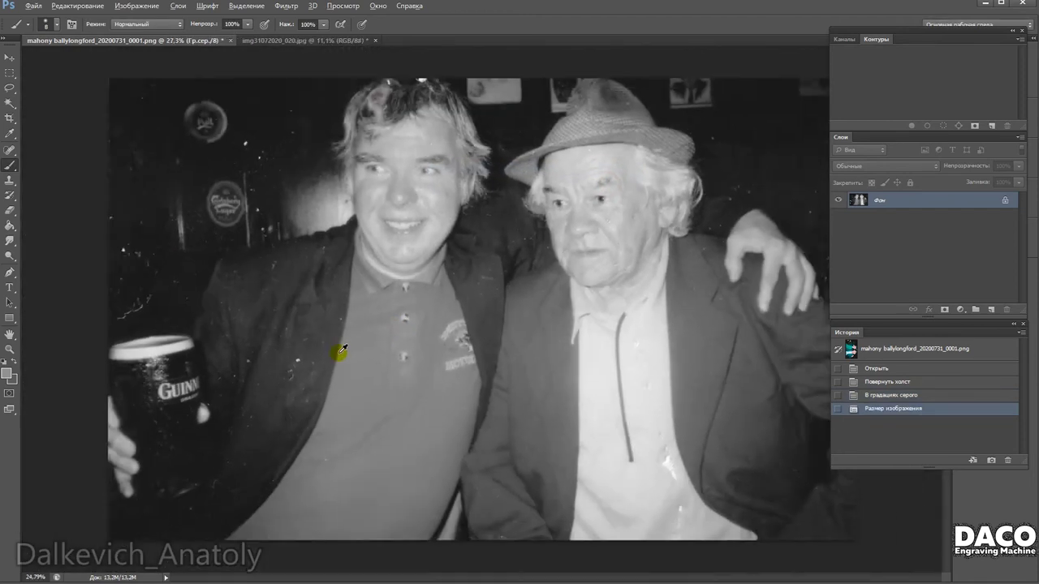
Crop to a near-square frame around the old man in the hat, leaving an edge of the other man.
scroll(357, 353, down, 1)
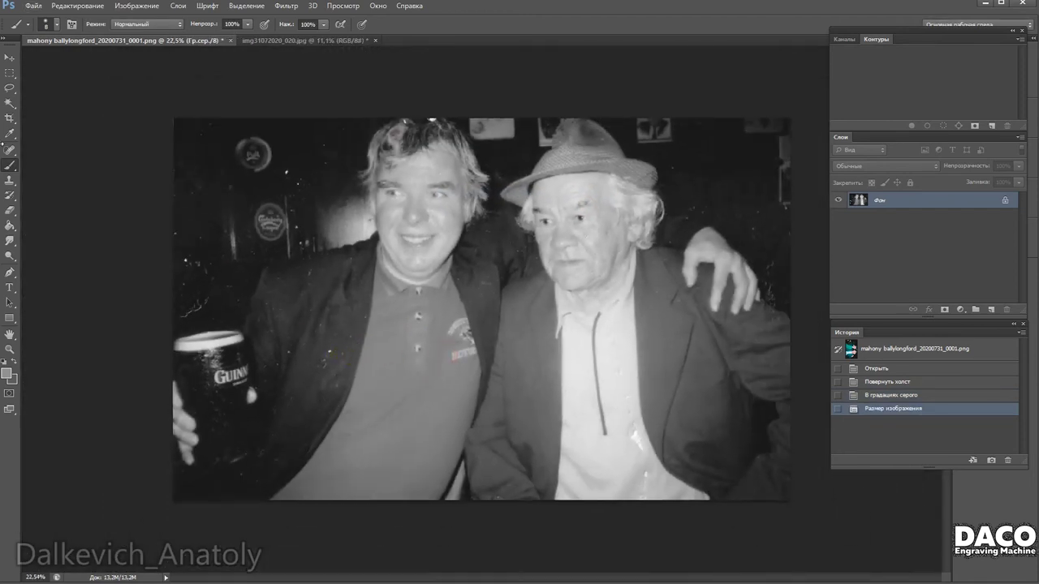
click(9, 117)
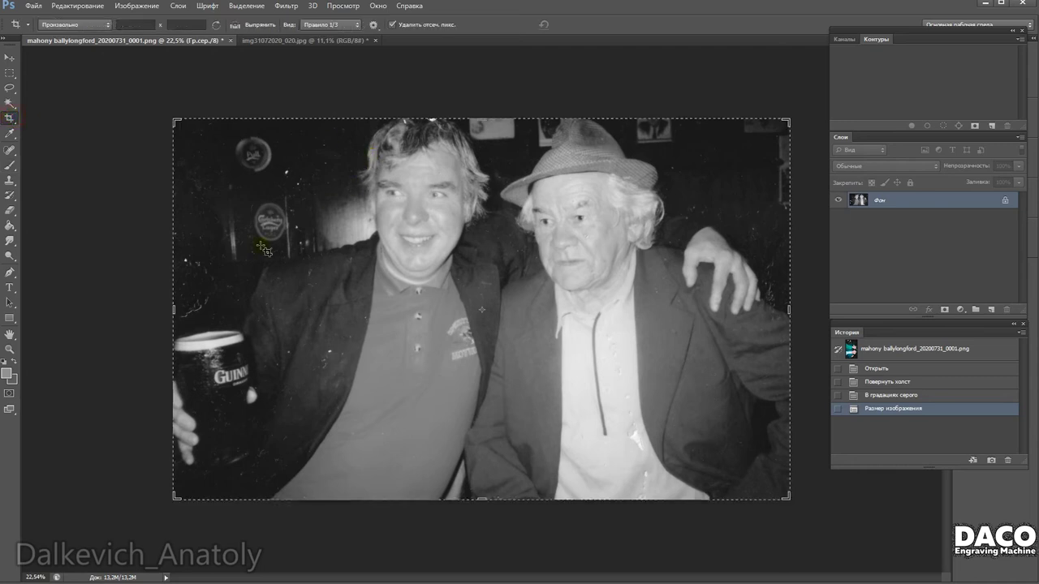
mouse_move(175, 309)
mouse_down()
mouse_move(260, 297)
mouse_move(297, 311)
mouse_up()
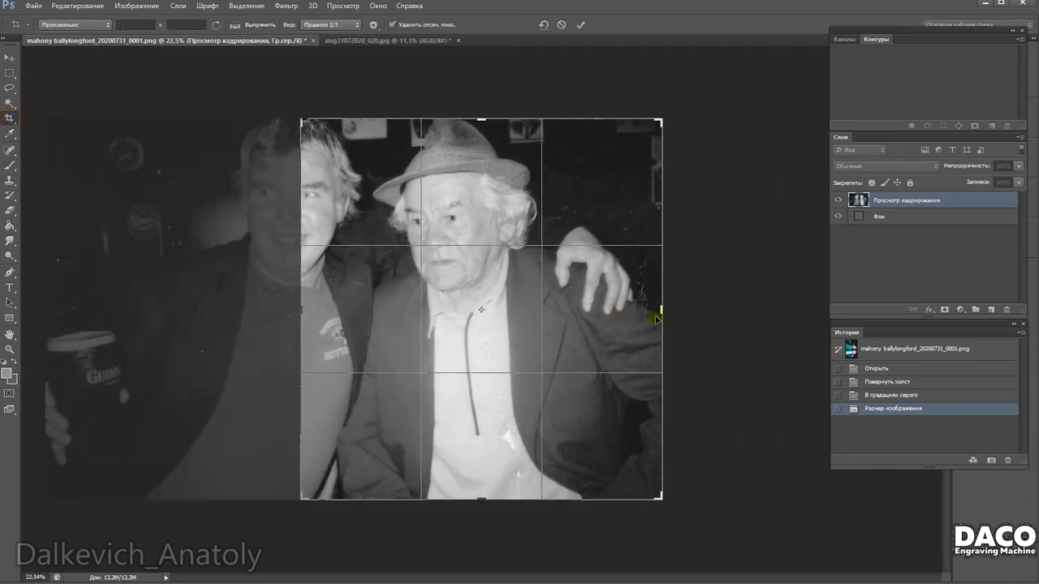
drag(663, 310, 652, 309)
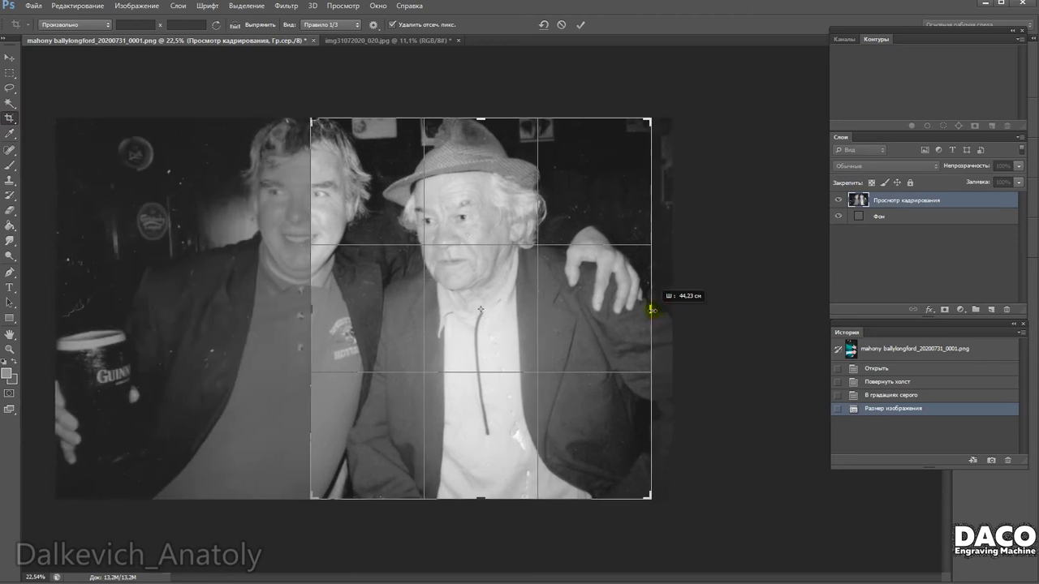
drag(478, 497, 487, 465)
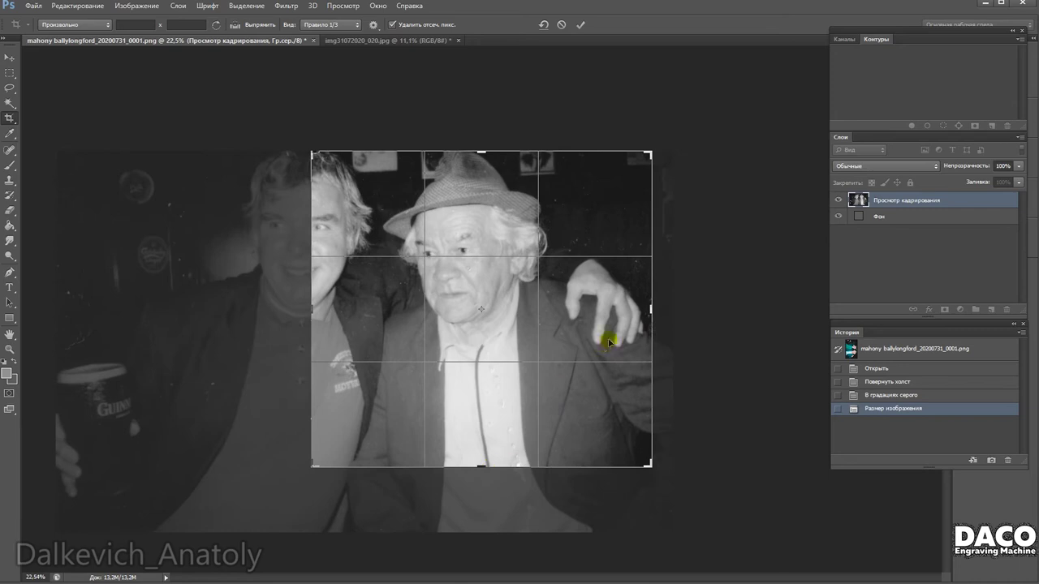
drag(652, 309, 645, 309)
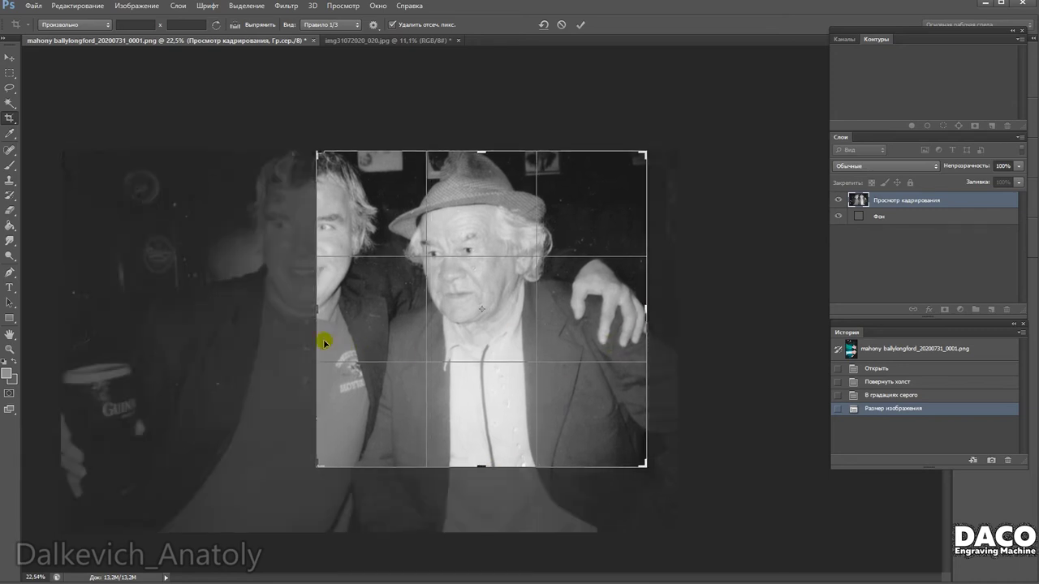
drag(321, 309, 328, 309)
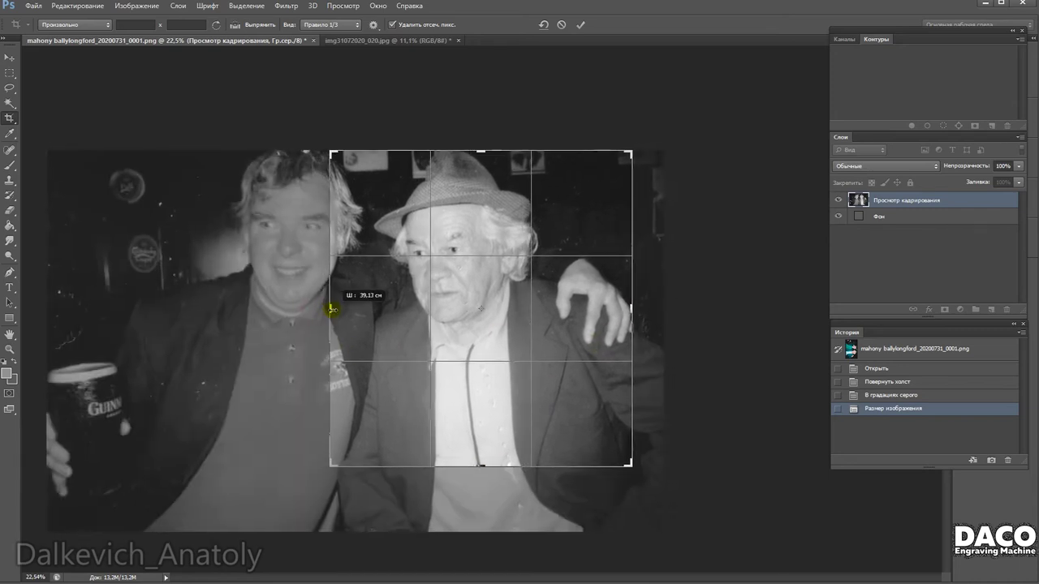
drag(329, 310, 329, 309)
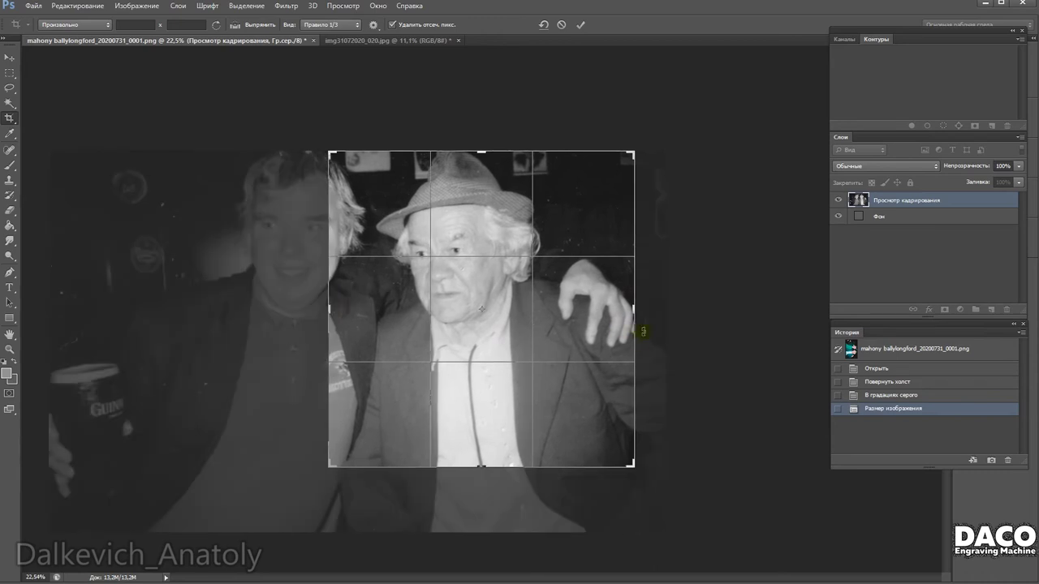
drag(630, 312, 626, 313)
key(Return)
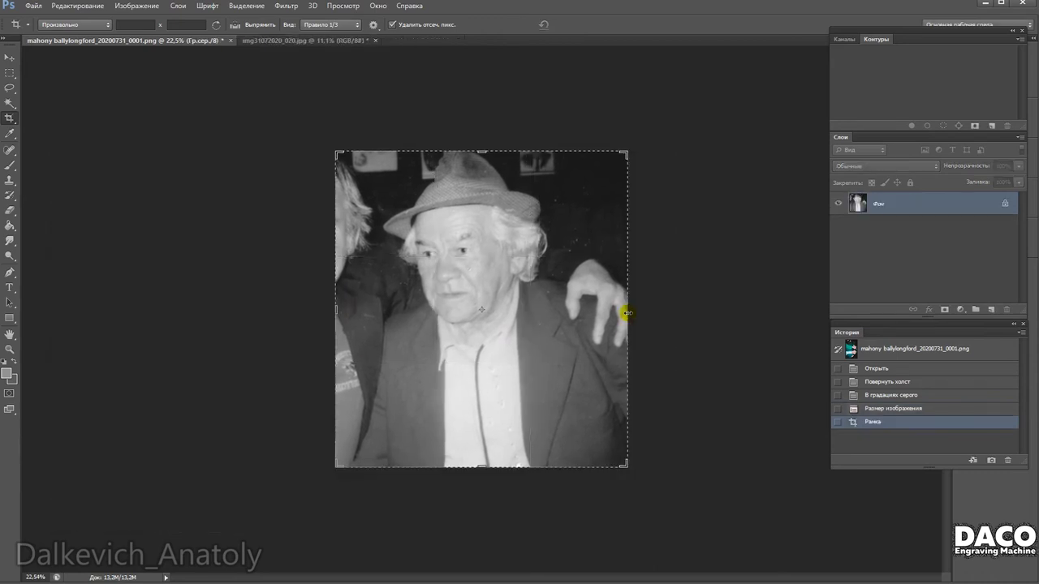
scroll(627, 312, up, 1)
scroll(628, 308, up, 1)
scroll(625, 313, down, 1)
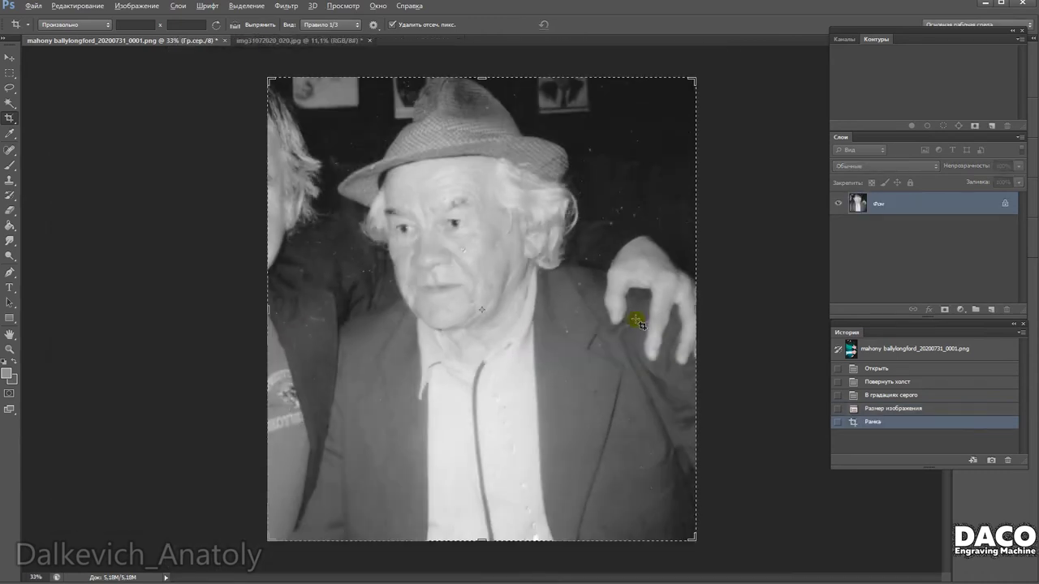
Change the cropped image's print width from 37,93 to 40 cm at 150 ppi (2362×2557 px).
click(135, 7)
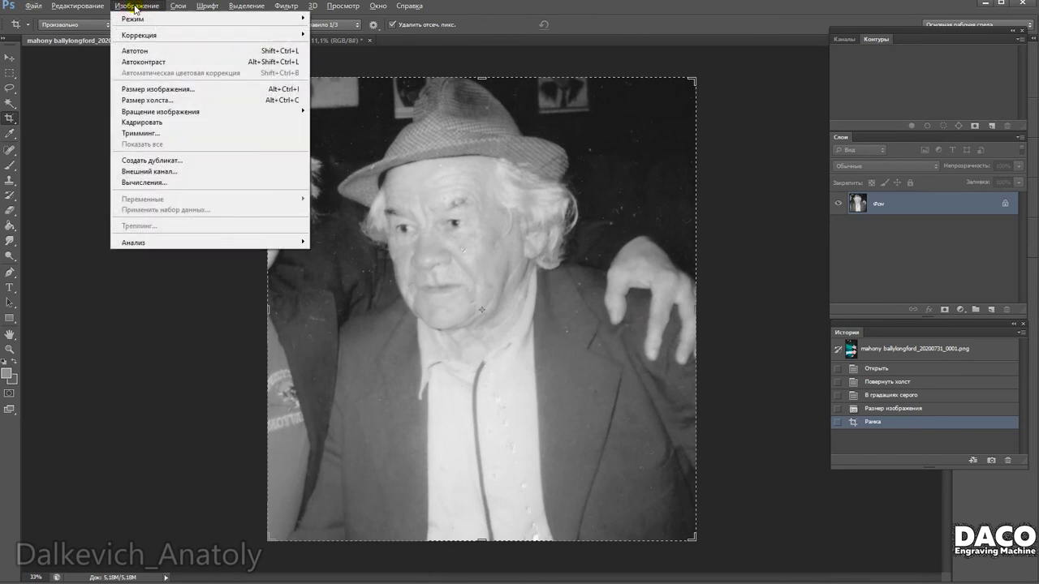
click(162, 89)
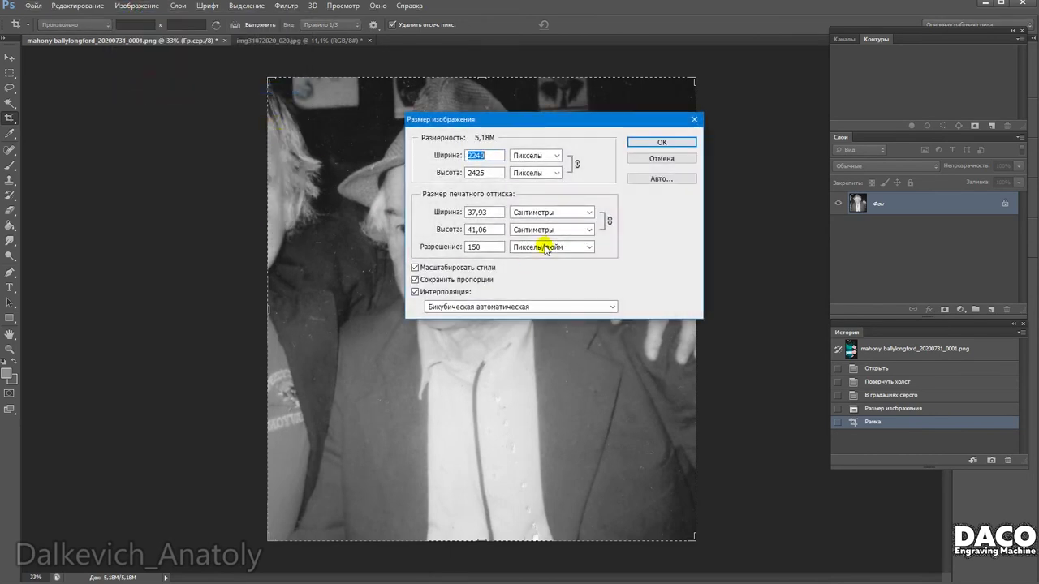
double_click(490, 212)
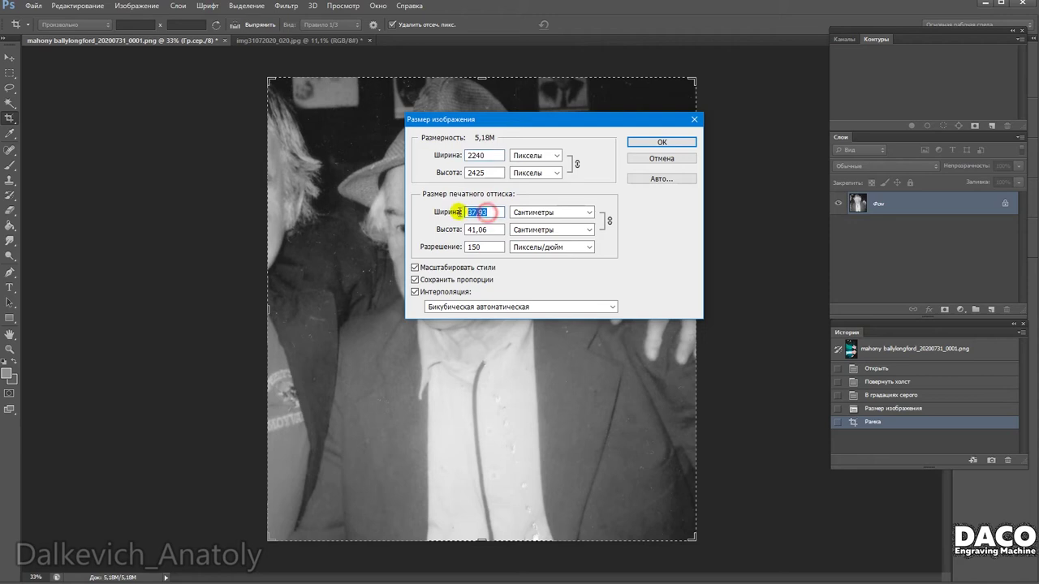
text(40)
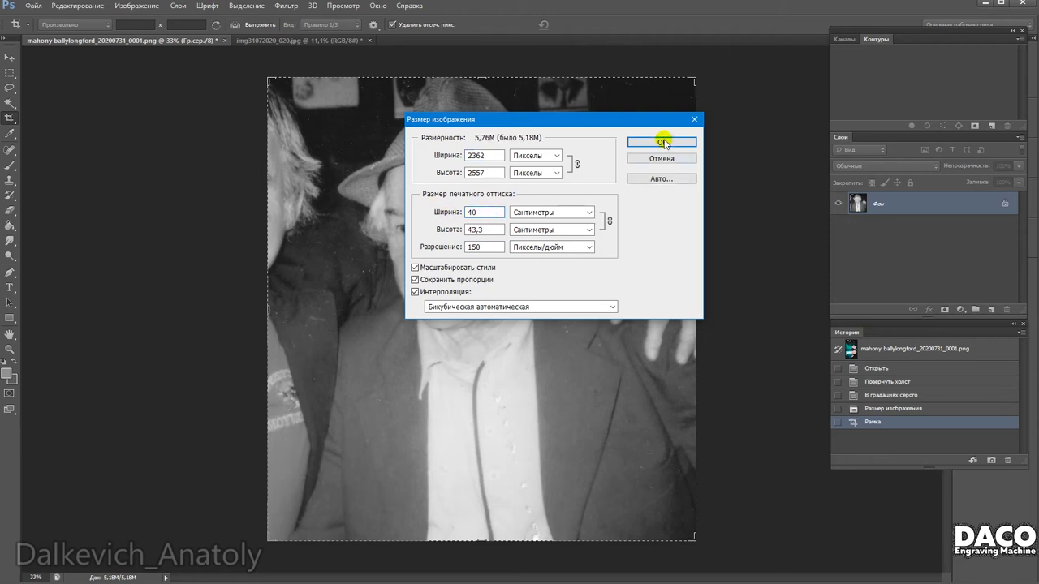
click(661, 143)
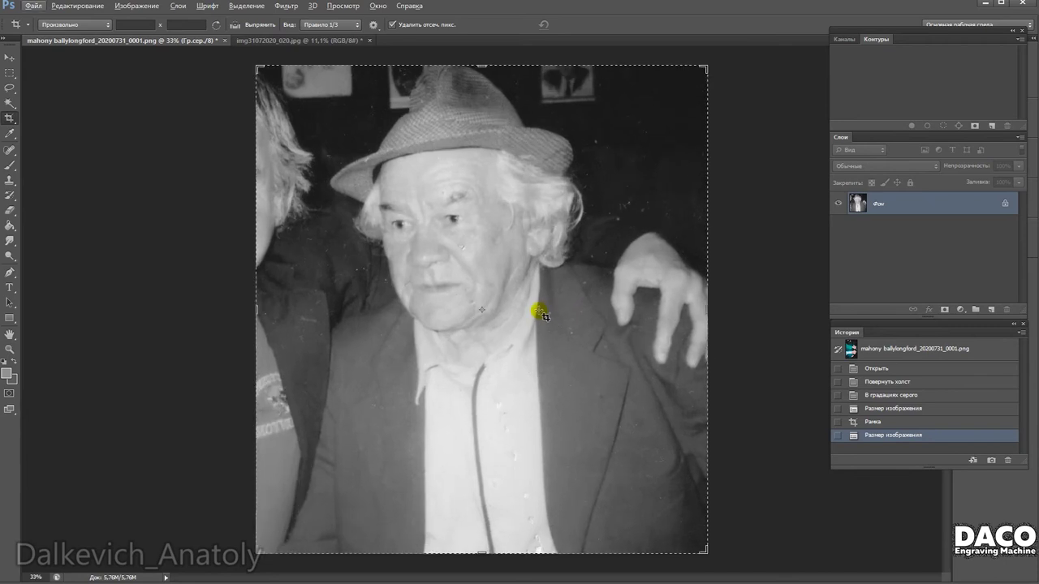
Zoom out to show the whole figure and select the Pen tool in Path mode.
scroll(556, 316, down, 1)
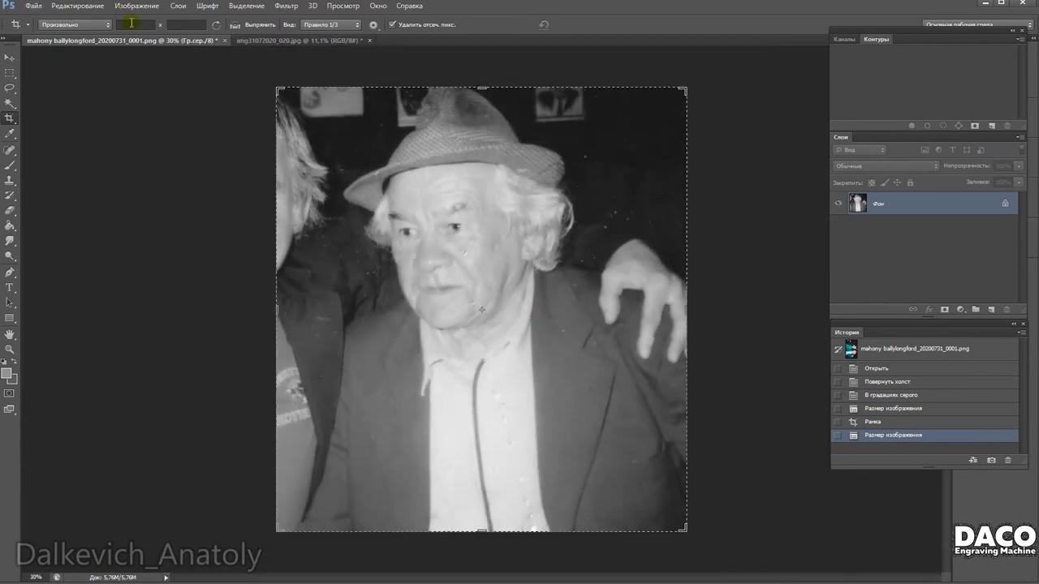
scroll(390, 225, up, 1)
scroll(389, 230, up, 1)
scroll(405, 233, up, 1)
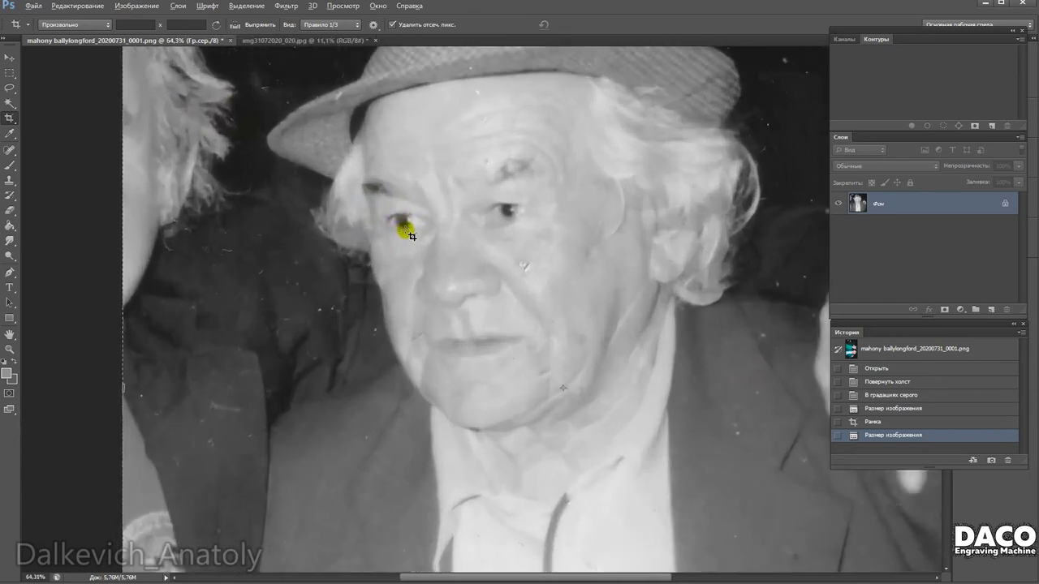
scroll(559, 234, down, 1)
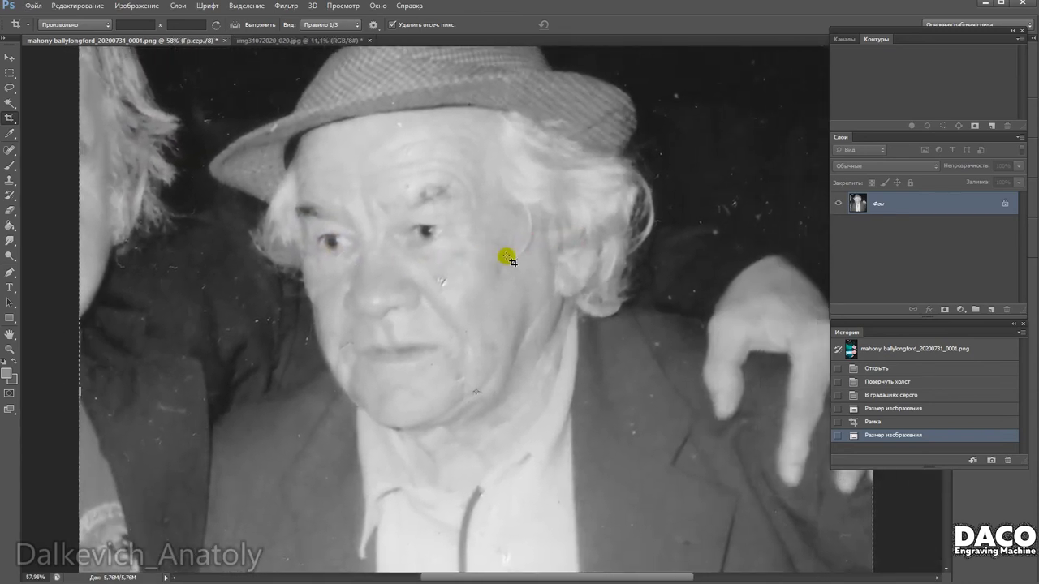
scroll(507, 258, down, 1)
click(10, 272)
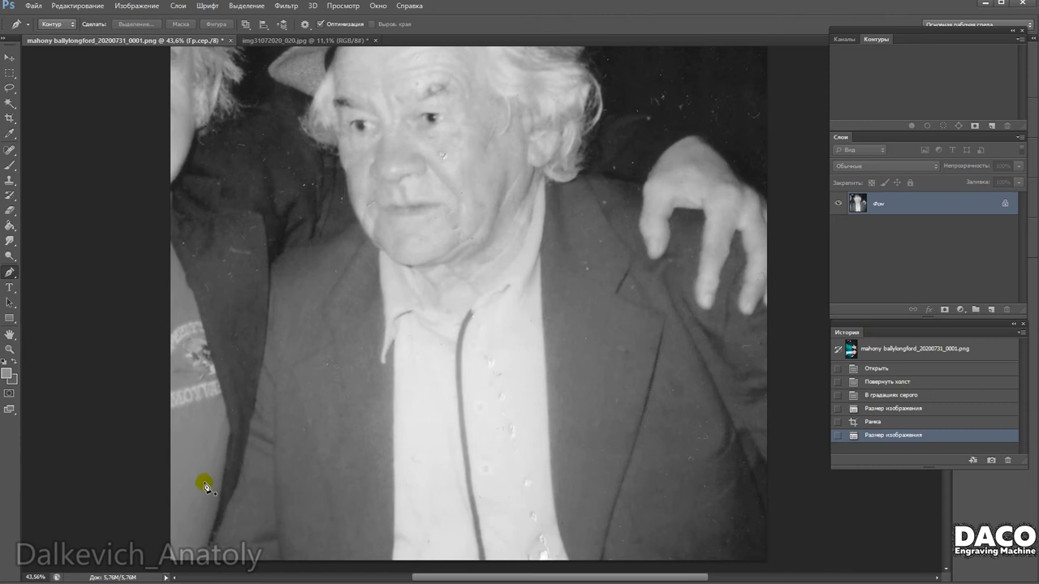
Start a Pen path with curved anchors up the jacket's left edge toward the shoulder.
drag(199, 485, 210, 418)
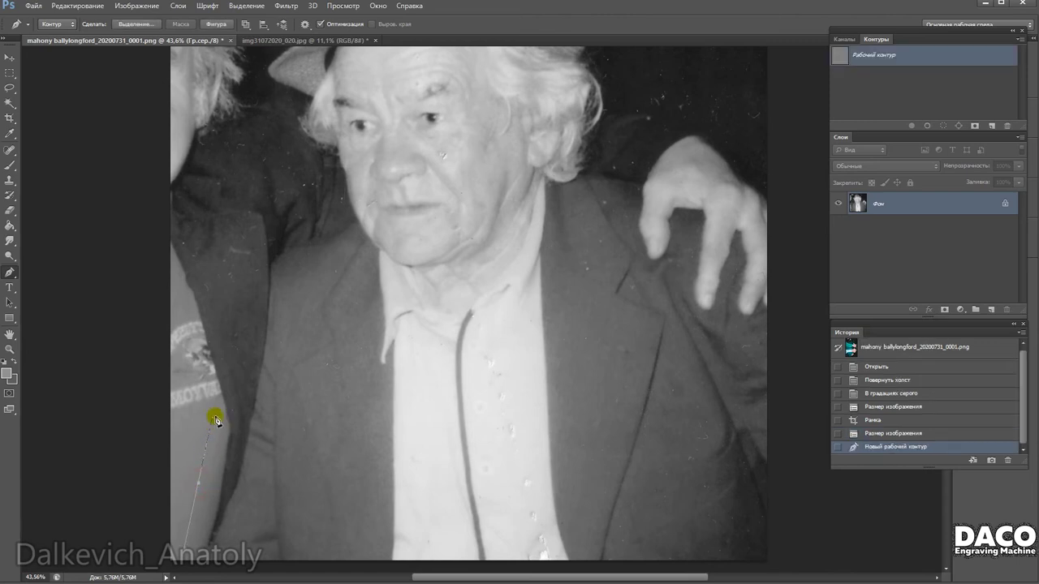
drag(247, 289, 262, 262)
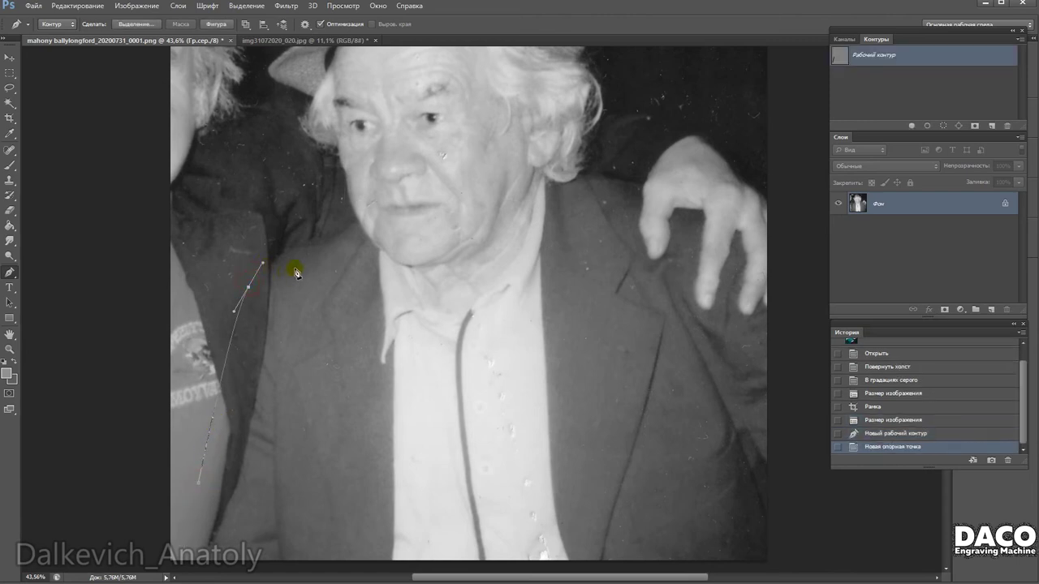
scroll(286, 282, up, 1)
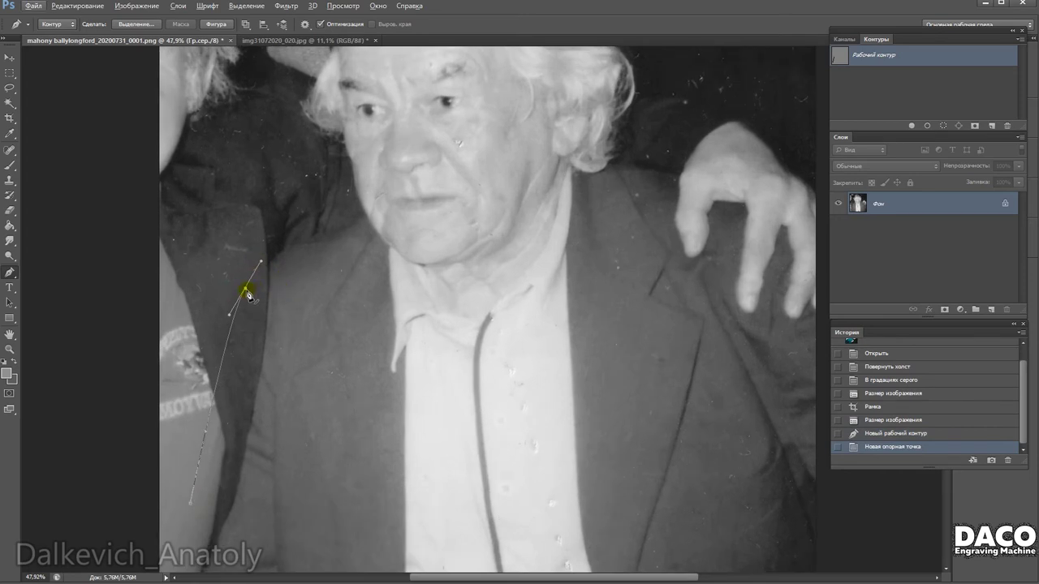
drag(248, 289, 249, 289)
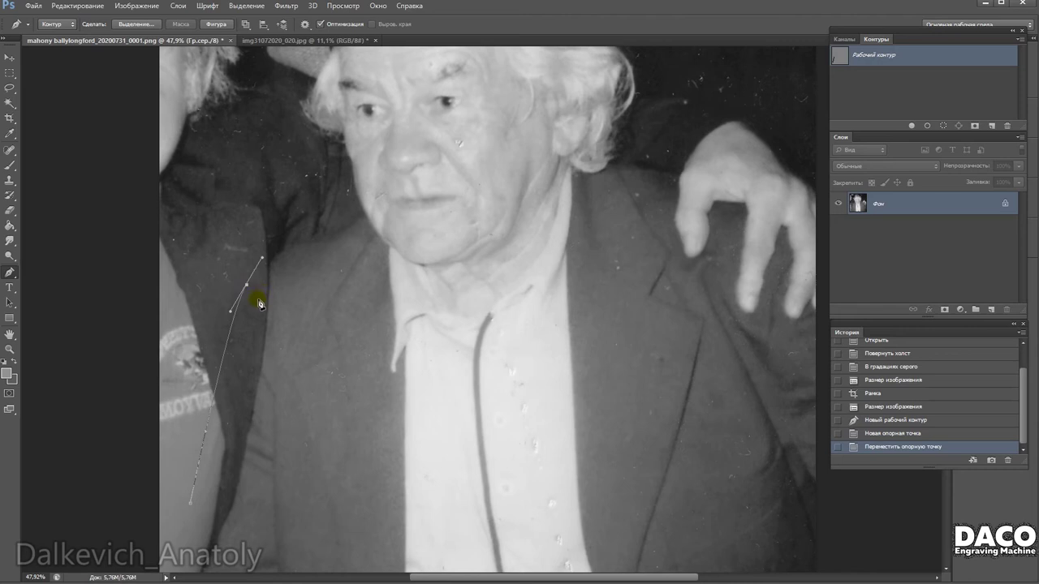
key(alt)
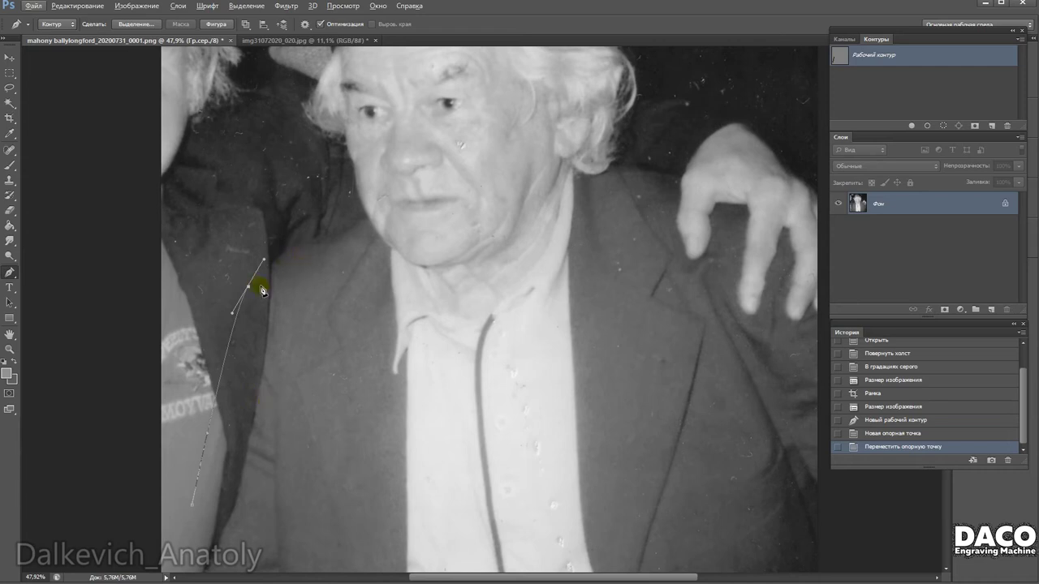
drag(263, 259, 280, 236)
click(352, 234)
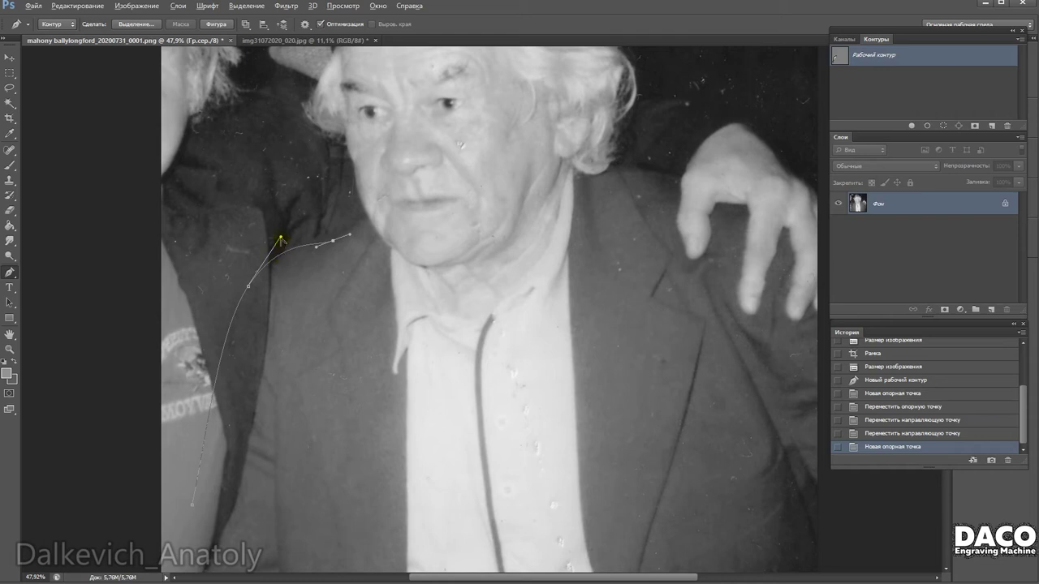
Reshape the shoulder anchor's handles and extend the path up the jaw to the chin.
mouse_move(280, 240)
mouse_down()
mouse_move(264, 260)
mouse_move(293, 287)
mouse_move(232, 250)
mouse_move(278, 259)
mouse_move(274, 243)
mouse_up()
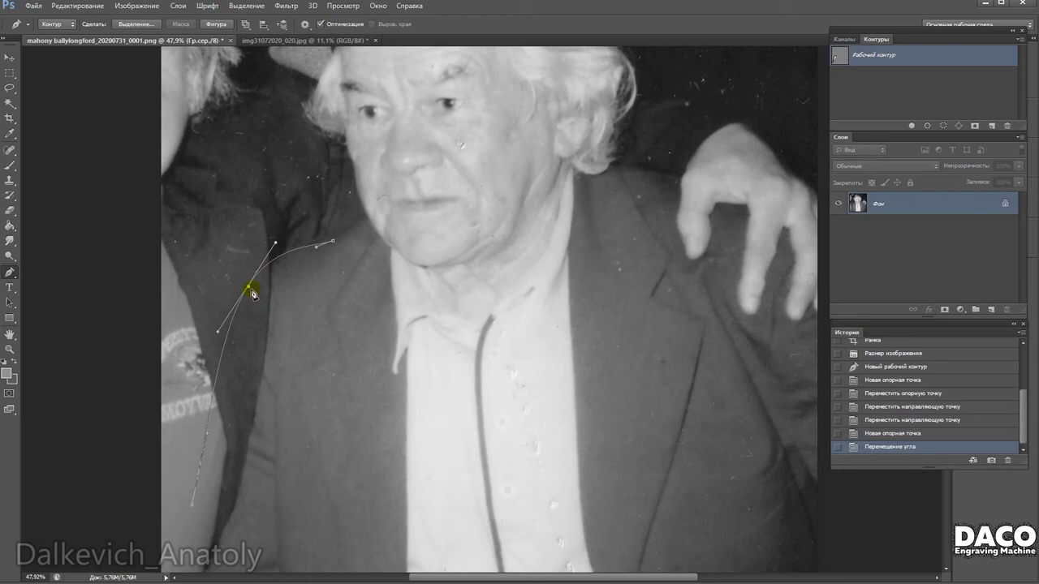
mouse_move(249, 288)
mouse_down()
mouse_move(274, 249)
mouse_move(271, 258)
mouse_move(273, 248)
mouse_move(235, 227)
mouse_move(274, 229)
mouse_move(273, 245)
mouse_up()
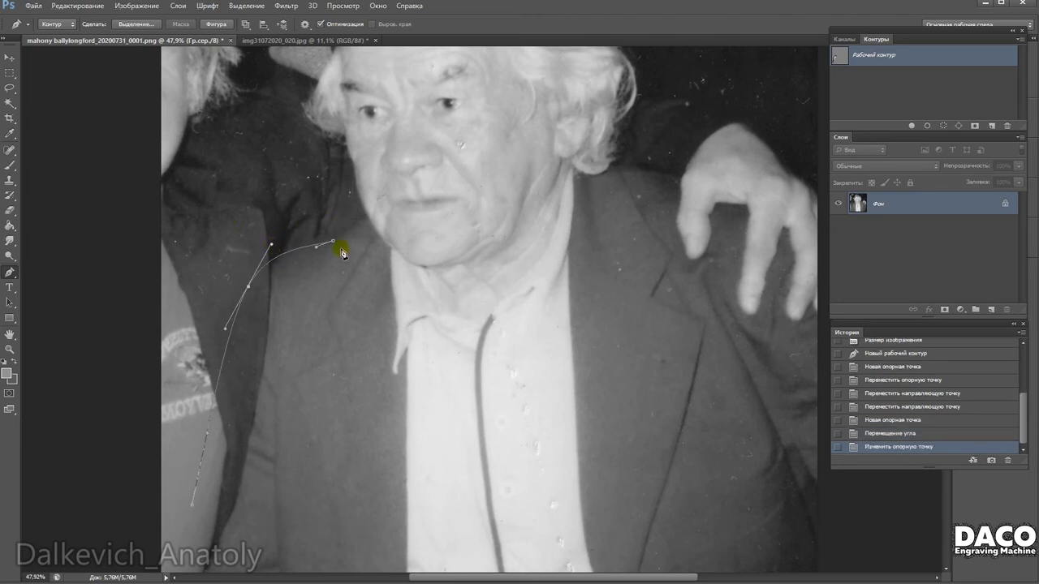
scroll(344, 258, up, 2)
key(alt)
drag(333, 238, 332, 230)
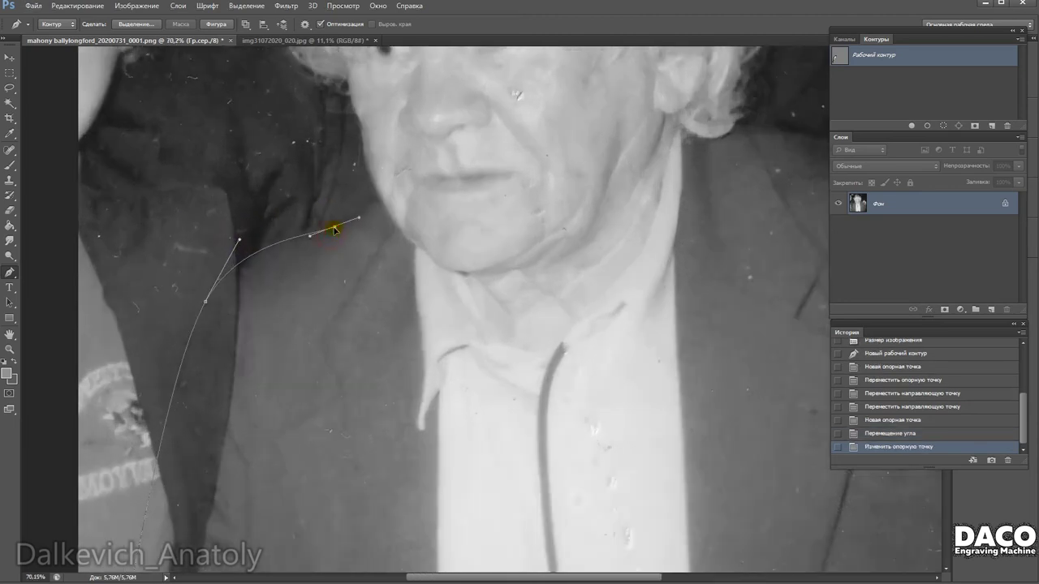
drag(378, 205, 379, 200)
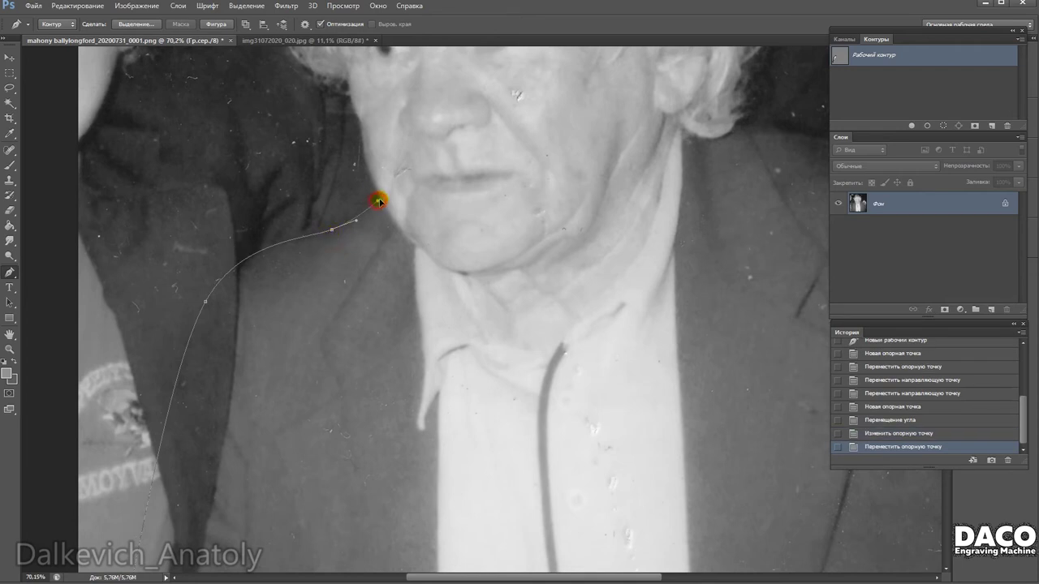
scroll(394, 230, up, 3)
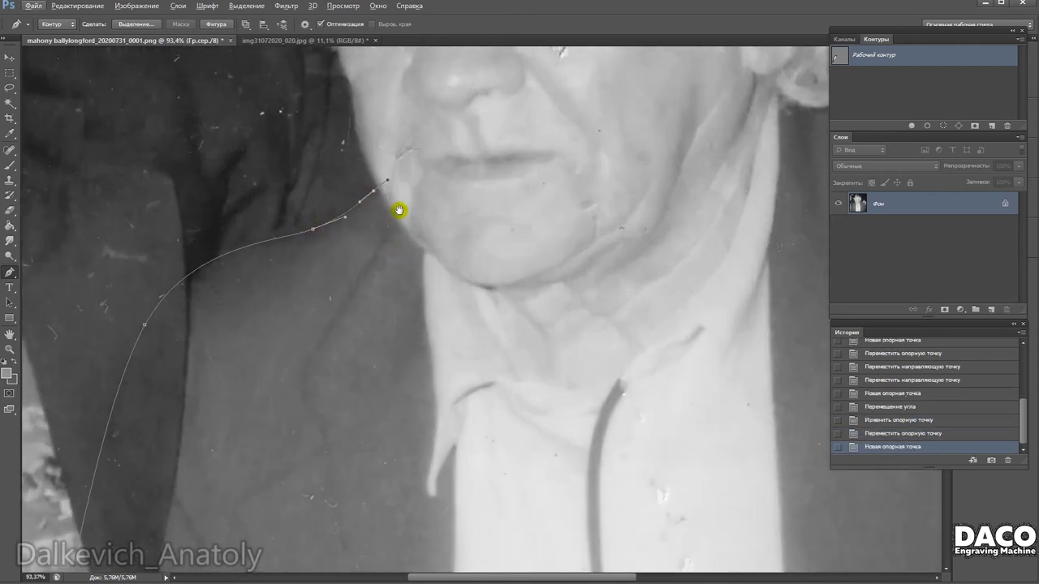
drag(399, 210, 393, 270)
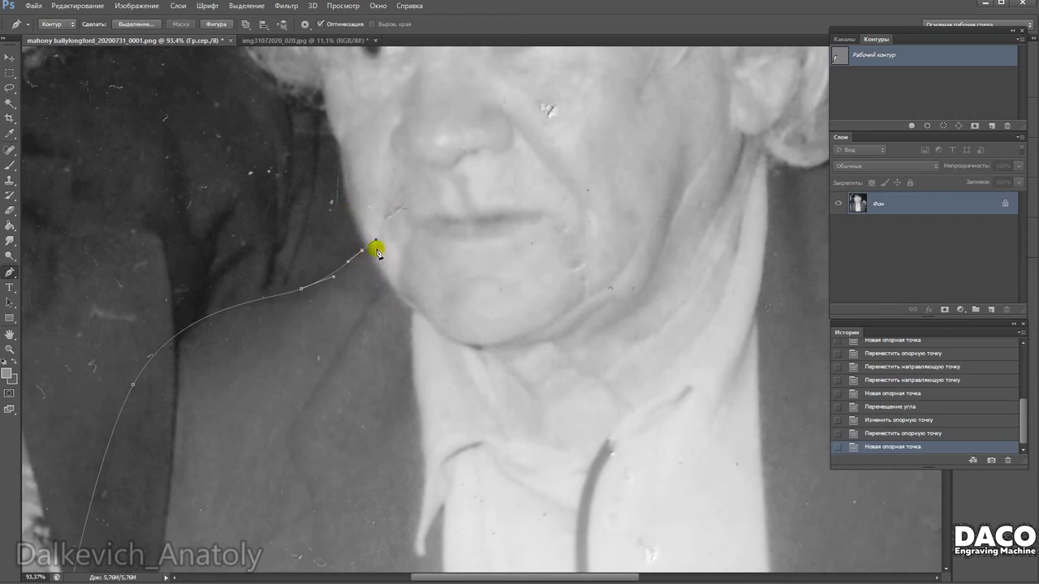
click(375, 239)
alt+click(361, 246)
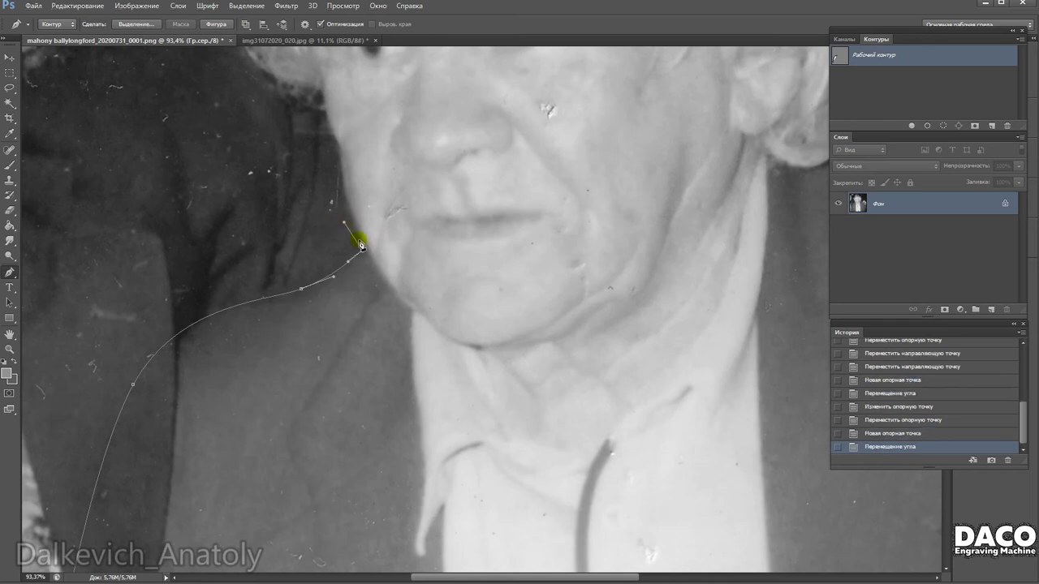
drag(364, 253, 370, 249)
drag(366, 254, 417, 313)
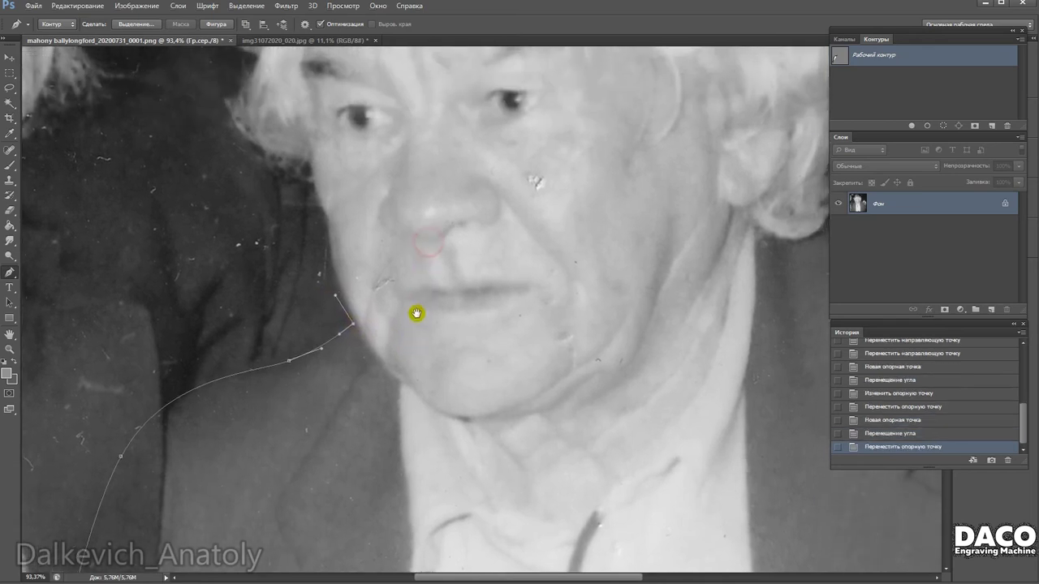
Continue the path up the left cheek to the temple, making the temple a corner point.
scroll(339, 232, up, 2)
click(325, 222)
scroll(330, 307, down, 2)
click(326, 276)
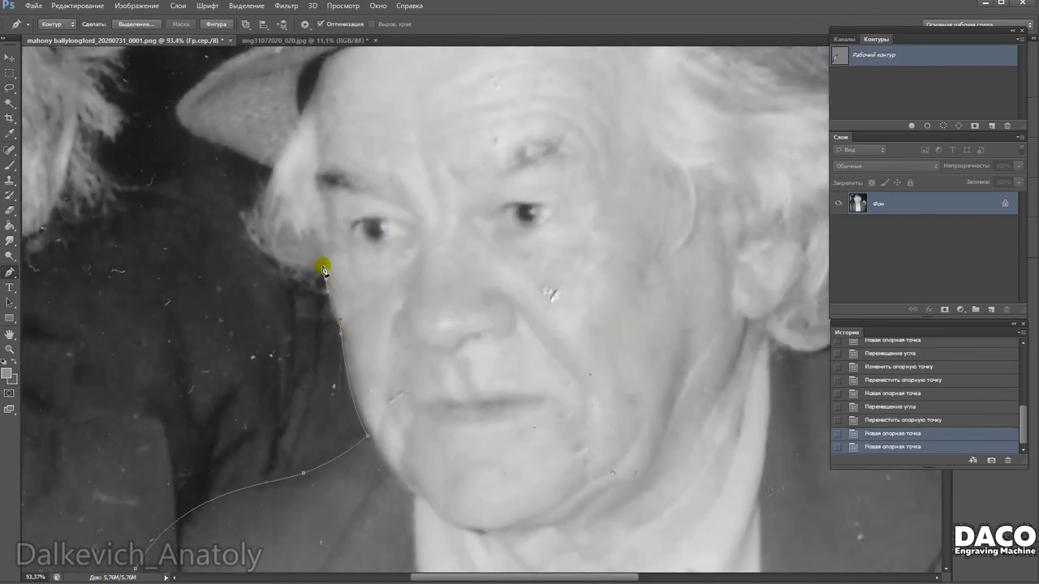
drag(270, 172, 257, 193)
drag(200, 263, 203, 268)
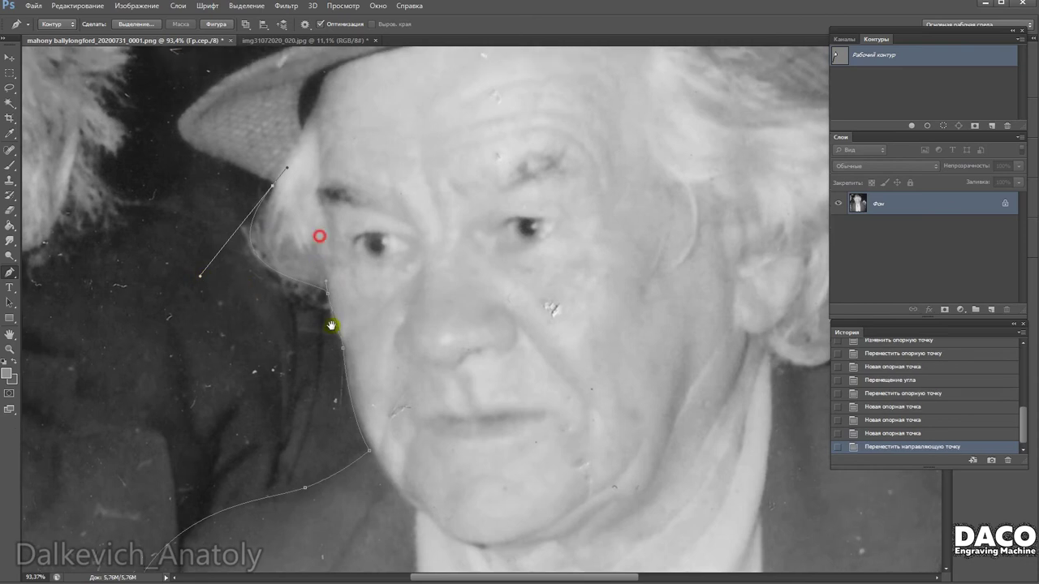
scroll(317, 235, up, 3)
alt+click(261, 259)
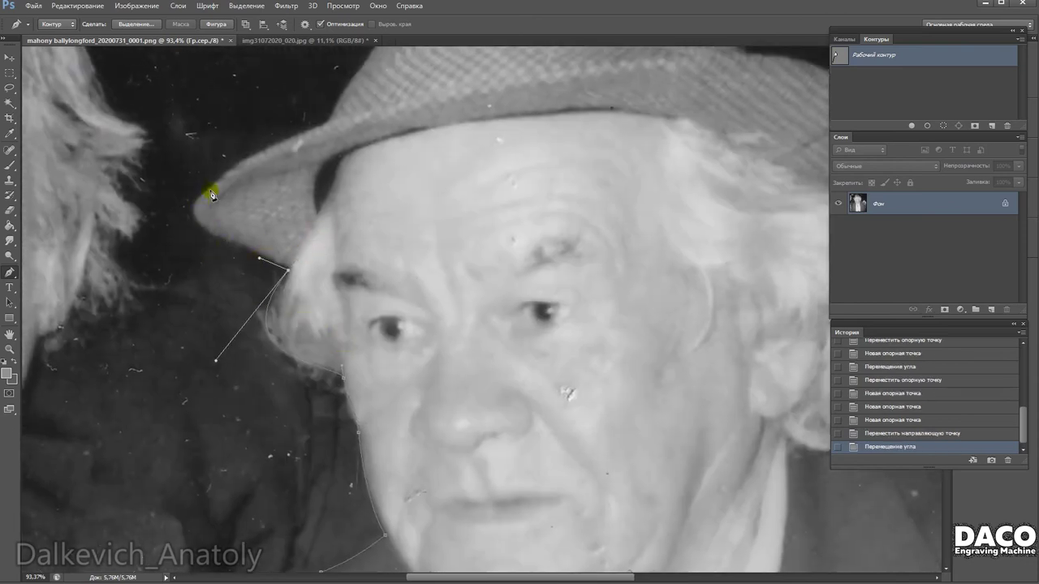
Trace the path along the hat's left brim with curved anchors.
click(231, 175)
drag(190, 205, 147, 219)
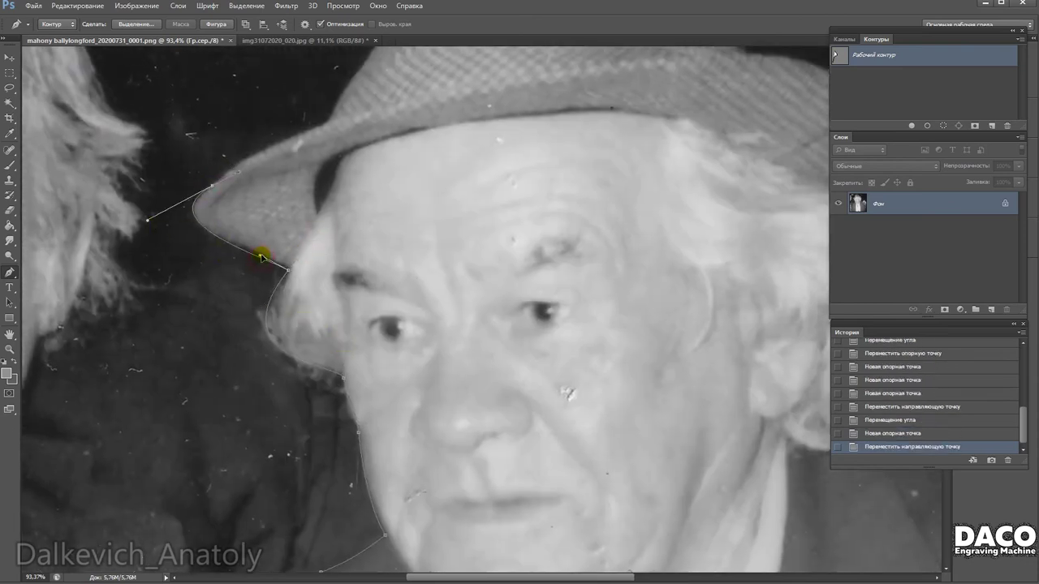
scroll(308, 297, up, 3)
click(283, 250)
drag(207, 287, 259, 264)
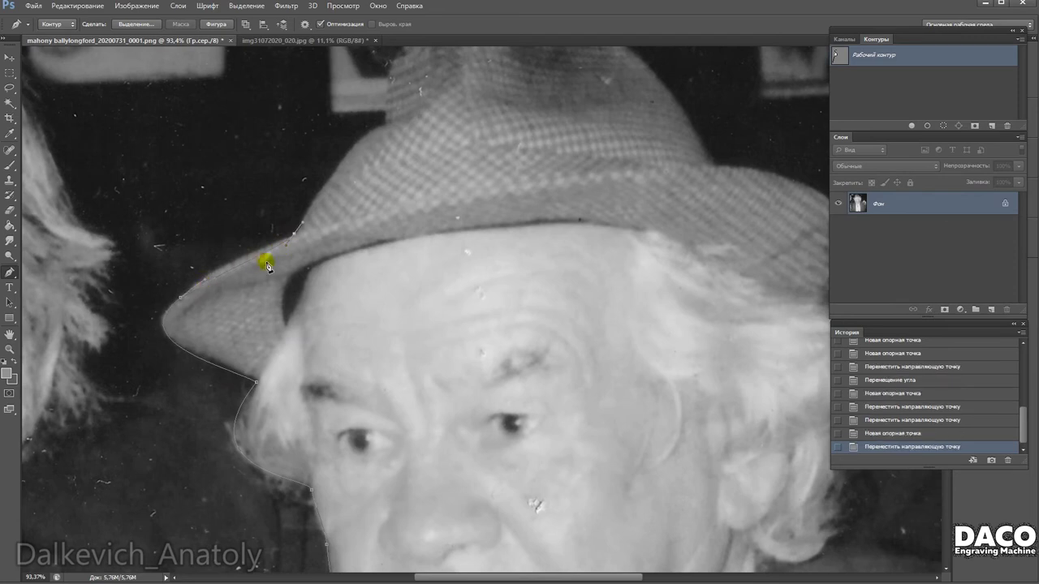
click(219, 260)
drag(179, 297, 121, 340)
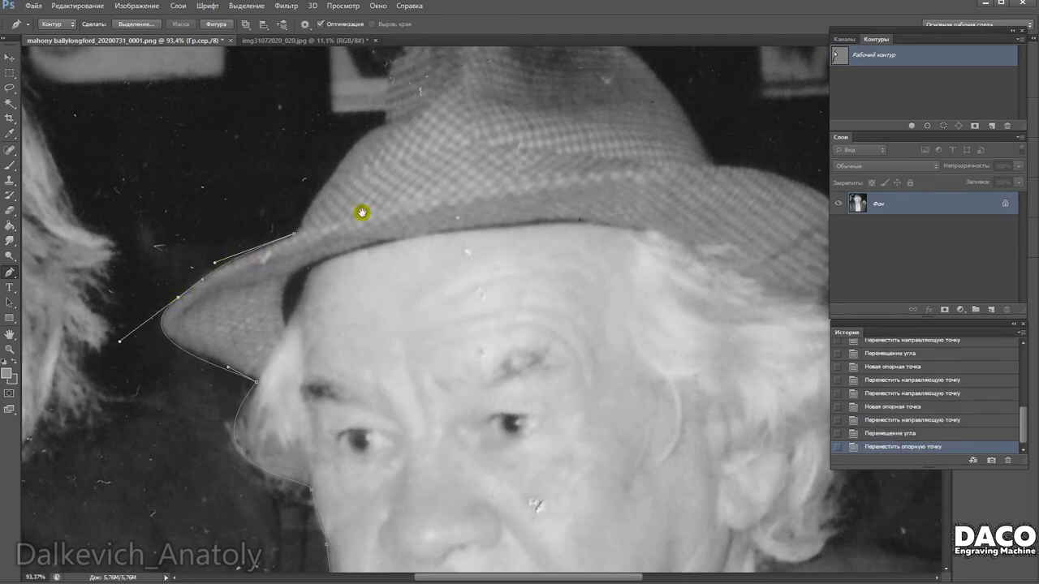
scroll(272, 298, up, 3)
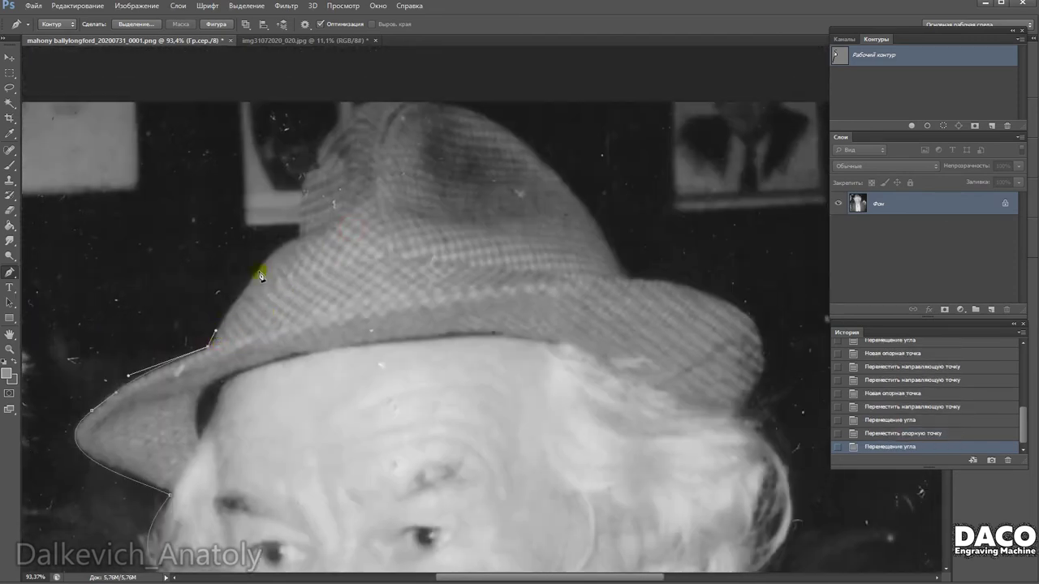
Carry the path up the crown's side, over the top, and down to the right brim edge.
drag(297, 239, 290, 243)
scroll(348, 318, up, 2)
scroll(325, 333, up, 1)
drag(289, 346, 280, 325)
drag(335, 199, 294, 208)
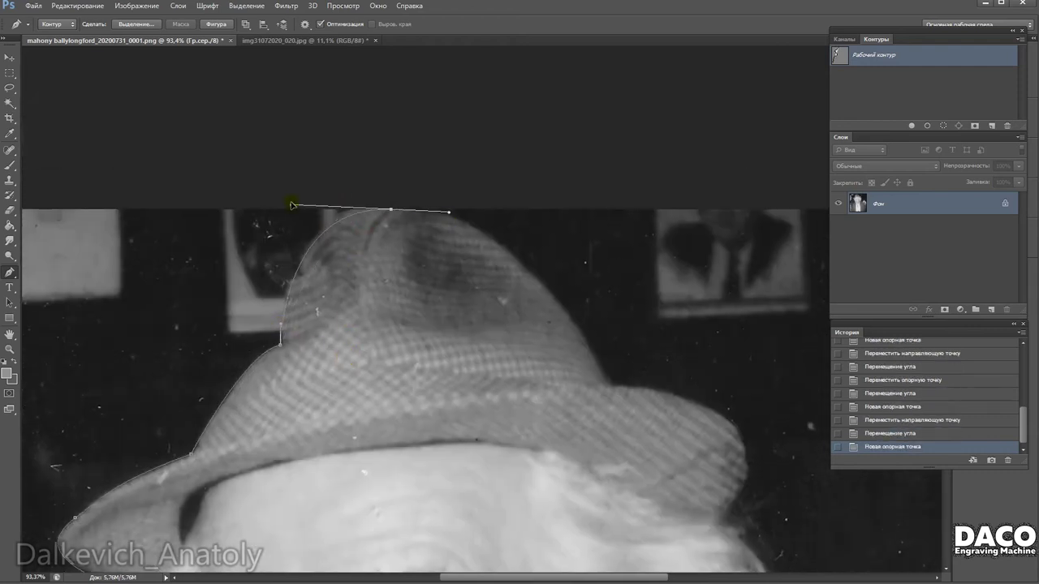
scroll(349, 223, down, 2)
scroll(455, 271, right, 2)
drag(509, 306, 417, 132)
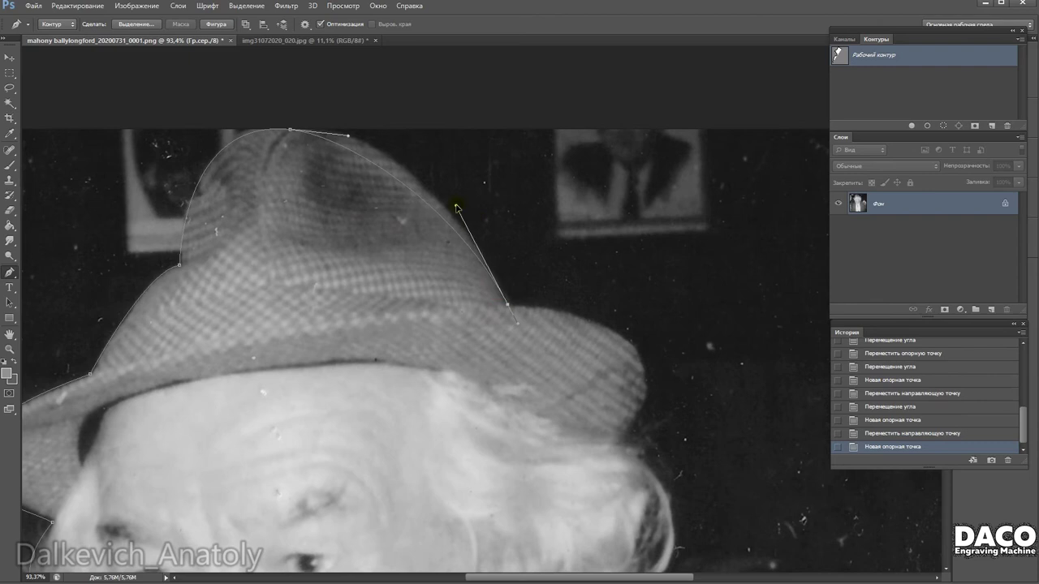
scroll(503, 272, down, 2)
scroll(503, 271, right, 2)
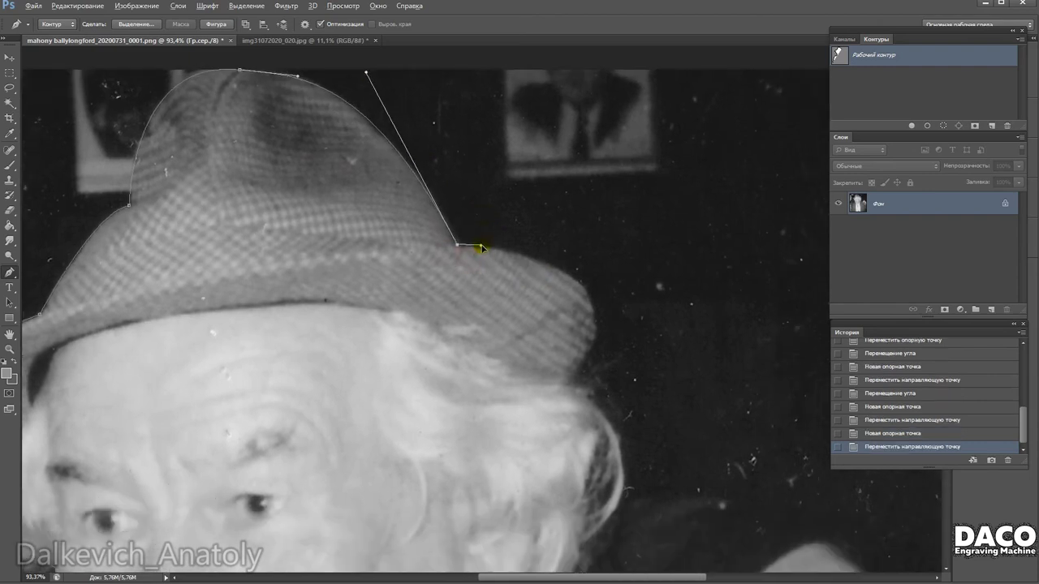
drag(482, 246, 484, 246)
scroll(519, 268, down, 2)
scroll(511, 300, right, 2)
drag(482, 332, 598, 204)
scroll(568, 243, down, 2)
scroll(568, 243, right, 2)
drag(474, 264, 470, 265)
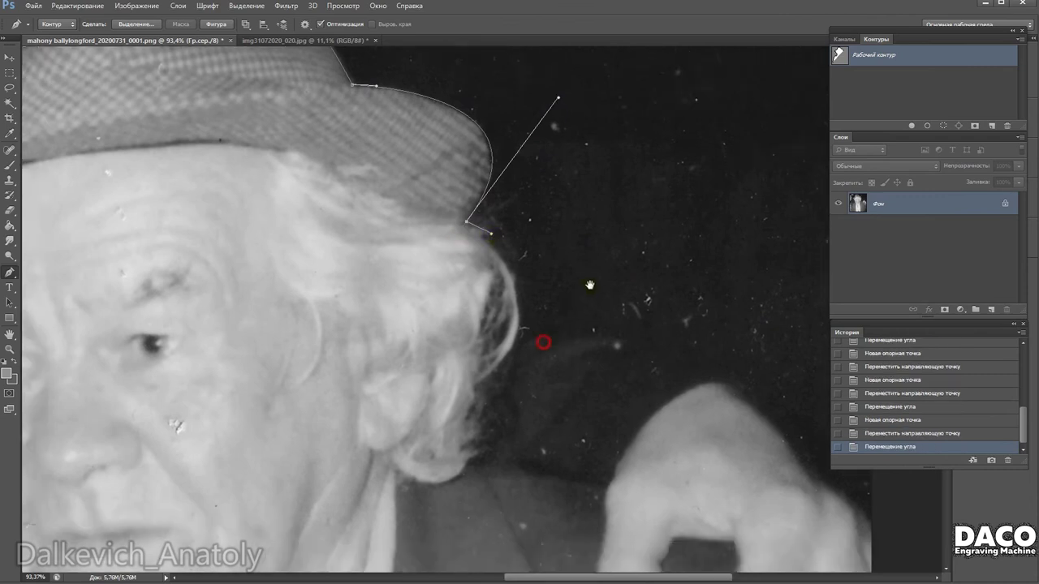
Add an anchor where the hair meets the jacket and adjust its curve handle.
scroll(519, 324, down, 2)
scroll(519, 325, left, 2)
drag(509, 354, 590, 282)
scroll(546, 369, down, 3)
scroll(520, 370, left, 1)
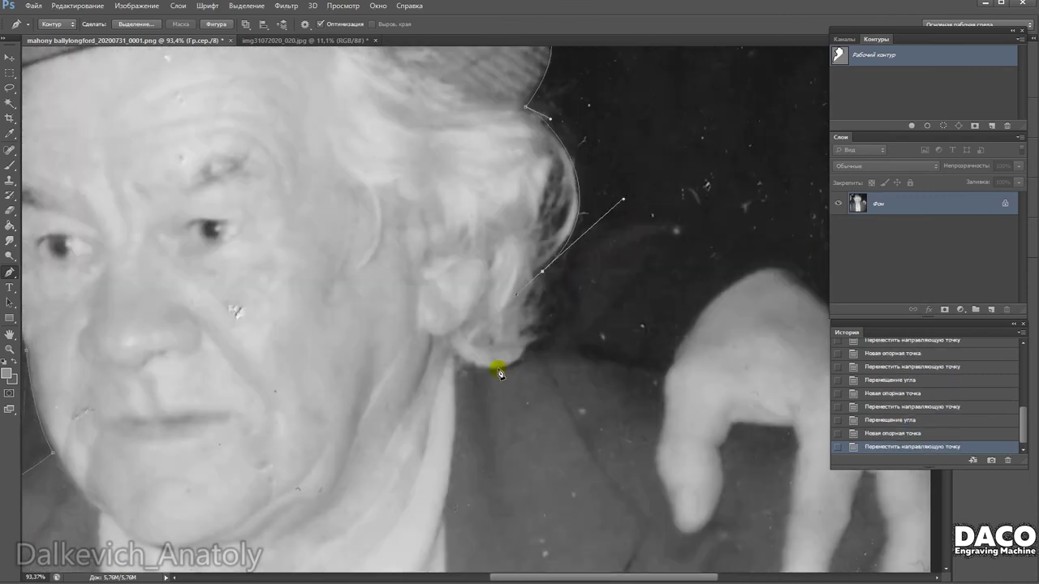
drag(533, 321, 547, 399)
scroll(514, 390, up, 1)
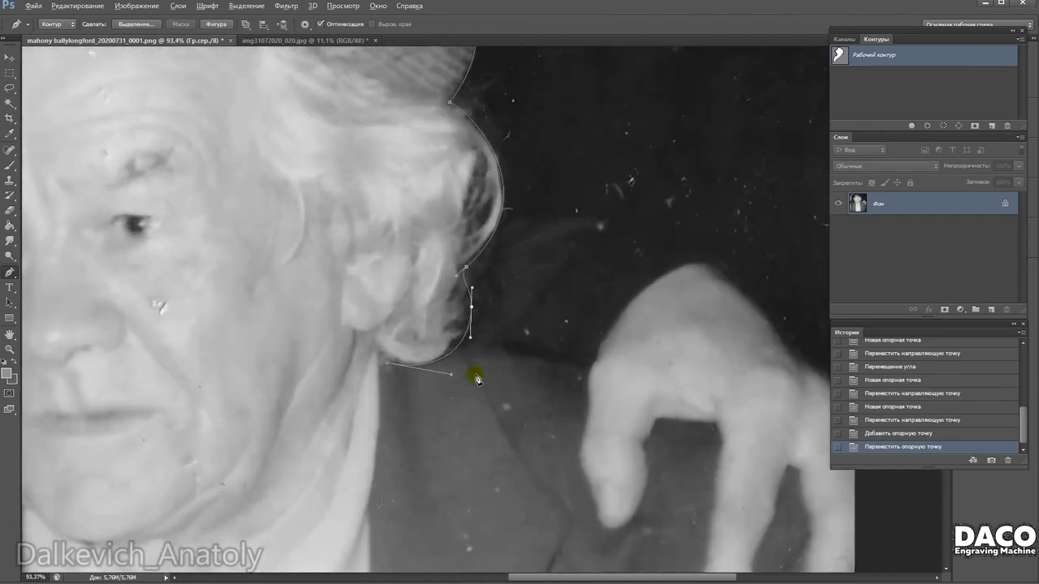
drag(482, 370, 473, 344)
mouse_move(550, 363)
mouse_down()
mouse_move(520, 348)
mouse_move(463, 343)
mouse_up()
scroll(436, 297, down, 4)
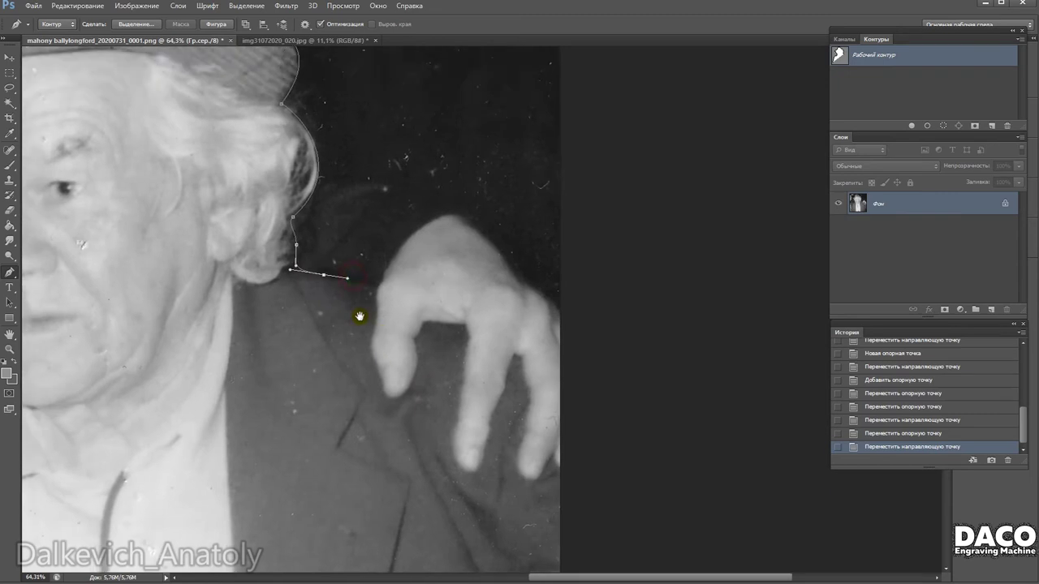
Extend the path past the right shoulder with a curved anchor at the hand.
drag(360, 316, 370, 285)
scroll(378, 322, up, 3)
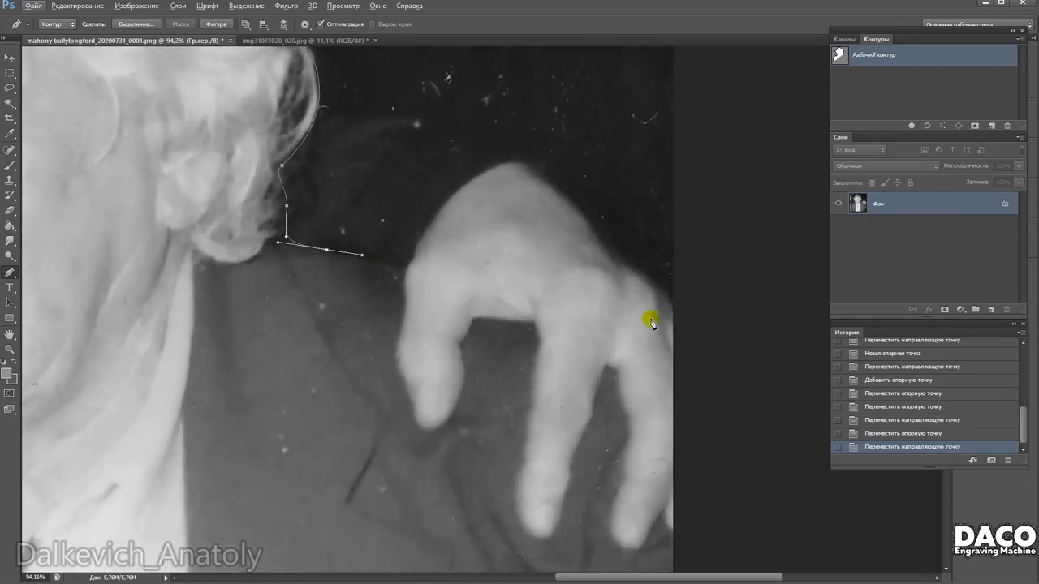
scroll(649, 318, down, 2)
mouse_move(645, 352)
mouse_down()
mouse_move(568, 255)
mouse_move(625, 288)
mouse_move(538, 249)
mouse_move(585, 278)
mouse_move(611, 314)
mouse_up()
drag(589, 348, 586, 347)
scroll(552, 357, down, 2)
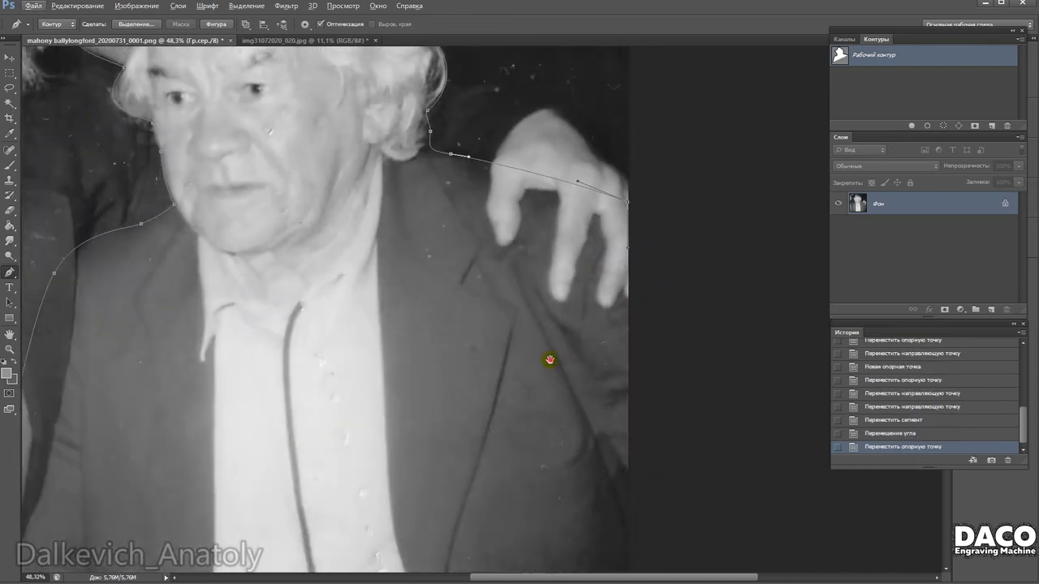
scroll(455, 397, down, 2)
Smooth the bottom anchor, remove a stray anchor, and close the path into a loop.
mouse_move(343, 466)
mouse_down()
mouse_move(218, 475)
mouse_move(625, 474)
mouse_move(442, 464)
mouse_up()
drag(327, 461, 324, 466)
click(172, 215)
mouse_move(120, 366)
mouse_down()
mouse_move(223, 180)
mouse_move(139, 313)
mouse_move(169, 178)
mouse_move(139, 343)
mouse_move(151, 339)
mouse_up()
click(147, 339)
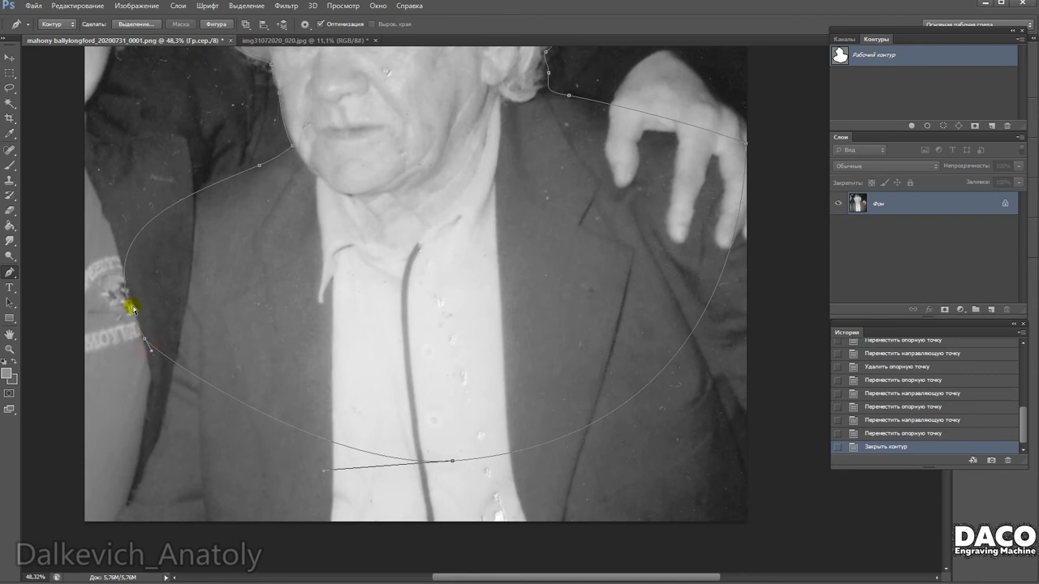
Reshape the outline's left and bottom curves to hug the jacket and body.
drag(113, 262, 136, 246)
scroll(139, 244, down, 1)
drag(173, 336, 169, 327)
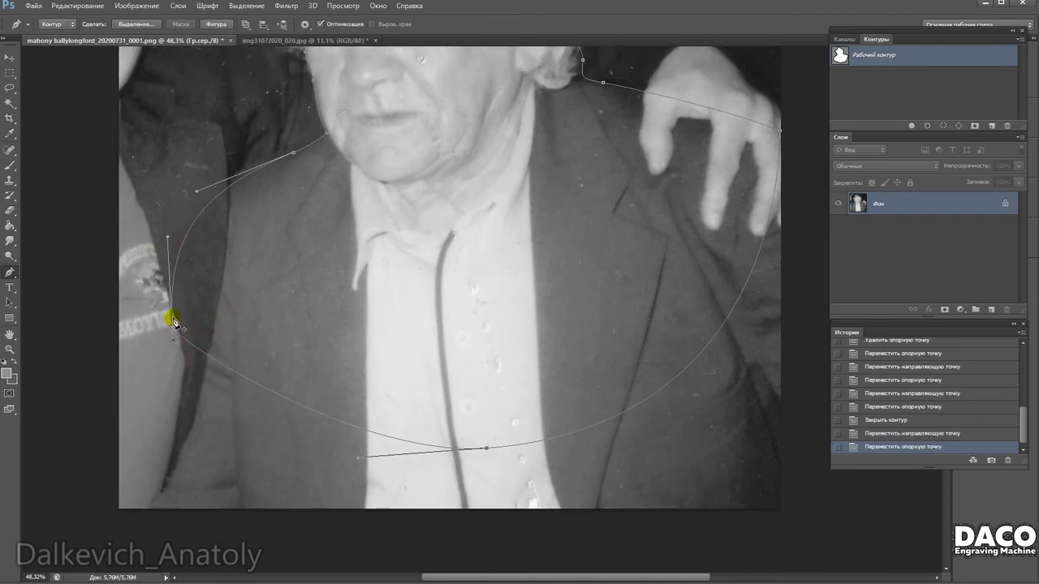
scroll(170, 326, down, 2)
drag(344, 391, 220, 398)
scroll(533, 336, down, 2)
drag(470, 431, 686, 440)
drag(463, 454, 459, 458)
scroll(422, 361, up, 2)
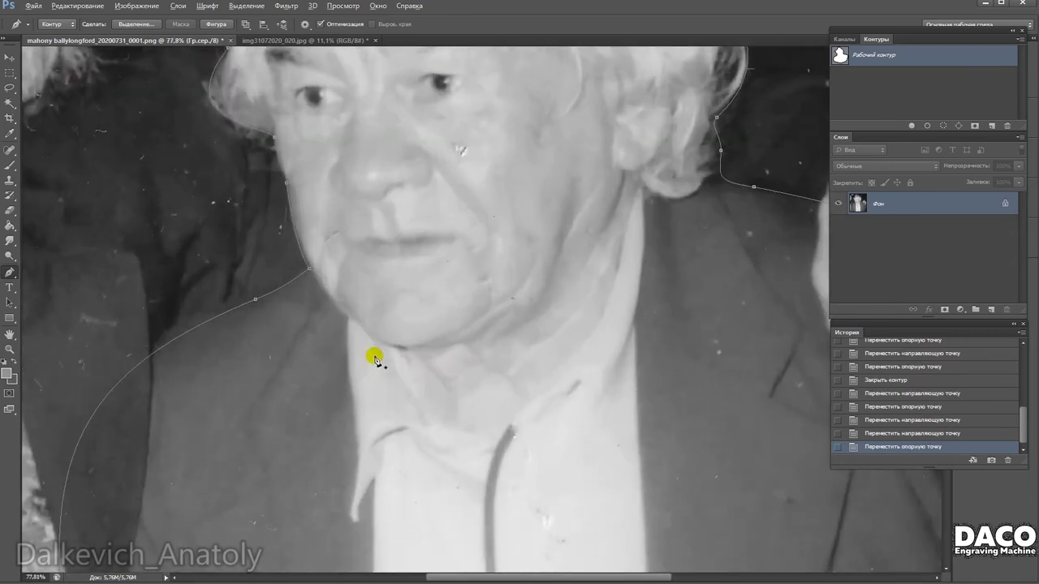
scroll(308, 325, up, 1)
drag(146, 325, 162, 281)
scroll(374, 325, down, 1)
Fit the path's anchors and curves to the cheek and neck edges.
mouse_move(412, 251)
mouse_down()
mouse_move(386, 250)
mouse_move(375, 320)
mouse_up()
scroll(390, 328, up, 3)
drag(341, 283, 362, 273)
drag(397, 183, 412, 315)
drag(332, 249, 375, 251)
click(385, 329)
drag(374, 412, 433, 413)
scroll(347, 341, up, 3)
drag(328, 293, 397, 354)
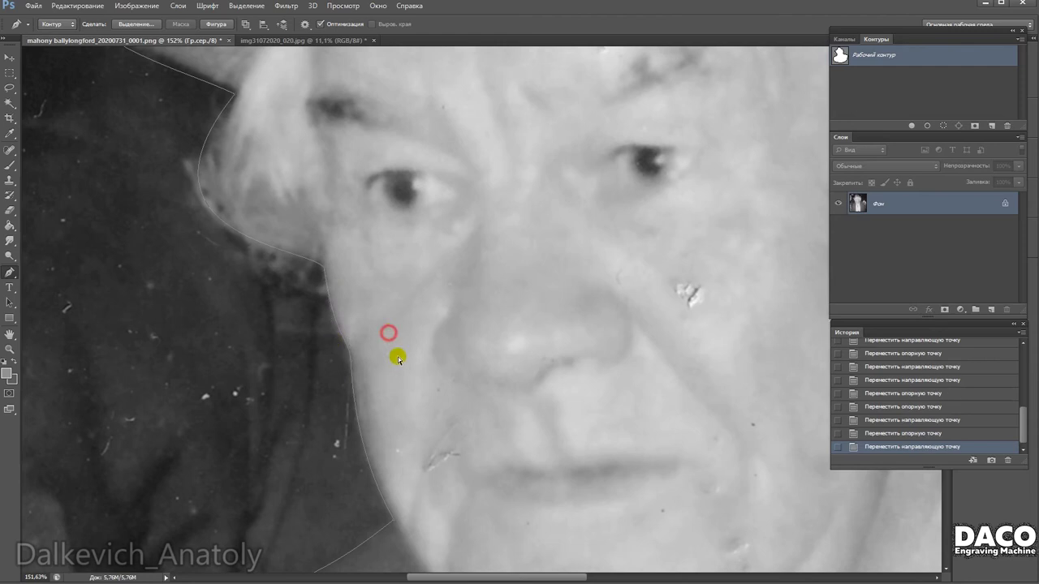
scroll(397, 355, up, 3)
scroll(402, 362, down, 2)
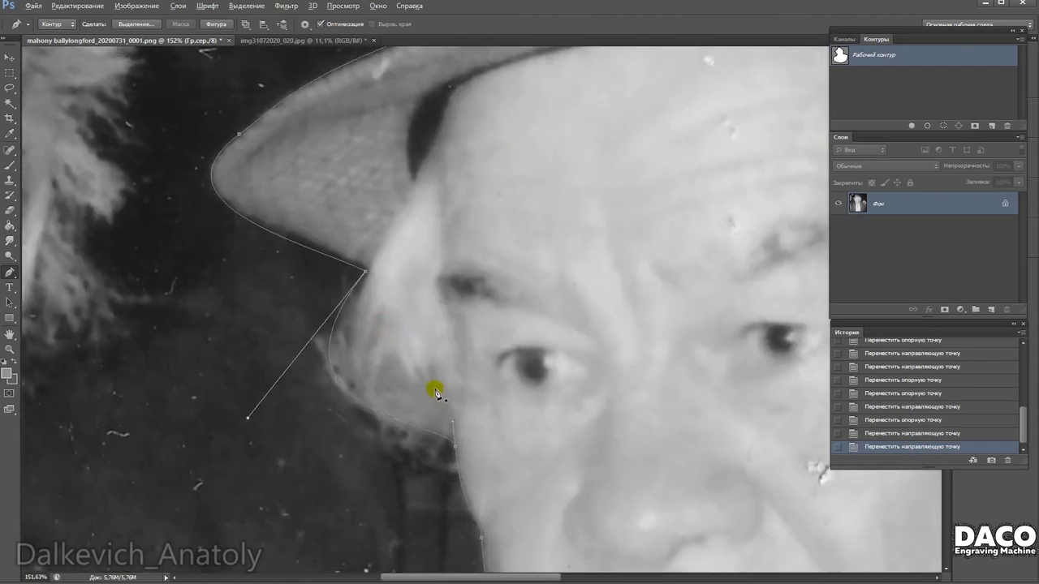
Adjust the hat-brim anchor and refine the outline along the jaw.
drag(271, 419, 306, 425)
drag(378, 279, 376, 280)
drag(414, 342, 330, 259)
drag(225, 343, 224, 360)
drag(369, 334, 421, 396)
scroll(396, 276, down, 3)
drag(359, 297, 405, 362)
drag(360, 390, 403, 375)
scroll(431, 399, up, 5)
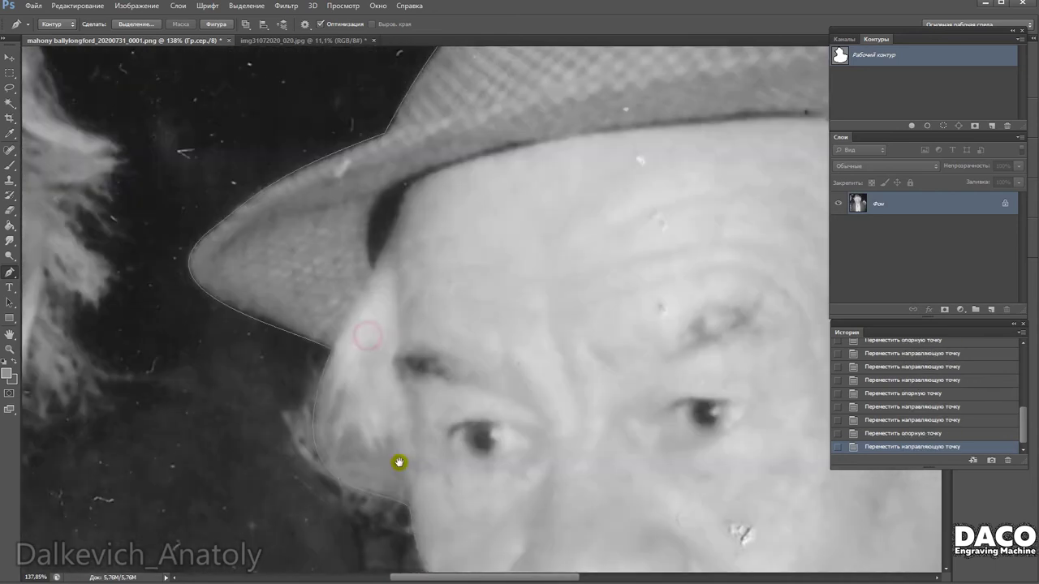
mouse_move(314, 321)
mouse_down()
mouse_move(333, 344)
mouse_move(330, 363)
mouse_up()
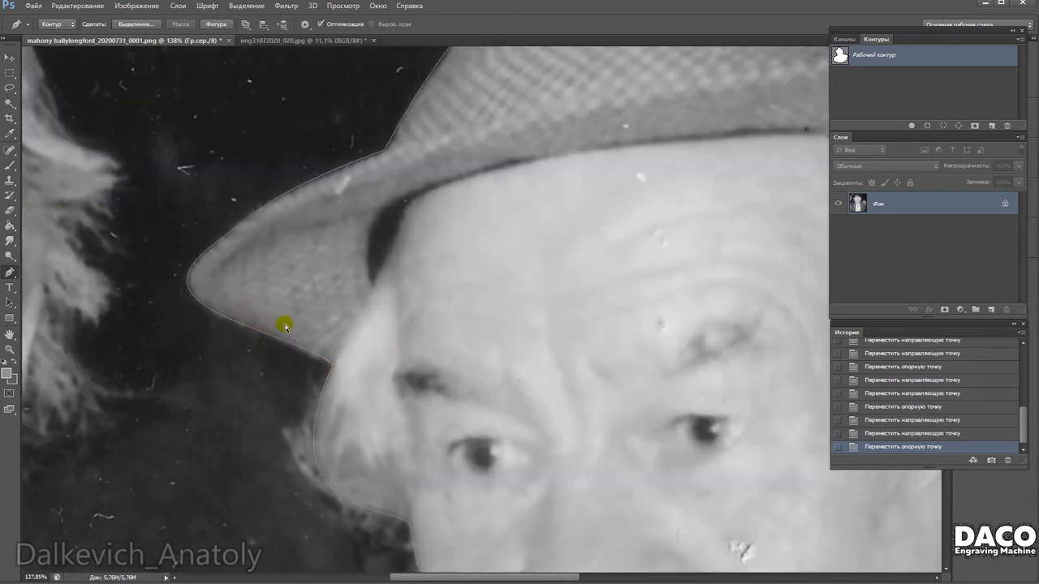
Fine-tune the brim-tip anchors and handles so the path follows the brim edge.
drag(131, 311, 133, 303)
drag(213, 245, 215, 247)
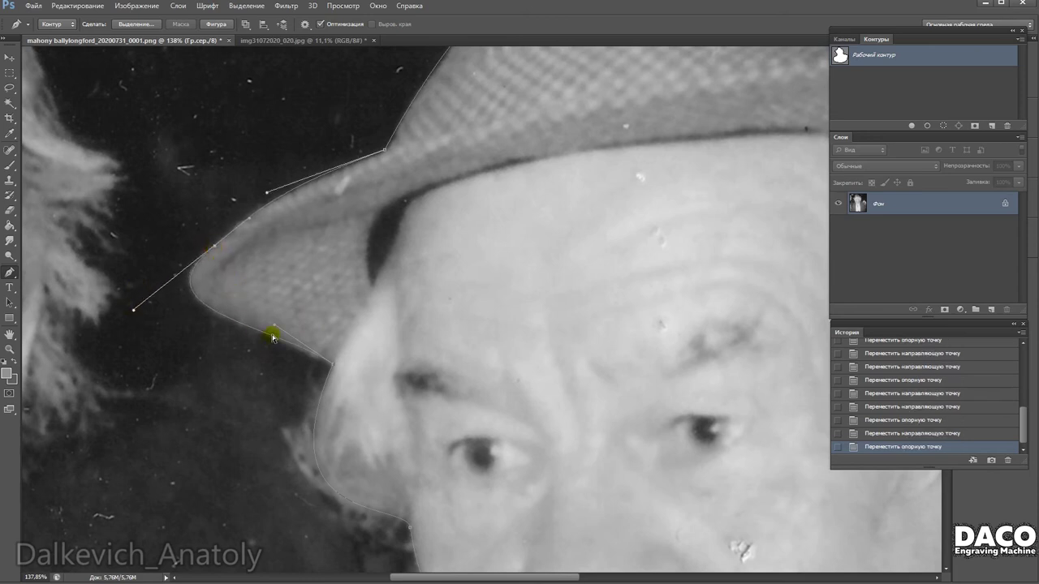
drag(383, 151, 387, 146)
scroll(498, 278, up, 2)
drag(255, 297, 255, 309)
drag(431, 241, 412, 248)
drag(255, 308, 251, 301)
scroll(309, 352, up, 3)
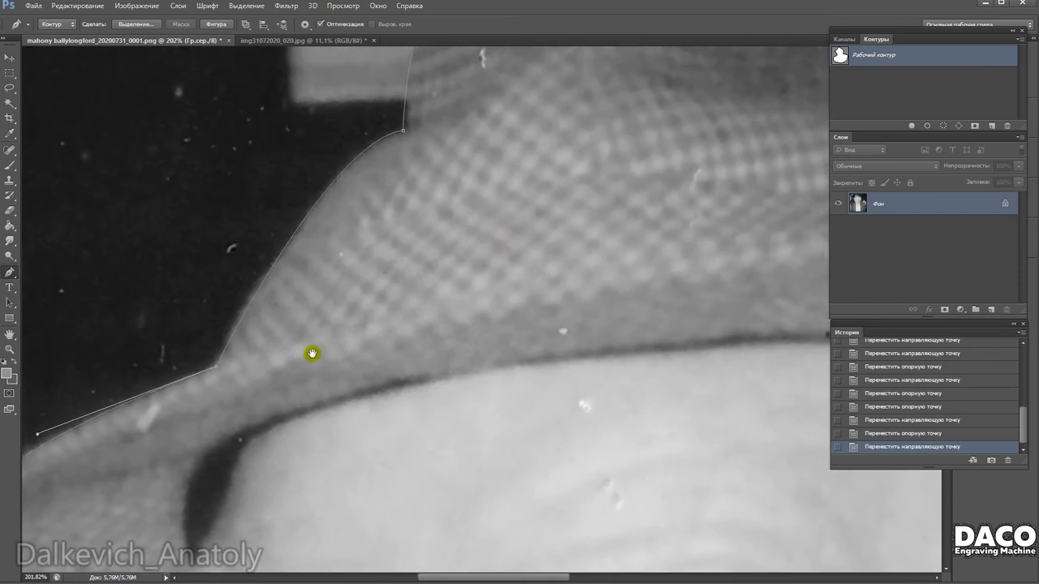
scroll(255, 296, right, 3)
drag(362, 195, 295, 202)
drag(192, 394, 203, 364)
drag(301, 203, 301, 208)
Fit the path's top handle to the hat crown and adjust the lower brim anchors.
mouse_move(397, 273)
mouse_down()
mouse_move(396, 305)
mouse_move(354, 271)
mouse_up()
scroll(396, 305, up, 2)
scroll(389, 276, up, 4)
scroll(390, 276, right, 2)
drag(313, 91, 304, 95)
scroll(327, 239, right, 3)
click(580, 255)
drag(545, 104, 541, 116)
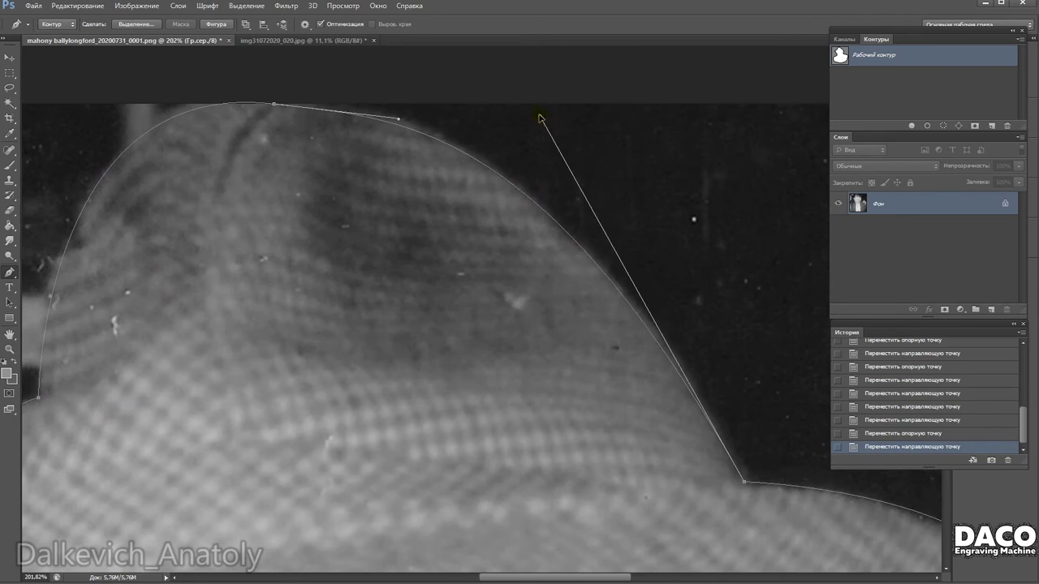
mouse_move(684, 441)
mouse_down()
mouse_move(529, 320)
mouse_move(755, 213)
mouse_up()
click(568, 478)
click(756, 213)
Reshape the outline along the hair beside the ear.
mouse_move(669, 435)
mouse_down()
mouse_move(588, 338)
mouse_move(655, 347)
mouse_up()
scroll(587, 338, down, 2)
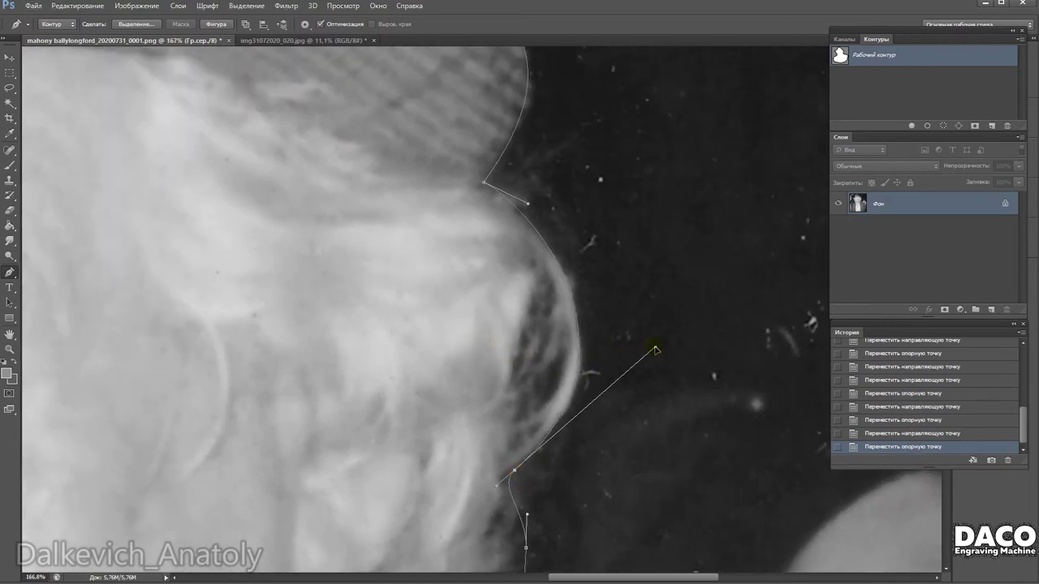
mouse_move(528, 210)
mouse_down()
mouse_move(476, 186)
mouse_move(528, 202)
mouse_up()
click(650, 349)
scroll(633, 430, down, 2)
scroll(598, 378, down, 1)
drag(557, 379, 542, 412)
Add, delete and convert anchors to fit the path tightly around the ear.
click(542, 412)
click(553, 427)
click(551, 424)
drag(550, 423, 583, 430)
drag(515, 413, 572, 401)
click(545, 366)
drag(562, 347, 565, 345)
drag(566, 367, 573, 367)
drag(563, 409, 584, 428)
drag(565, 344, 566, 345)
View the whole portrait and convert the outline path into a selection.
mouse_move(581, 419)
mouse_down()
mouse_move(482, 296)
mouse_move(494, 318)
mouse_move(536, 342)
mouse_move(542, 258)
mouse_up()
drag(527, 318, 498, 470)
drag(479, 302, 476, 424)
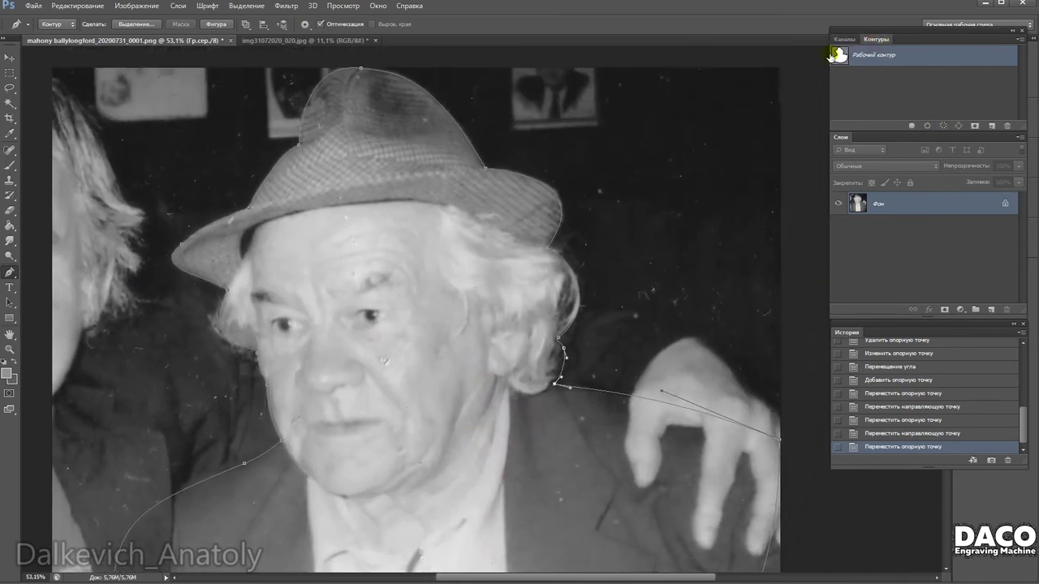
key(ctrl+Return)
drag(708, 202, 528, 271)
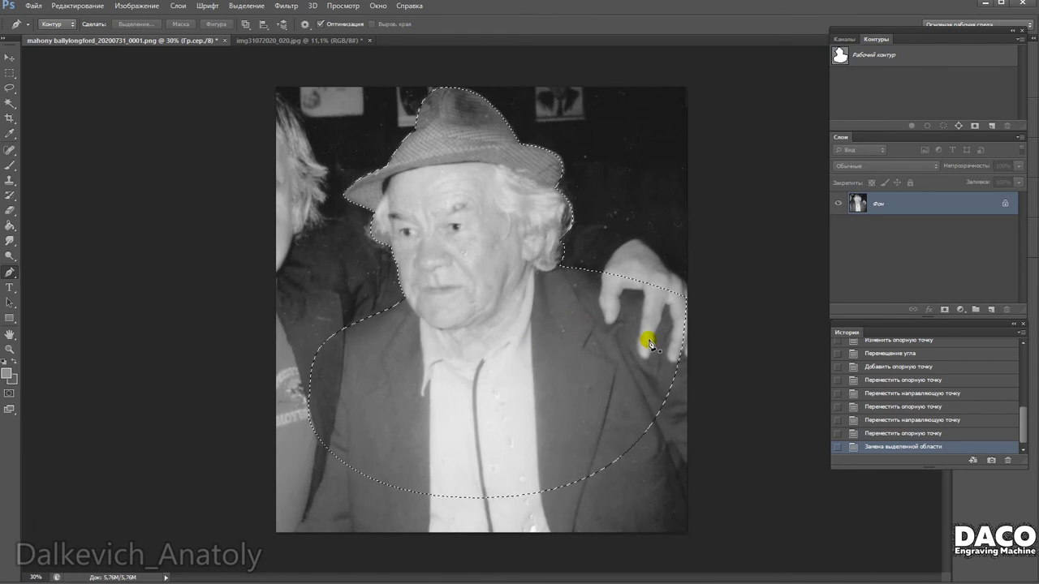
Copy the cut-out, deselect, and fill a new layer with black.
key(ctrl+d)
click(990, 309)
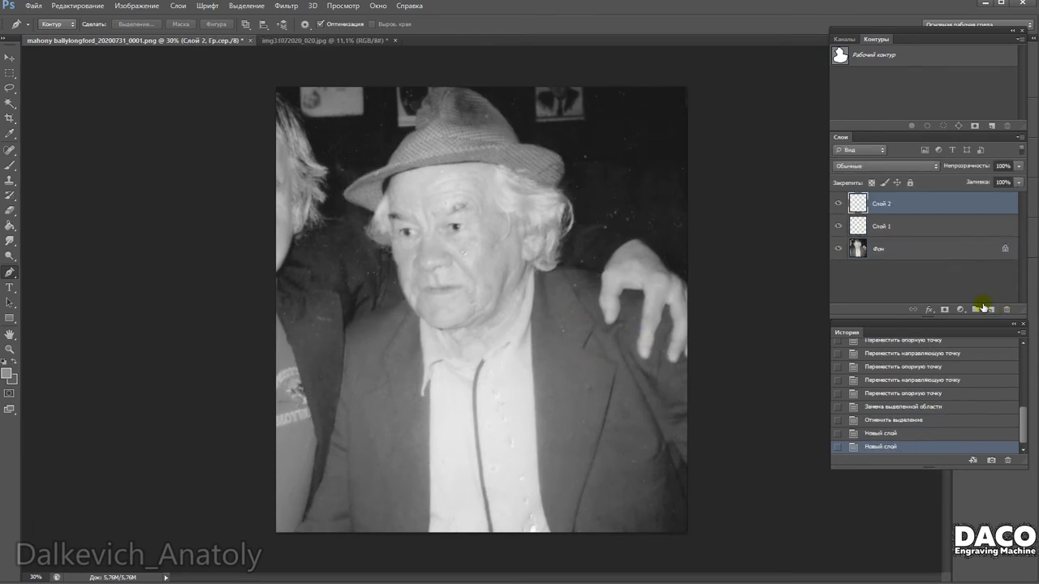
click(7, 374)
click(286, 88)
key(alt+BackSpace)
Paste the portrait onto its own layer and make the black layer active.
key(ctrl+v)
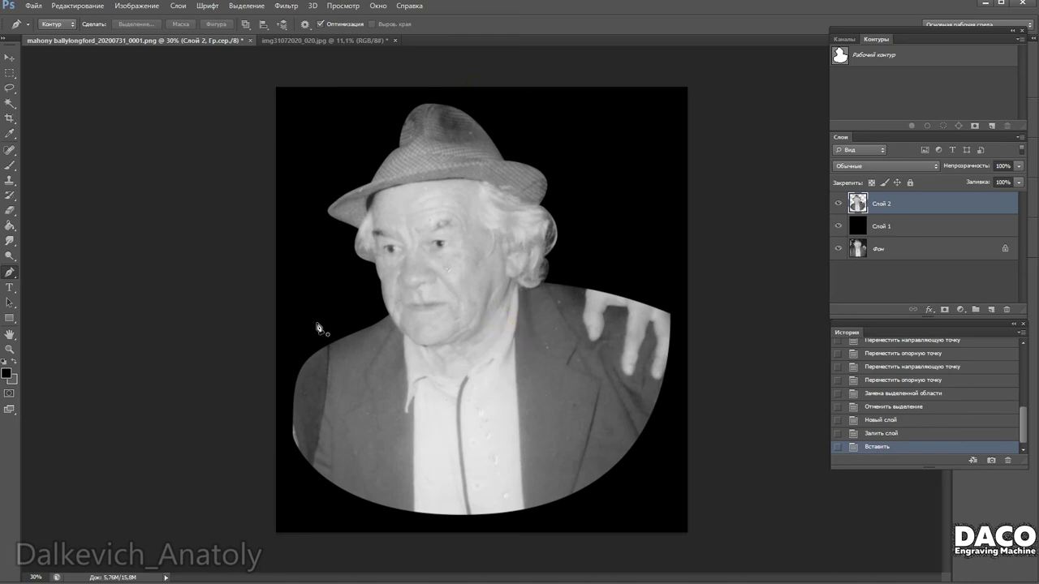
click(901, 228)
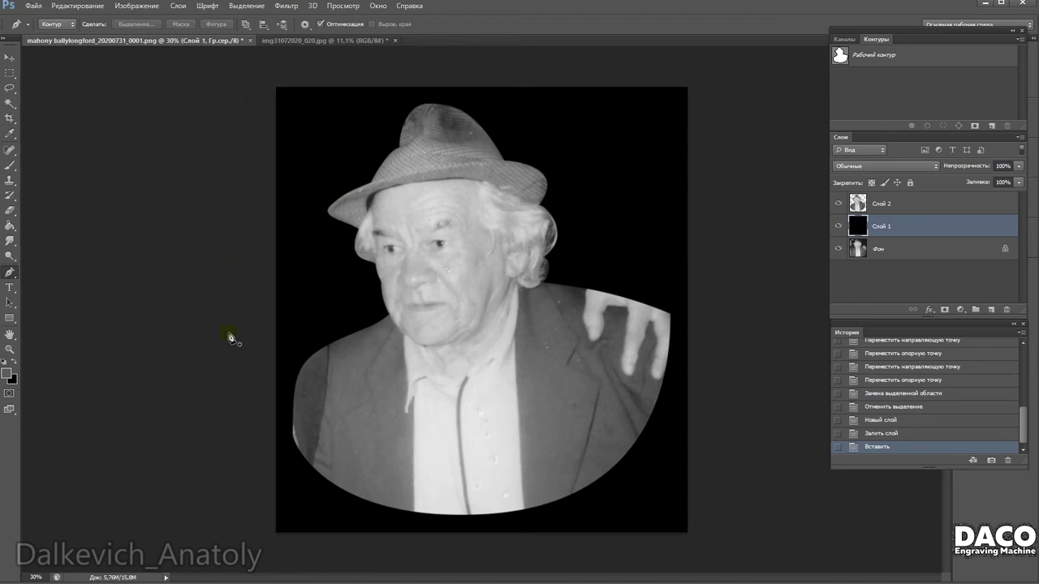
click(132, 11)
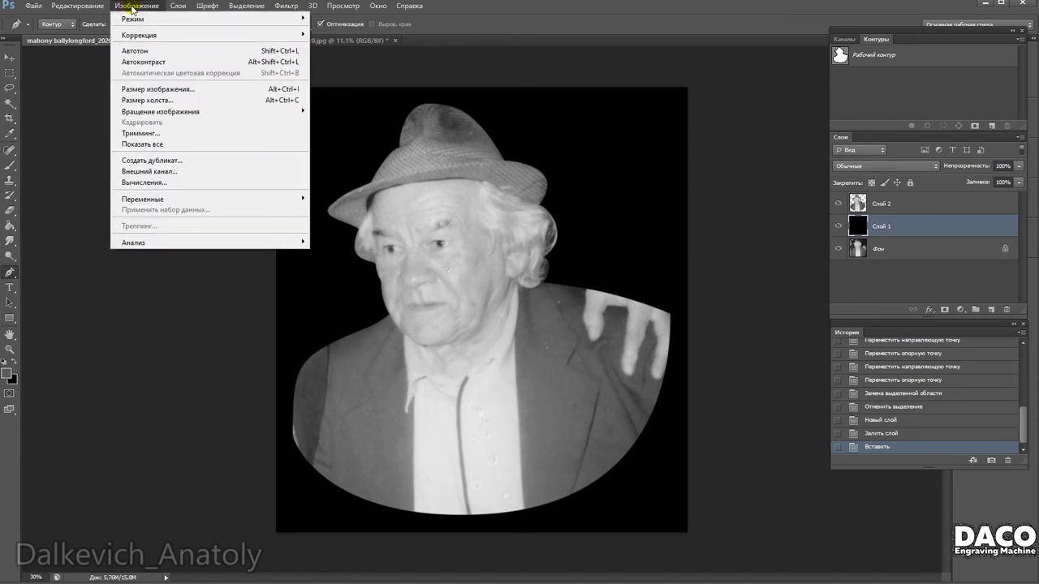
Set Canvas Size to width 50 and height 55 cm, then refill the black layer.
click(164, 100)
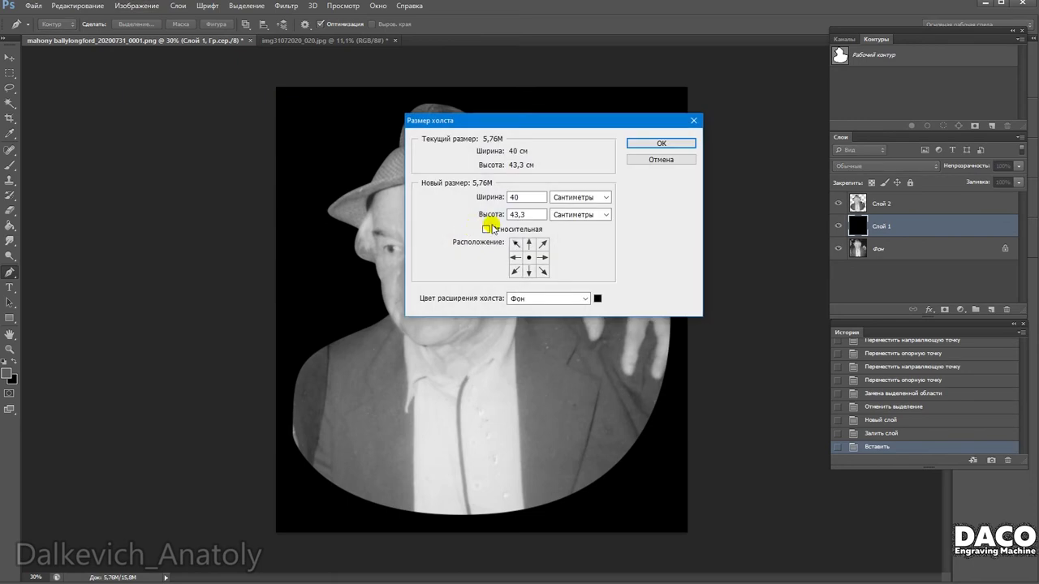
double_click(516, 197)
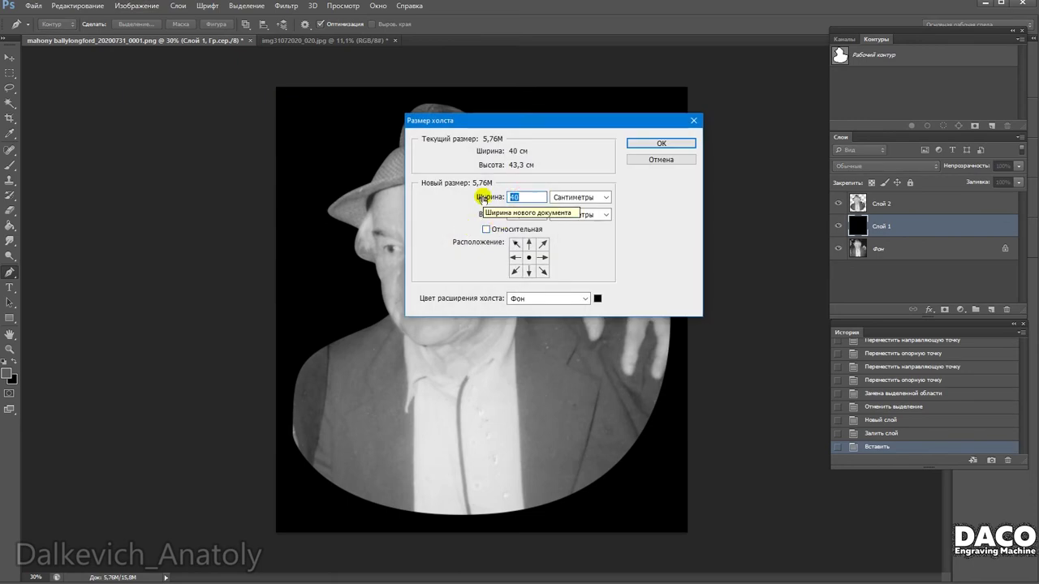
text(50)
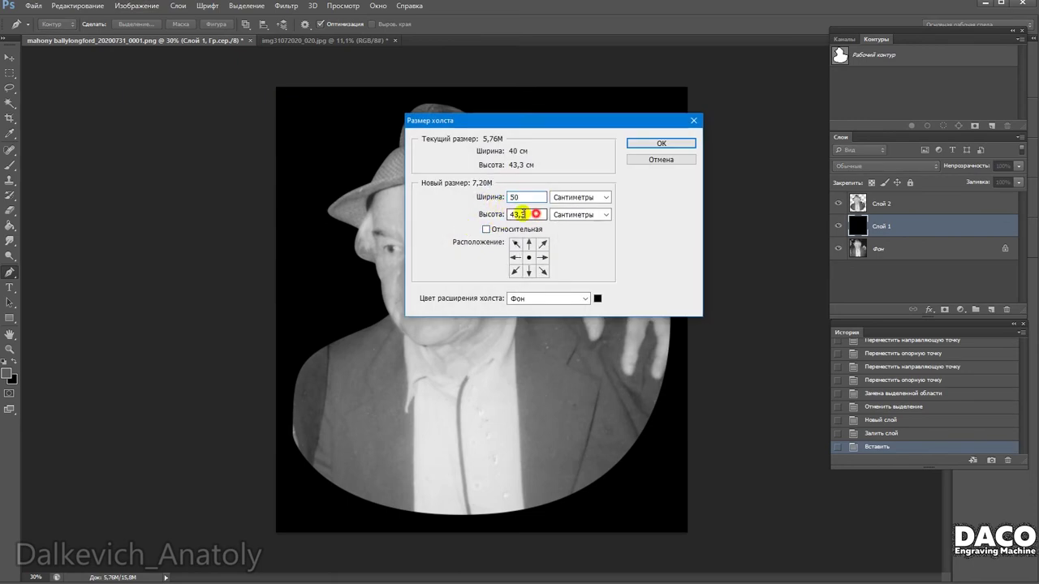
text(55)
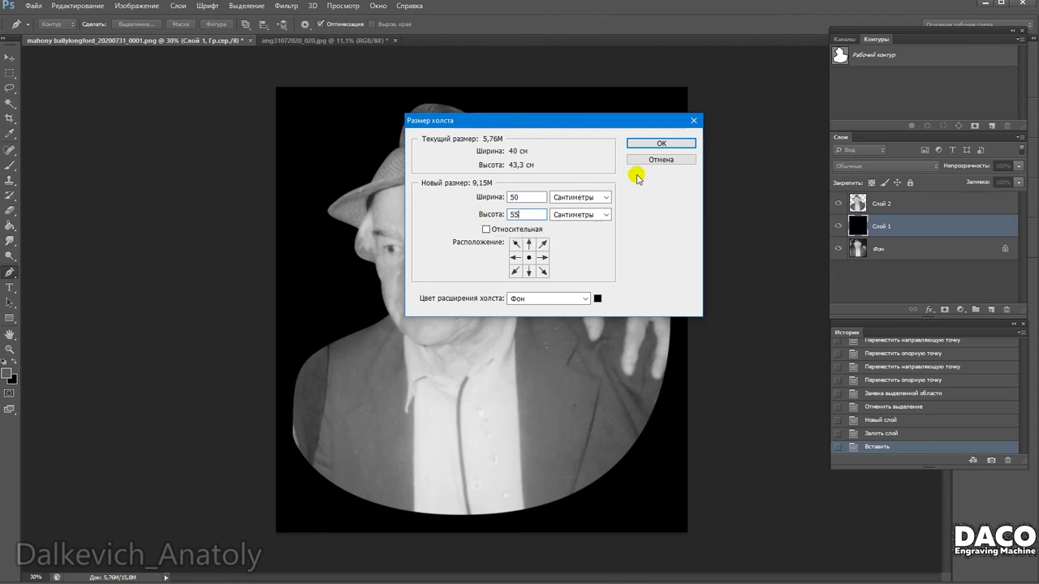
click(661, 144)
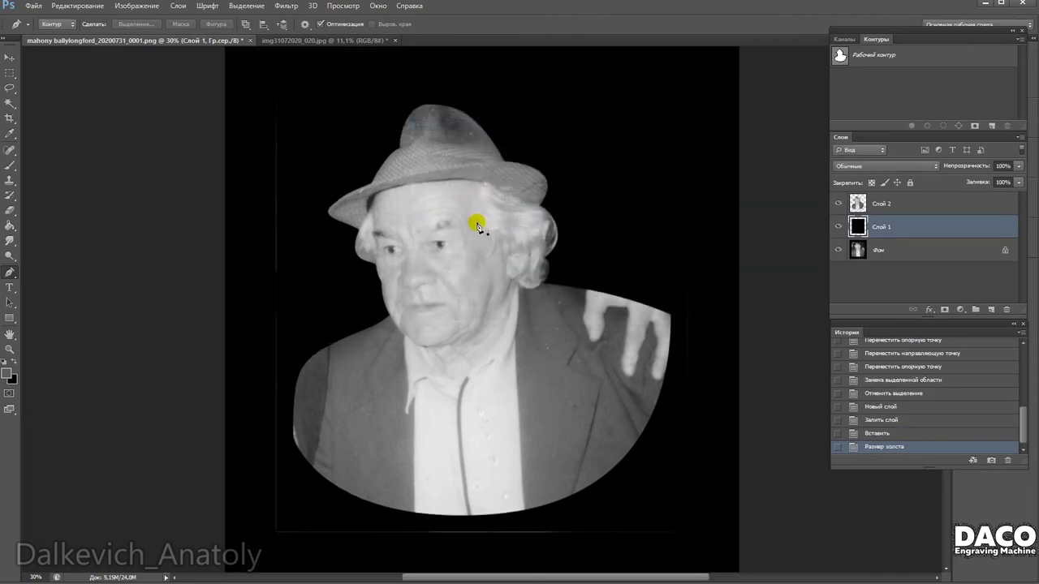
scroll(460, 260, down, 1)
scroll(446, 271, down, 1)
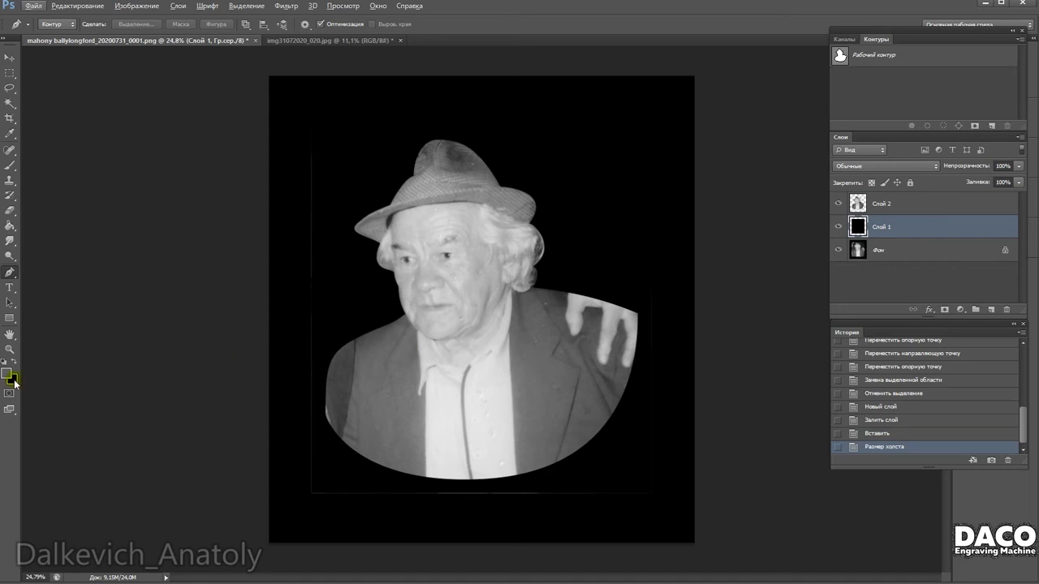
key(ctrl+BackSpace)
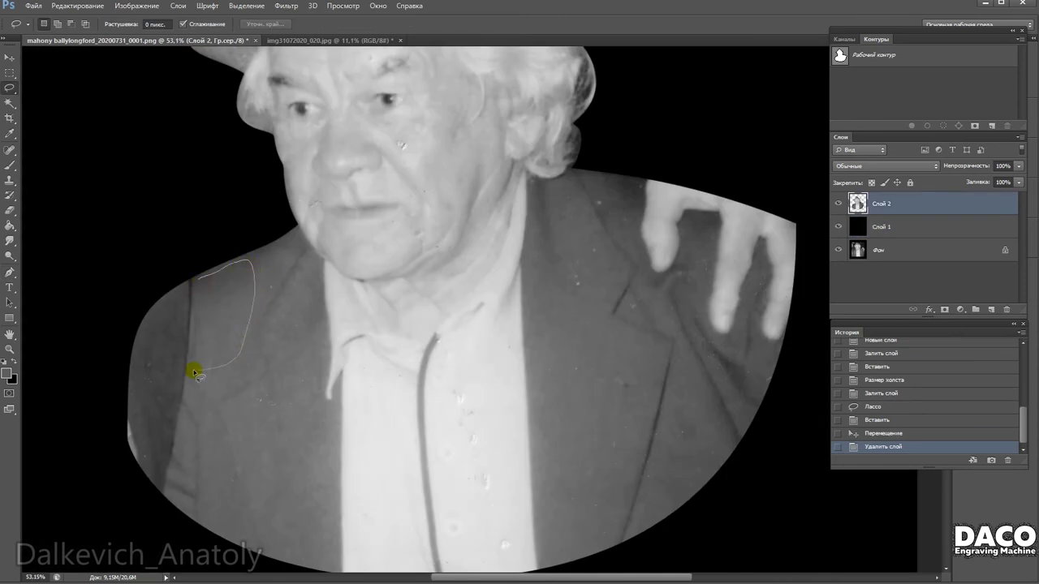
Copy a piece of the jacket shoulder to a new layer and place duplicates over the left shoulder and arm.
drag(195, 374, 190, 343)
key(ctrl+c)
key(ctrl+v)
key(v)
mouse_move(236, 315)
mouse_down()
mouse_move(184, 327)
mouse_move(193, 379)
mouse_up()
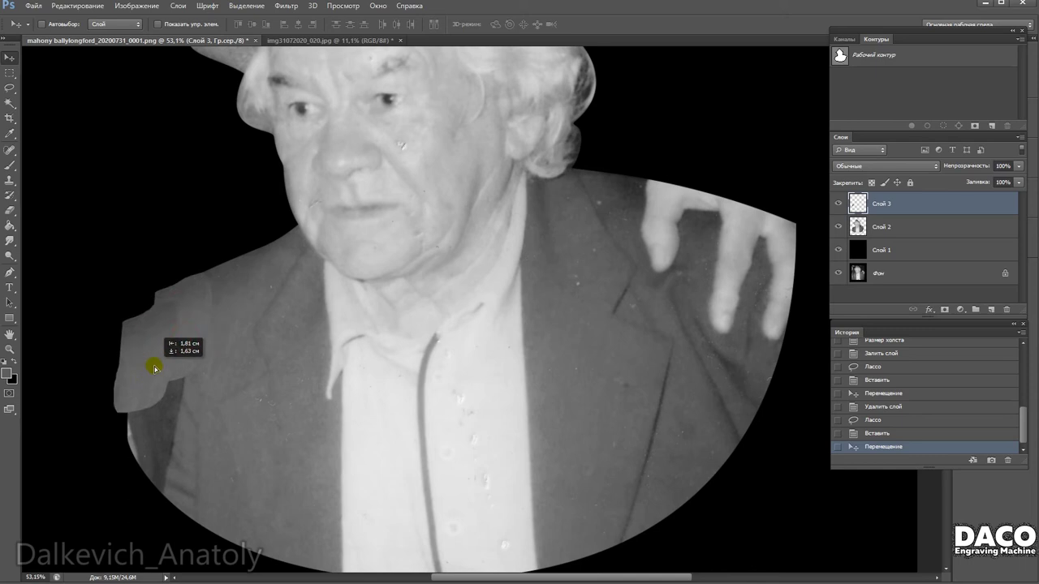
drag(192, 337, 146, 348)
mouse_move(167, 382)
mouse_down()
mouse_move(134, 430)
mouse_move(128, 396)
mouse_up()
Soften the shoulder patch's hard edges with a 125 px eraser.
key(e)
right_click(176, 330)
click(104, 339)
right_click(159, 323)
click(90, 343)
mouse_move(157, 378)
mouse_down()
mouse_move(187, 378)
mouse_move(155, 412)
mouse_move(178, 413)
mouse_move(158, 467)
mouse_move(166, 477)
mouse_up()
click(104, 310)
click(4, 60)
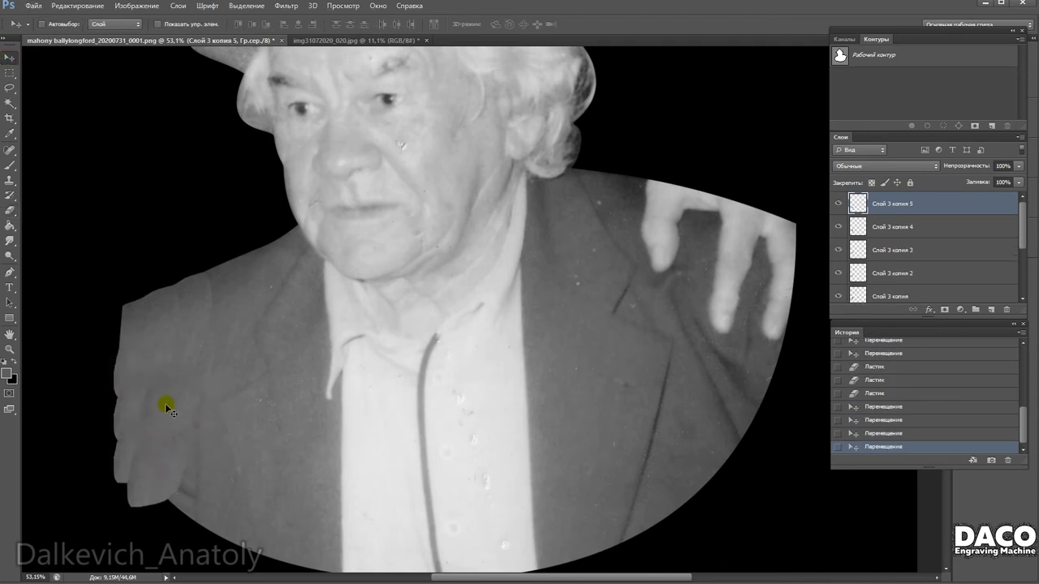
Lighten the jacket shoulder patch on the Слой 3 копия 3 layer.
click(899, 261)
click(10, 255)
click(160, 465)
click(154, 378)
click(150, 402)
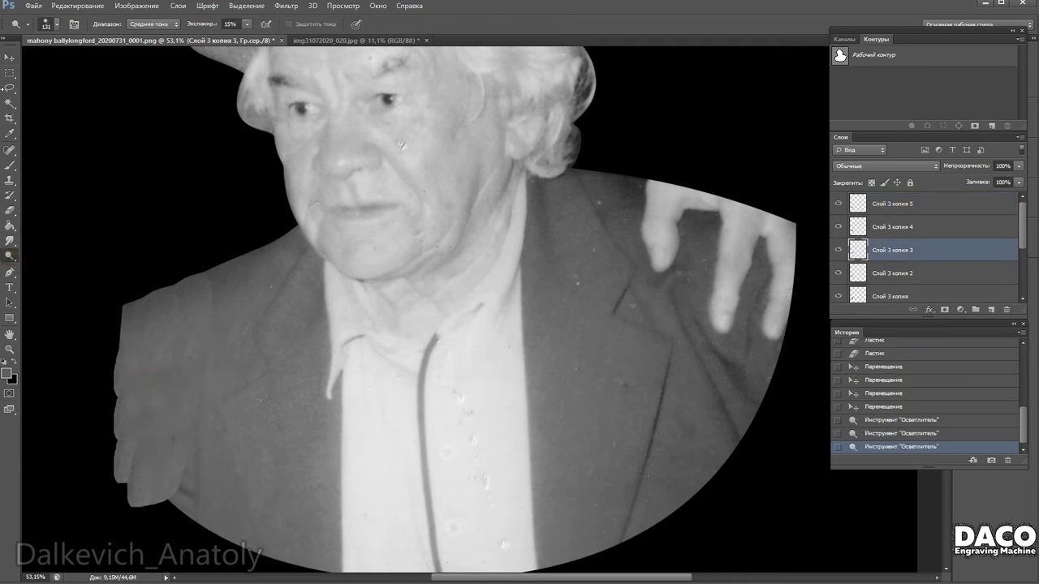
Burn darker shading into the portrait with the Burn tool.
ctrl+click(200, 288)
right_click(14, 256)
click(79, 265)
right_click(209, 284)
drag(202, 346, 271, 406)
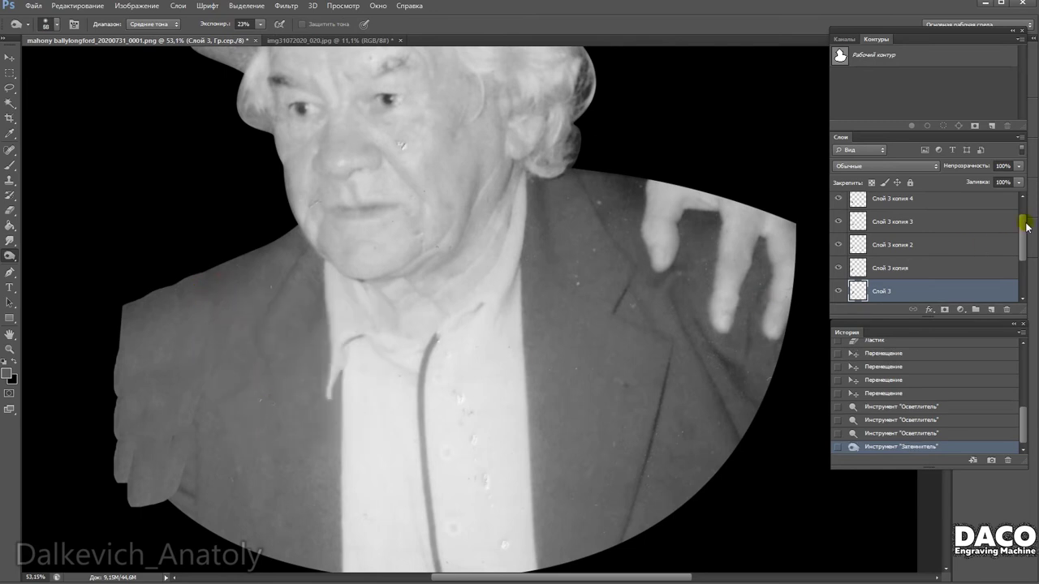
Merge the selected Слой 3 copy layers into one and lower its opacity to 45%.
shift+click(1011, 203)
scroll(922, 258, down, 2)
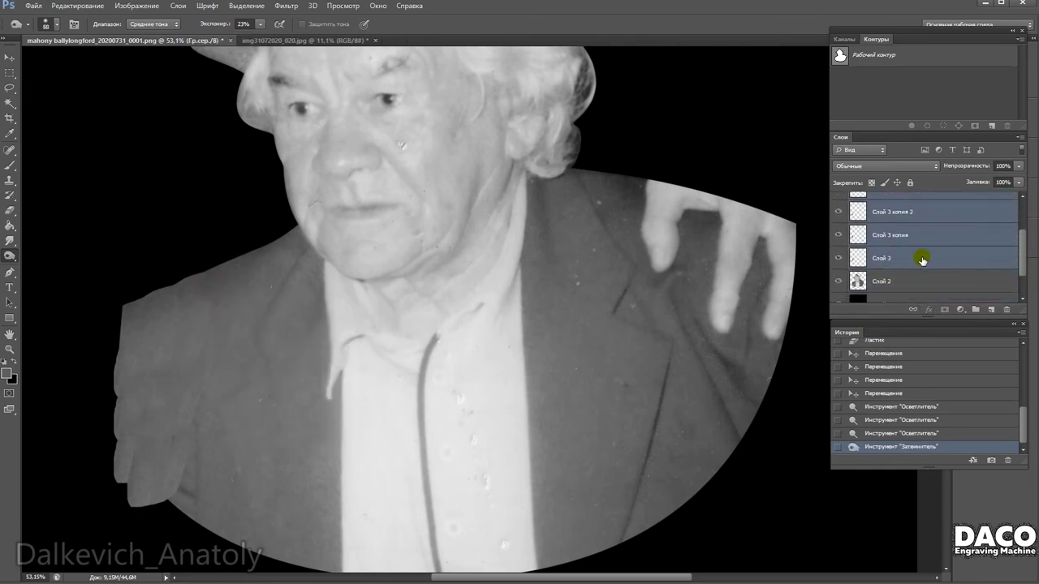
scroll(925, 244, up, 2)
right_click(939, 243)
click(821, 398)
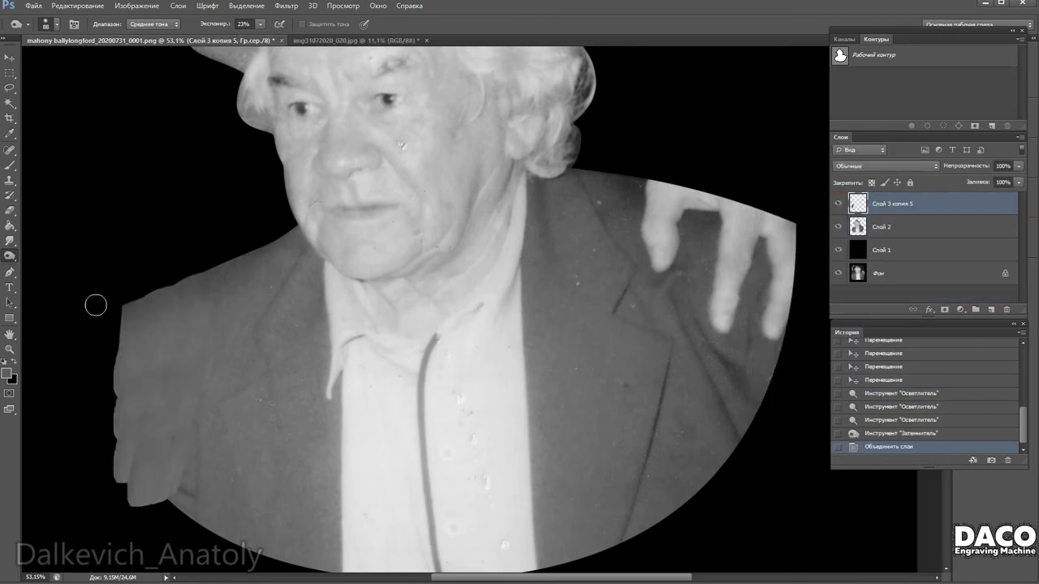
click(1020, 167)
drag(1019, 179, 990, 182)
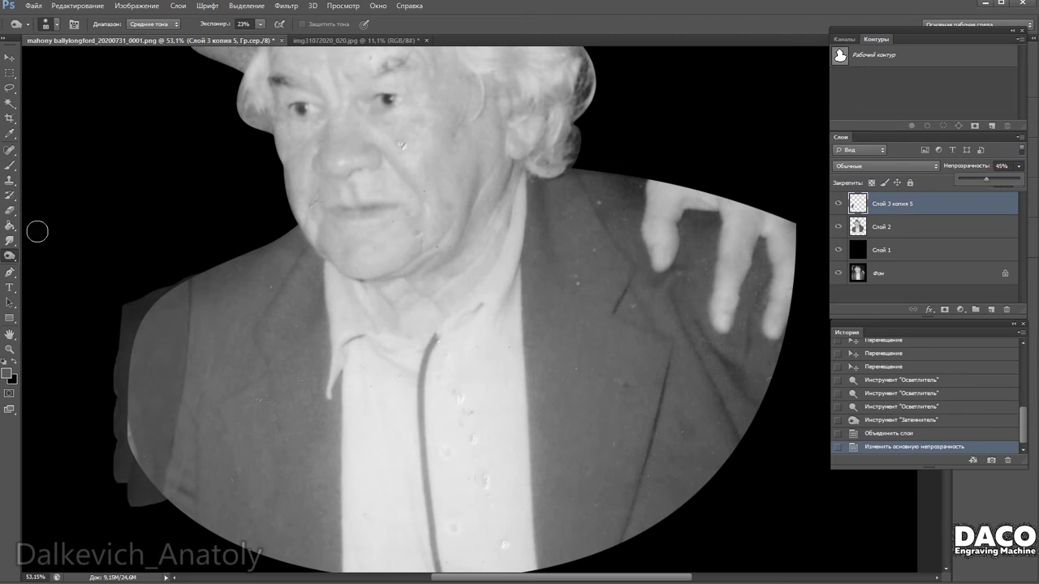
Try erasing the left-shoulder grey fringe with a 149 px eraser, then step back in history.
click(10, 210)
right_click(180, 265)
click(160, 273)
click(184, 251)
drag(110, 355, 151, 499)
click(151, 499)
click(882, 436)
Restore the merged layer to 100% opacity and erase the grey fringe along the left shoulder.
click(1018, 165)
drag(990, 175, 1026, 175)
drag(115, 313, 110, 417)
mouse_move(317, 452)
mouse_down()
mouse_move(304, 395)
mouse_move(178, 378)
mouse_move(396, 207)
mouse_up()
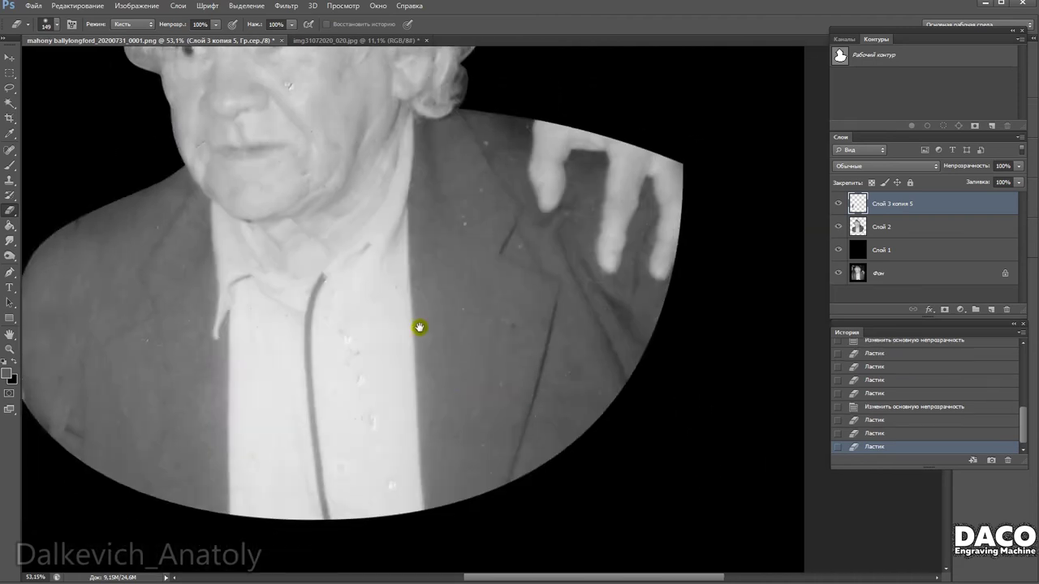
scroll(441, 309, up, 1)
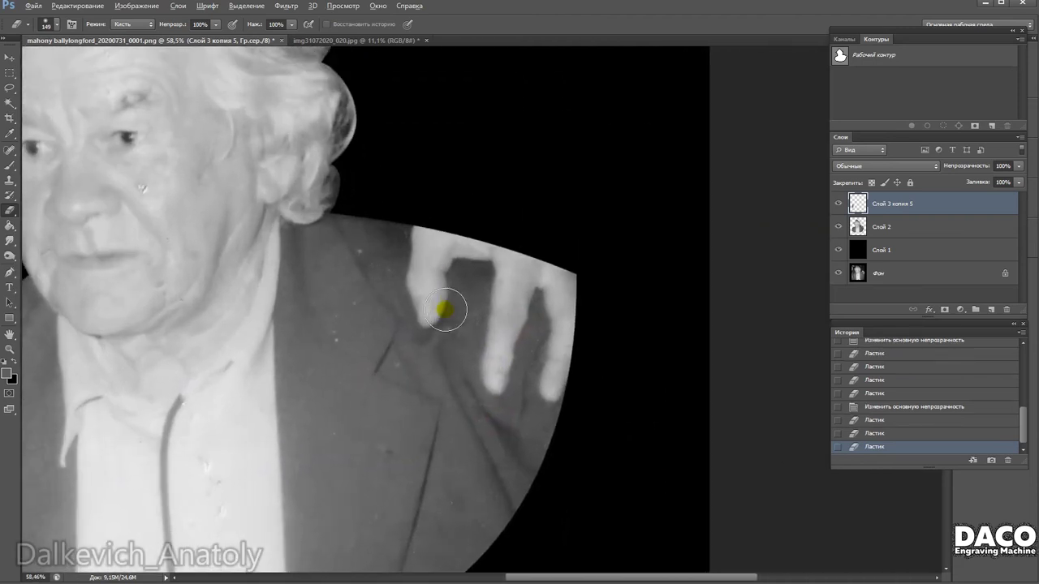
key(bracketleft)
key(bracketleft)
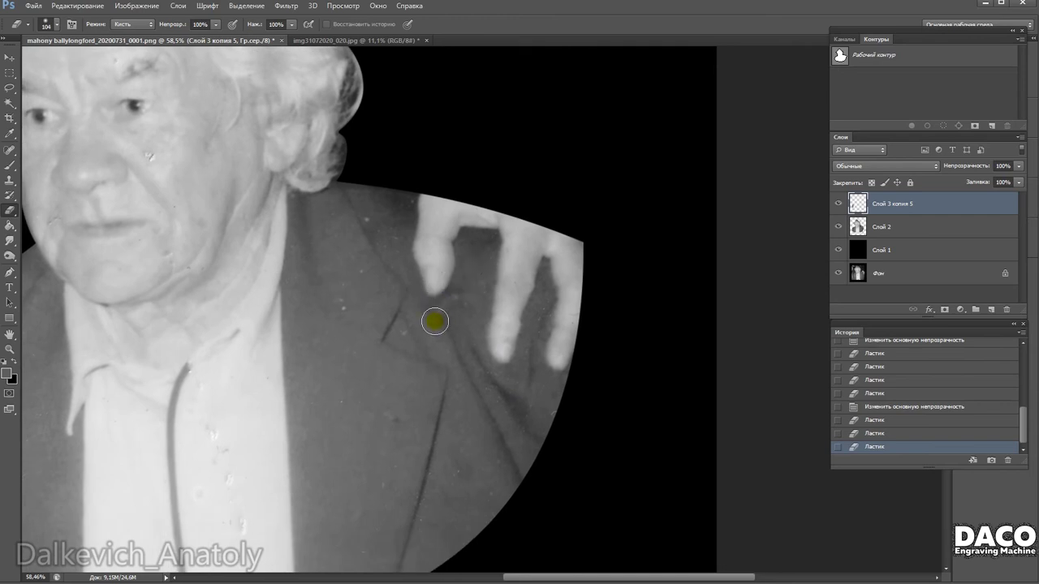
drag(391, 317, 324, 292)
click(10, 166)
right_click(324, 247)
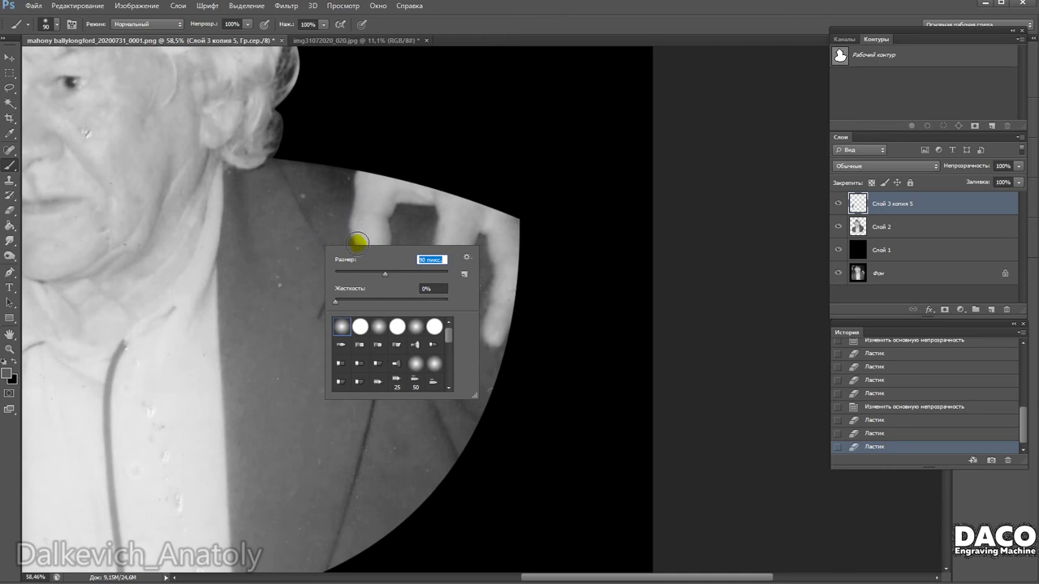
Set the brush to 30% opacity and paint grey over the finger on the shoulder.
key(Return)
drag(247, 25, 207, 38)
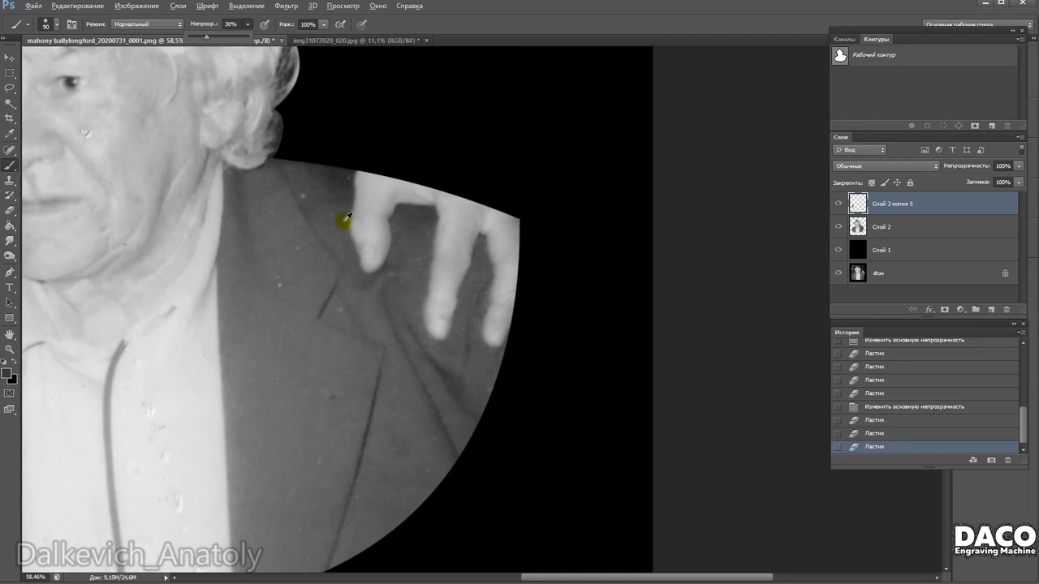
drag(347, 208, 369, 264)
drag(248, 24, 262, 37)
mouse_move(355, 198)
mouse_down()
mouse_move(384, 249)
mouse_move(355, 178)
mouse_move(401, 197)
mouse_move(350, 214)
mouse_move(330, 188)
mouse_move(388, 276)
mouse_up()
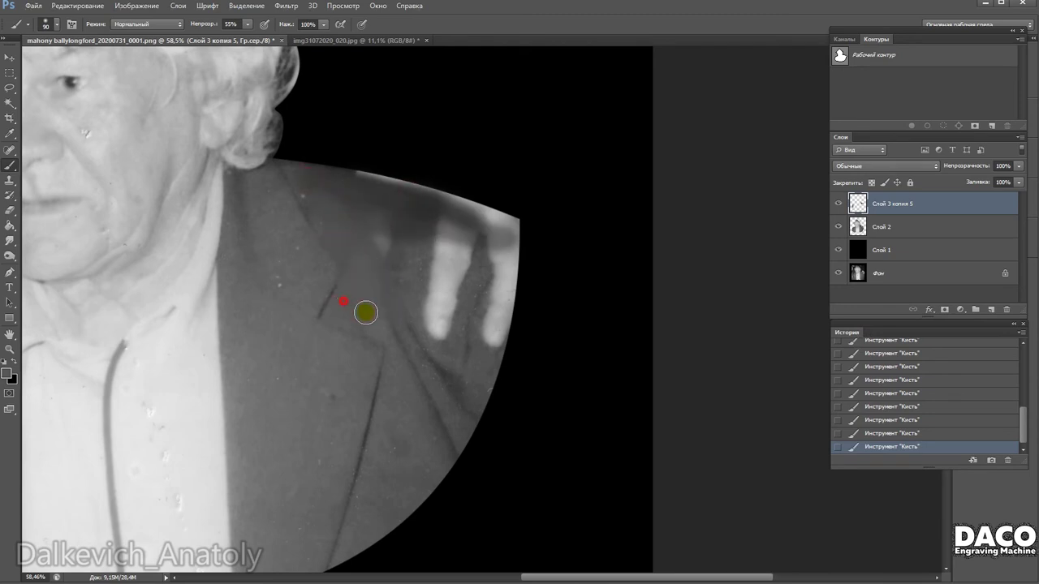
Paint over the left finger and darken the shoulder's top edge with a 67 px brush.
right_click(402, 236)
drag(430, 258, 455, 258)
mouse_move(420, 299)
mouse_down()
mouse_move(447, 369)
mouse_move(487, 359)
mouse_move(440, 283)
mouse_move(360, 212)
mouse_up()
drag(399, 239, 348, 169)
right_click(402, 218)
drag(433, 238, 418, 238)
drag(343, 178, 510, 243)
Adjust the brush size, first to 127 px and then to 55 px.
right_click(498, 253)
key(Return)
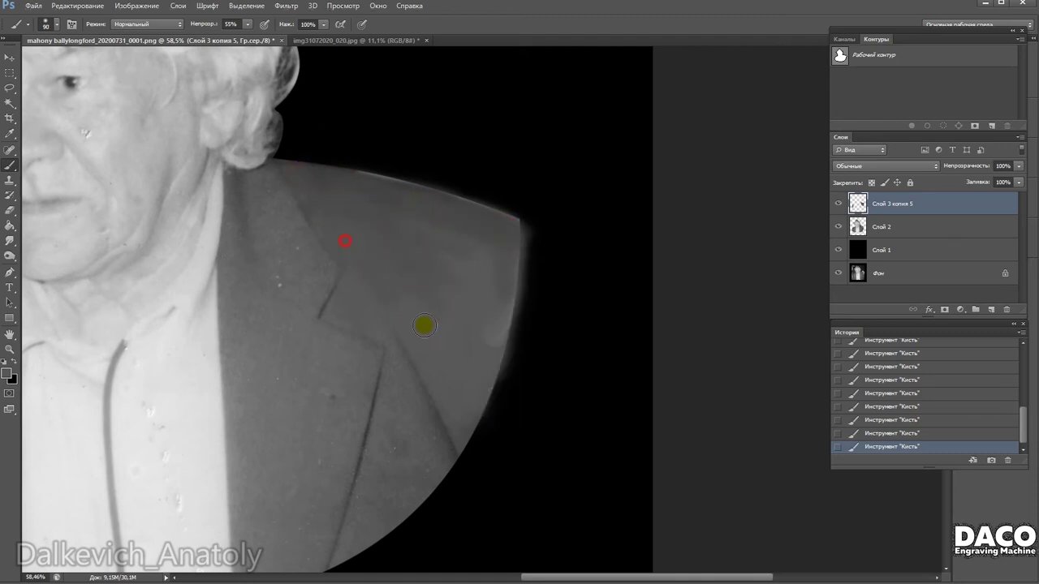
click(247, 25)
right_click(484, 275)
key(Return)
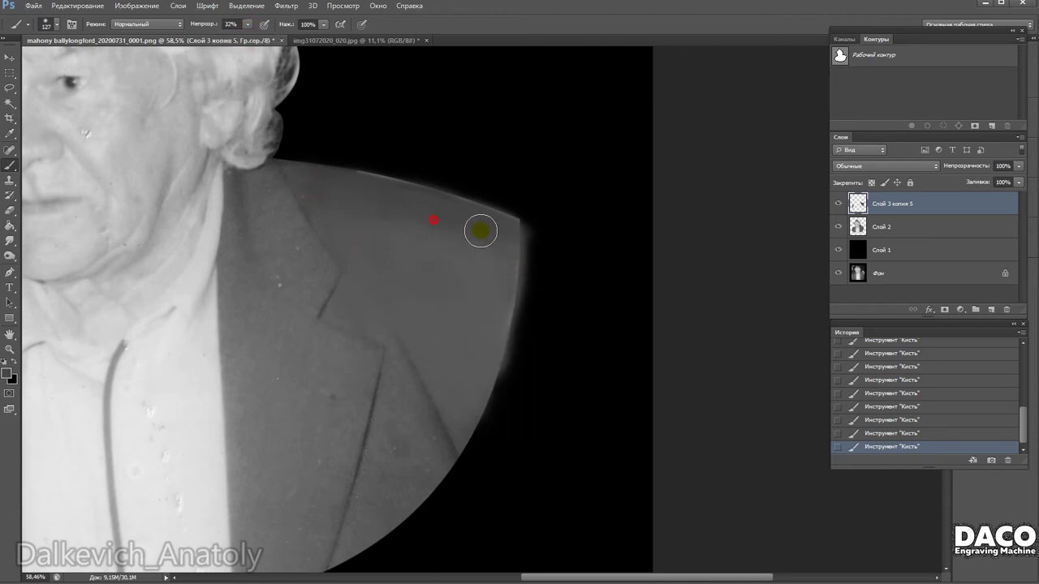
right_click(451, 233)
key(Return)
mouse_move(416, 305)
mouse_down()
mouse_move(433, 317)
mouse_move(371, 309)
mouse_up()
right_click(329, 295)
click(297, 268)
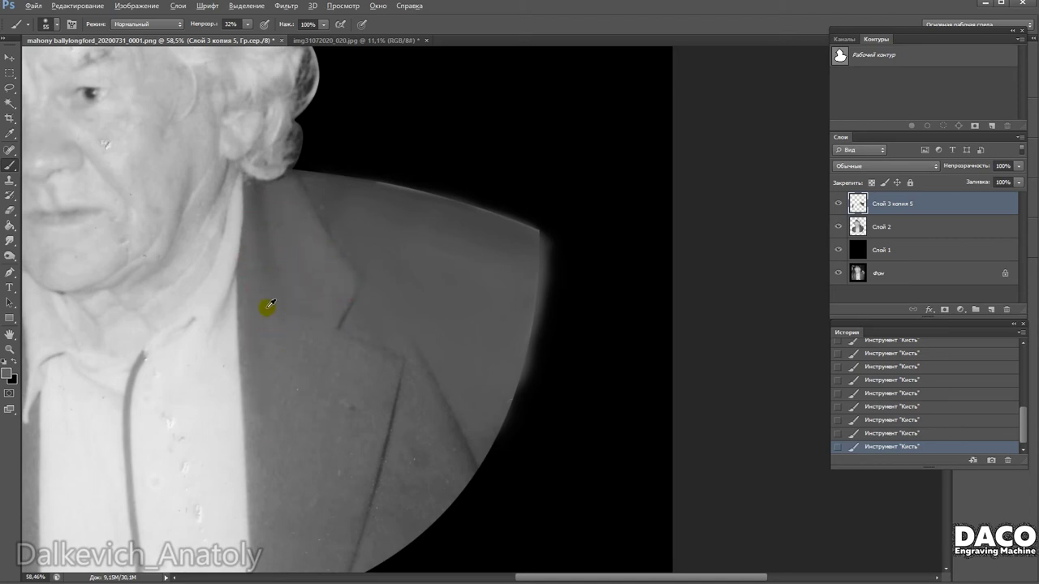
Dab light grey on the lower jacket edge at 88 px and touch up the lapel at 52 px.
mouse_move(277, 496)
mouse_down()
mouse_move(271, 329)
mouse_move(267, 431)
mouse_up()
right_click(323, 336)
drag(357, 364, 378, 364)
key(Return)
click(302, 297)
click(307, 423)
click(377, 487)
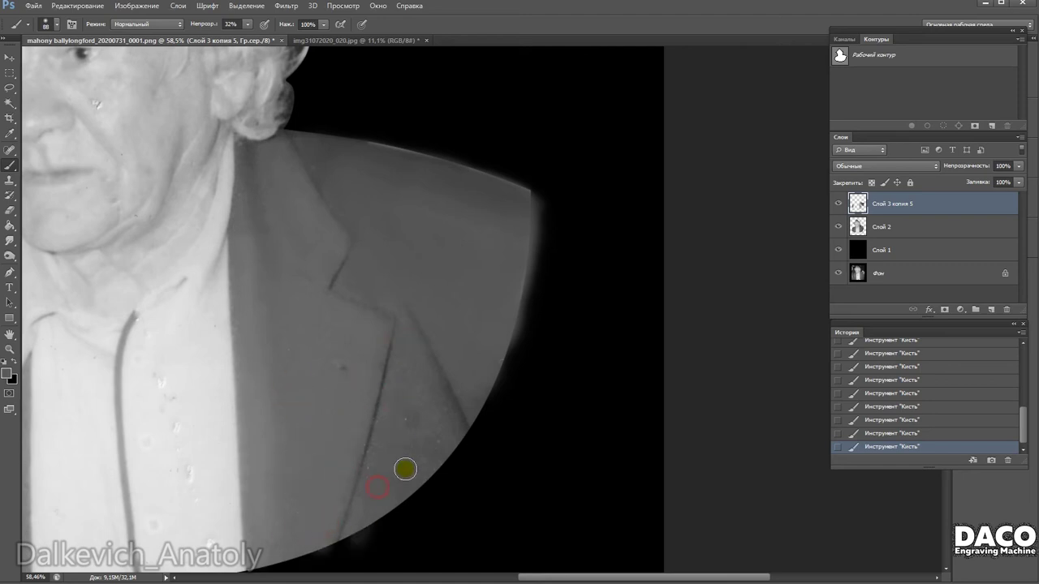
right_click(413, 315)
drag(479, 304, 454, 304)
click(341, 286)
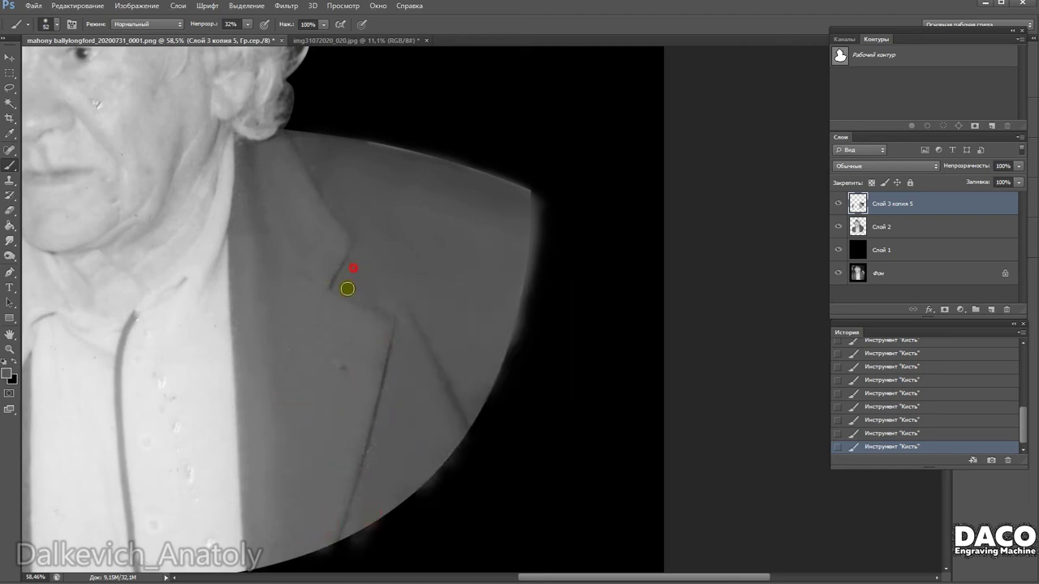
click(345, 286)
Set the brush size to 57 px for further jacket touch-ups.
right_click(434, 438)
click(379, 509)
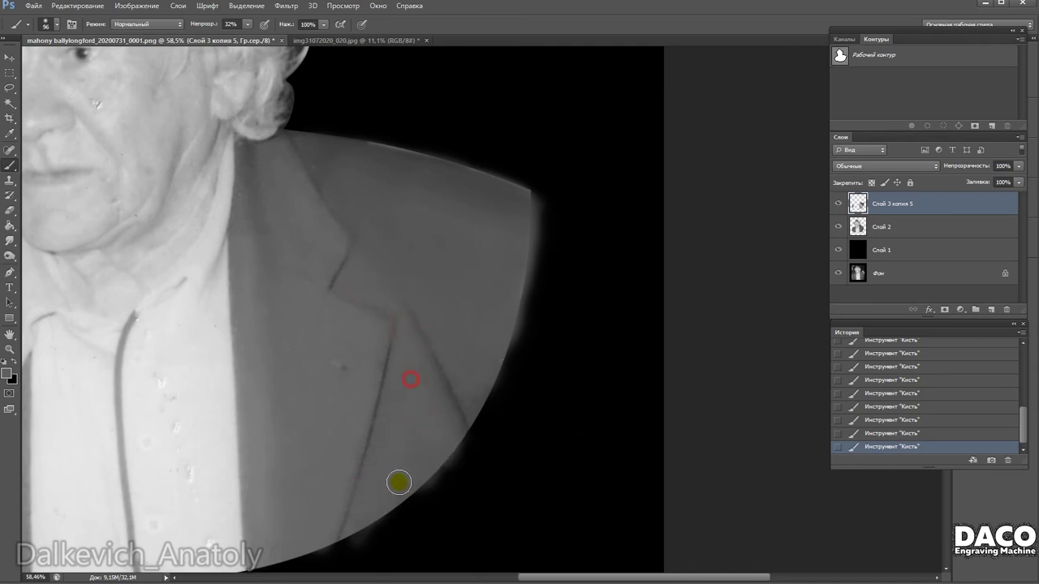
scroll(365, 324, down, 1)
right_click(335, 221)
key(Return)
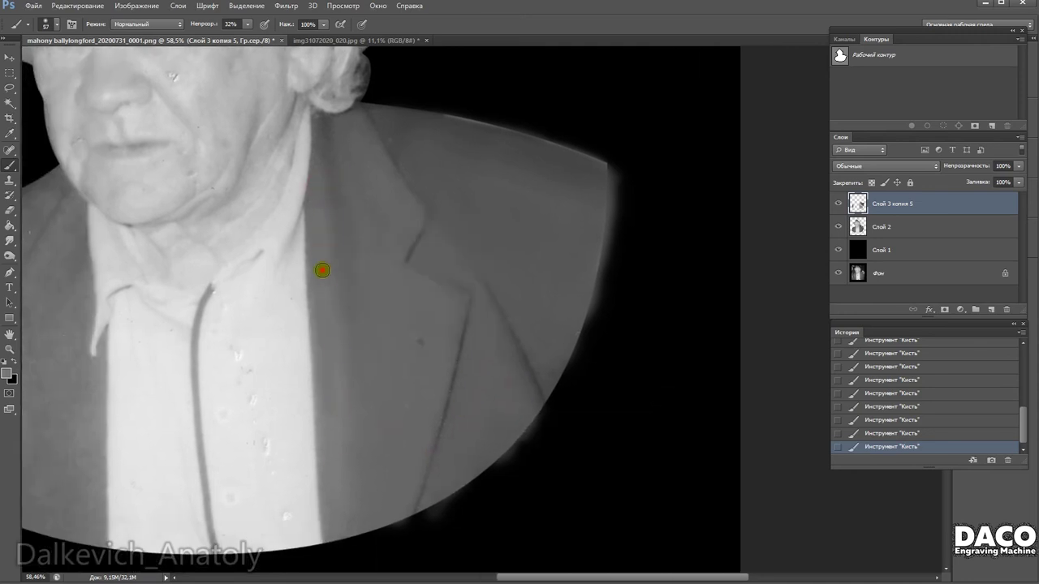
scroll(351, 530, up, 3)
Soften the left shoulder edge with paint, switching brush sizes between 42, 114 and 63 px.
click(395, 242)
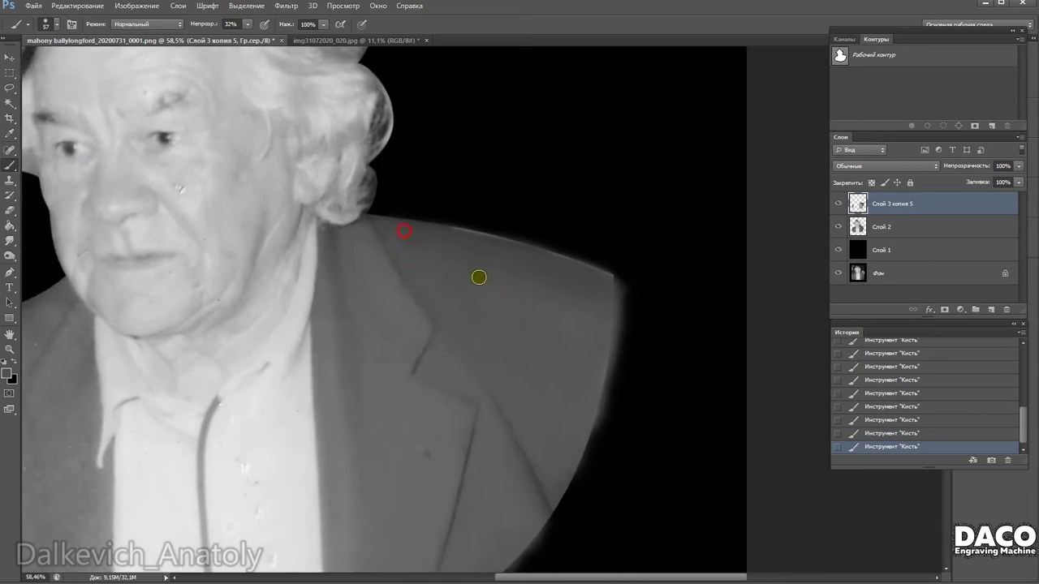
drag(497, 371, 540, 332)
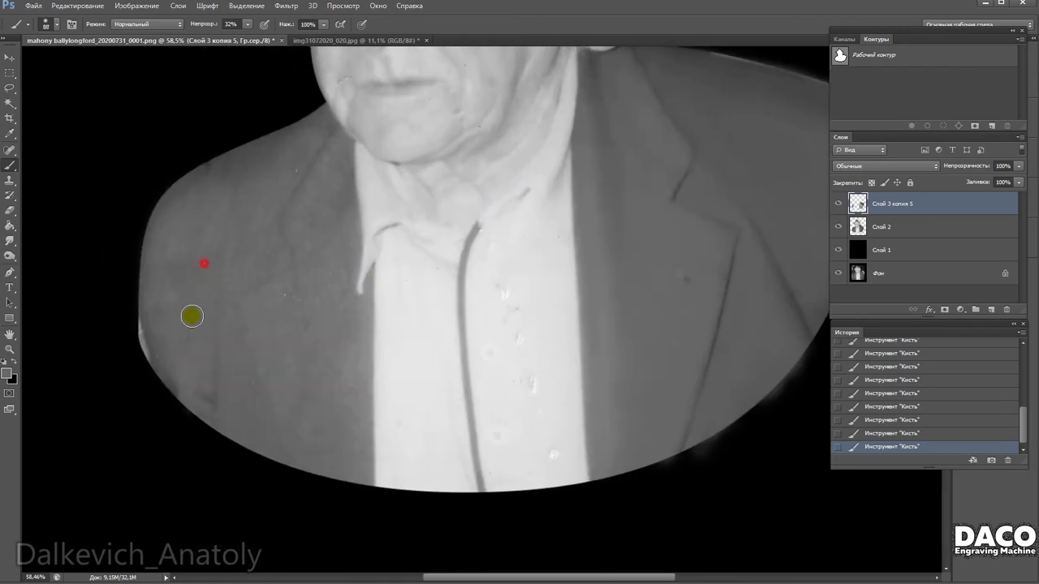
drag(189, 399, 185, 218)
right_click(223, 170)
key(Return)
right_click(197, 202)
key(Return)
right_click(180, 238)
key(Return)
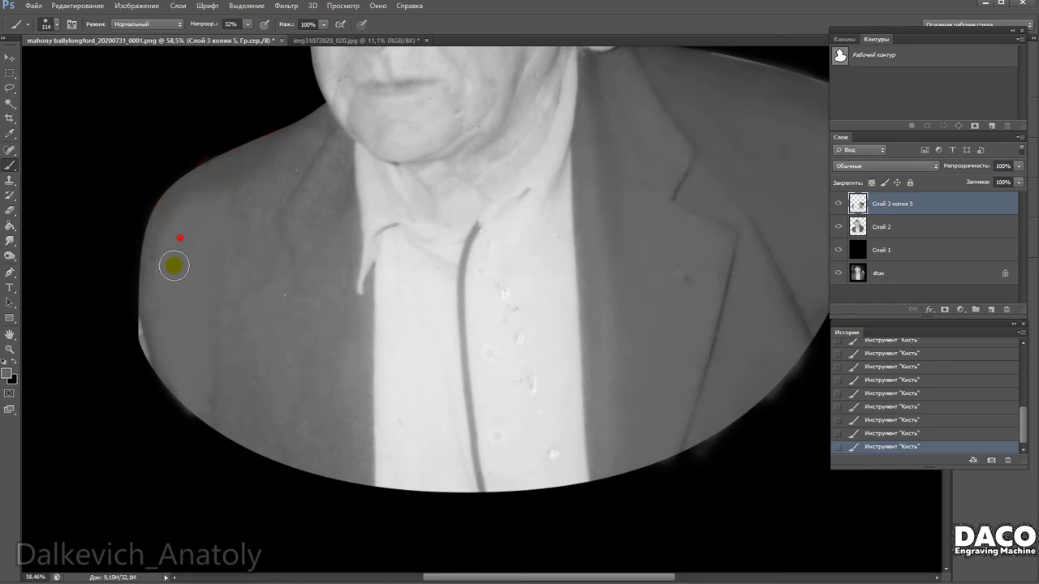
right_click(308, 143)
key(Return)
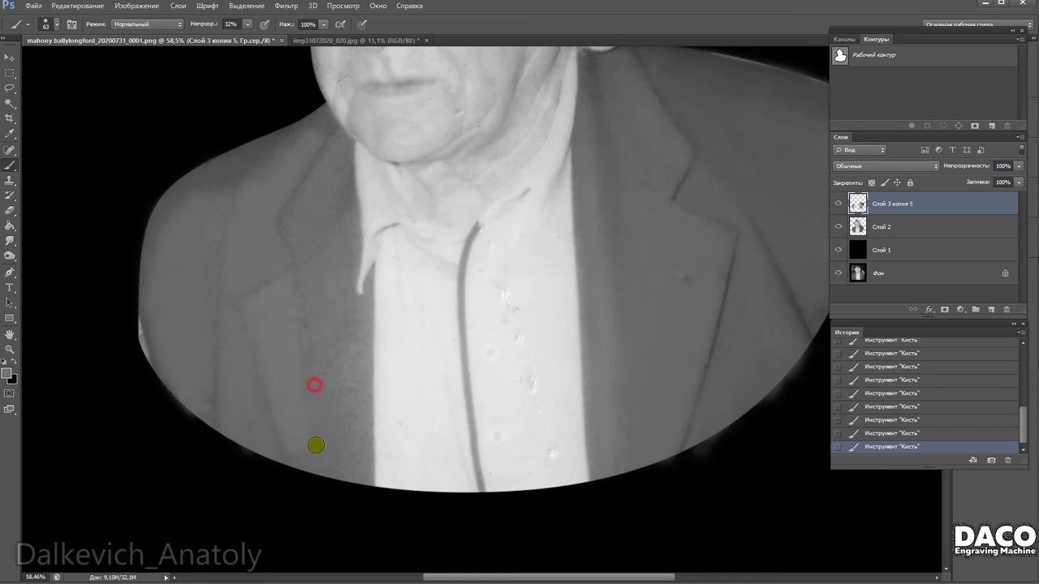
Zoom and scroll the view to check how both shoulders fade into the black.
scroll(301, 338, up, 1)
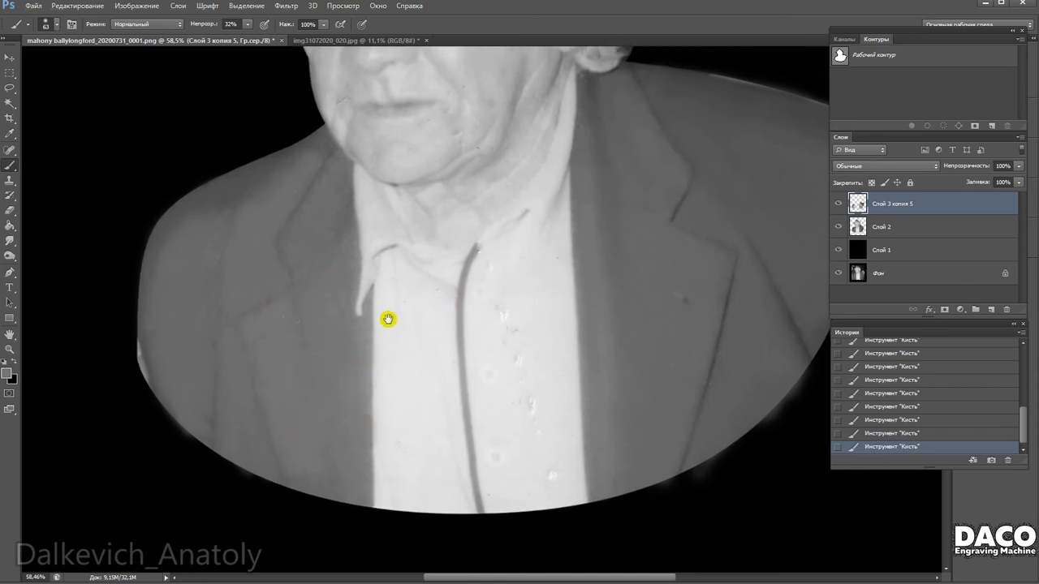
scroll(410, 354, up, 5)
scroll(425, 362, right, 3)
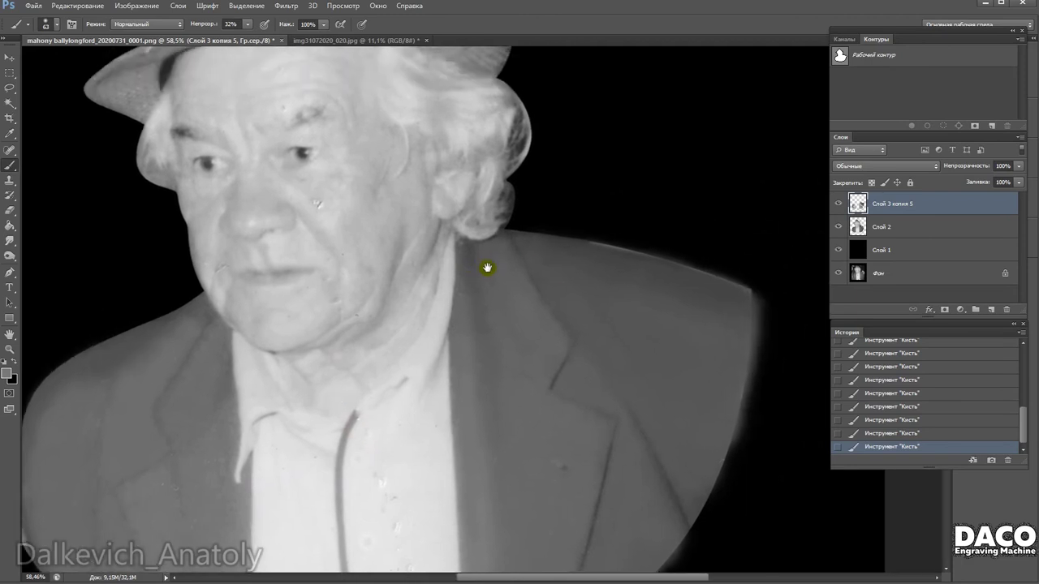
scroll(488, 265, up, 4)
scroll(430, 344, up, 1)
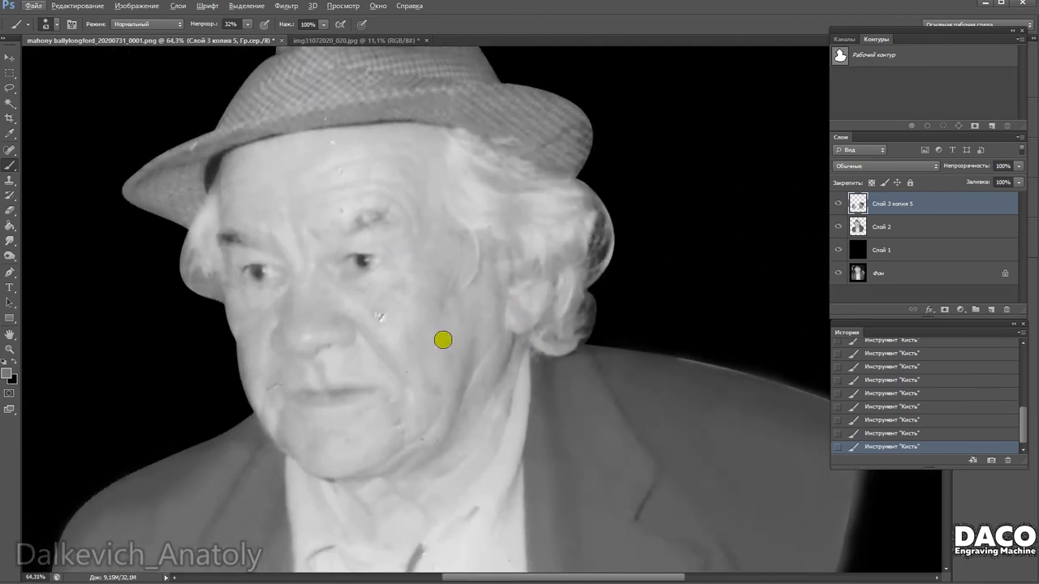
scroll(396, 349, down, 1)
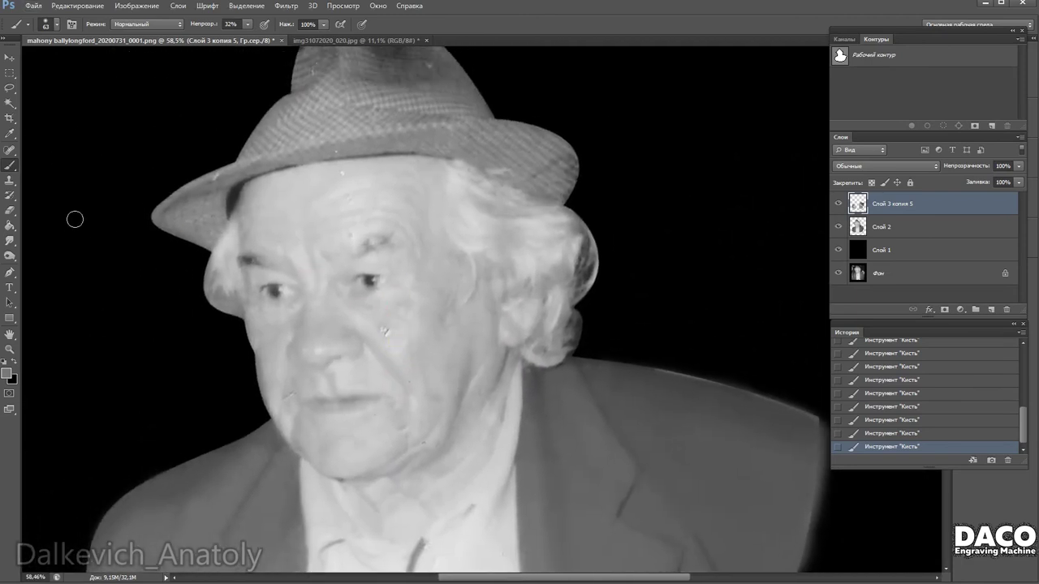
Lasso around the hat and copy it to a new layer.
key(l)
scroll(325, 244, up, 2)
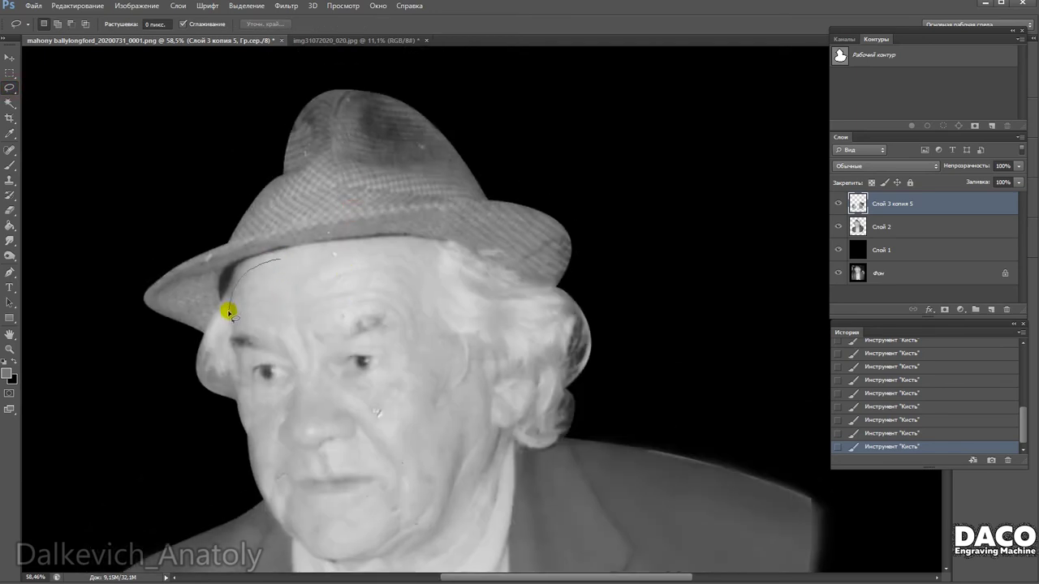
drag(135, 284, 627, 292)
drag(566, 308, 390, 251)
key(ctrl+j)
key(Return)
Paste the copied photo into the selection from Слой 2, then toggle Слой 2's visibility to check it.
click(887, 229)
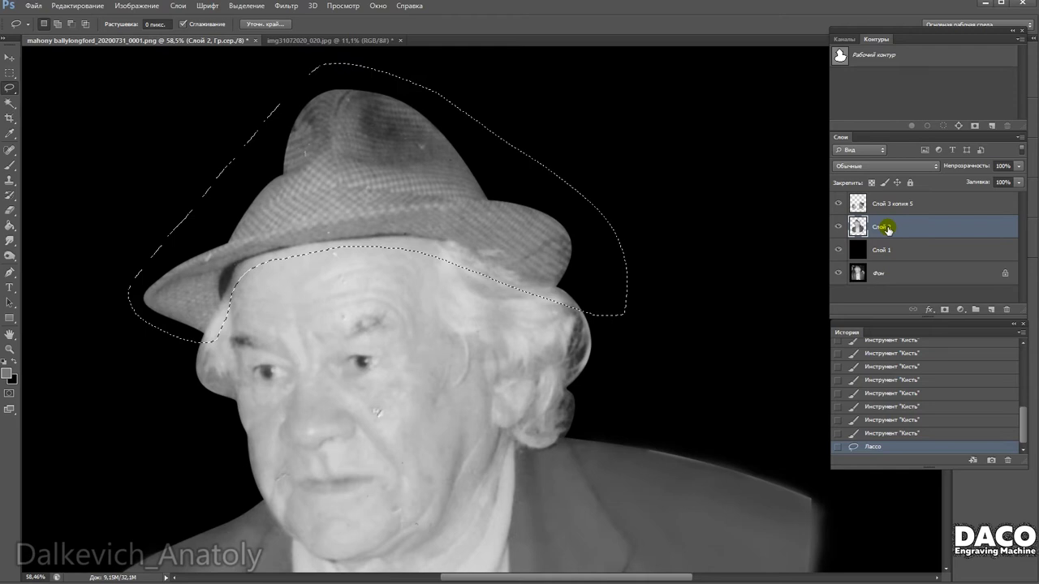
click(89, 5)
mouse_move(92, 117)
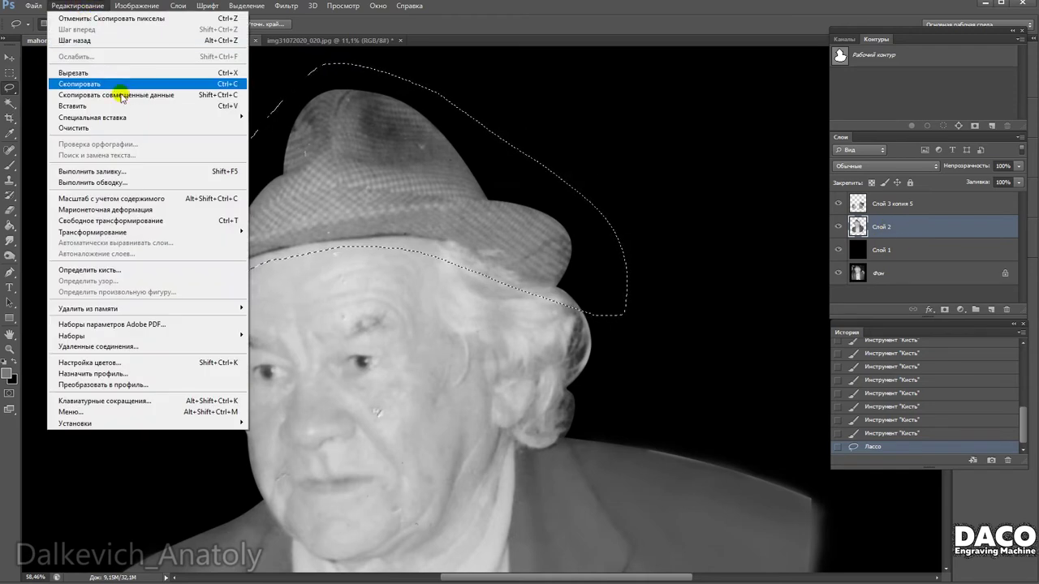
click(339, 114)
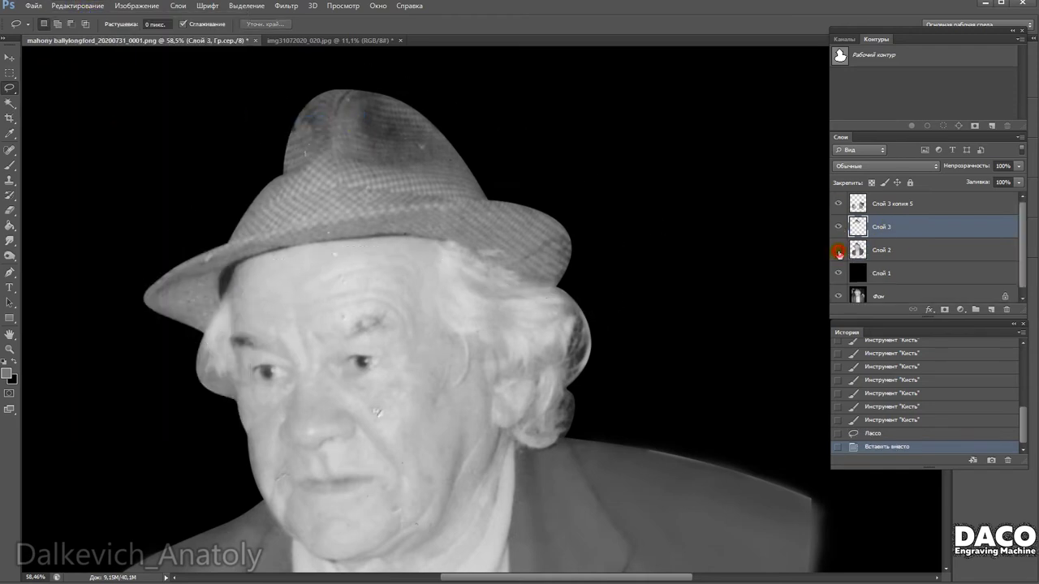
scroll(716, 280, down, 2)
click(858, 250)
mouse_move(476, 336)
mouse_down()
mouse_move(445, 340)
mouse_move(401, 298)
mouse_move(401, 336)
mouse_up()
click(839, 250)
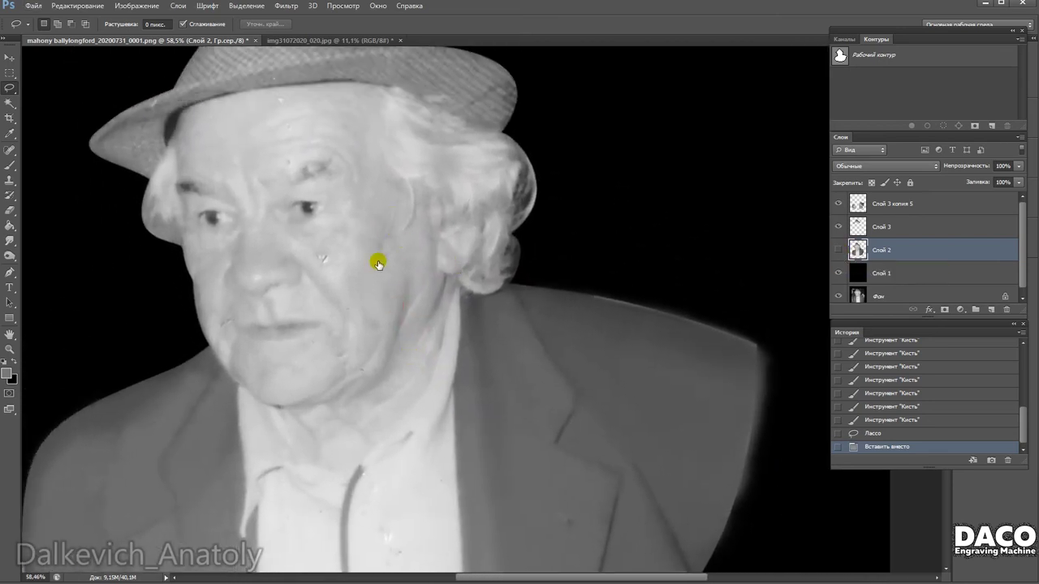
click(839, 250)
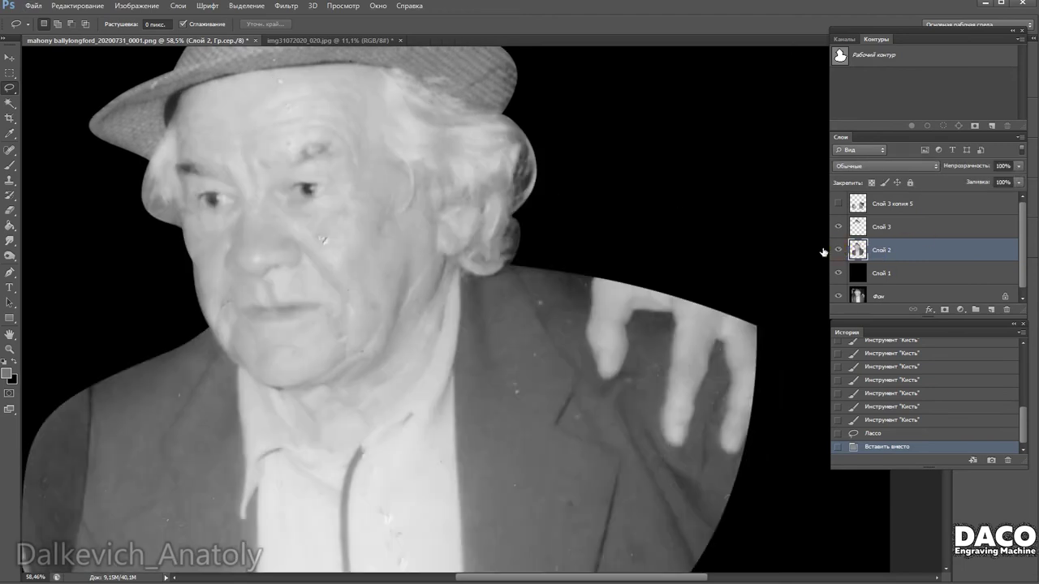
Apply an Exposure adjustment of +0.38 with gamma 0.85 to brighten the pasted patch.
key(ctrl+0)
click(136, 6)
click(406, 67)
click(784, 132)
drag(787, 133, 789, 133)
drag(785, 179, 802, 181)
click(790, 133)
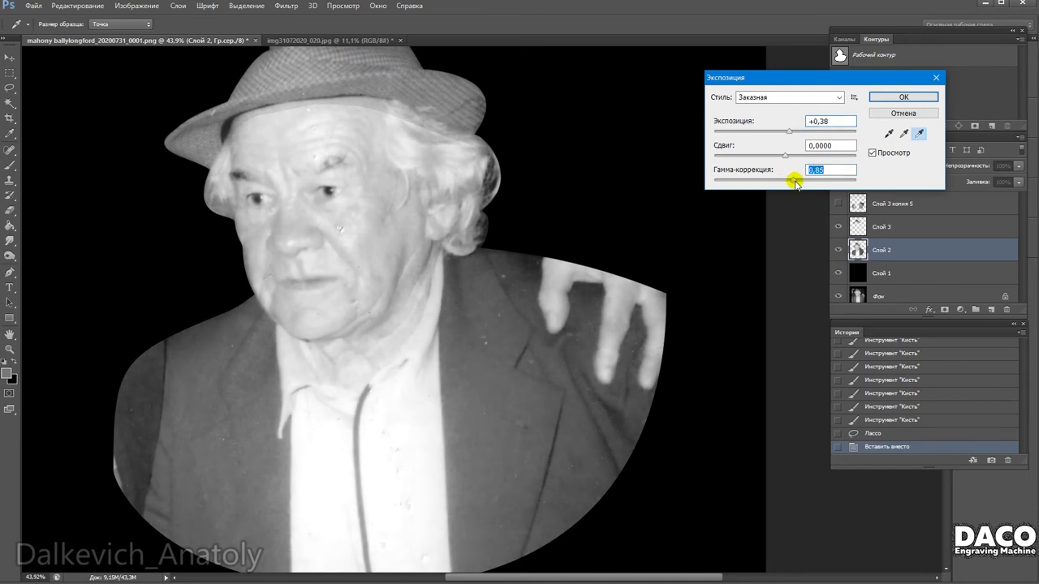
drag(788, 133, 789, 132)
key(Return)
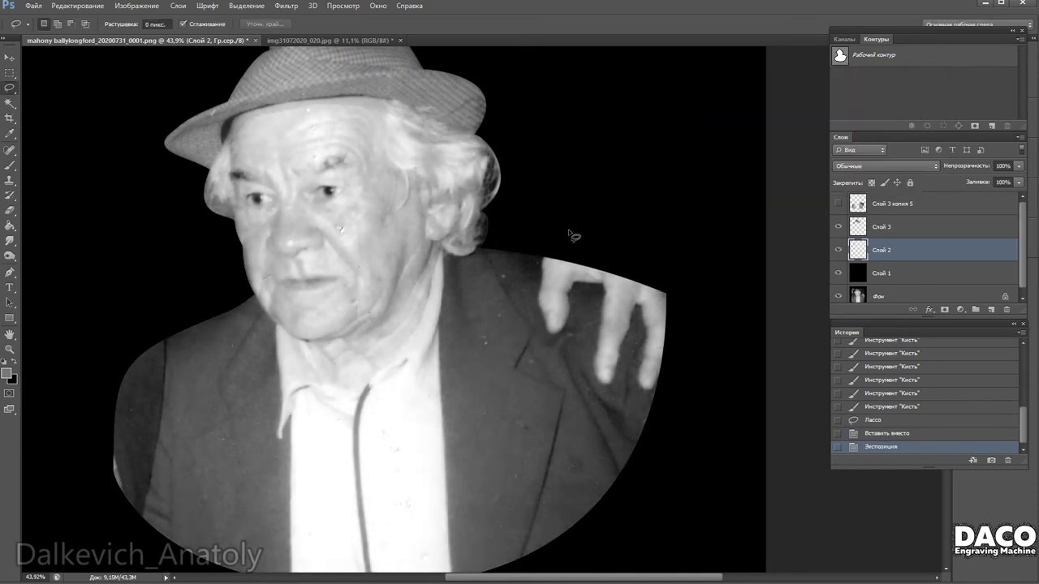
Trace a lasso outline around the neck and shirt.
scroll(568, 233, up, 2)
drag(446, 243, 416, 197)
scroll(398, 212, down, 2)
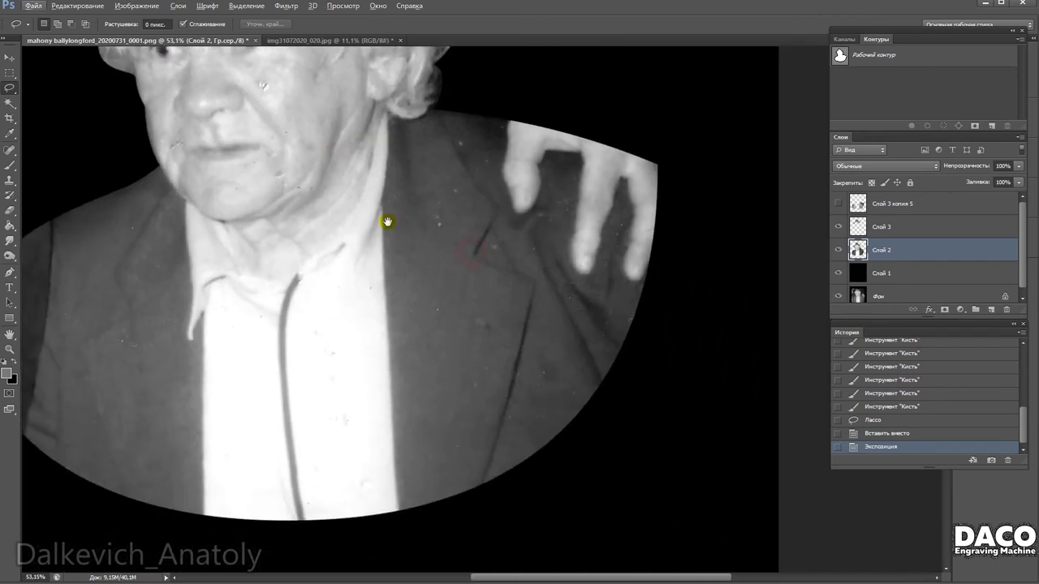
scroll(209, 256, up, 1)
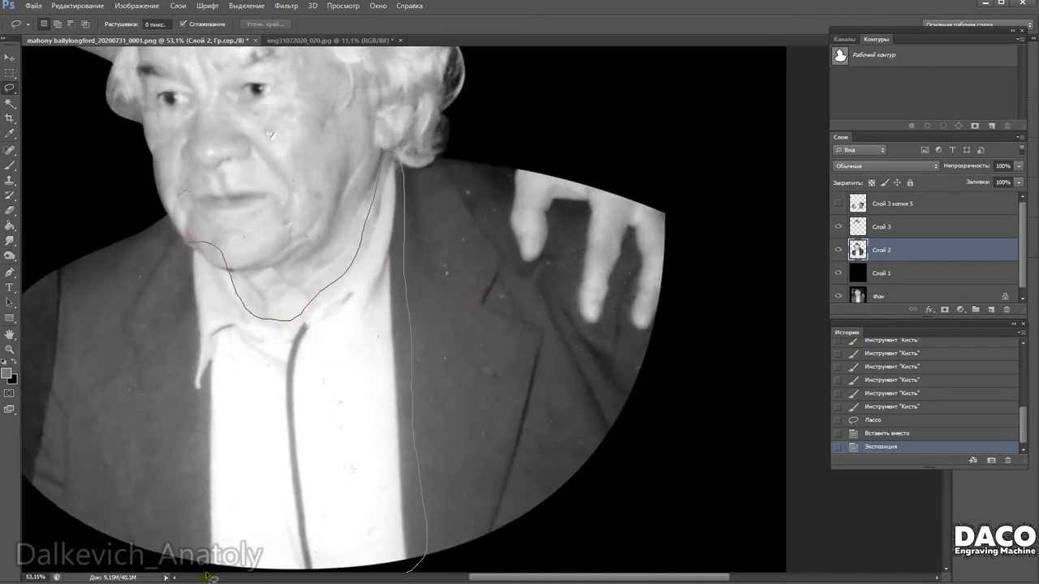
drag(186, 297, 187, 269)
Paste the photo into the lasso selection to create the Слой 4 neck and shirt patch.
key(ctrl+shift+alt+v)
scroll(260, 301, up, 2)
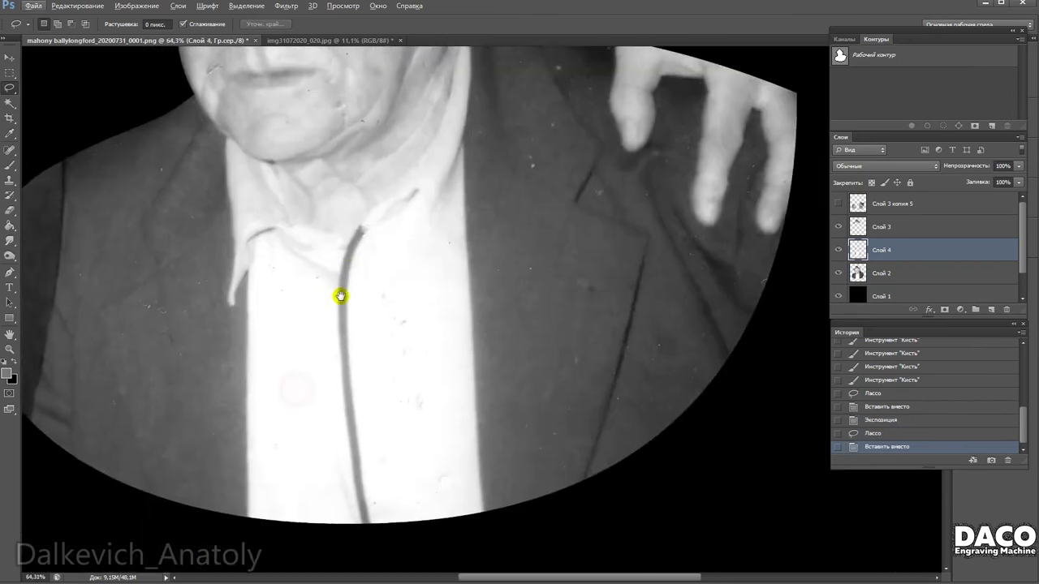
drag(607, 319, 602, 342)
Brighten Слой 4 with a Curves adjustment that lifts the shadows.
click(136, 5)
mouse_move(139, 35)
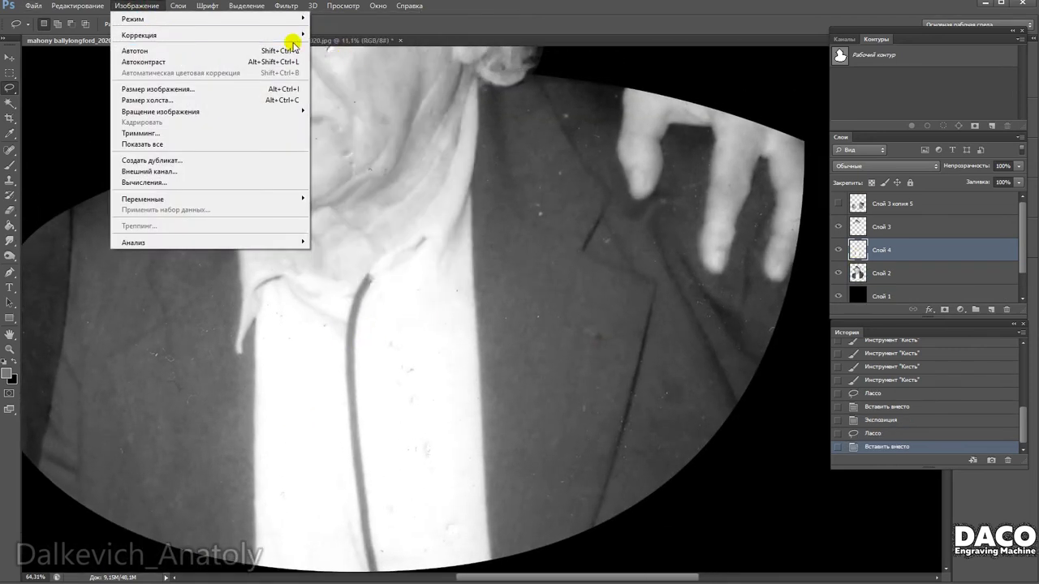
click(333, 57)
mouse_move(817, 254)
mouse_down()
mouse_move(817, 227)
mouse_move(848, 188)
mouse_up()
mouse_move(817, 227)
mouse_down()
mouse_move(819, 235)
mouse_move(839, 195)
mouse_up()
click(990, 115)
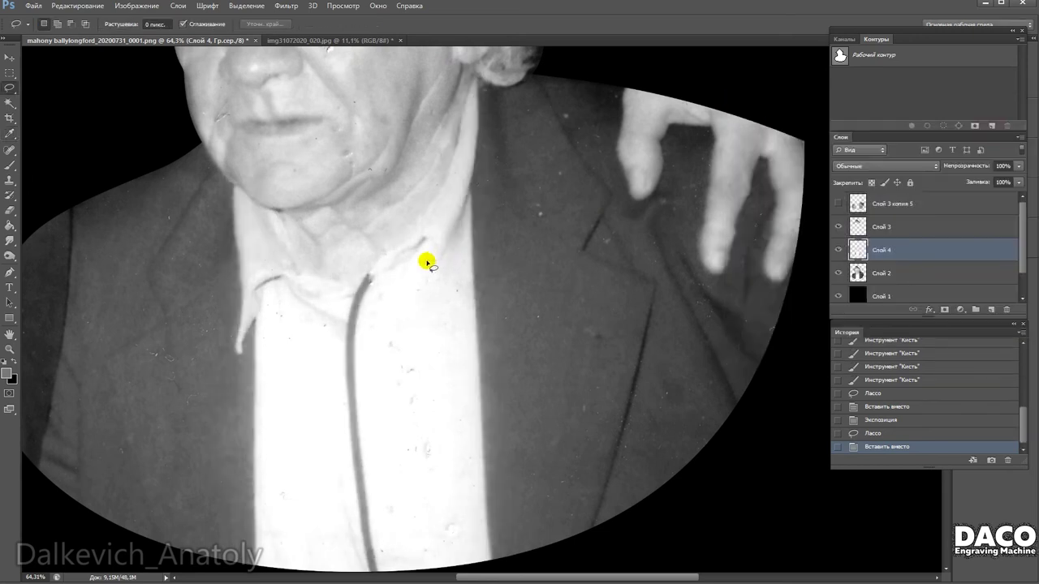
Apply Shadows/Highlights to Слой 4 with Shadows 18% and Highlights 25%.
click(137, 6)
click(341, 225)
drag(841, 76, 804, 74)
mouse_move(767, 118)
mouse_down()
mouse_move(846, 111)
mouse_move(813, 121)
mouse_move(823, 122)
mouse_up()
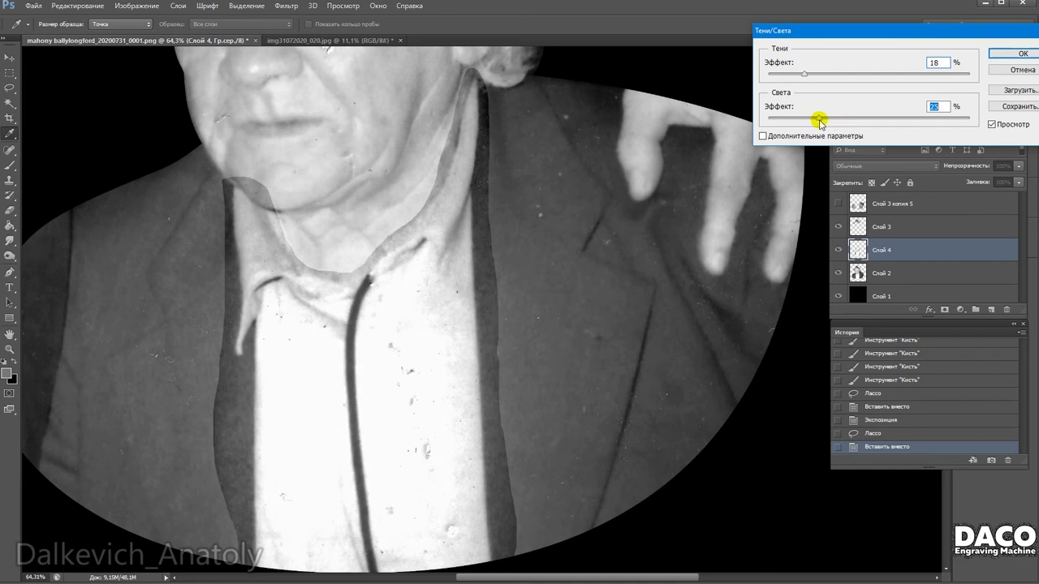
key(Return)
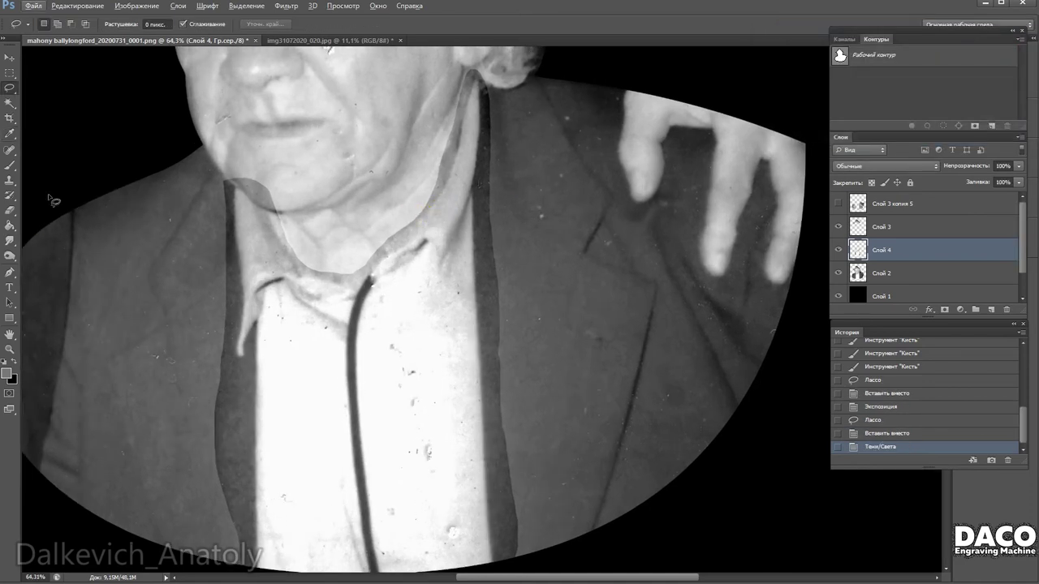
key(e)
right_click(275, 174)
Set a softer 89 px eraser and erase the hard patch edge along the chin.
drag(365, 211, 357, 211)
click(274, 176)
drag(273, 176, 301, 190)
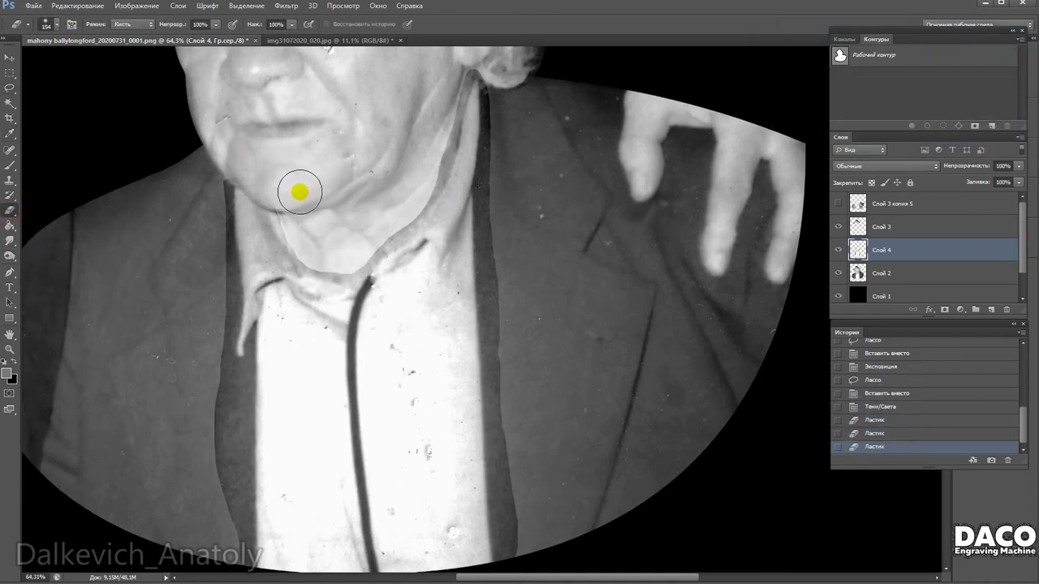
right_click(302, 186)
click(250, 166)
Erase the Слой 4 patch edges along the chin, neck and both lapels.
mouse_move(243, 171)
mouse_down()
mouse_move(301, 202)
mouse_move(336, 251)
mouse_move(424, 157)
mouse_move(370, 253)
mouse_up()
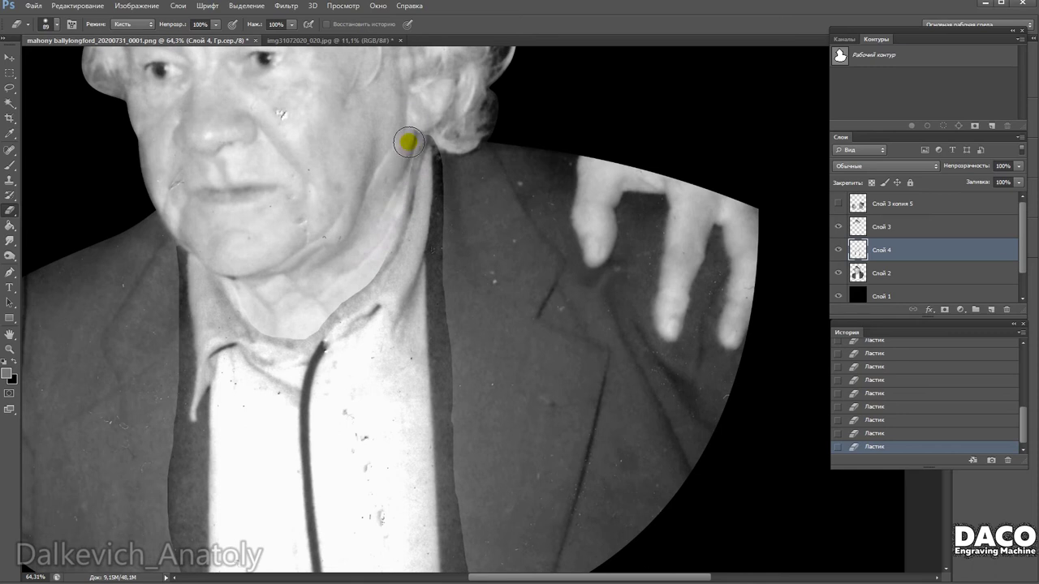
mouse_move(354, 276)
mouse_down()
mouse_move(431, 121)
mouse_move(452, 230)
mouse_up()
mouse_move(464, 349)
mouse_down()
mouse_move(434, 239)
mouse_move(444, 515)
mouse_up()
drag(423, 192, 457, 446)
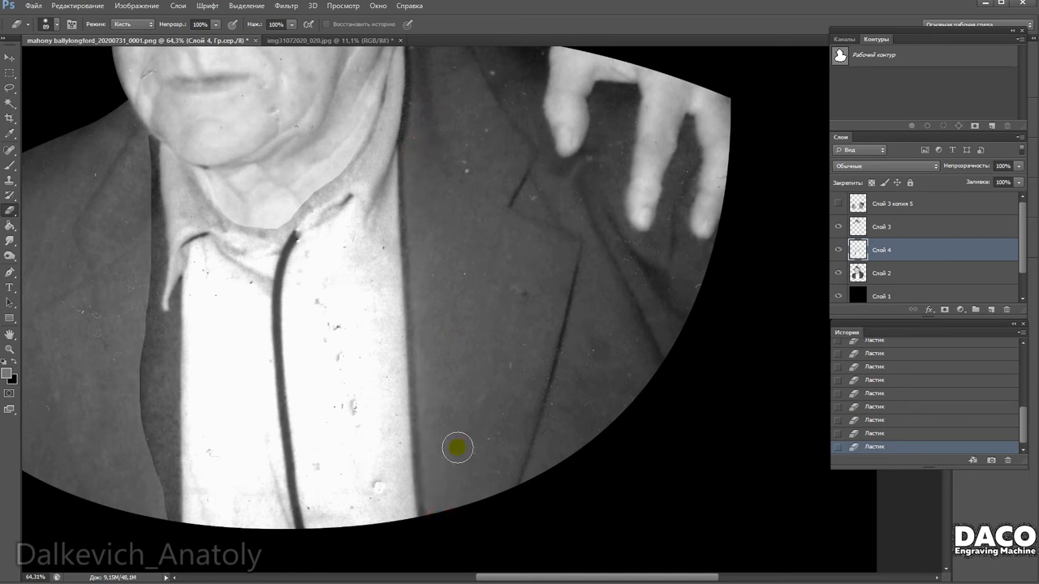
scroll(241, 179, left, 3)
drag(241, 179, 261, 544)
mouse_move(247, 367)
mouse_down()
mouse_move(251, 511)
mouse_move(267, 552)
mouse_move(262, 361)
mouse_move(245, 337)
mouse_move(355, 349)
mouse_up()
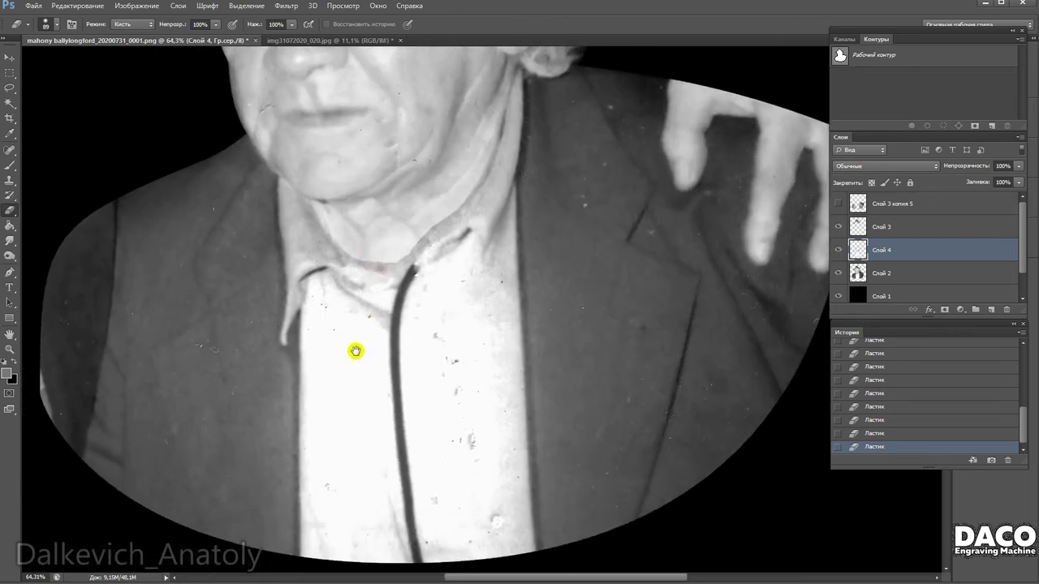
Show the Слой 3 копия 5 layer and bring the upper portrait into view.
click(838, 203)
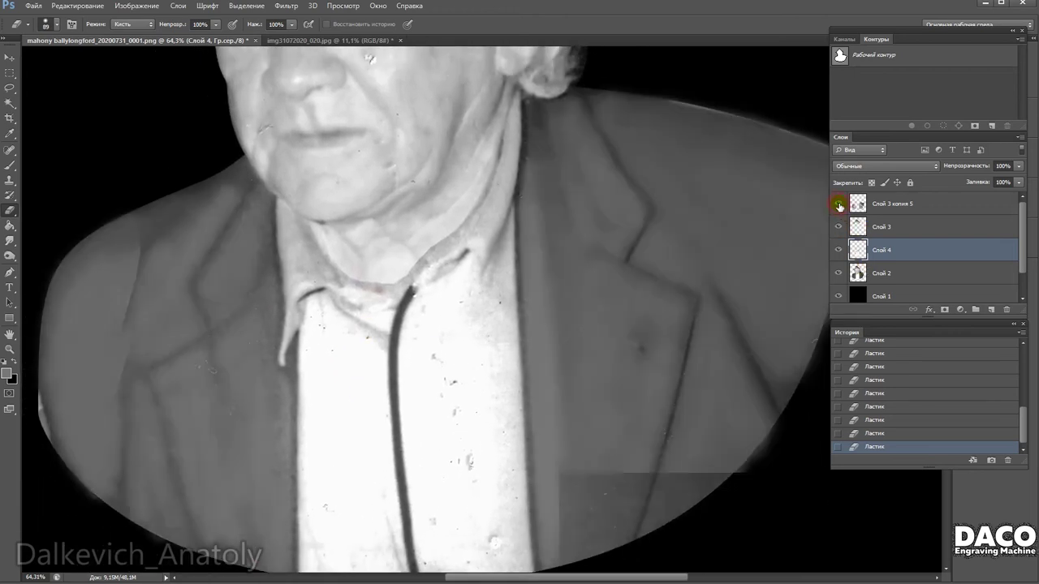
scroll(603, 301, down, 2)
drag(603, 301, 539, 353)
scroll(485, 334, up, 3)
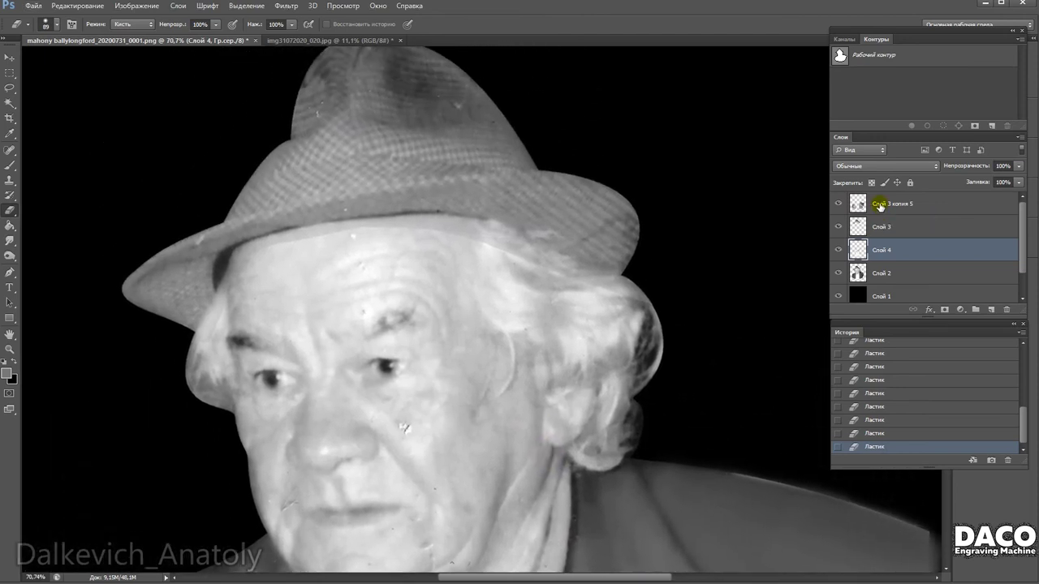
Compare Слой 3 on and off, then erase its stray forehead and hat brim edges.
click(865, 204)
click(838, 226)
click(839, 227)
click(881, 226)
mouse_move(301, 251)
mouse_down()
mouse_move(388, 237)
mouse_move(629, 294)
mouse_up()
drag(254, 276, 195, 350)
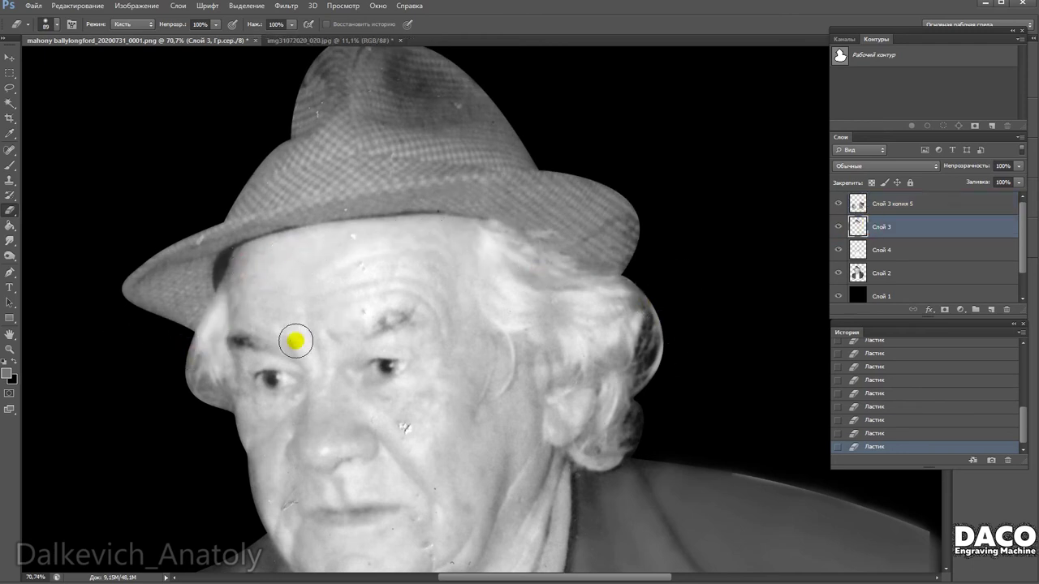
Darken the hat on Слой 3 with Levels, black input about 20 and white about 204.
click(153, 9)
click(343, 69)
drag(743, 200, 755, 200)
drag(823, 200, 815, 200)
Set the Levels midtone gamma to about 0.95 and apply it.
drag(891, 200, 763, 199)
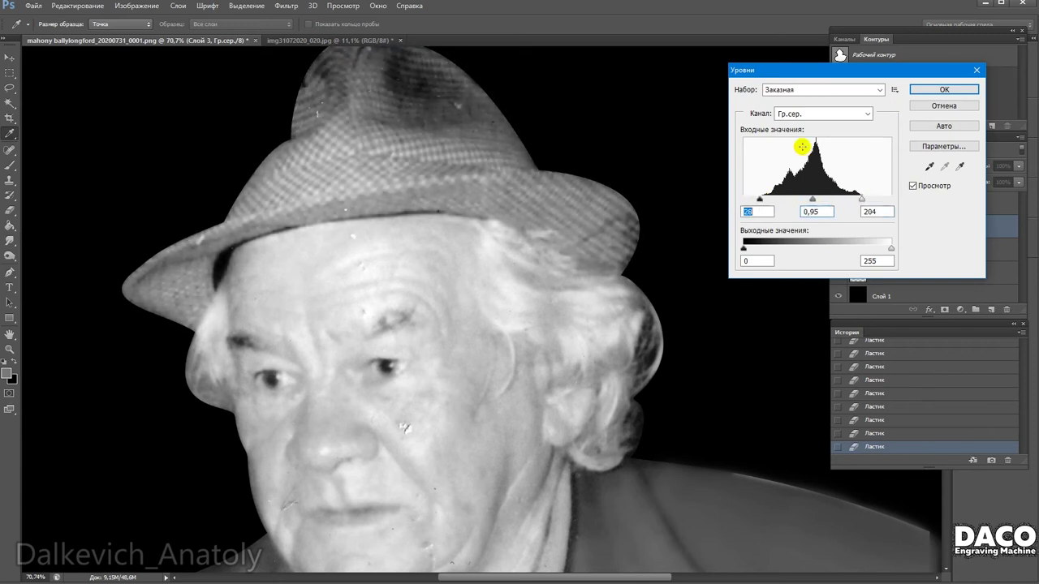
click(944, 89)
scroll(667, 186, up, 1)
Apply Brightness/Contrast to Слой 3 with brightness 17 and raised contrast.
click(137, 5)
click(365, 33)
drag(596, 111, 603, 115)
drag(597, 141, 601, 142)
drag(608, 143, 633, 146)
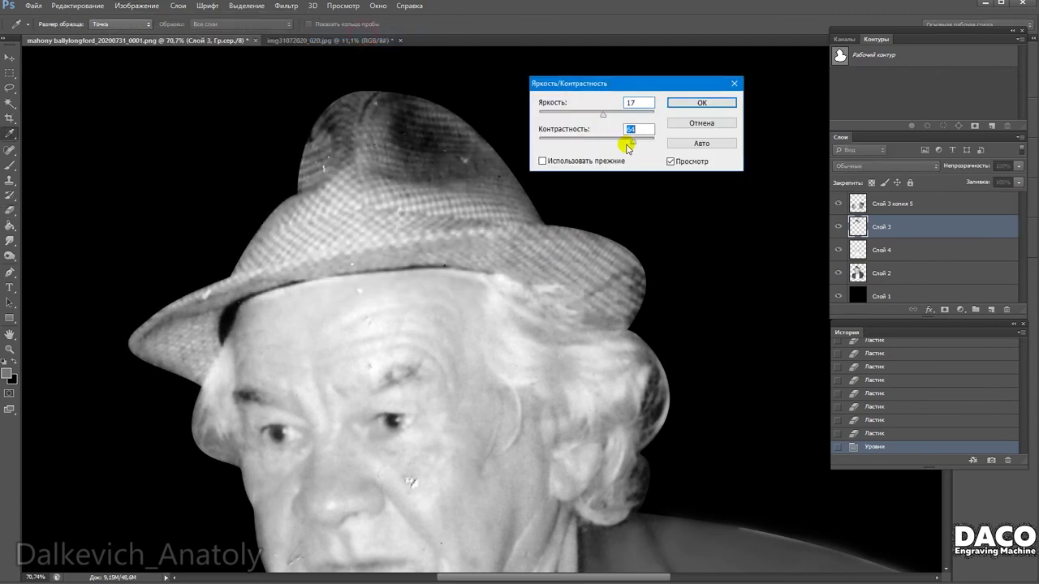
key(Return)
Erase a small spot on the face near the chin edge.
key(e)
scroll(496, 243, down, 2)
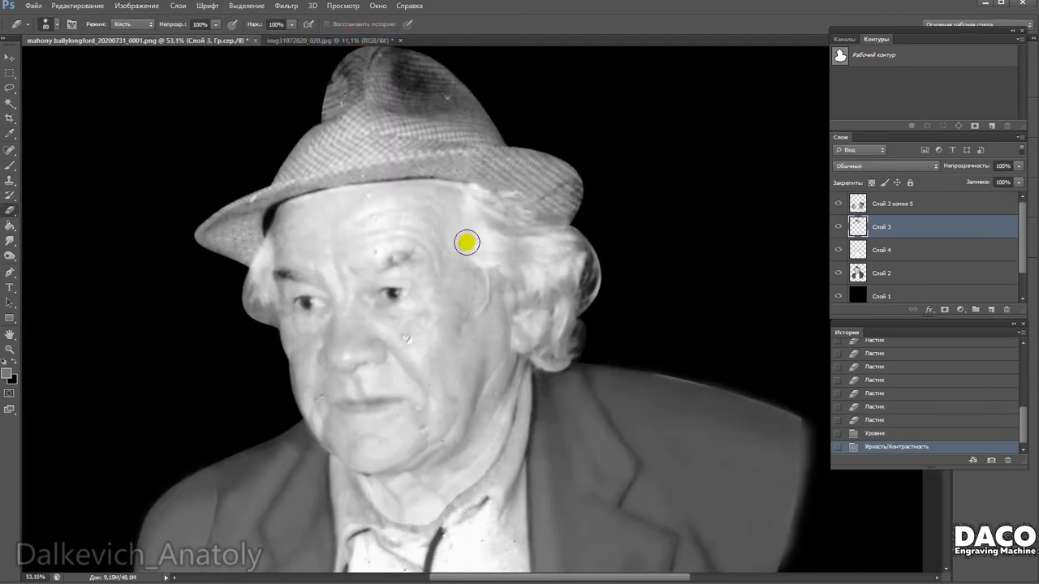
scroll(469, 220, down, 2)
scroll(486, 255, up, 1)
click(460, 300)
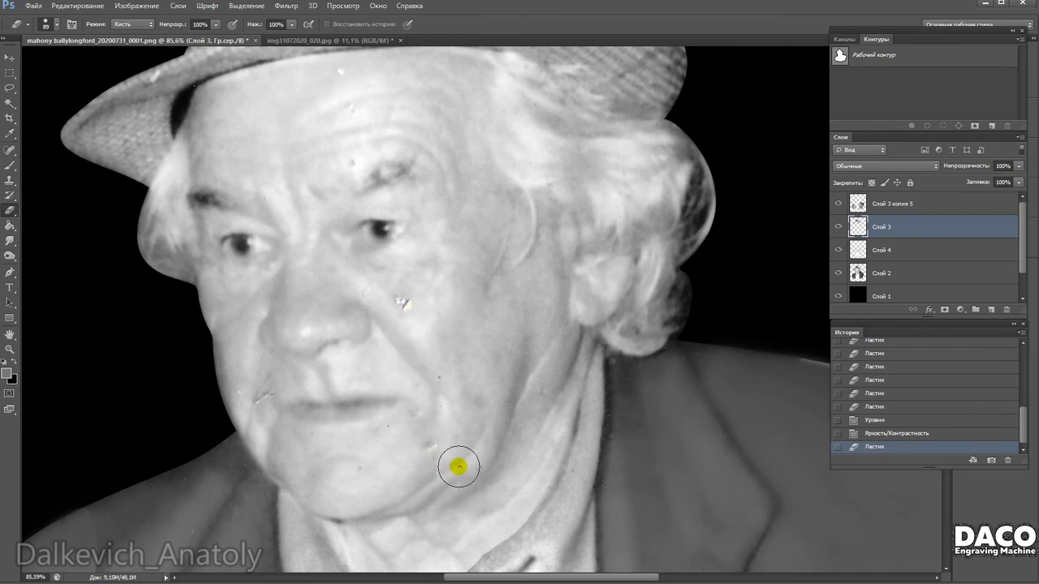
click(9, 152)
Choose the Spot Healing Brush and enlarge it to 55 pixels.
right_click(9, 152)
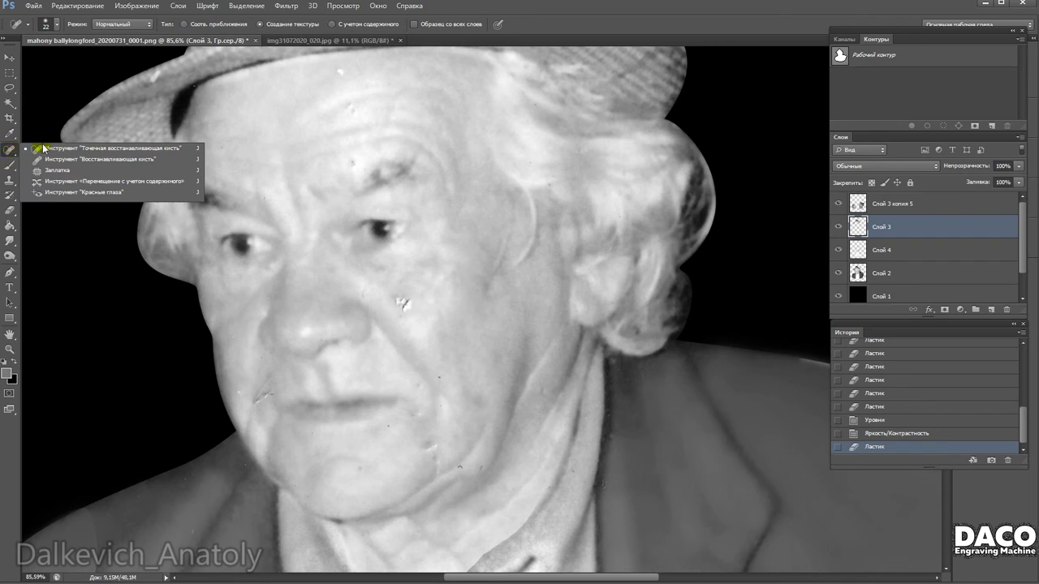
click(48, 149)
right_click(435, 313)
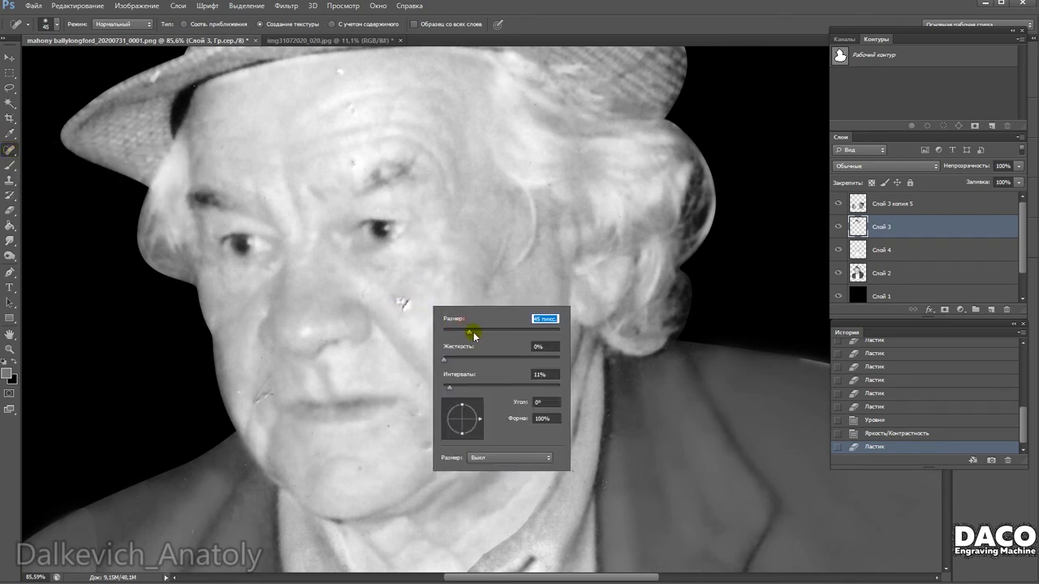
drag(474, 336, 476, 333)
click(446, 360)
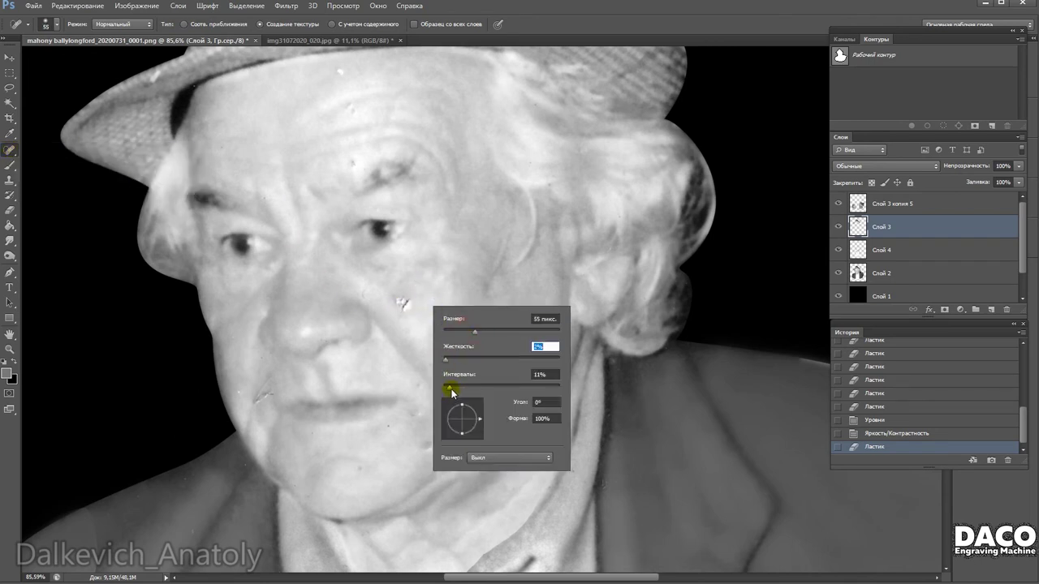
Heal several cheek blemishes, switching to Слой 2 and a 64 px brush.
click(418, 300)
click(420, 358)
click(415, 368)
click(883, 273)
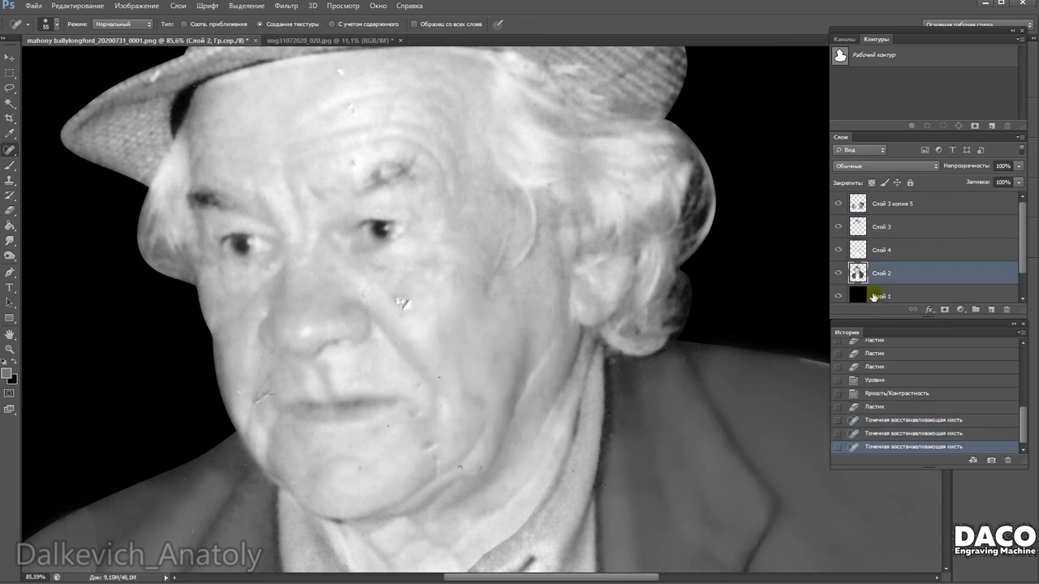
right_click(392, 297)
drag(463, 325, 475, 325)
click(406, 301)
click(404, 353)
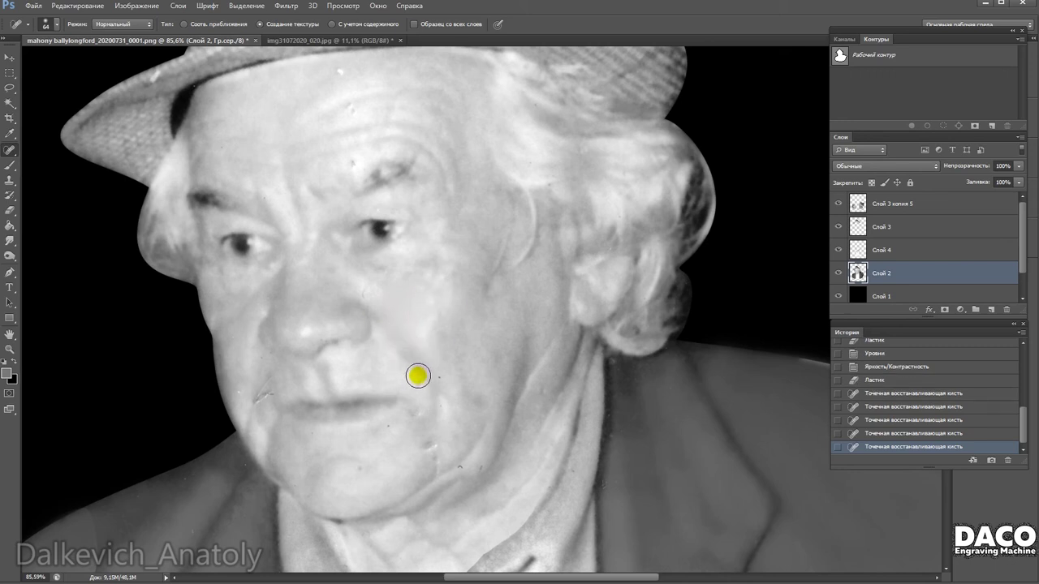
Heal remaining cheek and forehead spots, shrinking the brush to 16 px.
right_click(402, 313)
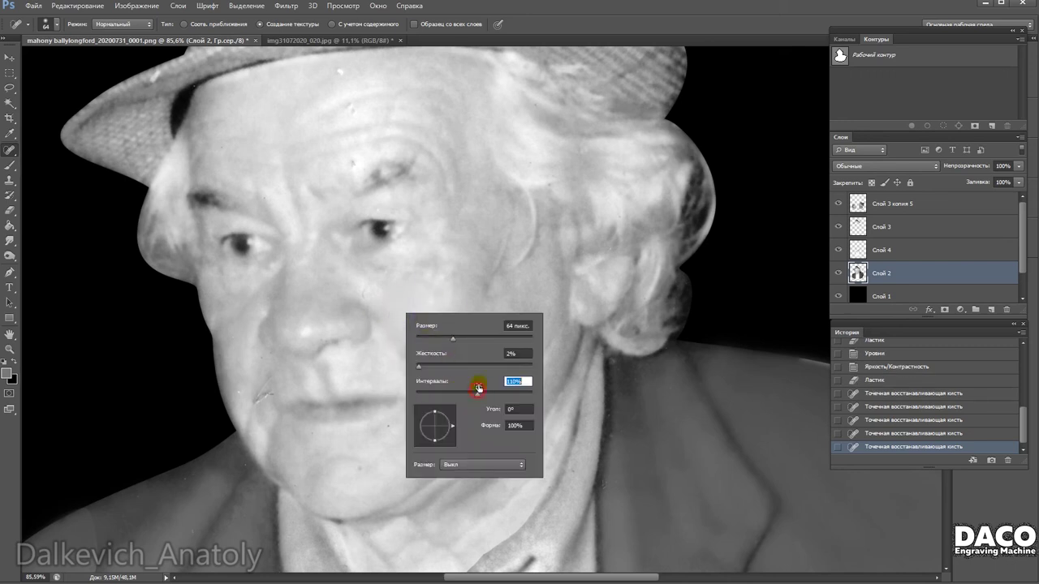
click(366, 284)
click(428, 364)
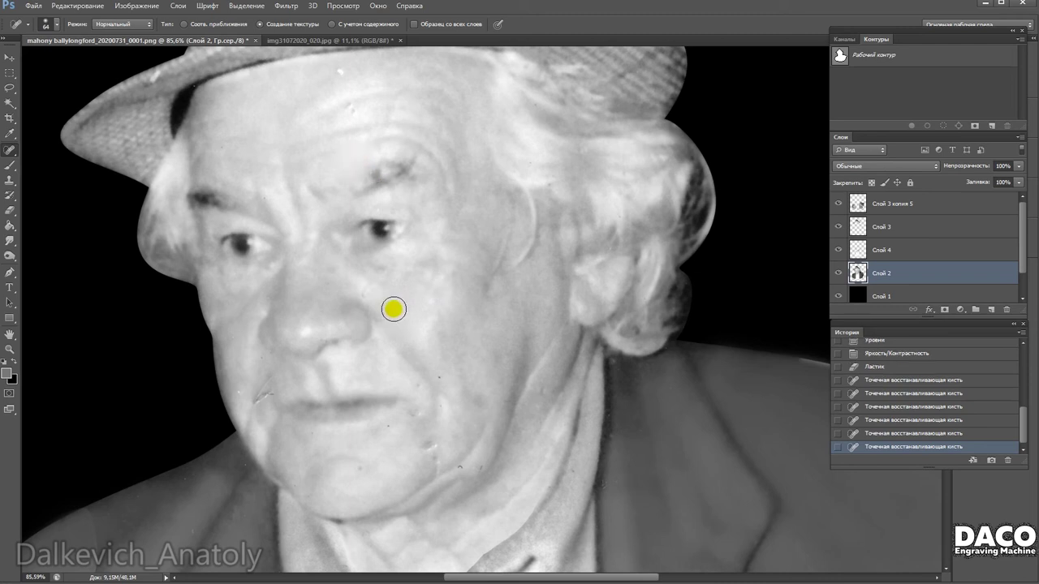
click(363, 167)
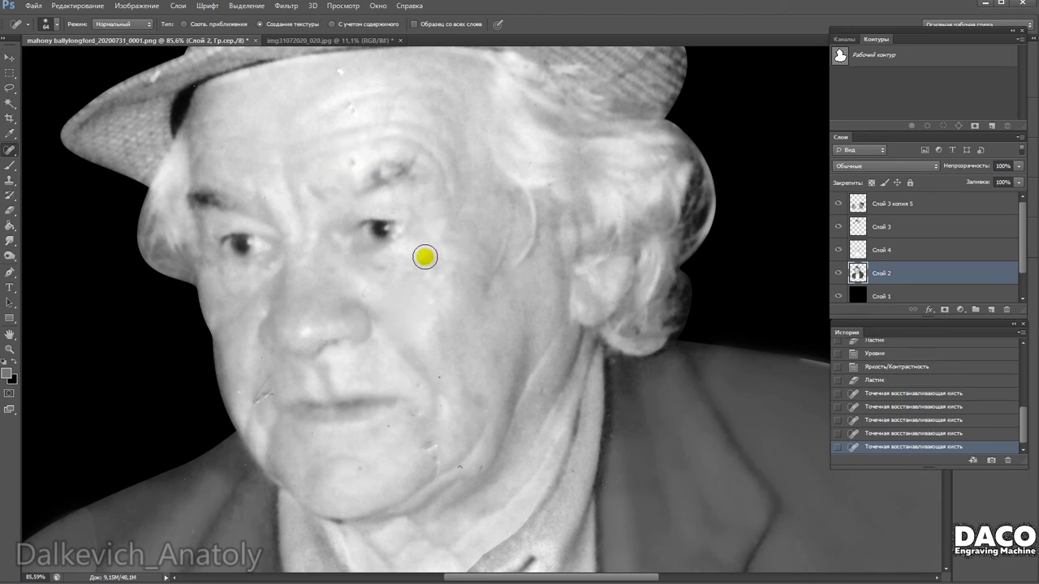
right_click(446, 277)
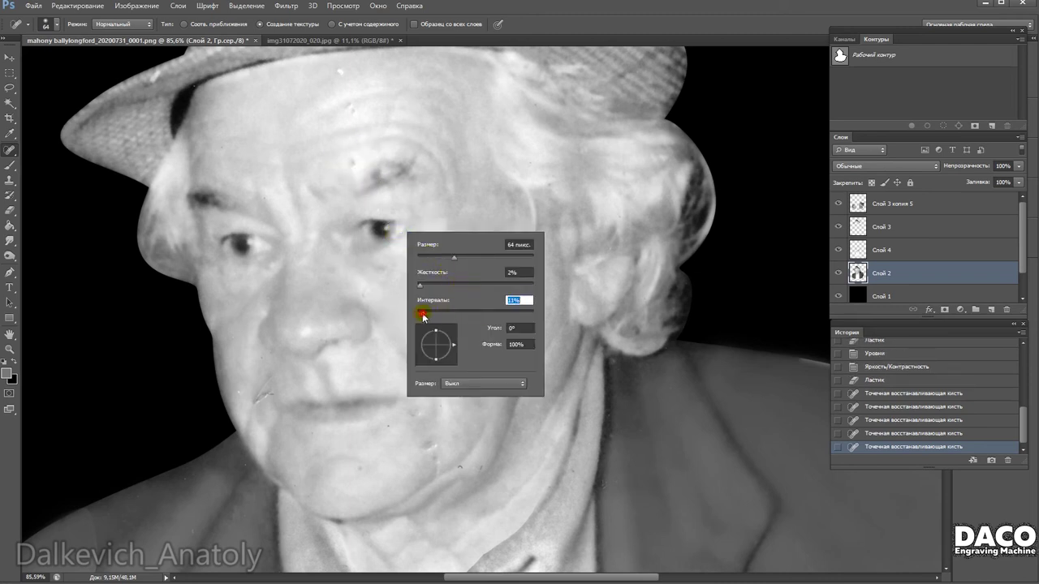
click(348, 157)
click(332, 138)
right_click(407, 215)
drag(408, 212, 402, 212)
click(388, 162)
Pan around the face, from hat to collar, to inspect the healed skin.
mouse_move(382, 170)
mouse_down()
mouse_move(348, 86)
mouse_move(392, 181)
mouse_up()
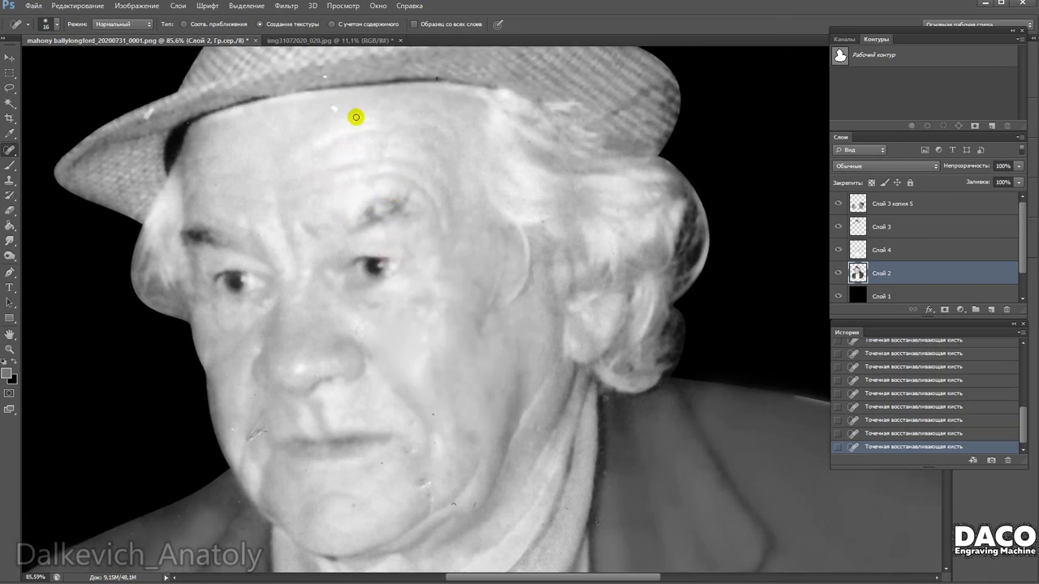
drag(362, 225, 366, 166)
drag(440, 359, 416, 302)
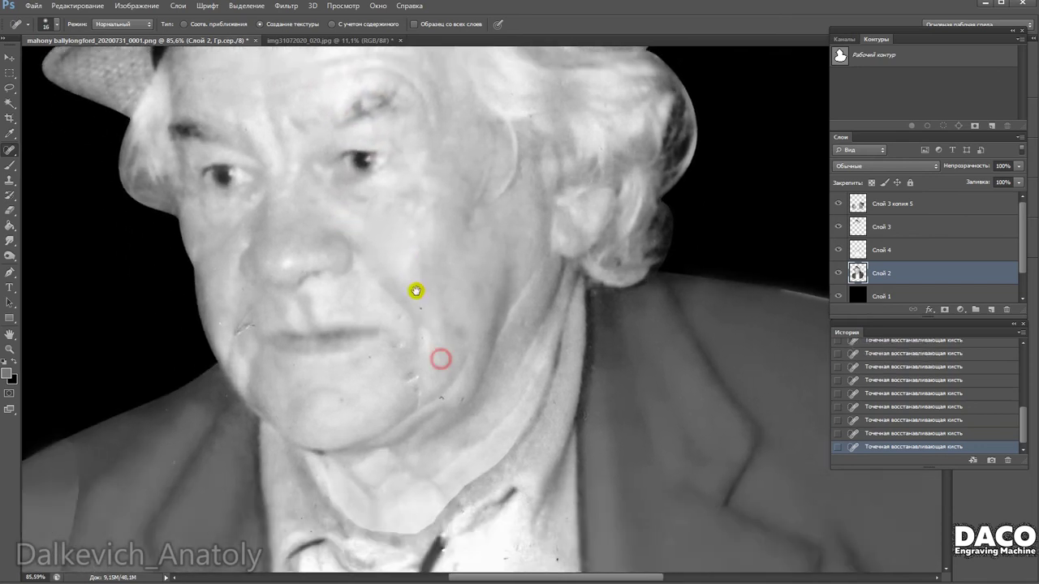
click(371, 354)
mouse_move(460, 396)
mouse_down()
mouse_move(398, 281)
mouse_move(312, 289)
mouse_up()
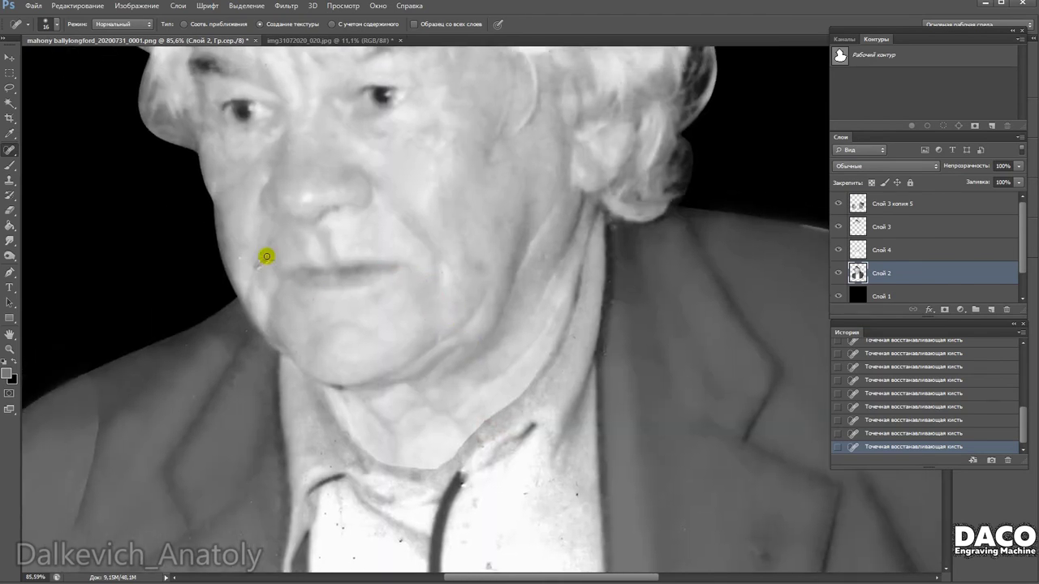
mouse_move(237, 255)
mouse_down()
mouse_move(329, 252)
mouse_move(395, 331)
mouse_up()
mouse_move(346, 214)
mouse_down()
mouse_move(325, 316)
mouse_move(357, 325)
mouse_up()
mouse_move(333, 381)
mouse_down()
mouse_move(332, 316)
mouse_move(374, 337)
mouse_up()
drag(265, 338, 258, 270)
drag(264, 208, 281, 281)
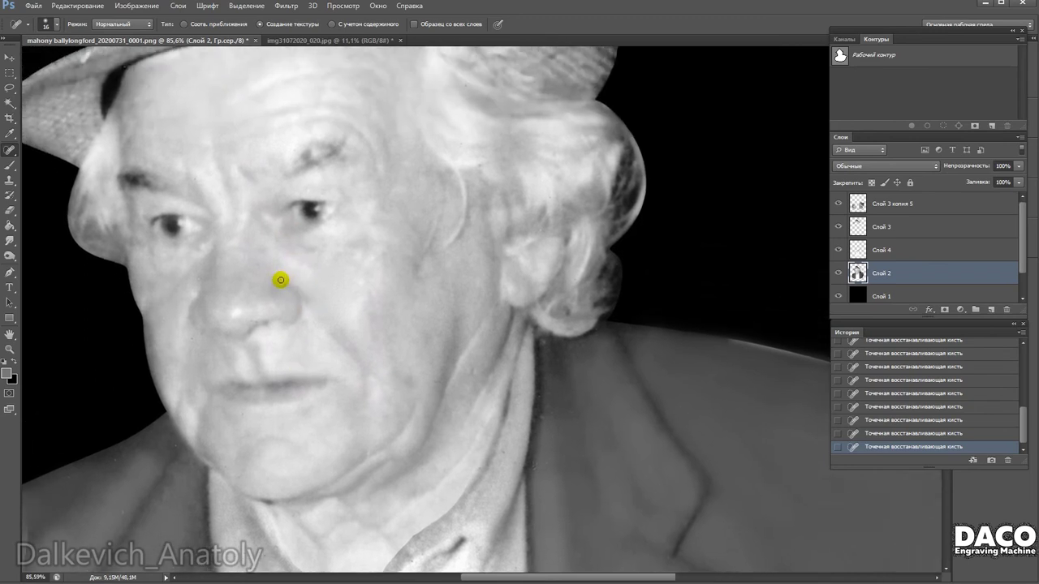
drag(200, 242, 195, 214)
click(11, 258)
drag(331, 197, 308, 238)
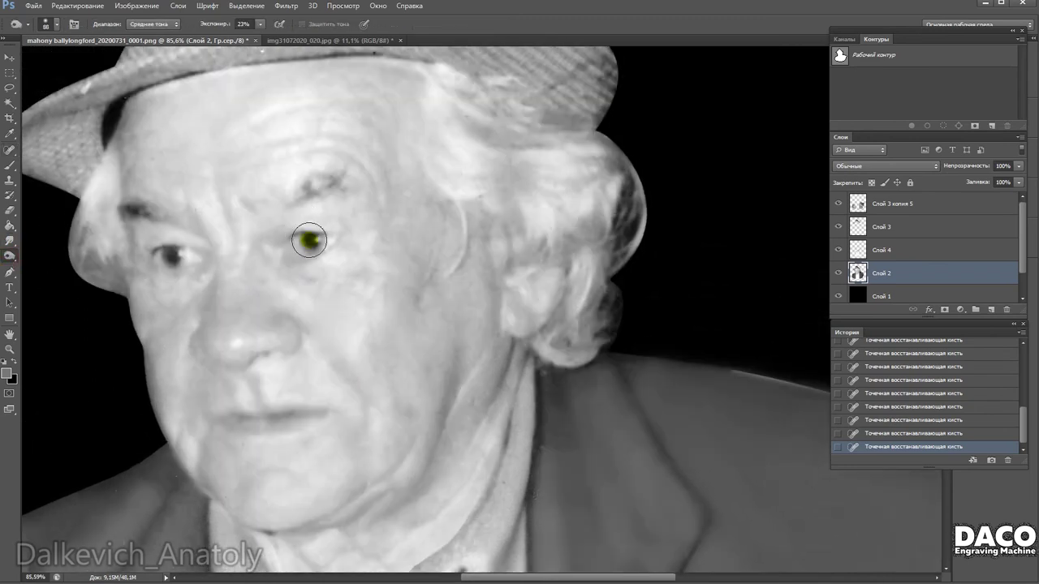
Set a 15 px, 8% hardness burn brush and darken the nose wing edge.
right_click(338, 224)
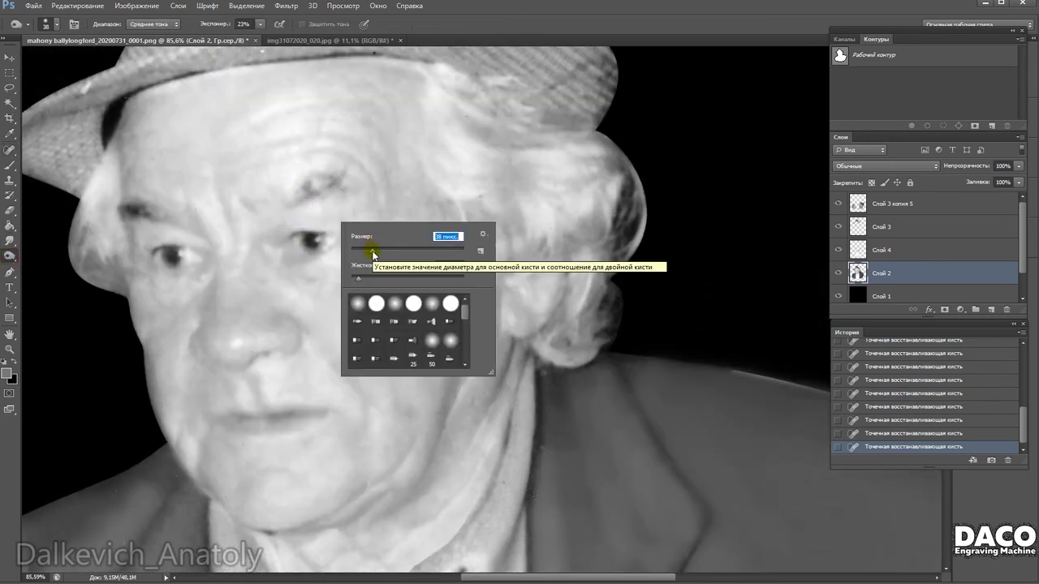
click(272, 244)
right_click(243, 244)
click(434, 88)
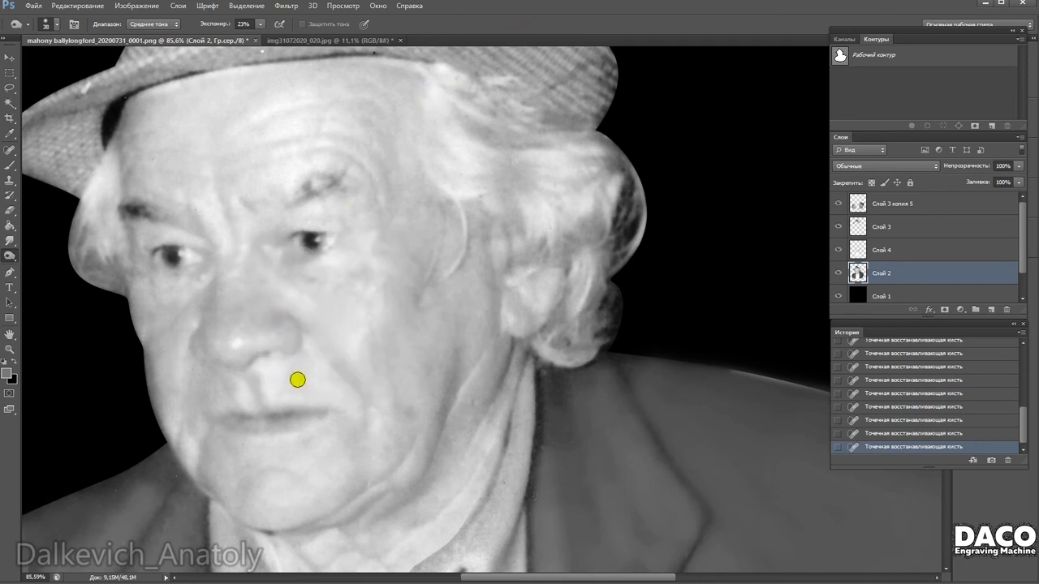
drag(305, 273, 311, 251)
right_click(217, 286)
drag(241, 360, 241, 357)
drag(252, 330, 239, 329)
mouse_move(209, 292)
mouse_down()
mouse_move(195, 323)
mouse_move(223, 345)
mouse_move(282, 336)
mouse_move(267, 333)
mouse_up()
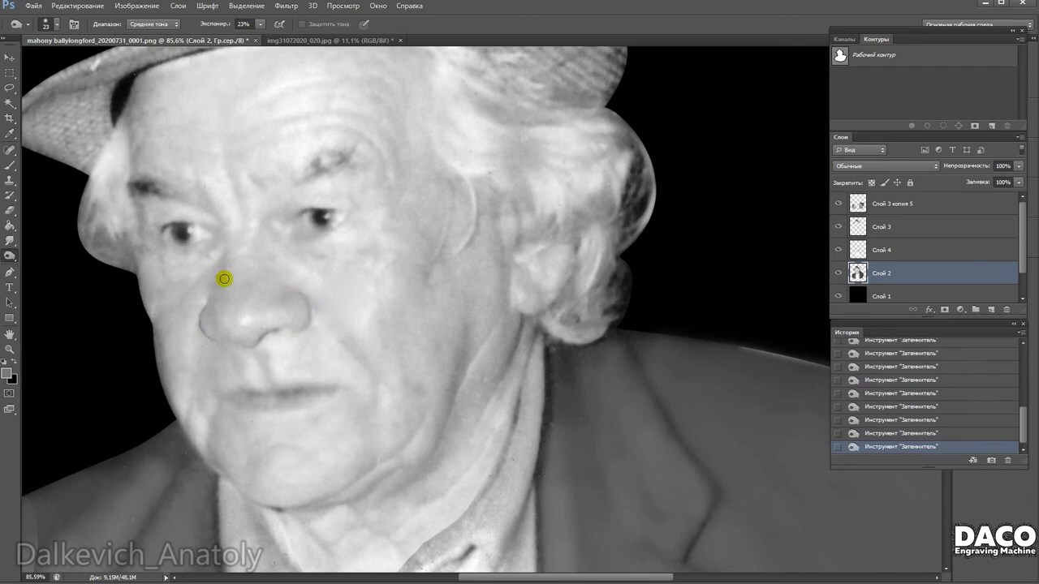
Darken the shading along the eyebrow with the burn brush.
scroll(287, 320, down, 1)
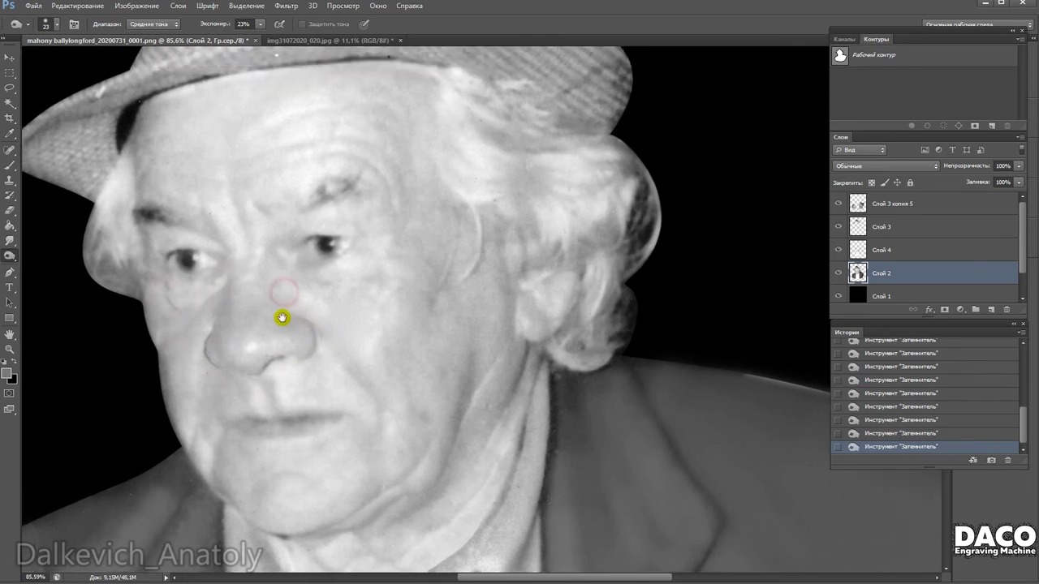
scroll(316, 278, down, 1)
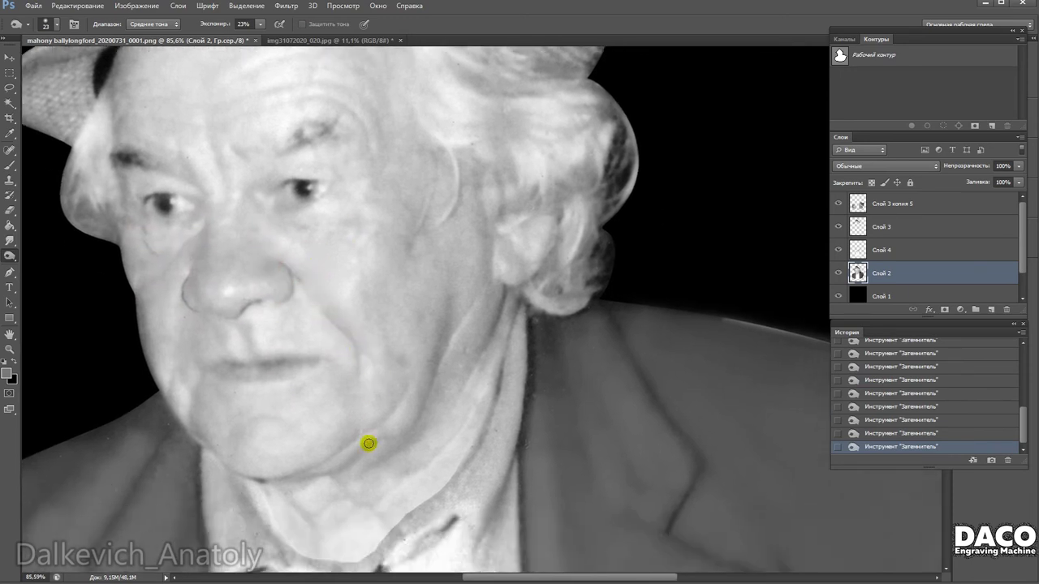
scroll(397, 332, up, 1)
scroll(397, 268, up, 2)
right_click(367, 264)
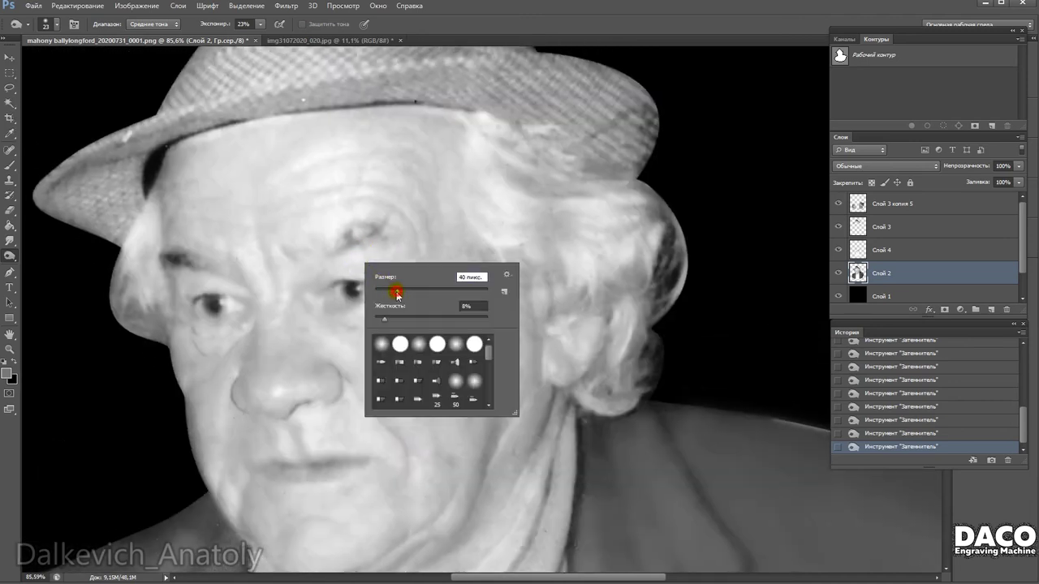
click(308, 260)
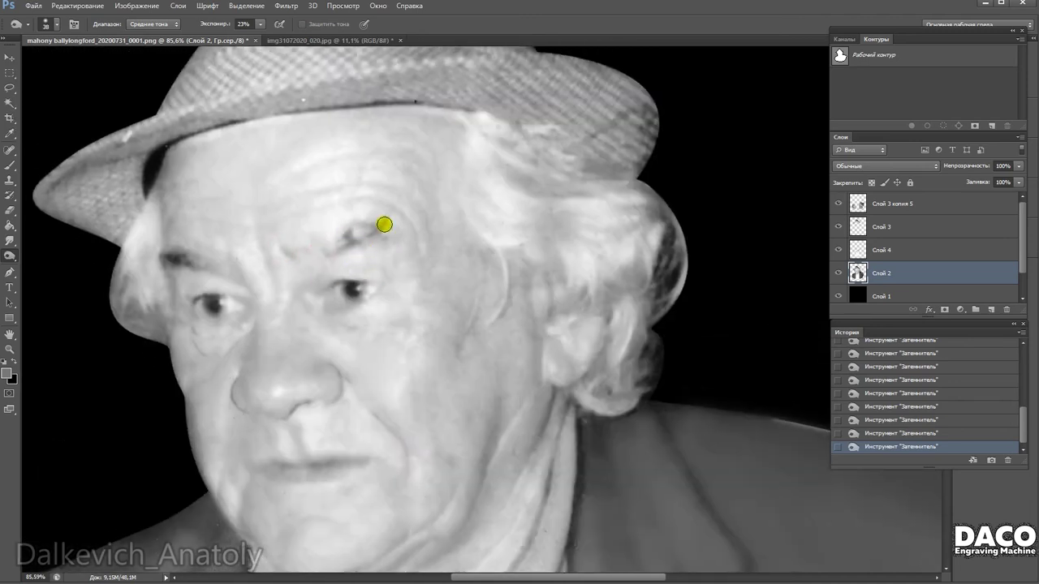
drag(379, 240, 400, 240)
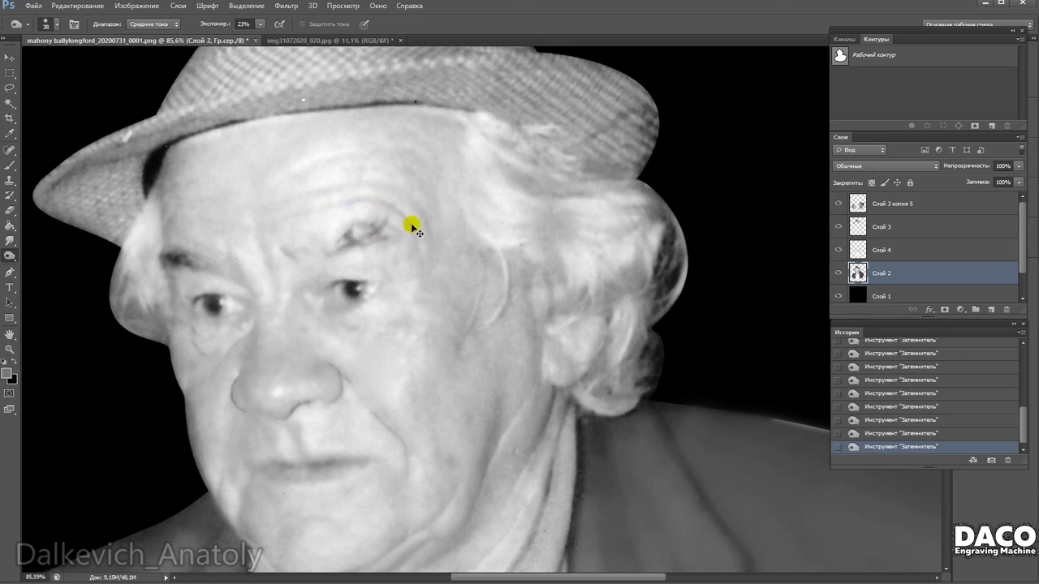
Burn several cheek spots and deepen the cheek crease shading.
scroll(413, 239, down, 1)
scroll(306, 230, down, 1)
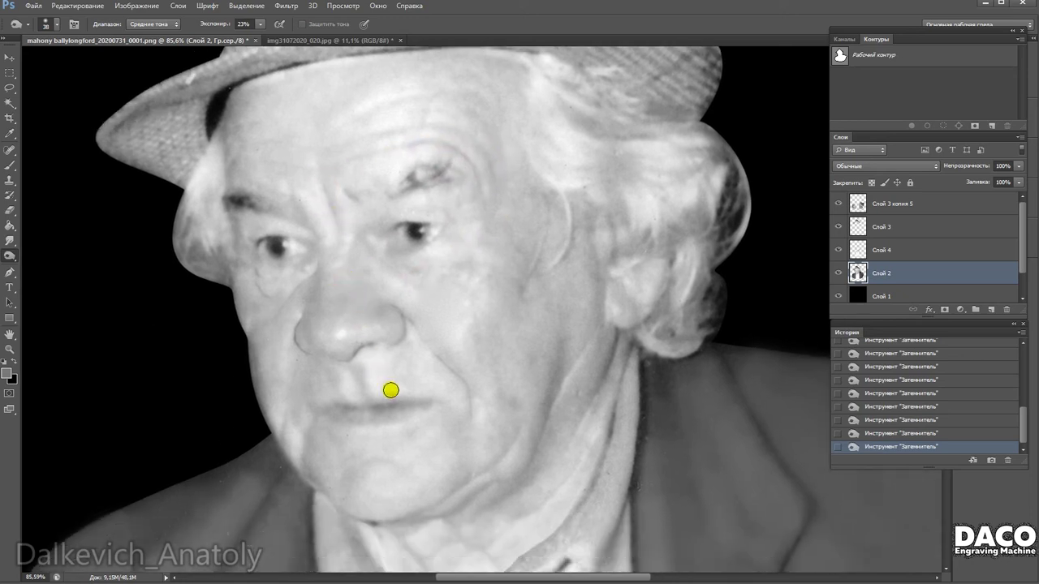
scroll(379, 377, down, 2)
scroll(287, 370, right, 1)
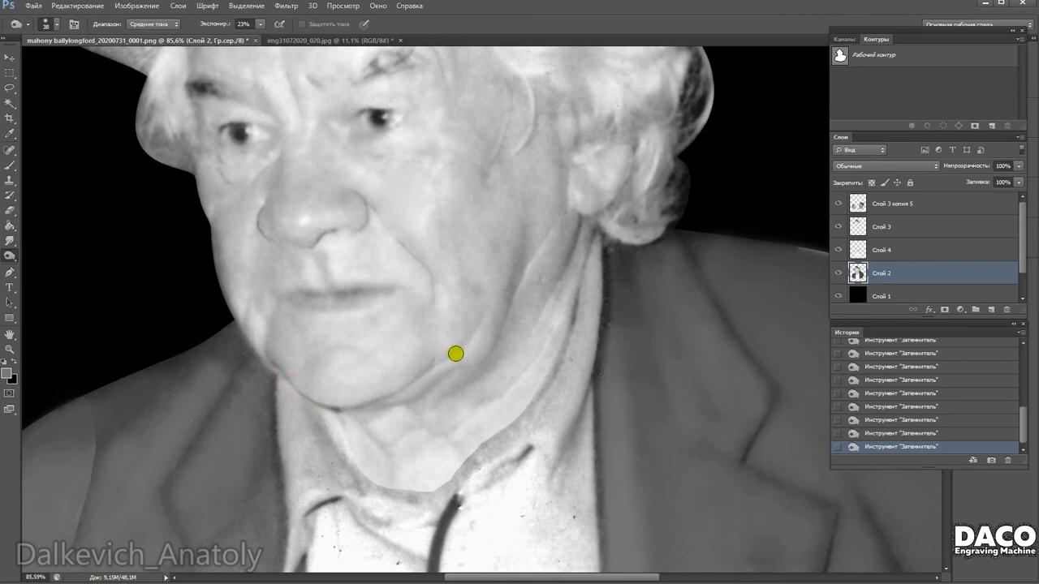
scroll(523, 366, right, 1)
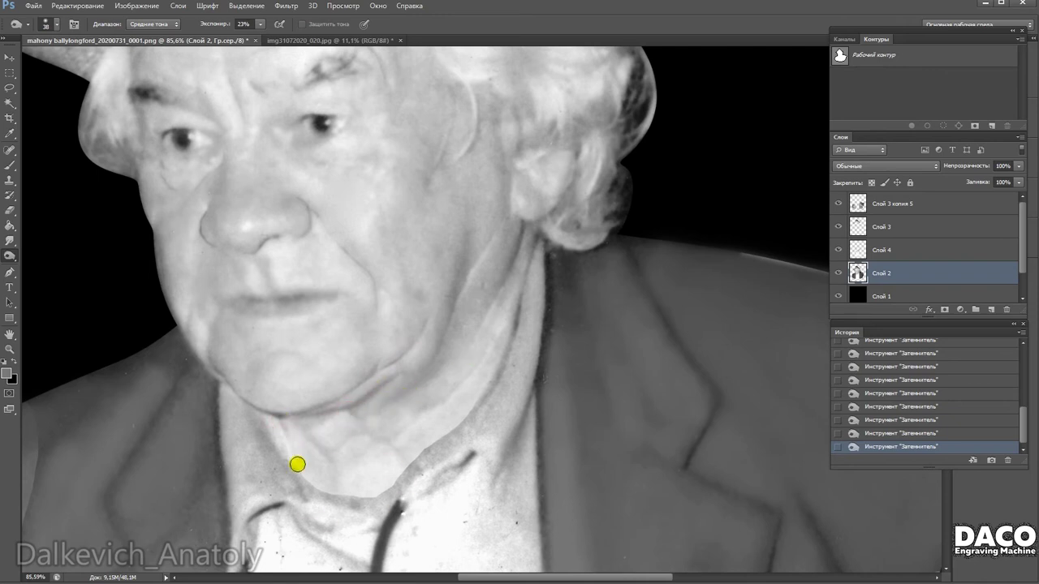
scroll(237, 364, up, 1)
scroll(246, 348, left, 1)
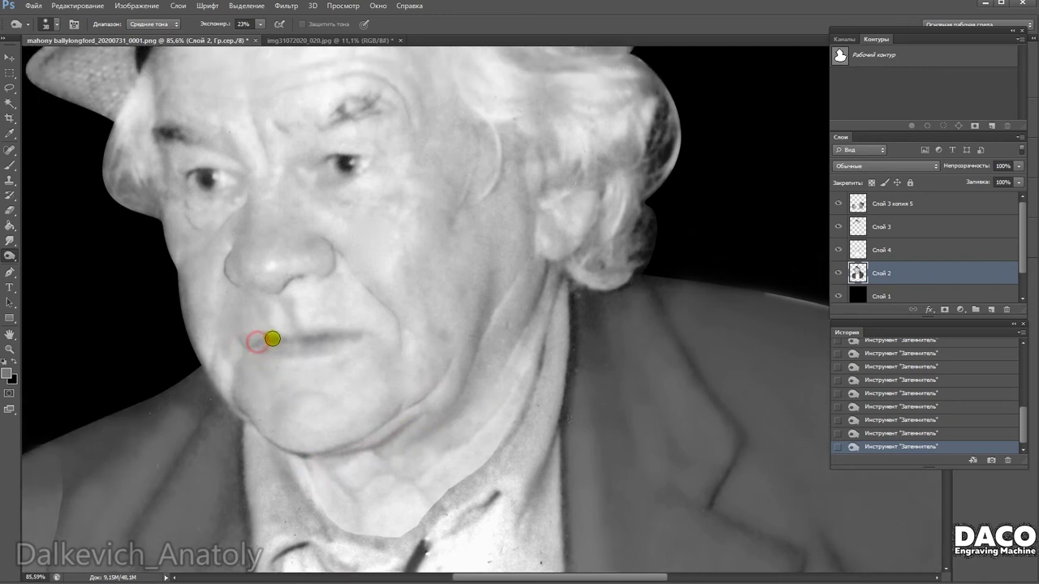
scroll(349, 317, left, 1)
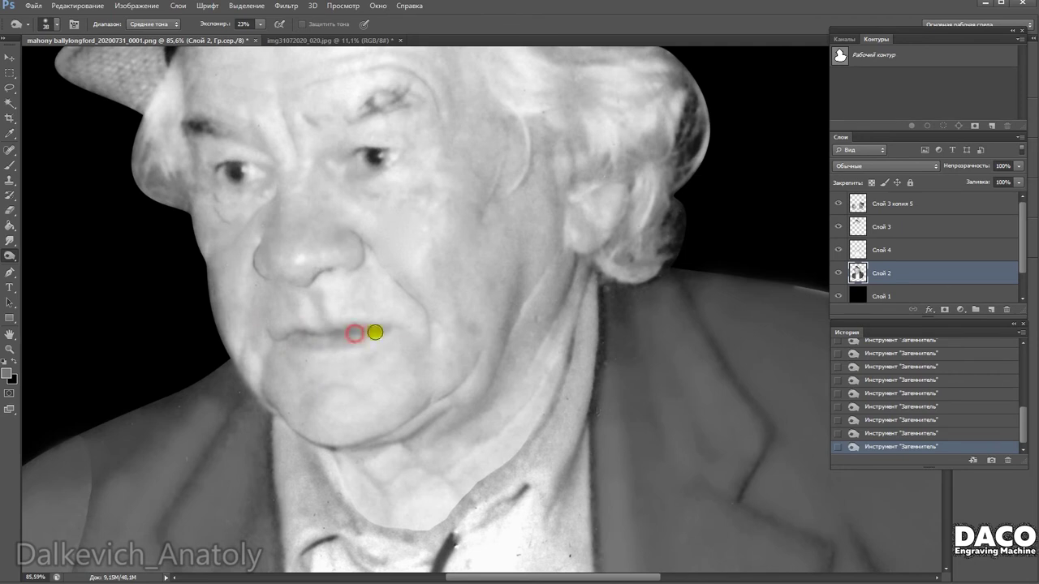
scroll(381, 349, up, 1)
scroll(382, 349, left, 1)
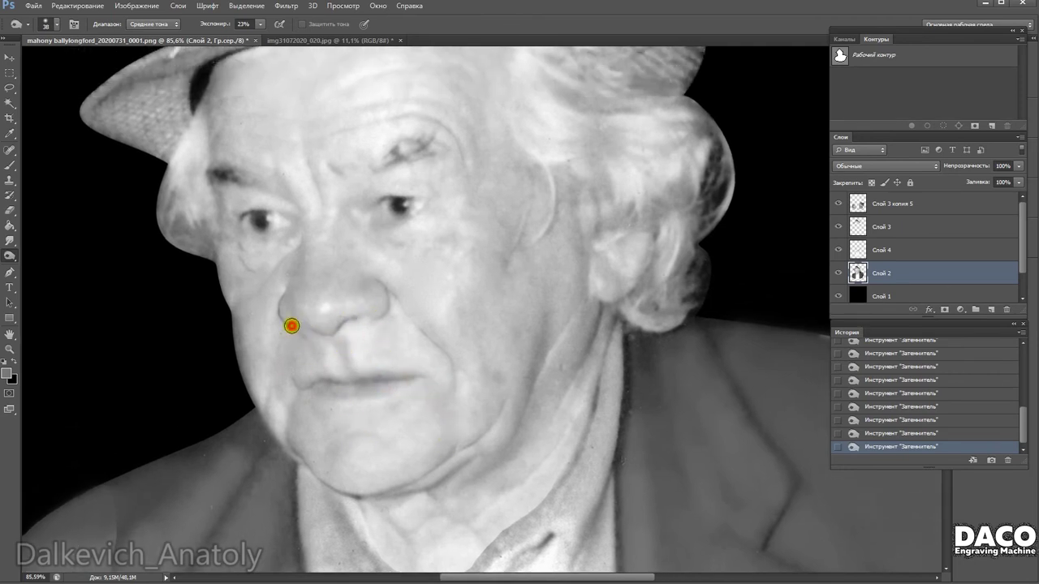
click(272, 381)
drag(446, 454, 353, 430)
click(406, 375)
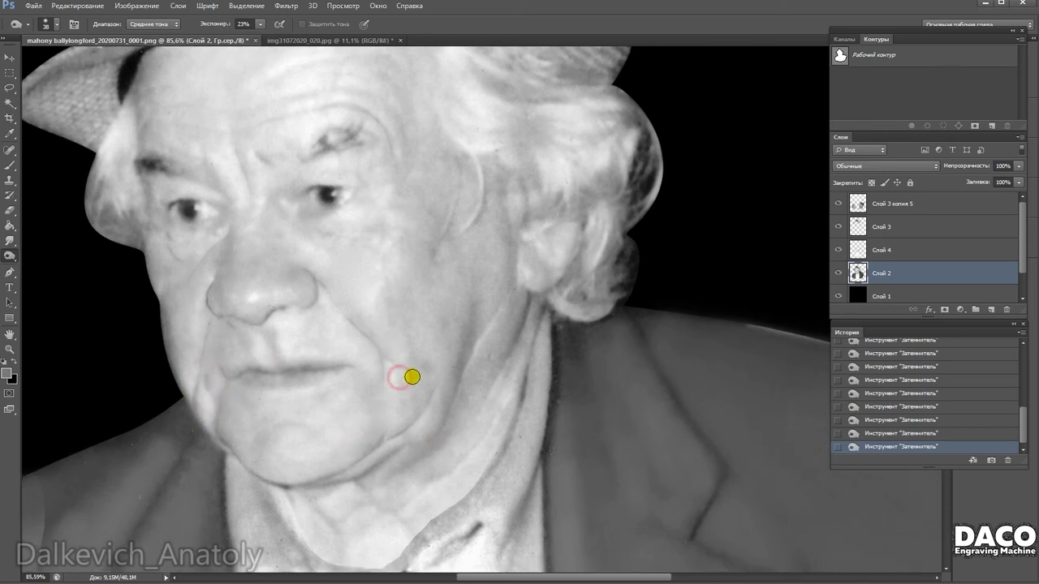
scroll(383, 278, up, 2)
scroll(383, 279, left, 1)
scroll(383, 278, left, 2)
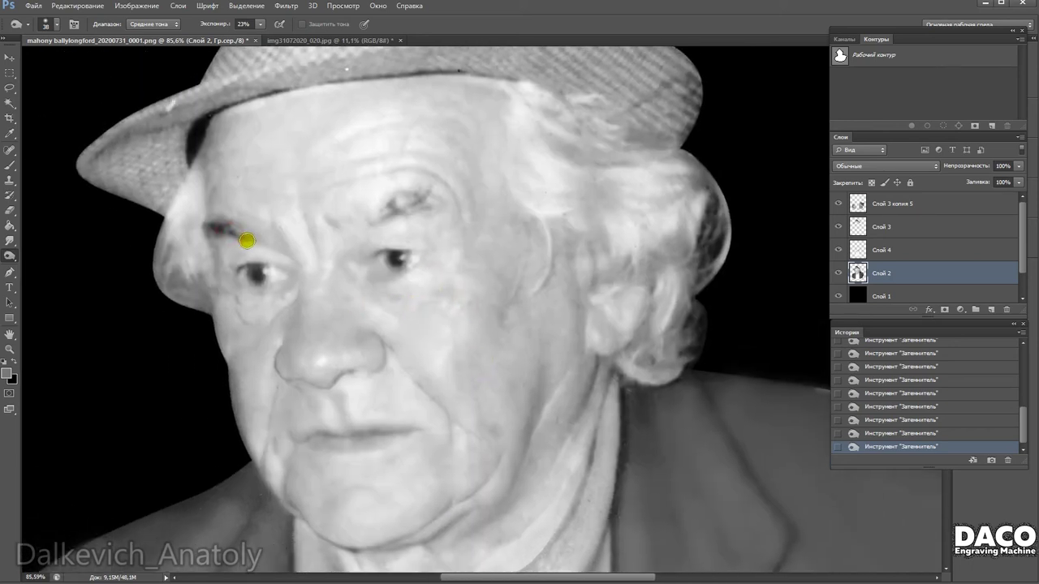
scroll(317, 288, up, 3)
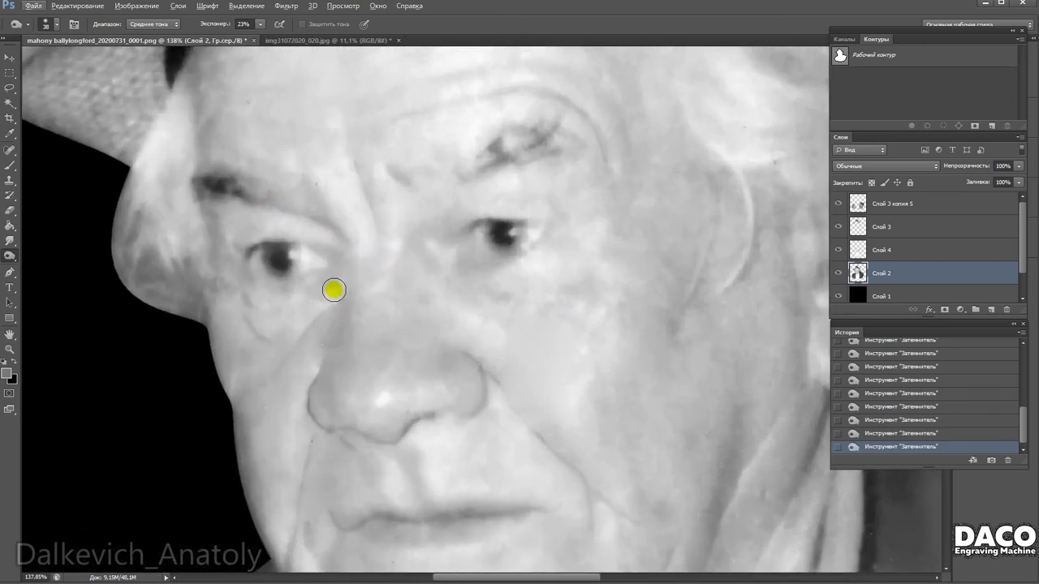
Burn around the left eye, its outer corner and the eyebrow with a 13–20 px brush.
drag(348, 323, 401, 316)
scroll(401, 316, down, 1)
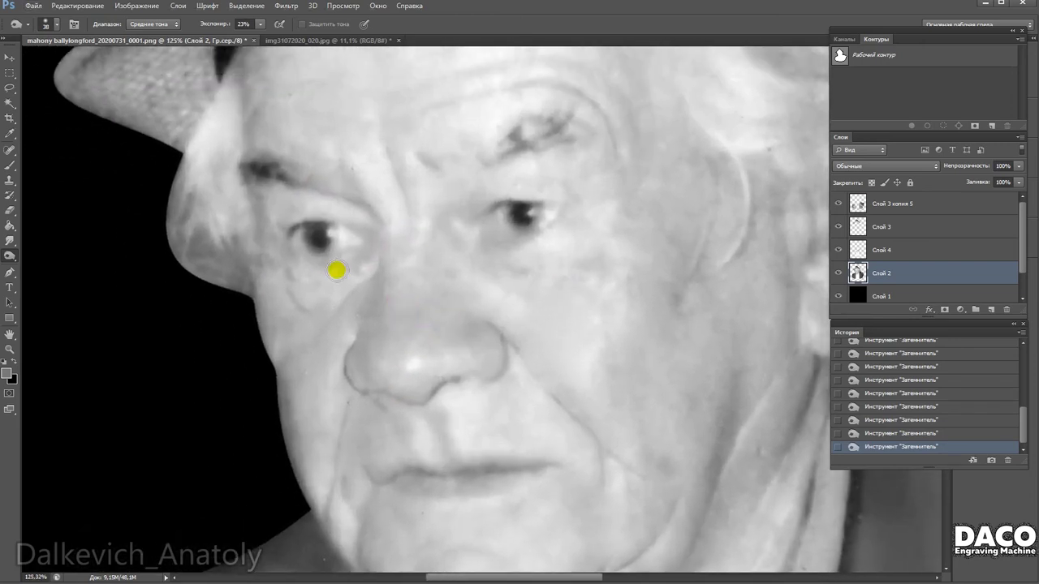
right_click(336, 271)
click(366, 301)
click(309, 226)
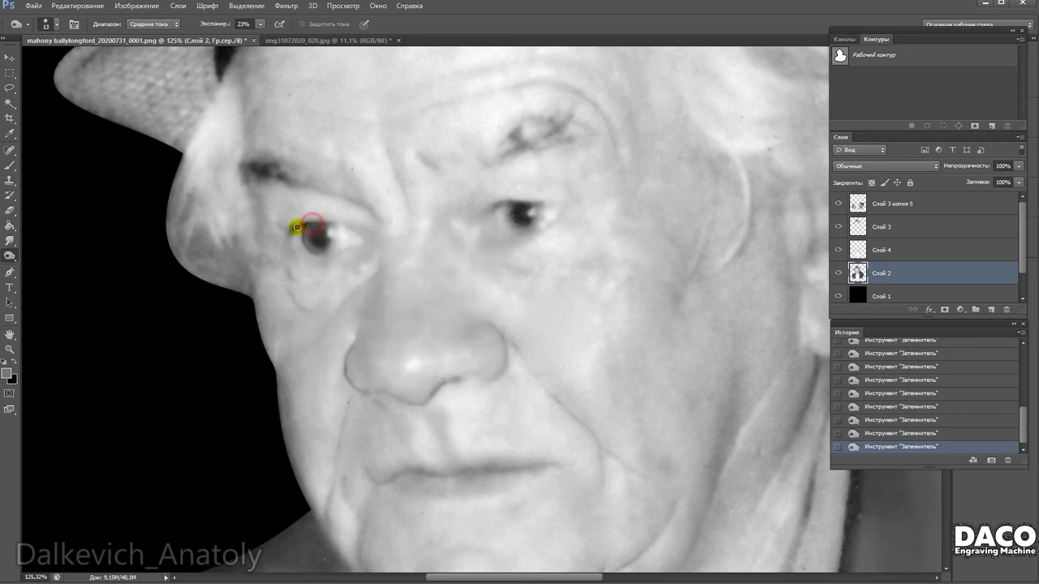
drag(346, 238, 339, 232)
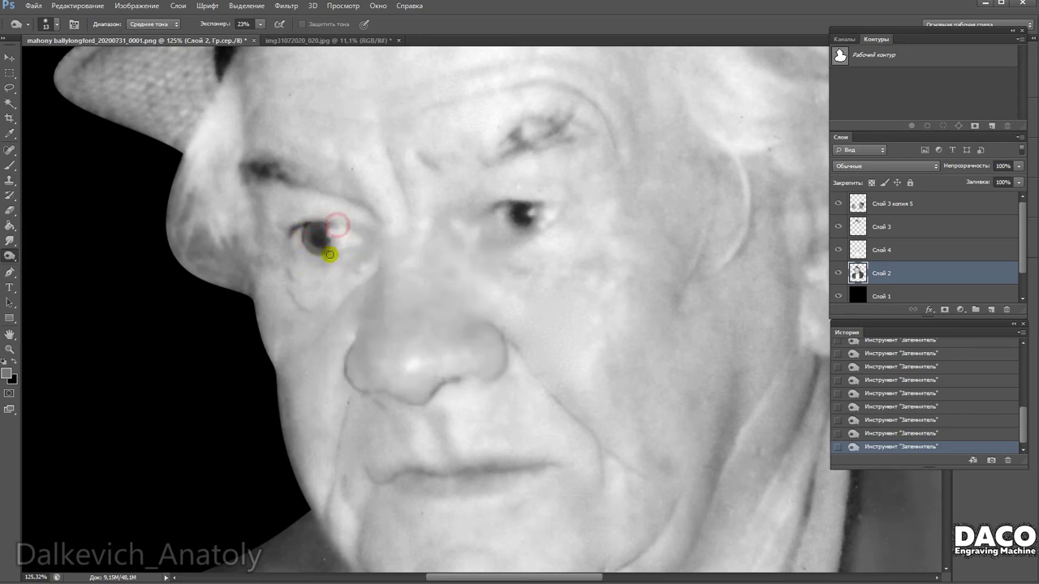
right_click(325, 250)
click(323, 234)
drag(324, 223, 343, 224)
right_click(369, 250)
click(365, 244)
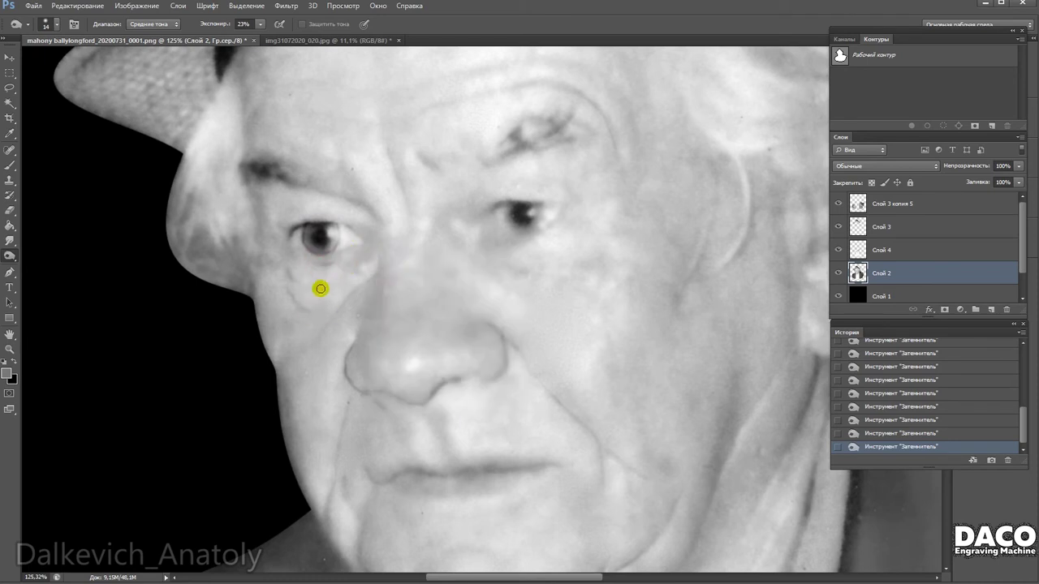
drag(289, 236, 283, 245)
drag(302, 182, 330, 188)
Lower the Burn exposure to 15% and set the brush size back to 15.
scroll(411, 304, up, 2)
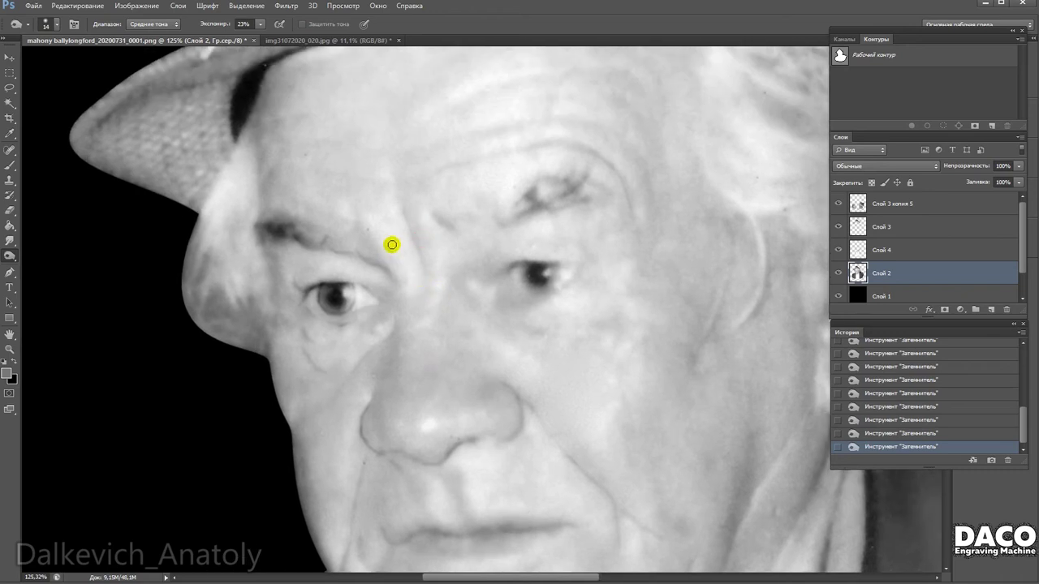
scroll(395, 252, right, 3)
right_click(446, 228)
key(Return)
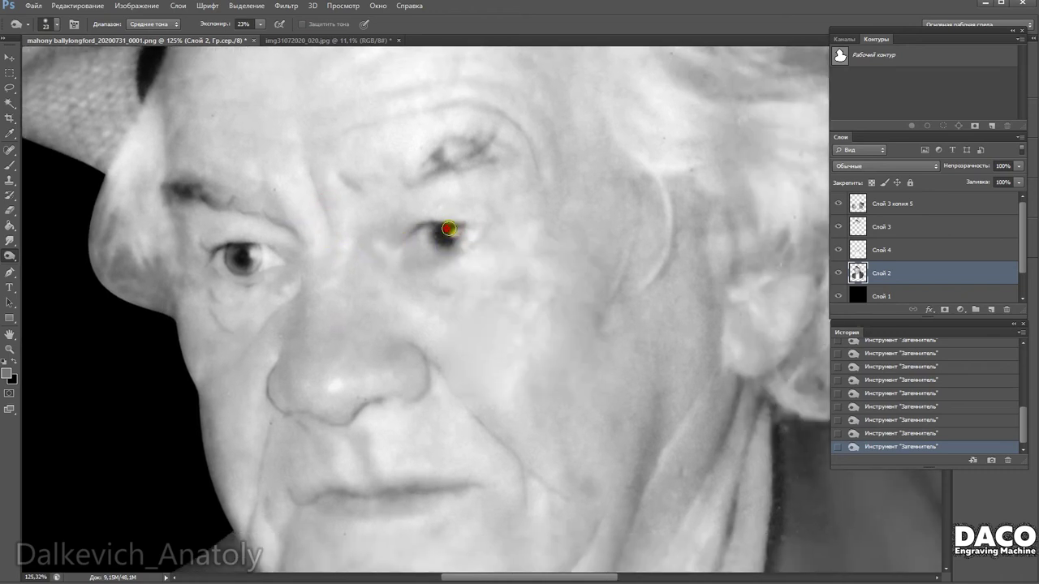
right_click(459, 251)
key(Return)
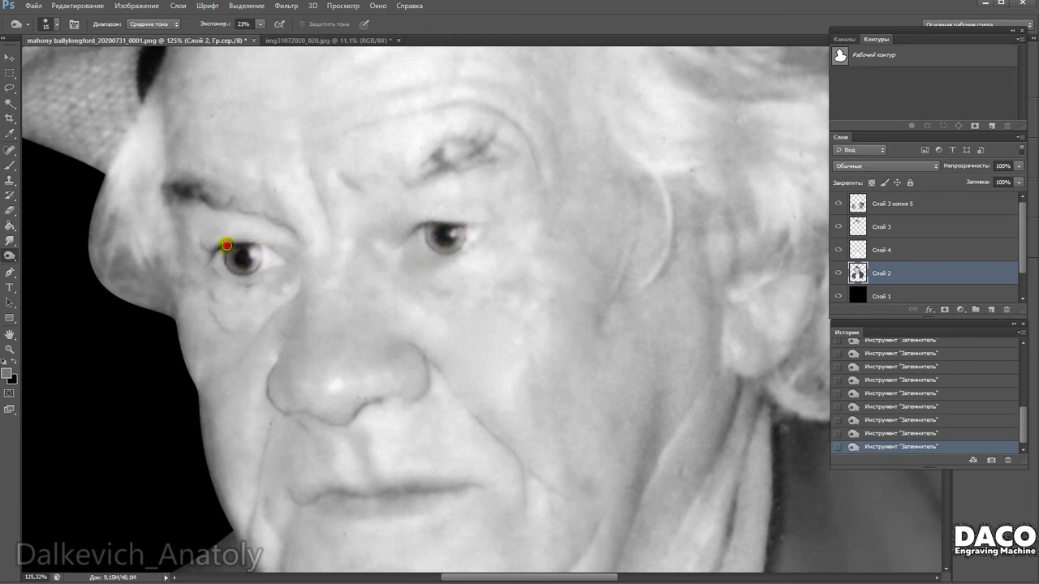
scroll(253, 234, down, 2)
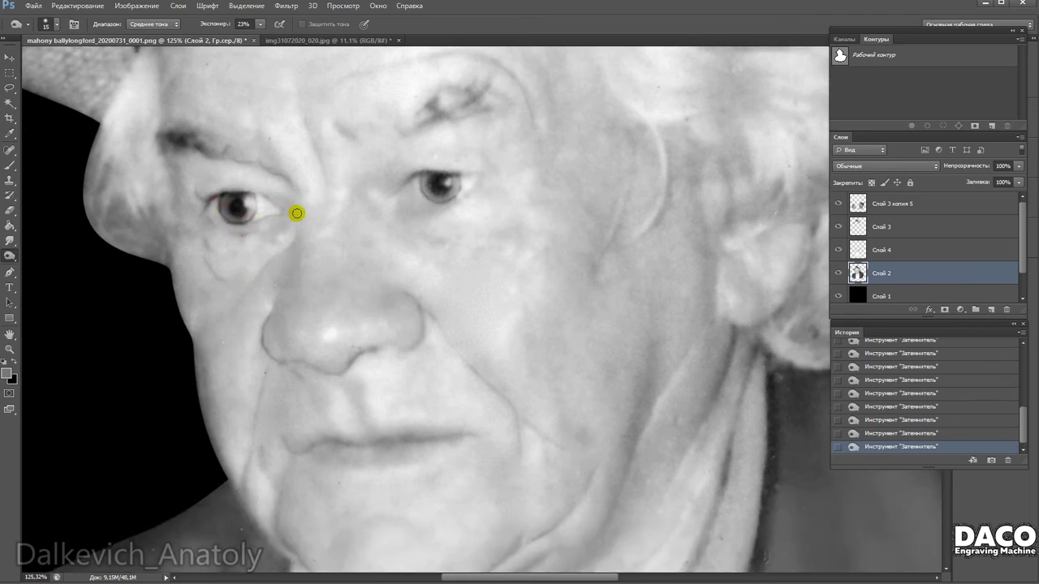
drag(297, 212, 475, 291)
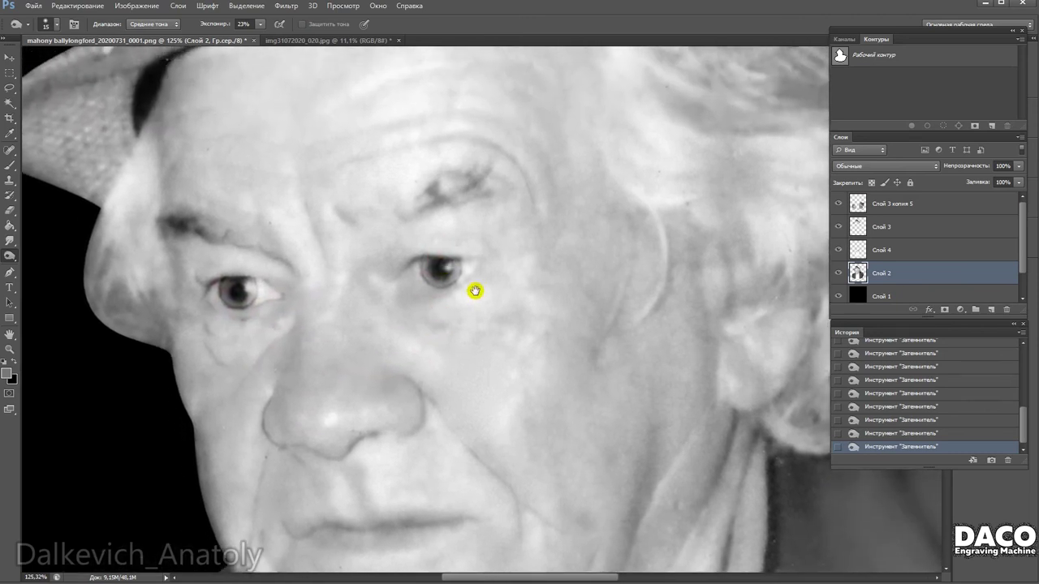
right_click(474, 290)
click(261, 23)
click(404, 272)
right_click(343, 295)
click(334, 272)
Darken the mouth-corner shadow and the lip line with a 13 px burn brush.
drag(466, 387, 501, 294)
drag(443, 241, 457, 297)
drag(494, 328, 467, 304)
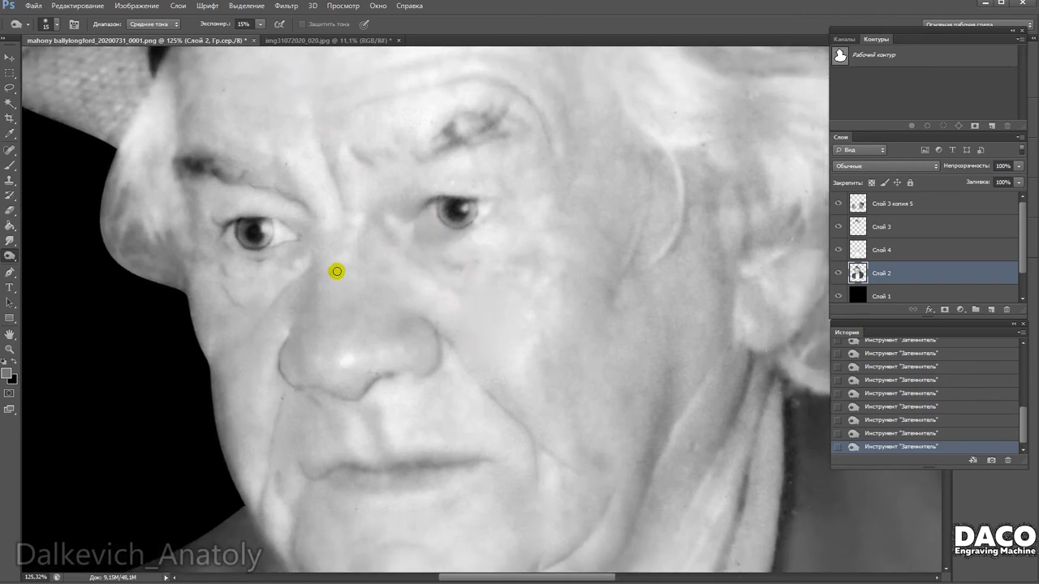
right_click(418, 360)
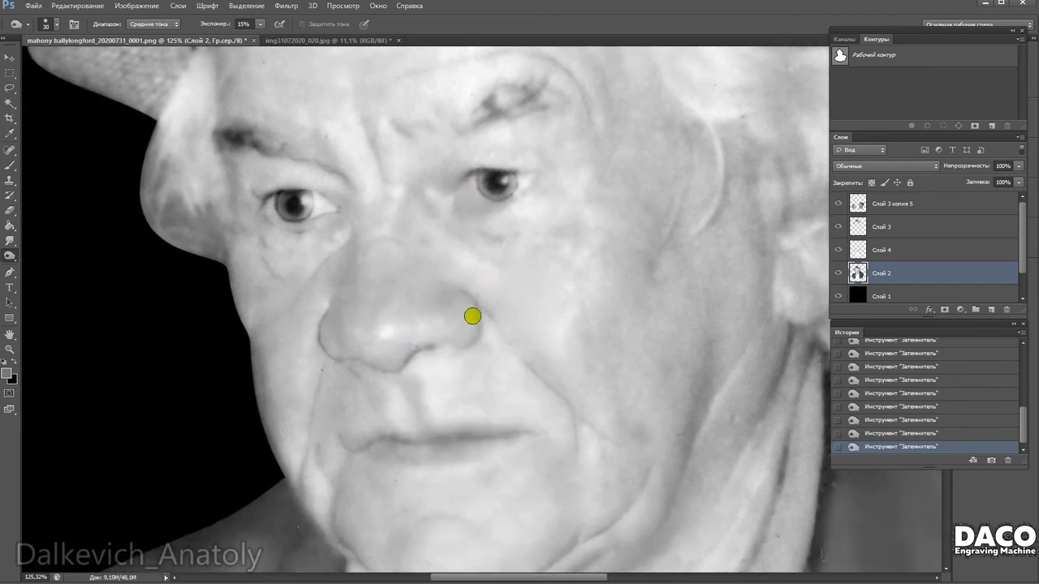
drag(519, 316, 488, 308)
drag(447, 390, 393, 334)
right_click(375, 313)
text(13)
key(Return)
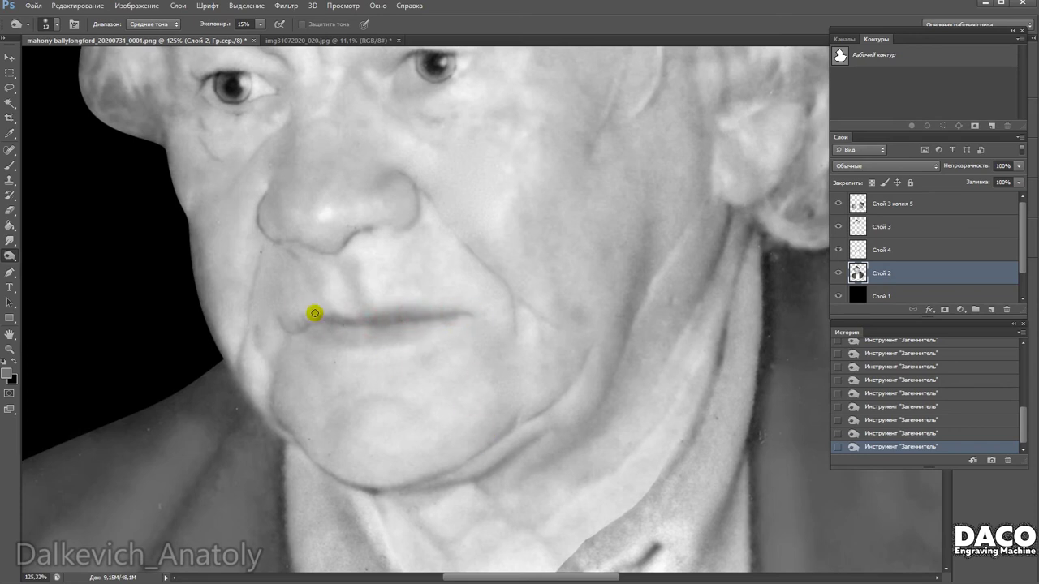
scroll(340, 367, down, 2)
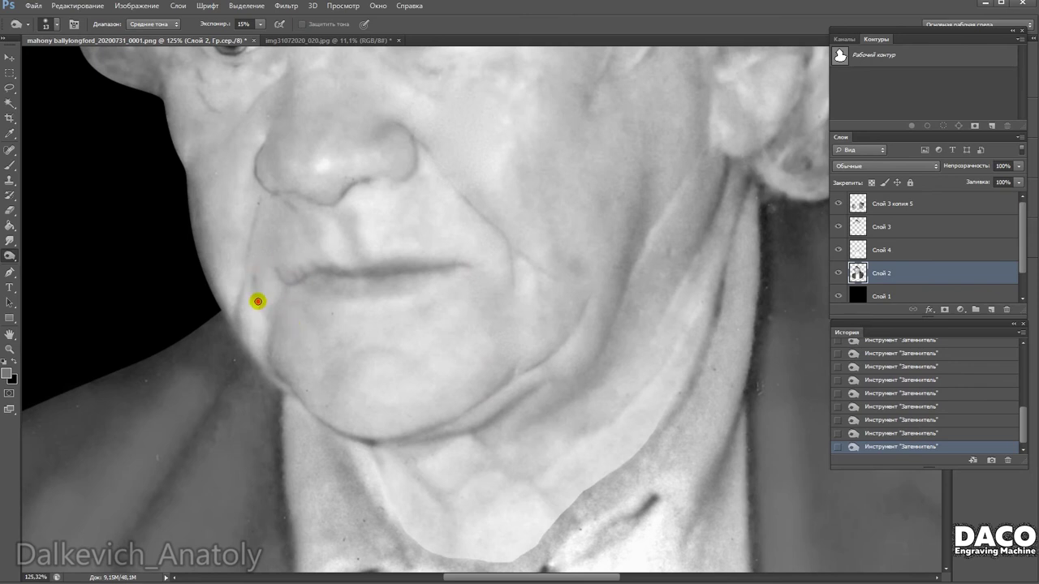
drag(257, 301, 355, 326)
mouse_move(445, 302)
mouse_down()
mouse_move(499, 301)
mouse_move(327, 311)
mouse_up()
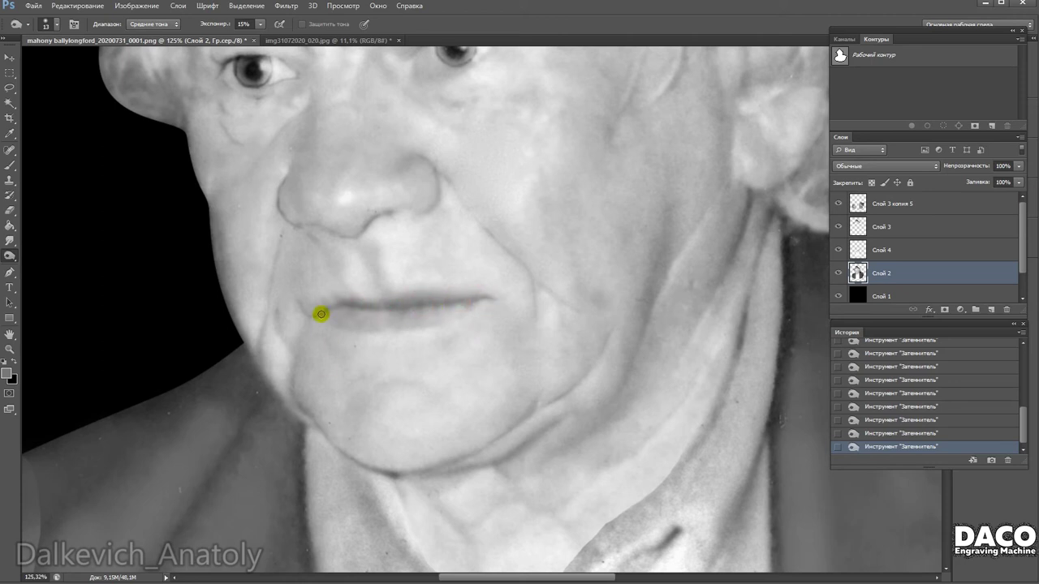
Deepen the shadows beside the nose bridge and along the fold beside the nose.
scroll(367, 306, down, 1)
scroll(422, 309, up, 2)
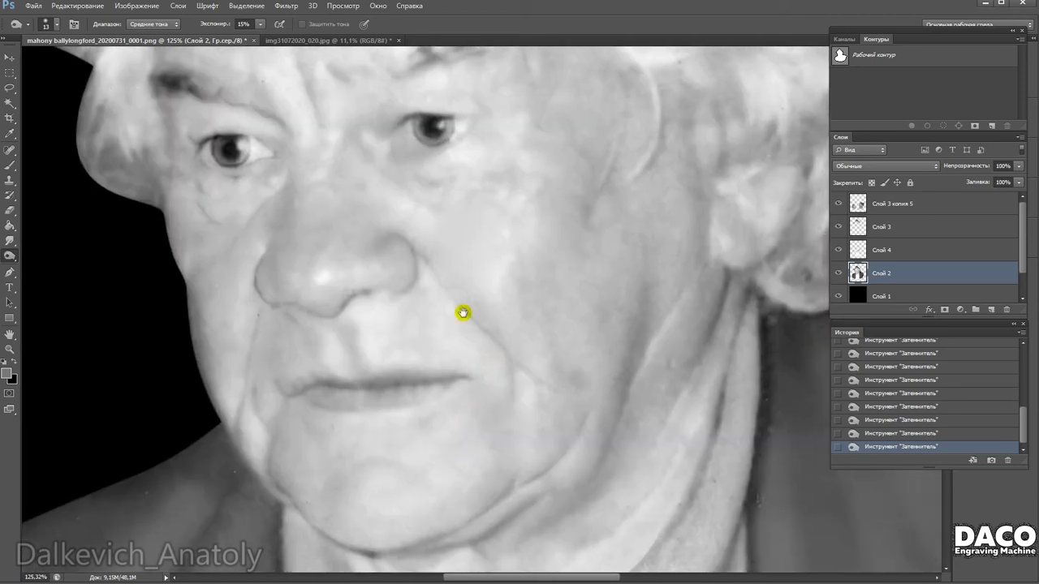
scroll(465, 276, up, 2)
click(441, 260)
click(409, 253)
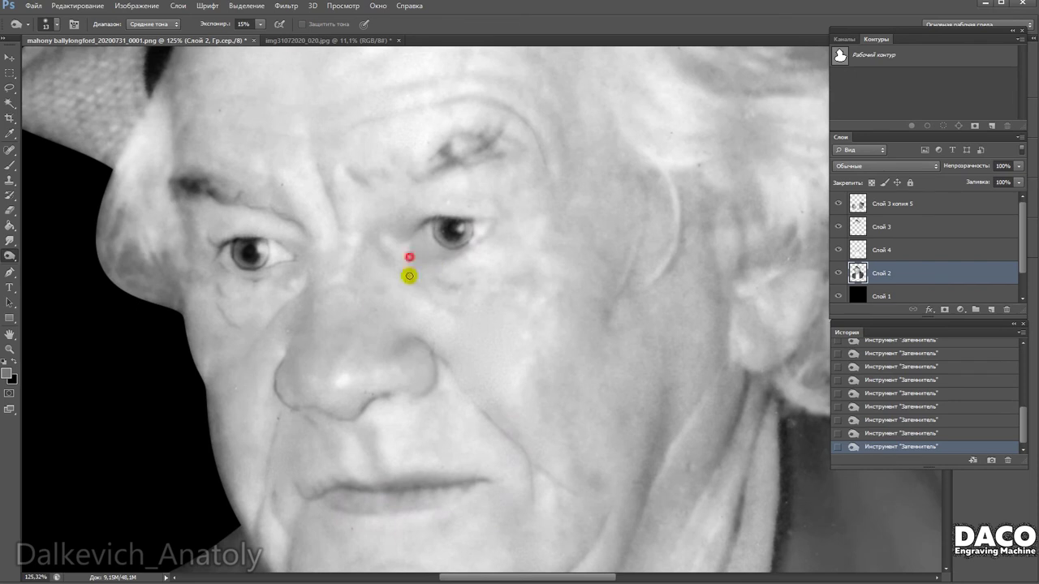
scroll(301, 285, up, 1)
scroll(301, 284, left, 1)
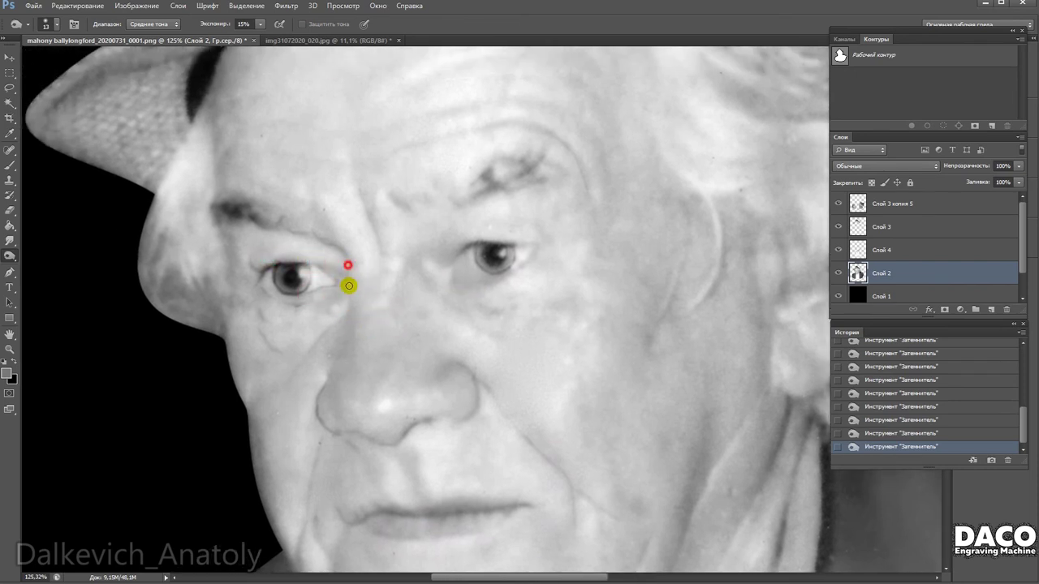
scroll(415, 369, up, 3)
scroll(441, 397, down, 4)
scroll(441, 397, right, 1)
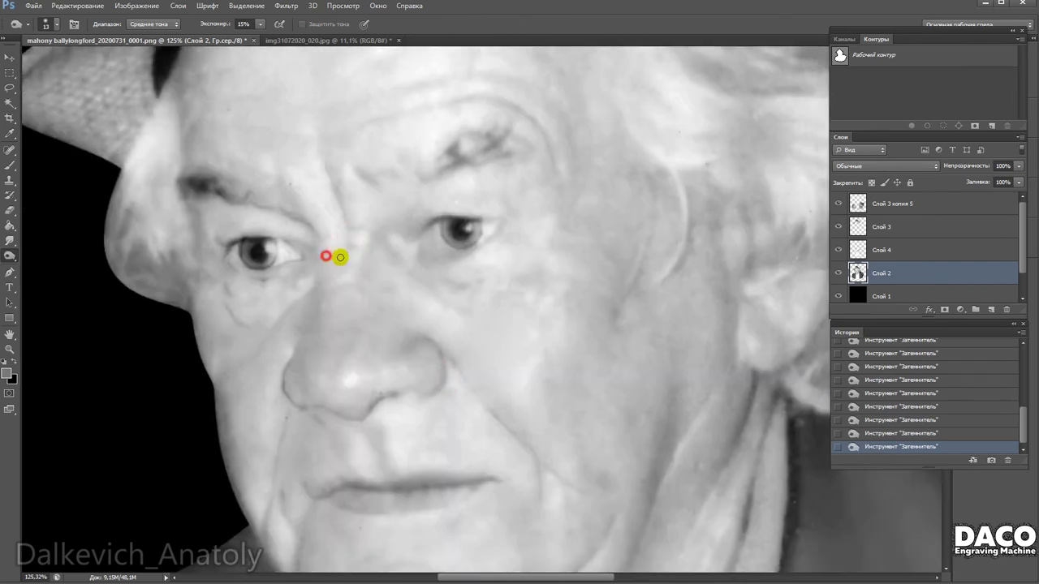
scroll(413, 266, down, 3)
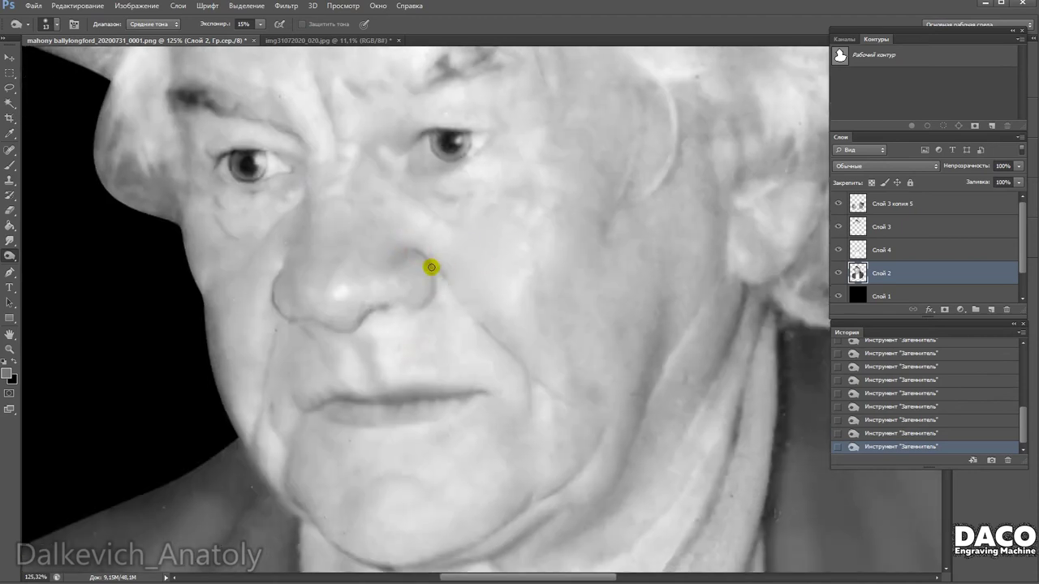
scroll(431, 267, down, 3)
scroll(515, 287, right, 2)
drag(429, 257, 452, 322)
Enlarge the burn brush to 30 px with the chin and jaw in view.
scroll(482, 353, up, 2)
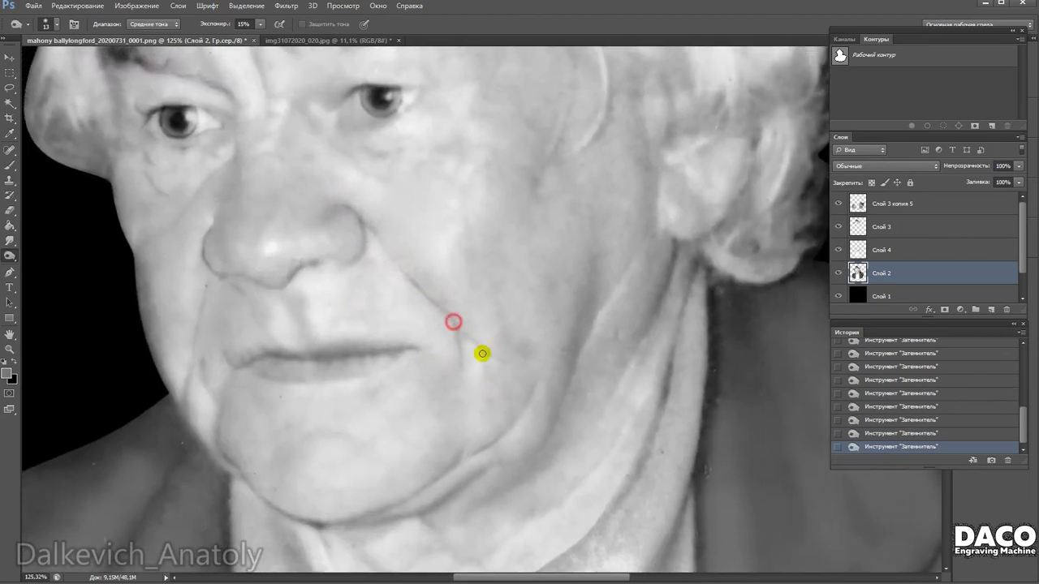
drag(533, 398, 525, 311)
right_click(505, 312)
text(30)
click(477, 349)
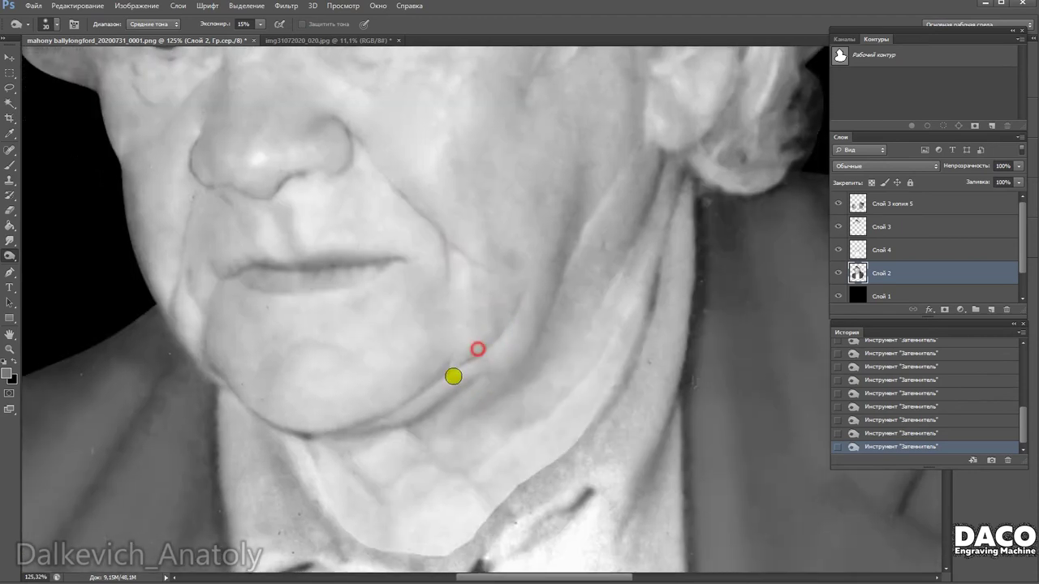
scroll(487, 357, up, 3)
scroll(622, 360, left, 2)
scroll(552, 377, right, 2)
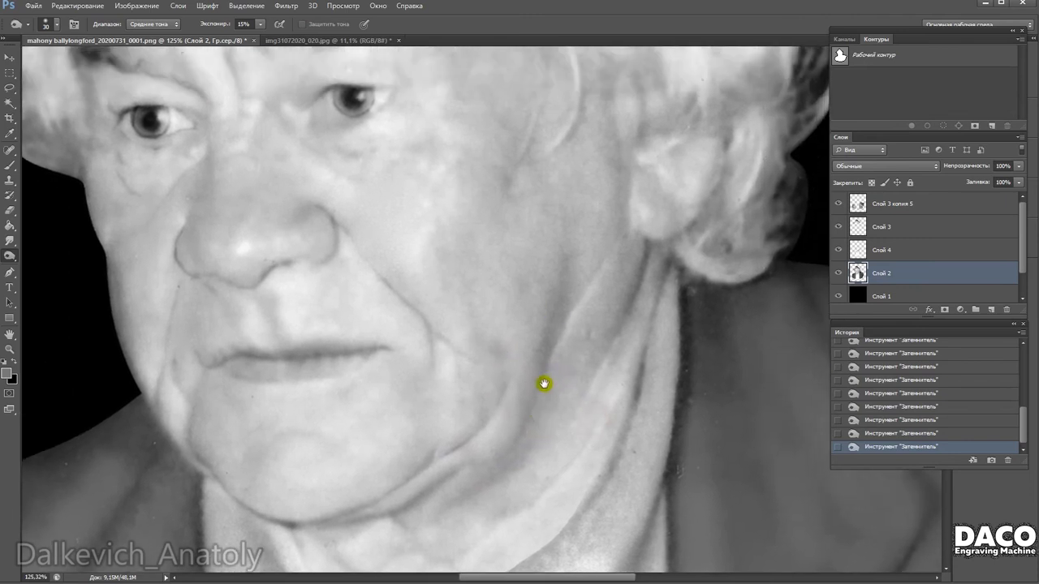
Dab light paint with the Brush tool at 32% opacity over the cheek near the jaw.
click(11, 166)
right_click(555, 263)
click(520, 272)
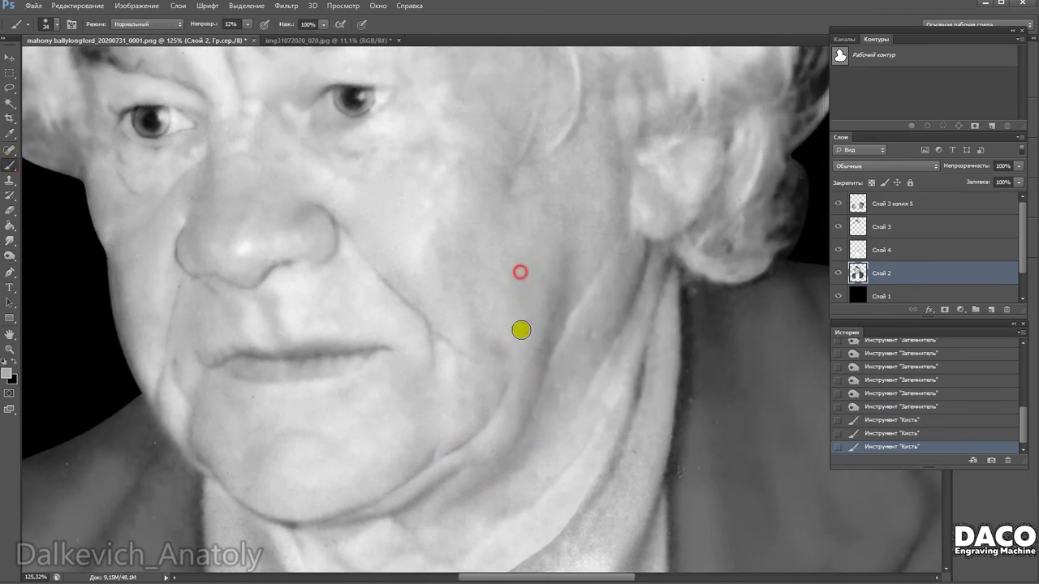
click(492, 366)
click(491, 348)
click(494, 357)
click(484, 342)
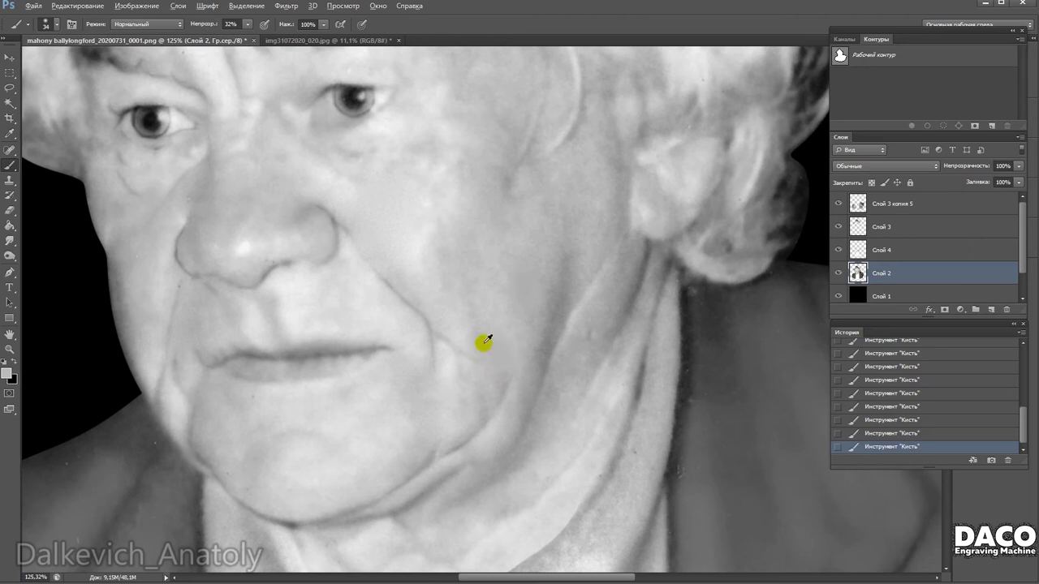
scroll(520, 365, down, 2)
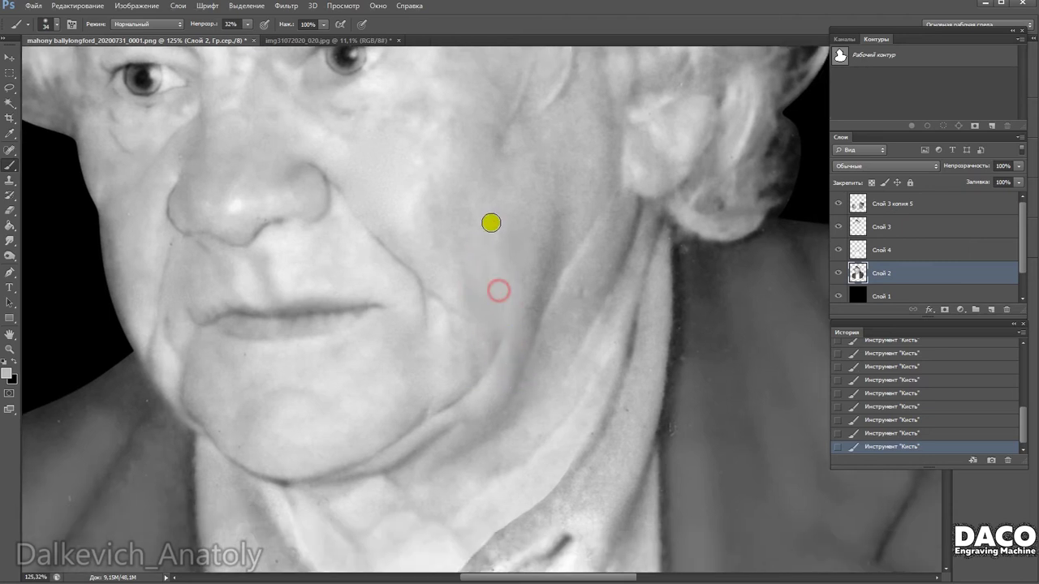
scroll(495, 272, up, 4)
scroll(528, 244, left, 2)
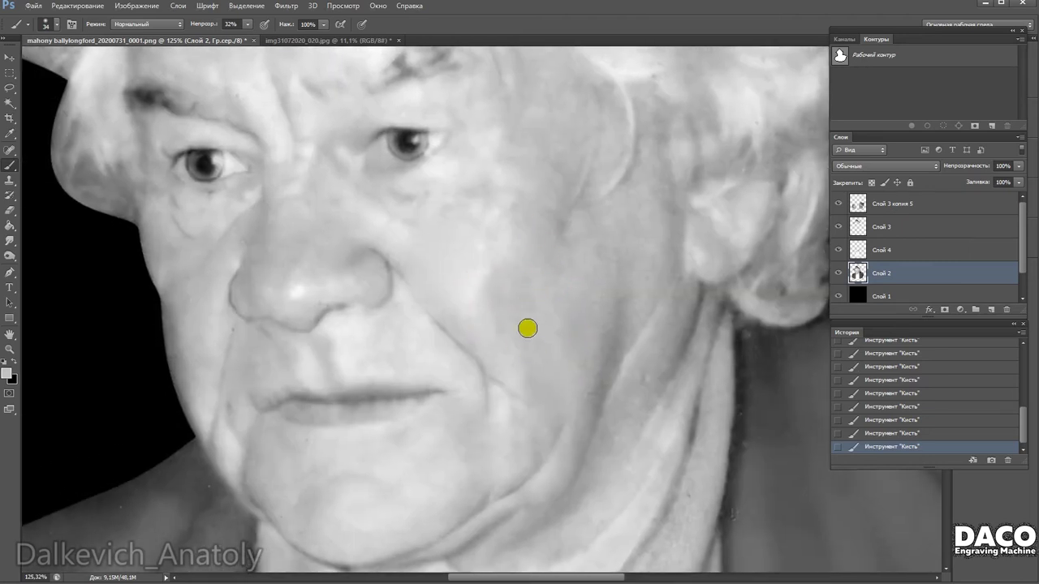
scroll(549, 331, up, 2)
scroll(528, 292, down, 7)
scroll(528, 292, right, 3)
Switch back to the Burn tool and reduce its brush size to 21.
right_click(494, 342)
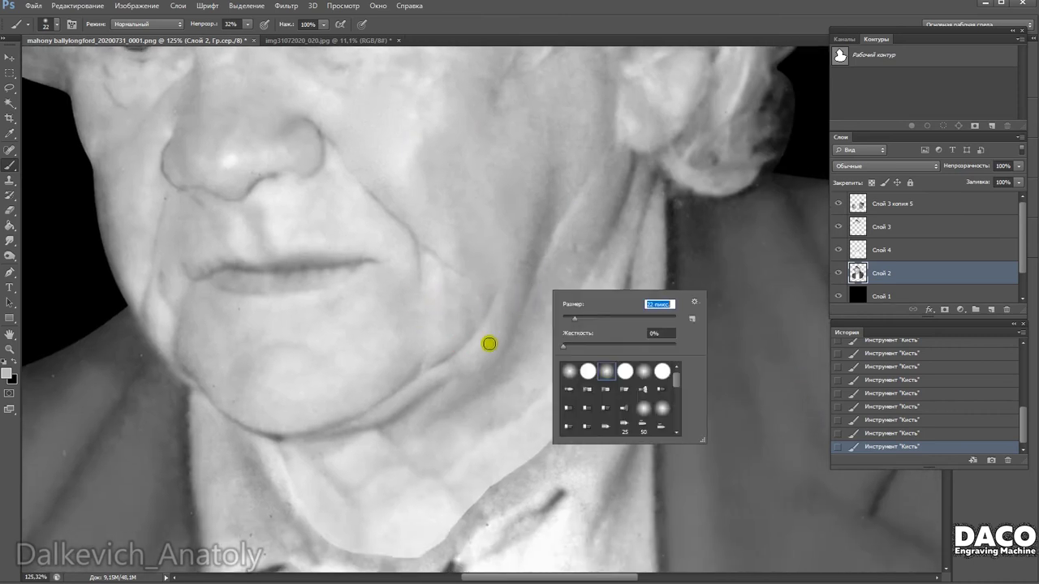
key(Return)
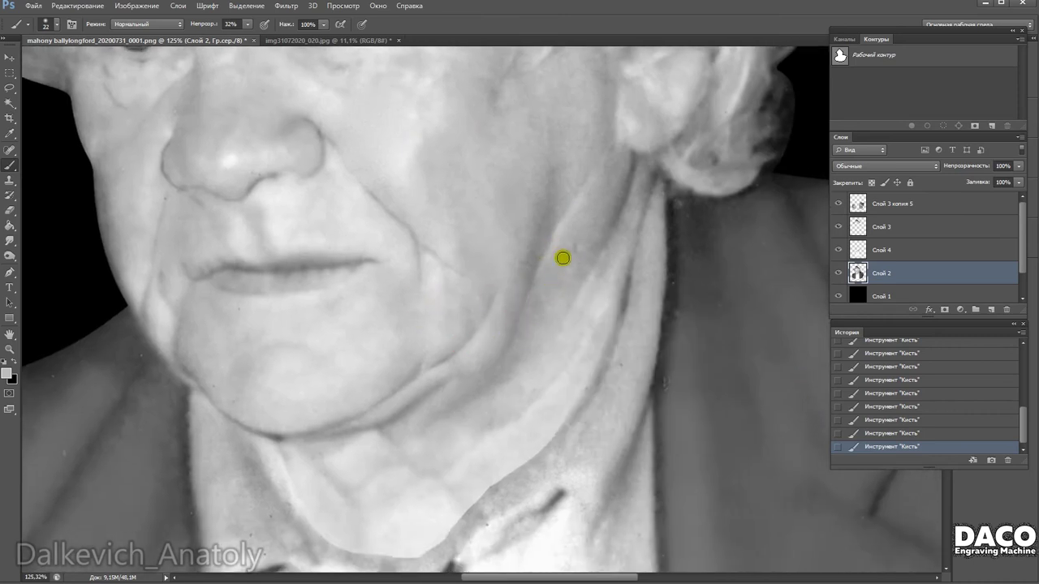
key(o)
right_click(527, 274)
drag(560, 300, 552, 300)
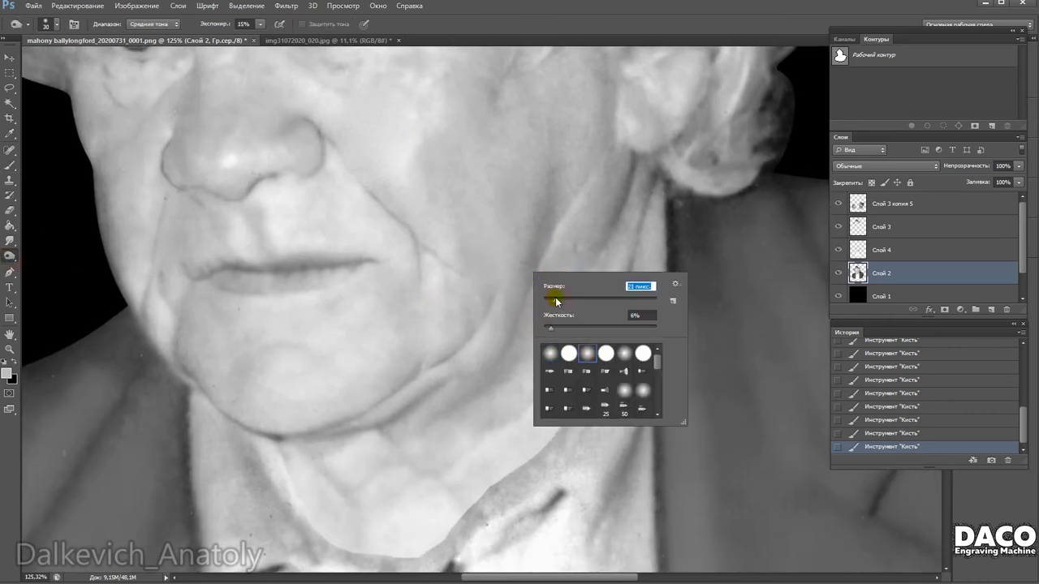
click(542, 253)
drag(538, 265, 579, 181)
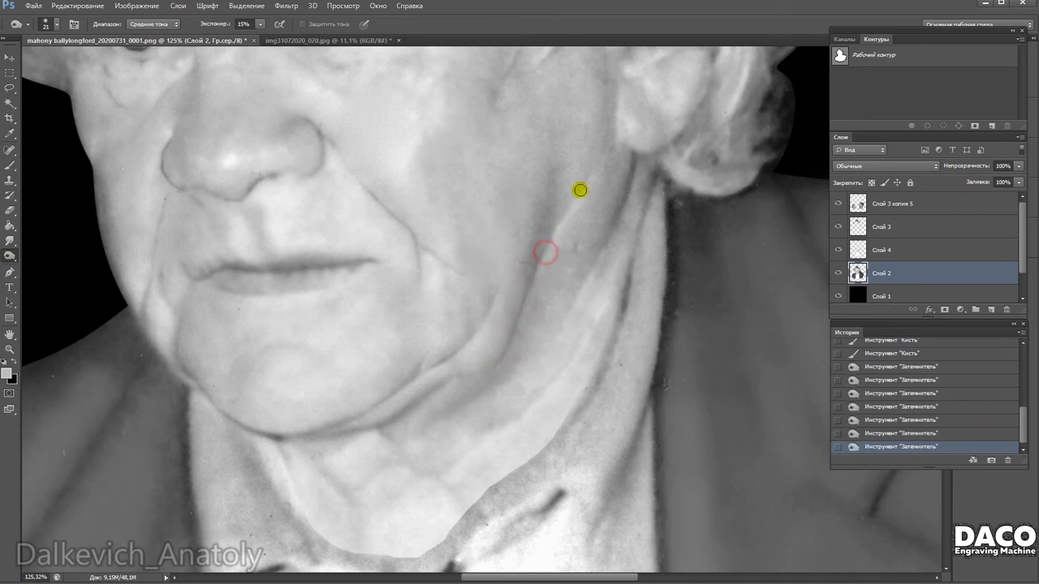
drag(586, 279, 521, 248)
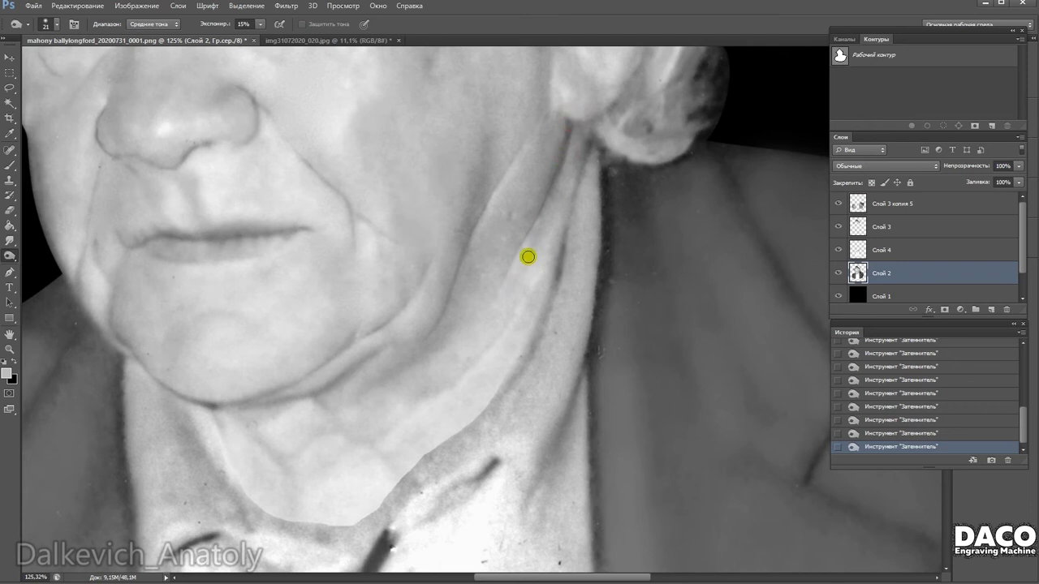
scroll(565, 248, up, 3)
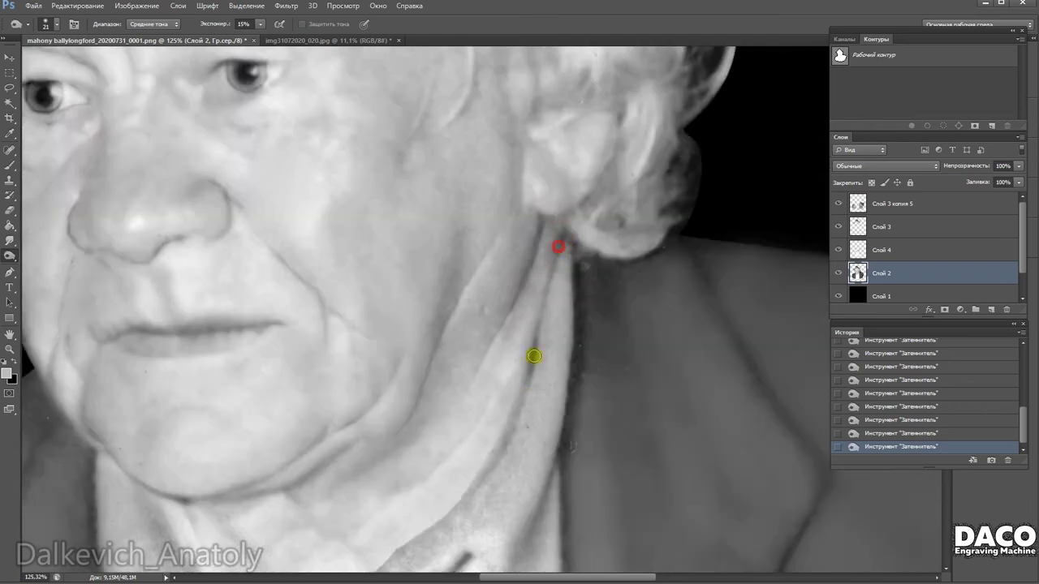
scroll(558, 246, down, 4)
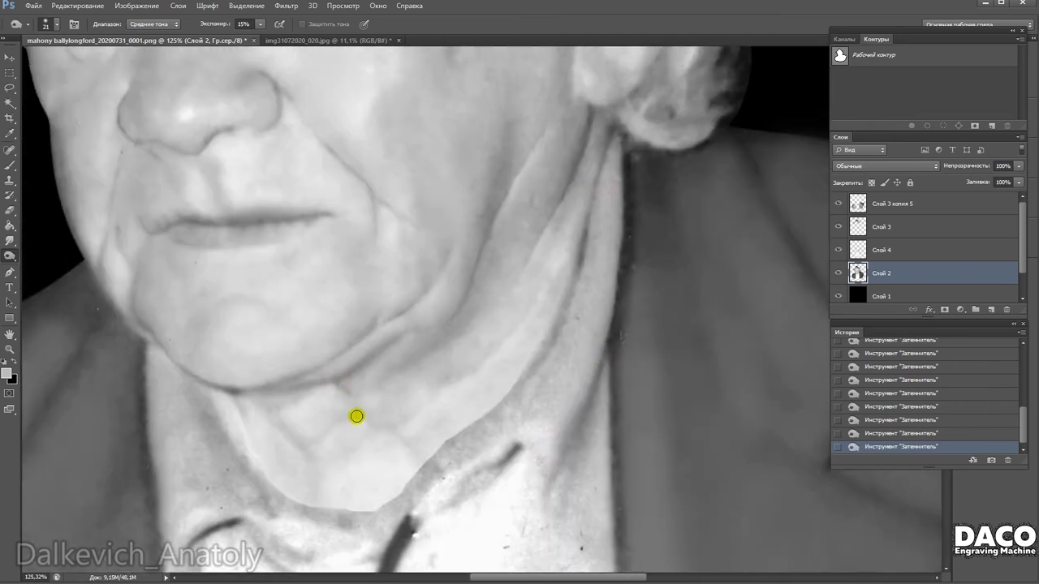
scroll(391, 448, down, 3)
drag(215, 290, 267, 284)
right_click(308, 268)
drag(334, 315, 344, 316)
key(Return)
scroll(390, 243, left, 2)
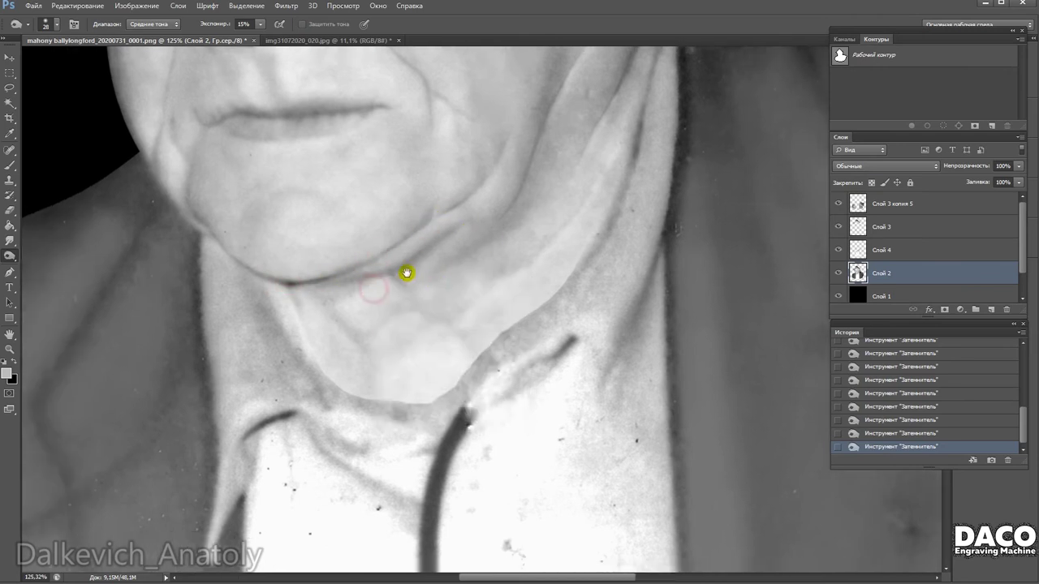
scroll(422, 292, up, 1)
scroll(445, 326, up, 2)
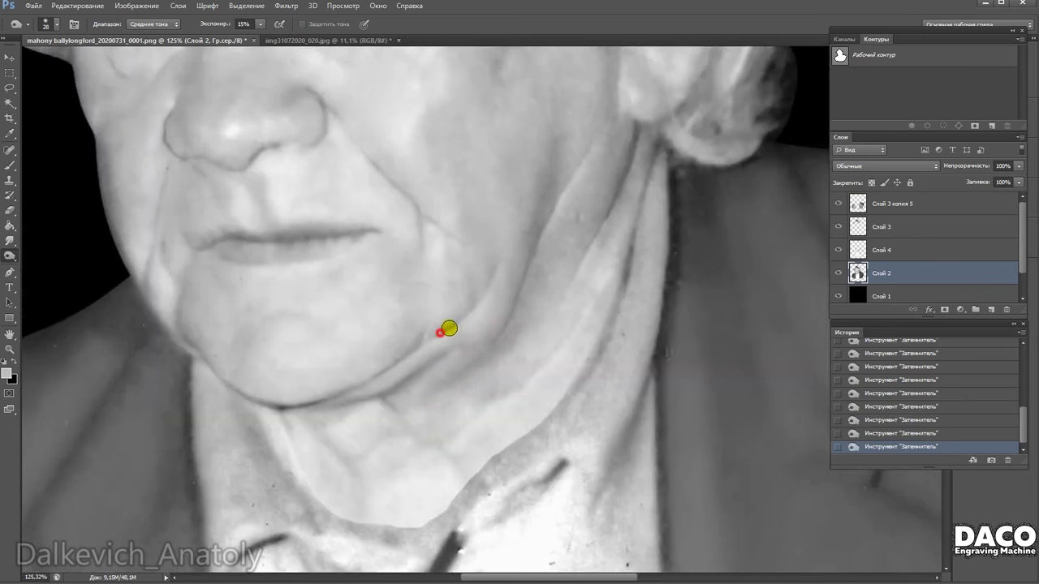
scroll(487, 369, up, 1)
scroll(455, 367, left, 1)
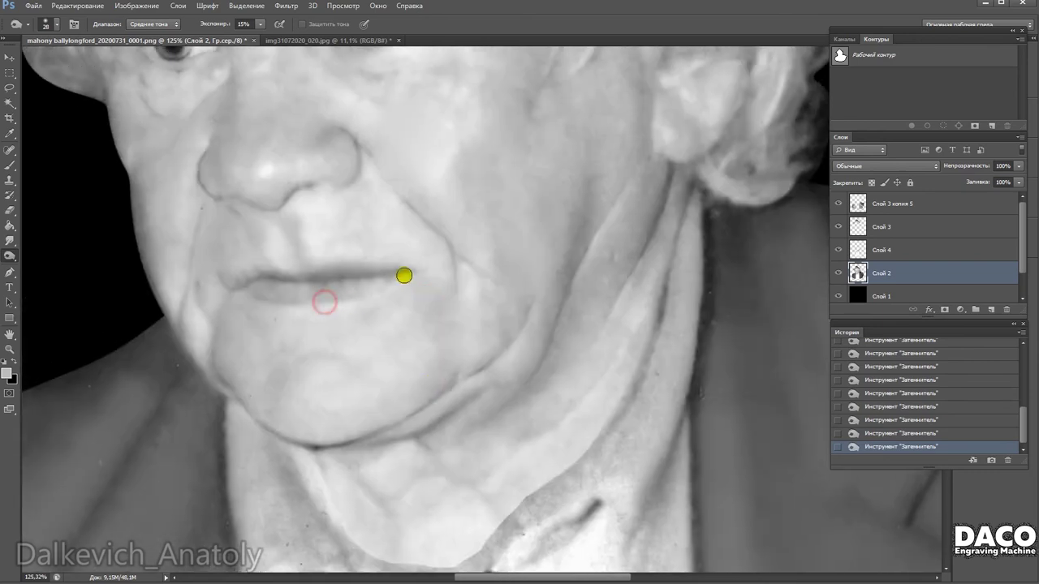
scroll(249, 291, left, 1)
scroll(250, 292, up, 1)
scroll(279, 334, up, 3)
scroll(268, 293, left, 1)
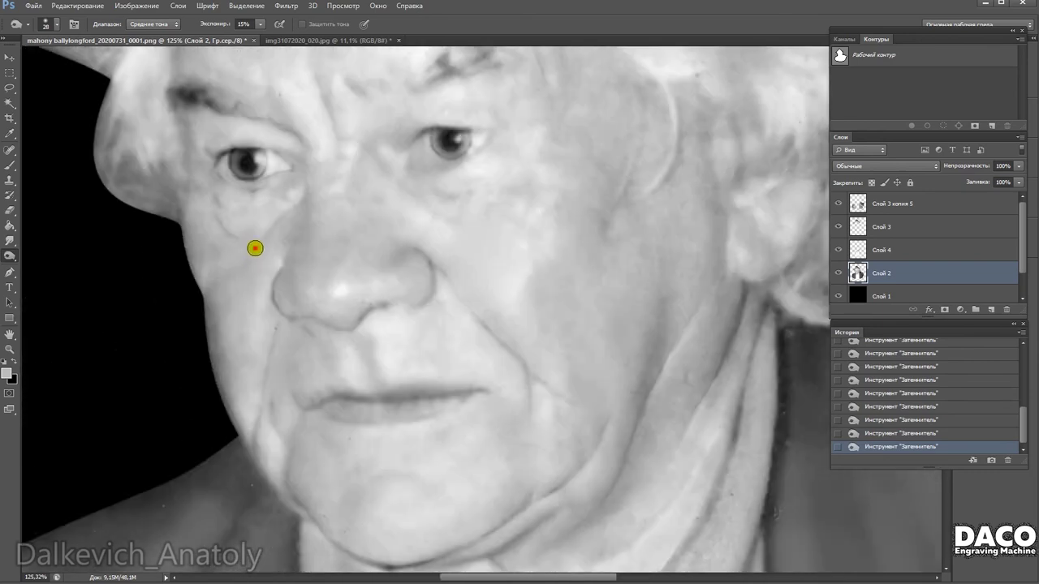
scroll(260, 258, up, 2)
scroll(245, 265, left, 1)
mouse_move(307, 247)
mouse_down()
mouse_move(290, 238)
mouse_move(321, 253)
mouse_up()
Burn small spots on the eyebrow and across the forehead above the brow.
scroll(370, 341, up, 2)
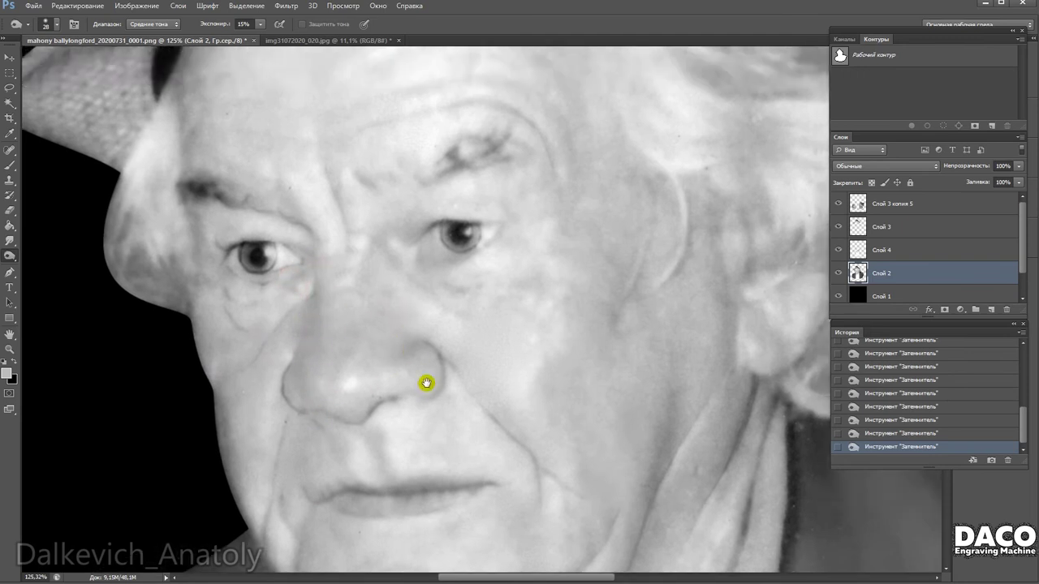
scroll(398, 324, down, 2)
scroll(357, 243, up, 2)
scroll(358, 244, left, 3)
click(346, 201)
scroll(414, 221, up, 2)
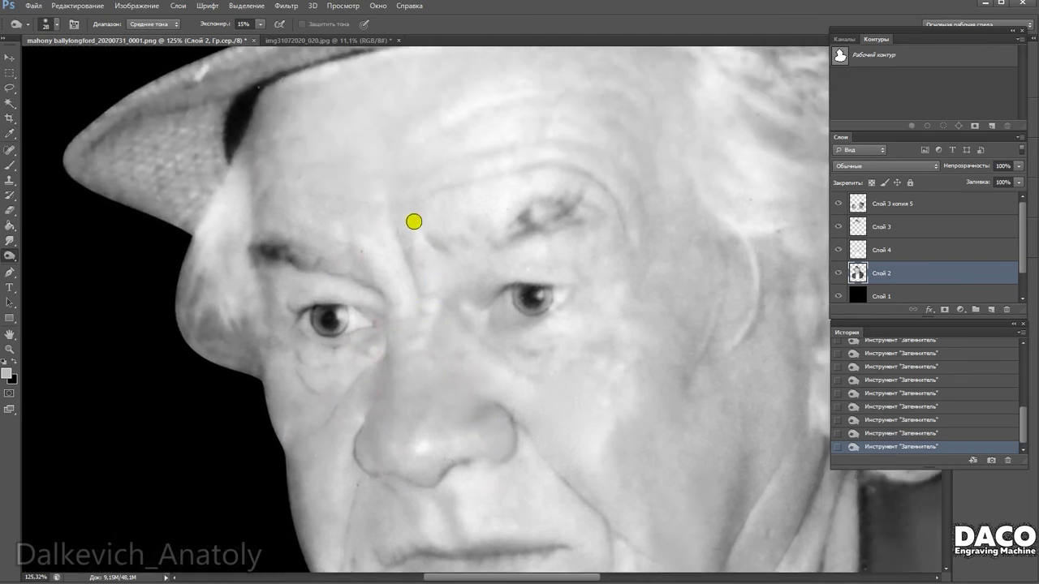
click(257, 212)
click(276, 193)
click(269, 180)
click(344, 170)
click(452, 163)
click(608, 157)
Darken further forehead patches and the skin just under the hat brim.
scroll(601, 203, up, 1)
scroll(600, 202, right, 2)
click(514, 192)
click(548, 211)
scroll(551, 252, up, 1)
scroll(552, 252, left, 1)
click(521, 183)
click(608, 174)
click(610, 243)
click(515, 195)
scroll(594, 284, right, 1)
scroll(538, 199, down, 3)
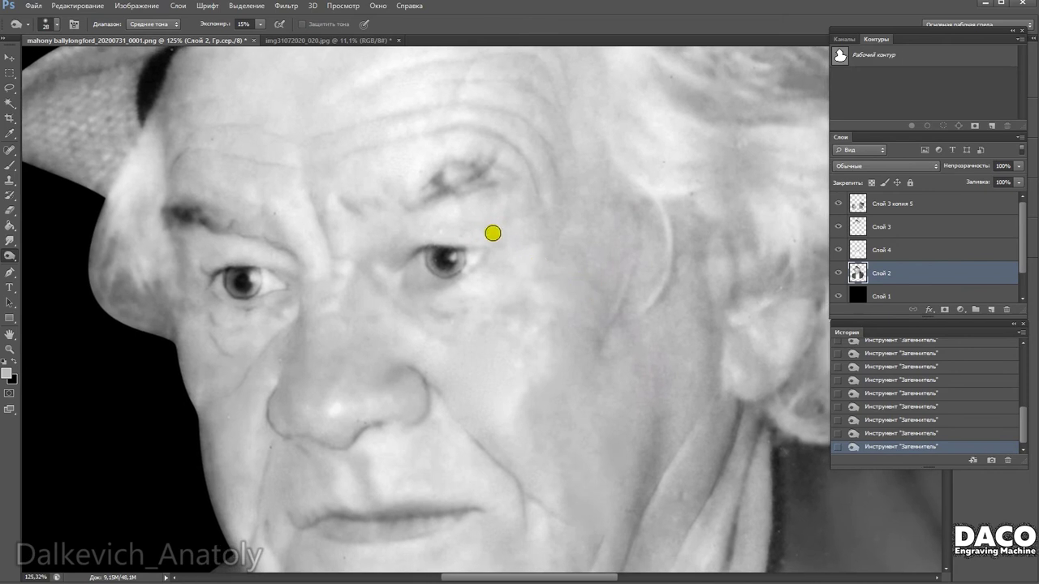
scroll(517, 244, left, 2)
scroll(514, 285, up, 2)
click(256, 219)
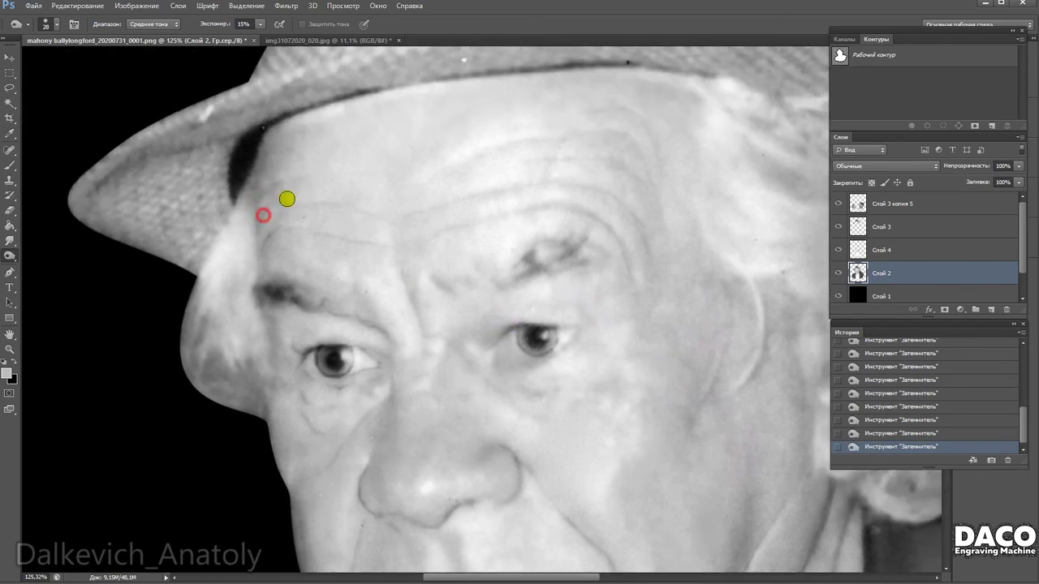
Burn the skin and hair along the left temple, reducing the brush size to 21.
scroll(197, 269, down, 2)
scroll(197, 268, right, 1)
scroll(299, 236, left, 2)
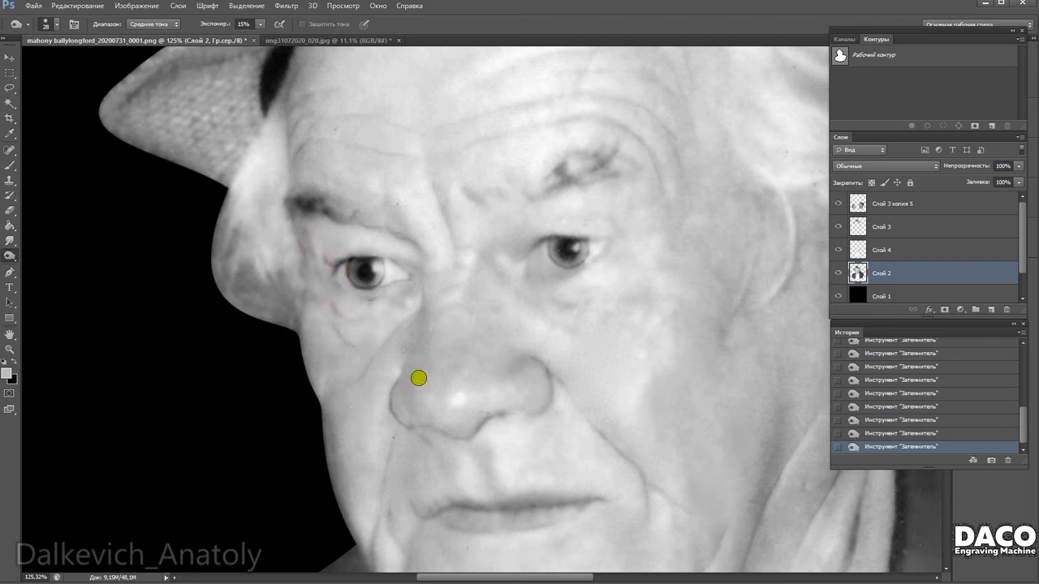
scroll(411, 246, down, 2)
scroll(389, 241, up, 1)
mouse_move(337, 319)
mouse_down()
mouse_move(366, 285)
mouse_move(276, 286)
mouse_up()
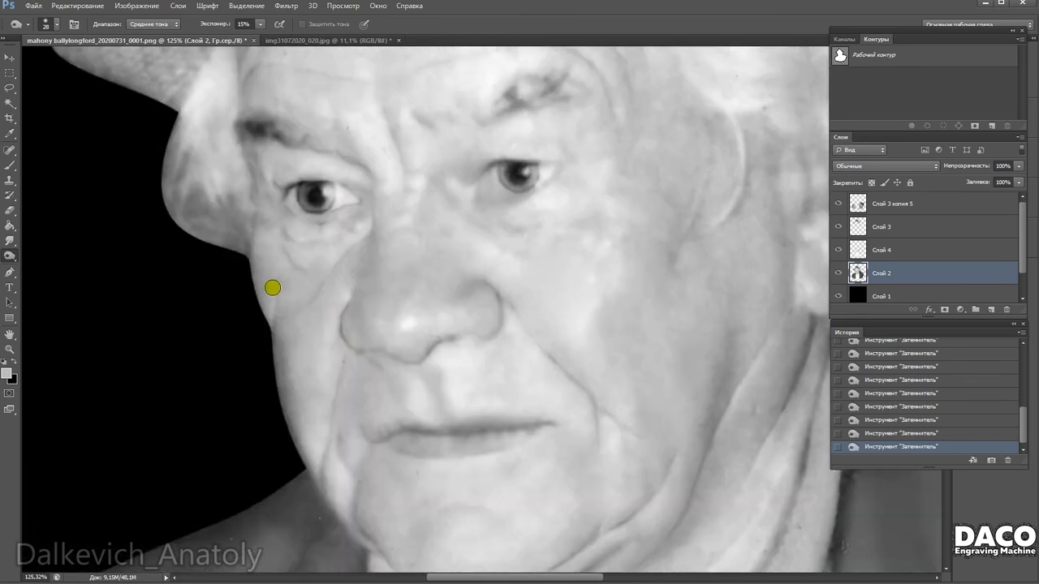
drag(227, 190, 204, 164)
right_click(224, 148)
click(234, 227)
mouse_move(267, 186)
mouse_down()
mouse_move(197, 202)
mouse_move(238, 189)
mouse_move(276, 311)
mouse_up()
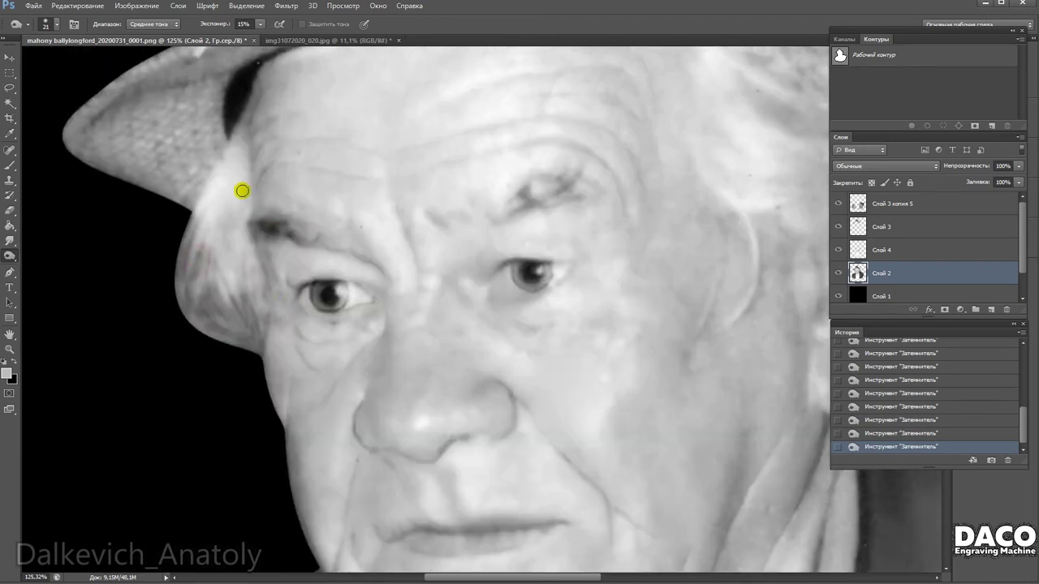
drag(230, 176, 248, 187)
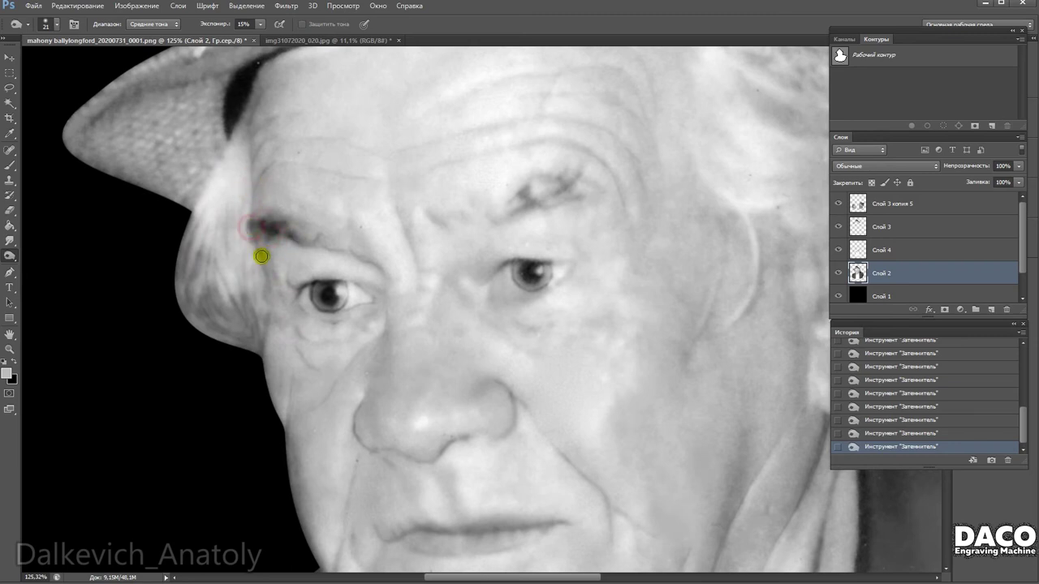
drag(304, 359, 296, 309)
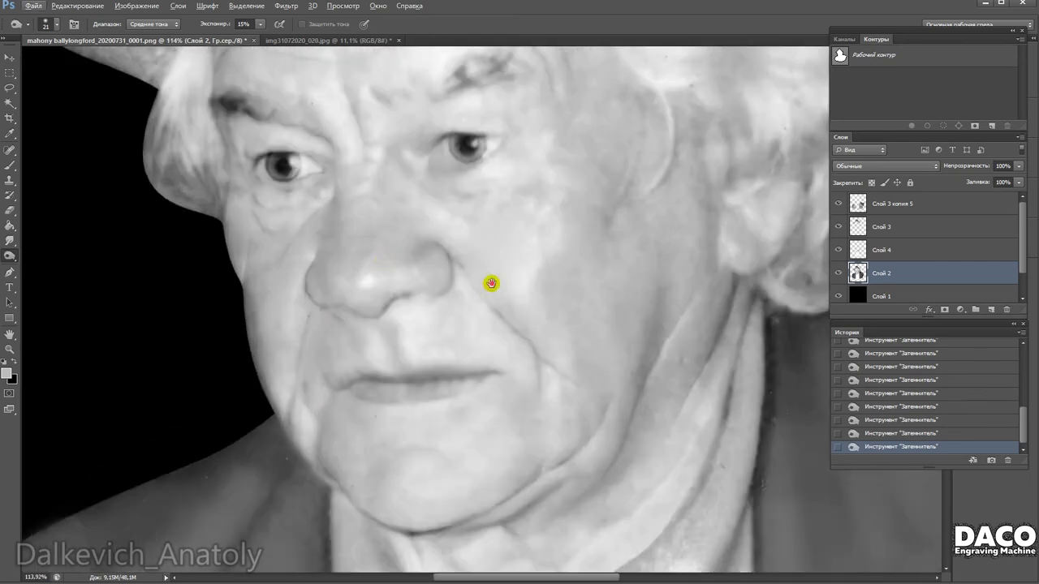
mouse_move(436, 339)
mouse_down()
mouse_move(503, 288)
mouse_move(458, 336)
mouse_up()
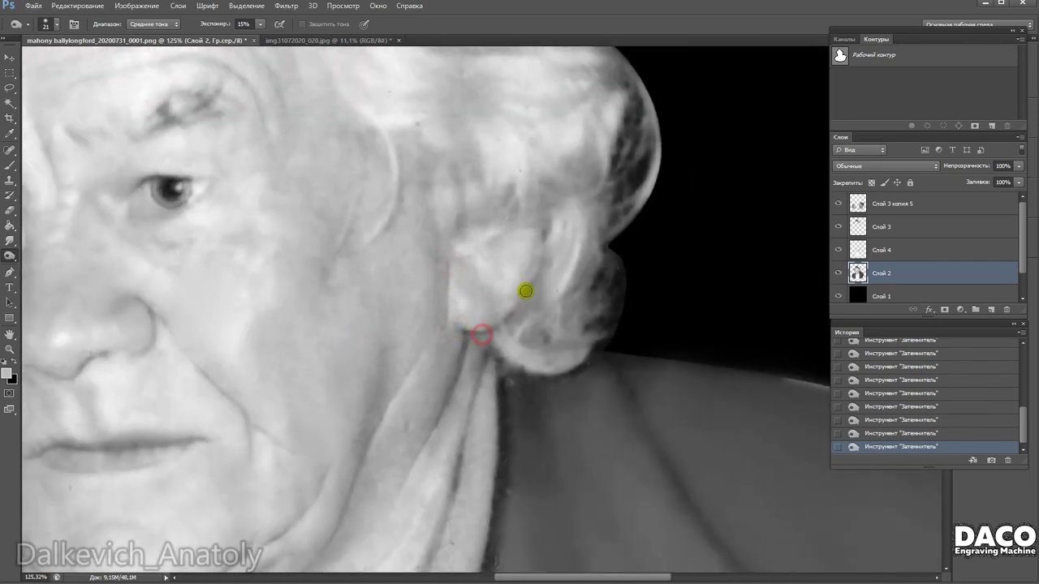
Raise Burn exposure to 35% and darken the ear and the hair beside it.
key(3)
key(5)
drag(565, 307, 529, 337)
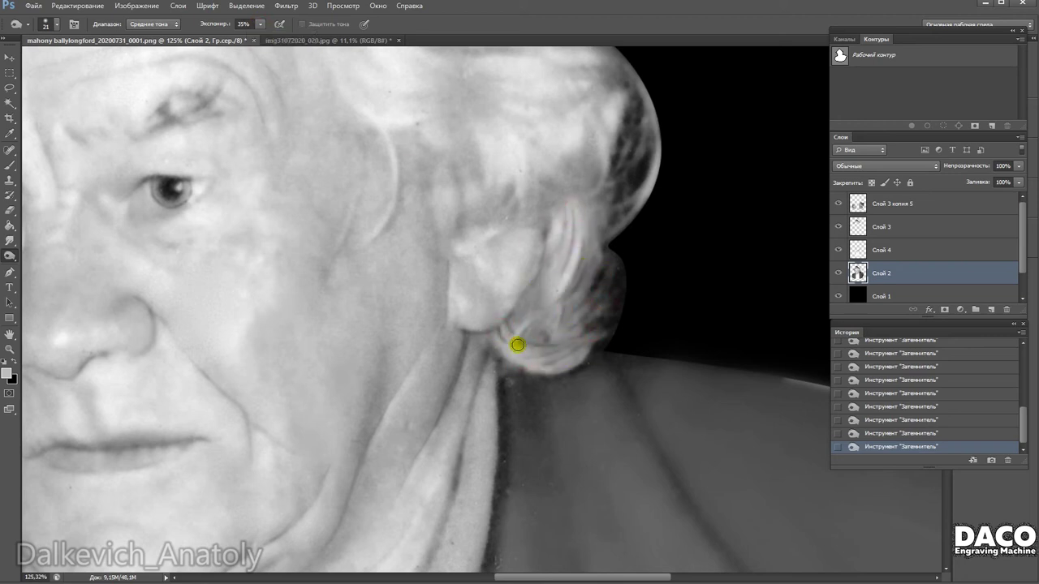
drag(574, 346, 597, 316)
drag(511, 313, 531, 285)
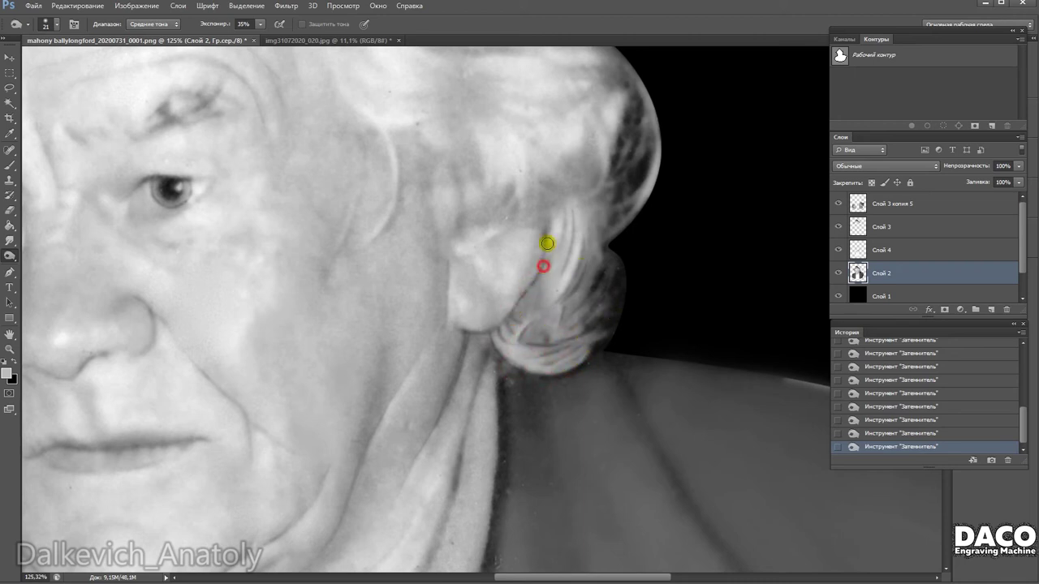
drag(564, 202, 549, 222)
Deepen the shading at the top and middle of the ear with further burn strokes.
click(493, 241)
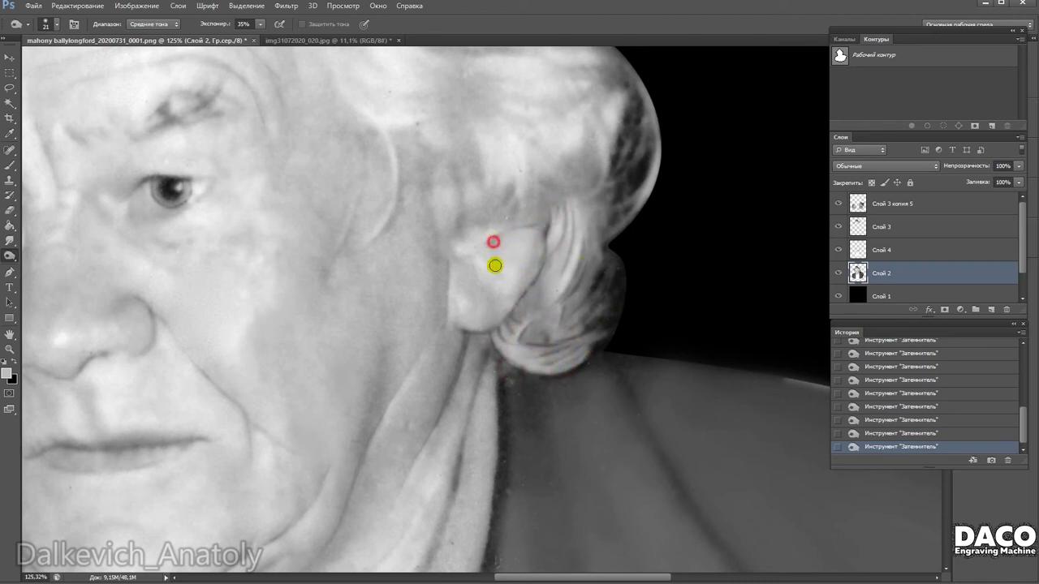
scroll(452, 253, left, 2)
mouse_move(492, 267)
mouse_down()
mouse_move(480, 281)
mouse_move(515, 273)
mouse_move(538, 309)
mouse_up()
scroll(520, 250, up, 3)
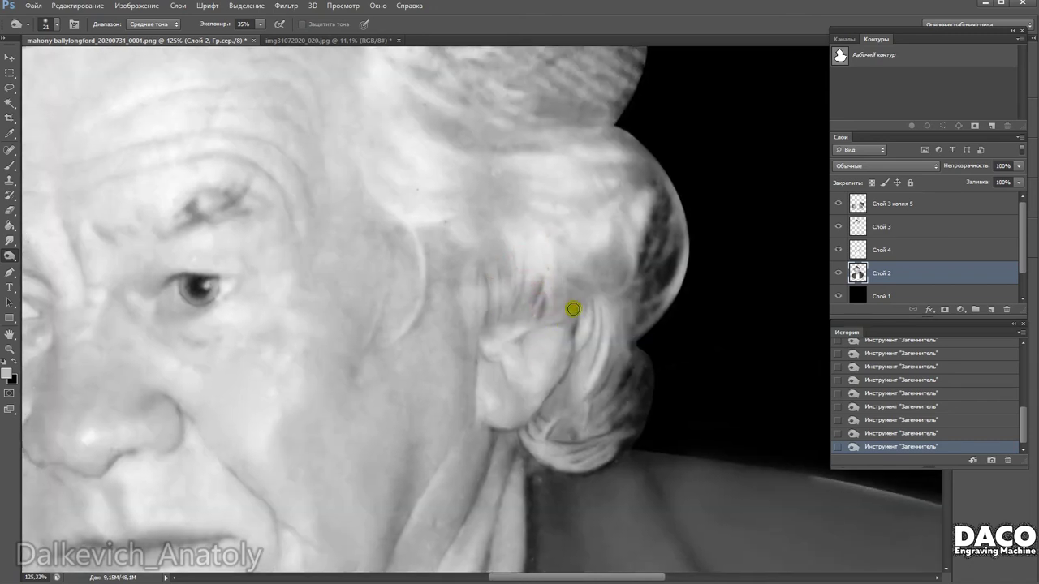
scroll(484, 271, up, 2)
scroll(485, 271, left, 2)
scroll(461, 219, up, 3)
scroll(461, 219, left, 1)
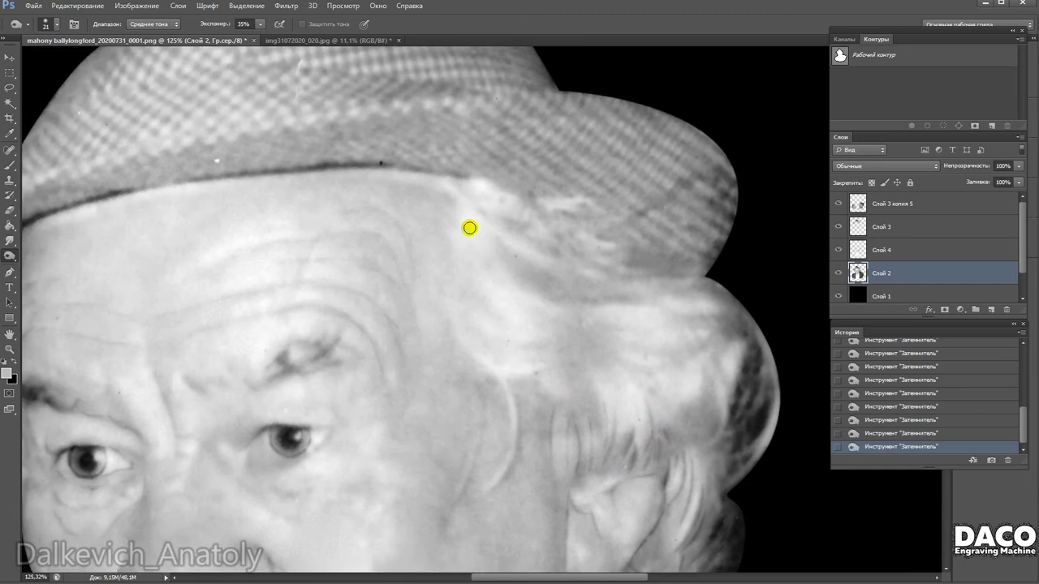
scroll(422, 176, down, 2)
scroll(422, 176, right, 1)
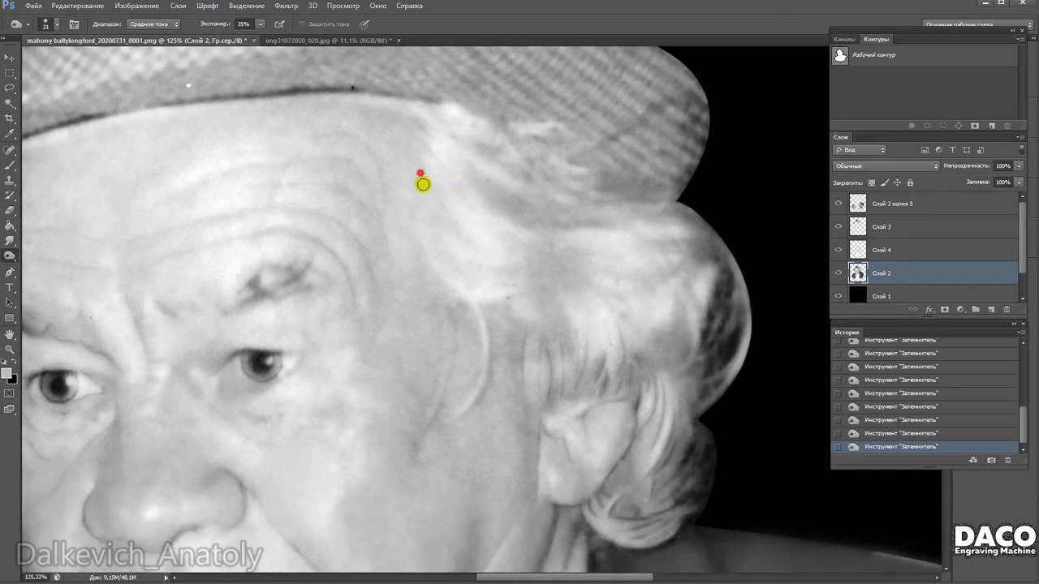
mouse_move(568, 352)
mouse_down()
mouse_move(568, 284)
mouse_move(568, 375)
mouse_up()
scroll(568, 296, down, 1)
Switch to the soft Brush tool and enlarge it to size 30.
key(b)
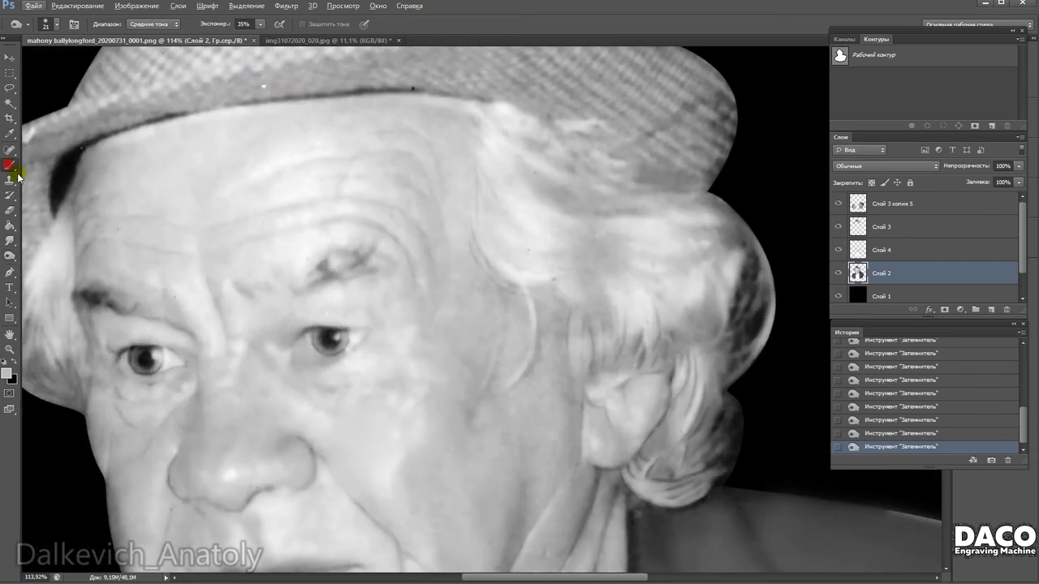
right_click(569, 375)
mouse_move(527, 301)
mouse_down()
mouse_move(541, 314)
mouse_move(534, 331)
mouse_up()
Paint soft 38% dabs and strokes to lighten the temple and cheek beside the hair.
click(526, 309)
mouse_move(524, 375)
mouse_down()
mouse_move(505, 347)
mouse_move(496, 294)
mouse_move(494, 320)
mouse_up()
mouse_move(547, 418)
mouse_down()
mouse_move(527, 320)
mouse_move(537, 280)
mouse_up()
click(510, 241)
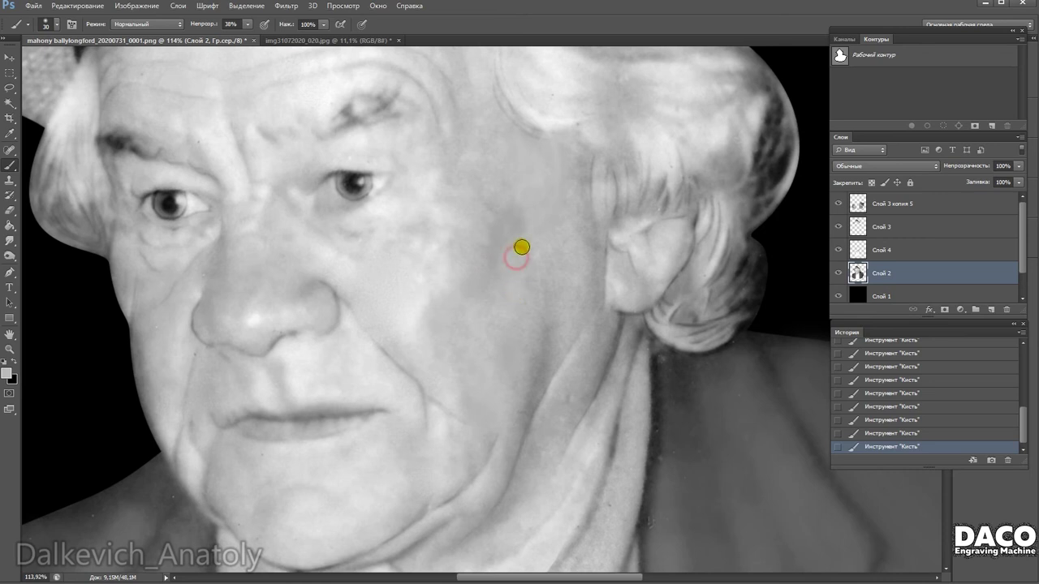
Shrink the retouching brush from 30 to 15 px while panning over the upper face.
scroll(527, 309, up, 2)
mouse_move(581, 331)
mouse_down()
mouse_move(604, 280)
mouse_move(558, 354)
mouse_up()
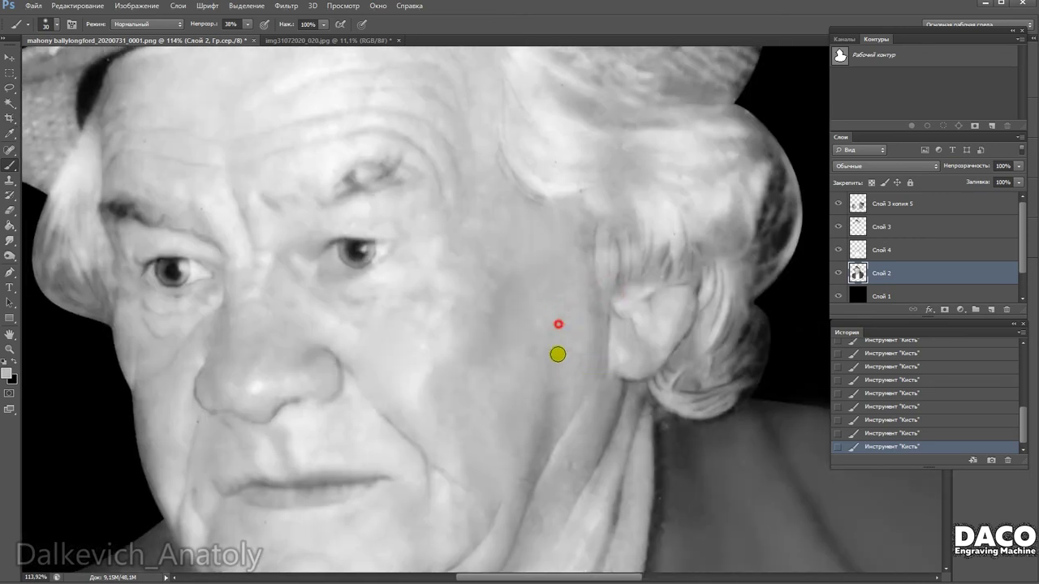
scroll(508, 359, down, 1)
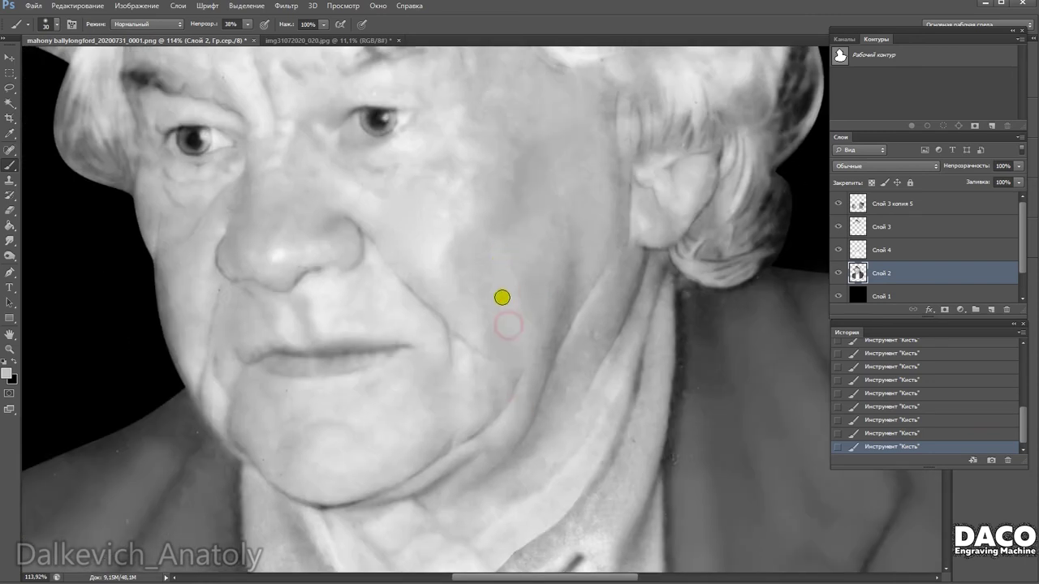
scroll(503, 276, up, 1)
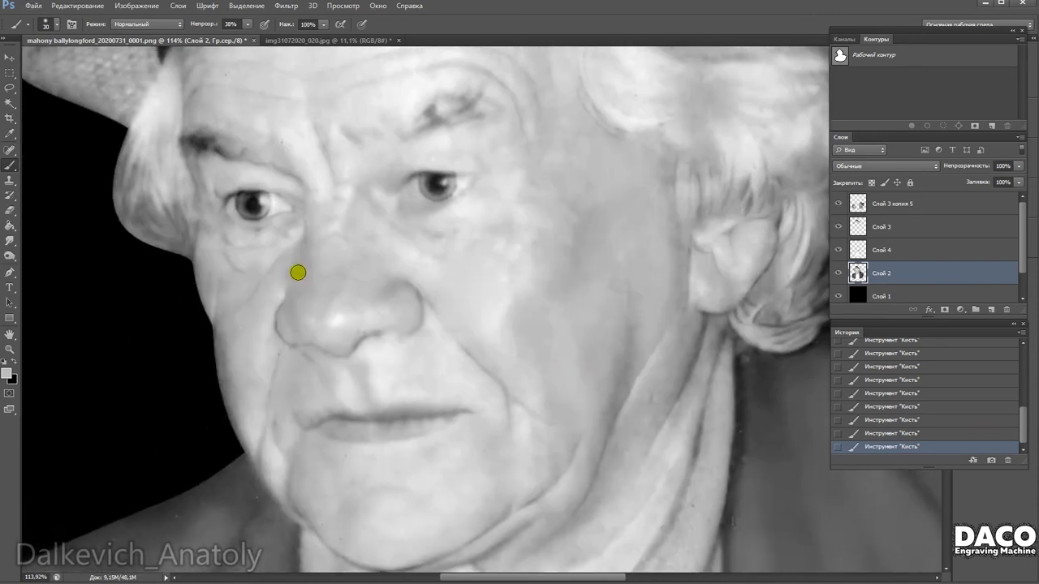
right_click(286, 294)
key(Return)
drag(412, 253, 431, 316)
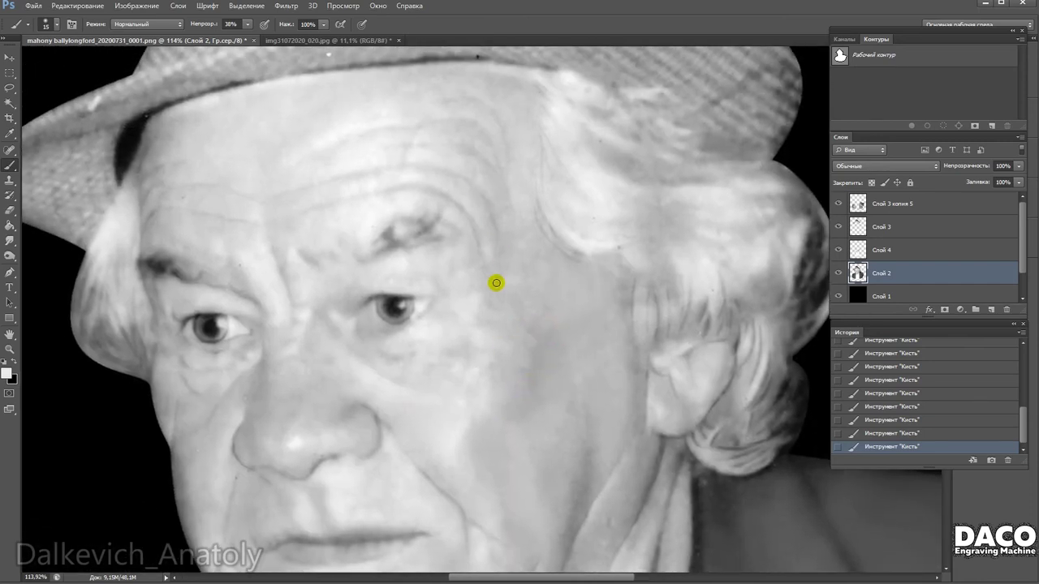
mouse_move(494, 283)
mouse_down()
mouse_move(531, 227)
mouse_move(347, 243)
mouse_up()
With the Burn tool, darken the hair strands beside the temple and above the ear.
key(o)
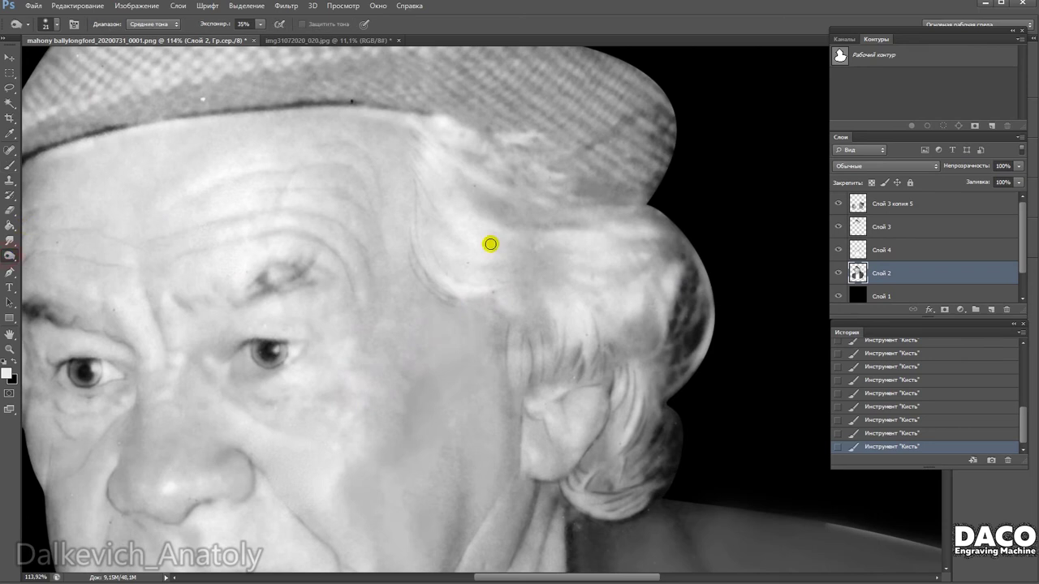
mouse_move(450, 255)
mouse_down()
mouse_move(473, 269)
mouse_move(473, 288)
mouse_move(548, 320)
mouse_up()
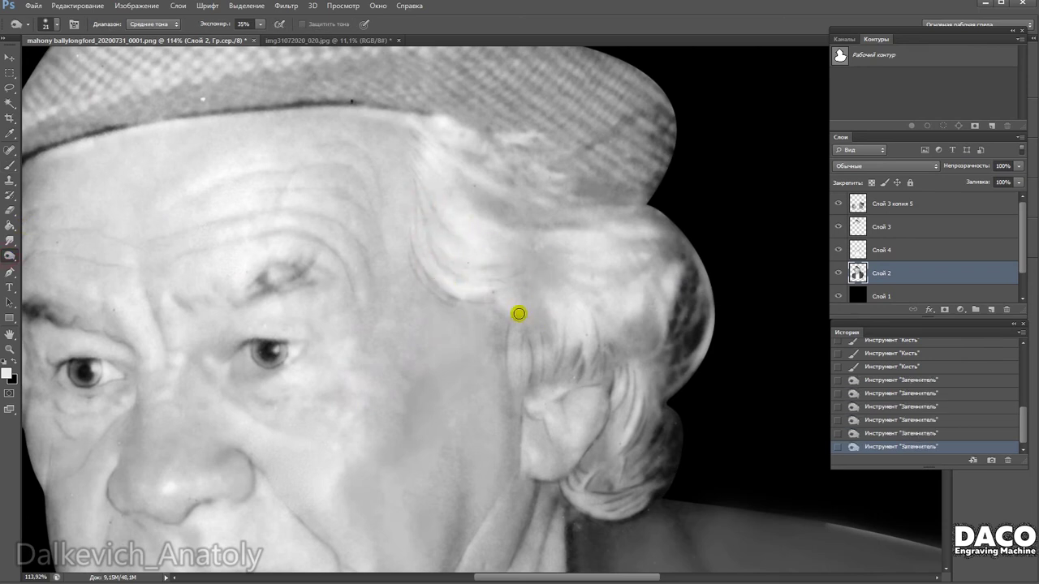
mouse_move(503, 296)
mouse_down()
mouse_move(534, 287)
mouse_move(546, 350)
mouse_up()
drag(554, 290, 573, 358)
drag(574, 275, 619, 260)
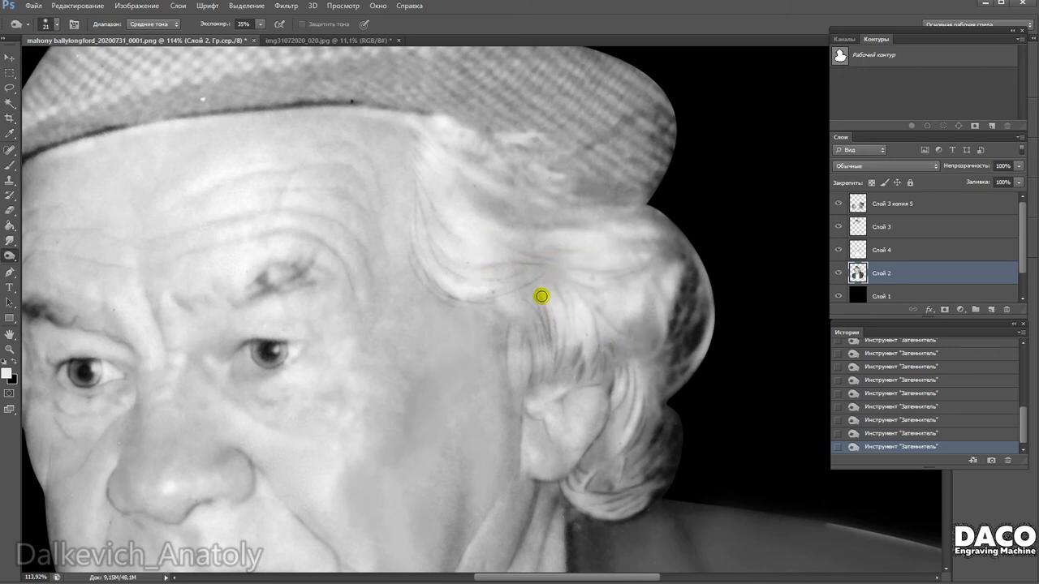
Darken the temple hair strand and the hair under the hat brim.
drag(534, 345, 515, 354)
mouse_move(559, 390)
mouse_down()
mouse_move(547, 302)
mouse_move(512, 273)
mouse_move(528, 267)
mouse_up()
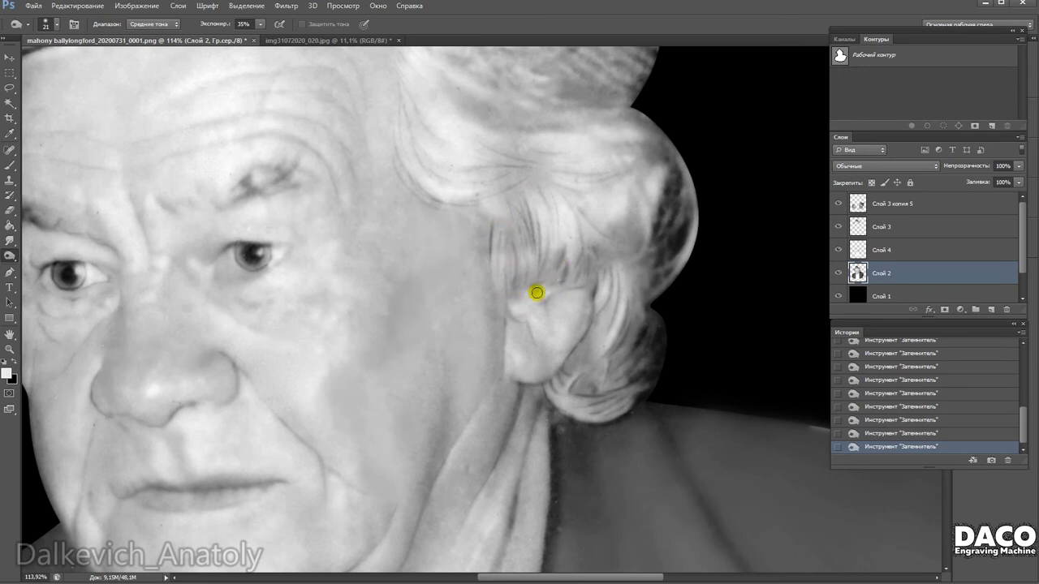
scroll(544, 388, up, 3)
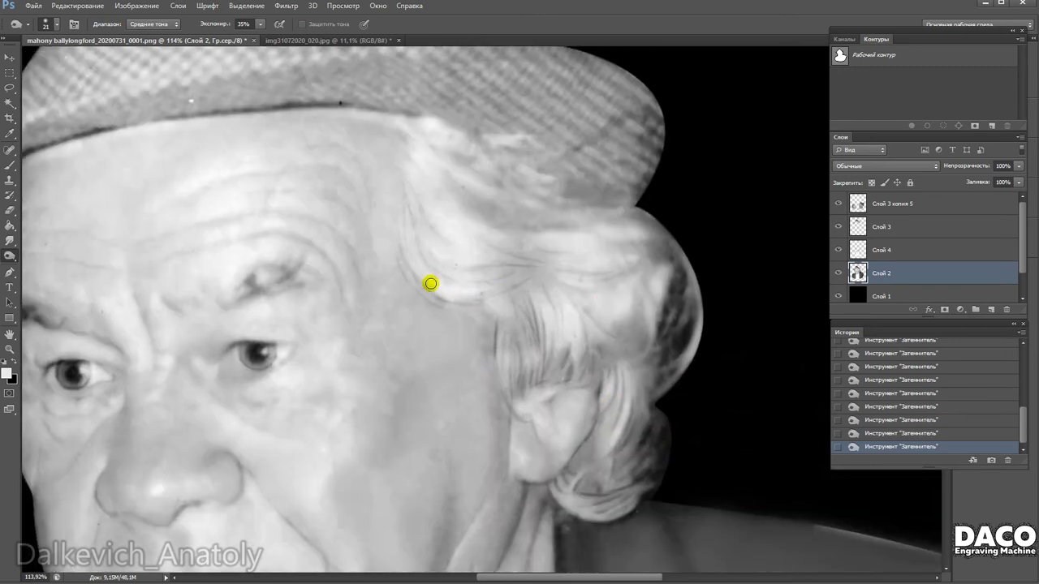
drag(427, 217, 444, 239)
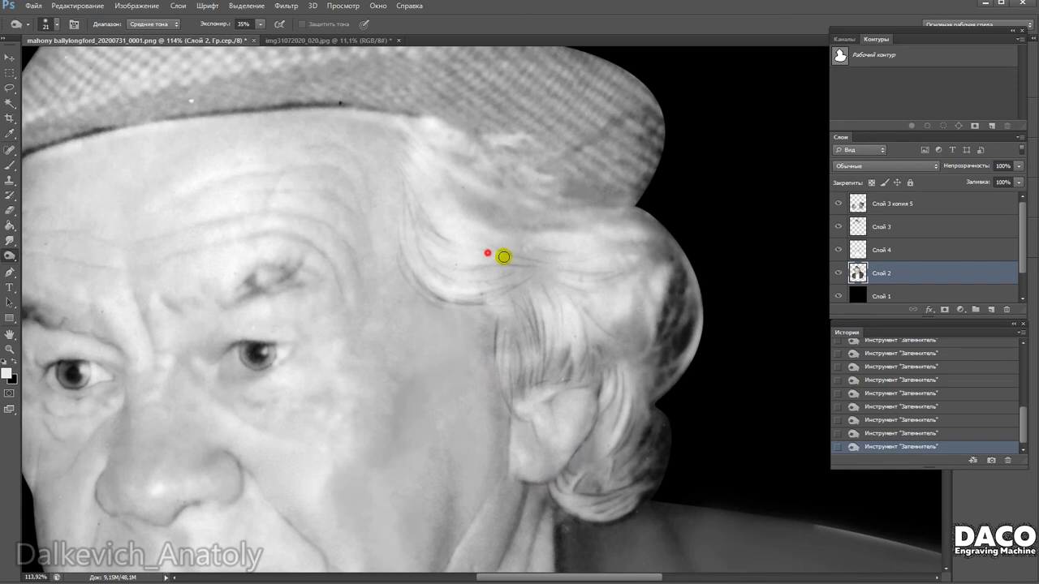
scroll(487, 232, up, 1)
drag(416, 177, 407, 164)
mouse_move(440, 194)
mouse_down()
mouse_move(582, 251)
mouse_move(462, 220)
mouse_move(586, 253)
mouse_up()
drag(522, 217, 595, 237)
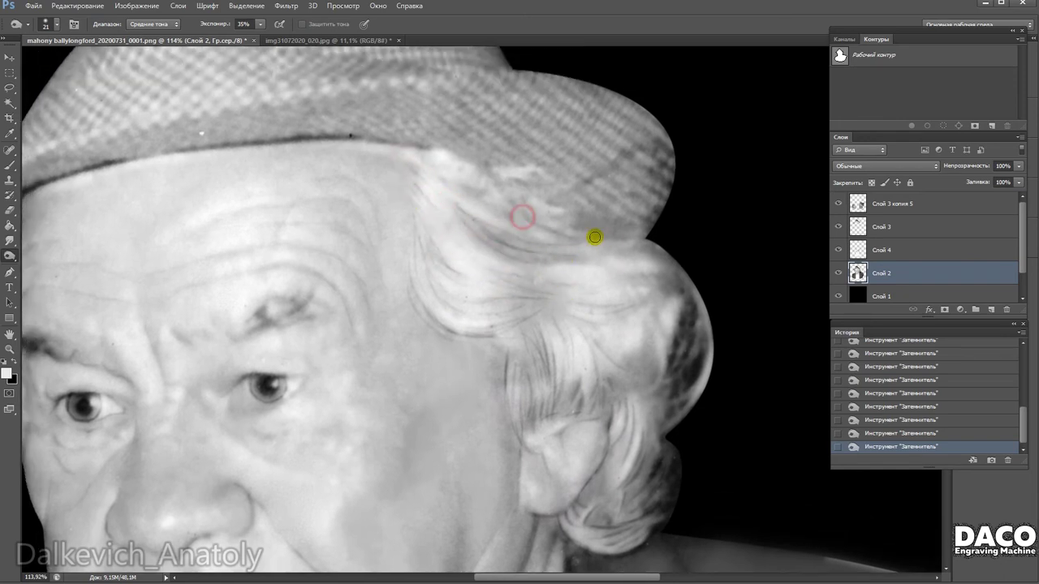
Enlarge the burn brush to 30 px and darken strands near the brim and the curl behind the ear.
right_click(545, 203)
text(30 пикс.)
key(Return)
mouse_move(529, 231)
mouse_down()
mouse_move(595, 262)
mouse_move(563, 230)
mouse_up()
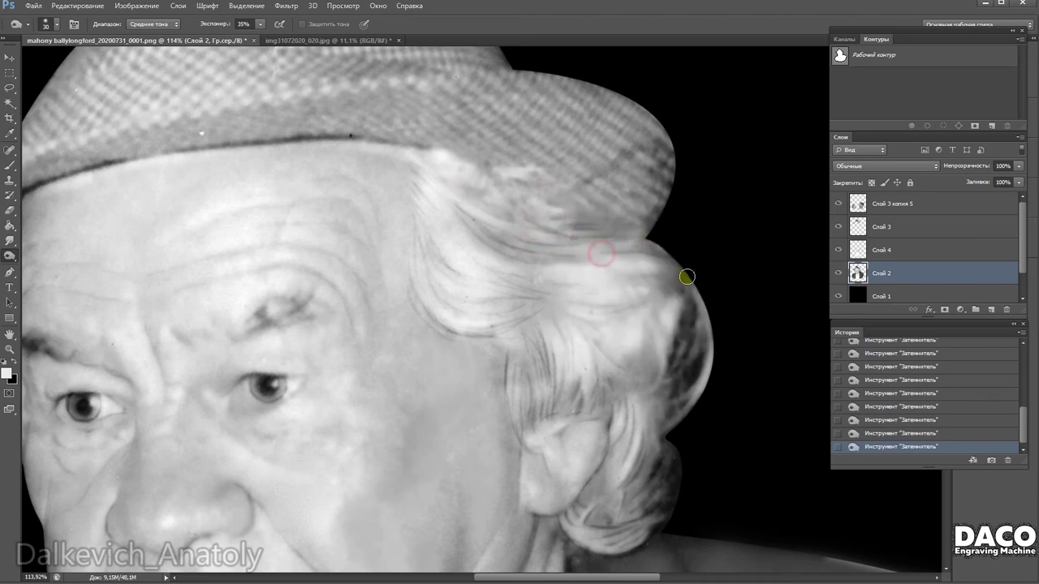
click(620, 278)
mouse_move(657, 309)
mouse_down()
mouse_move(555, 203)
mouse_move(560, 244)
mouse_up()
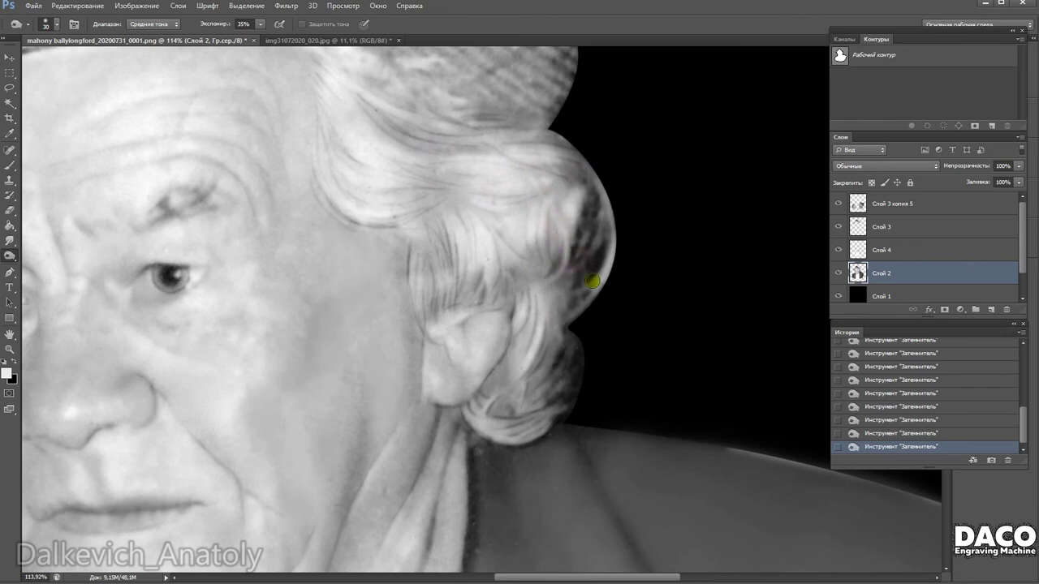
drag(551, 323, 542, 343)
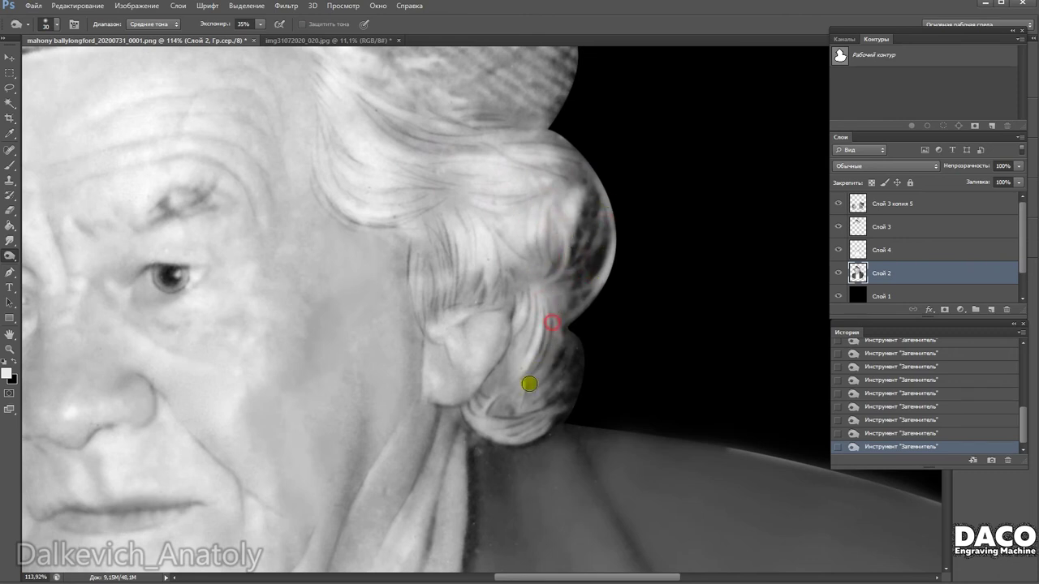
Bring the hat back into view and deepen the hair strand beside the forehead.
drag(479, 214, 478, 200)
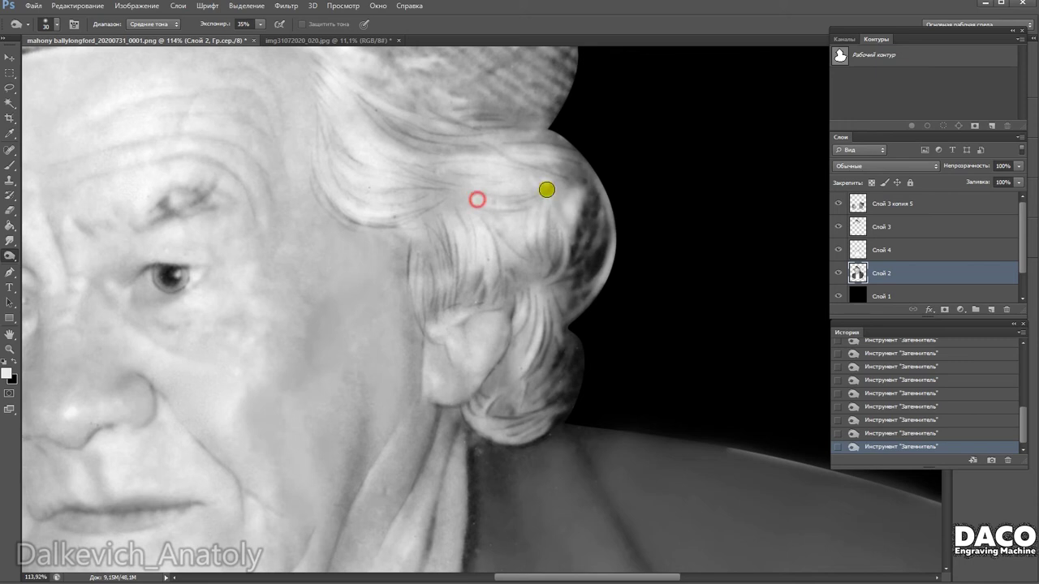
drag(544, 176, 571, 247)
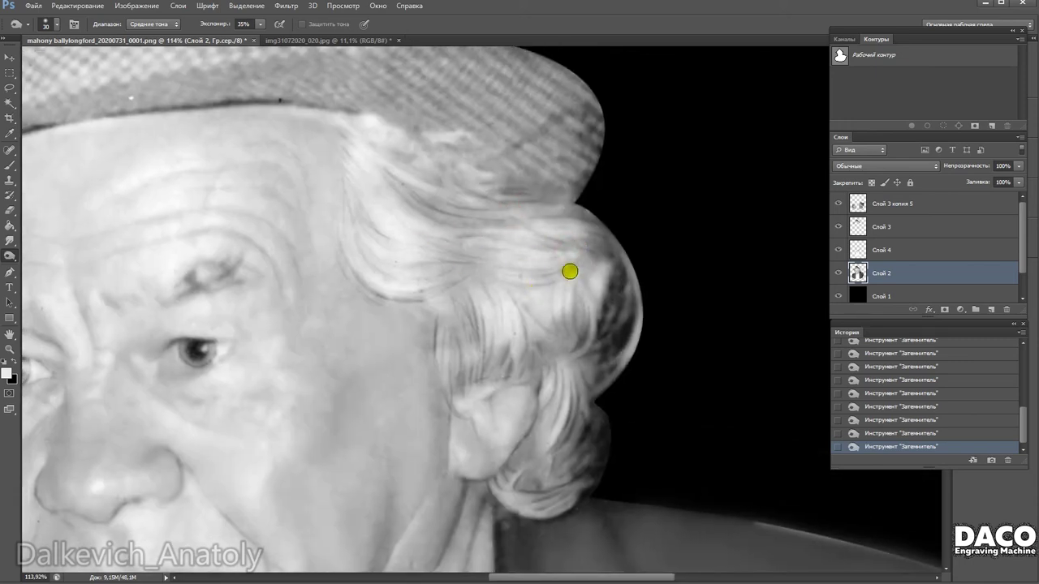
drag(533, 348, 468, 196)
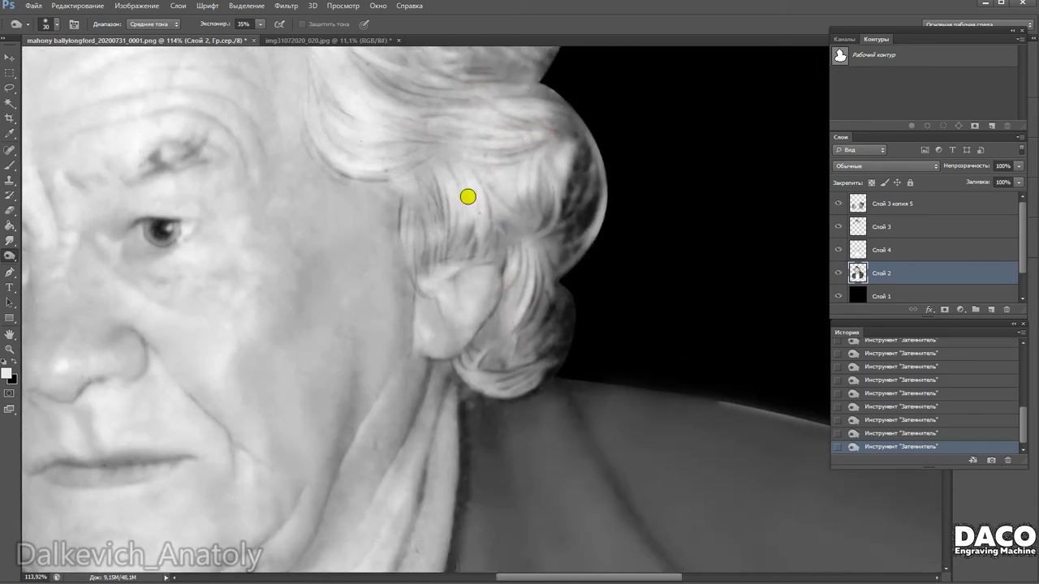
drag(506, 359, 532, 475)
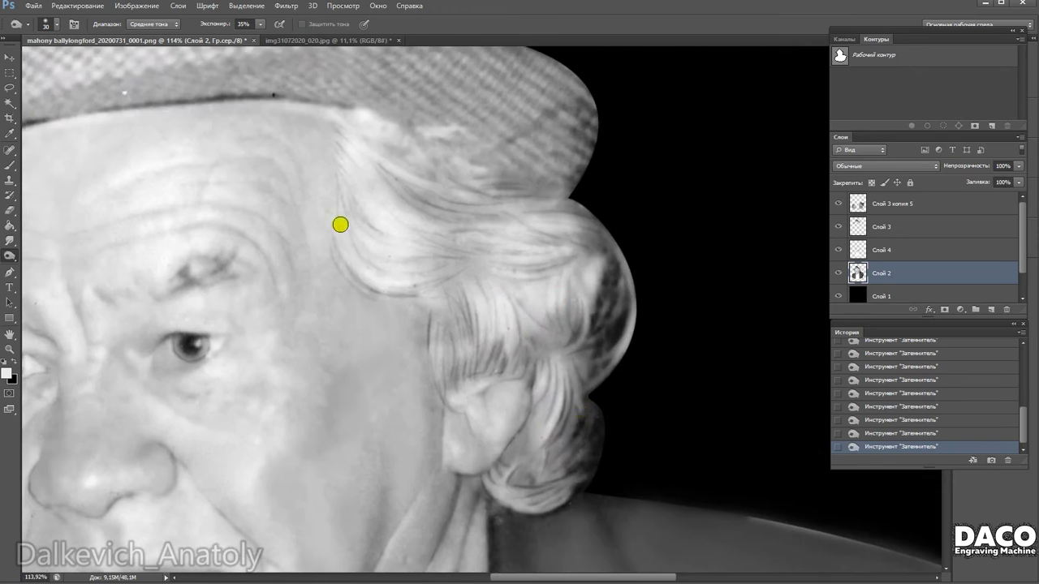
drag(339, 225, 376, 278)
drag(338, 185, 362, 241)
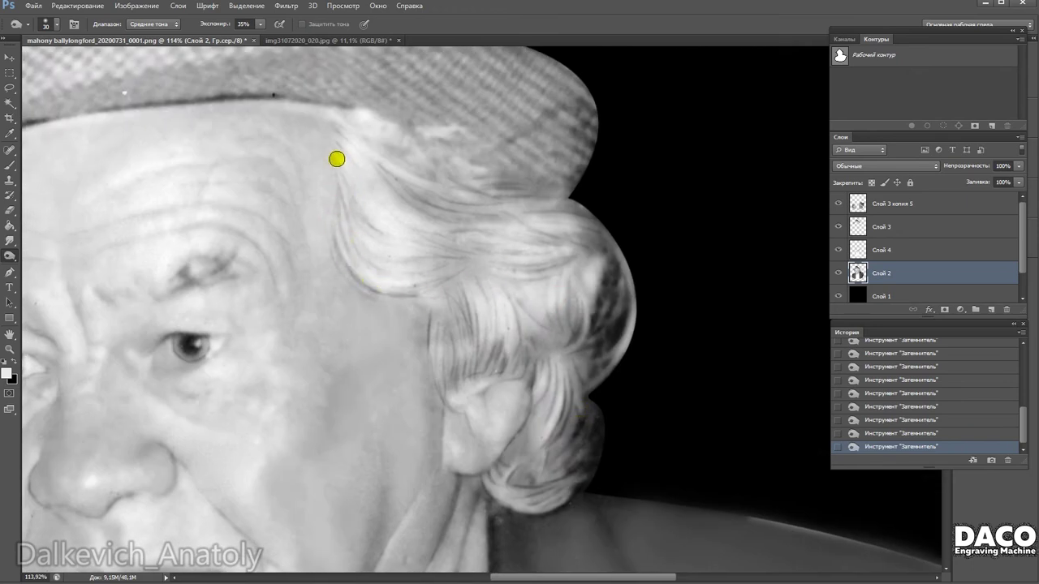
Reduce the burn brush to 23 px and move the view to the hat brim.
right_click(393, 175)
drag(447, 241, 434, 241)
click(328, 119)
drag(237, 176, 372, 257)
drag(471, 206, 438, 197)
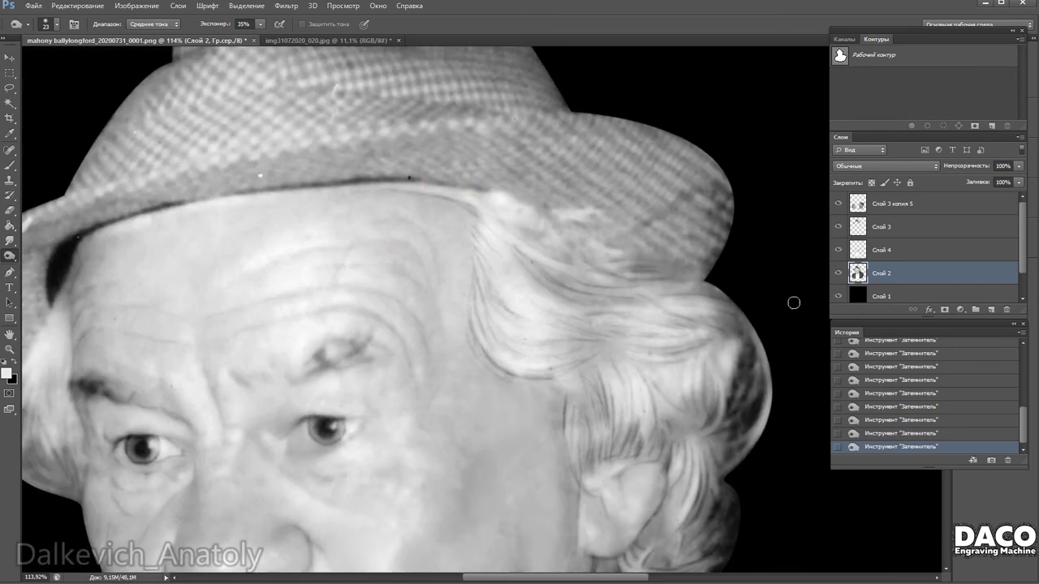
Toggle Слой 3's visibility to compare the retouching, then make Слой 3 the working layer.
scroll(608, 267, down, 1)
scroll(524, 260, down, 1)
scroll(468, 274, down, 1)
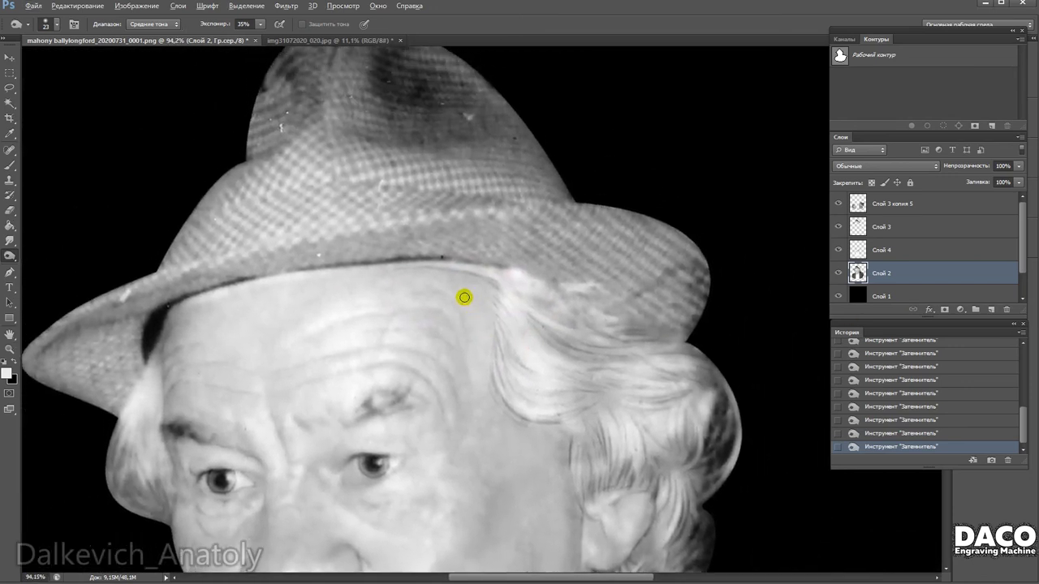
scroll(464, 297, down, 1)
click(837, 226)
click(838, 227)
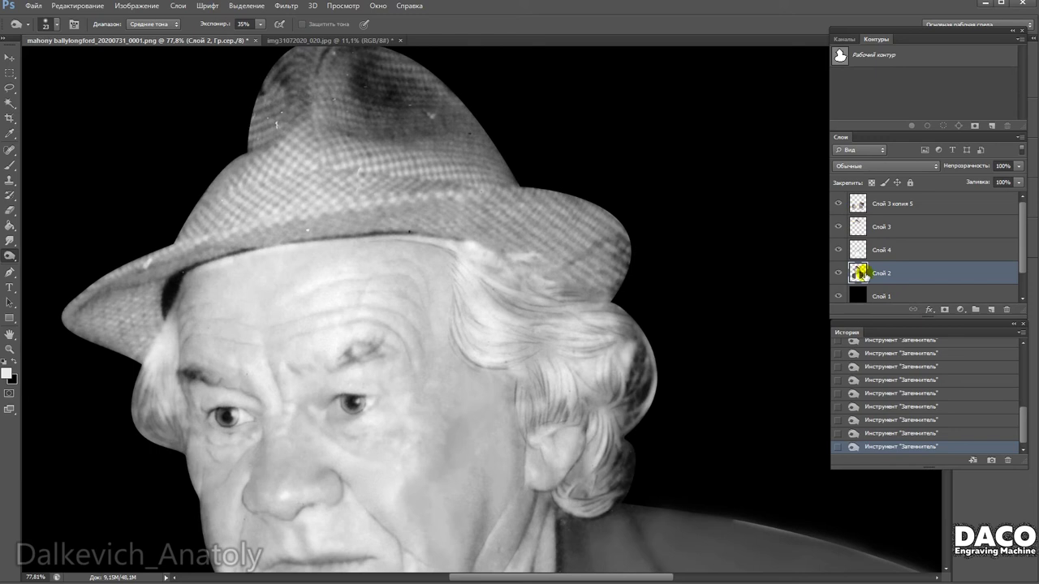
click(881, 226)
Merge Слой 2 into Слой 3 and toggle its visibility to check the result.
ctrl+click(903, 274)
right_click(913, 271)
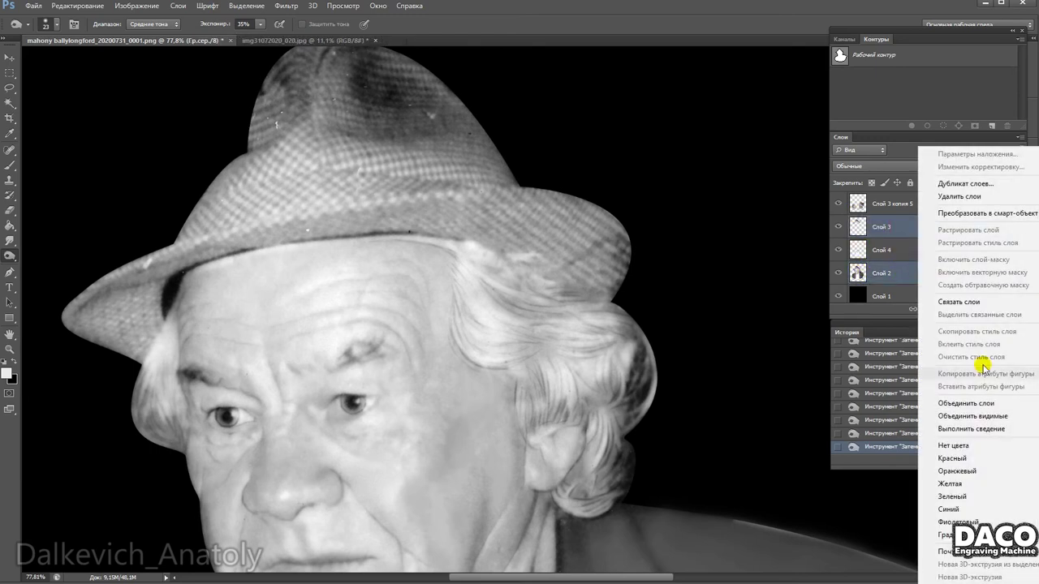
click(956, 402)
click(838, 227)
click(838, 226)
scroll(615, 285, up, 4)
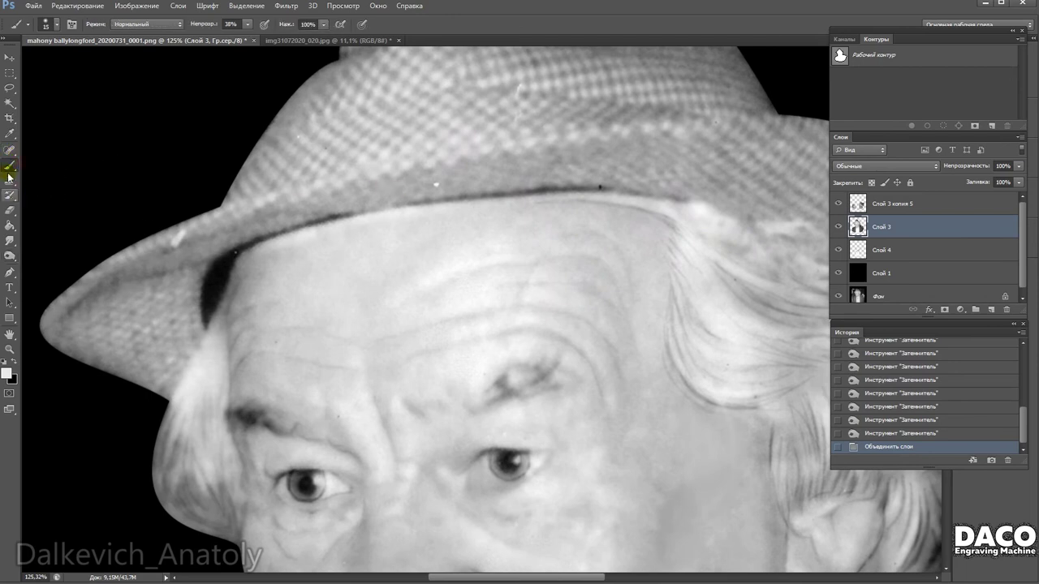
Heal the dark spots and specks on the hat brim and hat with the Spot Healing Brush.
click(11, 150)
click(183, 236)
click(219, 260)
click(435, 184)
click(173, 236)
click(181, 238)
click(442, 194)
scroll(416, 214, up, 3)
scroll(417, 214, right, 3)
click(416, 214)
click(278, 113)
Pan back over the hat and return to the Burn tool's brush size settings.
scroll(365, 186, up, 3)
scroll(423, 198, right, 2)
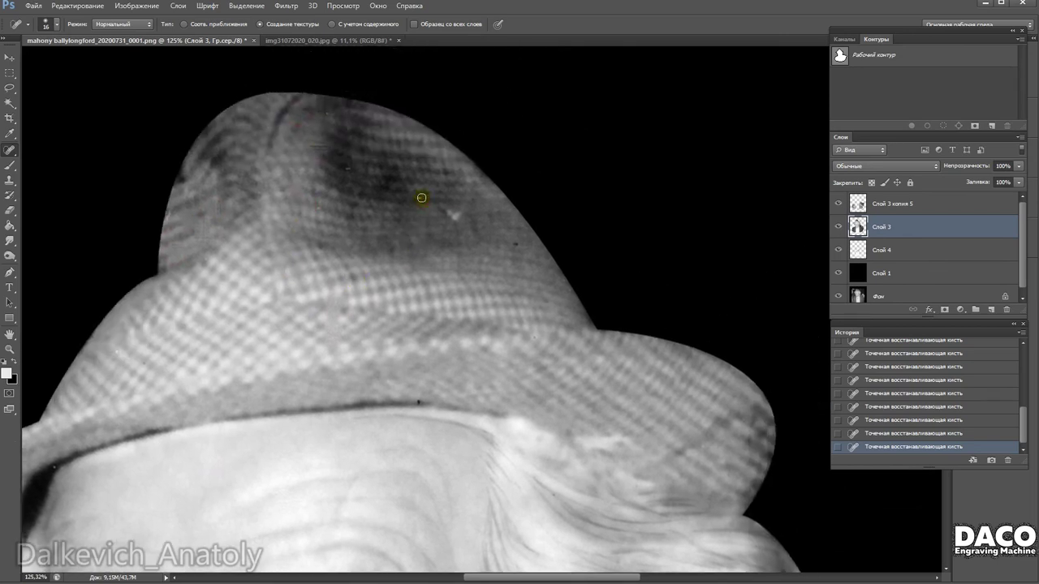
scroll(520, 253, left, 2)
scroll(545, 250, down, 3)
scroll(519, 157, down, 1)
key(o)
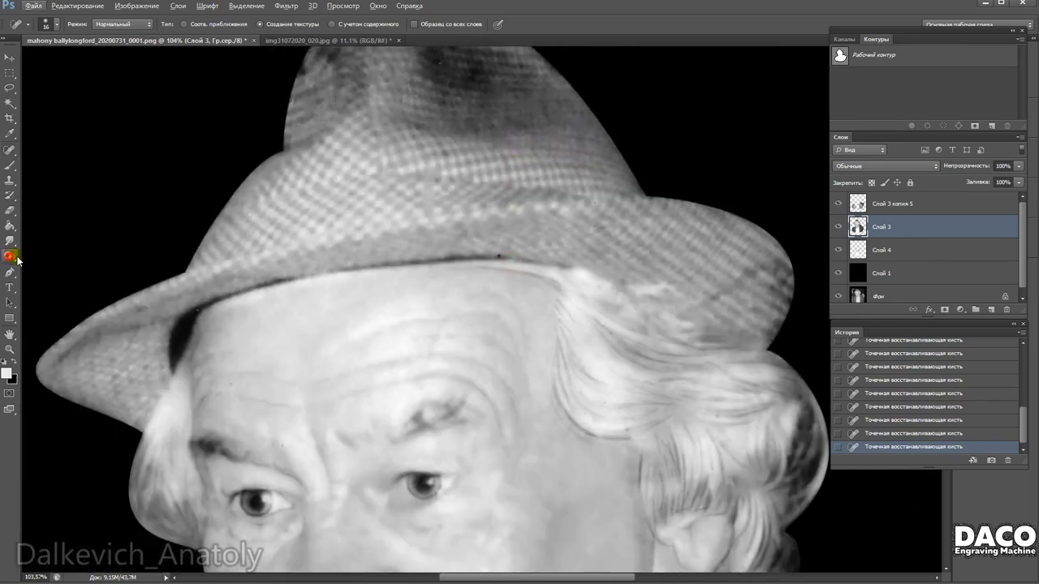
right_click(277, 274)
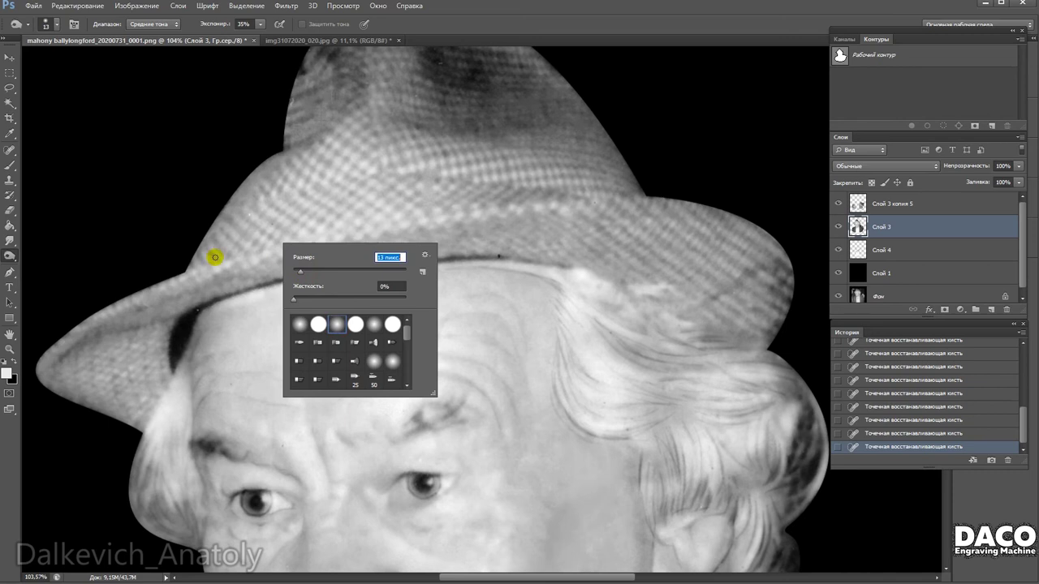
Set the burn brush to 30 px and darken along the hat band.
text(30)
key(Return)
drag(191, 271, 297, 241)
right_click(331, 274)
click(234, 255)
drag(235, 255, 264, 243)
Burn a darker line along the hat band with a 21 px brush, then start a Pen path at the brim edge.
right_click(377, 213)
text(21)
key(Return)
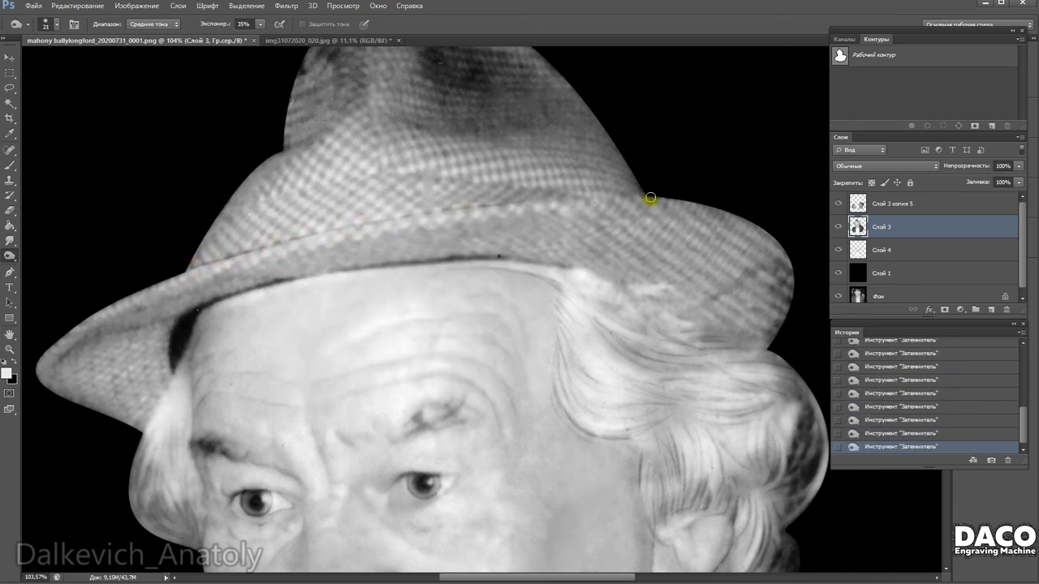
mouse_move(571, 197)
mouse_down()
mouse_move(385, 221)
mouse_move(192, 276)
mouse_up()
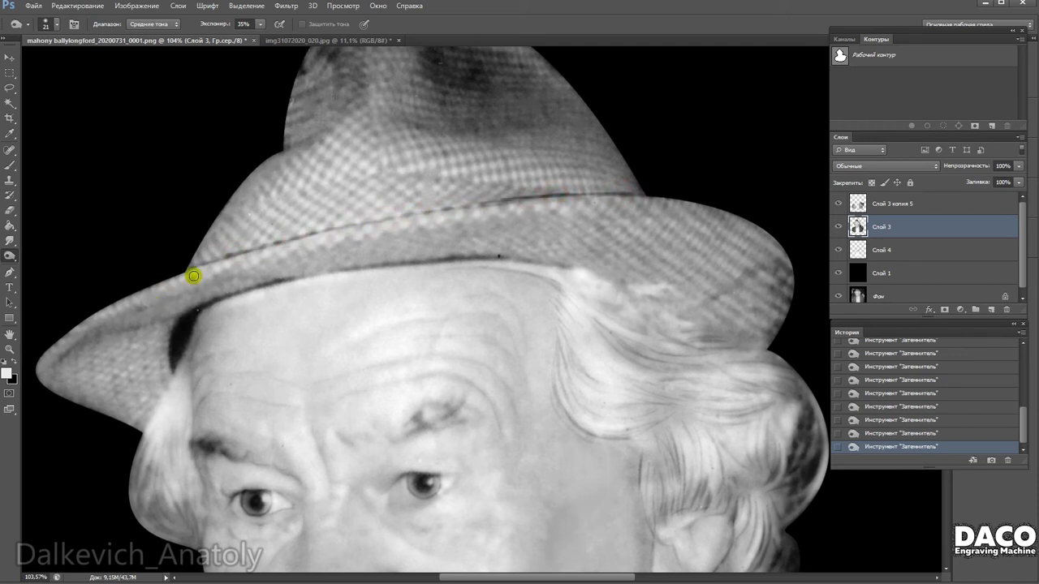
drag(343, 278, 344, 302)
right_click(513, 253)
click(568, 202)
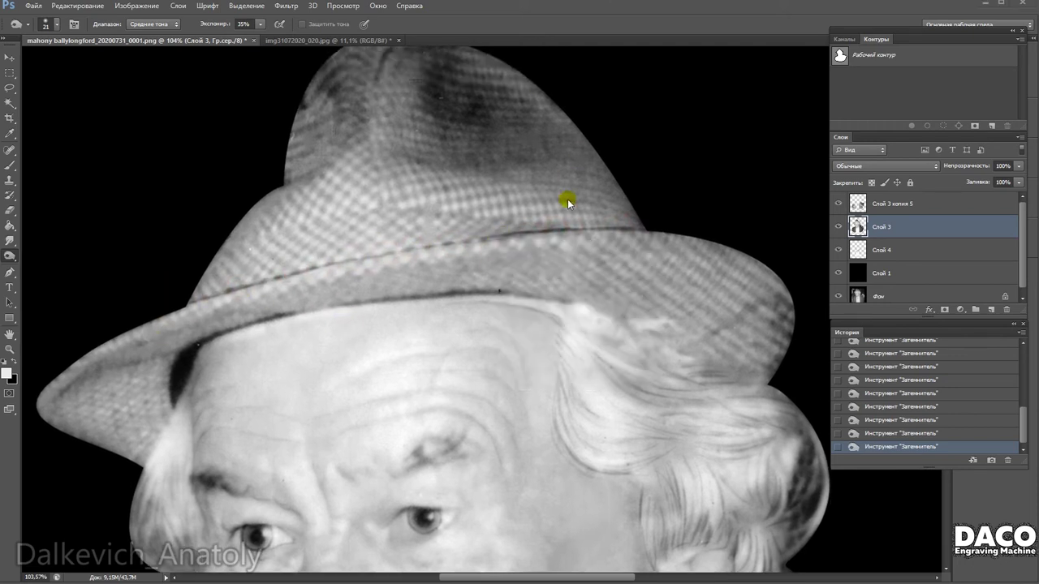
click(11, 276)
click(187, 313)
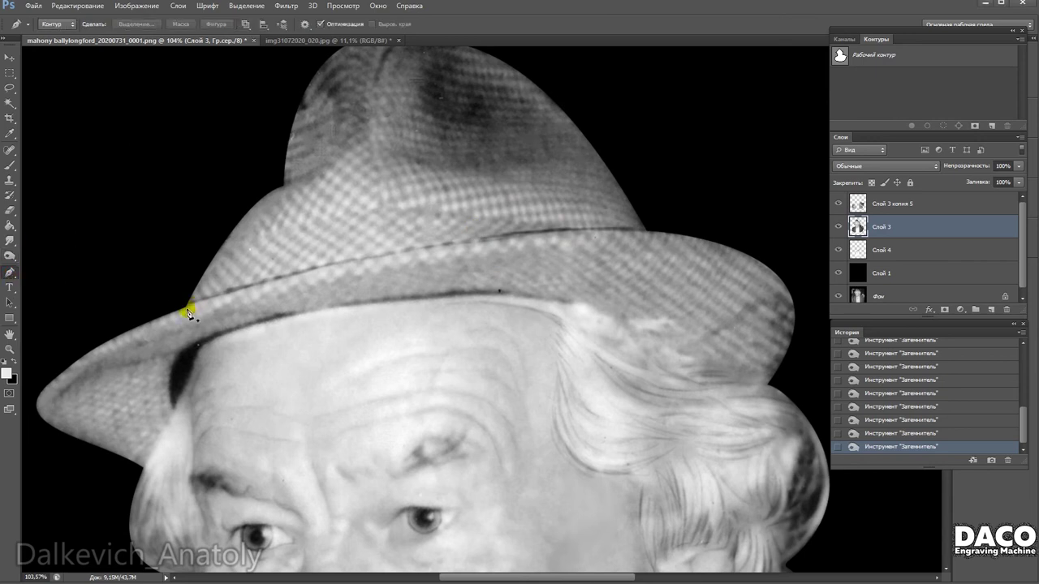
Trace a closed Pen path around the hat crown above the brim and load it as a selection.
click(649, 232)
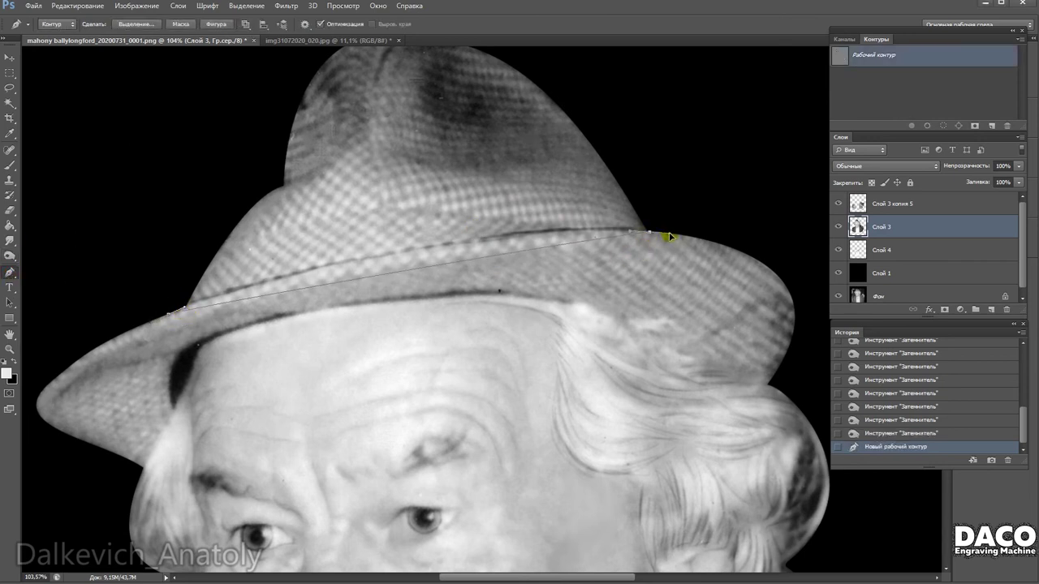
drag(653, 236, 406, 216)
drag(661, 233, 405, 219)
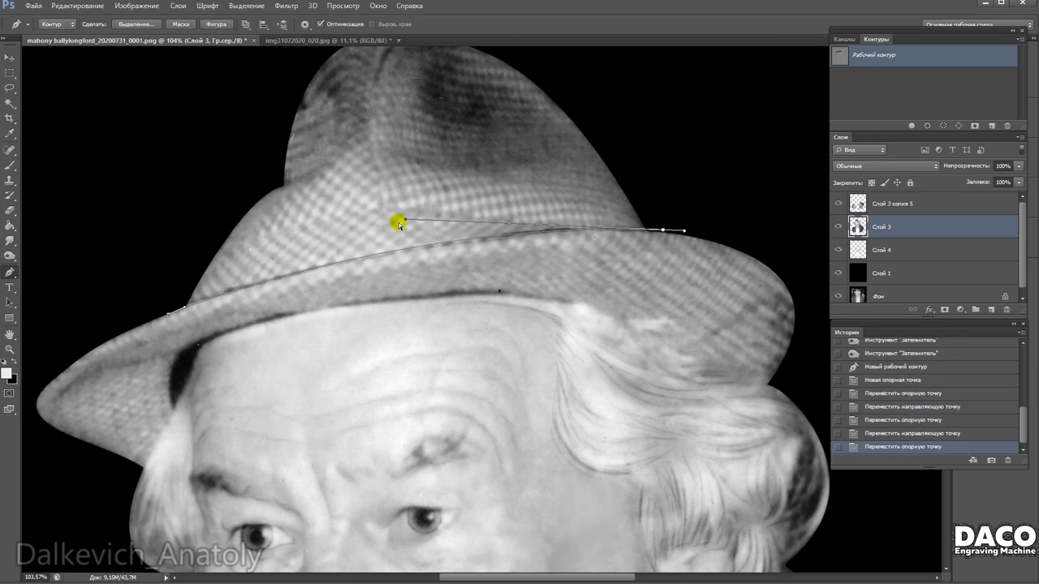
drag(712, 169, 706, 149)
drag(607, 126, 610, 166)
drag(364, 49, 263, 91)
drag(160, 297, 174, 360)
click(171, 354)
key(ctrl+Return)
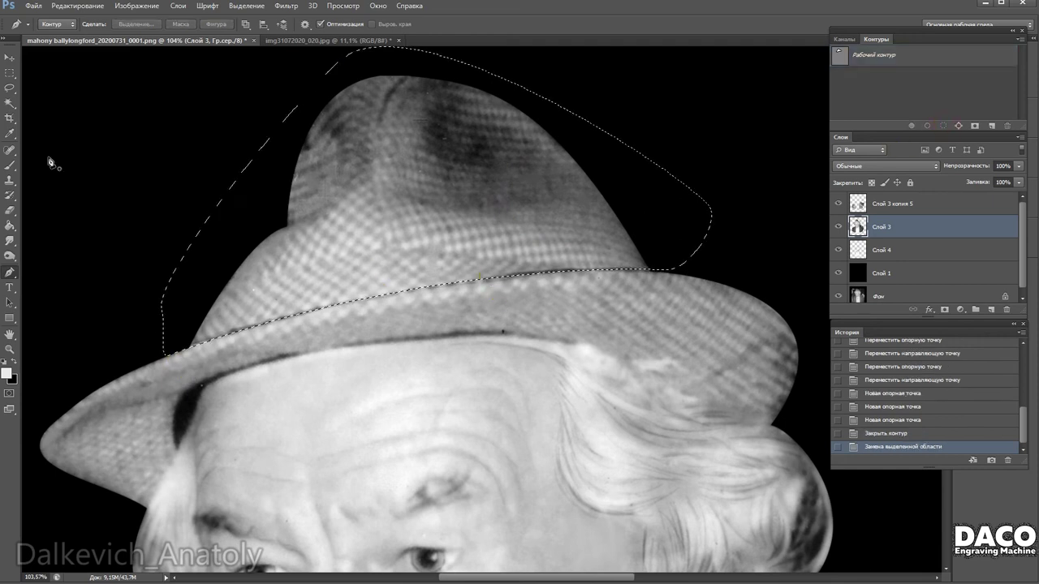
Burn the crown's base along the brim edge inside the selection, then deselect.
click(9, 256)
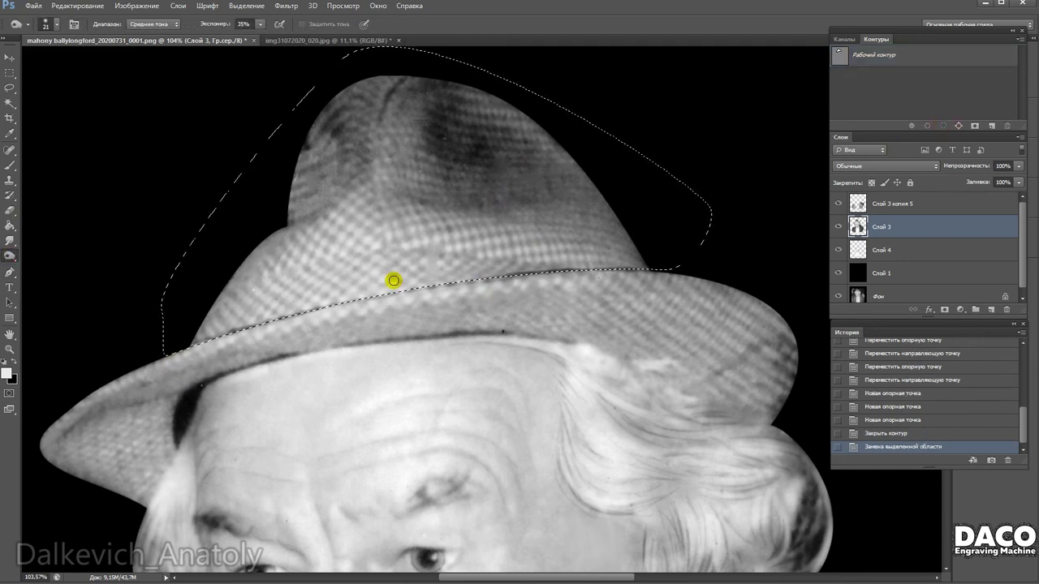
right_click(394, 278)
click(290, 332)
click(216, 348)
click(264, 319)
mouse_move(264, 319)
mouse_down()
mouse_move(591, 285)
mouse_move(463, 283)
mouse_up()
click(398, 331)
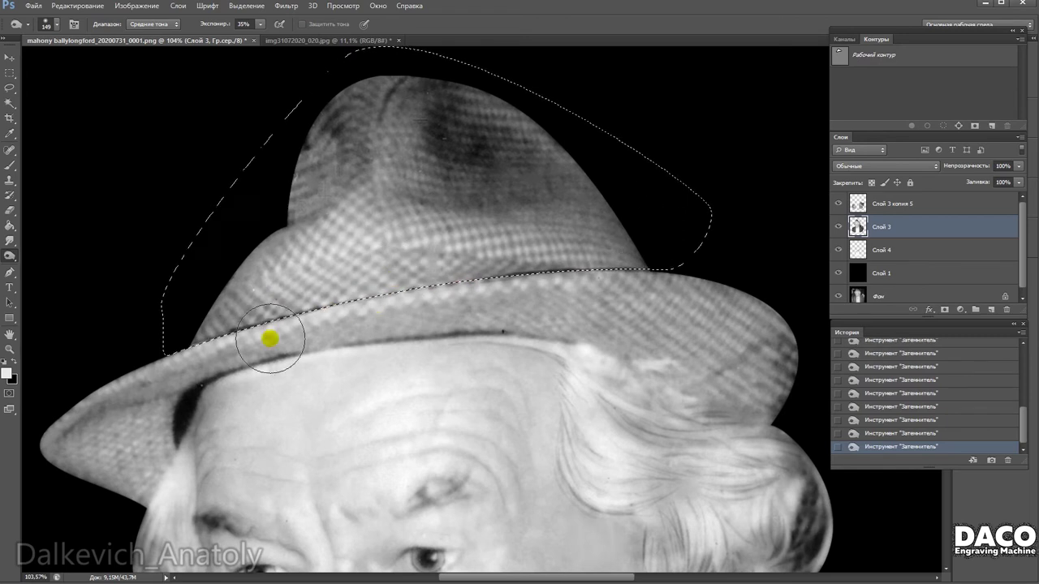
key(ctrl+d)
scroll(358, 388, down, 2)
Start a curved Pen path from the brim tip along the brim's underside.
scroll(360, 406, down, 1)
click(10, 271)
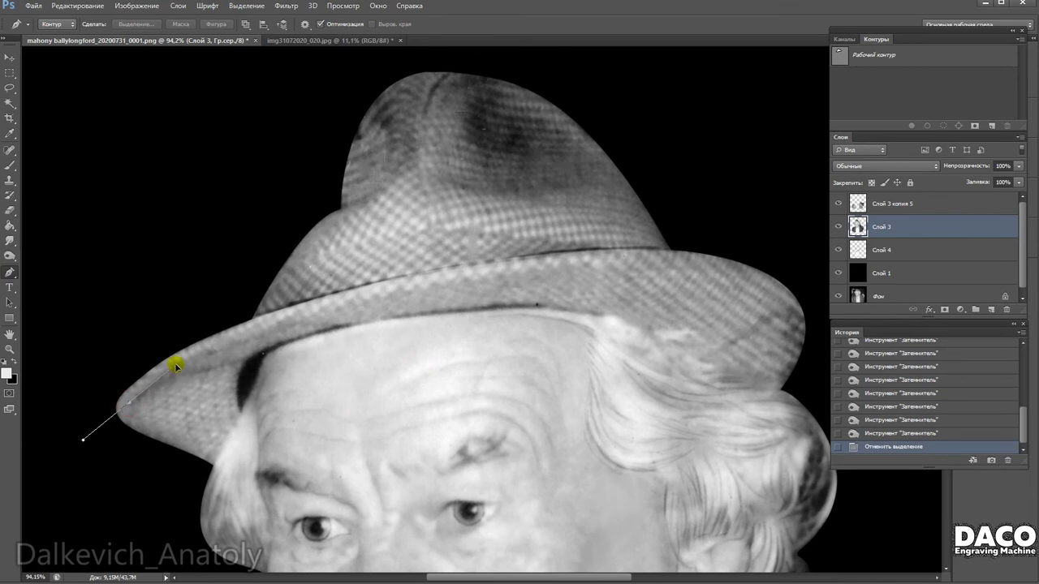
drag(177, 367, 177, 367)
scroll(608, 224, down, 1)
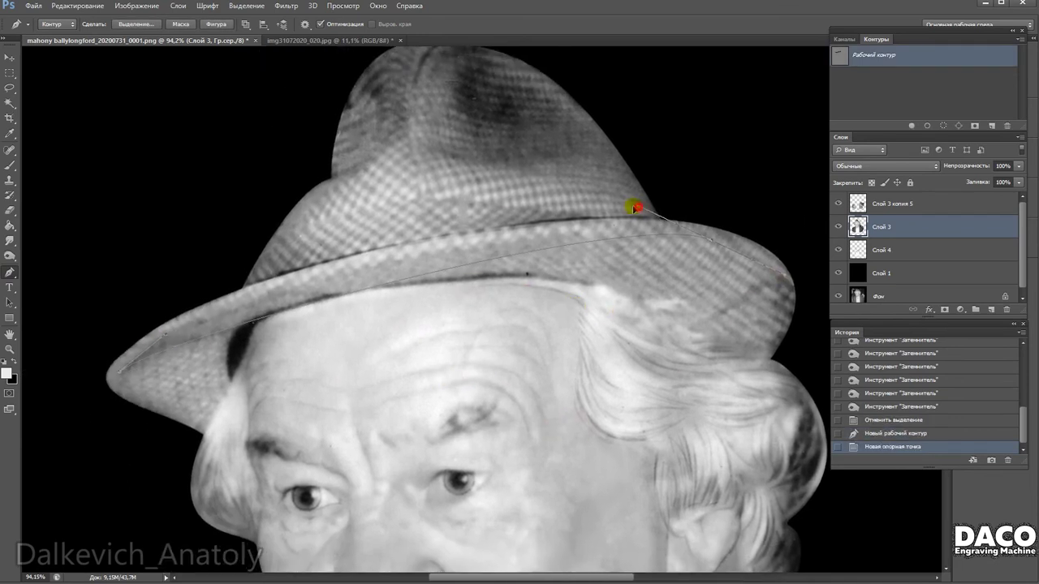
mouse_move(644, 225)
mouse_down()
mouse_move(715, 244)
mouse_move(706, 237)
mouse_up()
drag(169, 336, 186, 301)
mouse_move(503, 189)
mouse_down()
mouse_move(476, 207)
mouse_move(548, 199)
mouse_up()
drag(189, 297, 169, 297)
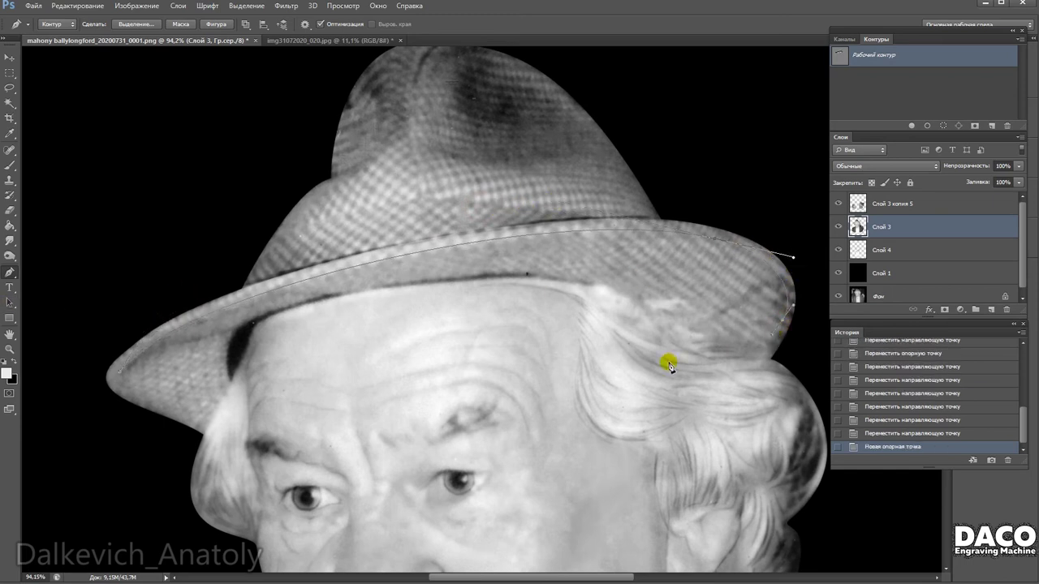
Extend the path around the brim's right edge, close it, and load it as a selection.
drag(758, 353, 666, 354)
drag(790, 351, 792, 286)
mouse_move(560, 77)
mouse_down()
mouse_move(507, 143)
mouse_move(568, 65)
mouse_move(666, 419)
mouse_up()
drag(211, 462, 330, 408)
drag(160, 314, 228, 347)
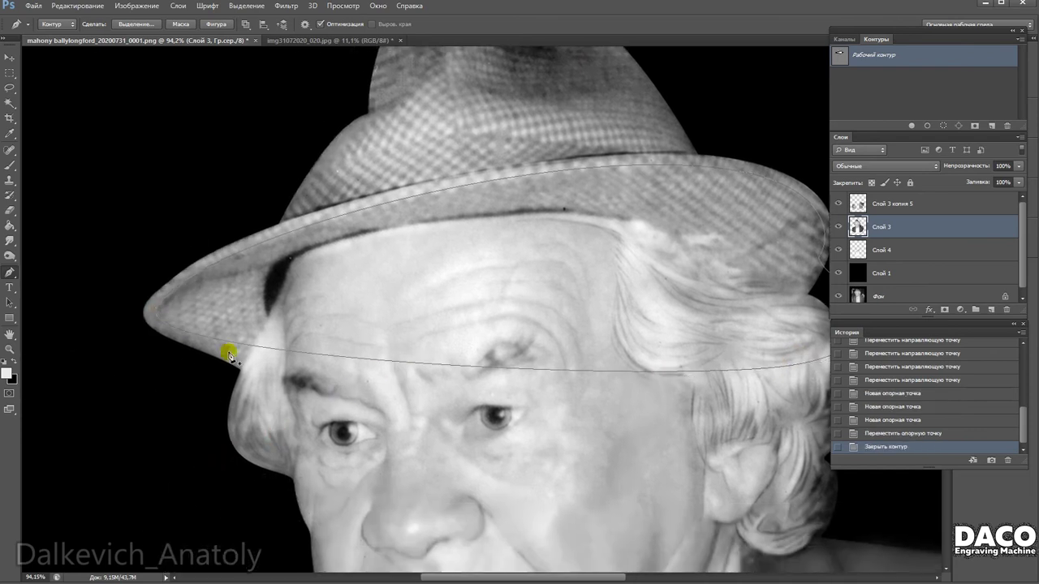
click(942, 125)
Burn the hat brim inside the selection, enlarging the brush to 78 px.
key(o)
right_click(274, 317)
drag(88, 331, 223, 290)
right_click(223, 290)
text(78)
mouse_move(86, 336)
mouse_down()
mouse_move(203, 283)
mouse_move(524, 241)
mouse_move(496, 237)
mouse_up()
Burn the brim's right part with a 101 px brush at 22% exposure, then deselect.
right_click(517, 236)
text(101)
click(260, 24)
drag(276, 38, 262, 39)
mouse_move(384, 239)
mouse_down()
mouse_move(631, 244)
mouse_move(719, 301)
mouse_move(705, 337)
mouse_up()
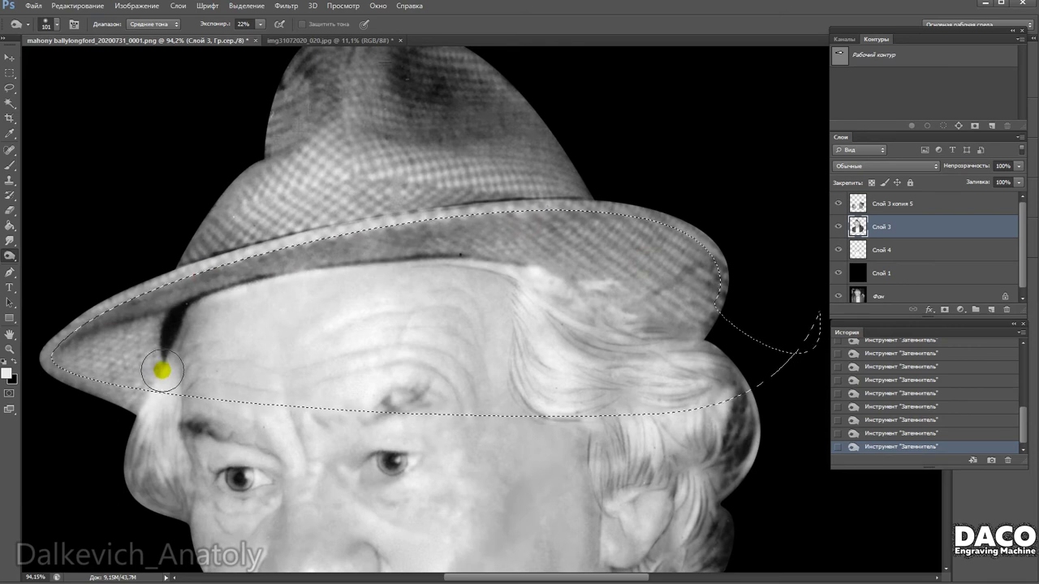
key(ctrl+d)
Lighten the crown's dark patch with the Dodge tool at 15%, using a 72 px brush.
scroll(297, 244, down, 1)
scroll(297, 244, down, 1)
scroll(271, 223, up, 2)
click(10, 256)
click(65, 256)
drag(270, 220, 297, 190)
right_click(352, 205)
drag(422, 222, 398, 222)
key(Return)
mouse_move(260, 203)
mouse_down()
mouse_move(376, 177)
mouse_move(406, 195)
mouse_up()
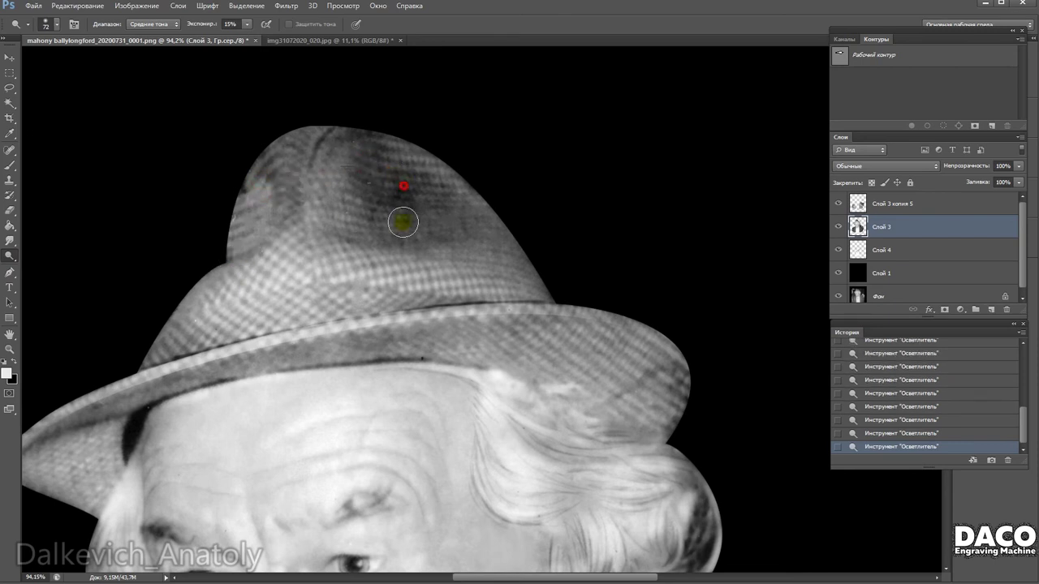
Dodge the dark patches on the hat crown at 15% exposure, resizing the brush as needed.
right_click(406, 218)
drag(495, 243, 507, 243)
key(Return)
drag(417, 213, 456, 200)
drag(365, 150, 394, 195)
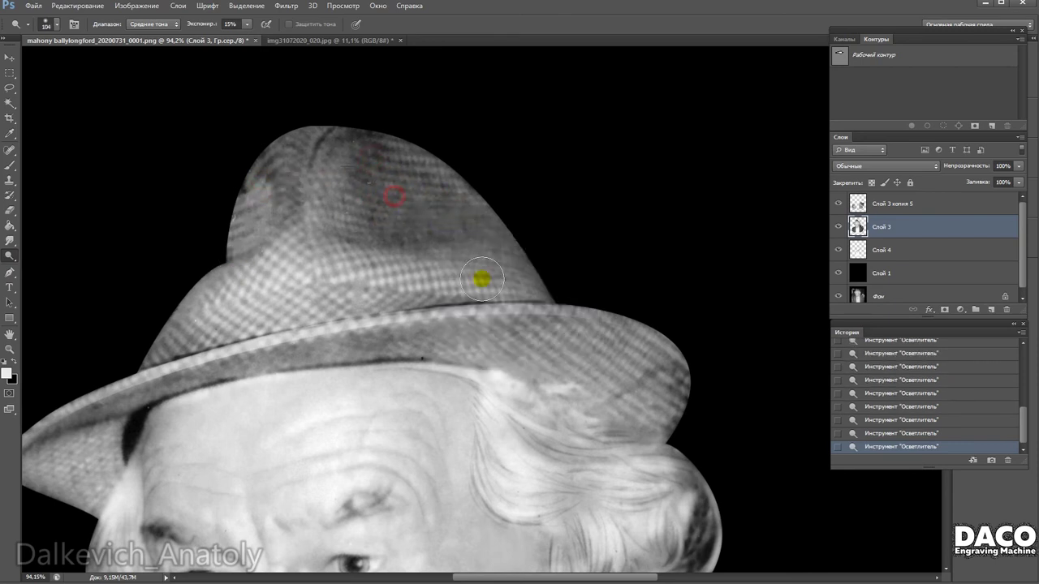
right_click(372, 217)
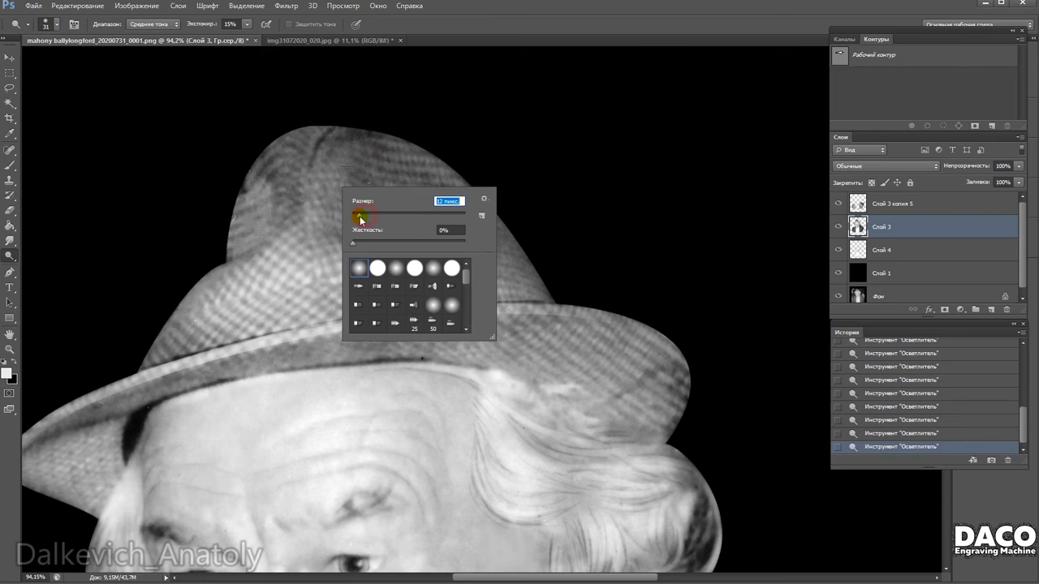
drag(311, 130, 301, 232)
right_click(359, 204)
key(Return)
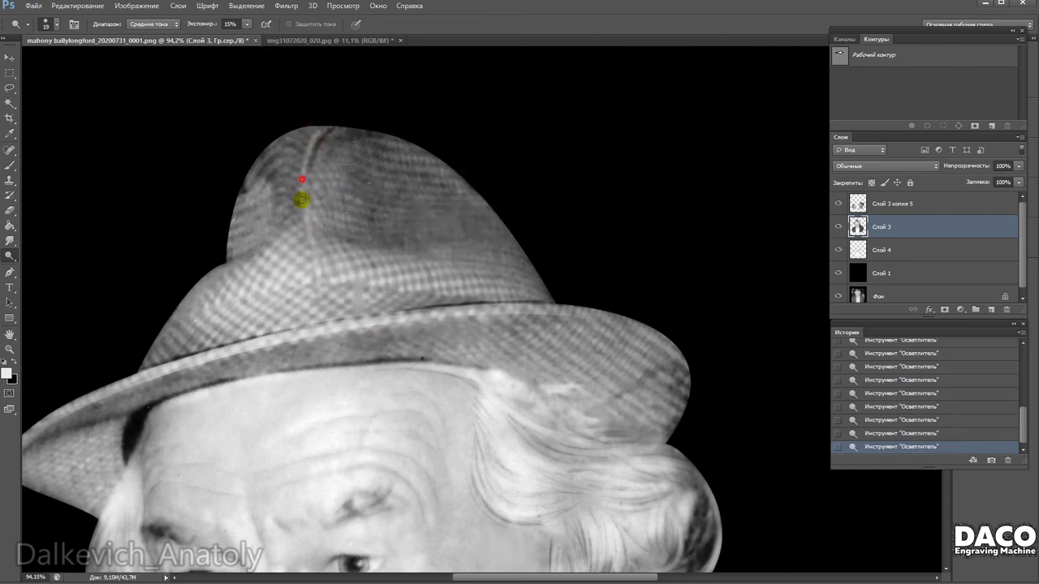
Lighten the remaining dark streaks and spots across the crown with a slightly larger brush.
click(335, 285)
right_click(390, 224)
key(Return)
right_click(345, 177)
key(Return)
right_click(353, 168)
key(Return)
drag(343, 225, 390, 176)
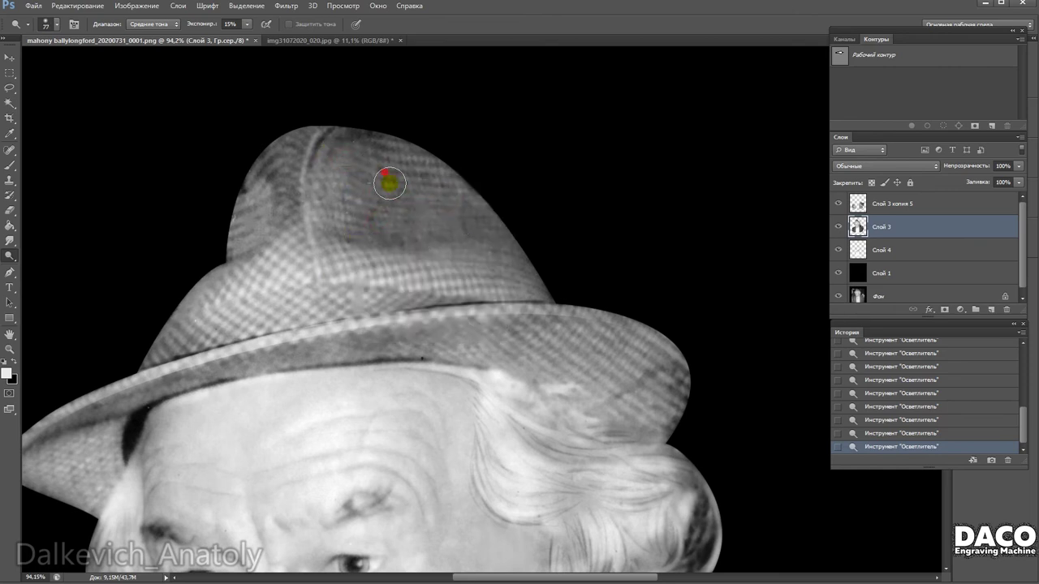
click(273, 162)
Zoom out to show the brim and face, then lasso the whole hat.
mouse_move(380, 301)
mouse_down()
mouse_move(428, 250)
mouse_move(447, 255)
mouse_move(423, 306)
mouse_up()
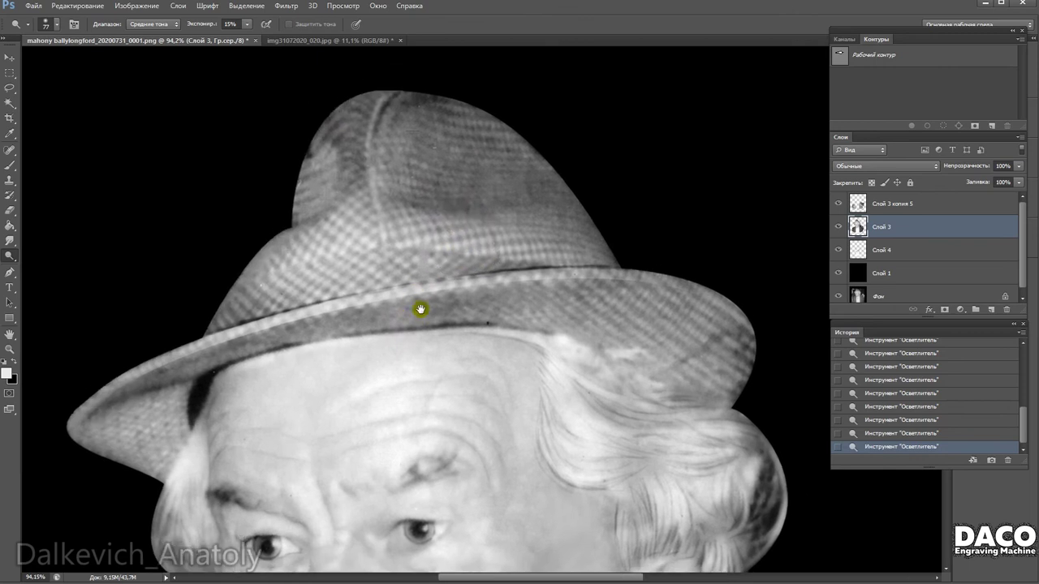
scroll(408, 338, down, 2)
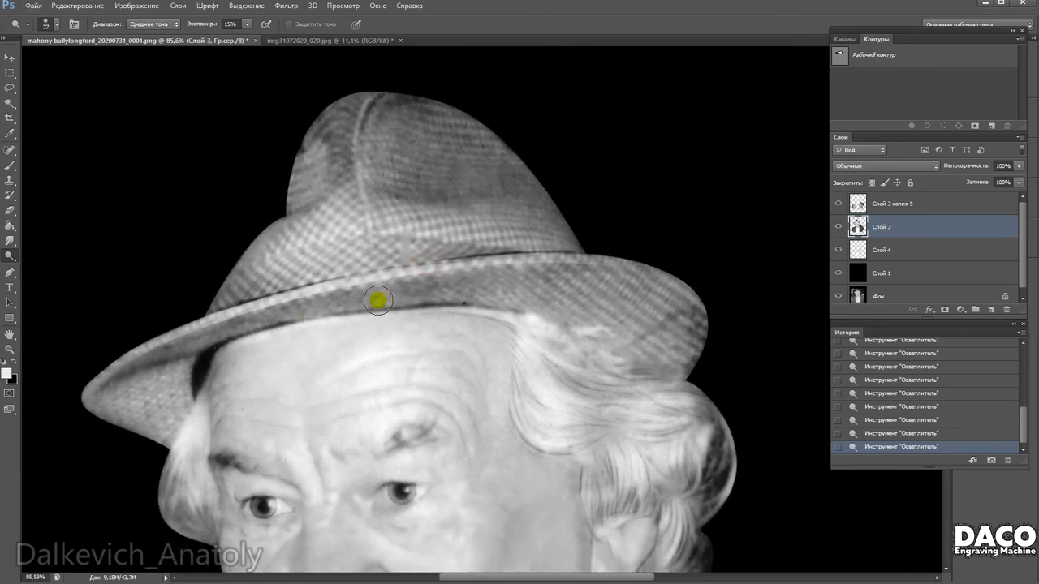
click(9, 90)
mouse_move(160, 460)
mouse_down()
mouse_move(103, 262)
mouse_move(129, 451)
mouse_up()
Paste the hat in place on its own layer with Inner Glow: opacity 100, choke 4, size 10.
key(ctrl+c)
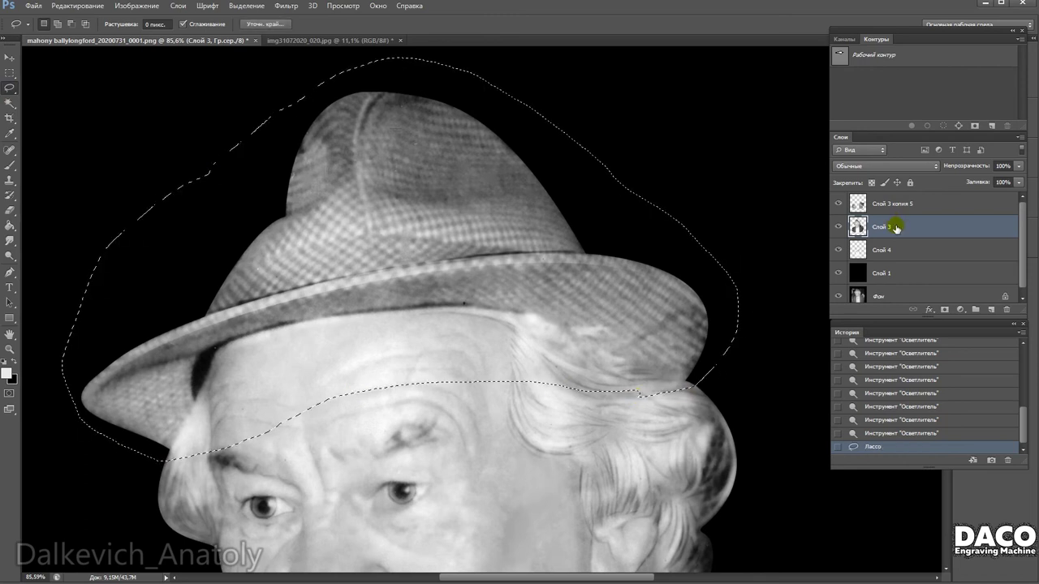
key(ctrl+shift+v)
click(929, 309)
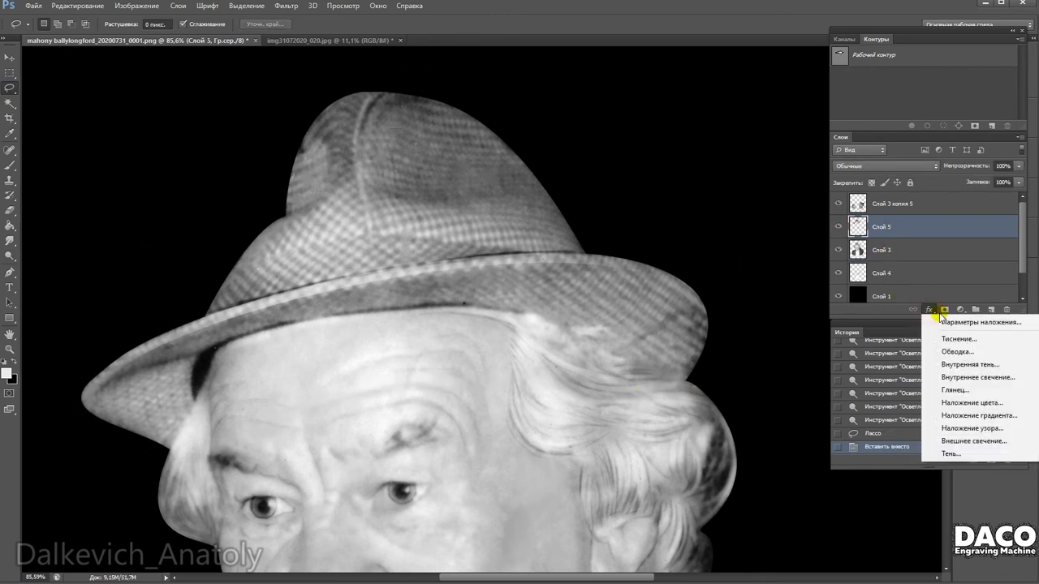
click(970, 391)
drag(669, 172, 383, 313)
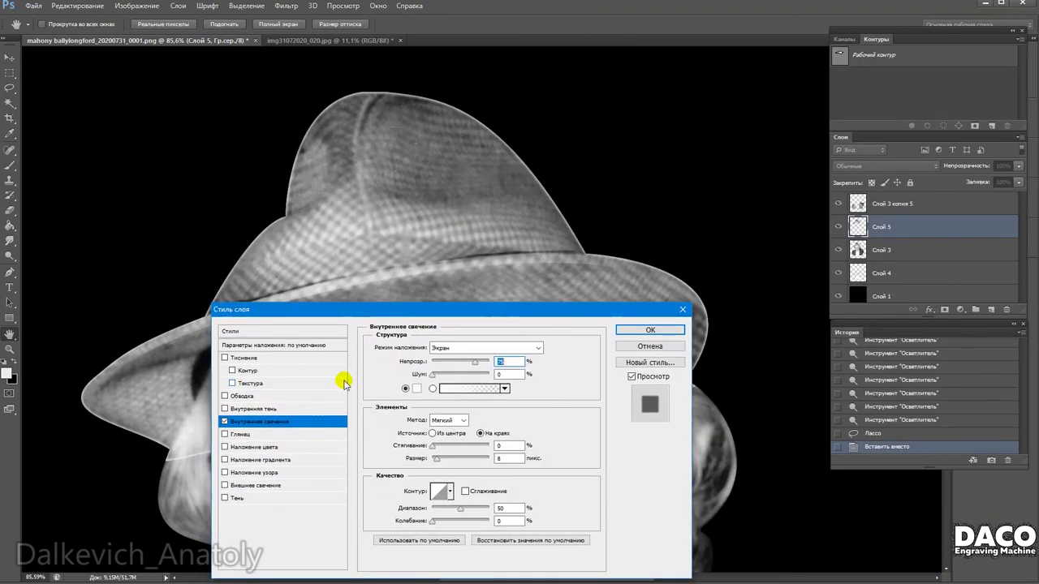
drag(475, 362, 488, 362)
click(435, 445)
drag(436, 448, 438, 462)
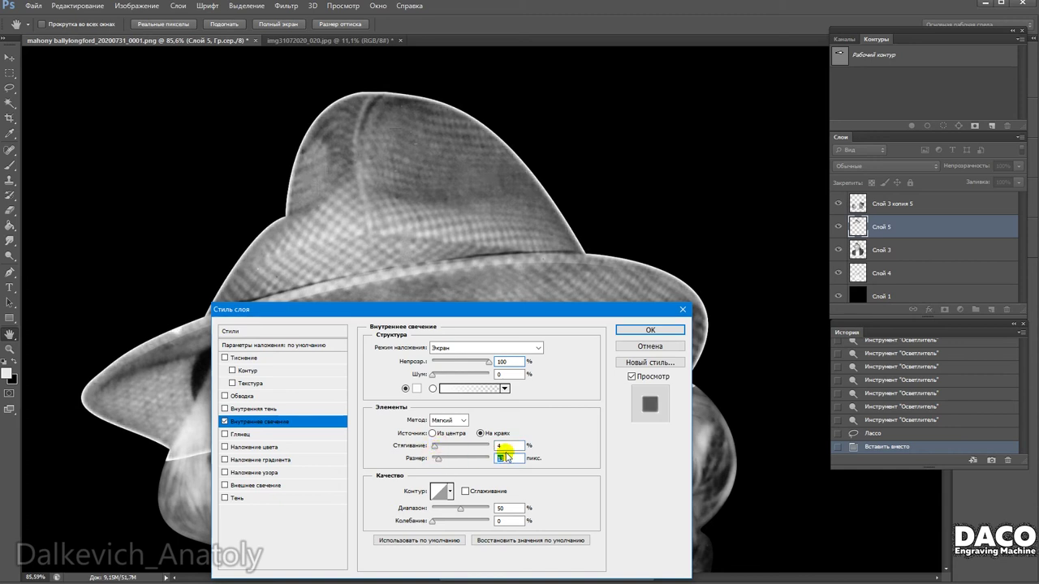
click(649, 330)
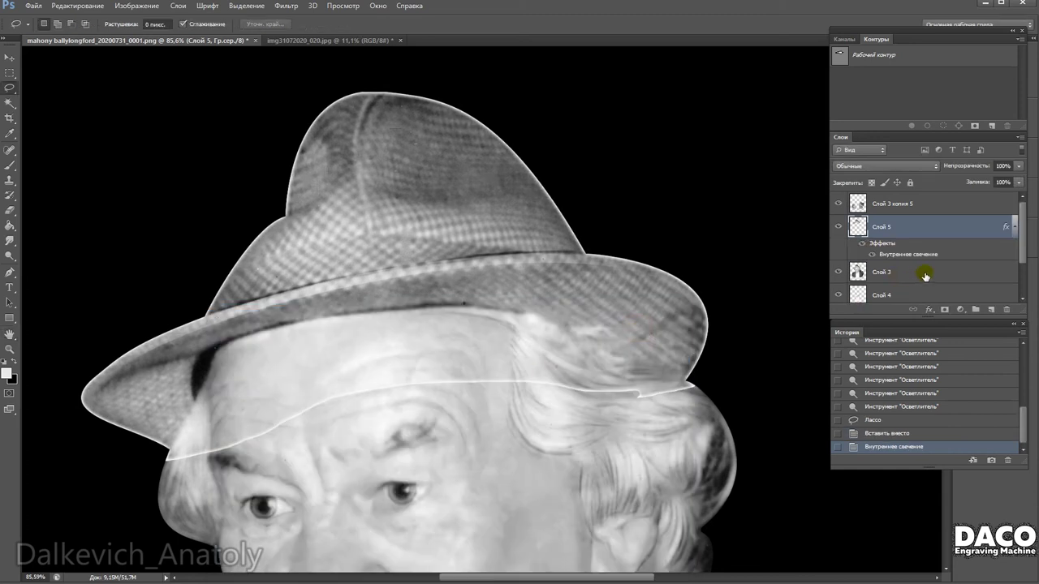
Add an empty Слой 6 above Слой 3, link it with Слой 5 and merge them to bake the glow.
click(925, 275)
click(991, 309)
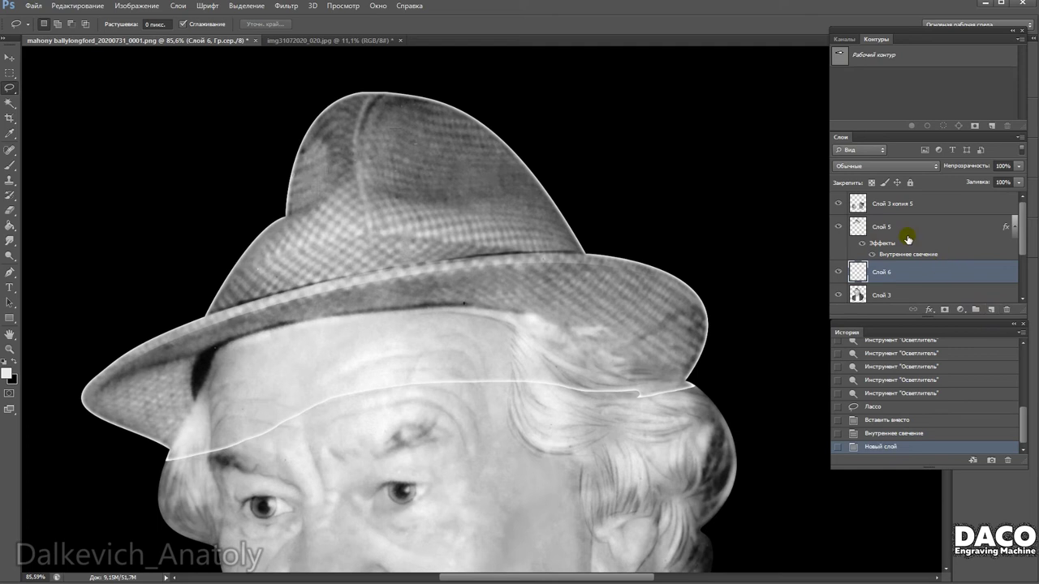
ctrl+click(892, 236)
right_click(897, 272)
click(886, 300)
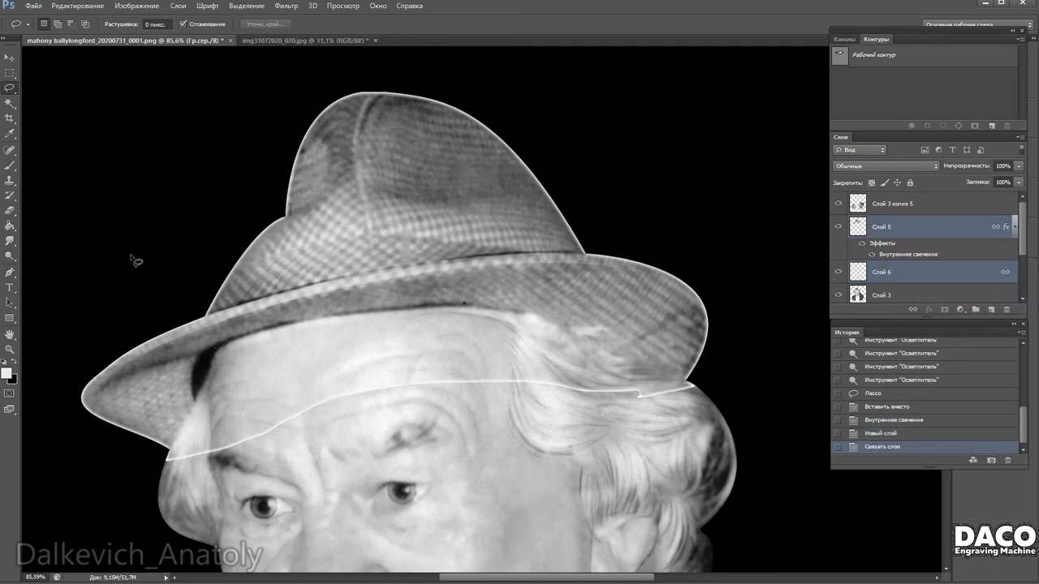
right_click(915, 271)
click(942, 400)
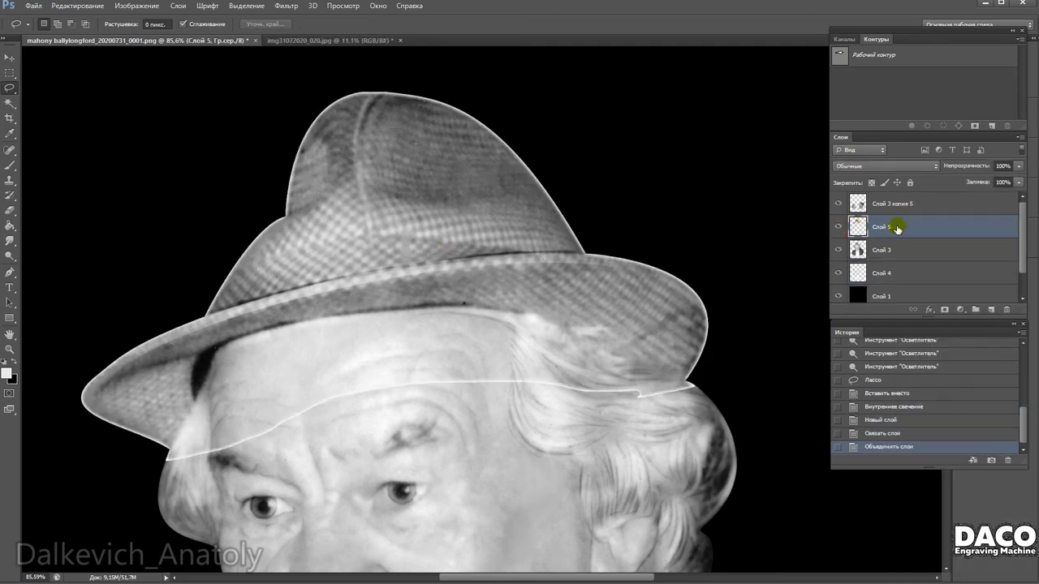
click(10, 212)
right_click(326, 400)
Erase the white glow outline across the forehead and merge the hat layer into Слой 3.
click(174, 475)
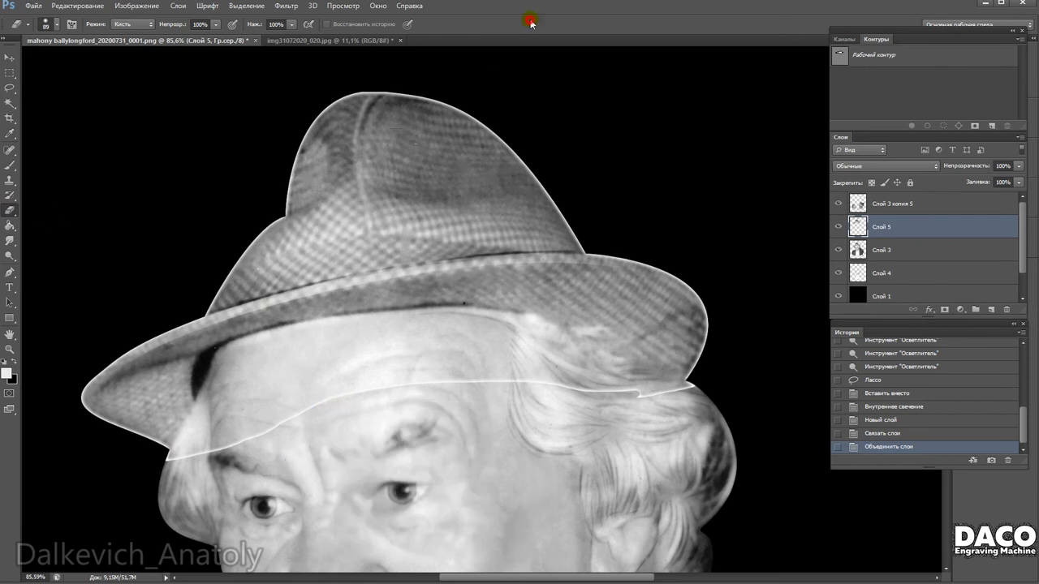
shift+click(406, 378)
drag(405, 378, 695, 399)
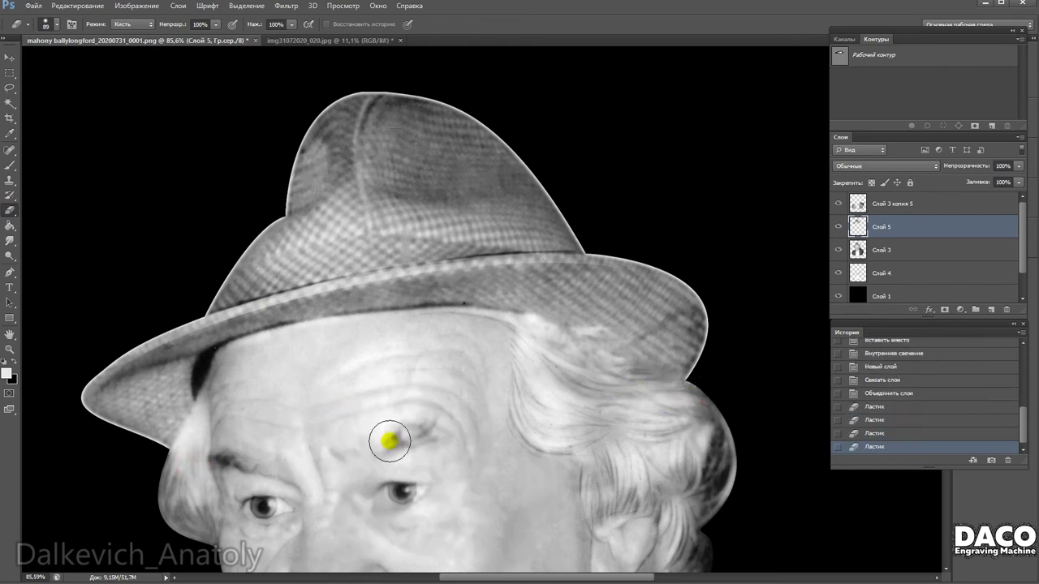
scroll(435, 454, down, 3)
scroll(334, 346, up, 1)
right_click(888, 261)
click(884, 419)
Lighten the upper edge of the brim with the Dodge tool at 26% and a 31 px brush.
drag(646, 309, 596, 248)
key(o)
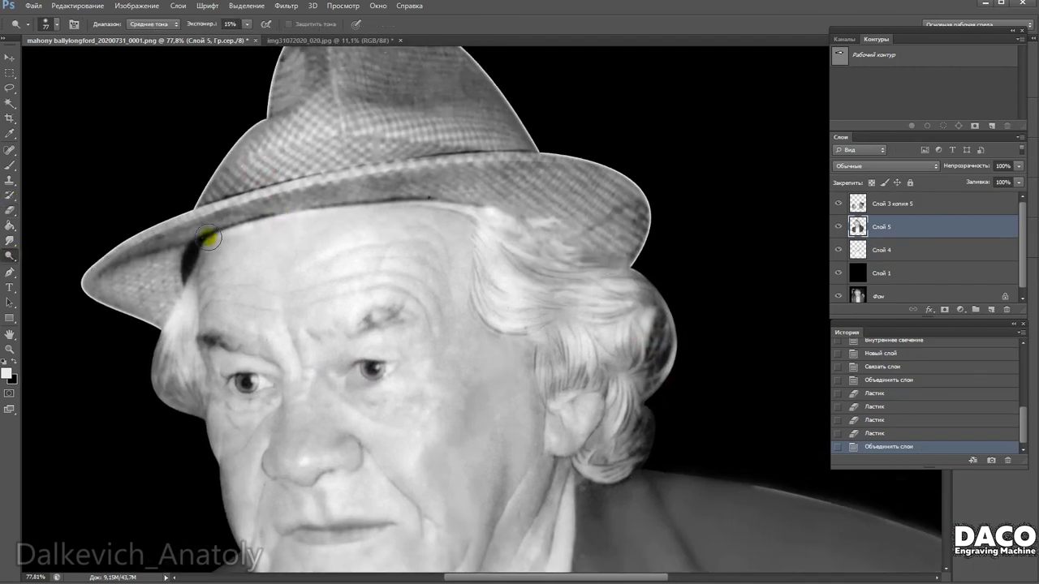
right_click(200, 243)
drag(240, 265, 228, 270)
drag(250, 27, 260, 39)
mouse_move(153, 227)
mouse_down()
mouse_move(293, 197)
mouse_move(317, 179)
mouse_up()
right_click(487, 195)
drag(506, 221, 503, 226)
drag(332, 178, 517, 156)
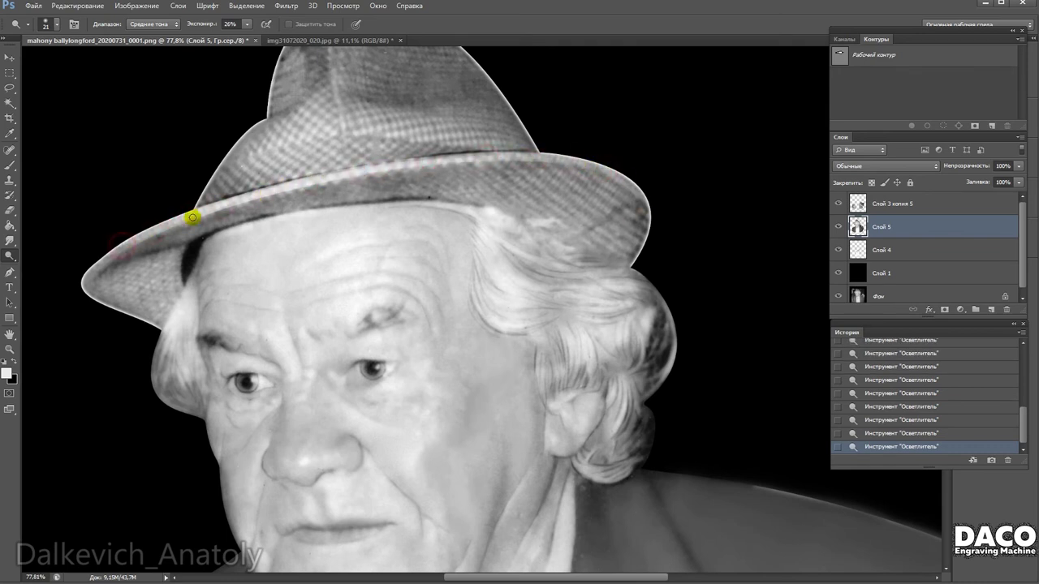
Zoom in on the eye and set the Dodge brush to 20 px after trying 14, 16 and 12 px.
scroll(357, 309, down, 3)
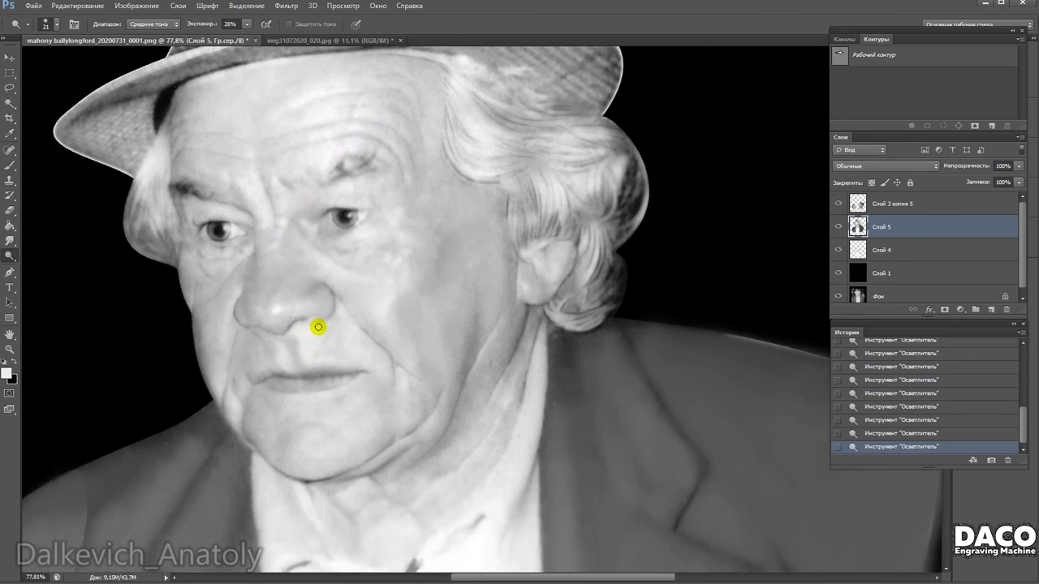
mouse_move(317, 324)
mouse_down()
mouse_move(337, 262)
mouse_move(359, 422)
mouse_up()
scroll(348, 289, up, 3)
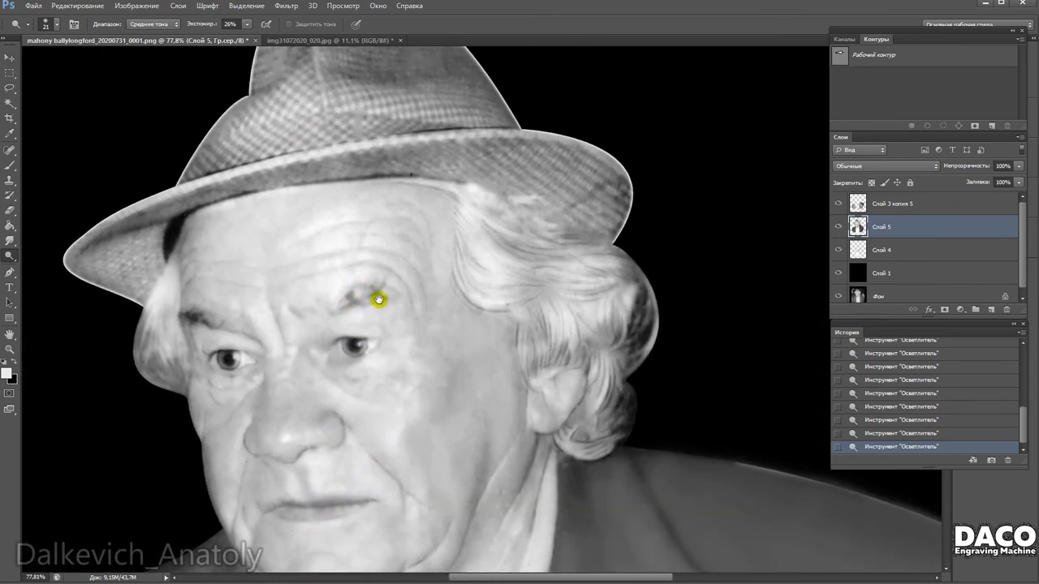
scroll(364, 278, up, 3)
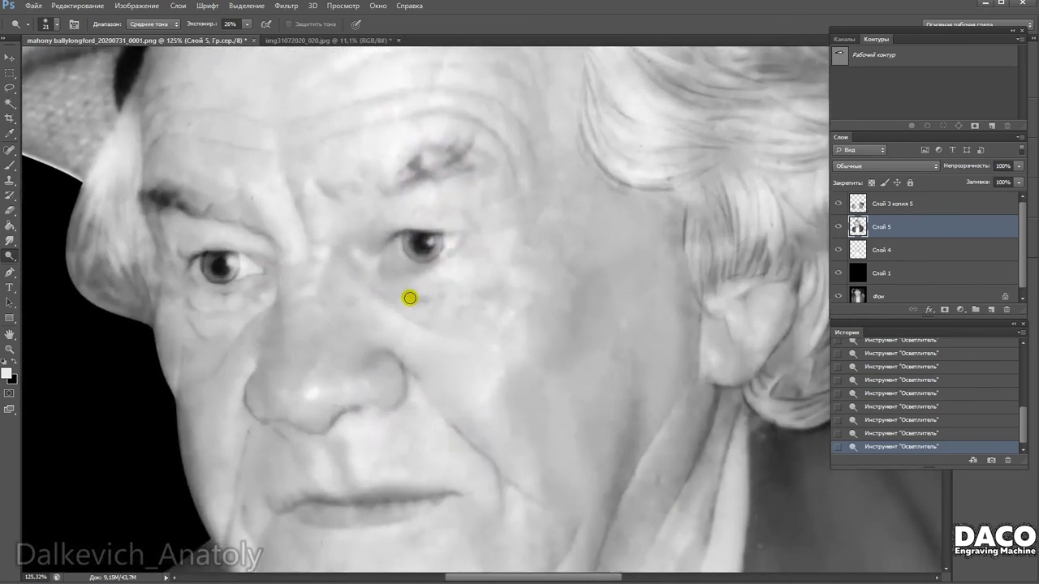
right_click(419, 287)
drag(440, 285, 436, 285)
click(505, 124)
scroll(382, 227, up, 2)
right_click(410, 267)
drag(442, 306, 455, 290)
click(411, 278)
right_click(401, 244)
click(402, 267)
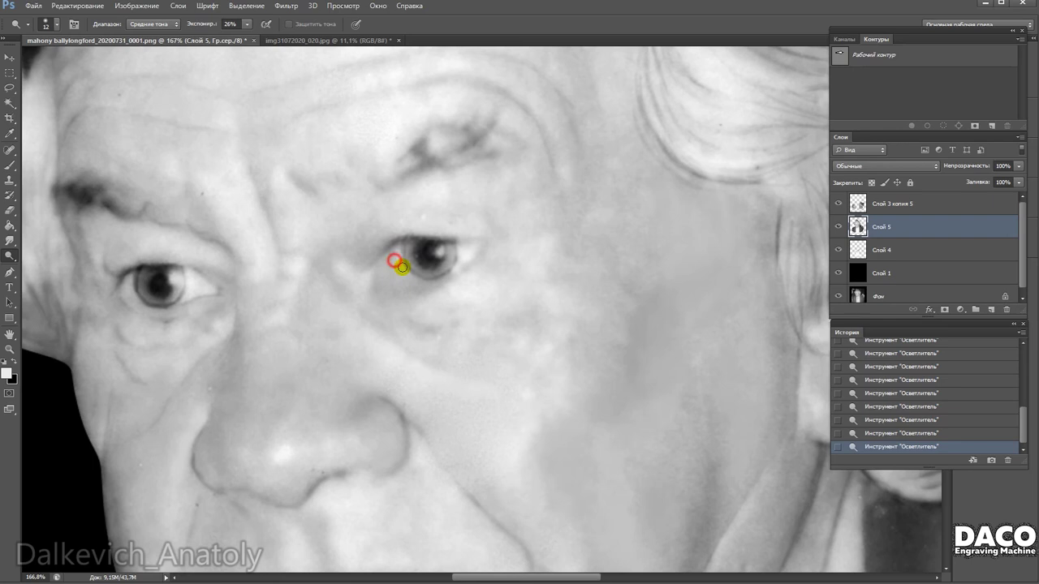
right_click(401, 270)
click(395, 265)
scroll(412, 285, down, 1)
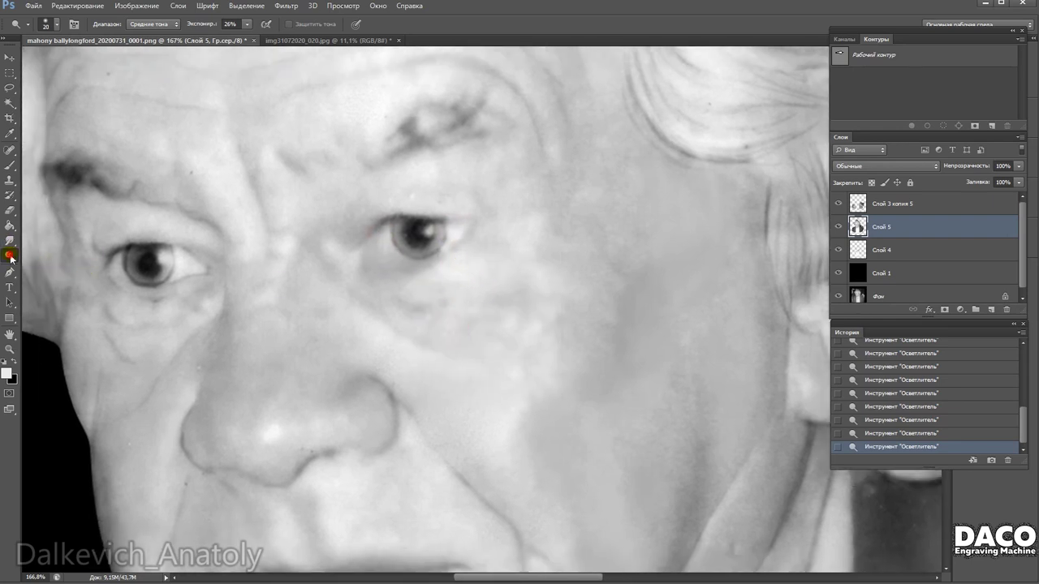
Switch to the Burn tool with a 22 px brush and darken the skin near the eye and below its inner corner.
click(49, 269)
right_click(395, 274)
drag(406, 282, 411, 281)
click(378, 234)
mouse_move(393, 220)
mouse_down()
mouse_move(436, 221)
mouse_move(445, 237)
mouse_up()
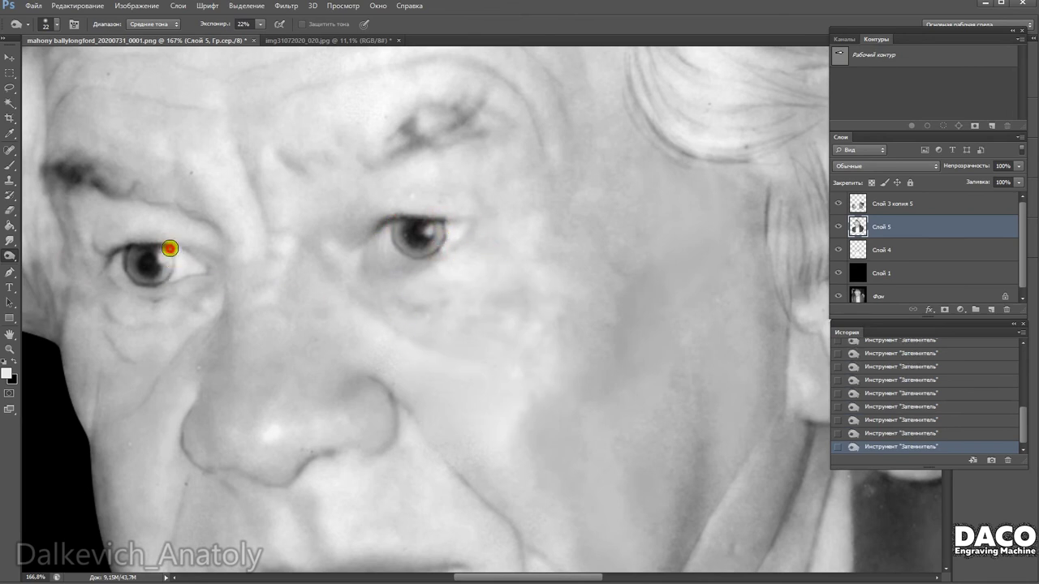
scroll(387, 262, down, 2)
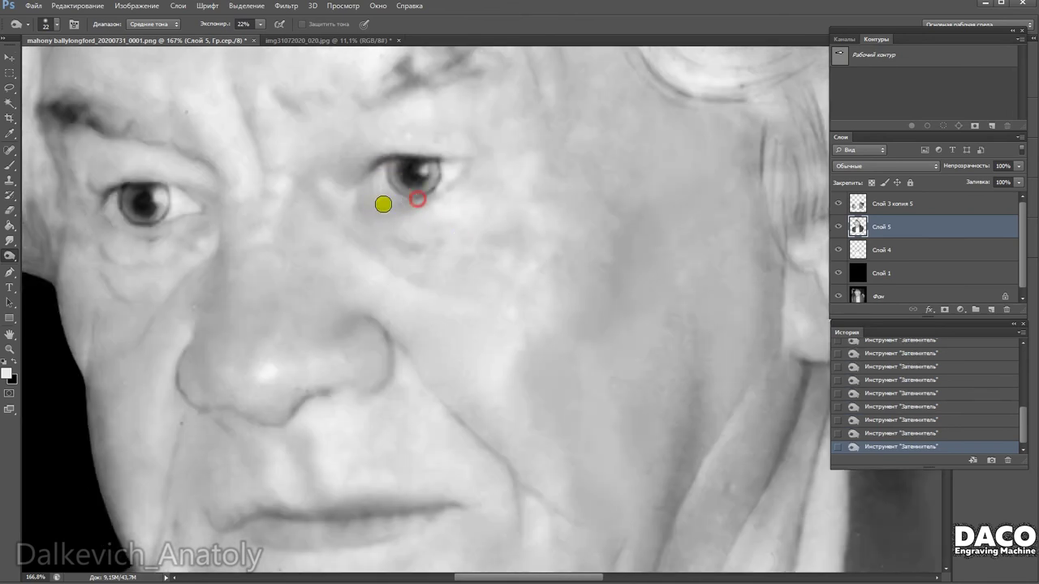
drag(364, 167, 366, 242)
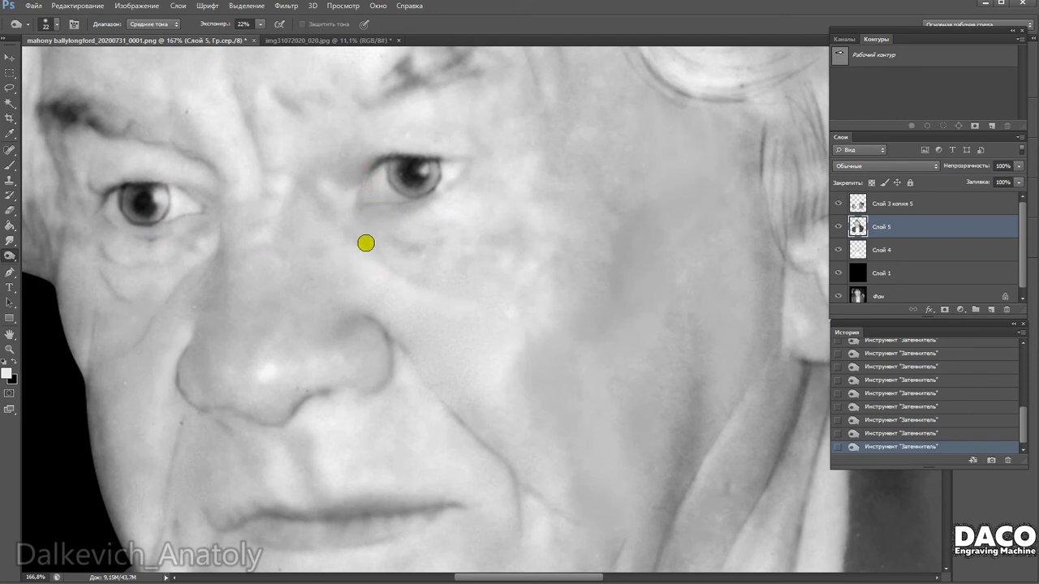
Shrink the burn brush, trying 19 px and 9 px before settling on 13 px.
scroll(399, 149, down, 3)
scroll(450, 202, up, 3)
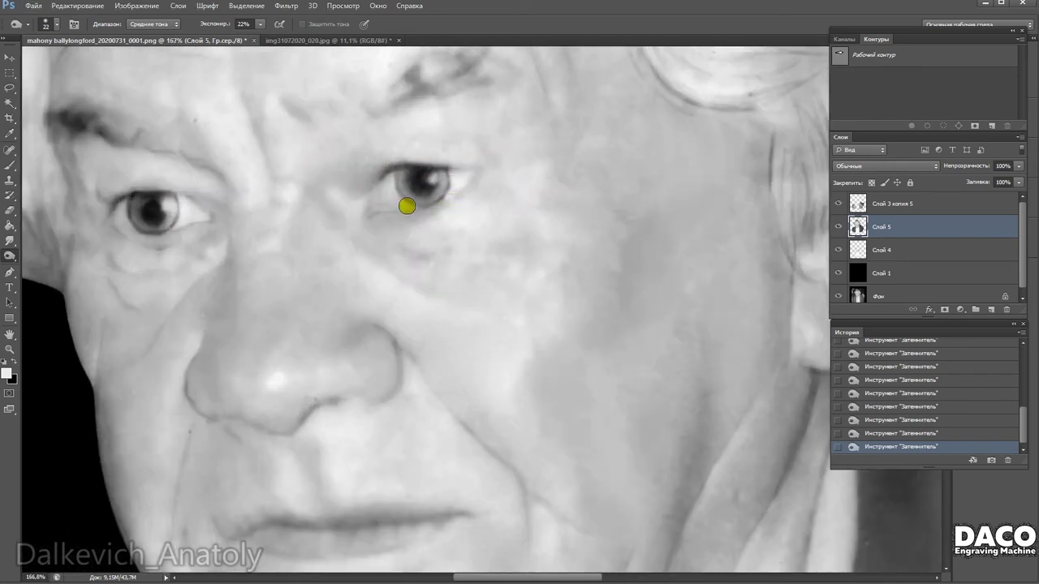
right_click(416, 208)
key(Return)
mouse_move(454, 230)
mouse_down()
mouse_move(459, 189)
mouse_move(478, 186)
mouse_move(364, 202)
mouse_move(372, 208)
mouse_up()
right_click(406, 213)
text(9)
key(Return)
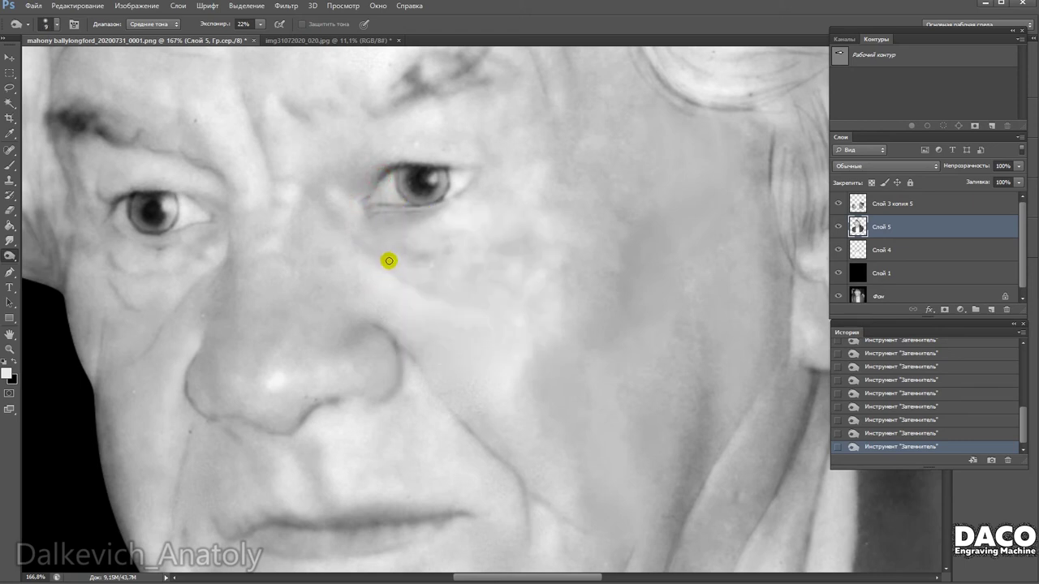
right_click(403, 227)
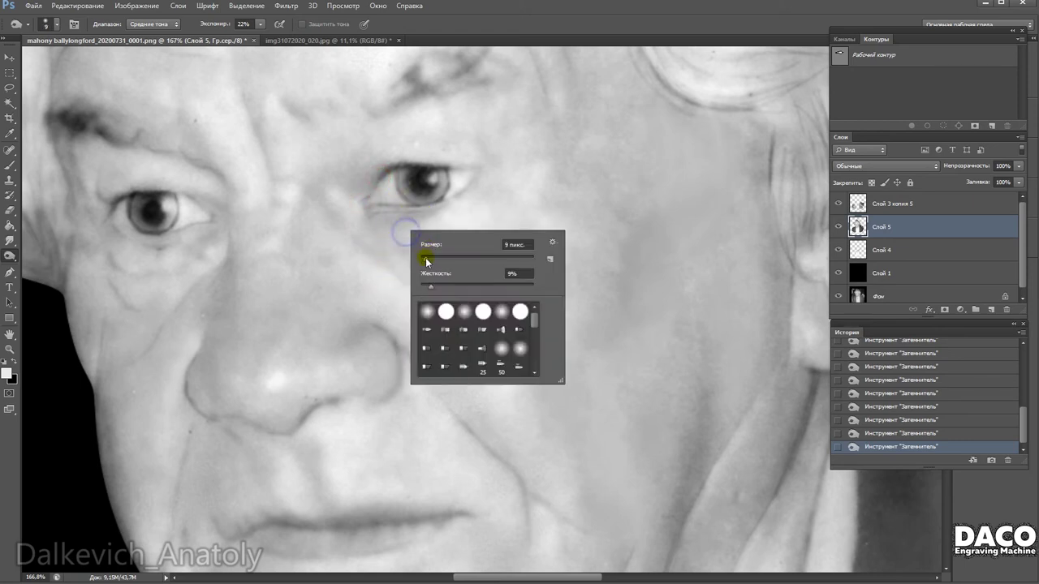
drag(427, 258, 429, 259)
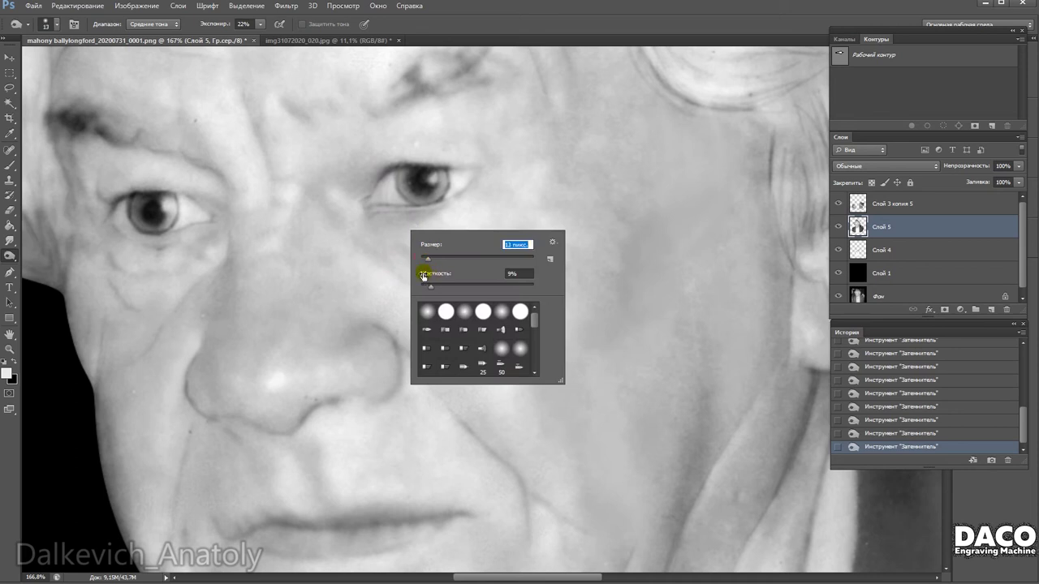
click(497, 19)
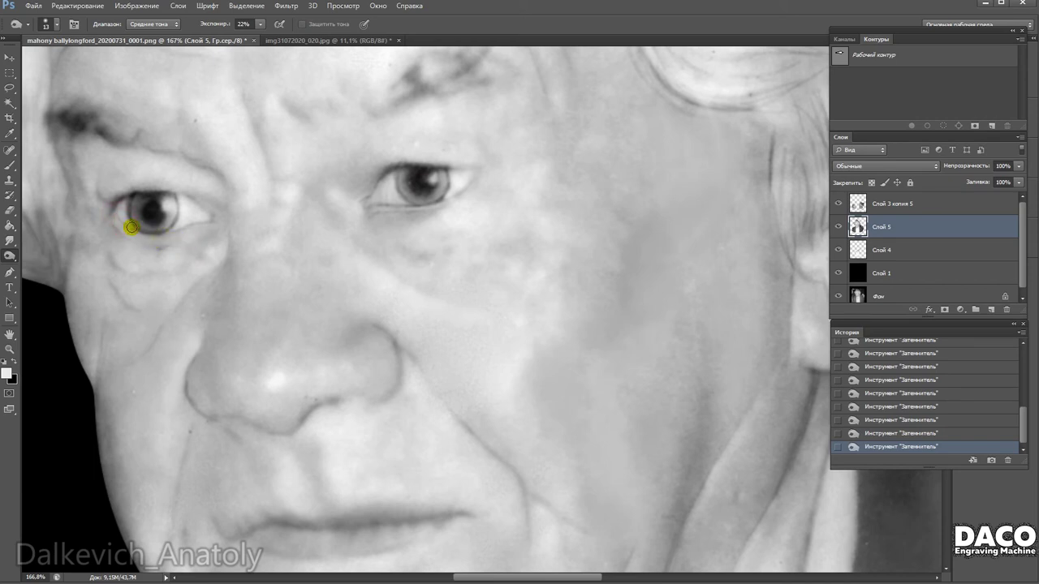
Darken both eye corners, a spot under the right eye and the left nose edge down to the nostril.
drag(185, 197, 226, 207)
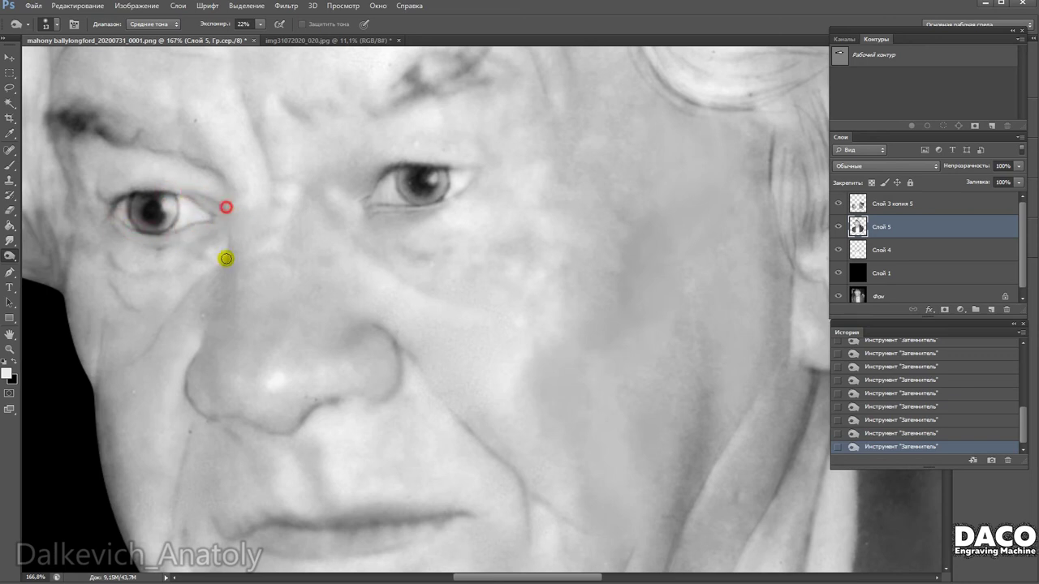
drag(372, 212, 358, 201)
mouse_move(420, 231)
mouse_down()
mouse_move(428, 217)
mouse_move(461, 280)
mouse_up()
mouse_move(446, 387)
mouse_down()
mouse_move(511, 301)
mouse_move(460, 338)
mouse_up()
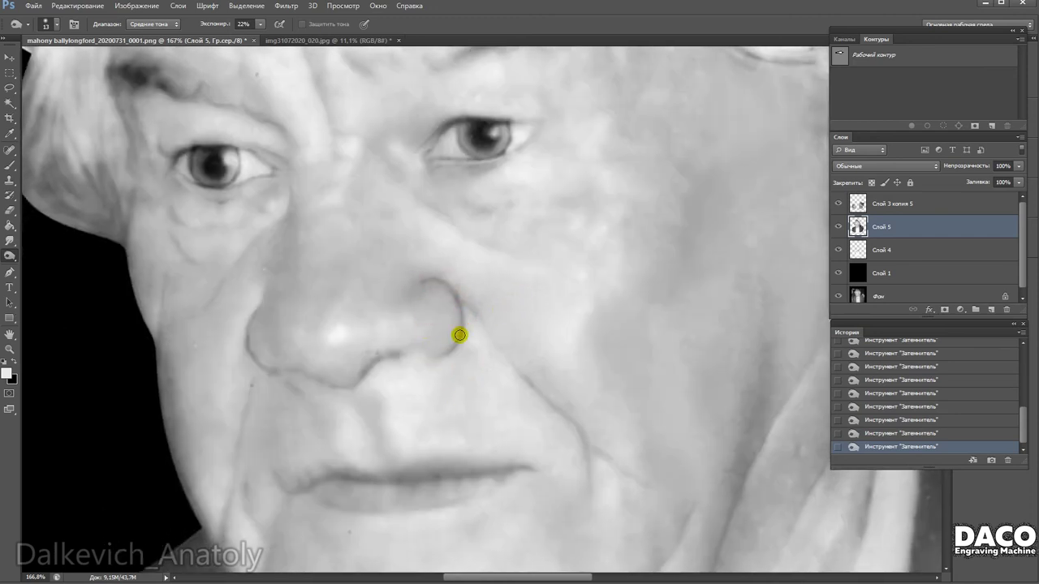
scroll(273, 206, down, 3)
drag(253, 210, 263, 241)
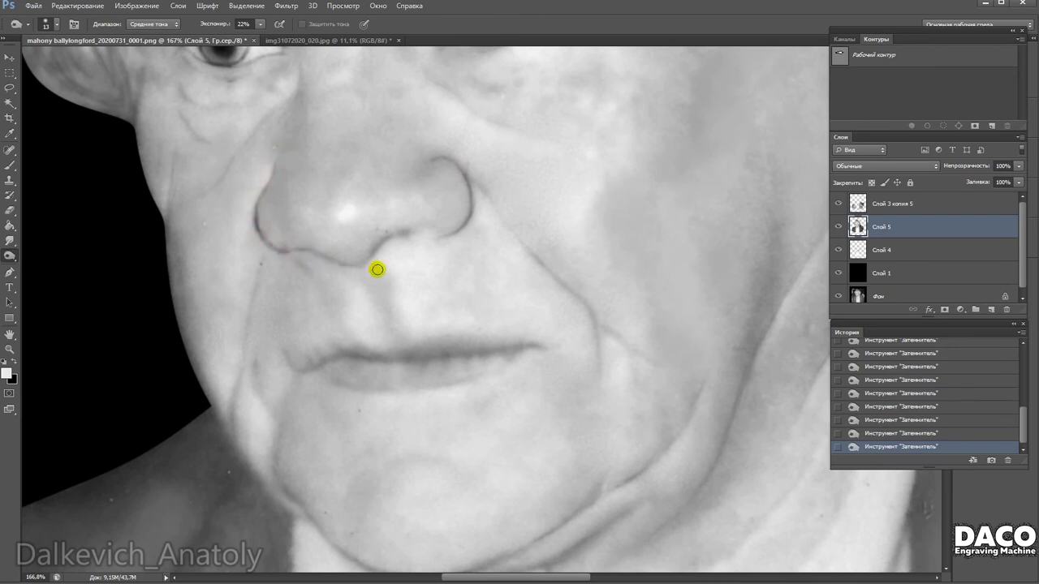
scroll(399, 255, up, 2)
drag(280, 289, 301, 329)
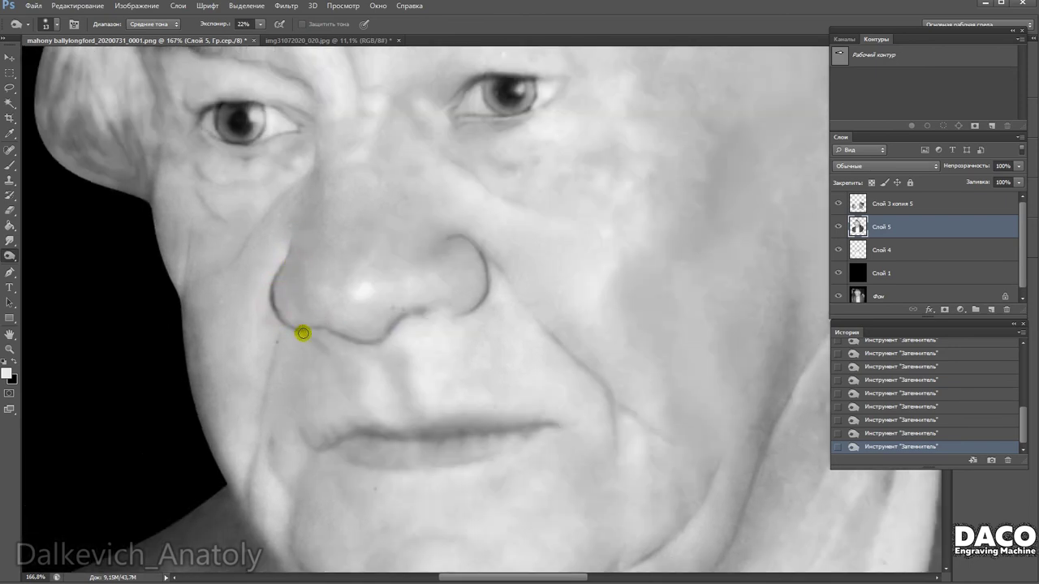
Darken the line between the lips and a spot on the lower lip, varying the brush between 20 and 28 px.
mouse_move(414, 367)
mouse_down()
mouse_move(367, 299)
mouse_move(461, 244)
mouse_up()
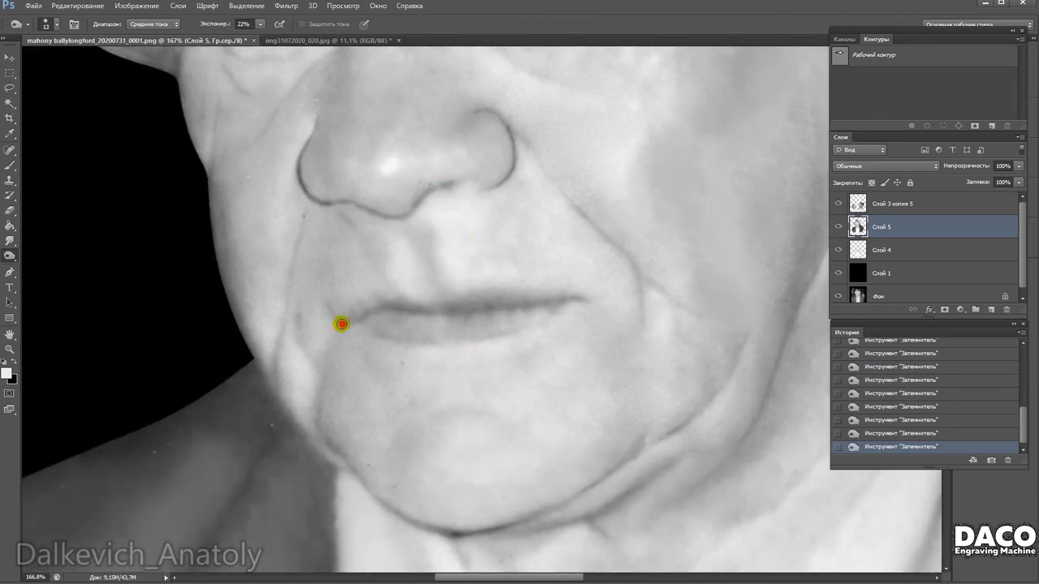
drag(459, 320, 530, 304)
right_click(428, 317)
click(375, 310)
right_click(419, 308)
drag(520, 335, 533, 335)
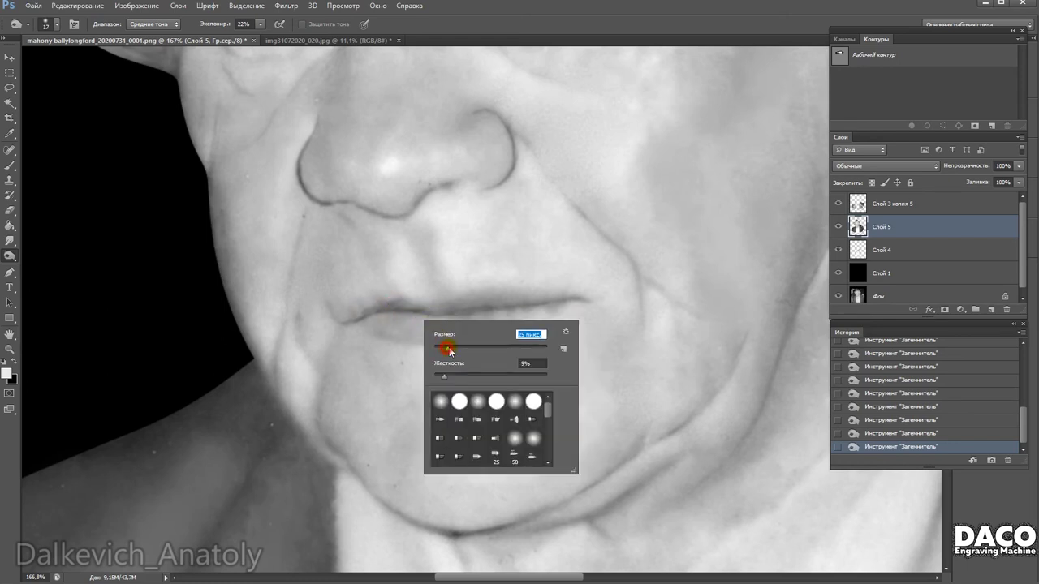
click(394, 309)
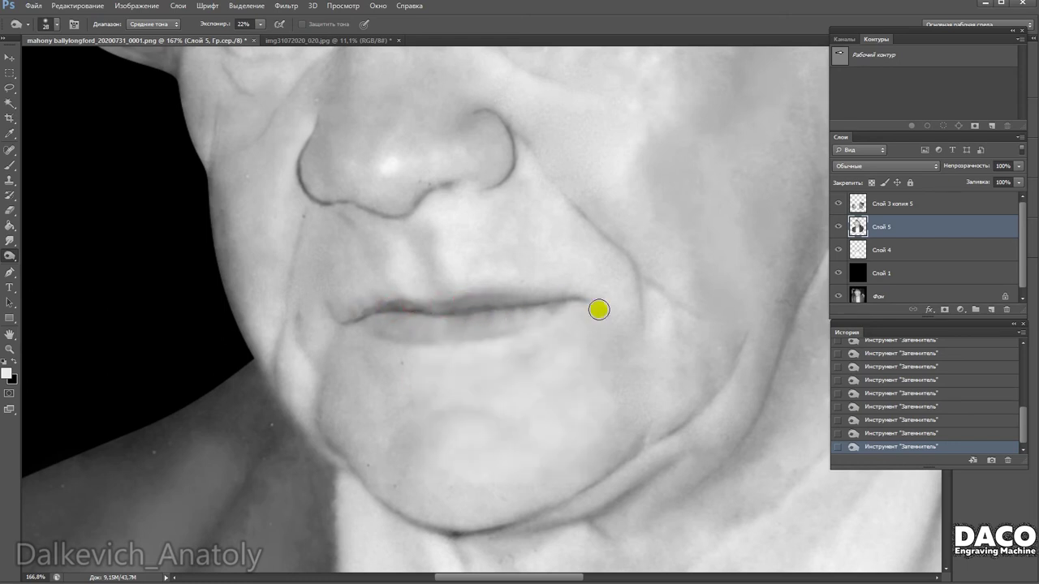
scroll(433, 306, down, 2)
right_click(433, 271)
click(422, 256)
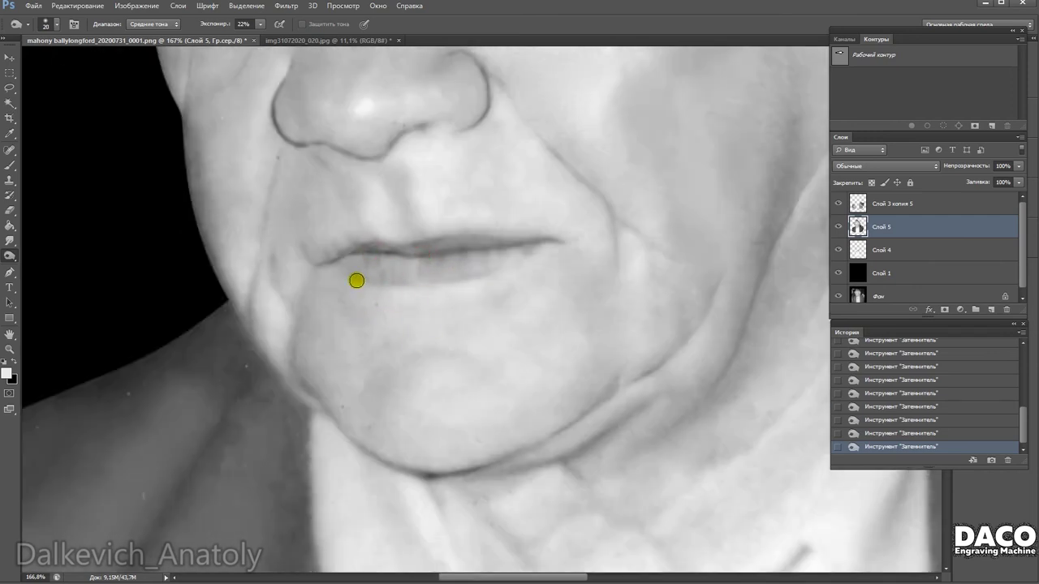
click(359, 278)
Shrink the burn brush to 14 px and bring the nose and eyes back into view.
scroll(434, 352, up, 1)
scroll(454, 227, down, 1)
scroll(487, 269, down, 1)
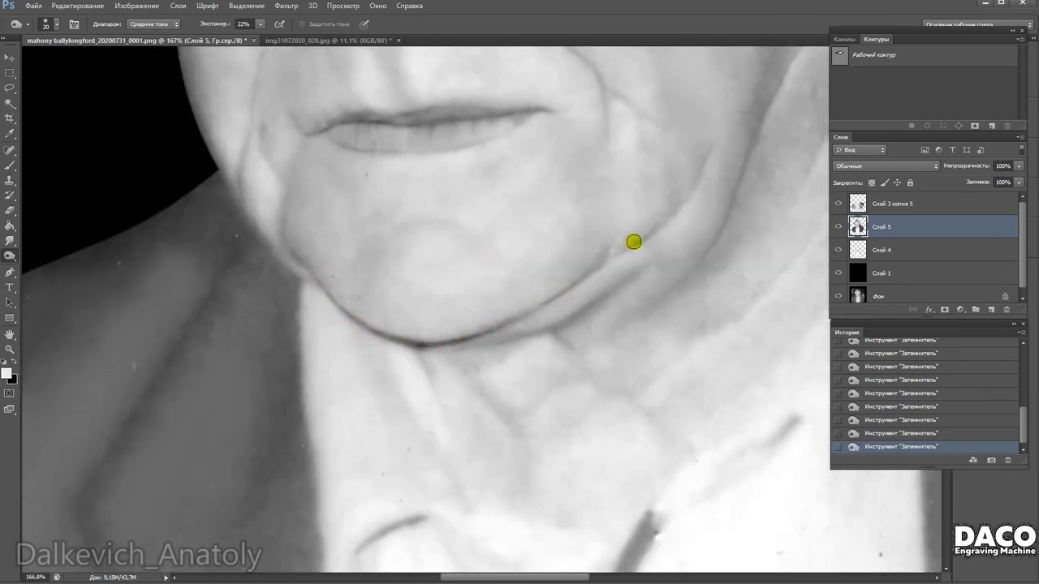
scroll(649, 284, up, 1)
scroll(580, 333, down, 1)
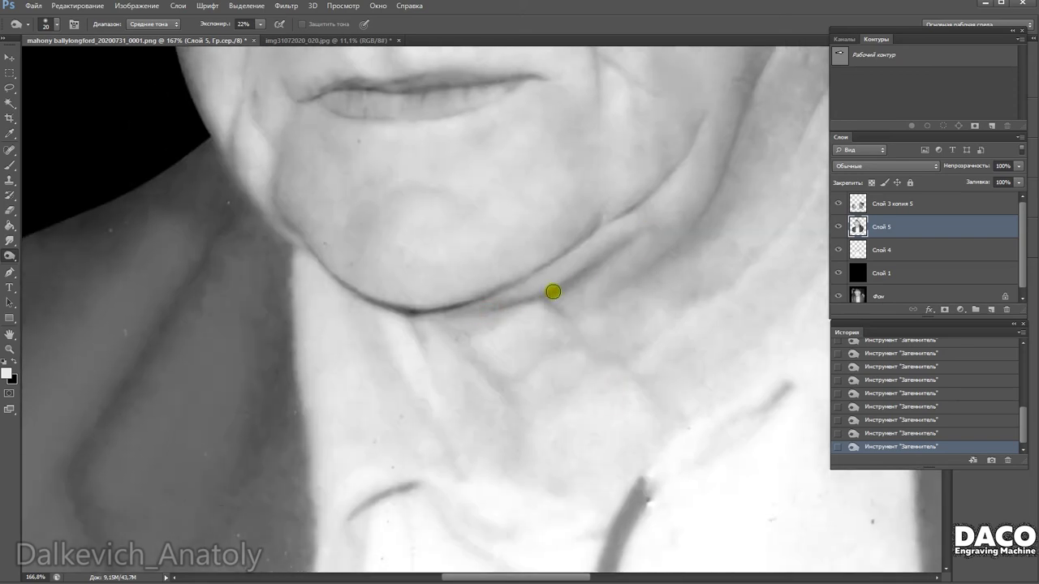
scroll(682, 241, up, 2)
scroll(568, 244, right, 4)
scroll(590, 311, down, 3)
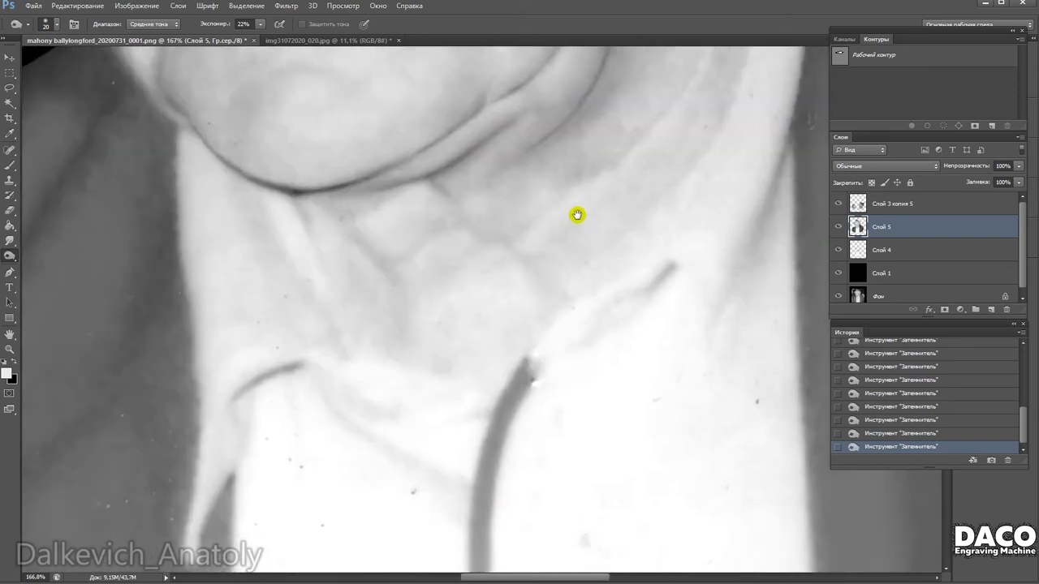
scroll(237, 272, up, 4)
scroll(237, 272, left, 4)
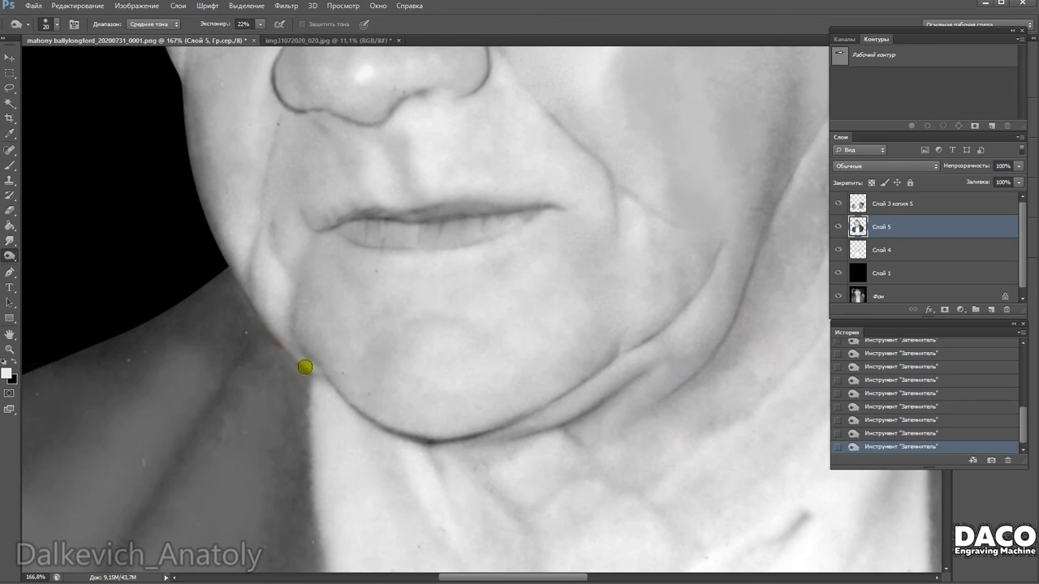
right_click(322, 319)
drag(393, 318, 264, 322)
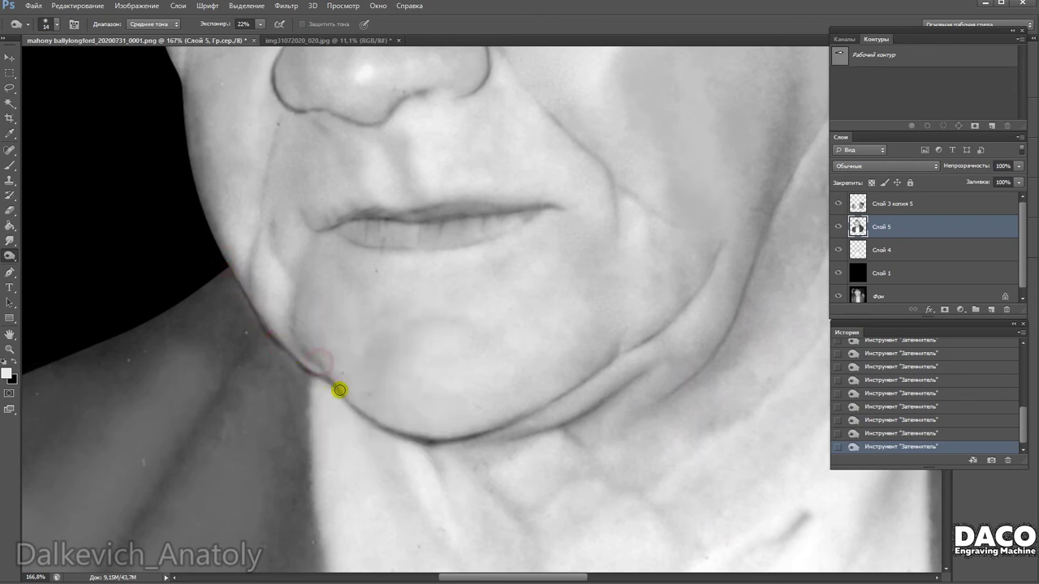
drag(410, 324, 431, 412)
scroll(343, 278, down, 2)
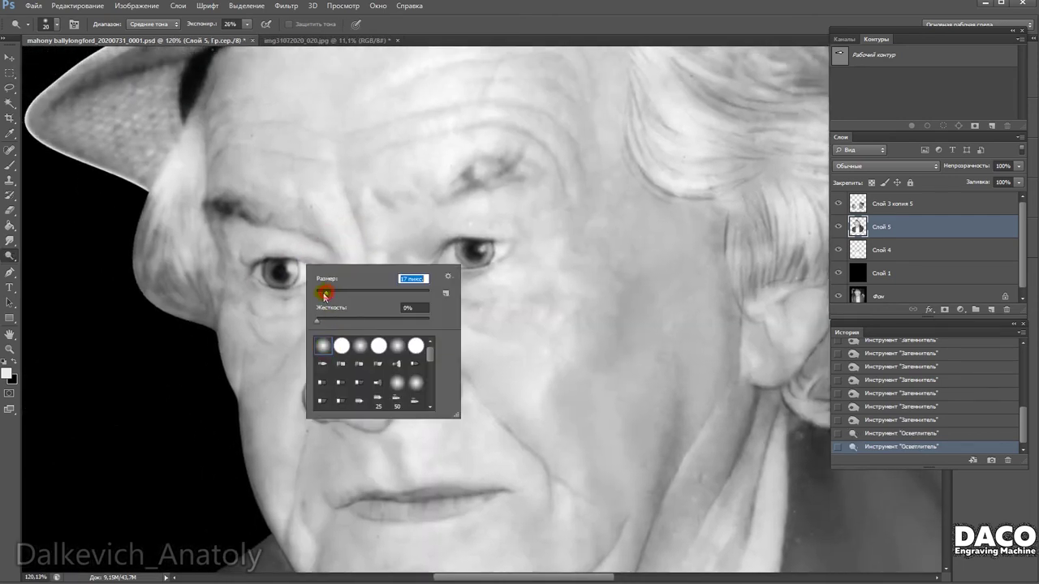
Check the Dodge brush size settings on Слой 5 (Midtones, 26% exposure).
right_click(290, 270)
click(250, 260)
right_click(284, 271)
click(243, 229)
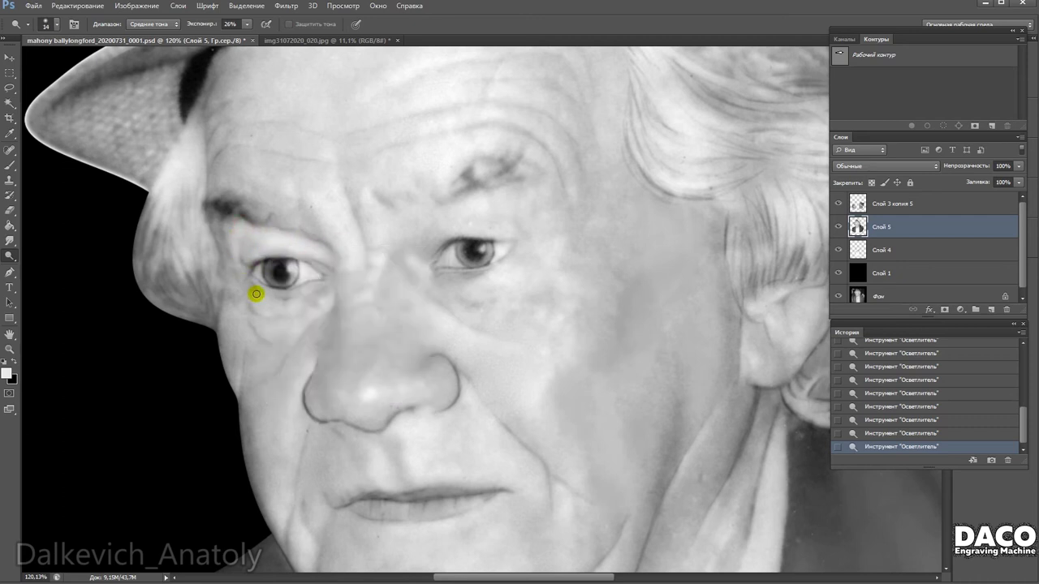
right_click(316, 300)
click(260, 289)
right_click(297, 295)
click(261, 289)
scroll(301, 292, up, 2)
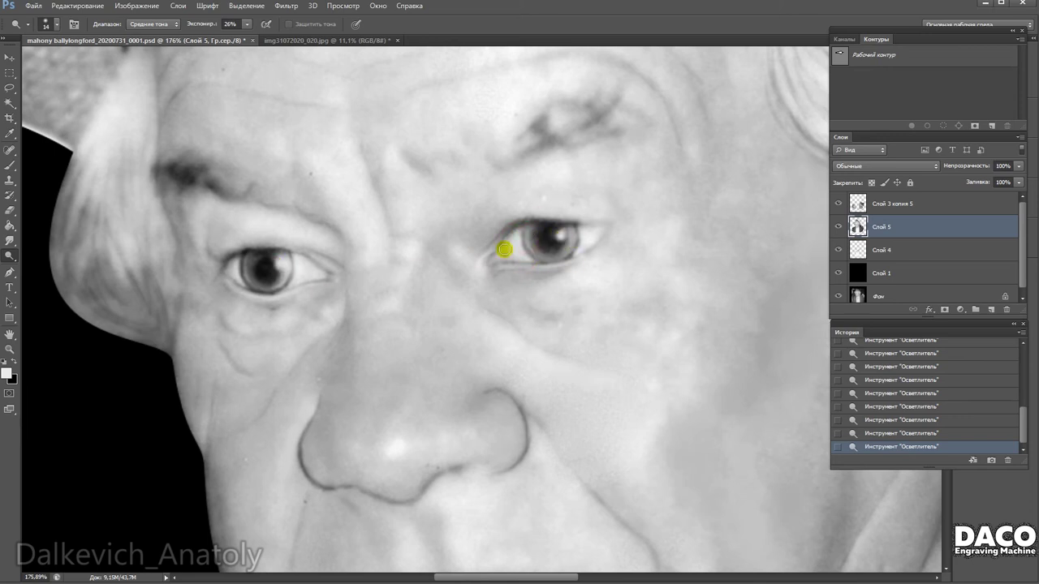
Center the view on the eyes and set the Dodge brush to 50 px, then 15 px.
mouse_move(566, 331)
mouse_down()
mouse_move(549, 286)
mouse_move(577, 275)
mouse_up()
right_click(573, 284)
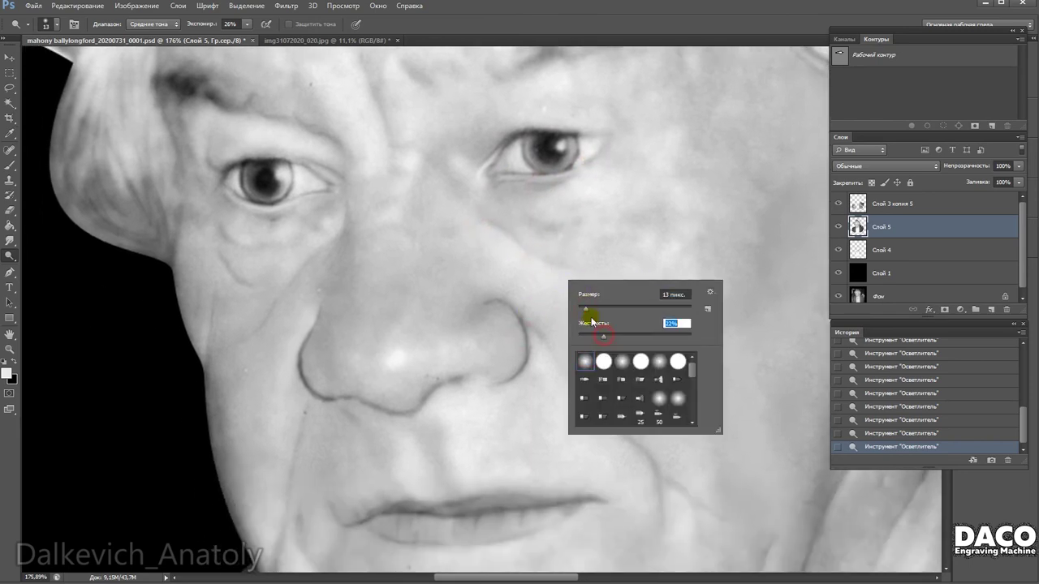
click(510, 239)
right_click(596, 286)
text(50)
key(Return)
right_click(610, 297)
text(15)
key(Return)
Bring the nose, mouth and chin into view and set the brush size to 17 px.
drag(577, 340, 480, 202)
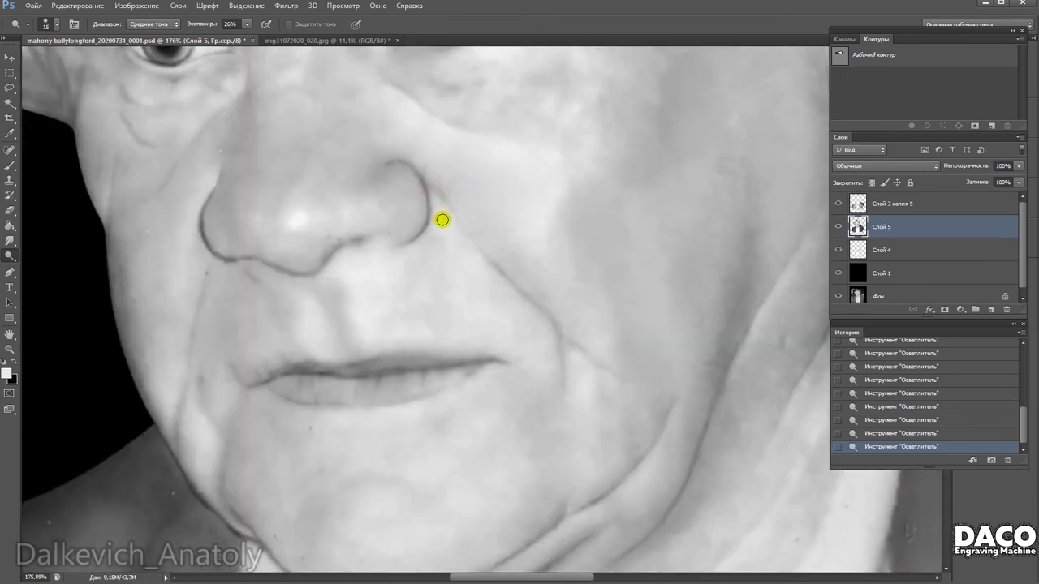
drag(415, 266, 460, 290)
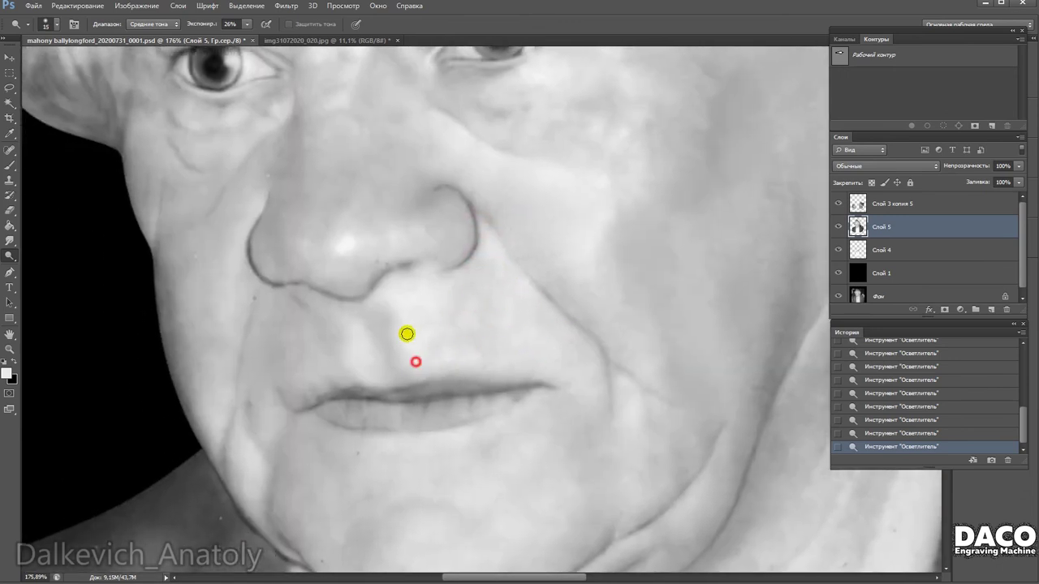
drag(385, 333, 428, 278)
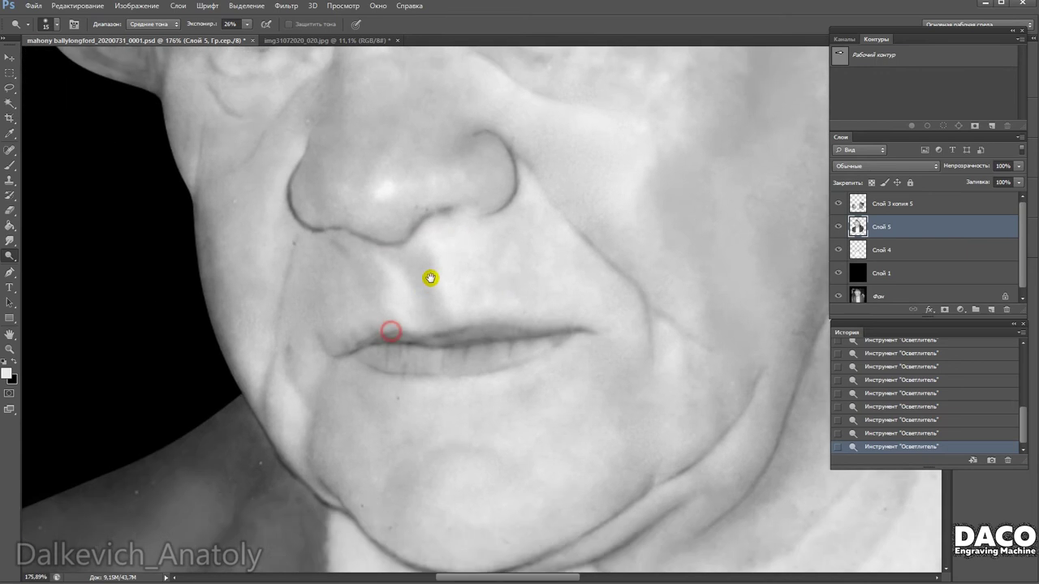
right_click(366, 319)
text(17)
key(Return)
Dodge the skin beside the nostril, then shrink the brush to 32 px.
drag(369, 288, 385, 335)
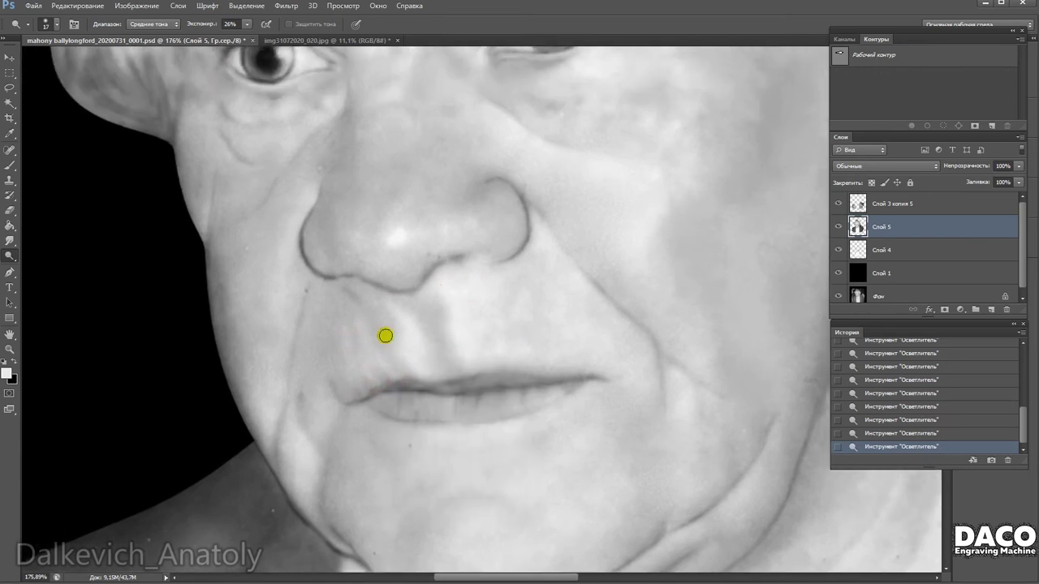
mouse_move(433, 299)
mouse_down()
mouse_move(431, 362)
mouse_move(528, 350)
mouse_up()
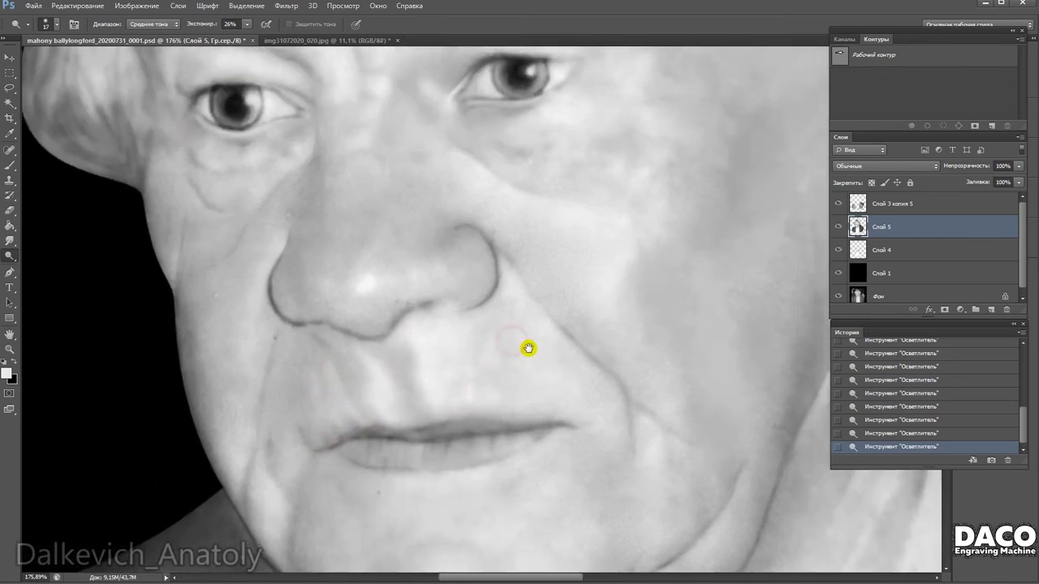
drag(476, 311, 526, 340)
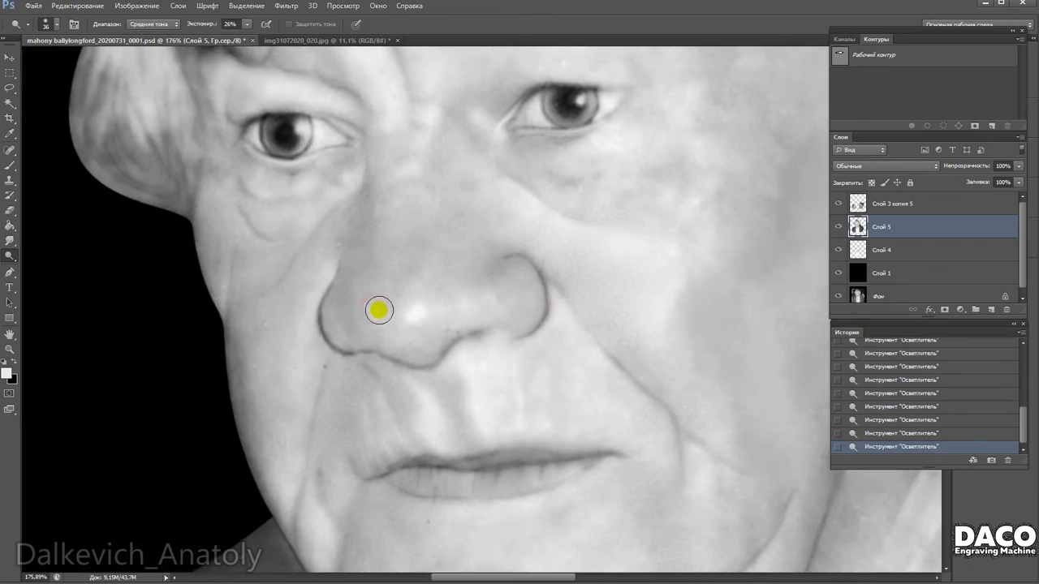
drag(376, 306, 400, 308)
right_click(384, 301)
click(360, 319)
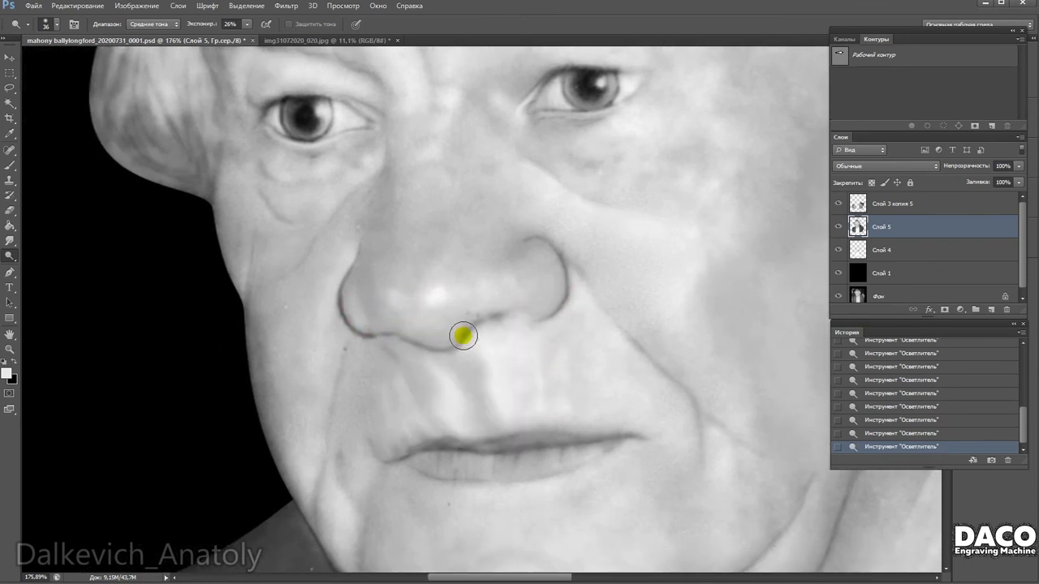
right_click(534, 269)
drag(557, 294, 524, 246)
right_click(525, 246)
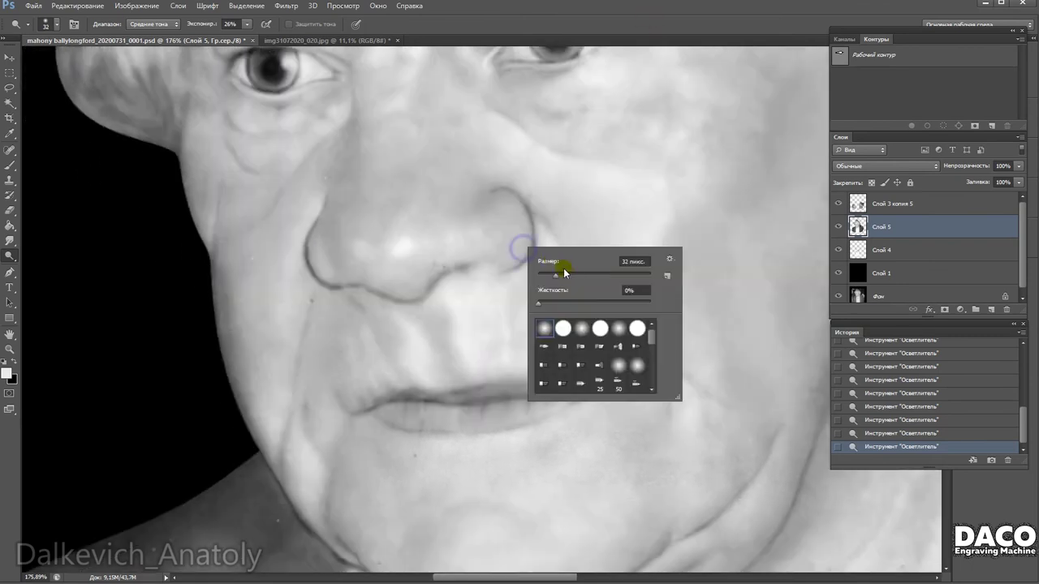
Lower the Dodge exposure to 20% and position the view over the face.
key(2)
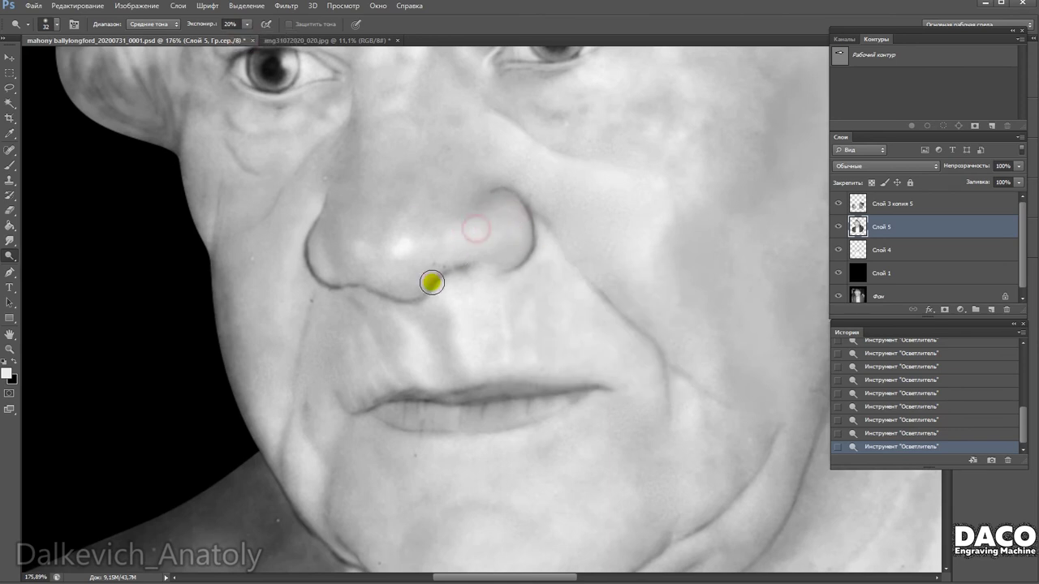
drag(417, 269, 437, 334)
drag(463, 382, 476, 427)
right_click(429, 287)
scroll(484, 312, up, 3)
right_click(429, 220)
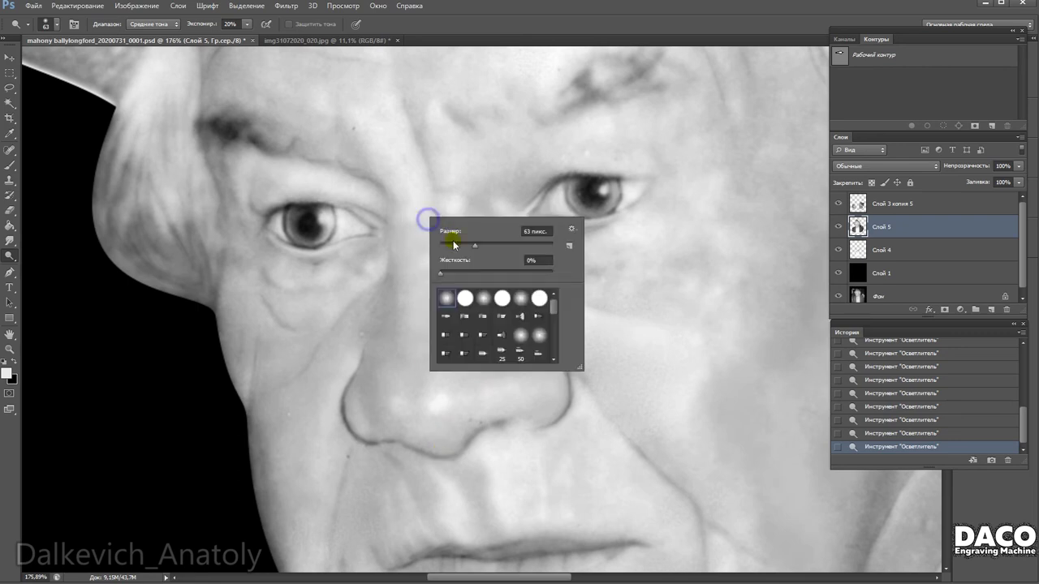
scroll(382, 146, up, 5)
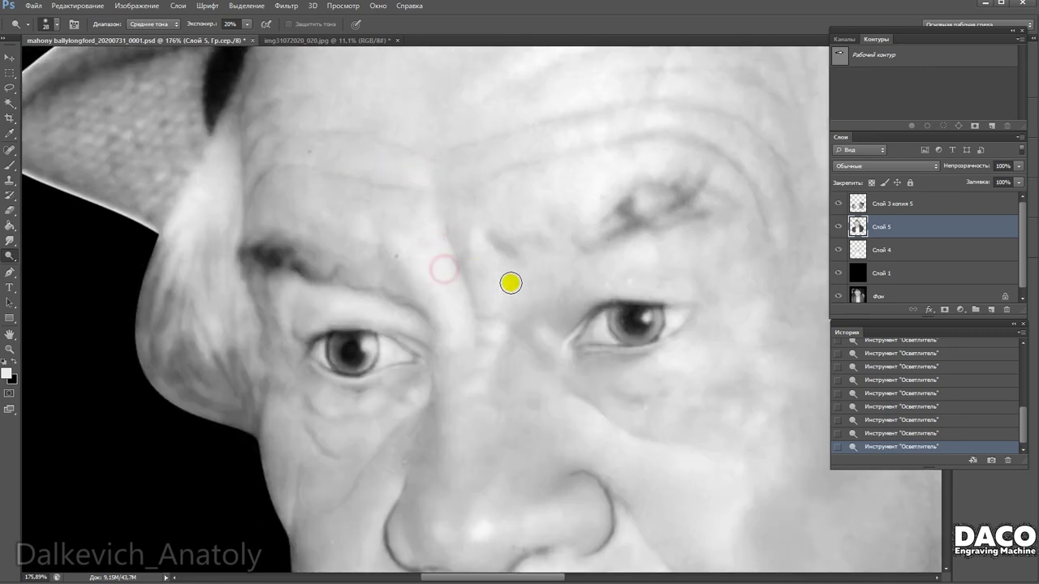
scroll(689, 191, down, 2)
Set a 19 px brush and lighten the forehead with a dodge stroke.
right_click(649, 178)
drag(658, 204, 653, 204)
key(Return)
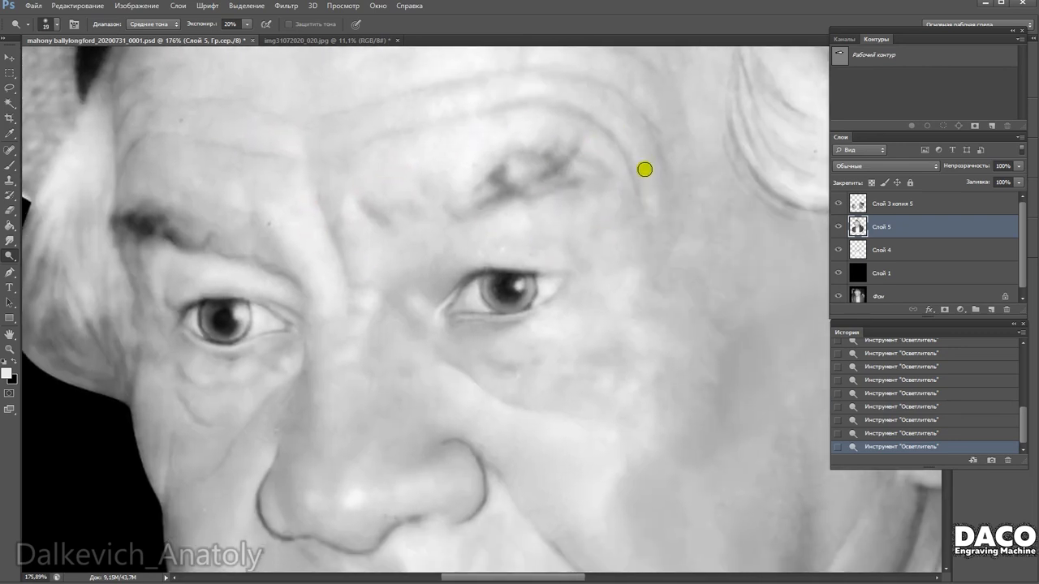
scroll(584, 158, up, 2)
scroll(447, 216, up, 2)
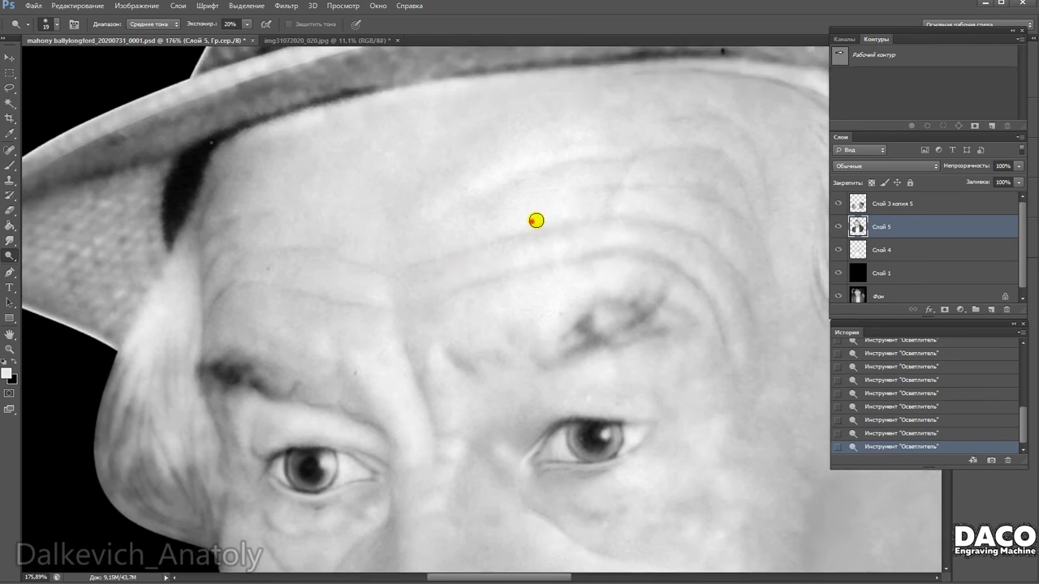
scroll(313, 222, down, 5)
drag(248, 173, 273, 228)
Lighten the skin under the left eye, resizing the brush to 24 px.
scroll(393, 209, down, 4)
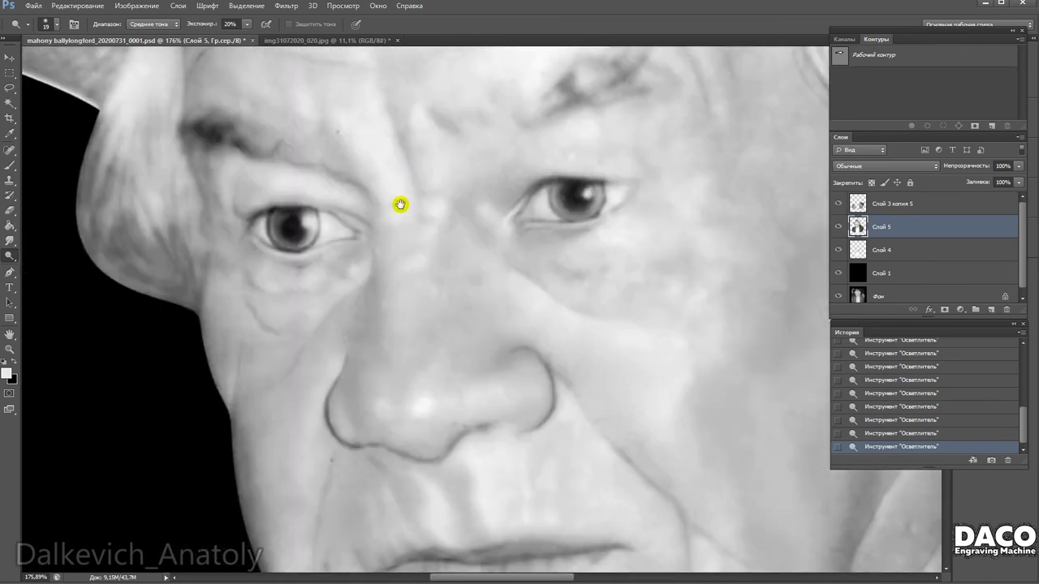
scroll(410, 251, up, 2)
scroll(381, 276, down, 3)
drag(338, 254, 318, 242)
key(bracketleft)
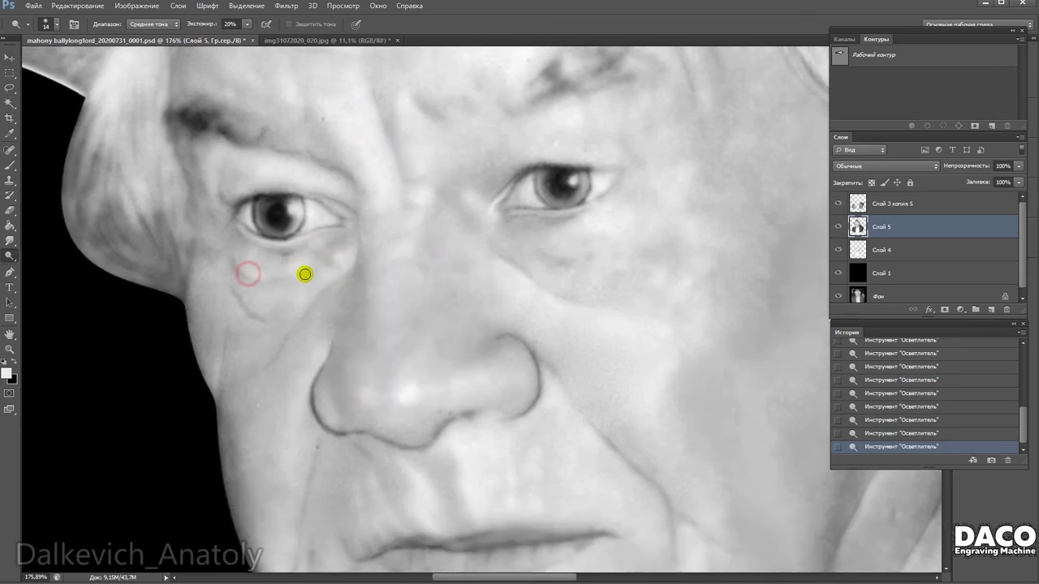
scroll(305, 274, down, 2)
scroll(366, 293, up, 2)
right_click(332, 262)
key(Return)
Dodge the cheek using brush sizes of 9 px and 23 px.
scroll(441, 246, down, 2)
right_click(417, 193)
key(Return)
scroll(452, 220, up, 2)
scroll(325, 239, down, 2)
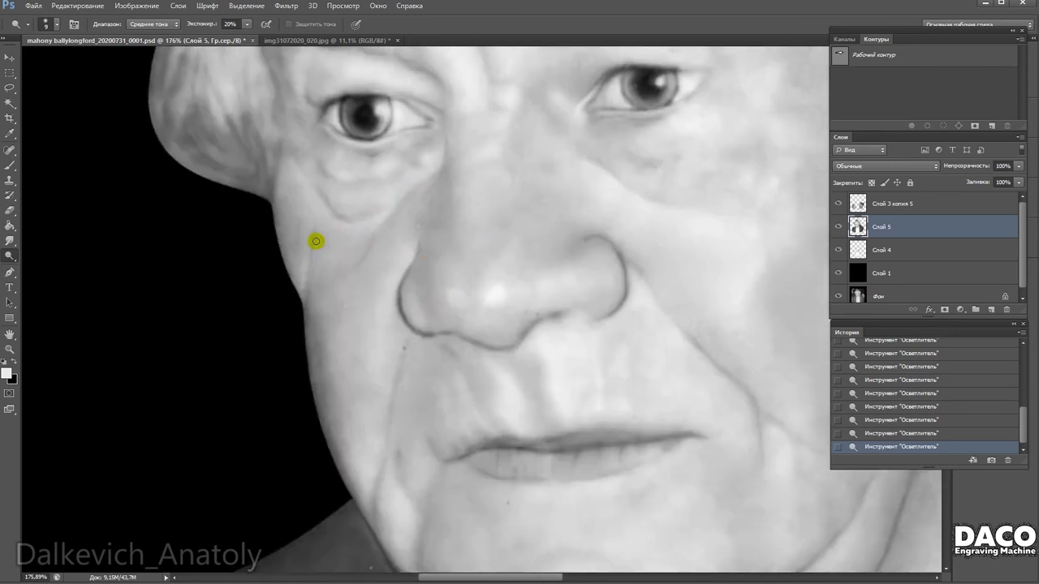
scroll(372, 219, down, 2)
right_click(397, 285)
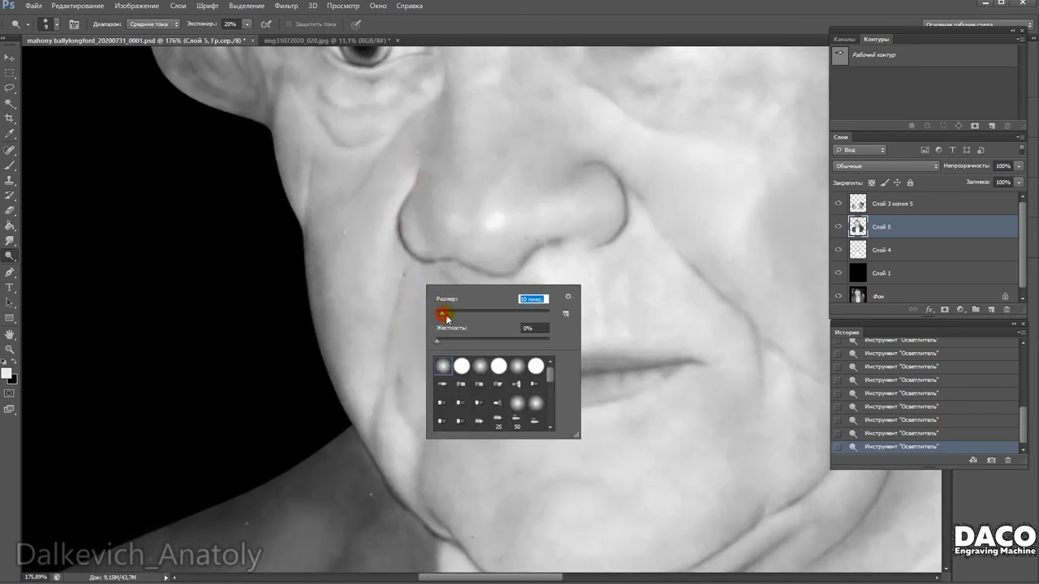
key(Return)
Continue dodging along the jaw line with a 16 px brush.
scroll(431, 275, down, 1)
scroll(390, 349, down, 1)
scroll(389, 363, up, 2)
scroll(389, 362, down, 3)
right_click(410, 207)
key(Return)
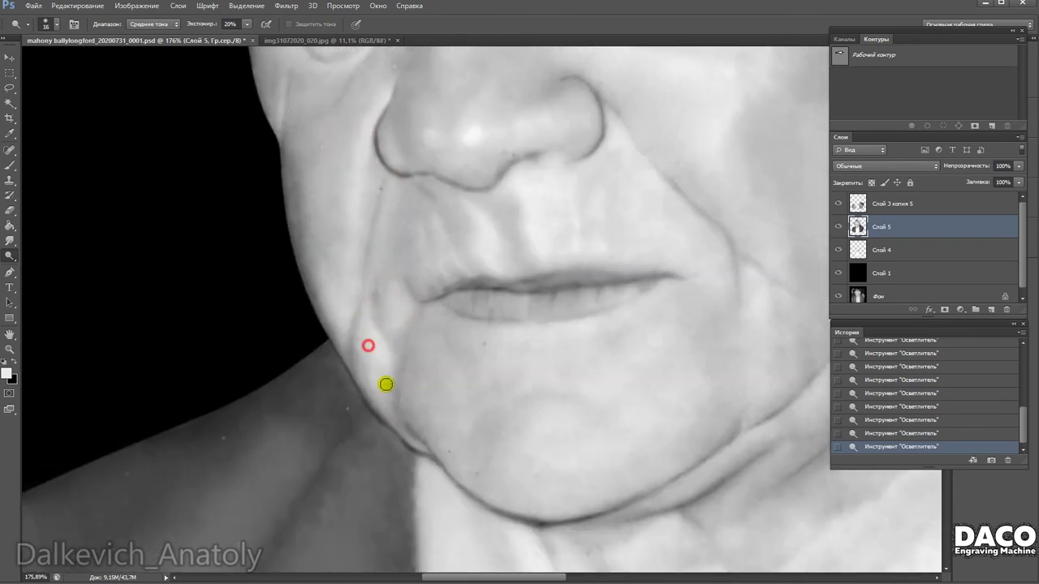
Dodge around the mouth and chin with 12 px and 7 px brushes, then set exposure to 28%.
scroll(374, 395, down, 2)
right_click(441, 249)
key(Return)
right_click(387, 213)
key(Return)
right_click(552, 203)
key(Return)
key(2)
key(8)
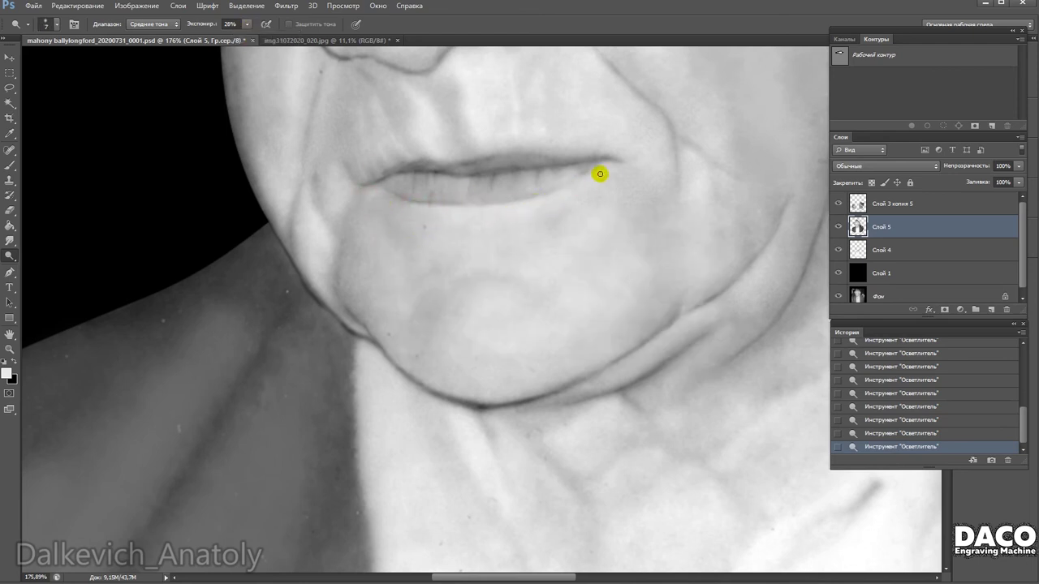
Brighten the chin with dodge strokes using a 17 px brush.
right_click(552, 210)
text(17 пикс.)
key(Return)
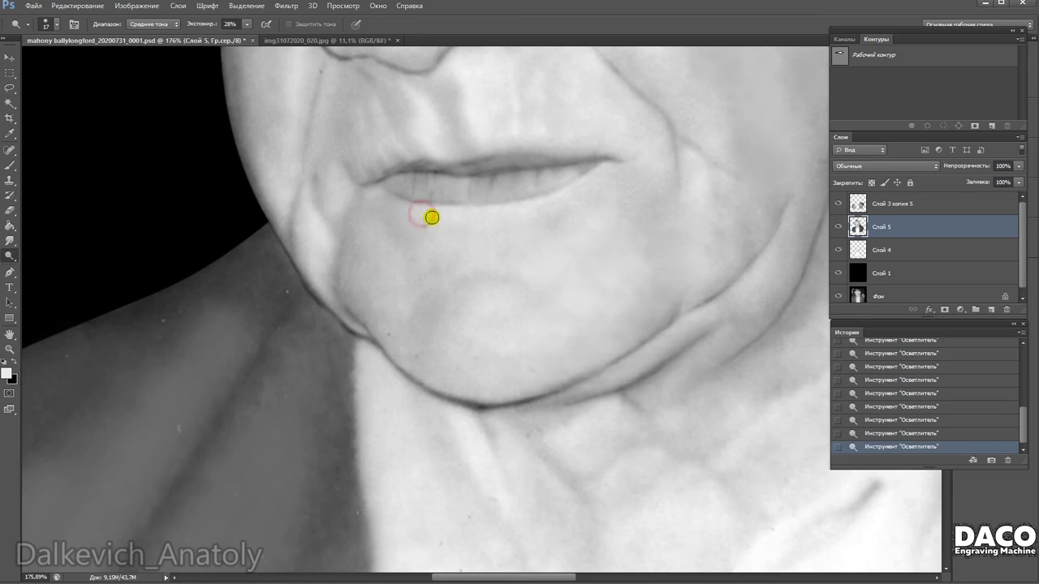
drag(451, 276, 427, 283)
Zoom in on the face and set the dodge brush to 37 px.
scroll(504, 323, up, 1)
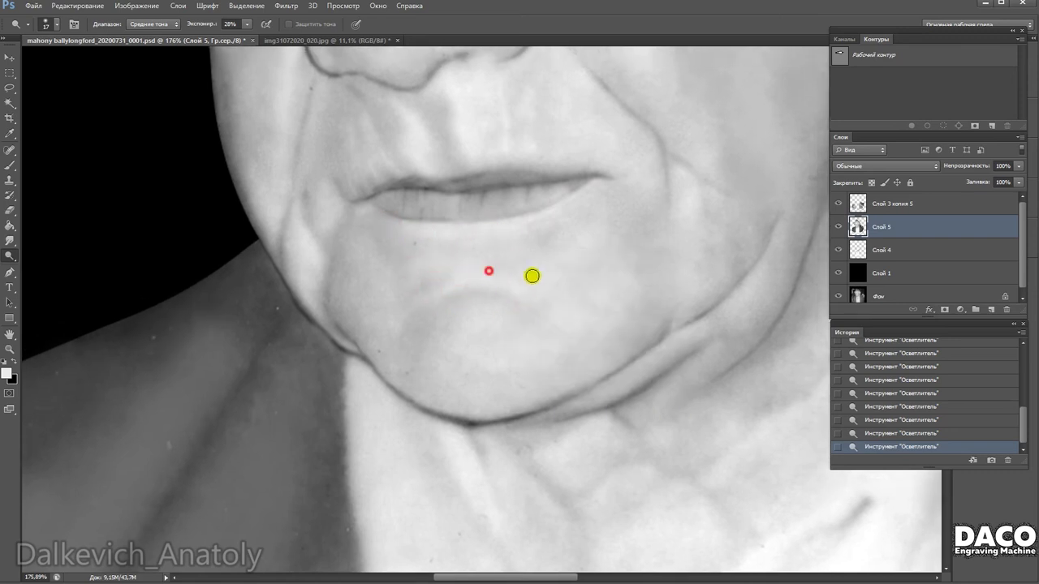
scroll(586, 257, up, 2)
right_click(508, 385)
text(37)
key(Return)
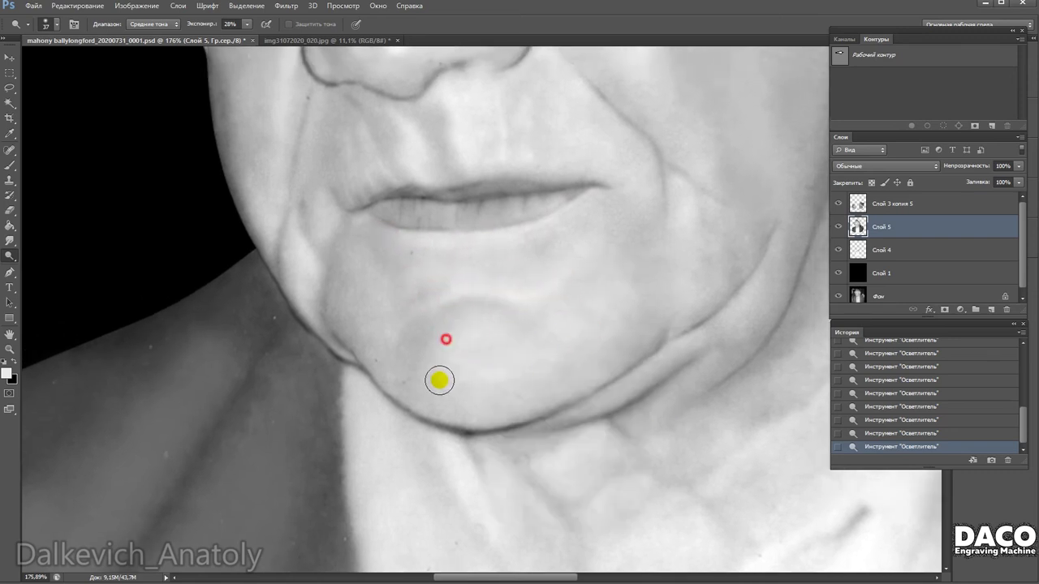
Shrink the dodge brush from 20 to 13 px and lighten a spot beside the nose.
scroll(364, 311, up, 2)
scroll(539, 397, up, 4)
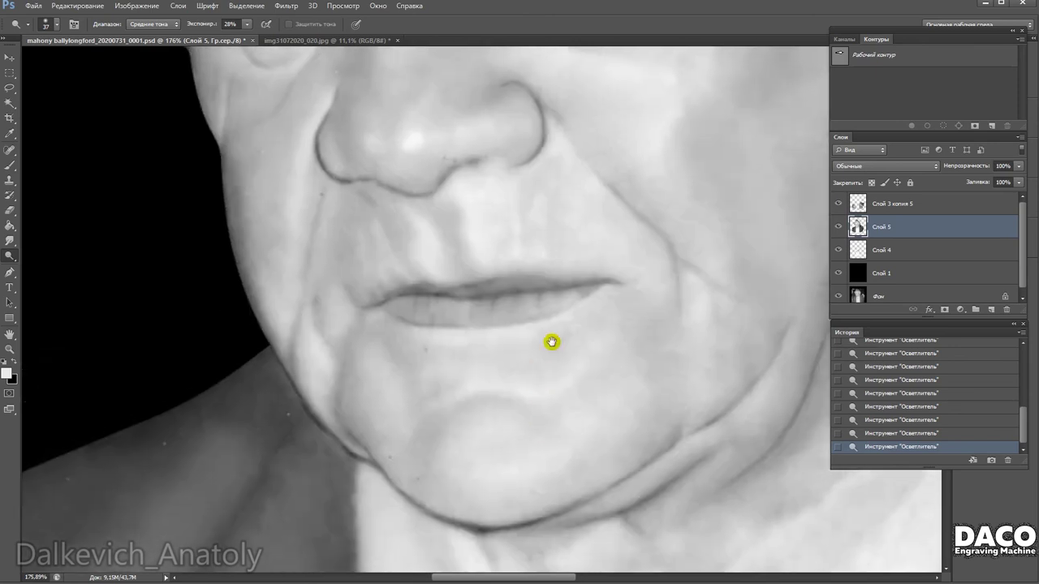
scroll(370, 274, up, 4)
right_click(371, 273)
text(20)
key(Return)
right_click(365, 318)
click(325, 299)
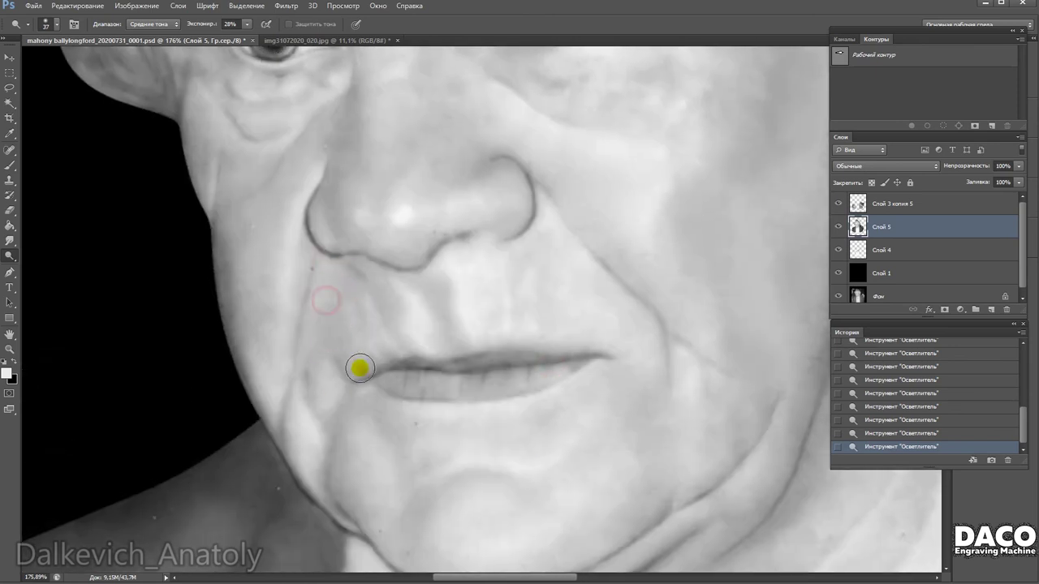
drag(447, 355, 488, 379)
right_click(390, 306)
drag(408, 326, 406, 328)
click(370, 294)
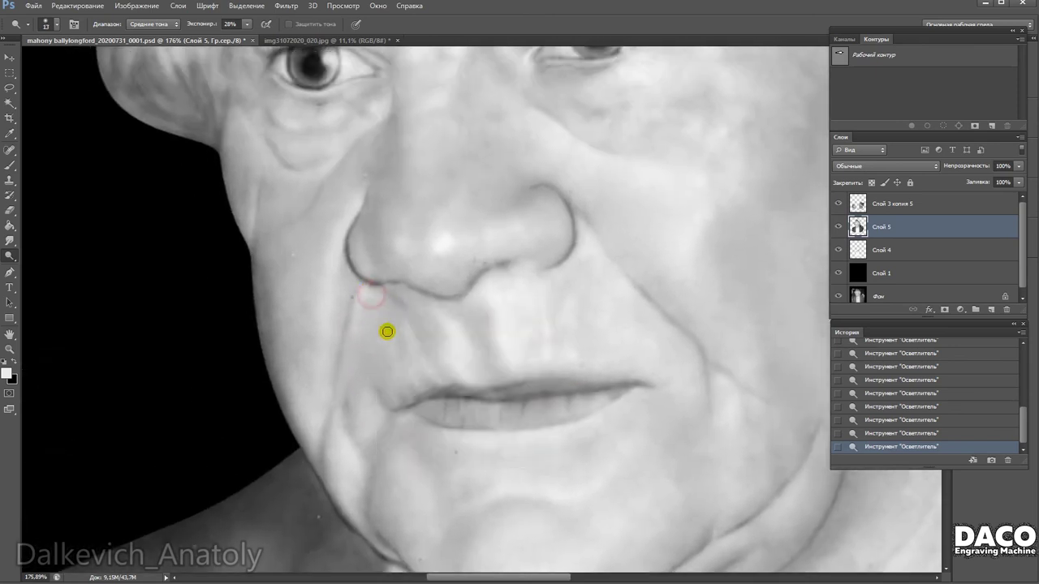
Frame the cheek and mouth, resizing the dodge brush from 26 to 24 px.
right_click(369, 333)
text(26)
key(Return)
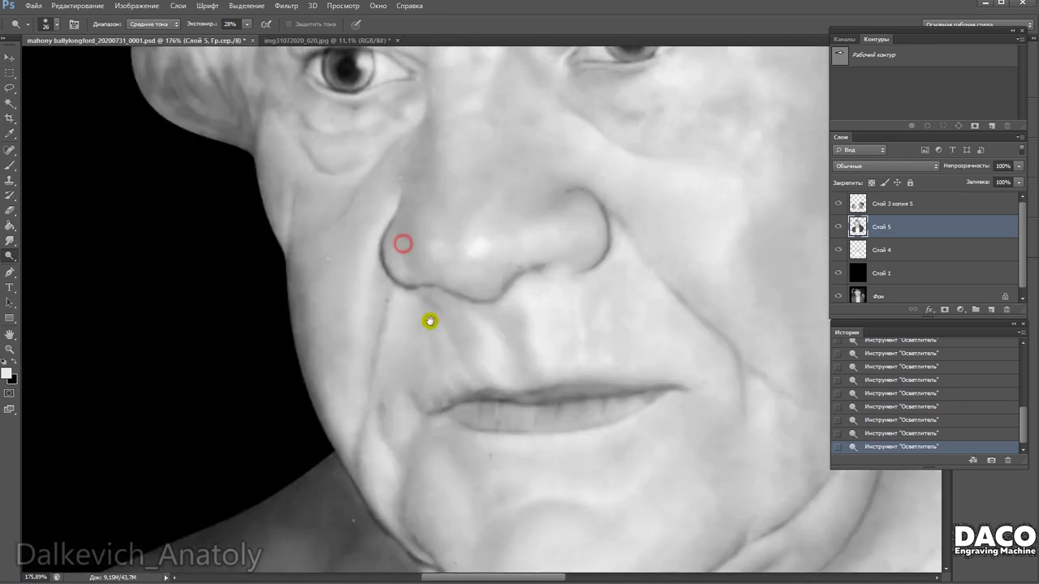
right_click(493, 333)
key(Return)
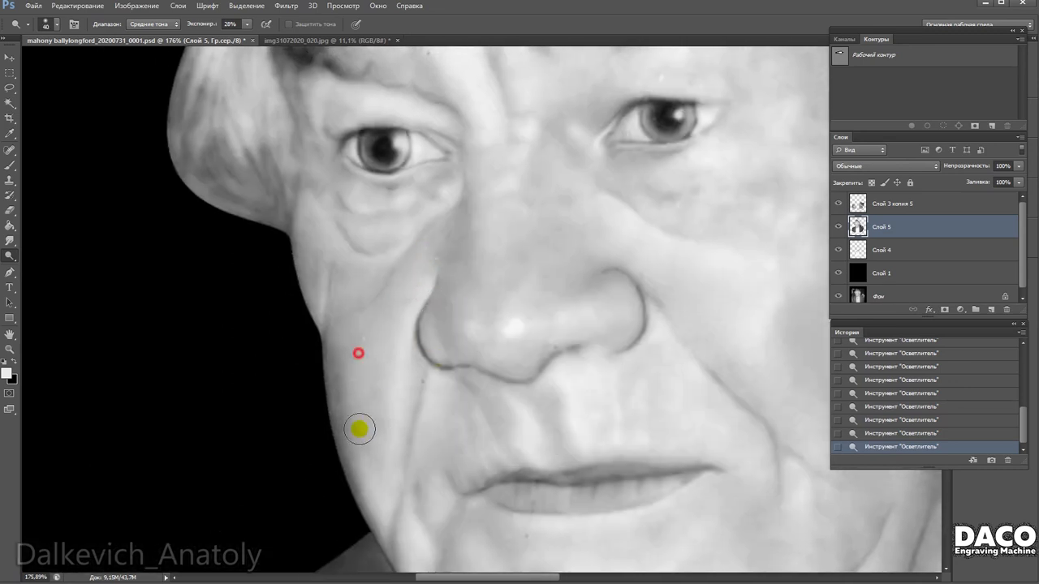
drag(484, 424, 440, 394)
mouse_move(545, 255)
mouse_down()
mouse_move(549, 327)
mouse_move(541, 243)
mouse_move(561, 292)
mouse_up()
right_click(570, 260)
key(Return)
Frame the nose and mouth and drop the dodge brush to 6 px.
drag(661, 284, 600, 342)
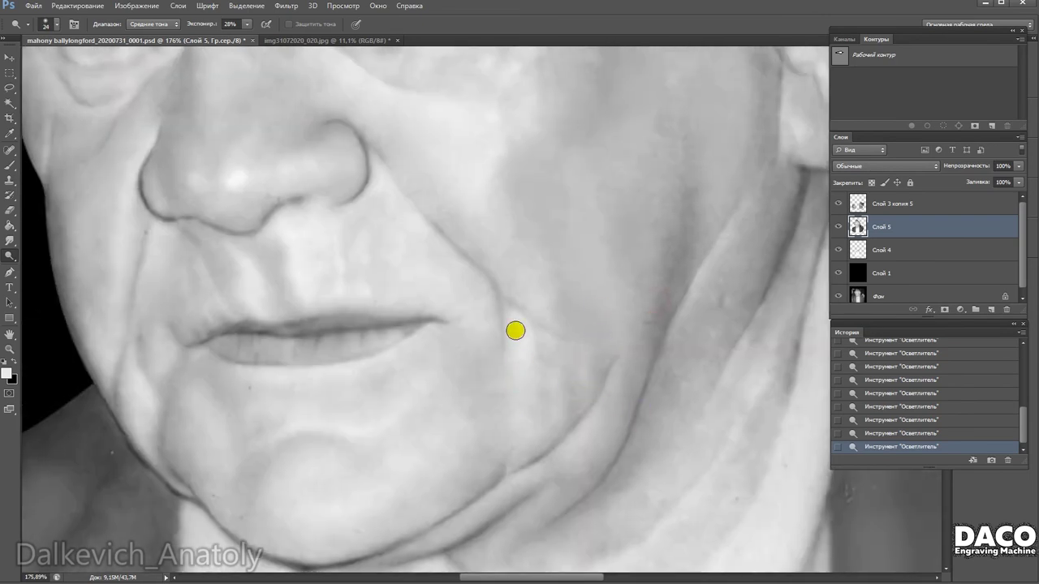
drag(521, 359, 571, 276)
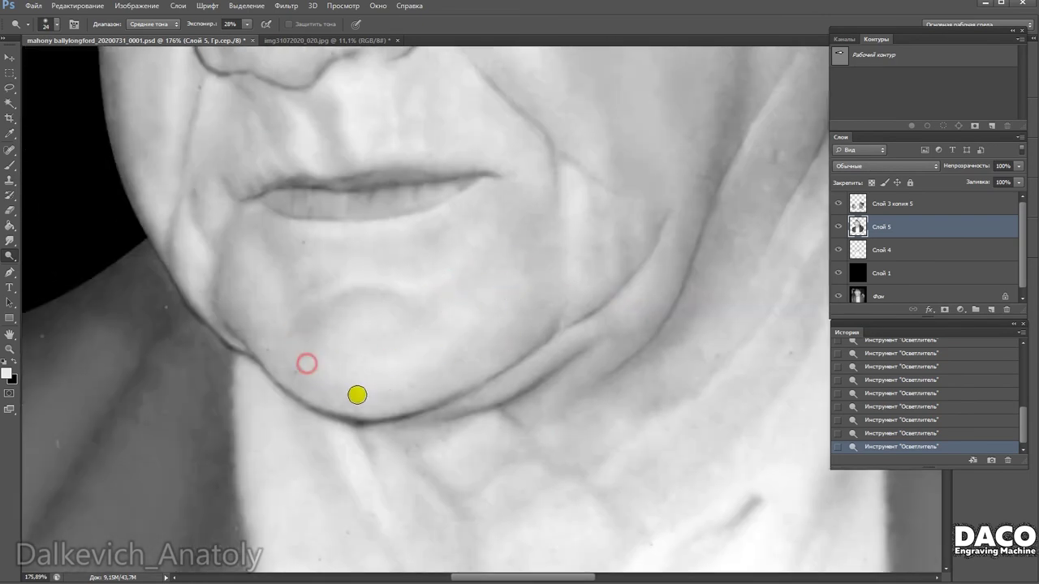
scroll(357, 395, down, 1)
drag(329, 376, 459, 374)
right_click(406, 284)
key(Return)
right_click(489, 276)
text(6)
key(Return)
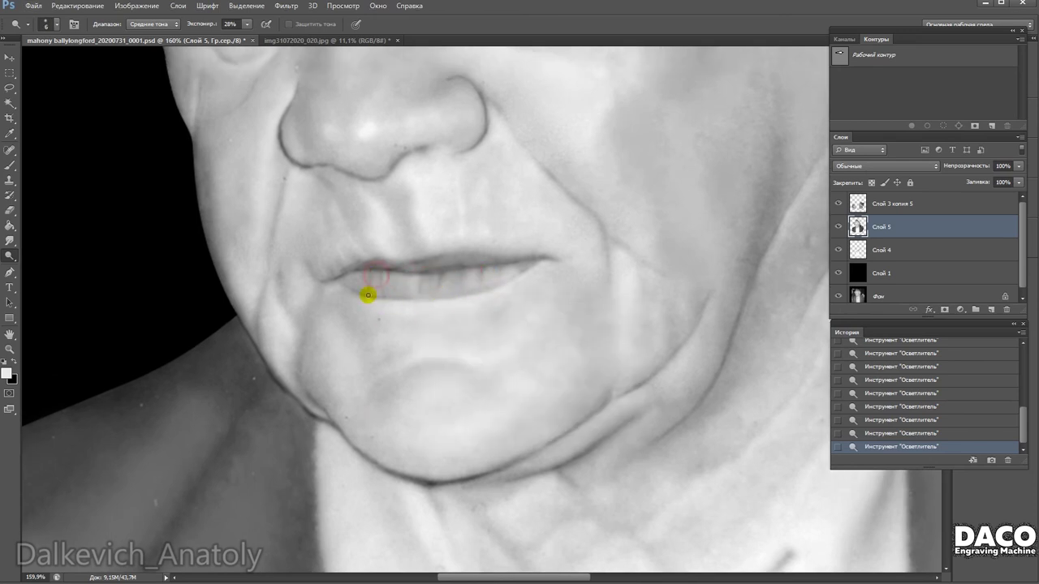
Show more of the face above the mouth and set the brush to 17 px.
drag(367, 295, 452, 356)
right_click(392, 358)
right_click(433, 370)
text(17)
key(Return)
scroll(517, 393, down, 2)
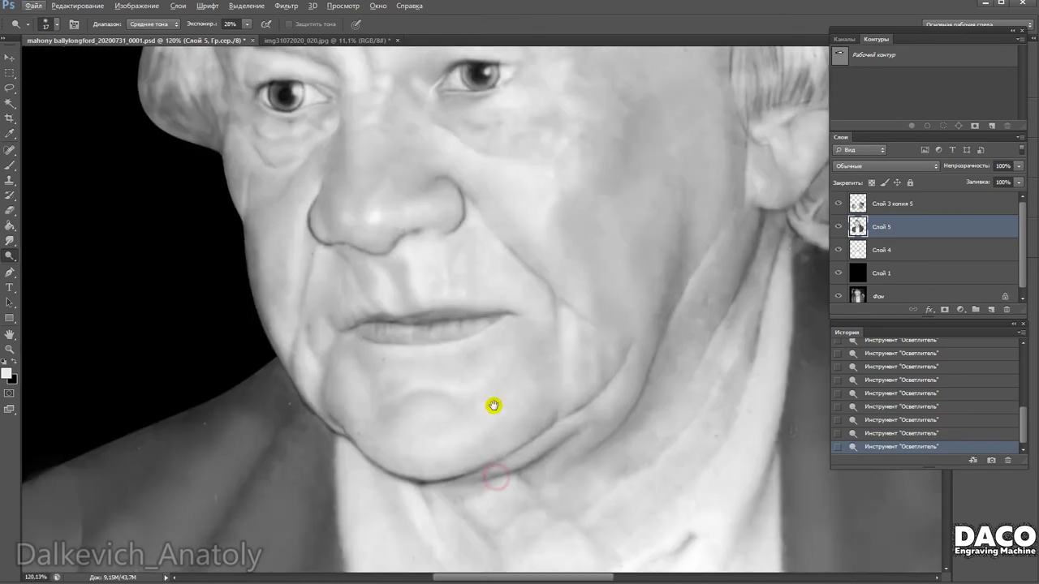
scroll(448, 410, up, 3)
Move the view toward the eyes and set the brush to 7 px.
drag(356, 310, 400, 420)
right_click(286, 297)
text(7)
key(Return)
right_click(364, 306)
key(Return)
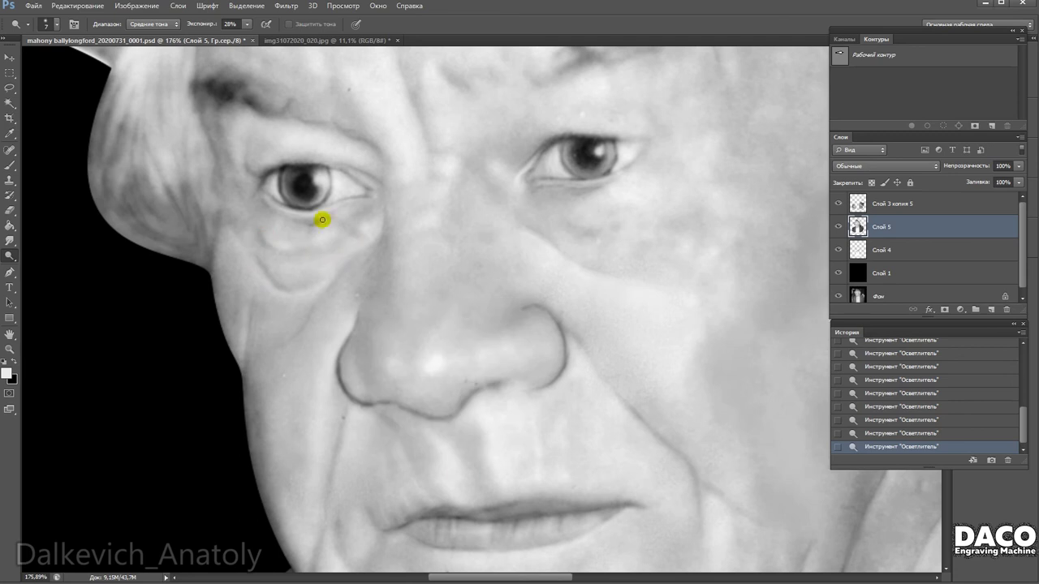
Frame the eyes and eyebrows, sizing the brush to 22 then 10 px.
drag(345, 205, 373, 254)
right_click(365, 221)
text(22)
key(Return)
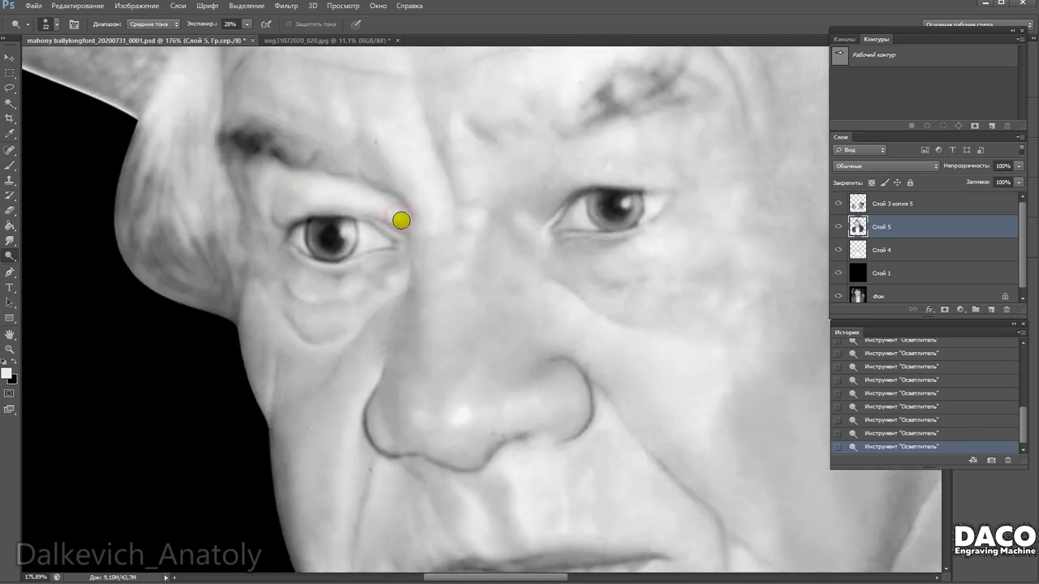
drag(289, 178, 309, 243)
right_click(247, 190)
text(10 пикс.)
key(Return)
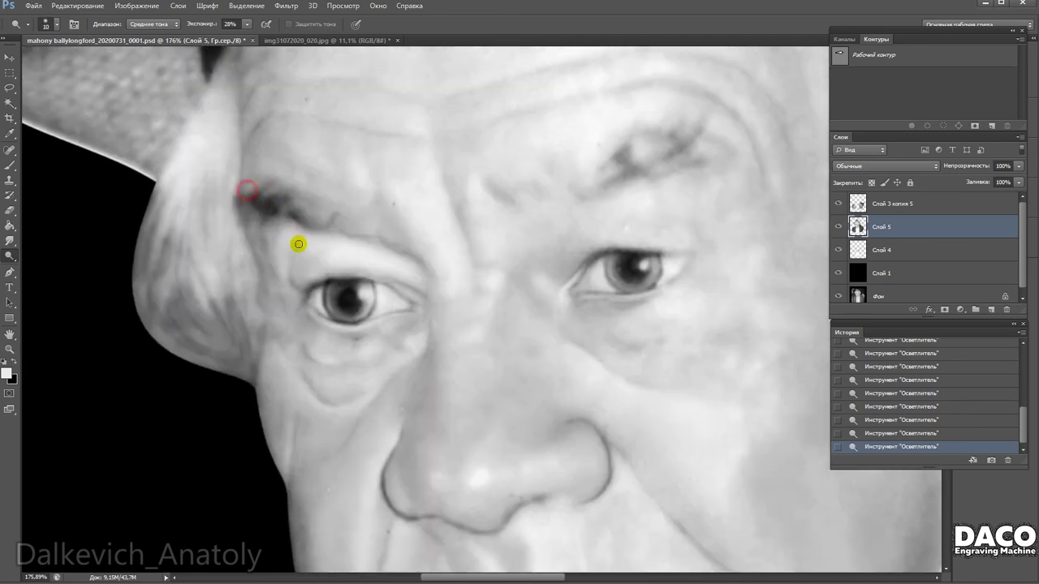
Set the dodge brush to 11 px and lighten two spots on the forehead.
right_click(365, 182)
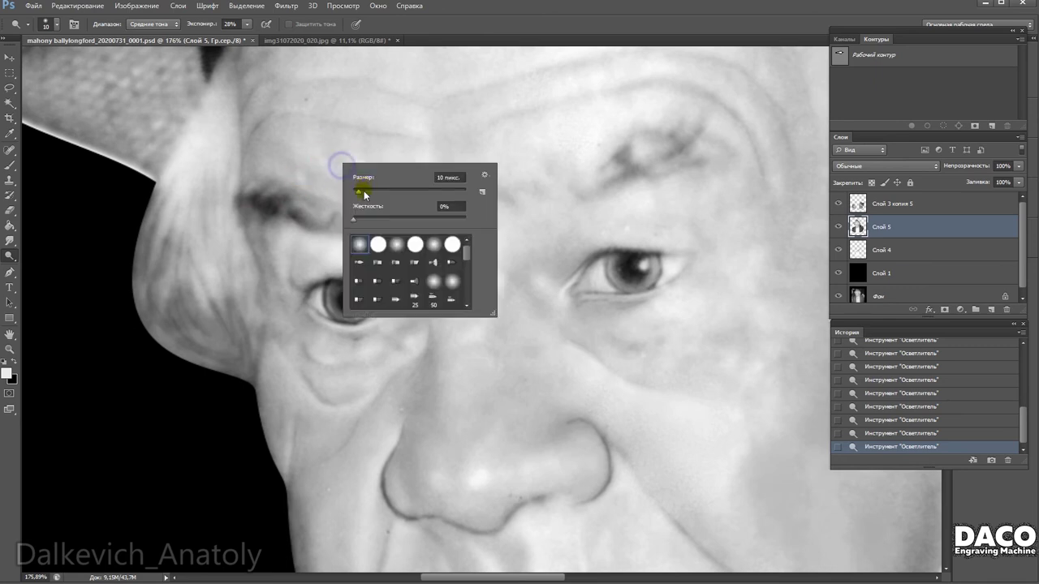
drag(365, 182, 471, 288)
right_click(433, 232)
text(11)
key(Return)
click(390, 167)
click(570, 198)
Lighten a spot near the brow and the bridge of the nose.
drag(488, 373, 423, 329)
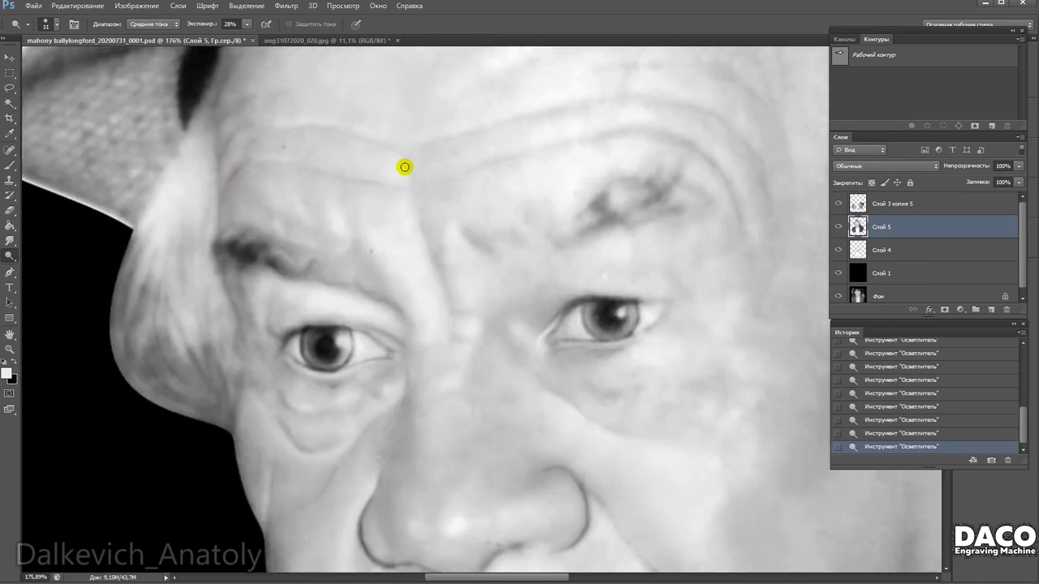
click(401, 227)
drag(465, 367, 453, 232)
click(431, 269)
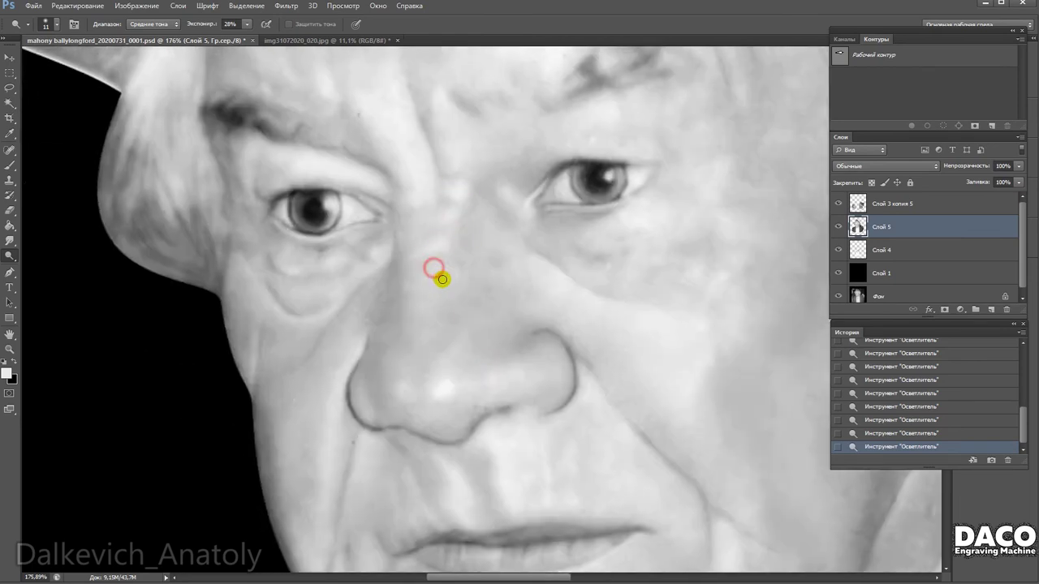
scroll(441, 243, down, 3)
scroll(441, 244, up, 3)
Bring the brows and eyes back into view, resizing the brush through 40, 13 and 24 px.
right_click(441, 293)
text(40)
key(Return)
right_click(438, 198)
text(13)
key(Return)
drag(484, 144, 480, 244)
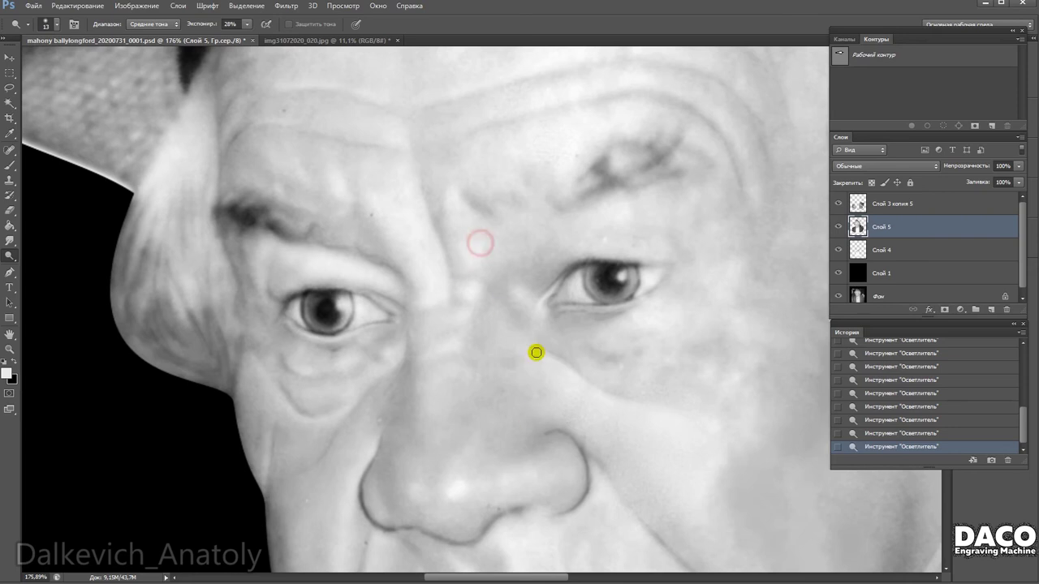
scroll(505, 284, down, 3)
scroll(512, 297, up, 2)
right_click(581, 263)
key(Escape)
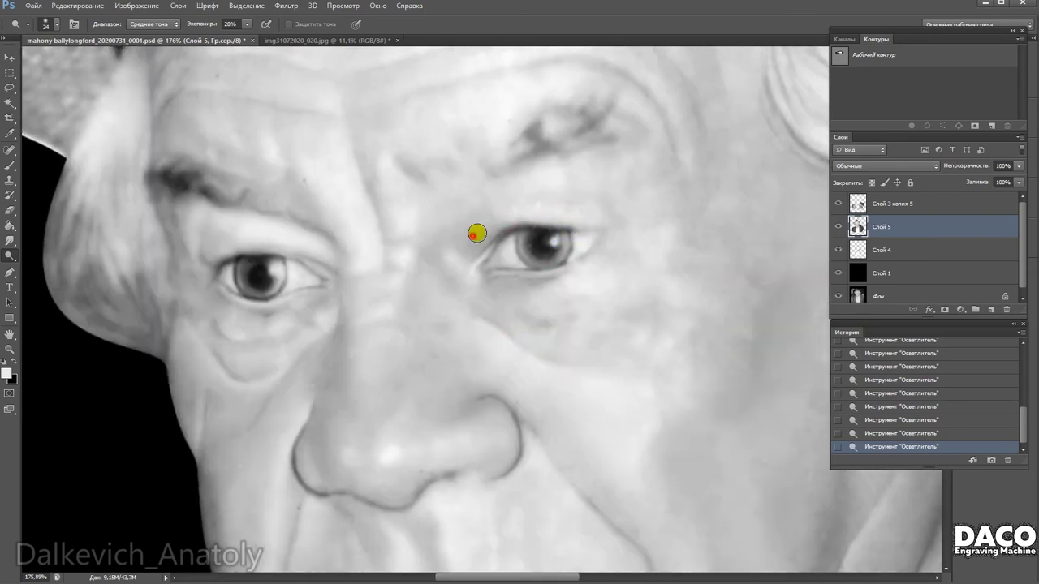
With a 12 px brush, brighten the eyebrow area and a spot below the eye.
scroll(514, 387, up, 2)
right_click(492, 137)
right_click(457, 151)
text(12)
key(Return)
click(418, 132)
mouse_move(444, 195)
mouse_down()
mouse_move(487, 225)
mouse_move(535, 154)
mouse_up()
scroll(563, 235, down, 1)
click(494, 256)
right_click(9, 255)
click(48, 267)
Burn the eyebrow and the spot beside it to darken them.
click(481, 234)
right_click(528, 241)
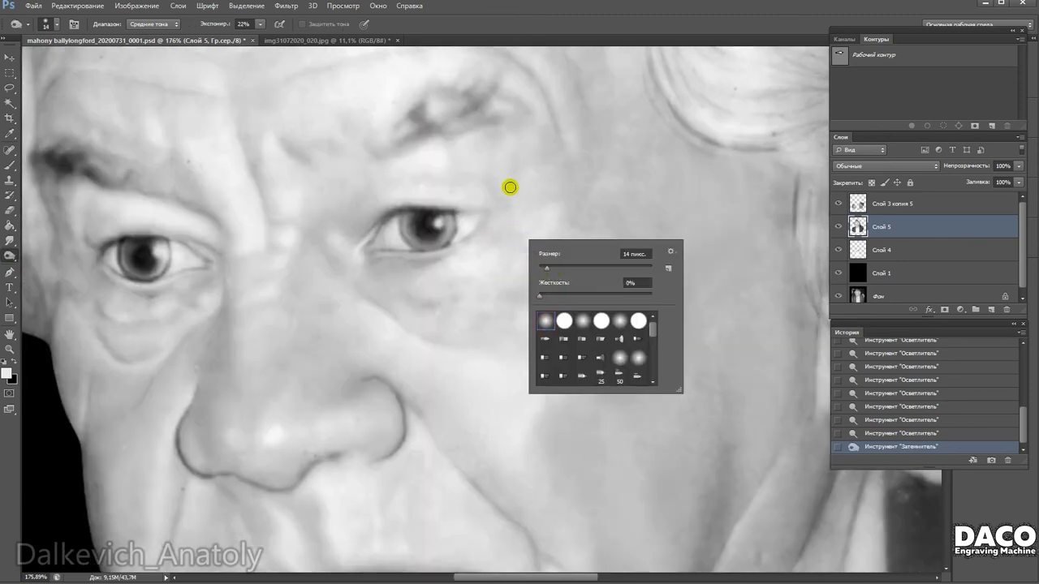
drag(515, 170, 465, 160)
drag(516, 187, 503, 99)
drag(509, 150, 441, 127)
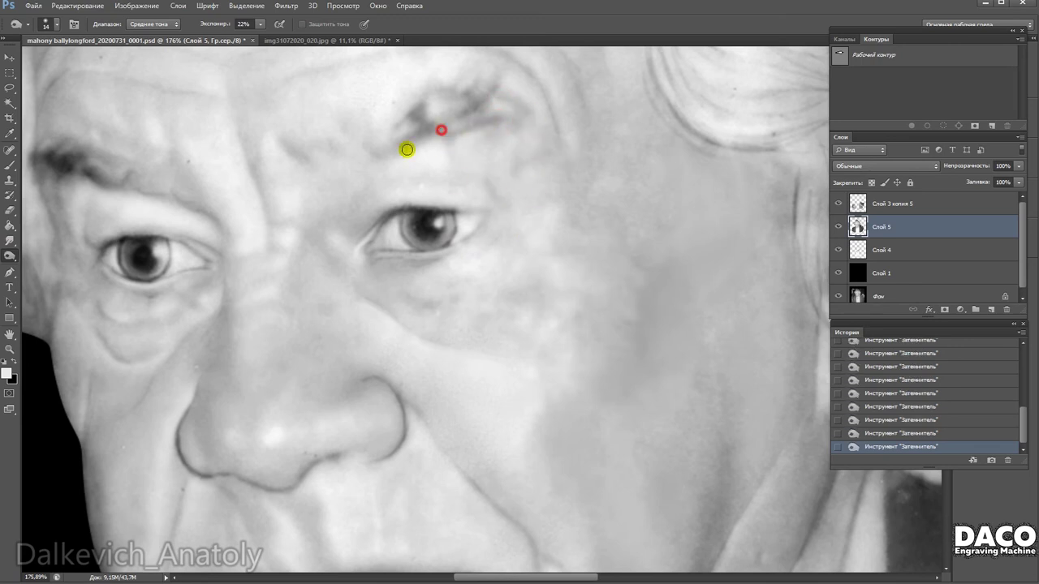
scroll(519, 211, up, 1)
drag(509, 263, 566, 284)
Lower the burn exposure to 18% and frame the hat brim above the left temple.
scroll(566, 284, down, 1)
drag(260, 23, 263, 37)
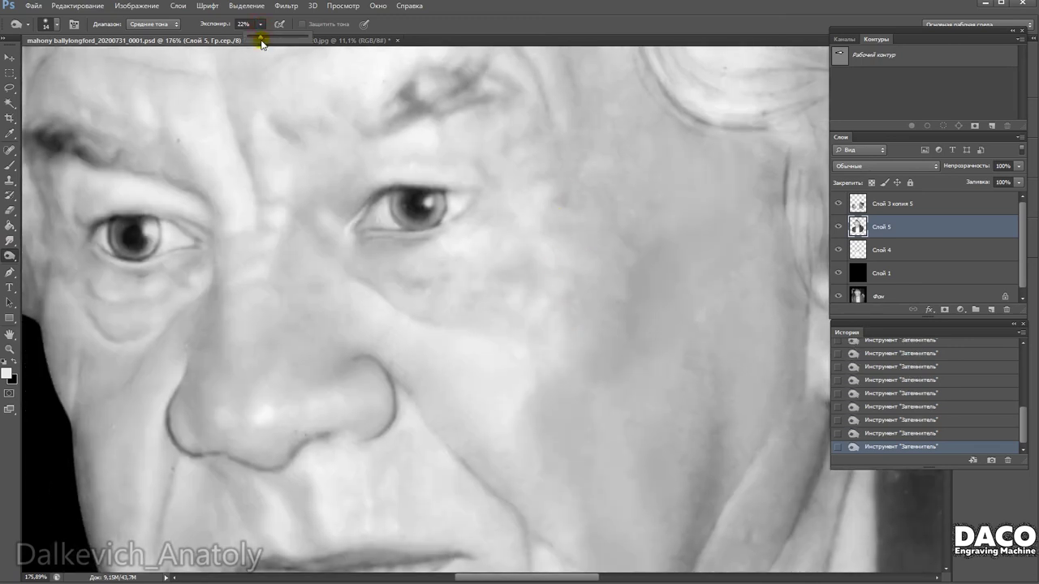
scroll(487, 246, down, 1)
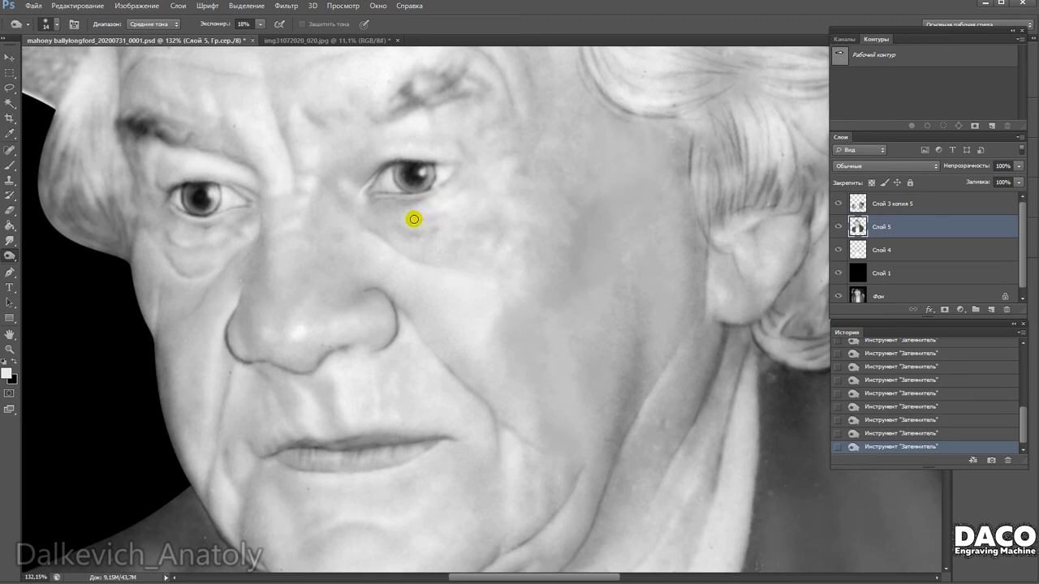
scroll(419, 253, down, 1)
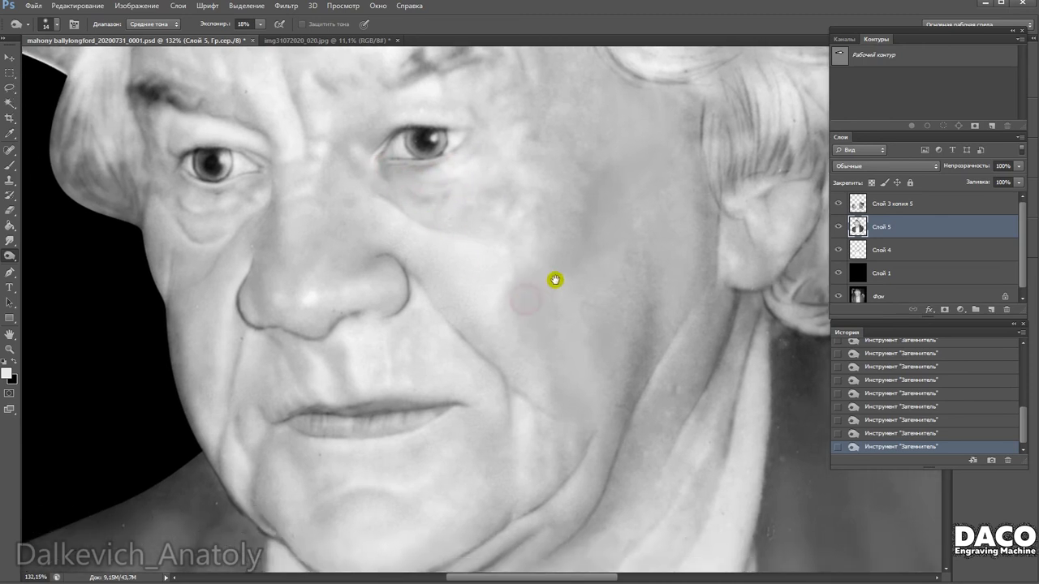
drag(557, 281, 496, 276)
scroll(520, 260, up, 1)
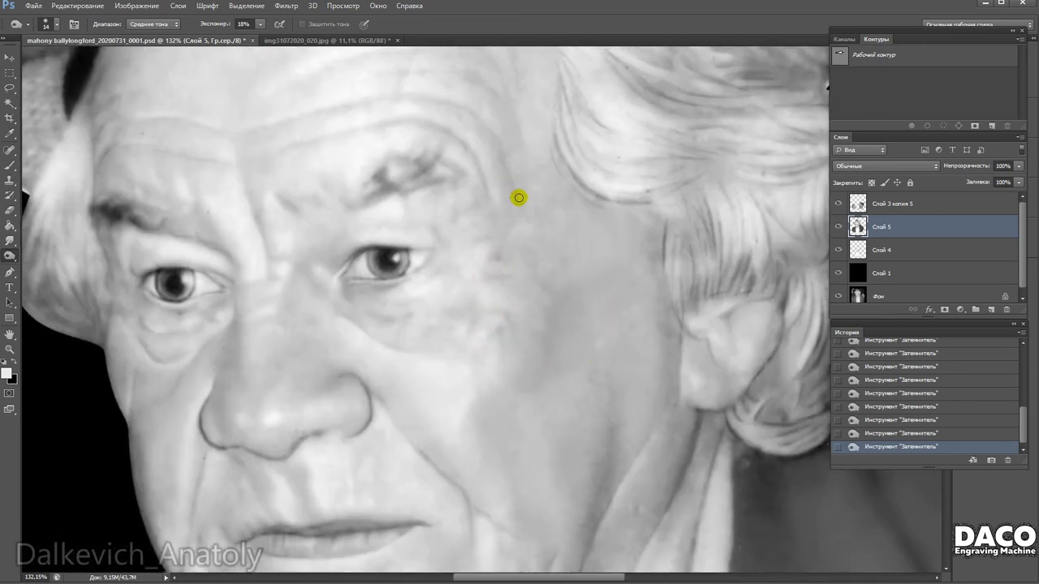
scroll(508, 199, up, 2)
scroll(509, 212, up, 1)
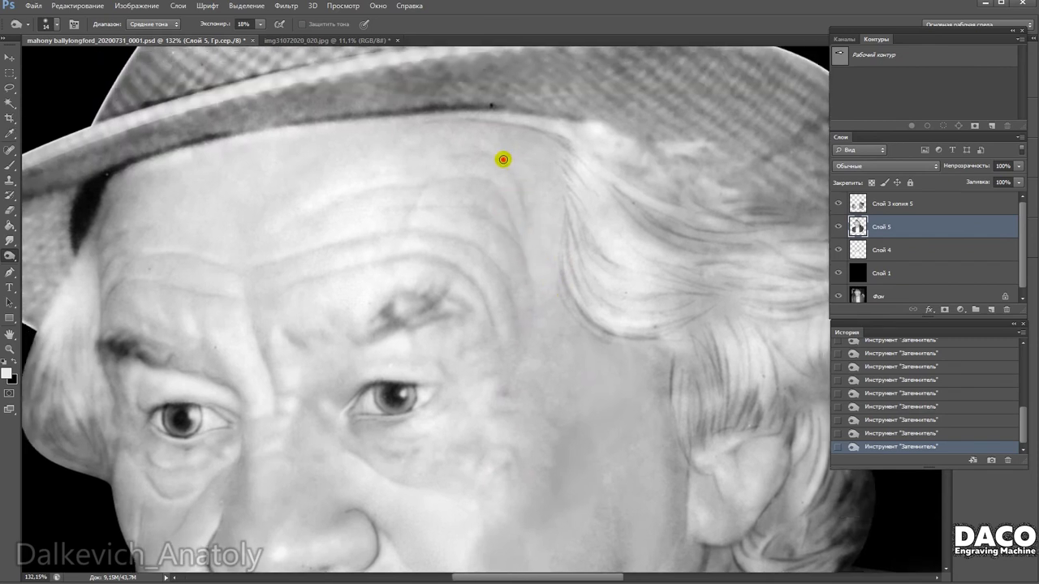
drag(503, 160, 528, 250)
drag(459, 241, 581, 193)
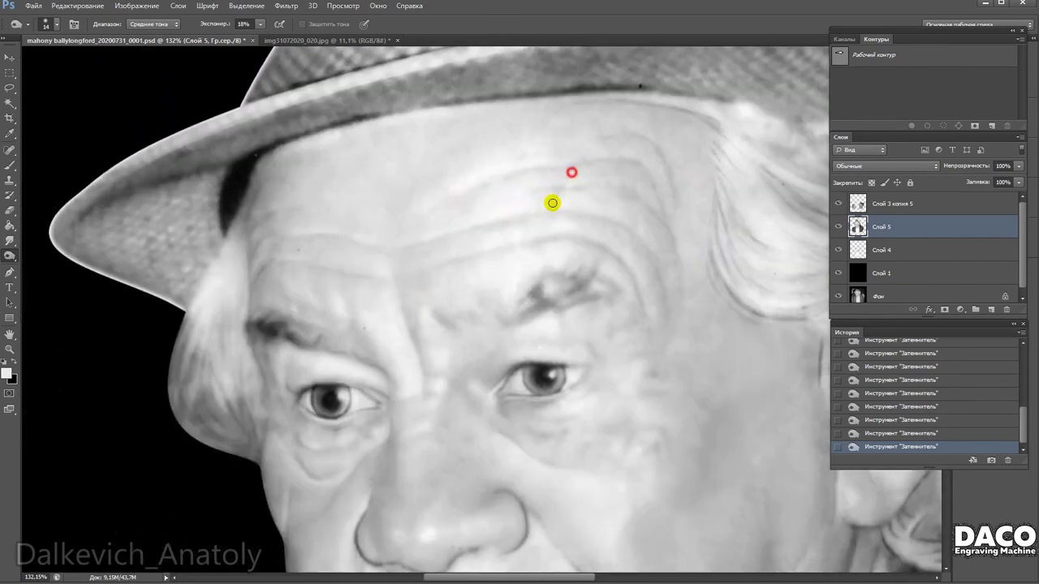
drag(258, 243, 274, 196)
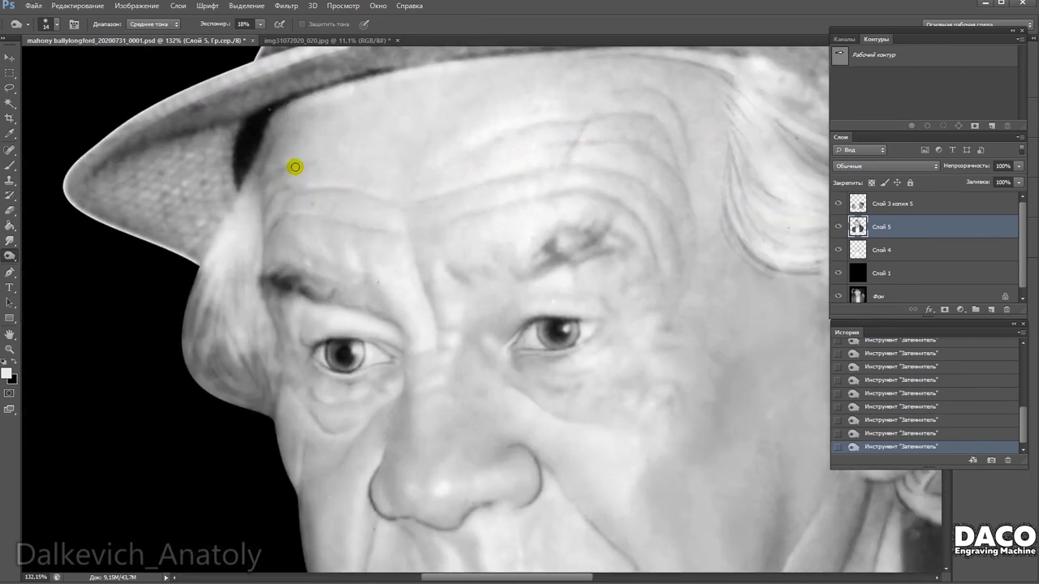
mouse_move(292, 128)
mouse_down()
mouse_move(406, 279)
mouse_move(464, 199)
mouse_up()
Extend the dark hat band down toward the temple with a 20 px burn brush.
right_click(292, 251)
drag(300, 148, 274, 224)
right_click(266, 243)
key(Return)
right_click(229, 288)
key(Return)
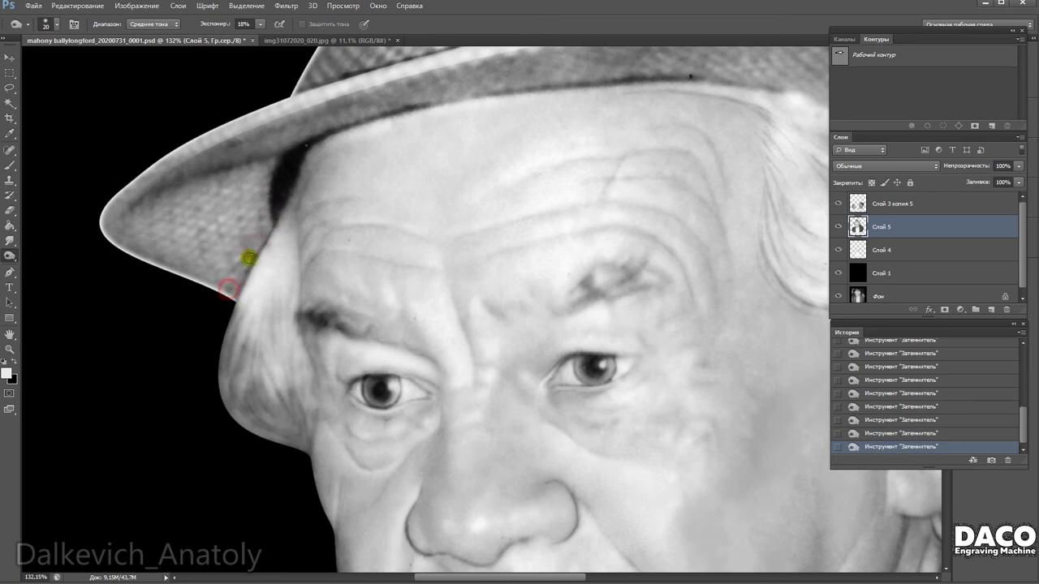
key(shift+o)
right_click(262, 267)
key(Return)
Dodge along the hat band, then use a 27 px brush to brighten the hair below the brim.
mouse_move(280, 207)
mouse_down()
mouse_move(232, 343)
mouse_move(242, 334)
mouse_up()
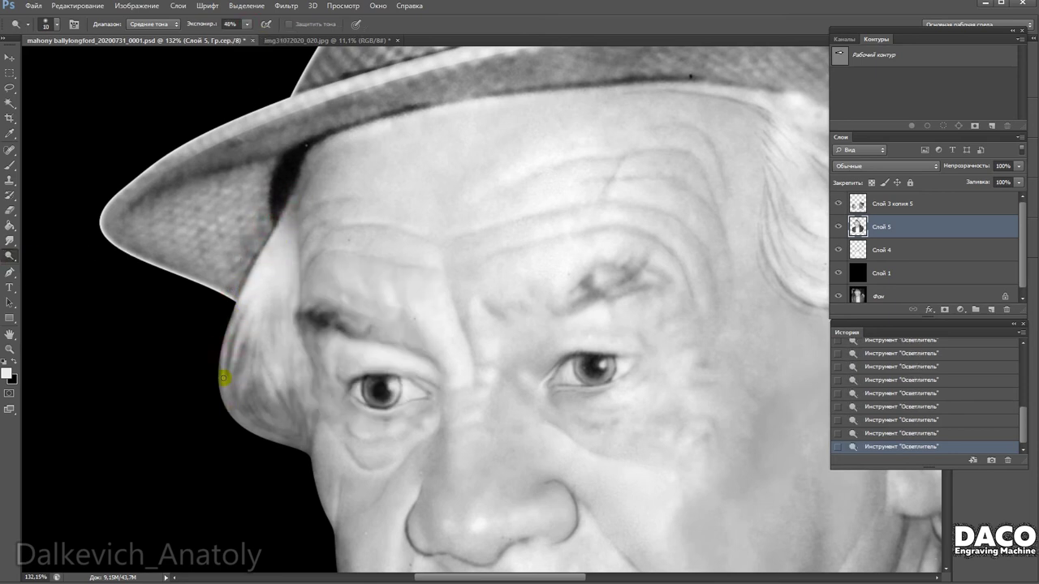
right_click(260, 339)
drag(290, 398, 299, 397)
key(Return)
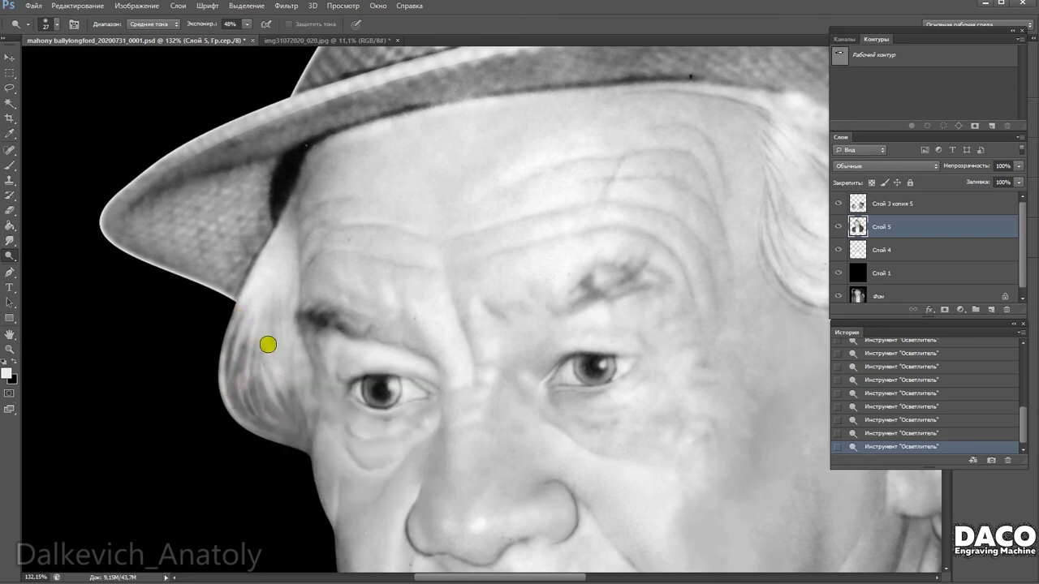
mouse_move(287, 371)
mouse_down()
mouse_move(283, 297)
mouse_move(282, 403)
mouse_move(287, 285)
mouse_up()
Lighten the middle of the forehead and its wrinkles with dodge dabs.
drag(337, 369, 341, 292)
mouse_move(370, 377)
mouse_down()
mouse_move(357, 348)
mouse_move(366, 248)
mouse_up()
drag(462, 121, 471, 250)
mouse_move(466, 343)
mouse_down()
mouse_move(466, 302)
mouse_move(453, 361)
mouse_move(468, 385)
mouse_up()
drag(359, 158, 375, 304)
scroll(309, 223, up, 3)
click(336, 178)
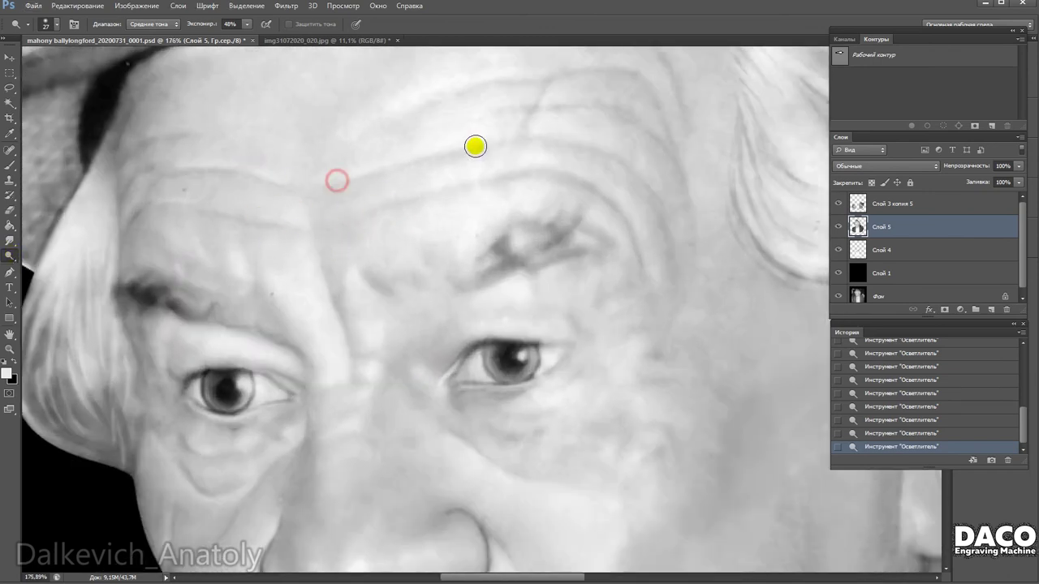
click(501, 190)
click(483, 159)
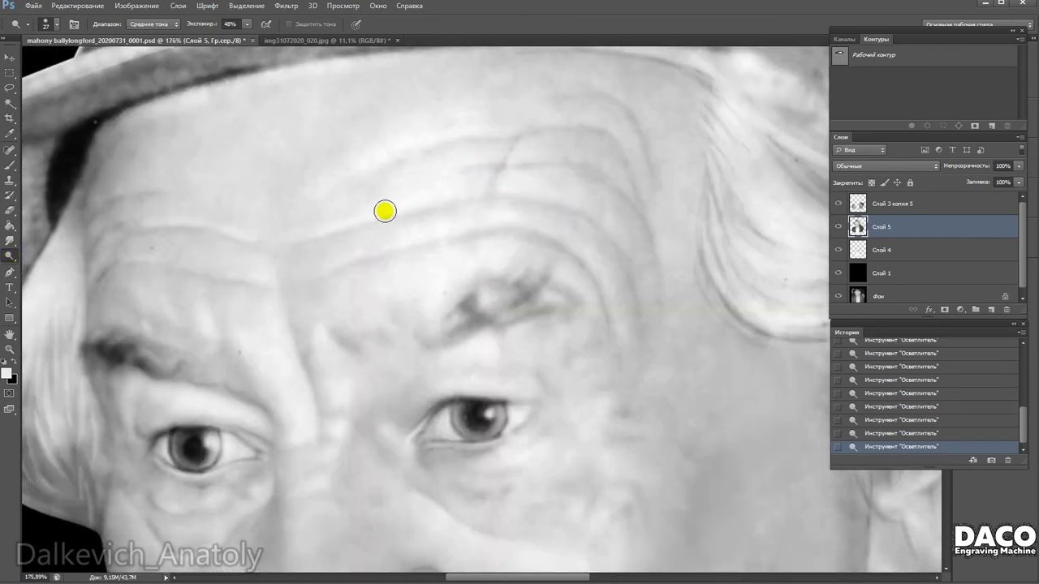
Lighten a spot on the cheek and the earlobe.
scroll(365, 179, down, 2)
scroll(349, 203, down, 2)
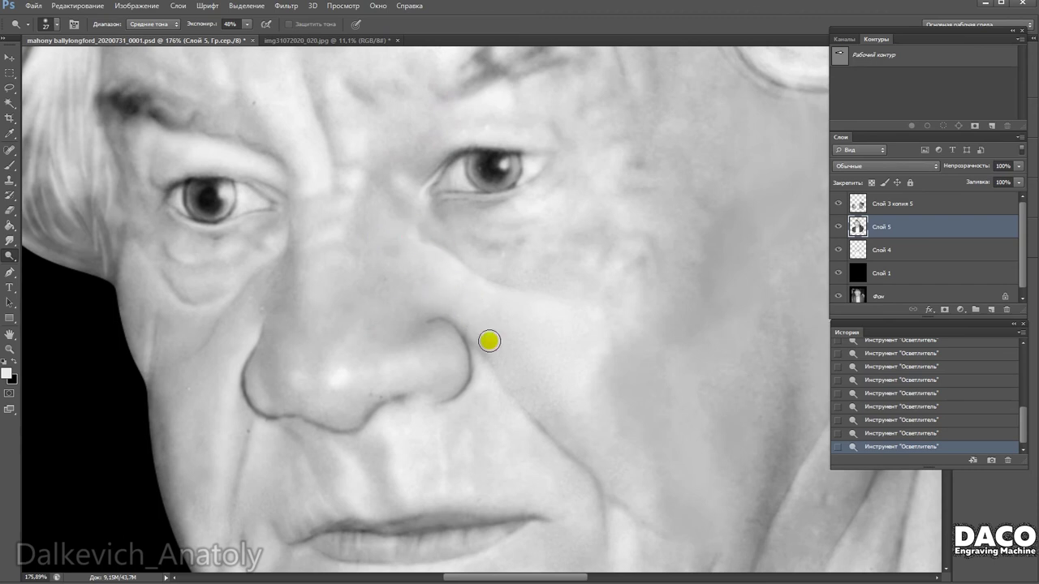
drag(476, 305, 434, 279)
click(504, 311)
mouse_move(503, 341)
mouse_down()
mouse_move(529, 395)
mouse_move(484, 383)
mouse_move(658, 225)
mouse_up()
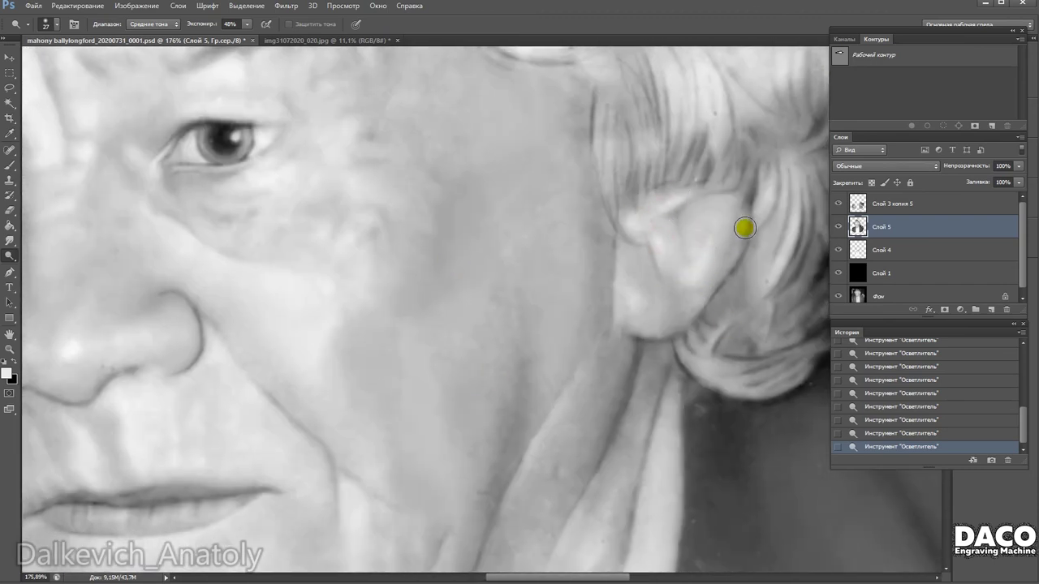
click(634, 292)
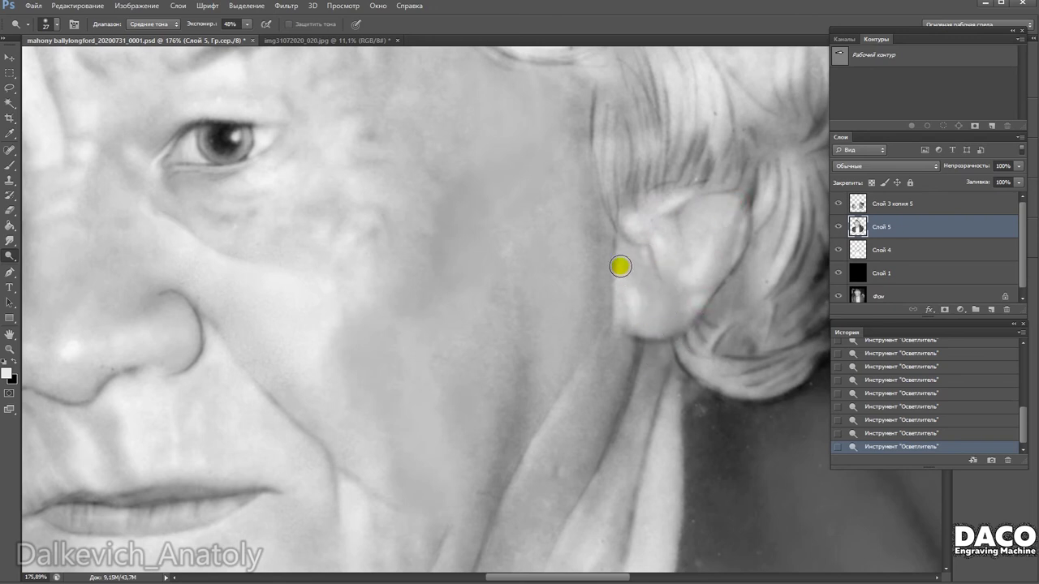
Lower dodge exposure to 16% and softly lighten the cheek and temple with a 91 px brush.
right_click(661, 335)
right_click(695, 235)
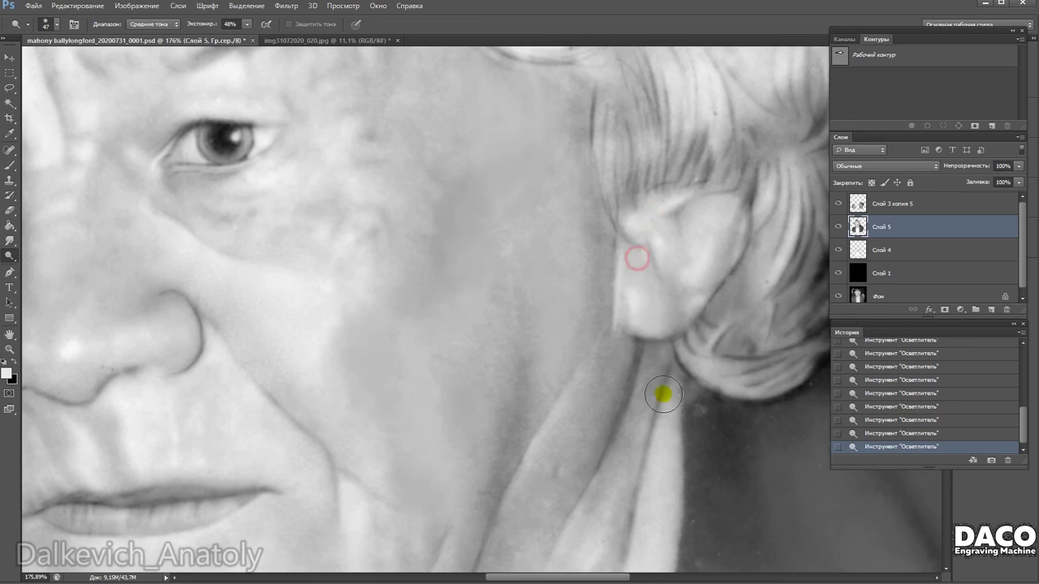
scroll(726, 283, down, 5)
drag(247, 23, 235, 36)
alt+right_click(581, 223)
right_click(600, 361)
drag(677, 378, 657, 379)
drag(520, 309, 534, 343)
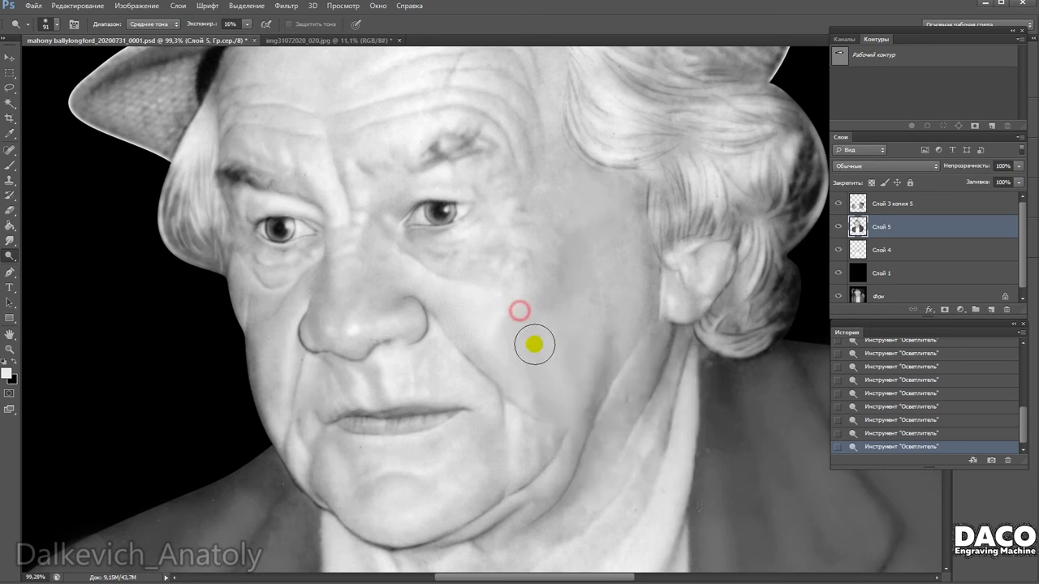
mouse_move(555, 132)
mouse_down()
mouse_move(563, 209)
mouse_move(536, 301)
mouse_up()
Switch from the Dodge tool to the Burn tool.
scroll(536, 292, up, 2)
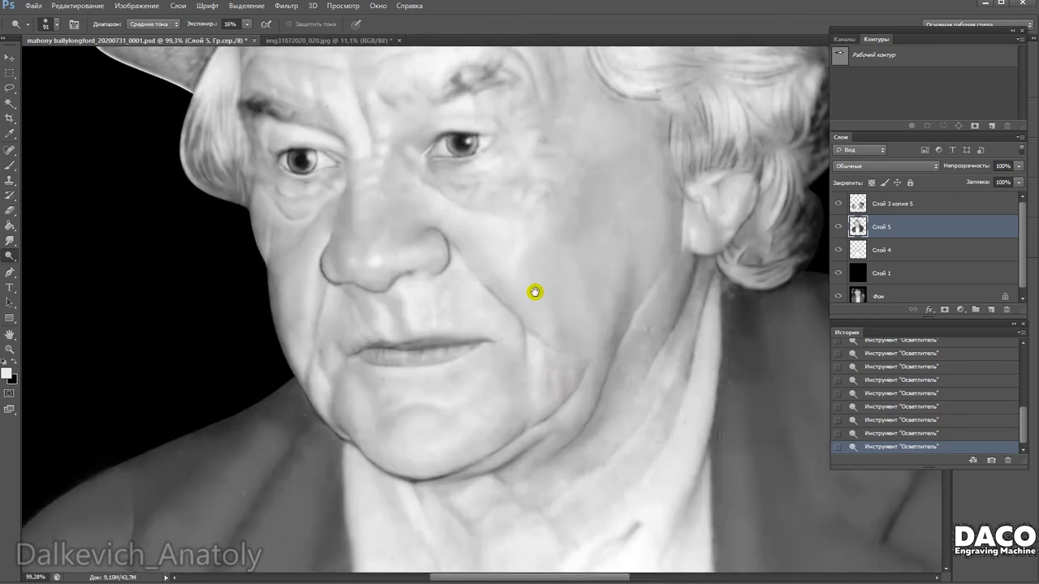
scroll(528, 244, down, 3)
drag(551, 245, 455, 278)
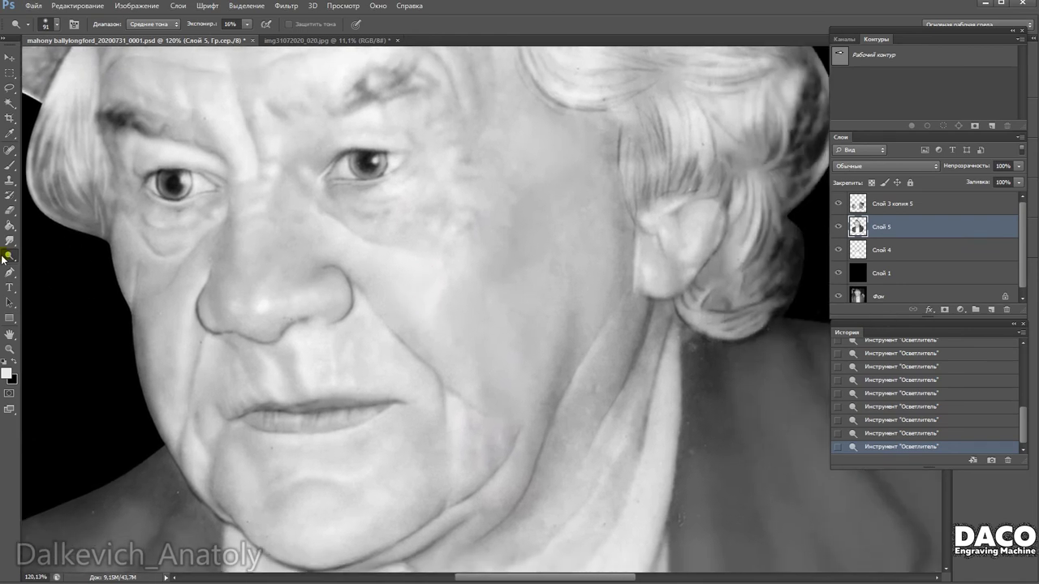
drag(4, 258, 48, 268)
right_click(443, 316)
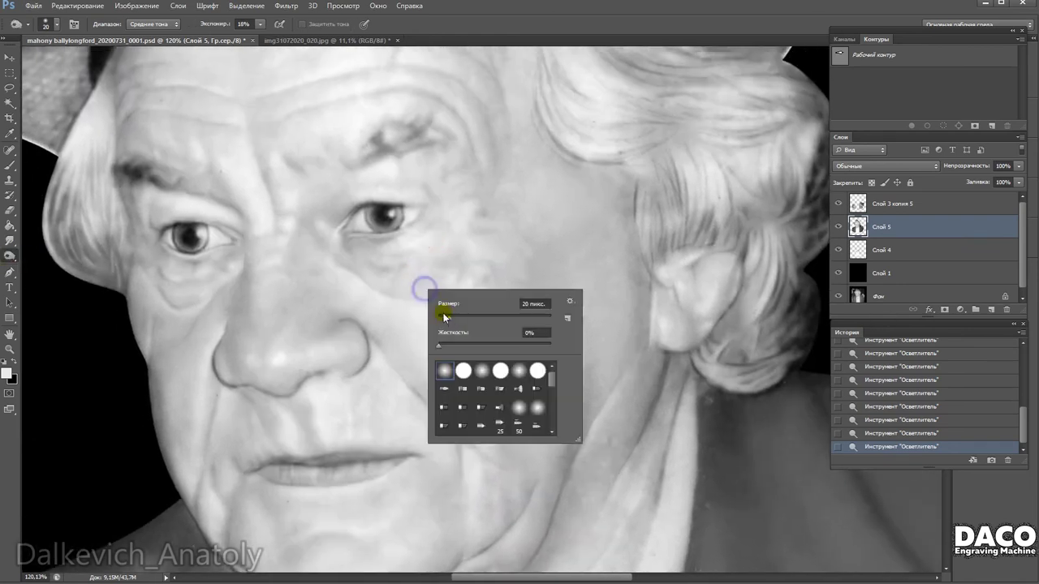
Burn the skin around the right eye and along both eyebrows.
click(387, 261)
click(418, 209)
click(395, 205)
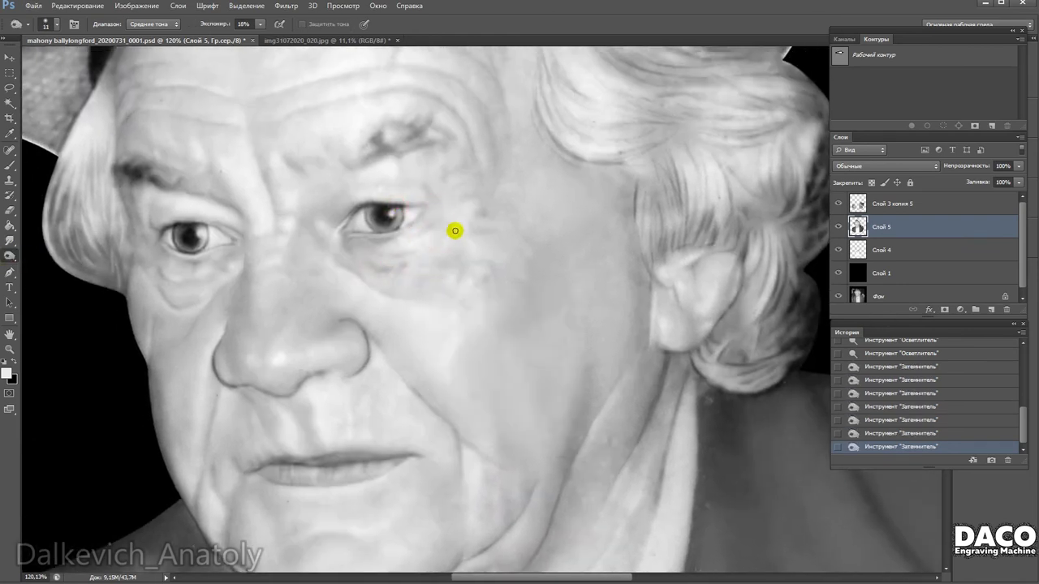
click(444, 152)
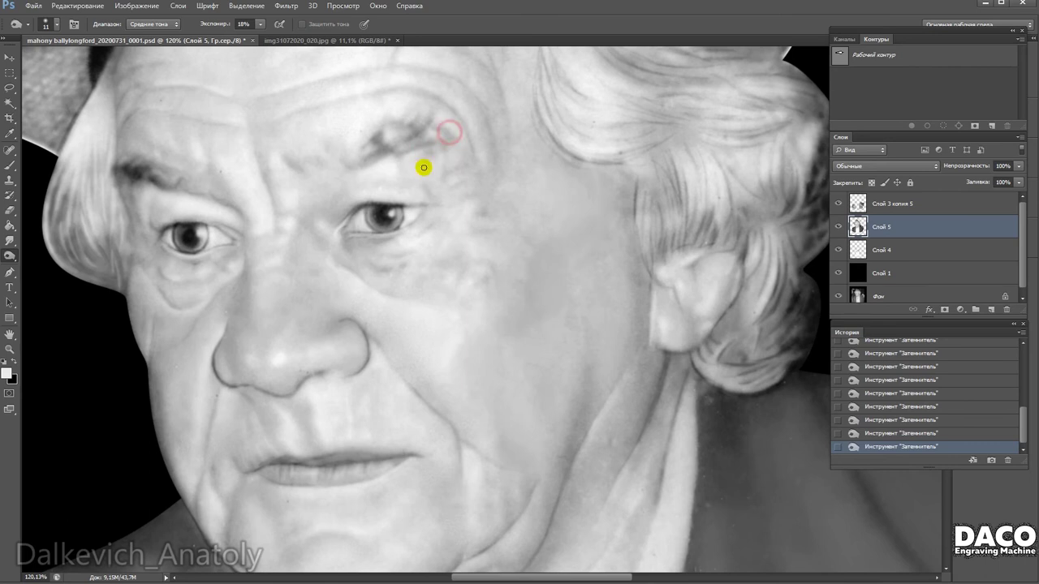
click(394, 202)
click(390, 184)
click(364, 206)
right_click(240, 194)
click(203, 183)
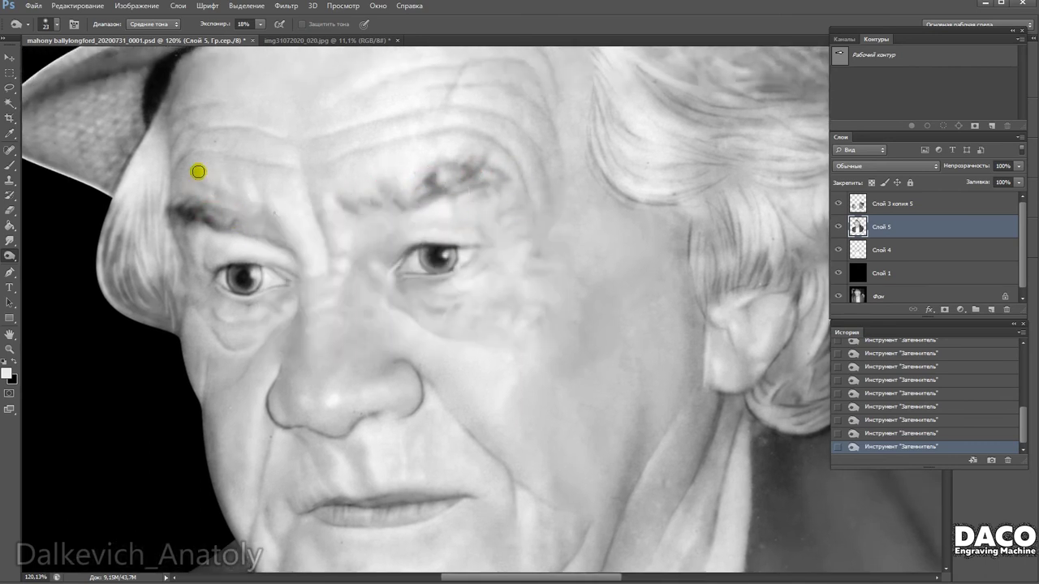
Darken the hair edge beside the temple with a 9 px burn brush.
drag(286, 241, 395, 220)
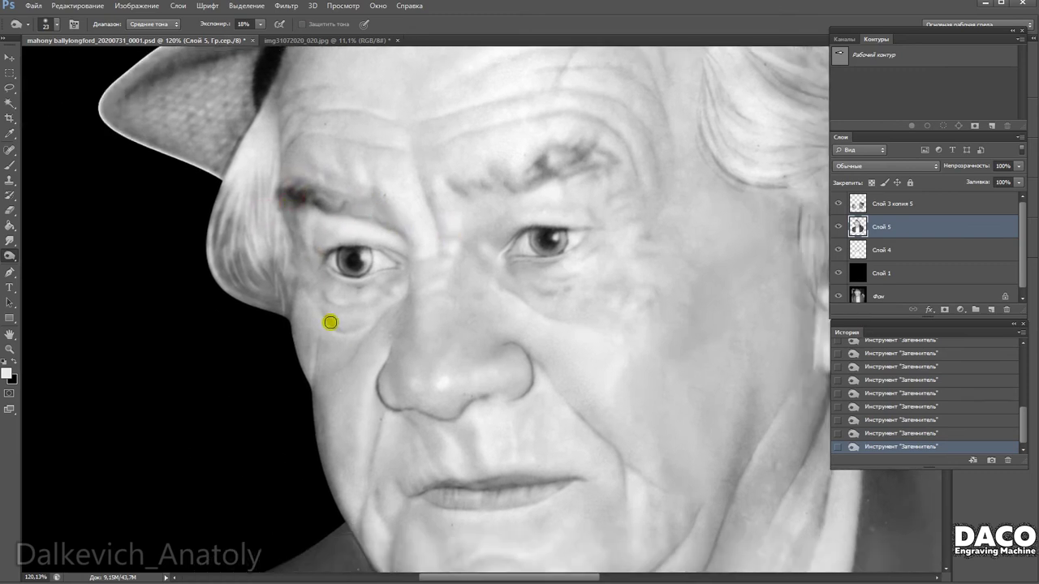
right_click(292, 298)
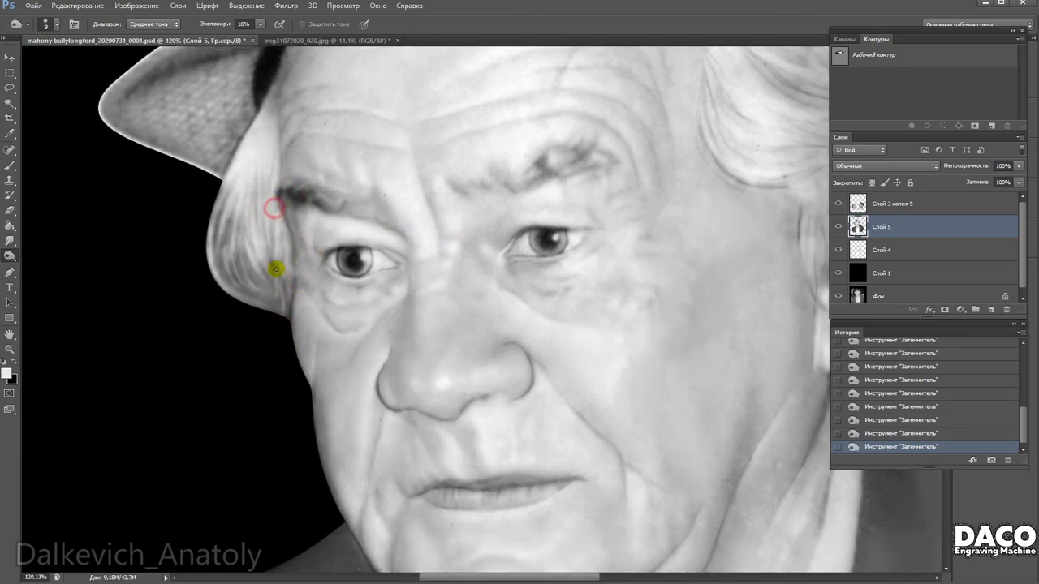
drag(277, 125, 278, 197)
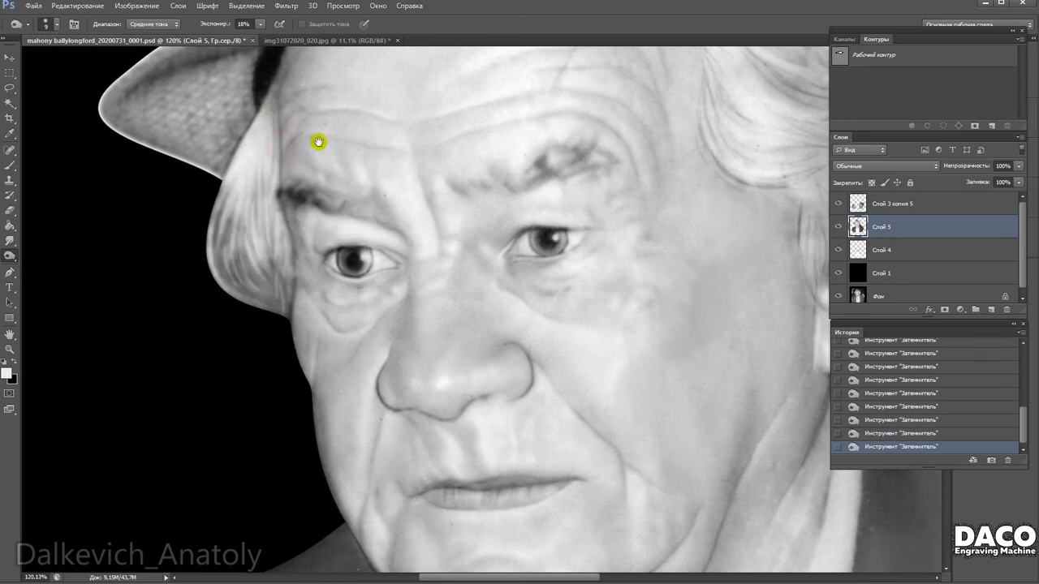
scroll(279, 197, up, 3)
scroll(330, 262, down, 2)
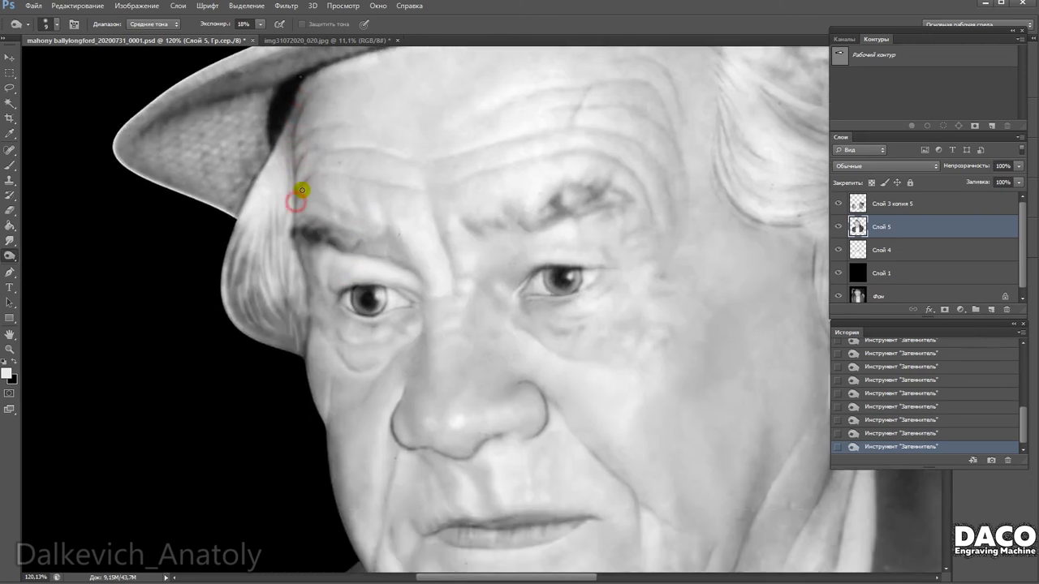
scroll(343, 254, left, 2)
scroll(341, 253, down, 1)
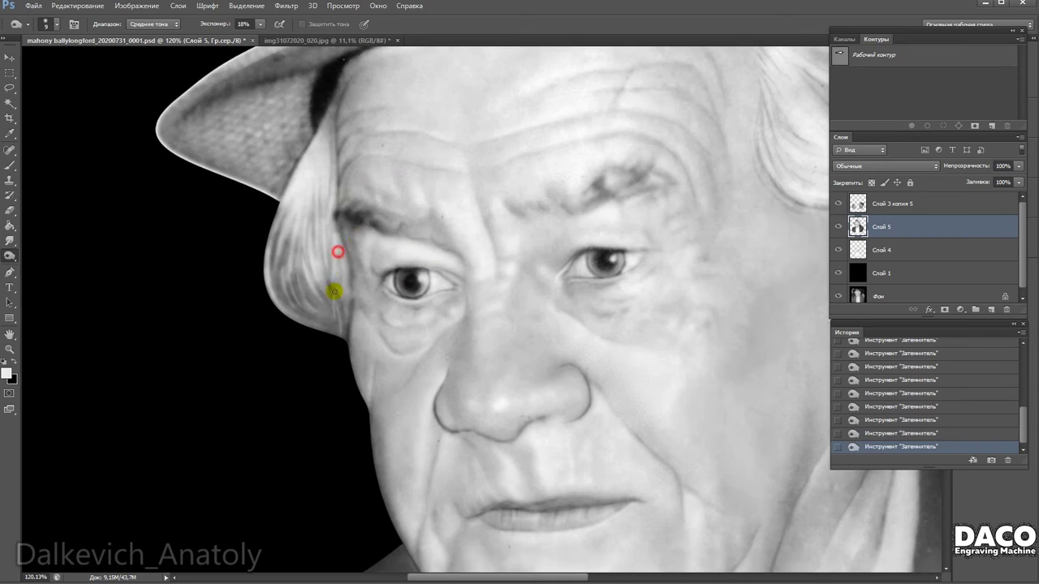
Set the burn brush to 25 px at 35% exposure and darken the hair over the temple.
right_click(303, 279)
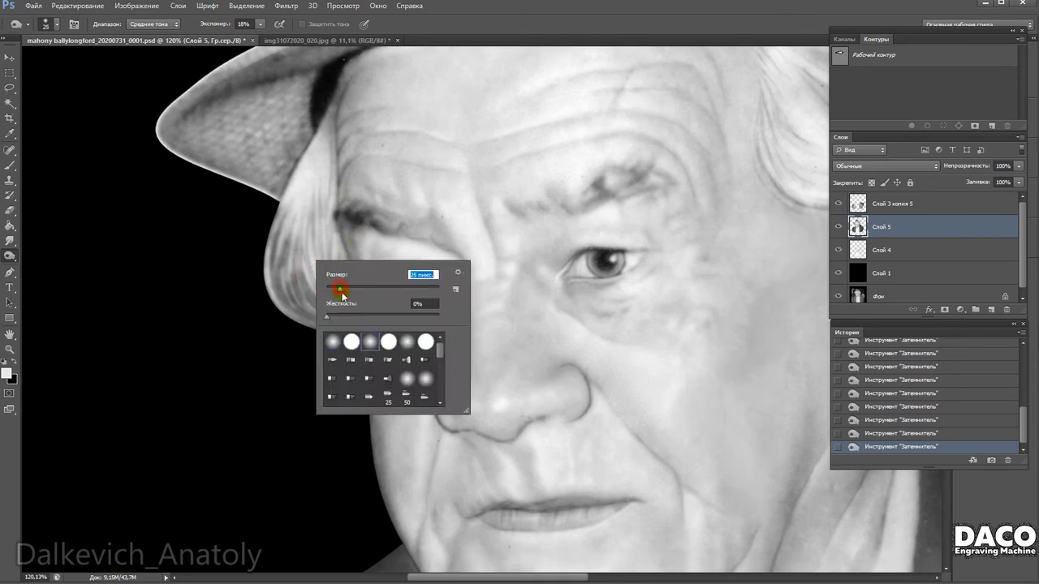
drag(340, 290, 345, 290)
click(317, 324)
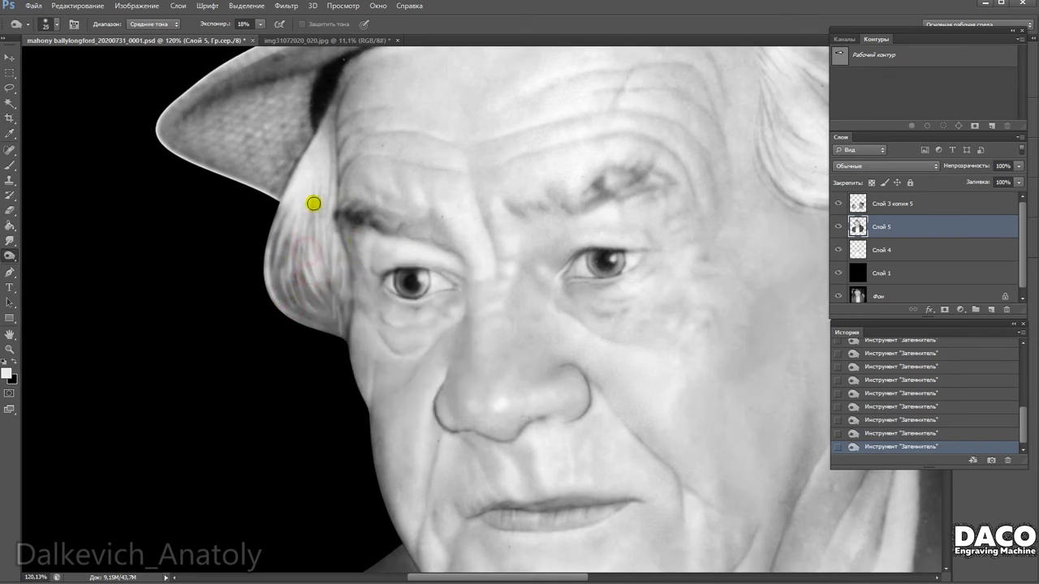
key(3)
key(5)
mouse_move(296, 285)
mouse_down()
mouse_move(333, 326)
mouse_move(316, 305)
mouse_up()
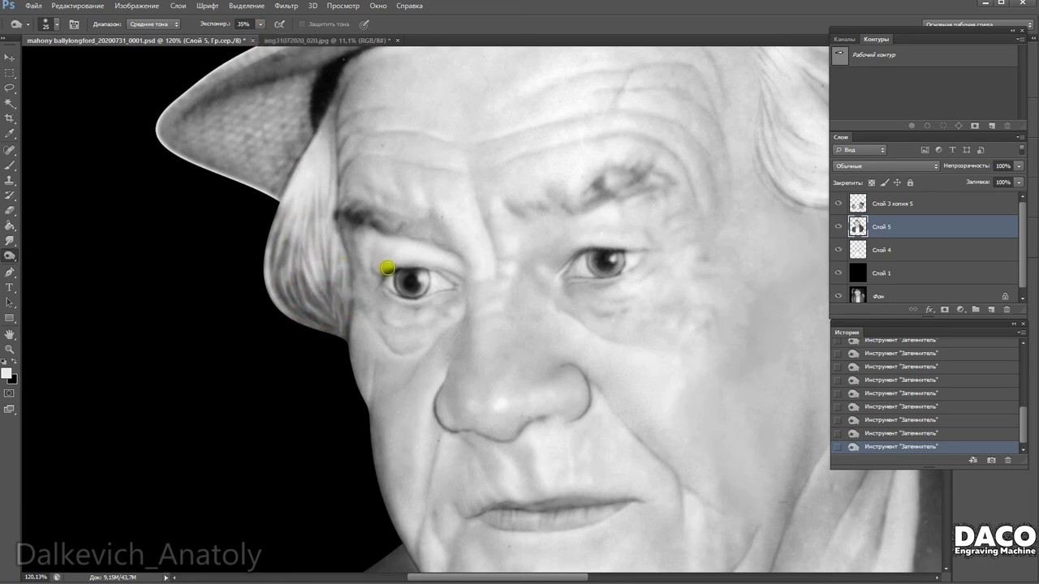
Deepen the nose-to-mouth fold with burn strokes.
scroll(310, 258, right, 3)
scroll(289, 260, up, 1)
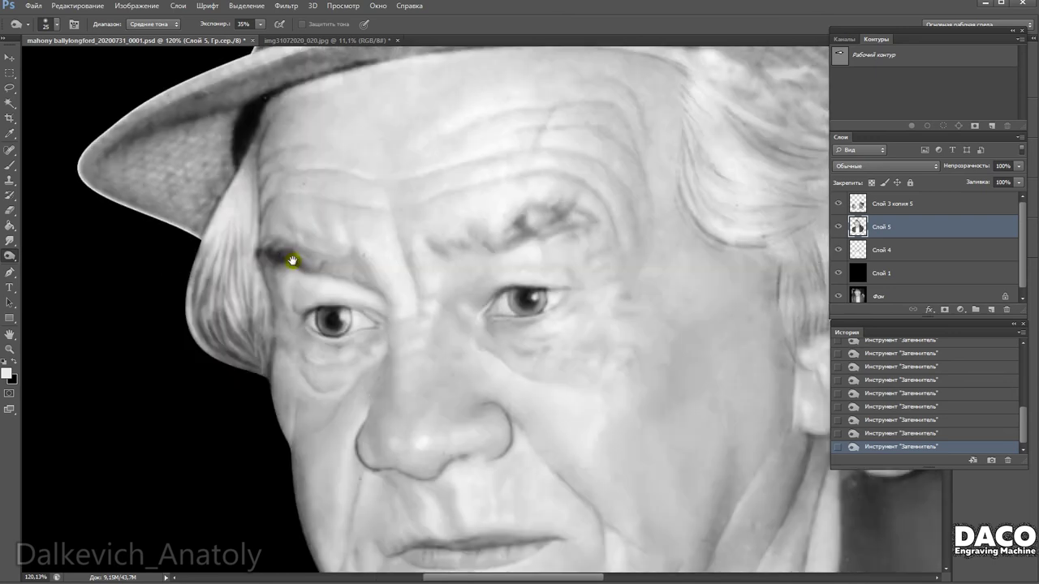
scroll(252, 363, down, 5)
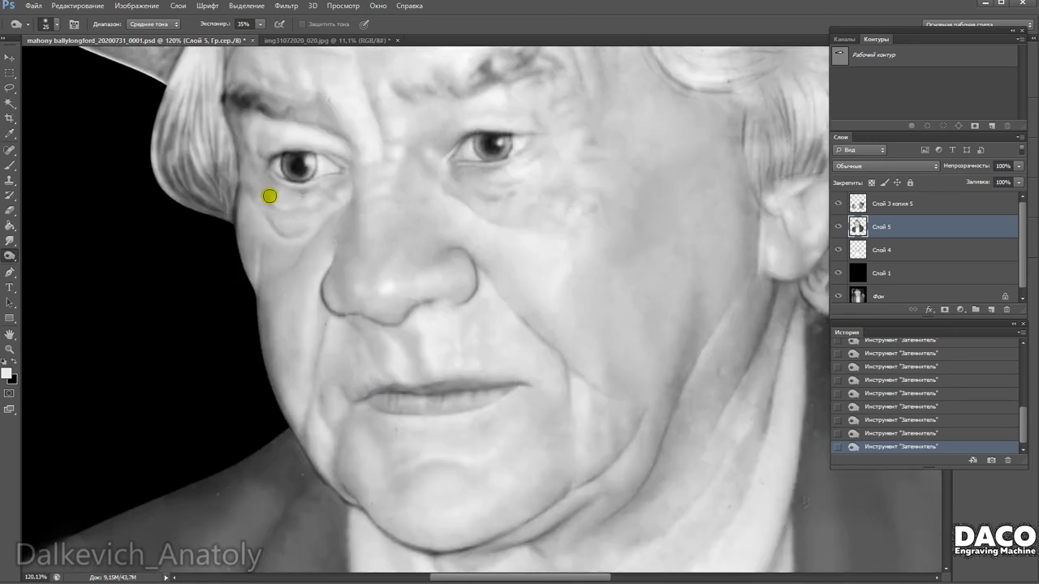
scroll(269, 197, down, 2)
drag(343, 232, 327, 278)
click(336, 236)
scroll(465, 279, up, 3)
scroll(465, 278, right, 1)
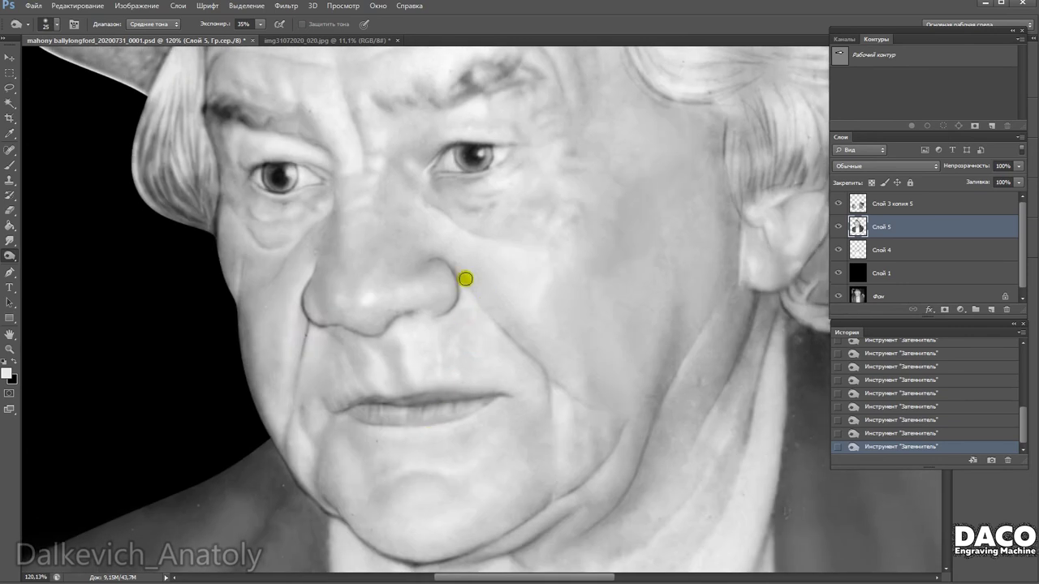
scroll(573, 406, down, 4)
scroll(573, 406, right, 1)
click(469, 191)
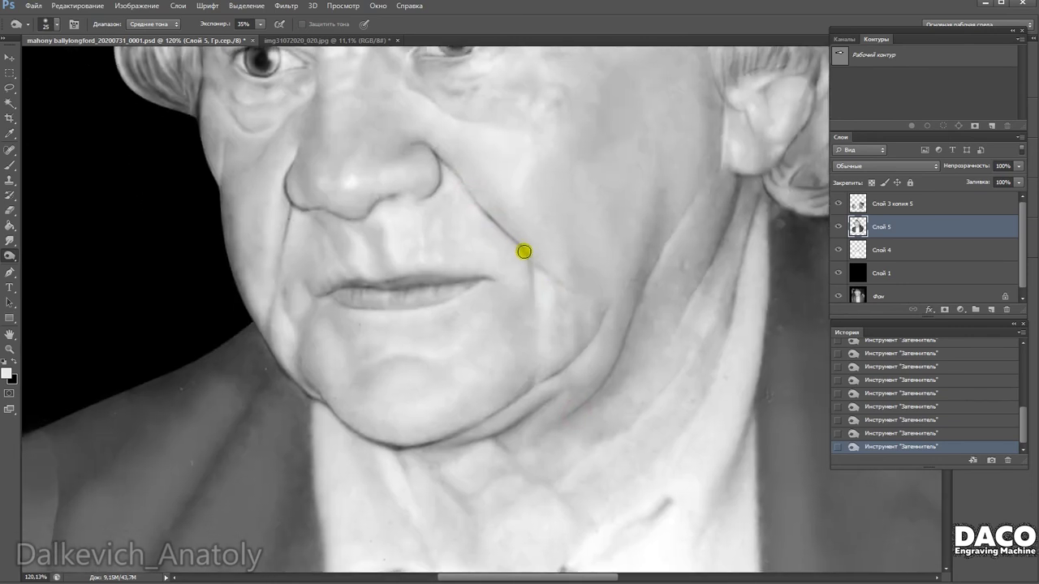
Move Слой 4 above Слой 5 in the Layers panel.
scroll(524, 251, up, 1)
scroll(323, 325, down, 3)
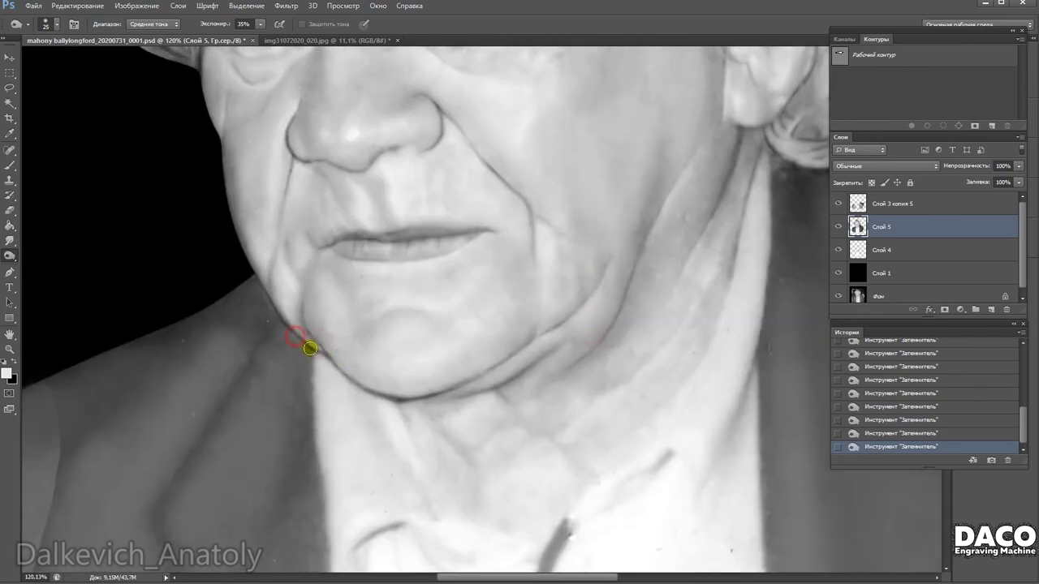
scroll(348, 317, down, 3)
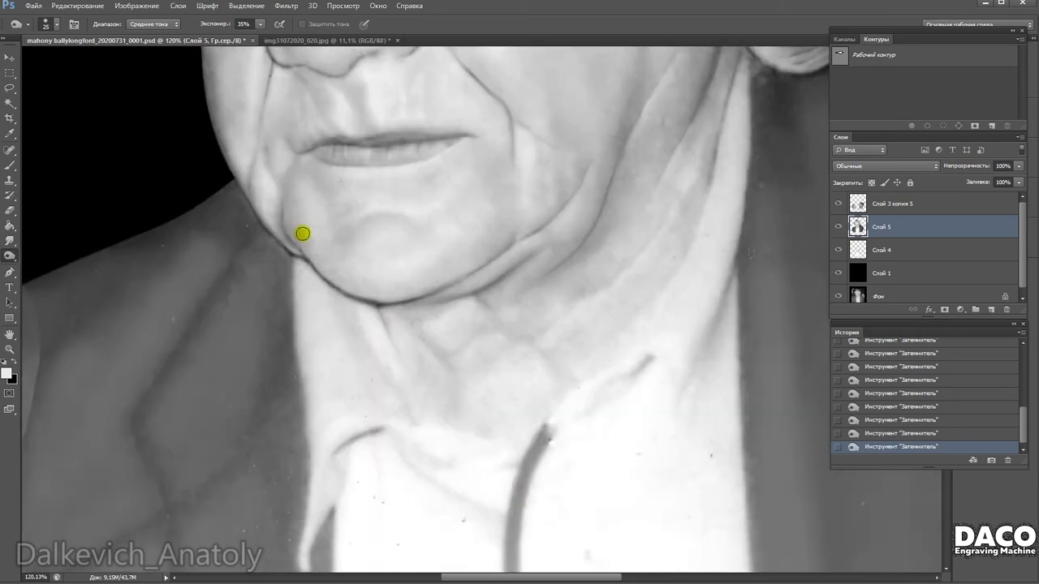
scroll(301, 232, up, 4)
scroll(469, 378, up, 2)
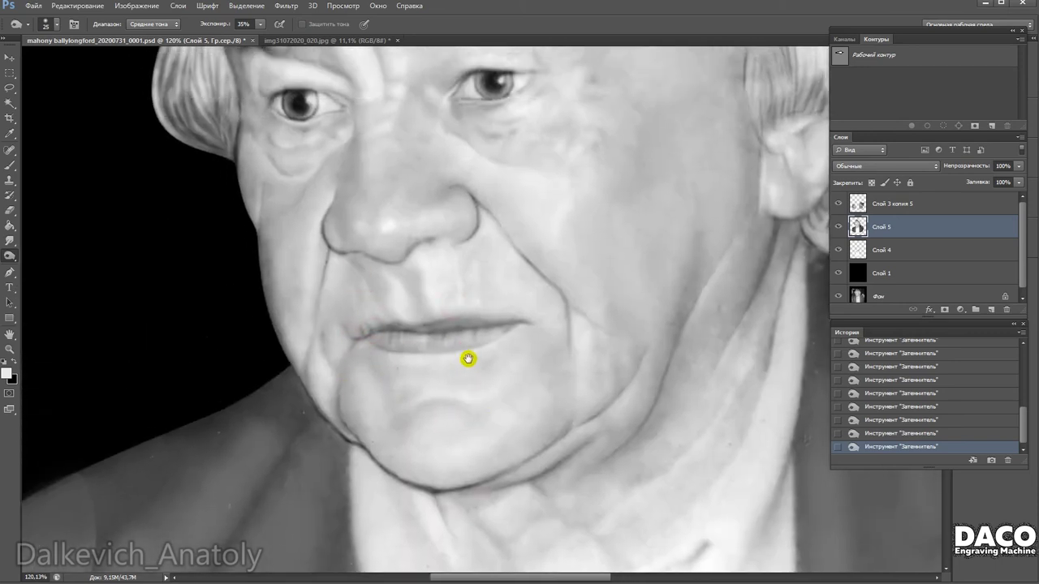
scroll(464, 285, down, 5)
scroll(655, 279, down, 2)
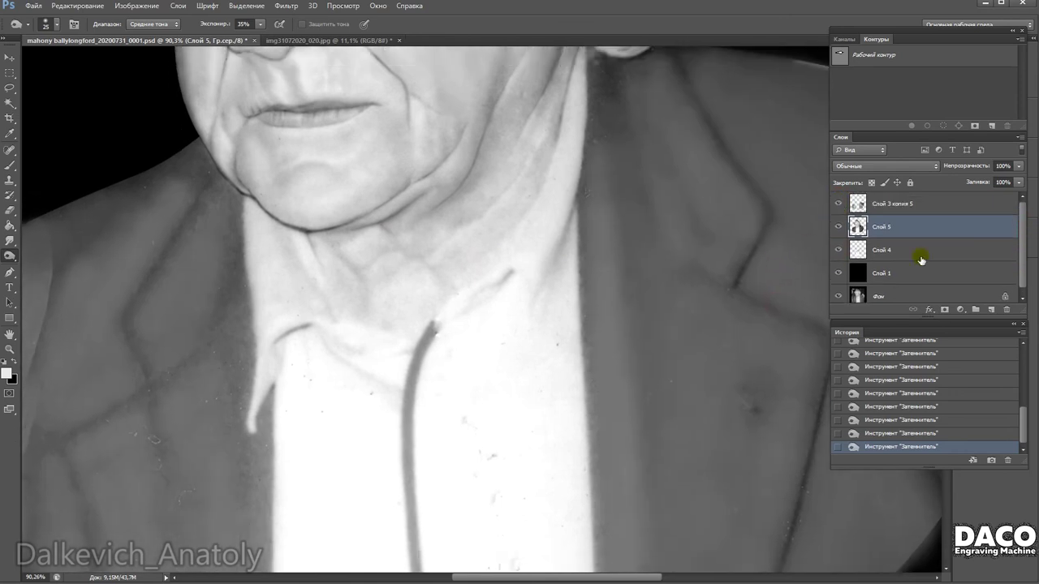
drag(840, 251, 897, 215)
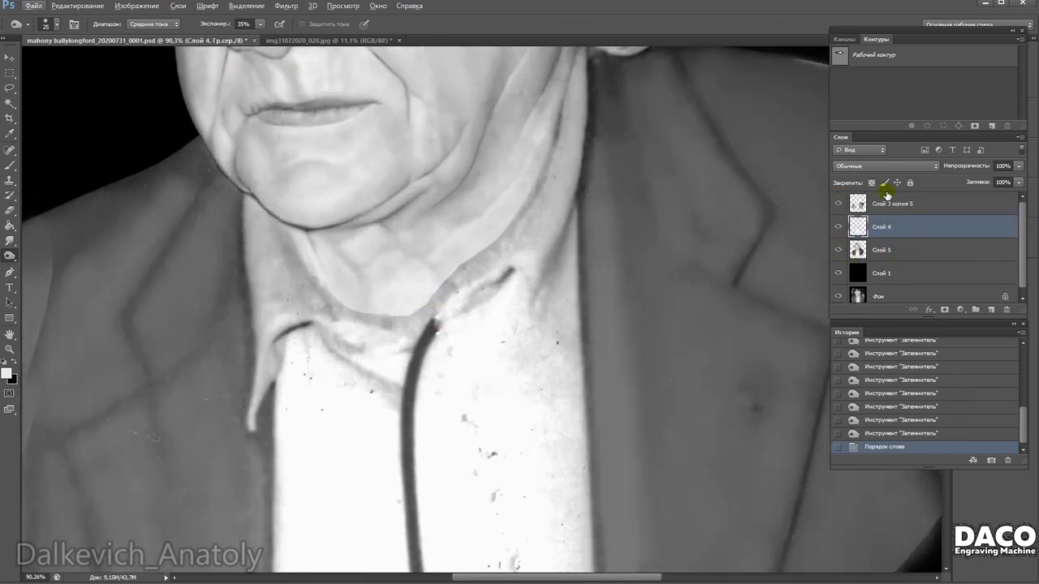
Compare Слой 4 hidden and shown, then erase part of it over the neck.
click(838, 230)
click(838, 229)
key(e)
mouse_move(395, 273)
mouse_down()
mouse_move(343, 291)
mouse_move(384, 315)
mouse_move(430, 316)
mouse_move(467, 263)
mouse_up()
drag(530, 183, 498, 247)
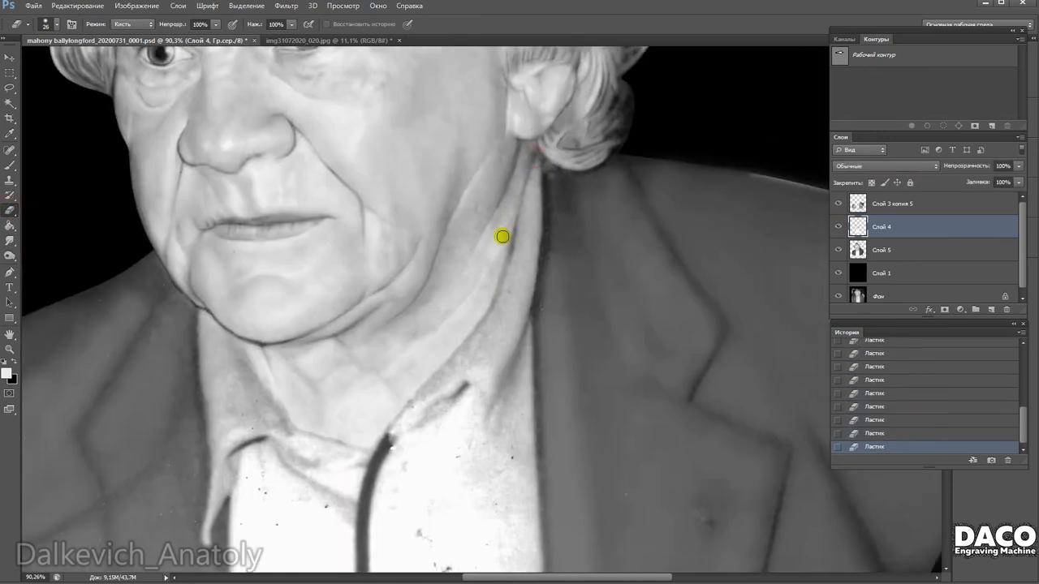
mouse_move(459, 356)
mouse_down()
mouse_move(447, 257)
mouse_move(478, 254)
mouse_up()
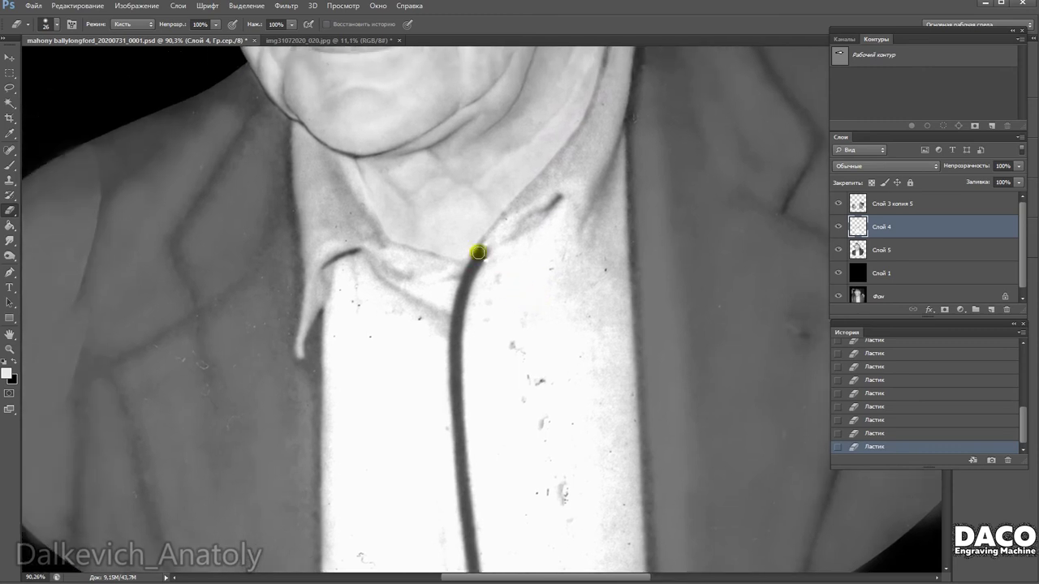
Spot-heal the dark specks on the collar.
click(10, 150)
click(350, 212)
click(344, 289)
click(389, 312)
scroll(413, 317, down, 2)
click(460, 207)
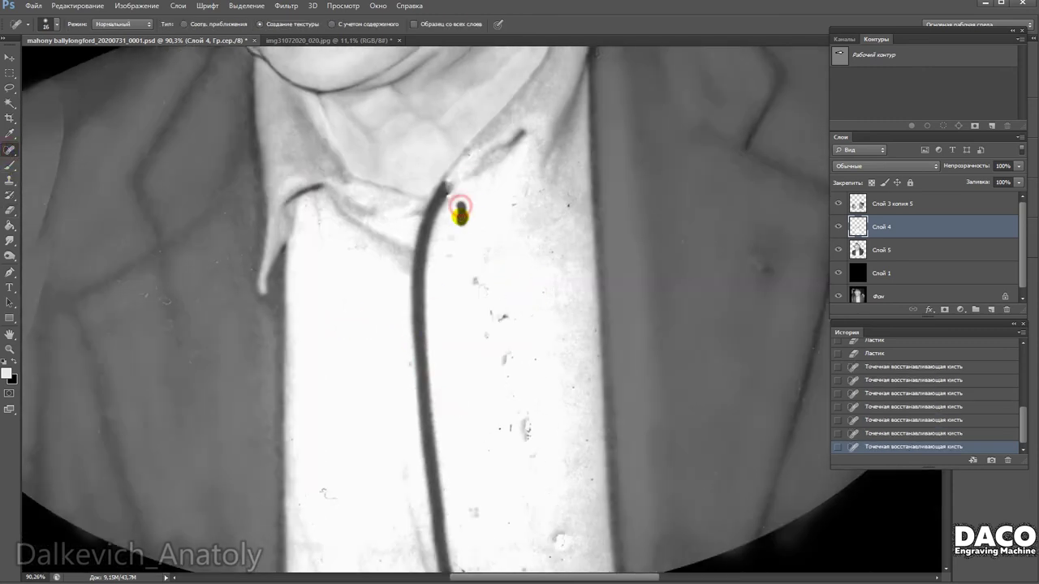
Heal the marks, specks and scribble on the shirt front.
mouse_move(473, 280)
mouse_down()
mouse_move(511, 313)
mouse_move(512, 398)
mouse_up()
drag(519, 430, 503, 422)
click(478, 423)
drag(497, 500, 520, 419)
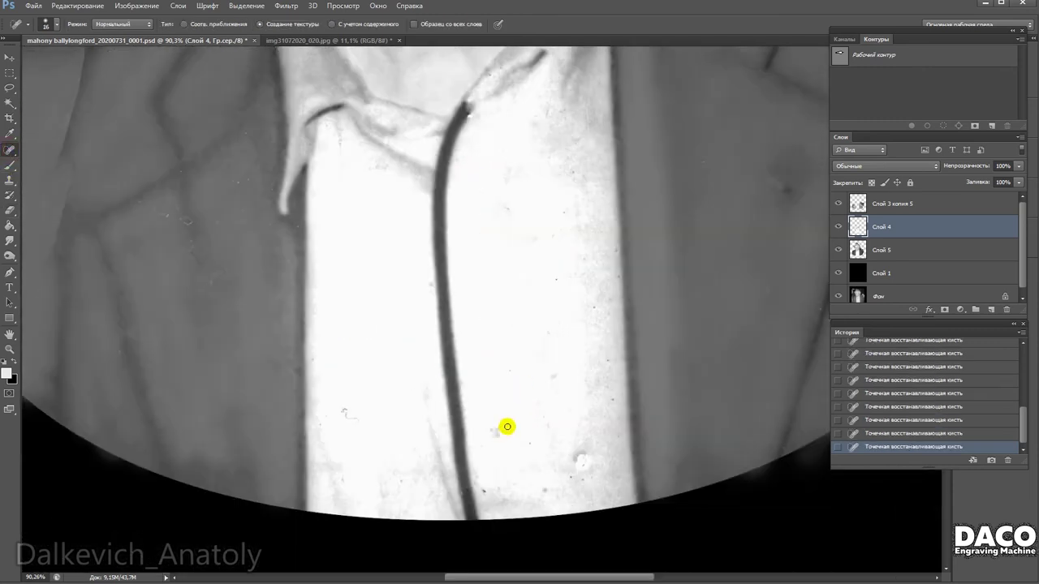
click(345, 414)
scroll(418, 430, up, 5)
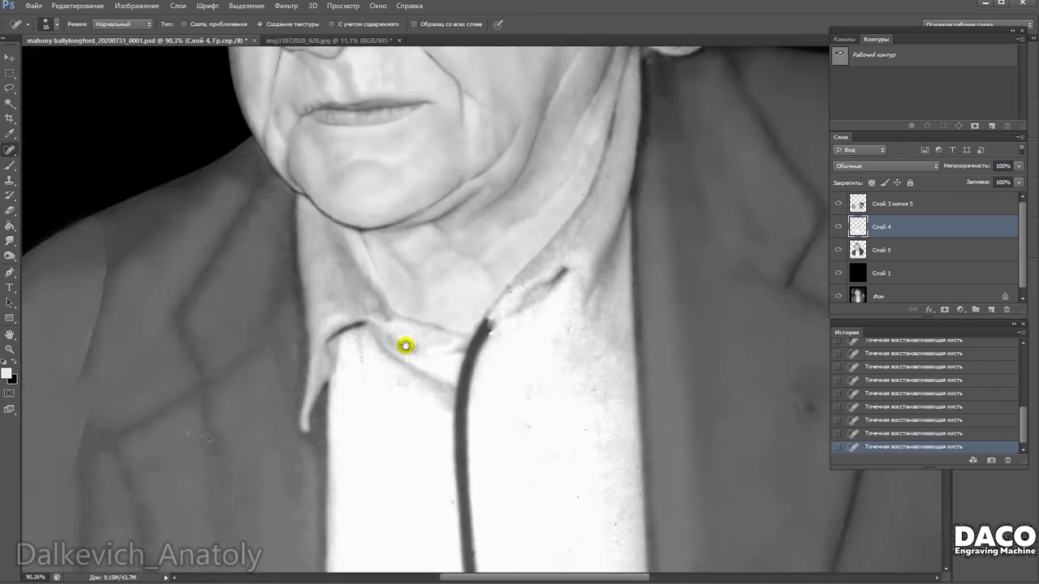
scroll(454, 365, up, 2)
scroll(520, 345, down, 1)
Merge Слой 4 and Слой 5 into one layer.
shift+click(892, 250)
right_click(896, 250)
click(925, 398)
scroll(280, 149, up, 3)
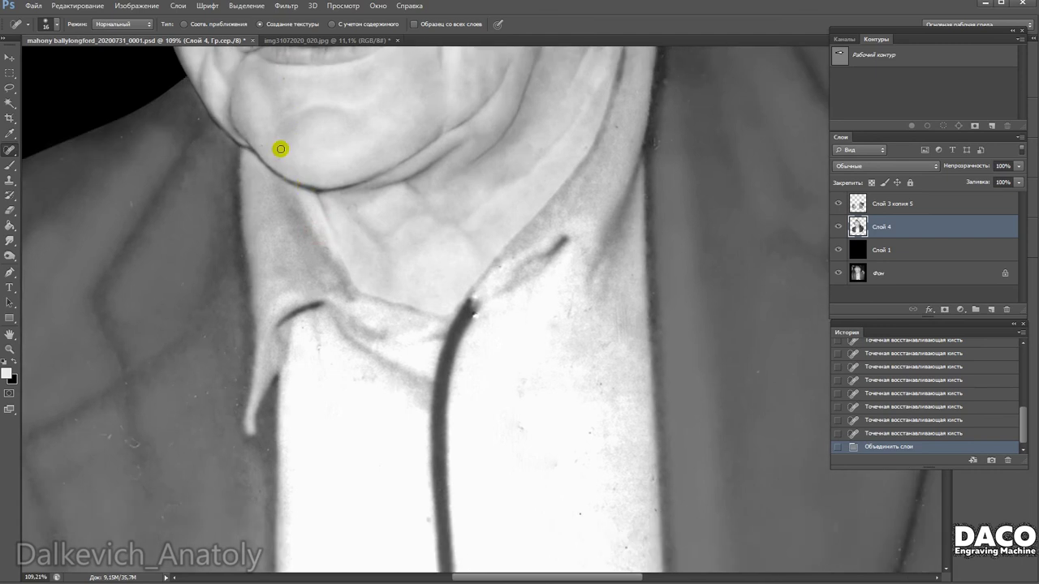
Start a pen outline from the chin down the collar edge, undoing a stray point.
key(p)
mouse_move(244, 402)
mouse_down()
mouse_move(241, 431)
mouse_move(265, 325)
mouse_up()
drag(239, 150, 232, 248)
mouse_move(265, 325)
mouse_down()
mouse_move(269, 309)
mouse_move(232, 267)
mouse_up()
click(245, 422)
drag(249, 436, 250, 439)
click(118, 466)
key(ctrl+z)
Continue the outline around the collar tip and inner edge, closing it under the chin.
scroll(272, 440, up, 1)
click(255, 443)
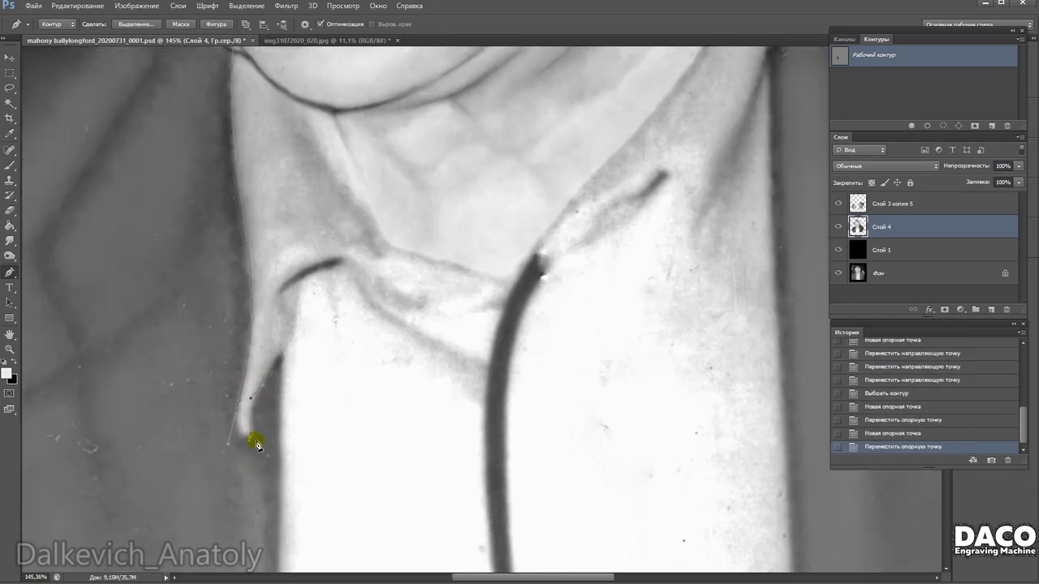
mouse_move(243, 431)
mouse_down()
mouse_move(255, 394)
mouse_move(241, 395)
mouse_move(271, 364)
mouse_move(244, 446)
mouse_move(271, 436)
mouse_up()
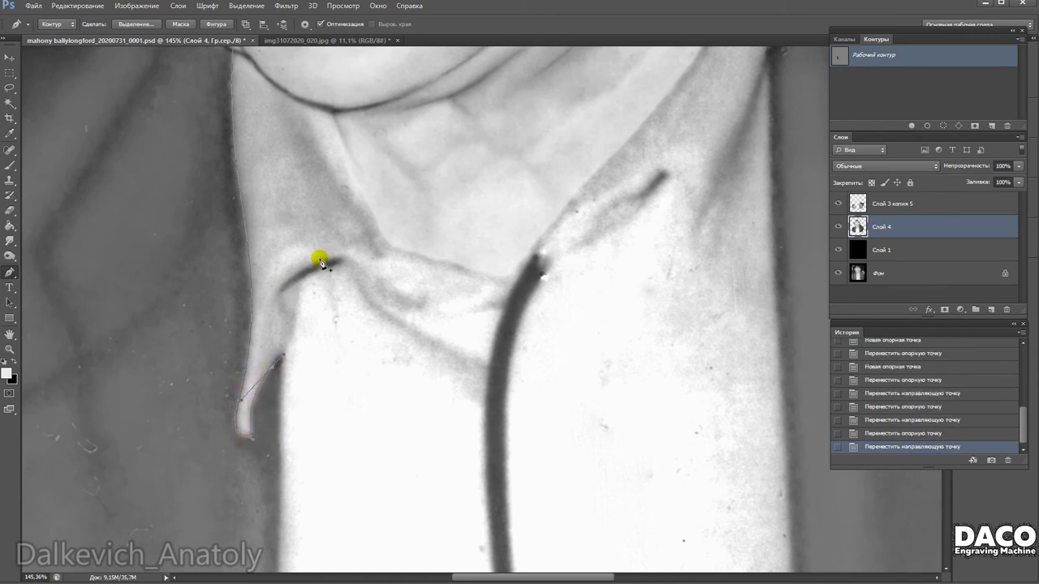
mouse_move(271, 365)
mouse_down()
mouse_move(239, 378)
mouse_move(283, 293)
mouse_move(248, 344)
mouse_move(252, 430)
mouse_move(287, 276)
mouse_move(282, 334)
mouse_move(241, 287)
mouse_up()
drag(311, 264, 267, 284)
click(257, 343)
scroll(343, 378, up, 2)
scroll(312, 364, up, 1)
click(336, 357)
drag(362, 253, 303, 214)
click(236, 160)
click(227, 120)
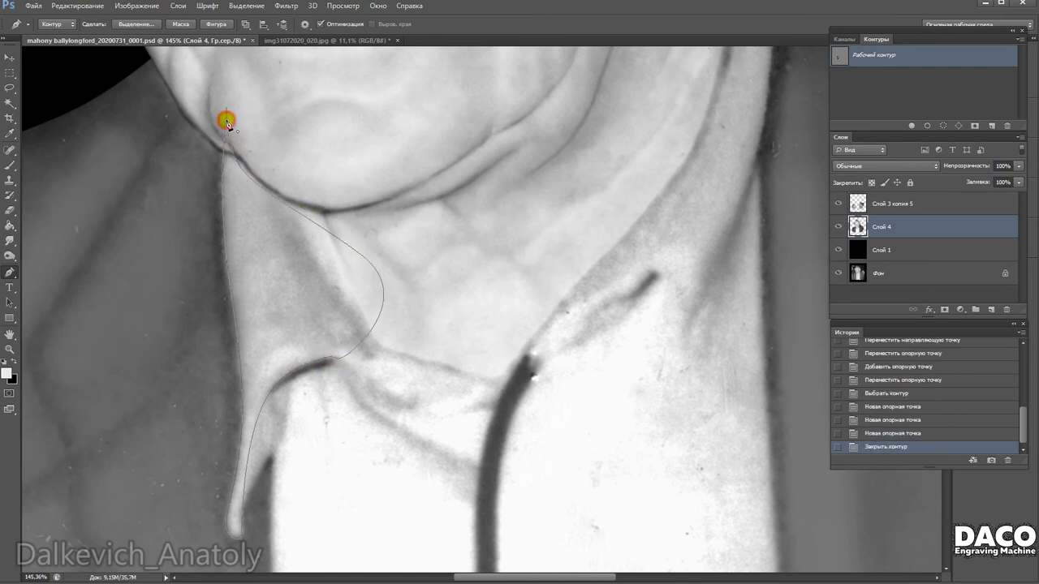
click(227, 124)
Move and delete path points so the outline hugs the collar edge.
scroll(227, 124, up, 1)
scroll(255, 143, up, 1)
drag(232, 139, 224, 181)
click(242, 196)
click(239, 202)
mouse_move(239, 197)
mouse_down()
mouse_move(348, 273)
mouse_move(382, 359)
mouse_up()
drag(282, 216, 349, 271)
Smooth the top curve, add and adjust a point, then load the path as a selection.
drag(251, 185, 235, 188)
click(235, 187)
click(289, 231)
mouse_move(344, 303)
mouse_down()
mouse_move(311, 251)
mouse_move(264, 228)
mouse_move(277, 196)
mouse_move(251, 197)
mouse_up()
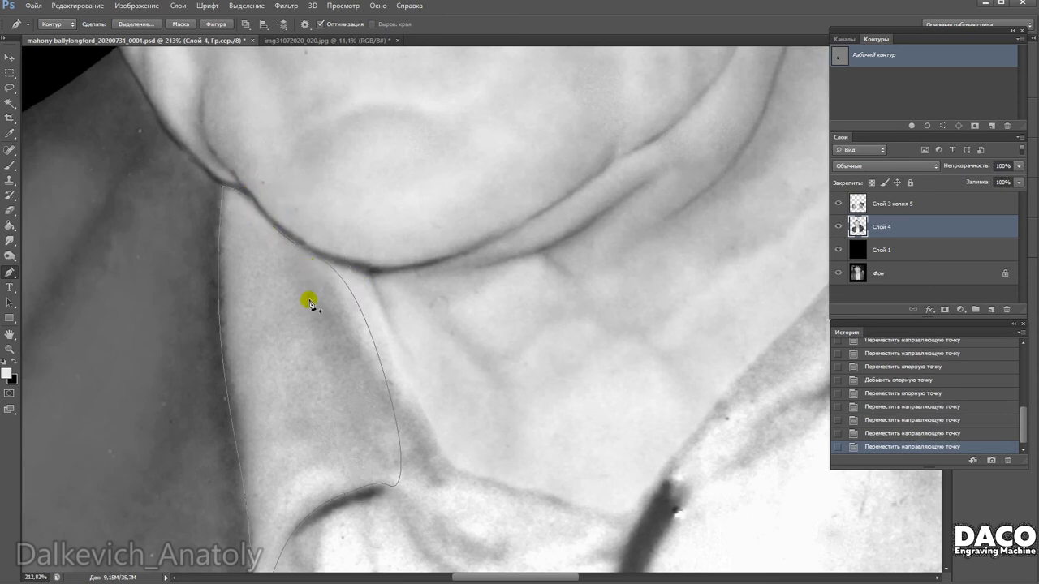
scroll(304, 267, down, 3)
drag(271, 299, 317, 315)
scroll(317, 315, down, 3)
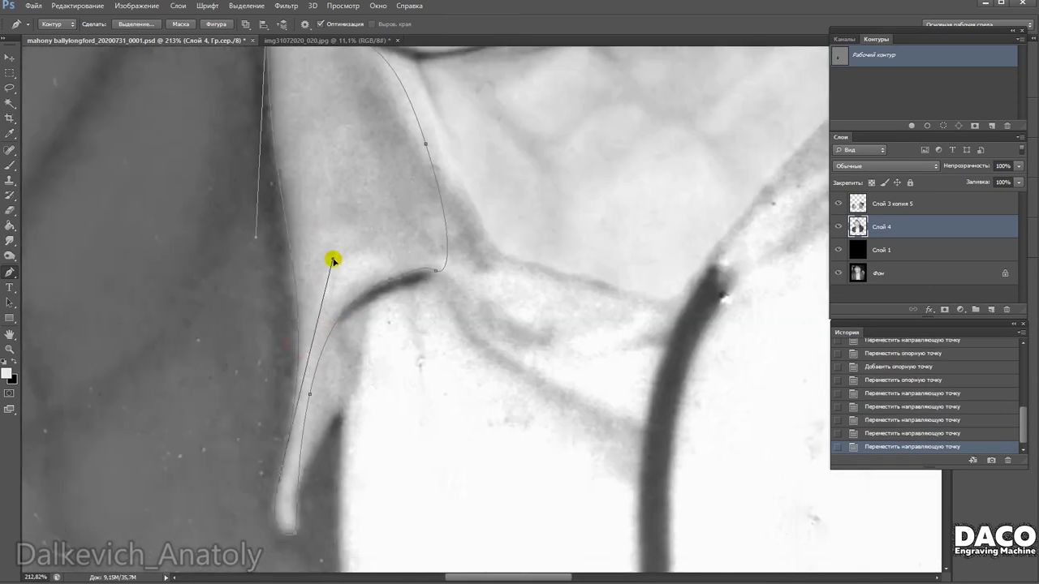
scroll(262, 354, down, 1)
scroll(322, 294, down, 1)
click(943, 126)
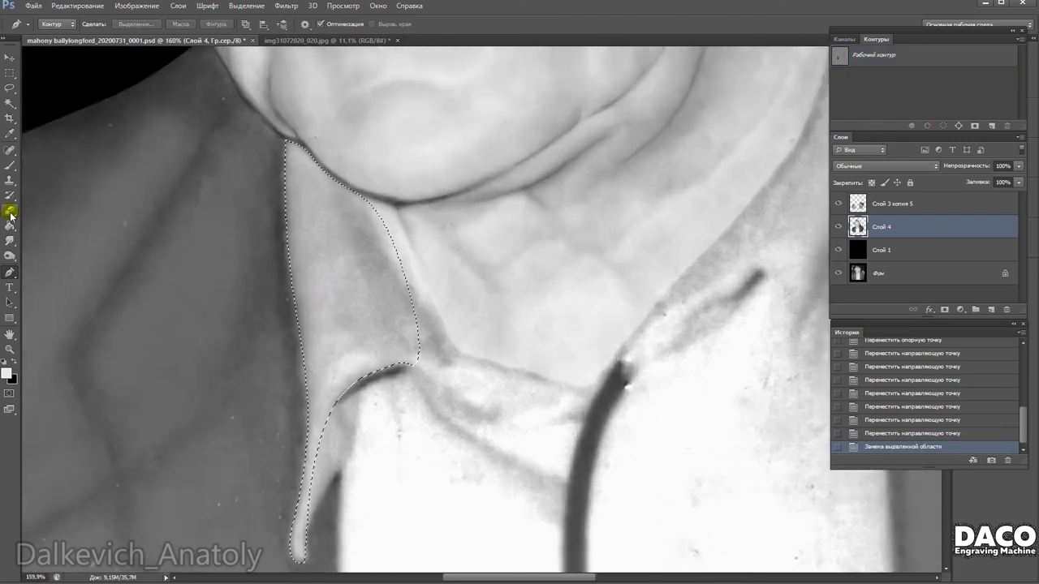
Lighten the left collar flap inside the selection with the Dodge tool at 73% exposure.
drag(10, 257, 39, 252)
scroll(231, 81, down, 2)
drag(231, 82, 276, 138)
mouse_move(244, 106)
mouse_down()
mouse_move(250, 371)
mouse_move(278, 297)
mouse_move(267, 364)
mouse_move(275, 162)
mouse_up()
Shrink the dodge brush to 27 px and lighten along the collar's inner edge.
scroll(431, 228, down, 1)
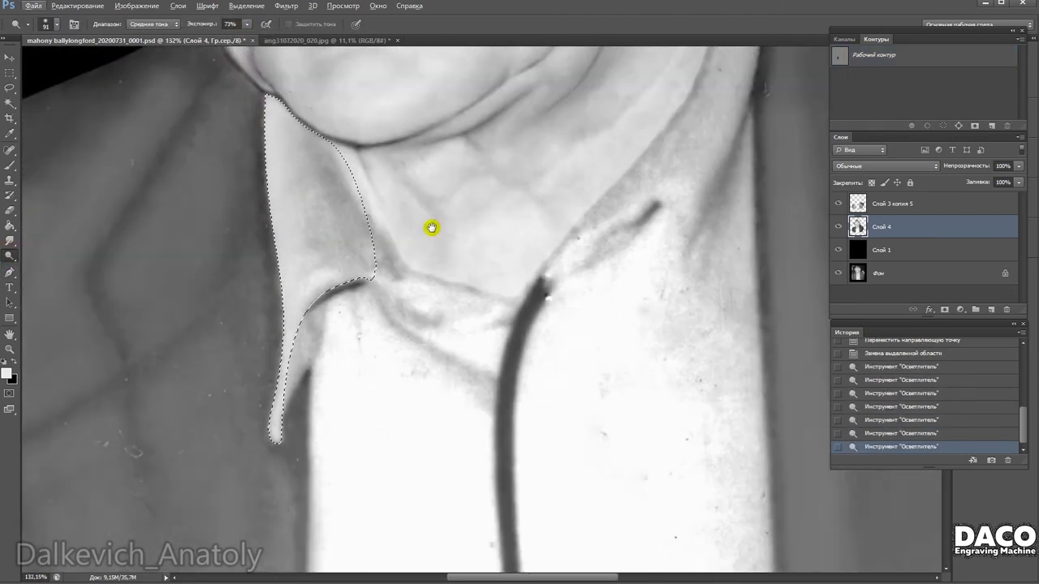
drag(430, 228, 417, 319)
right_click(395, 347)
drag(454, 359, 410, 359)
key(Return)
mouse_move(288, 411)
mouse_down()
mouse_move(327, 371)
mouse_move(342, 374)
mouse_up()
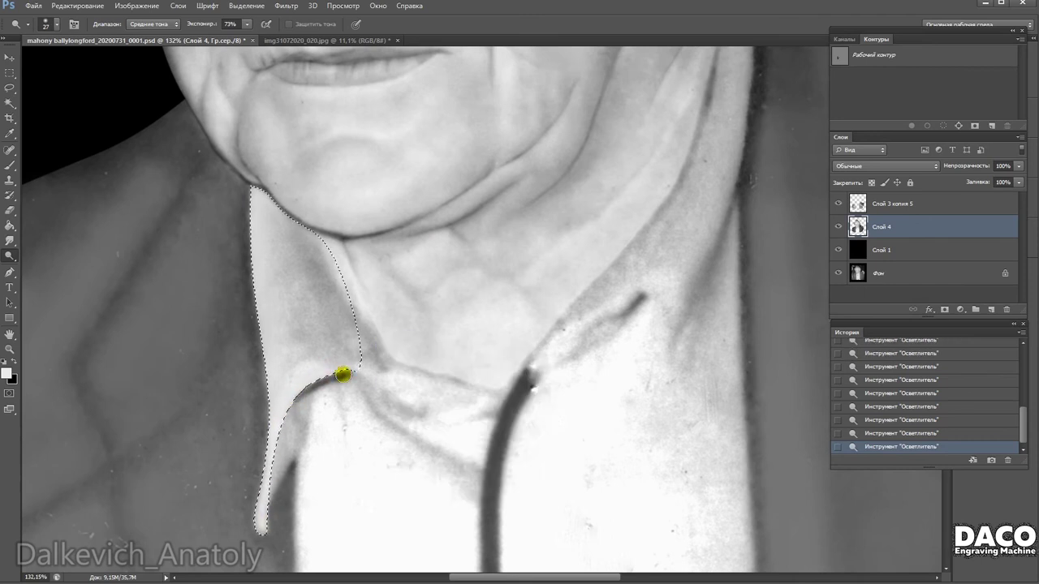
Drop the collar selection with Ctrl+D and return to the Brush tool.
scroll(318, 369, down, 3)
key(ctrl+d)
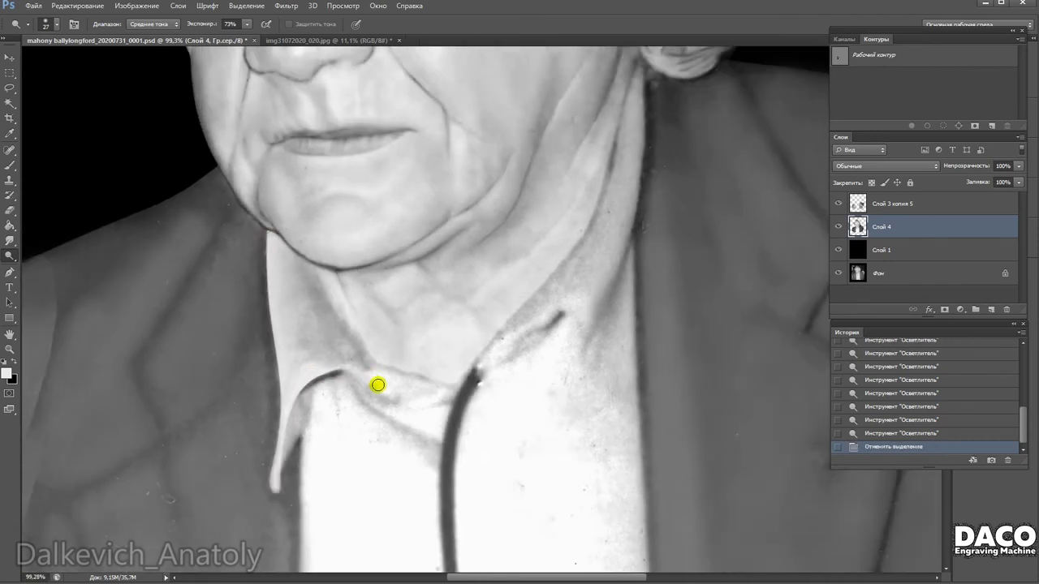
scroll(378, 385, up, 2)
scroll(408, 341, down, 1)
key(b)
right_click(327, 297)
Set a 33 px brush at 23% opacity and paint a thin line from the chin down.
click(304, 352)
mouse_move(290, 301)
mouse_down()
mouse_move(308, 348)
mouse_move(302, 373)
mouse_up()
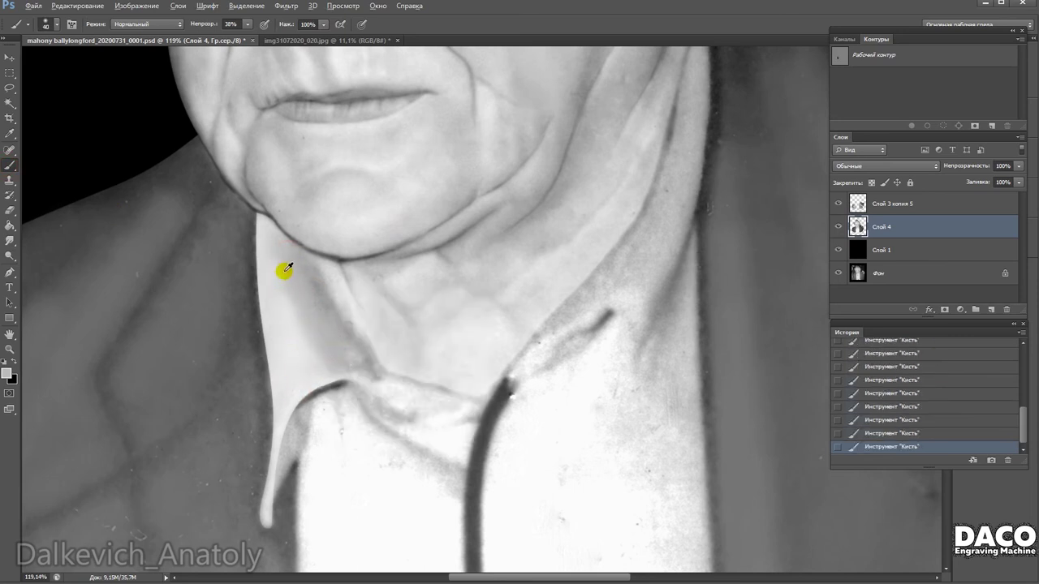
right_click(363, 319)
drag(391, 342, 382, 326)
right_click(382, 349)
right_click(367, 282)
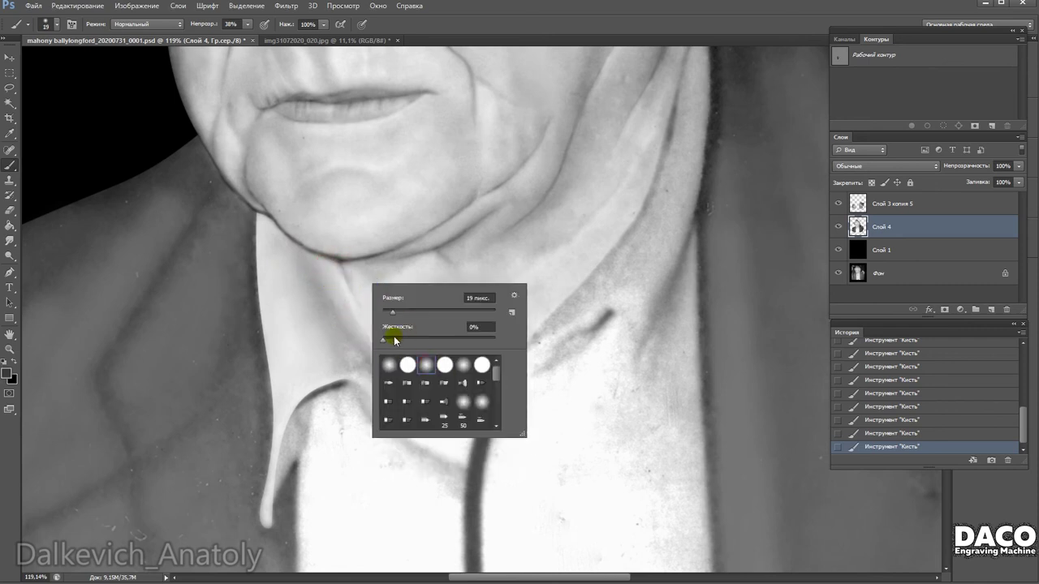
click(342, 262)
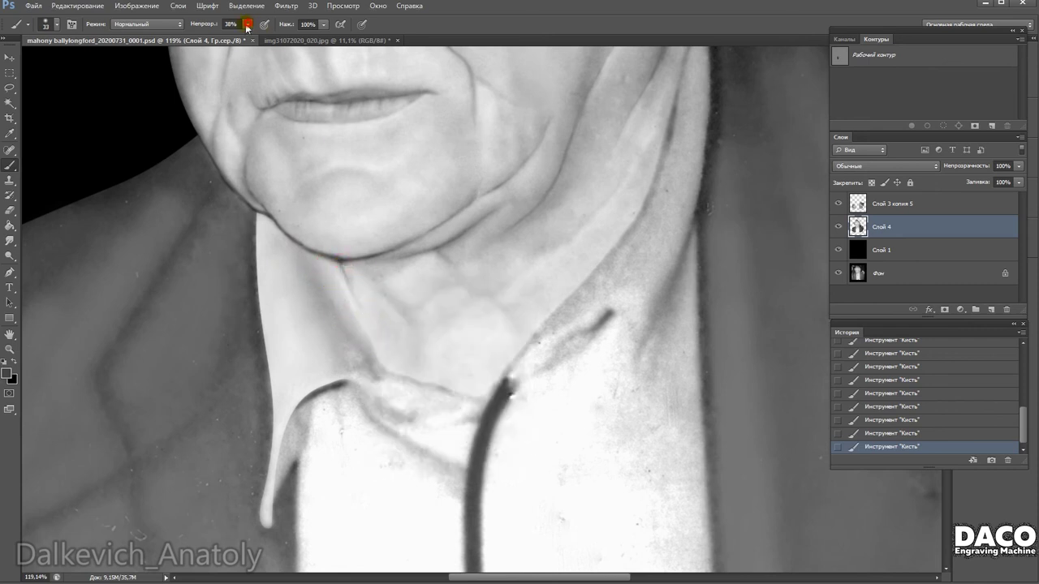
key(2)
key(3)
drag(341, 262, 374, 342)
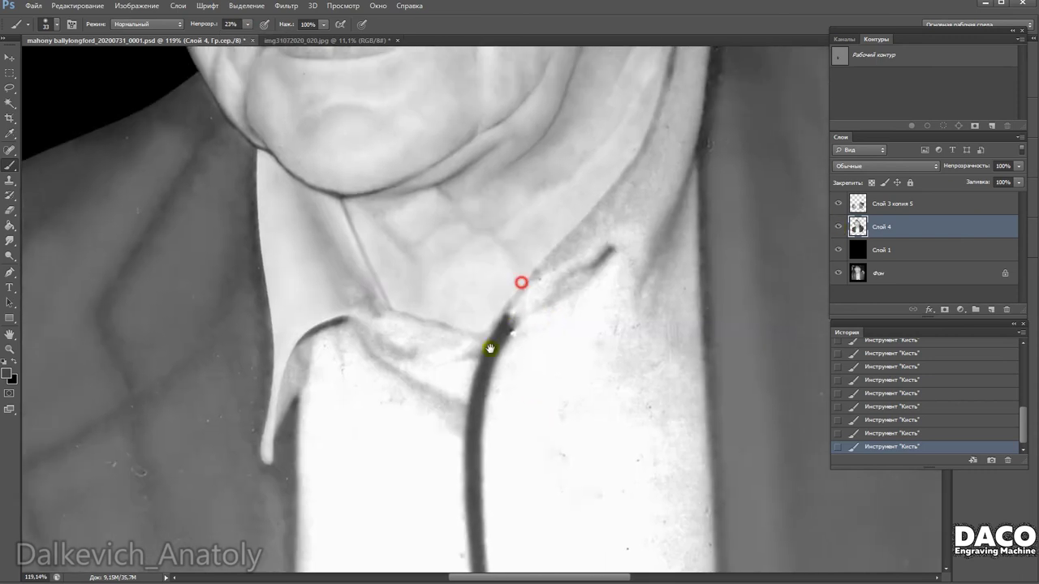
Draw the outline of the collar button.
drag(519, 280, 491, 348)
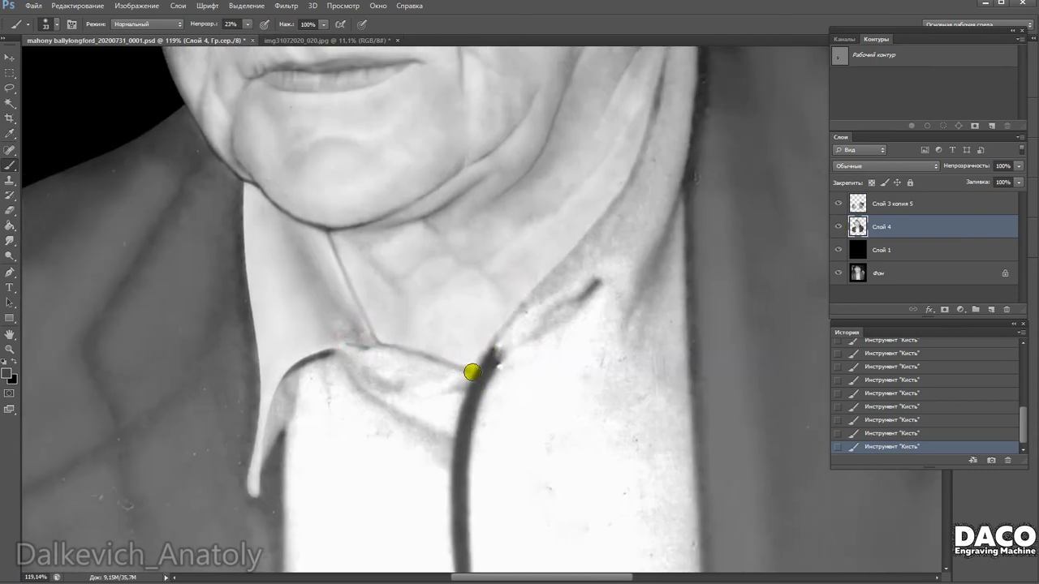
drag(468, 371, 447, 326)
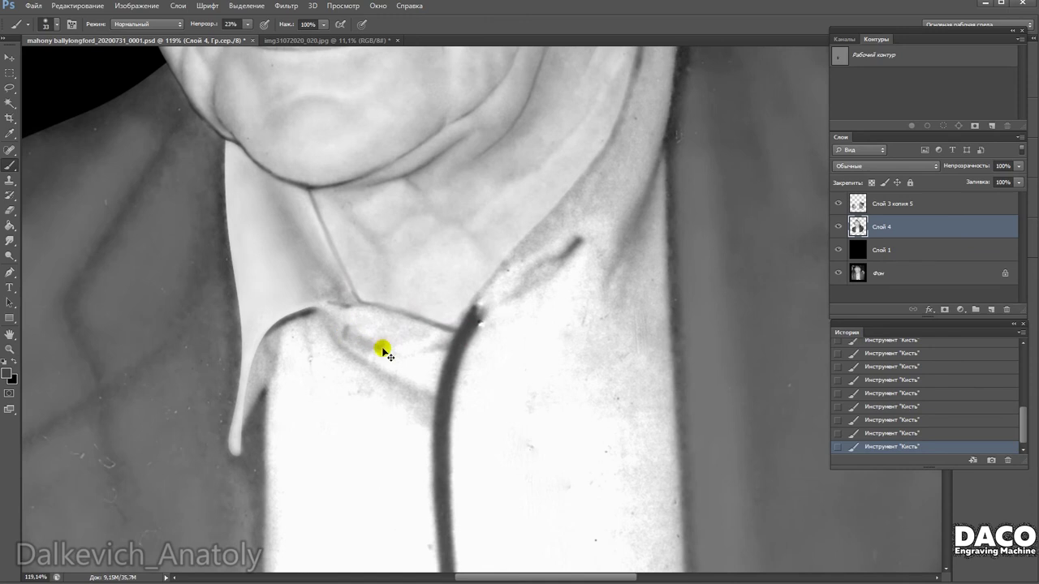
drag(353, 325, 370, 324)
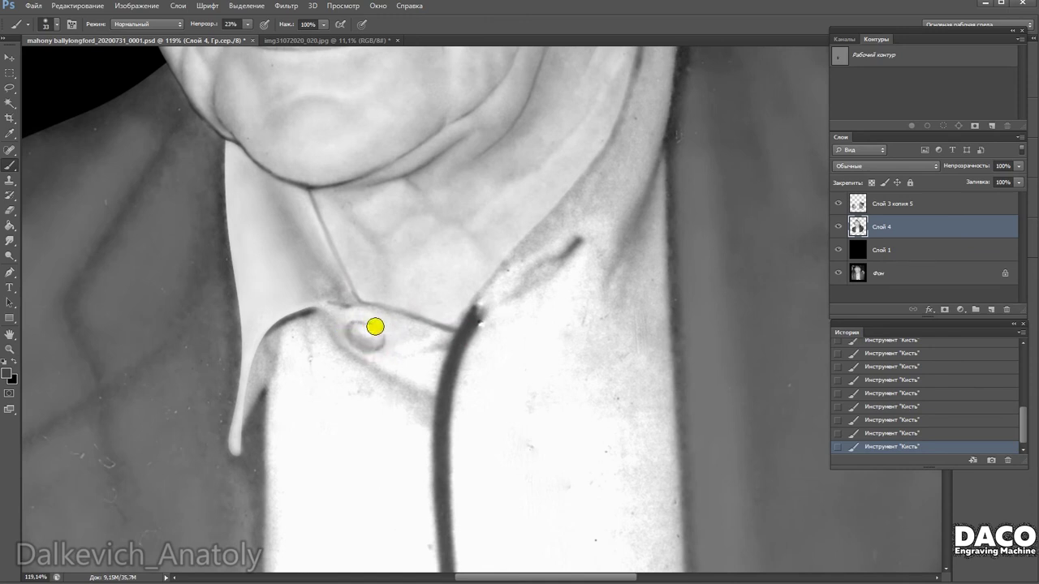
scroll(322, 353, up, 2)
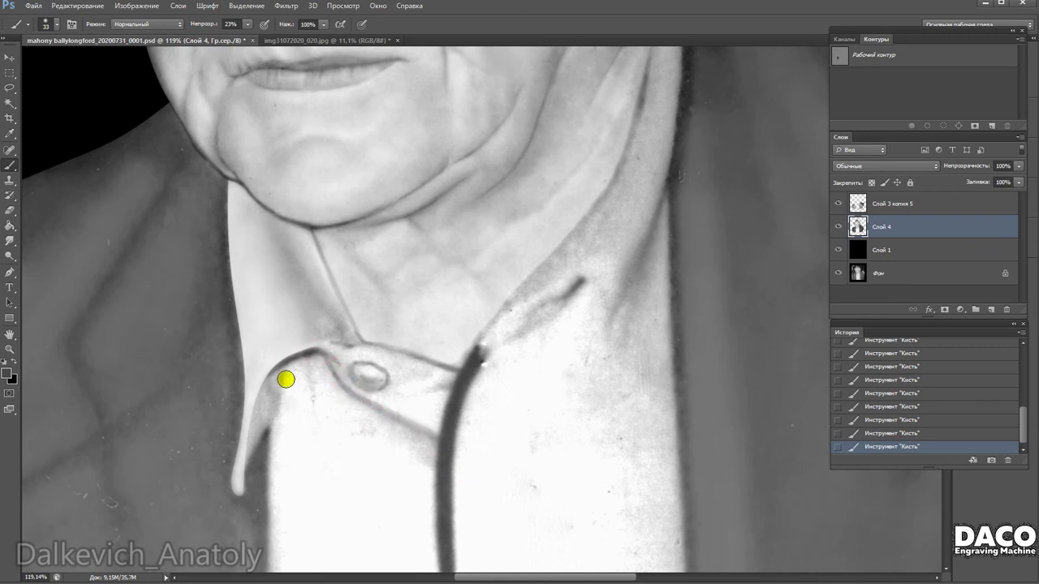
drag(406, 433, 338, 442)
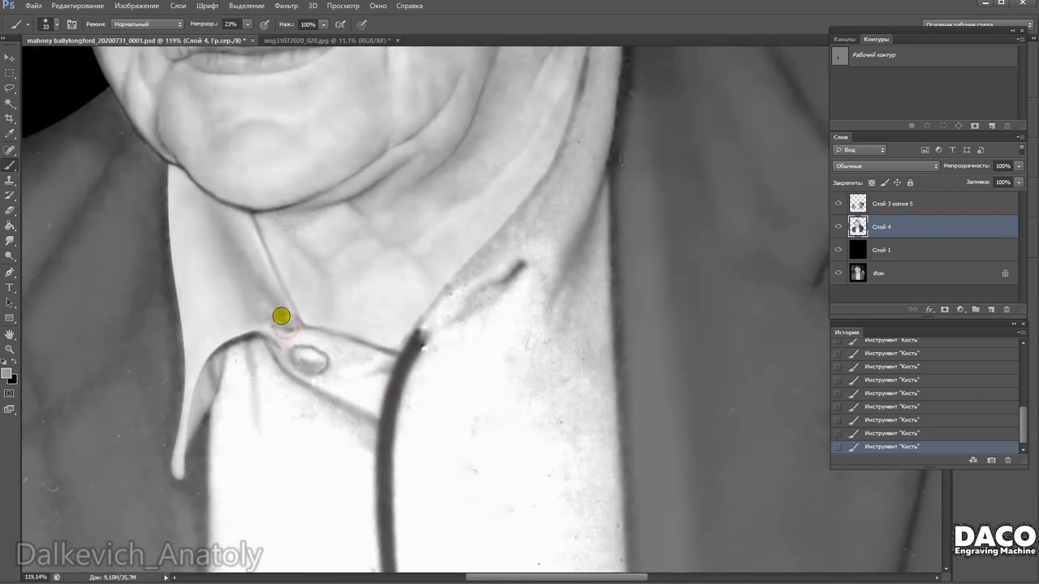
Resize the brush to 23 px and bring the neck and shirt collar into view.
right_click(302, 299)
click(325, 382)
click(284, 323)
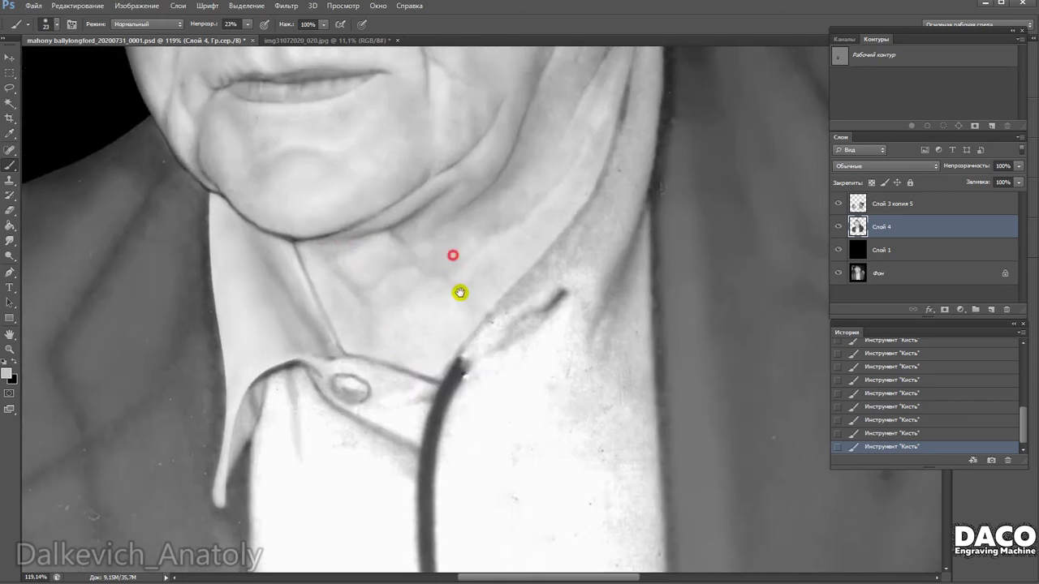
drag(459, 292, 395, 251)
right_click(395, 251)
click(373, 269)
right_click(373, 269)
click(382, 243)
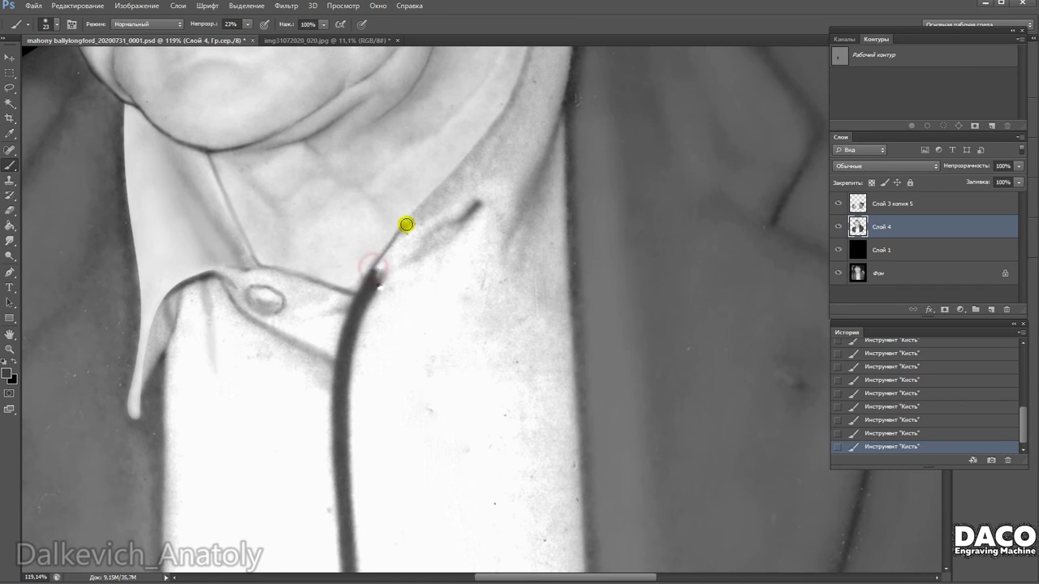
drag(451, 176, 354, 322)
drag(418, 229, 405, 307)
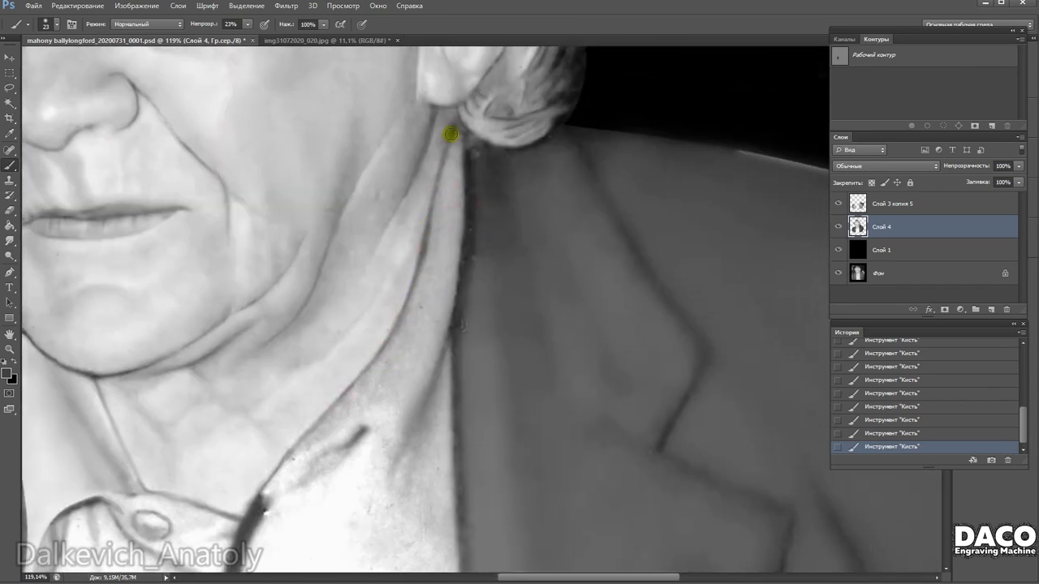
drag(464, 261, 528, 259)
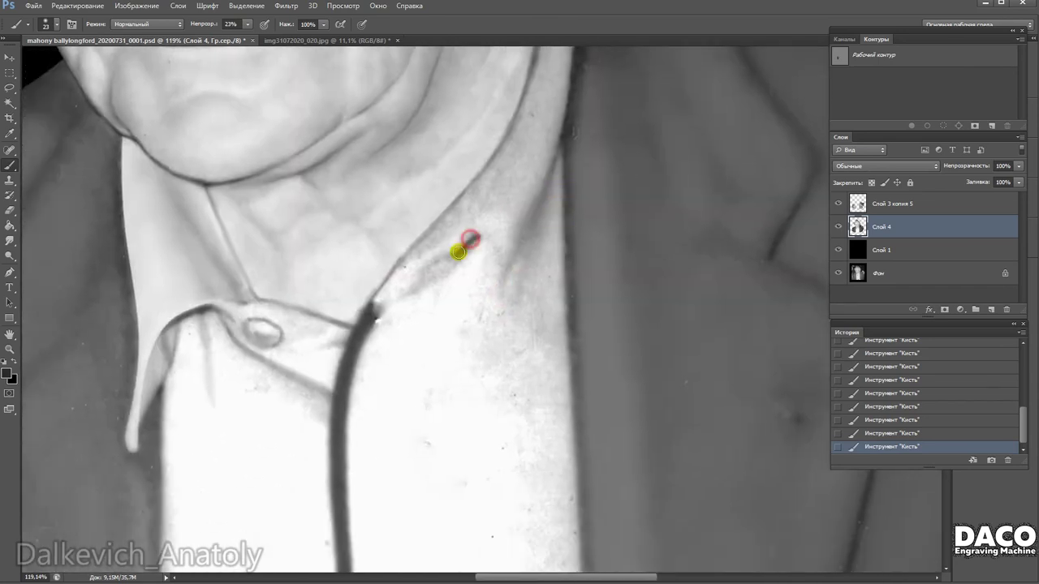
Sample a light grey, draw the right collar point's curved outline, and brighten it at 83% opacity.
alt+click(473, 244)
click(479, 240)
scroll(501, 260, down, 1)
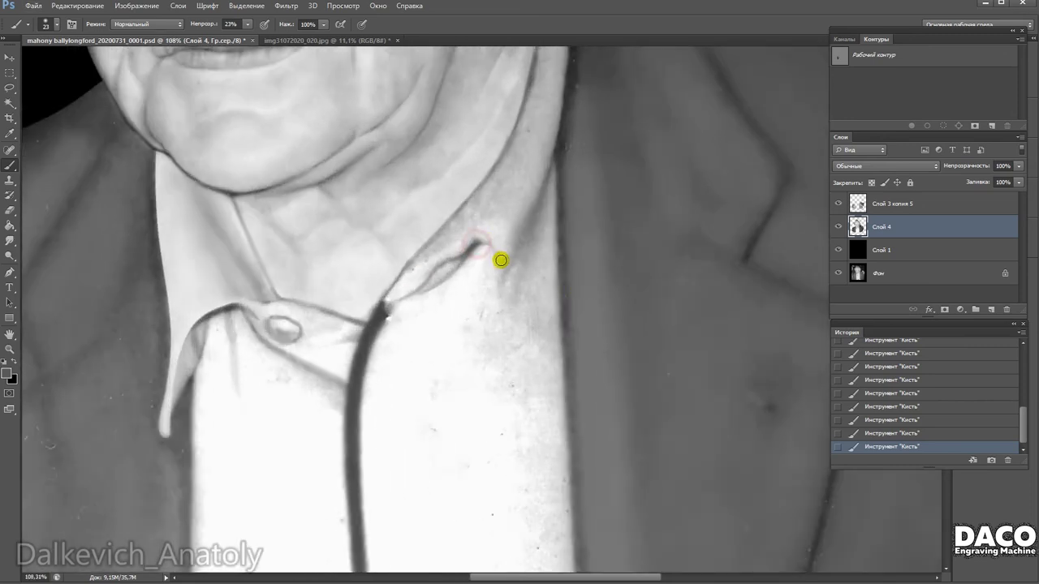
drag(490, 244, 562, 389)
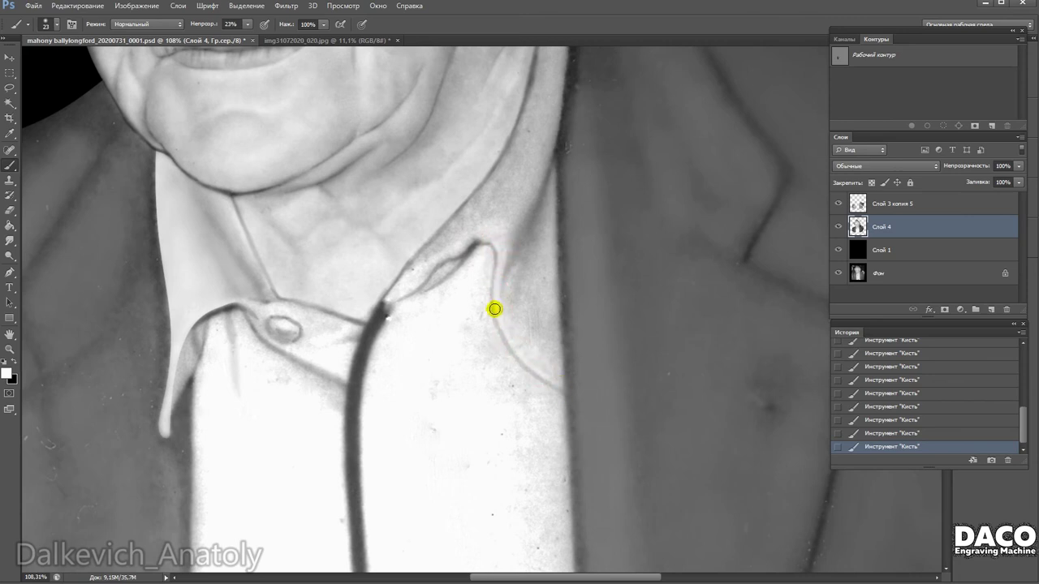
scroll(508, 241, up, 3)
mouse_move(355, 305)
mouse_down()
mouse_move(445, 241)
mouse_move(397, 272)
mouse_up()
key(8)
key(3)
Extend and refine the white highlight at the right collar tip.
mouse_move(462, 241)
mouse_down()
mouse_move(483, 241)
mouse_move(503, 320)
mouse_up()
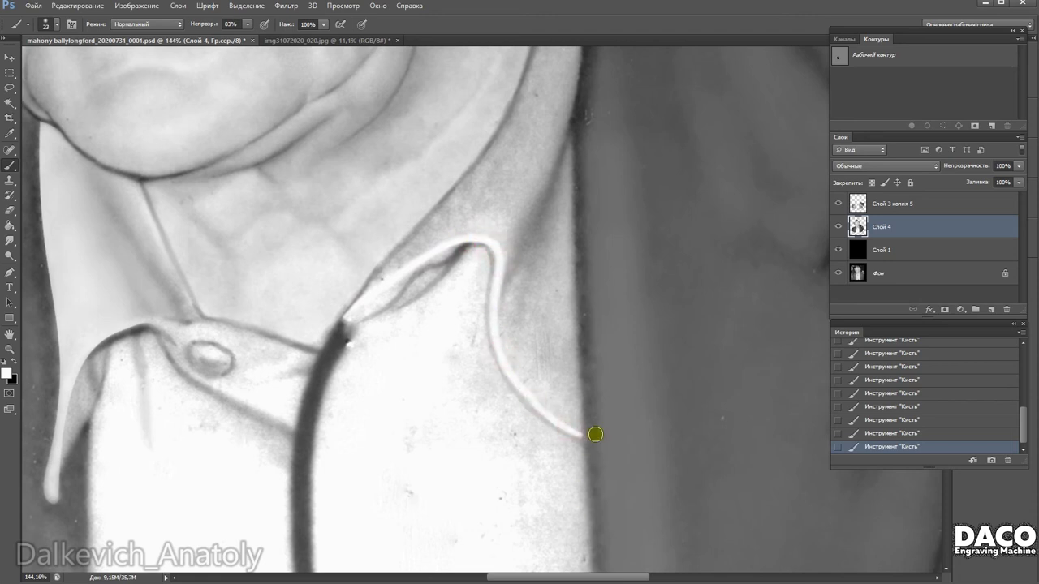
drag(592, 449, 658, 481)
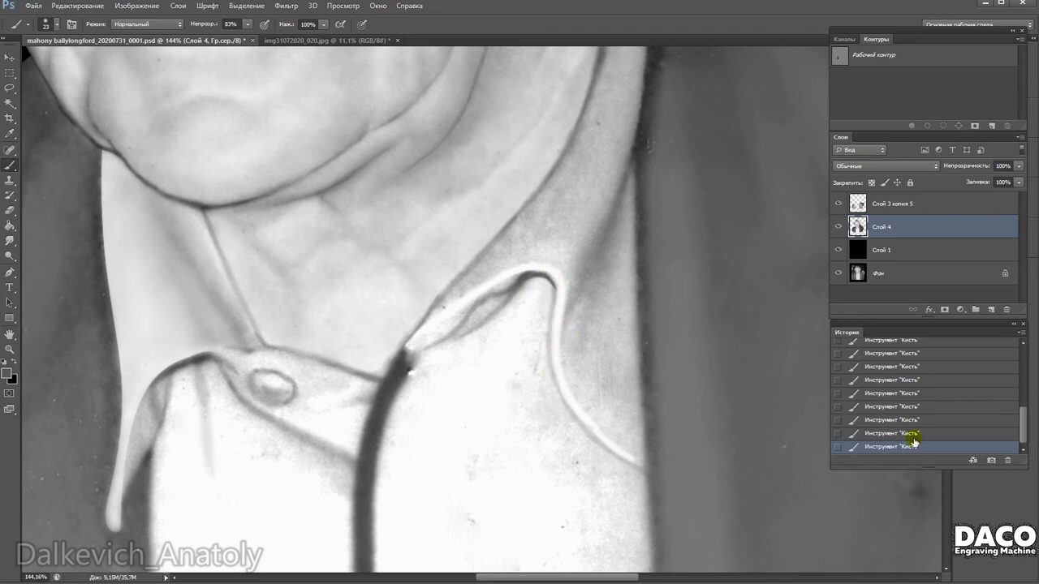
scroll(493, 288, down, 1)
drag(501, 245, 519, 237)
drag(419, 329, 392, 295)
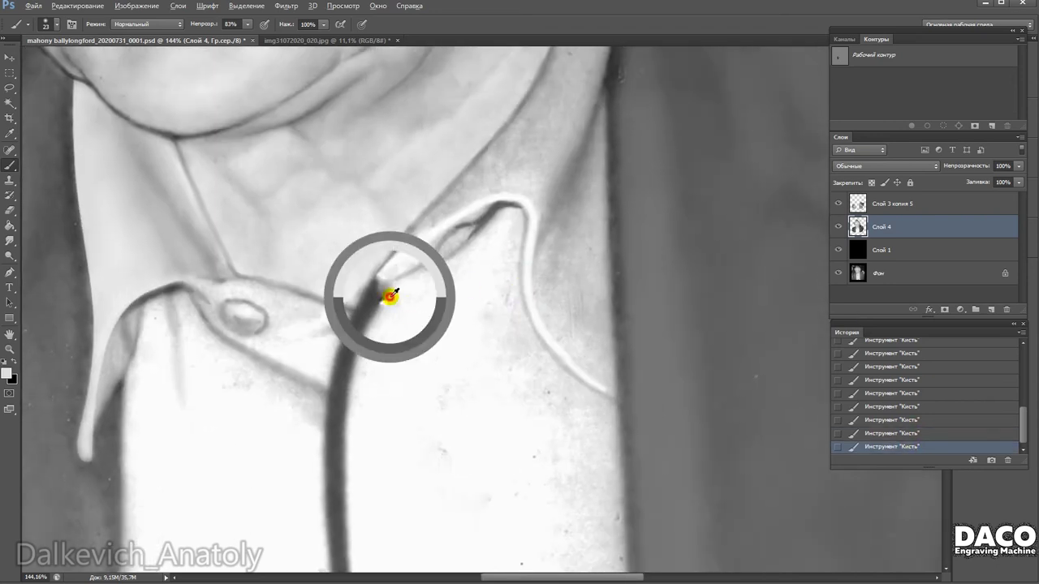
right_click(418, 302)
key(Escape)
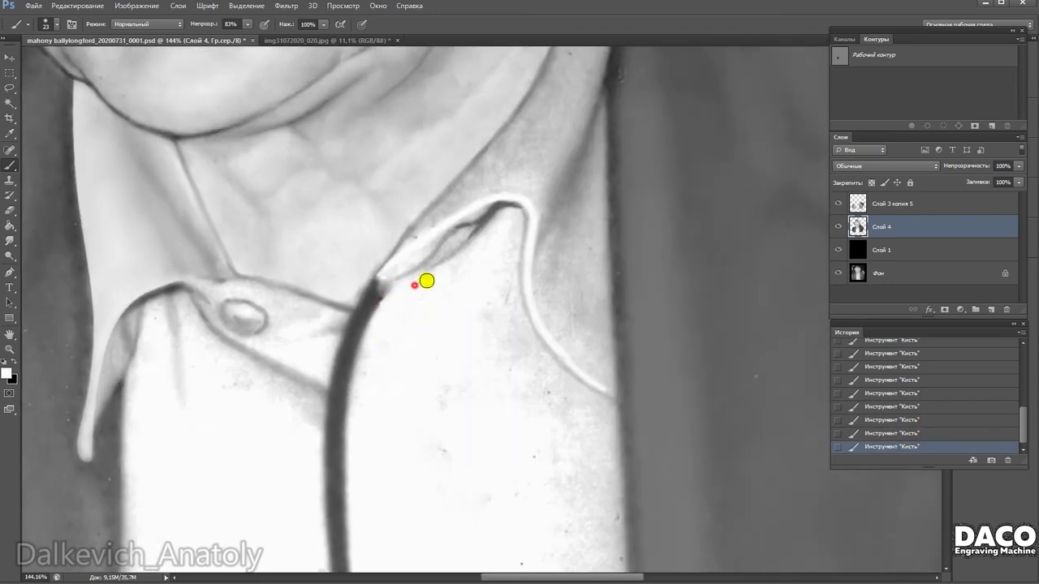
Set the brush to 40% opacity and 22 px, and paint a faint stroke on the collar.
drag(511, 329, 487, 368)
scroll(471, 353, down, 3)
scroll(364, 347, up, 2)
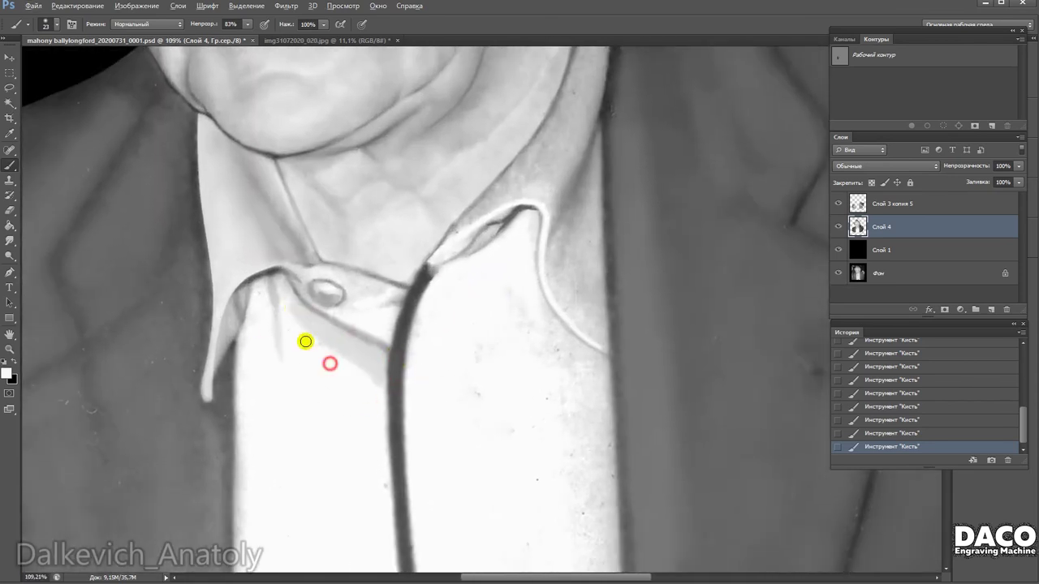
right_click(360, 355)
drag(454, 367, 486, 368)
click(247, 24)
drag(247, 25, 219, 37)
click(325, 352)
click(354, 368)
right_click(340, 361)
drag(357, 357, 337, 357)
drag(290, 394, 276, 321)
Briefly switch to the Crop tool, return to the Brush, and resize it to 36 px.
right_click(318, 378)
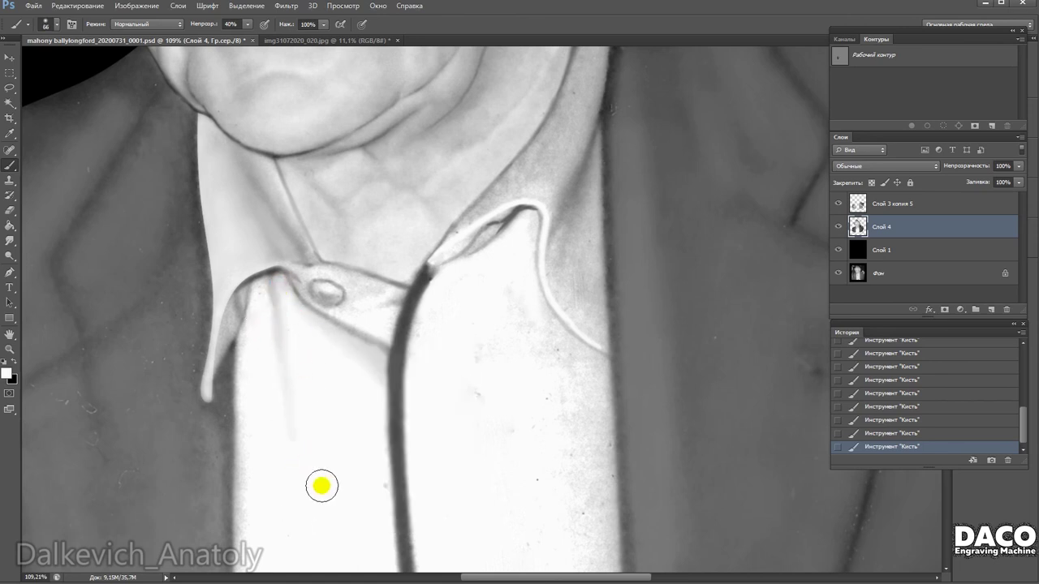
scroll(471, 341, down, 3)
key(c)
drag(504, 365, 492, 384)
right_click(358, 344)
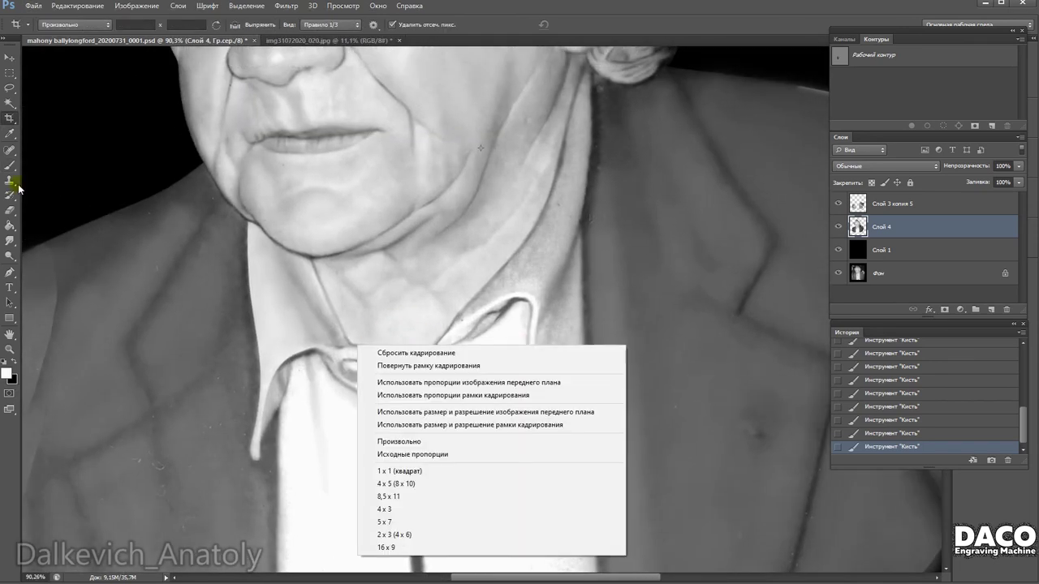
key(b)
right_click(352, 341)
key(Escape)
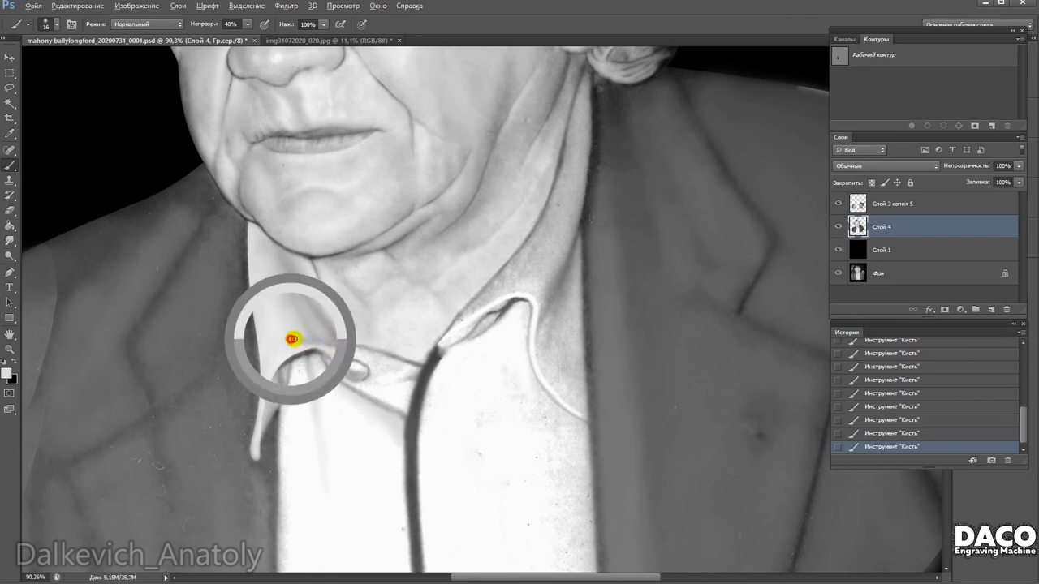
scroll(309, 340, up, 3)
right_click(302, 335)
key(Escape)
Set a 20 px brush at 60% opacity and lighten the right collar edge.
key(1)
key(5)
scroll(313, 348, down, 2)
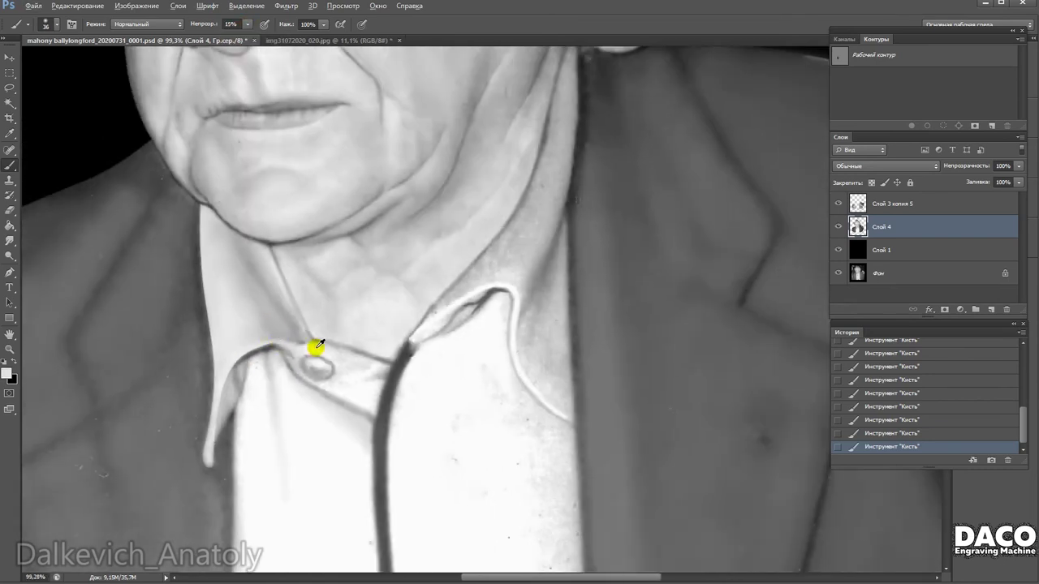
scroll(366, 377, up, 1)
right_click(366, 376)
text(20)
key(Return)
key(6)
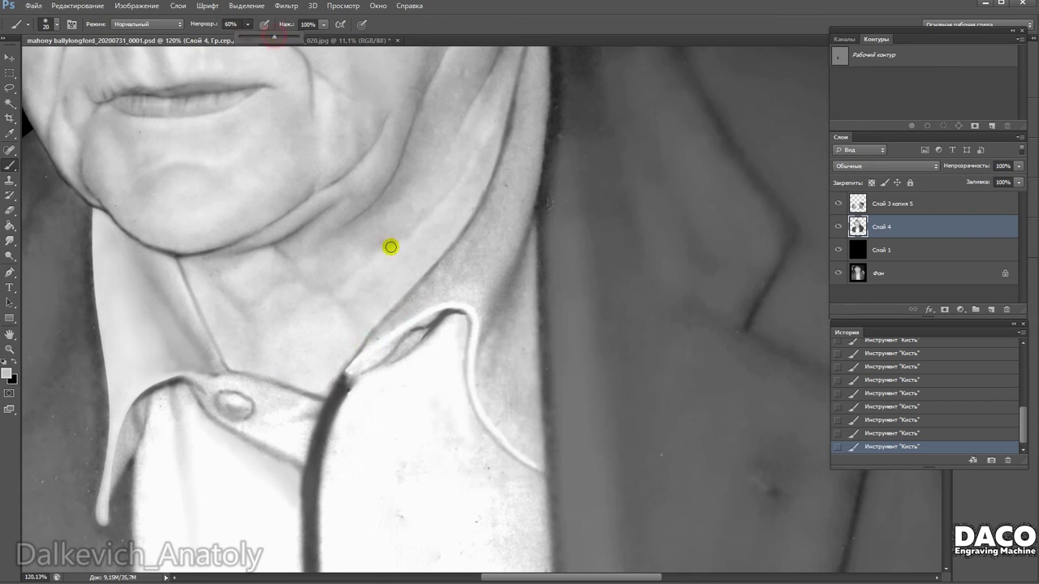
drag(468, 289, 411, 287)
mouse_move(375, 317)
mouse_down()
mouse_move(439, 267)
mouse_move(430, 312)
mouse_up()
At 40% opacity, lighten the collar edge beside the jacket with 33 px and 22 px brushes.
click(247, 23)
drag(238, 42, 234, 41)
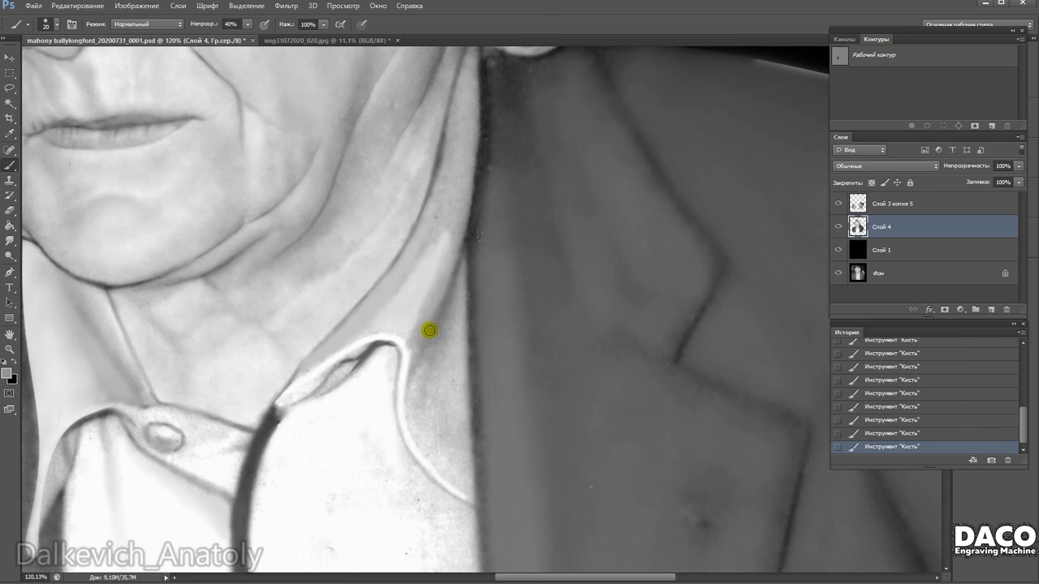
right_click(487, 333)
drag(494, 342, 500, 342)
mouse_move(457, 171)
mouse_down()
mouse_move(441, 253)
mouse_move(429, 239)
mouse_move(462, 186)
mouse_move(444, 219)
mouse_up()
right_click(398, 339)
drag(412, 349, 404, 349)
mouse_move(455, 235)
mouse_down()
mouse_move(471, 139)
mouse_move(403, 325)
mouse_up()
Adjust the brush size from 48 px down to 24 px while reviewing the collar.
scroll(402, 325, up, 3)
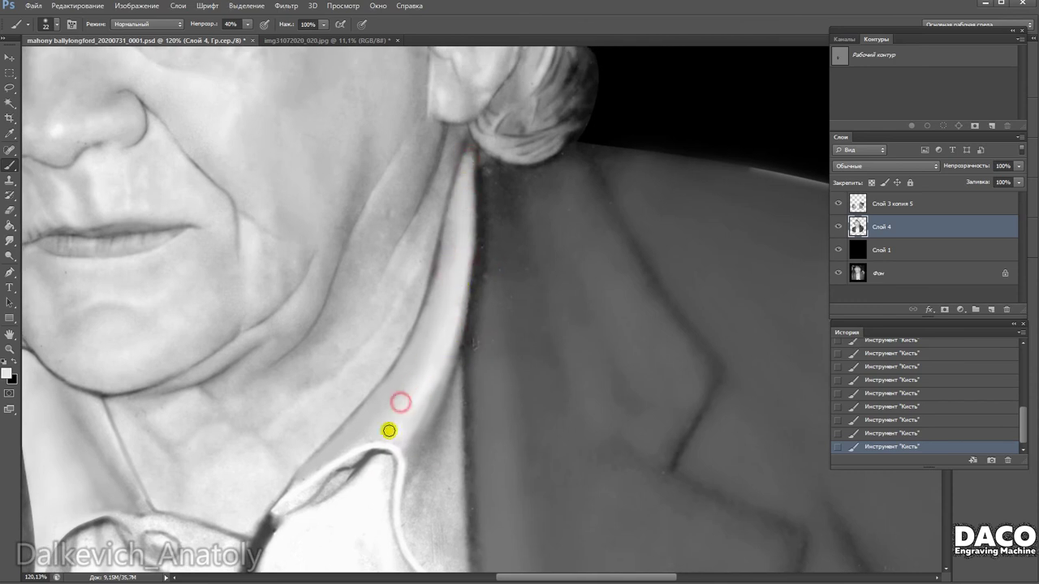
scroll(390, 430, down, 3)
right_click(452, 236)
drag(479, 259, 495, 260)
scroll(496, 195, down, 2)
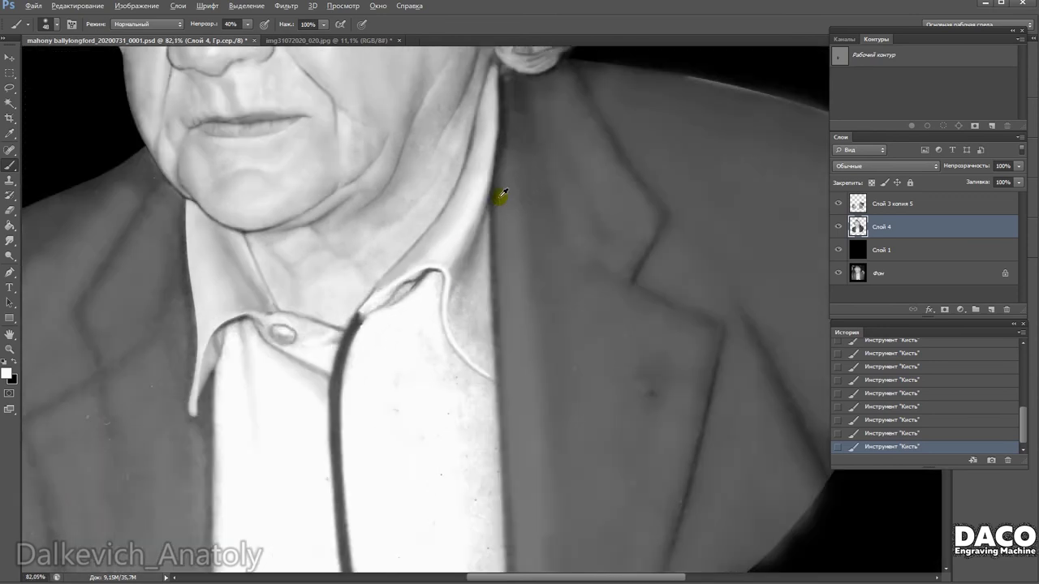
scroll(487, 317, down, 2)
scroll(490, 255, up, 3)
right_click(490, 255)
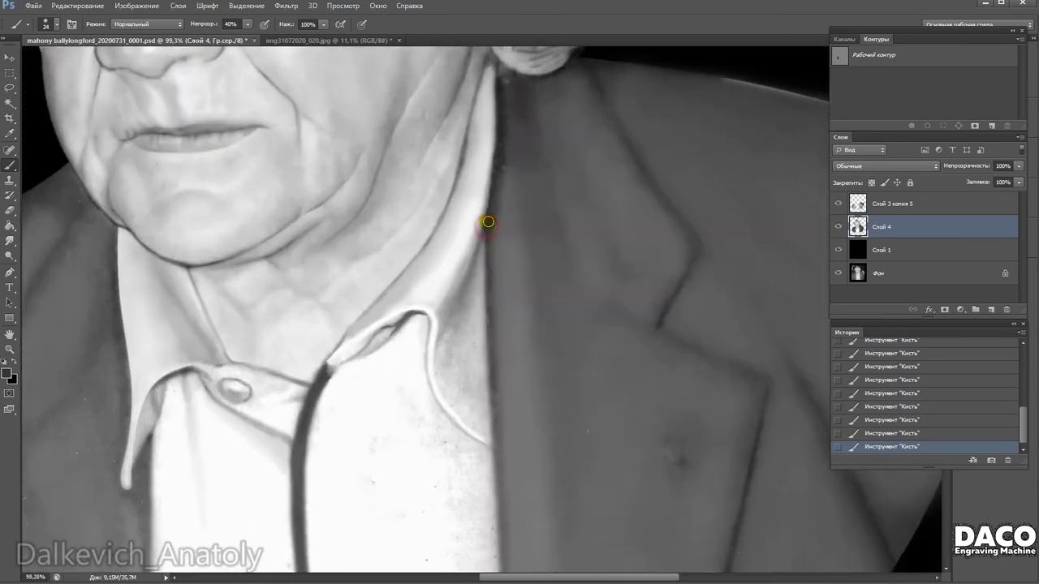
Sample a grey tone and soften the shadow between collar and jacket with a 43 px brush.
alt+click(462, 274)
mouse_move(476, 343)
mouse_down()
mouse_move(476, 387)
mouse_move(460, 376)
mouse_move(477, 385)
mouse_move(478, 429)
mouse_move(476, 373)
mouse_up()
right_click(477, 373)
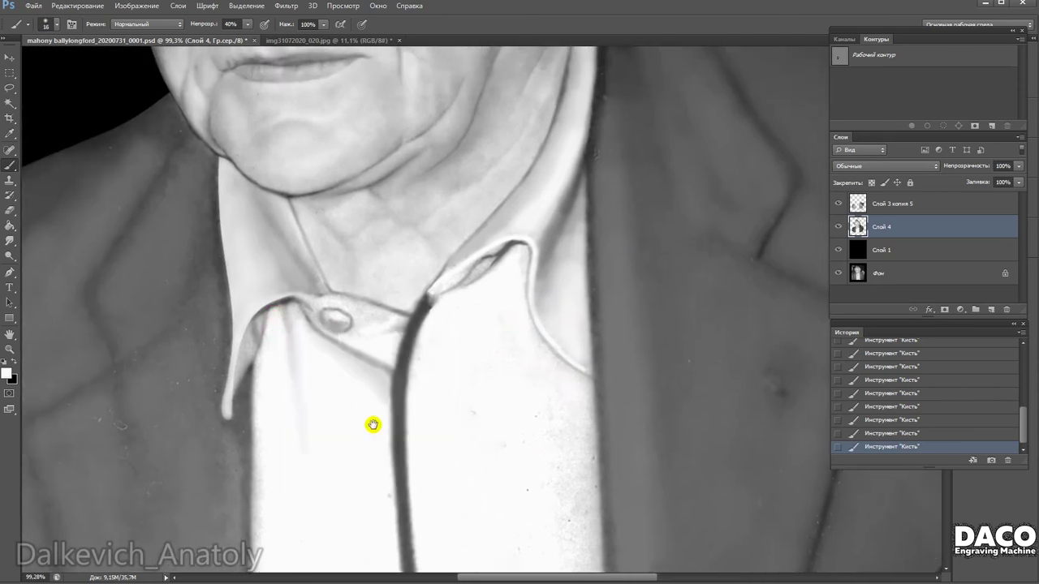
drag(371, 425, 267, 203)
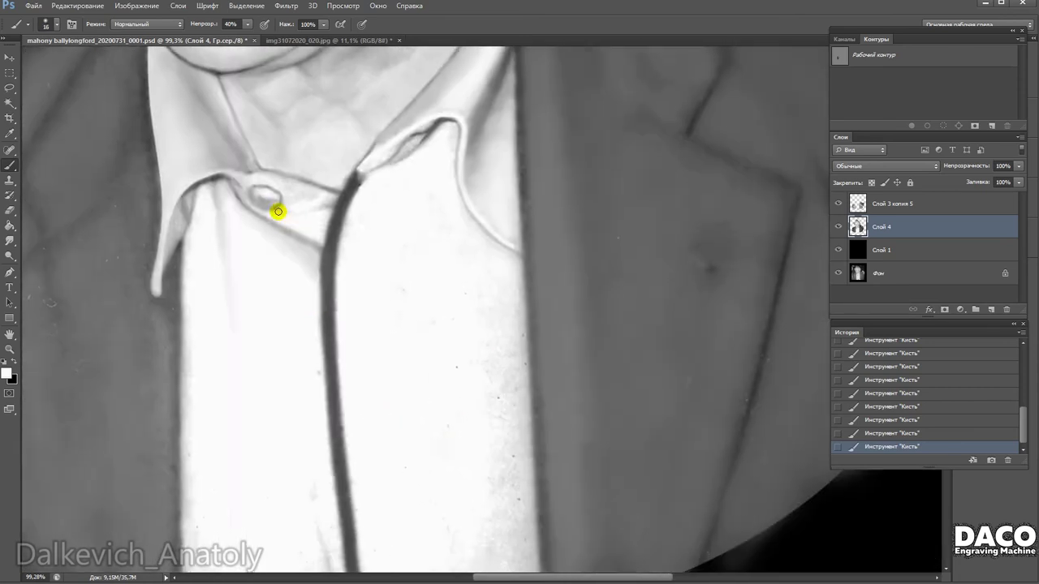
With a 10 px brush, paint along the collar edge toward the button.
right_click(394, 235)
click(383, 215)
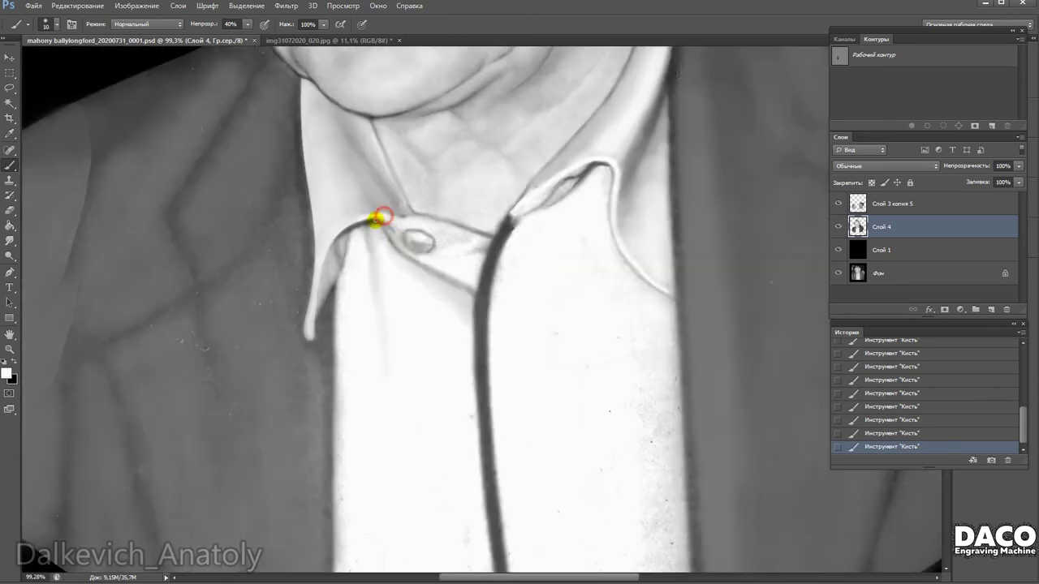
drag(411, 219, 481, 244)
drag(417, 221, 448, 241)
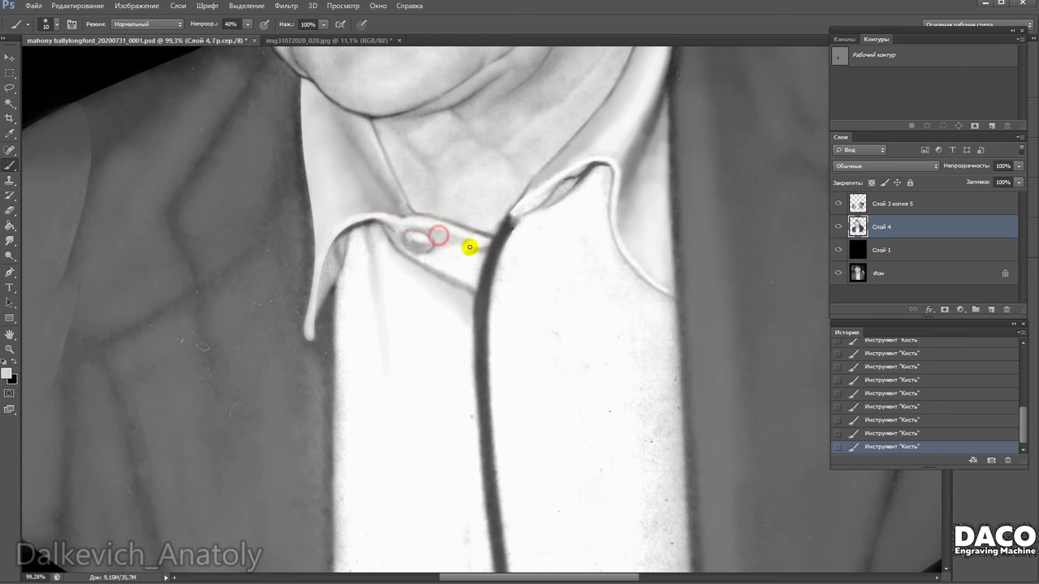
Set the brush to about 12 px and paint short strokes along the right collar edge.
drag(483, 248, 464, 311)
right_click(464, 313)
click(470, 304)
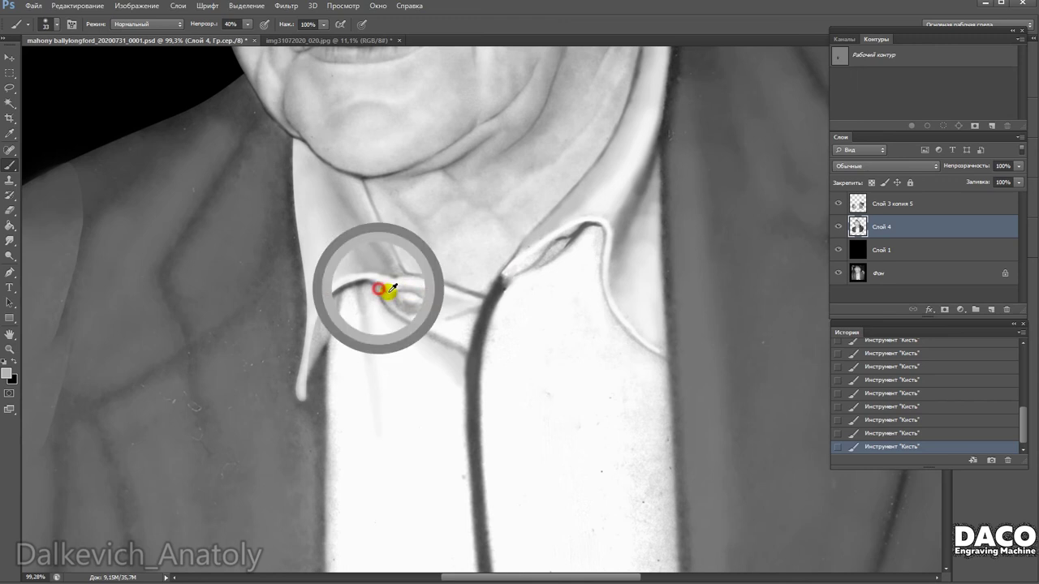
drag(471, 323, 452, 324)
right_click(519, 302)
click(519, 306)
drag(490, 198, 450, 228)
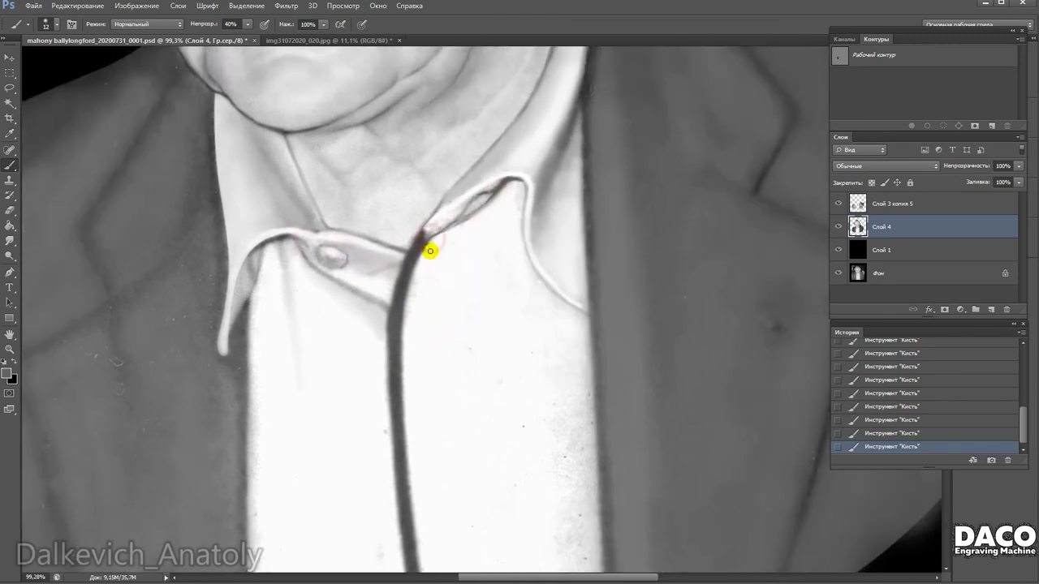
drag(371, 301, 409, 469)
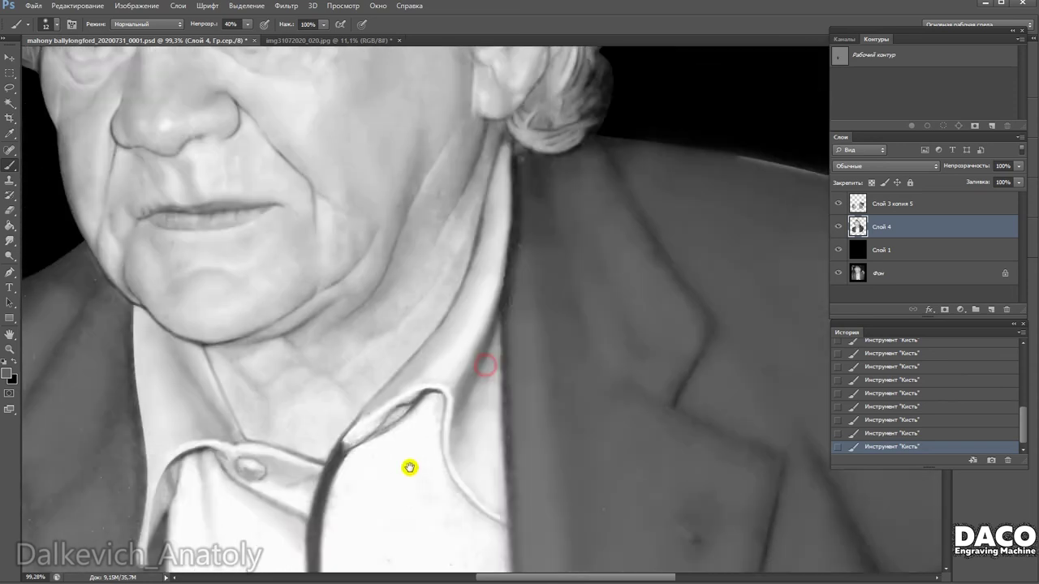
drag(480, 274, 540, 327)
Dab paint on the left collar edge, then switch to the Burn tool.
scroll(412, 330, down, 1)
scroll(412, 329, left, 2)
click(280, 217)
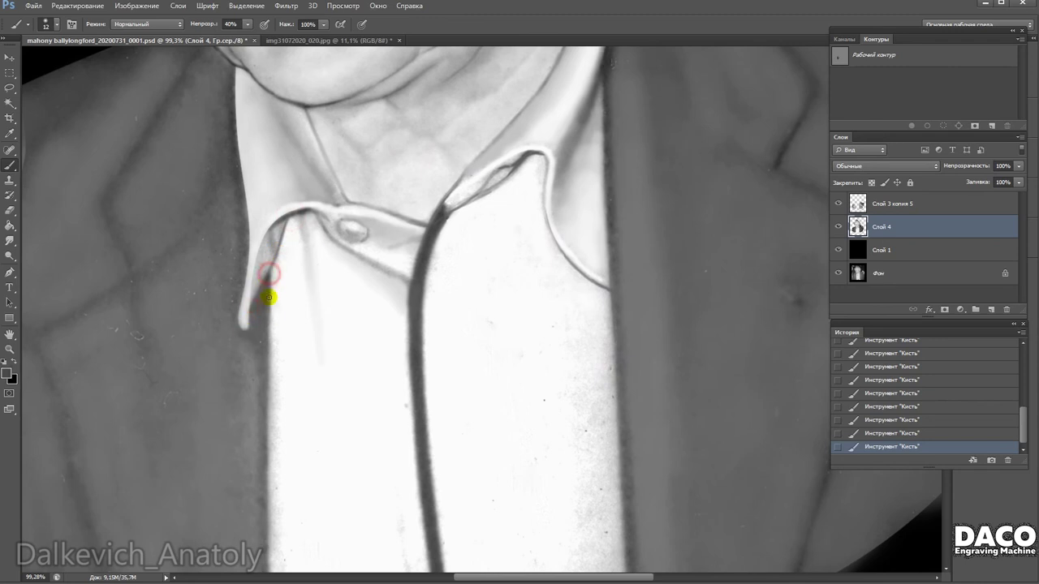
scroll(431, 449, left, 2)
scroll(455, 365, up, 3)
scroll(364, 260, up, 2)
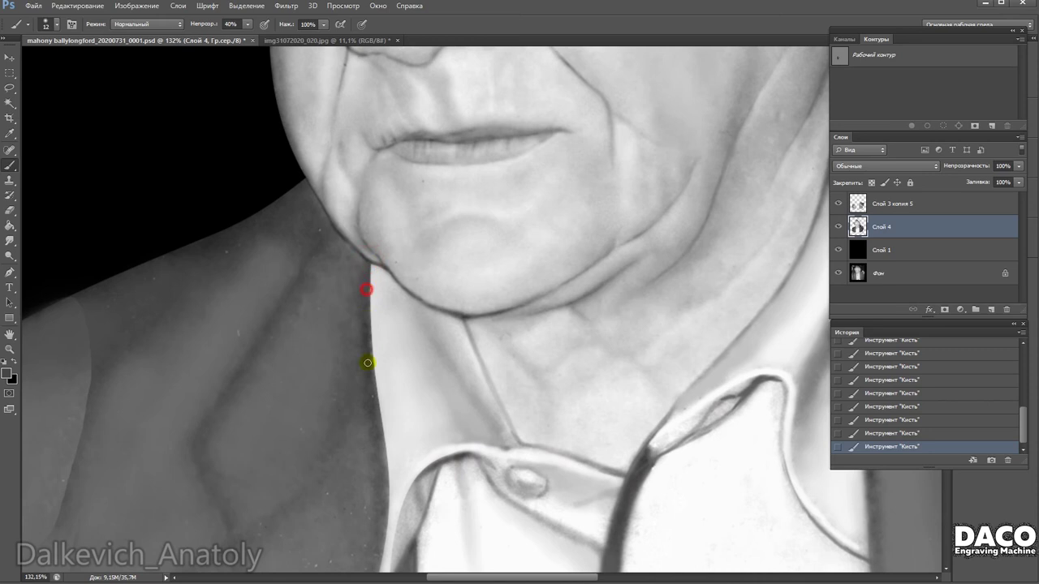
click(12, 258)
right_click(397, 262)
Burn the left collar edge from top down to its tip.
mouse_move(365, 278)
mouse_down()
mouse_move(403, 487)
mouse_move(374, 375)
mouse_up()
drag(370, 424, 369, 470)
drag(414, 366, 403, 457)
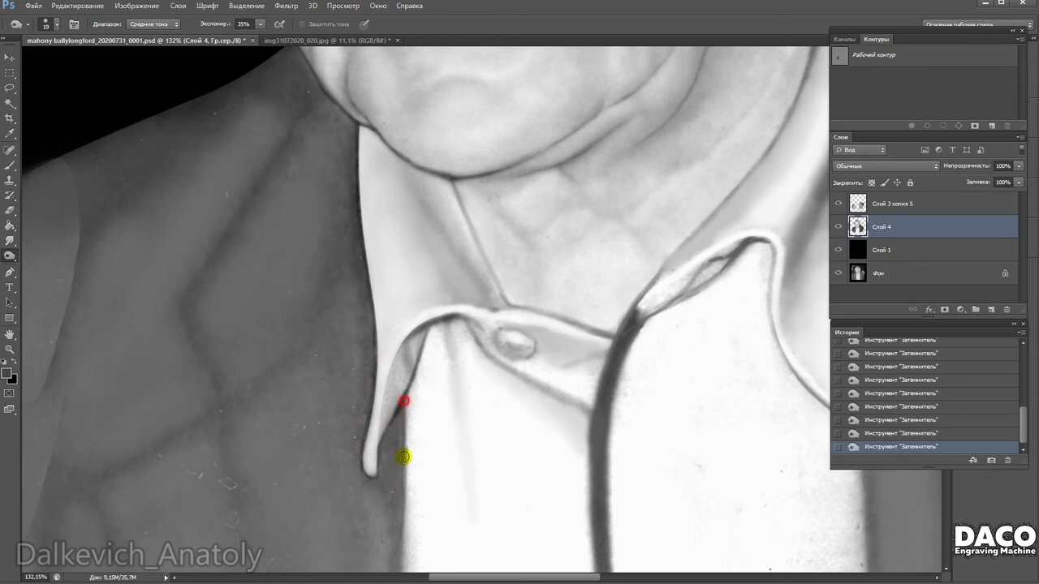
scroll(404, 457, down, 3)
drag(404, 331, 403, 422)
scroll(403, 332, down, 2)
drag(403, 297, 389, 538)
scroll(389, 538, down, 2)
drag(384, 260, 382, 489)
Darken the shirt edge near the button and the neck line below the chin.
scroll(379, 345, up, 3)
drag(382, 297, 382, 349)
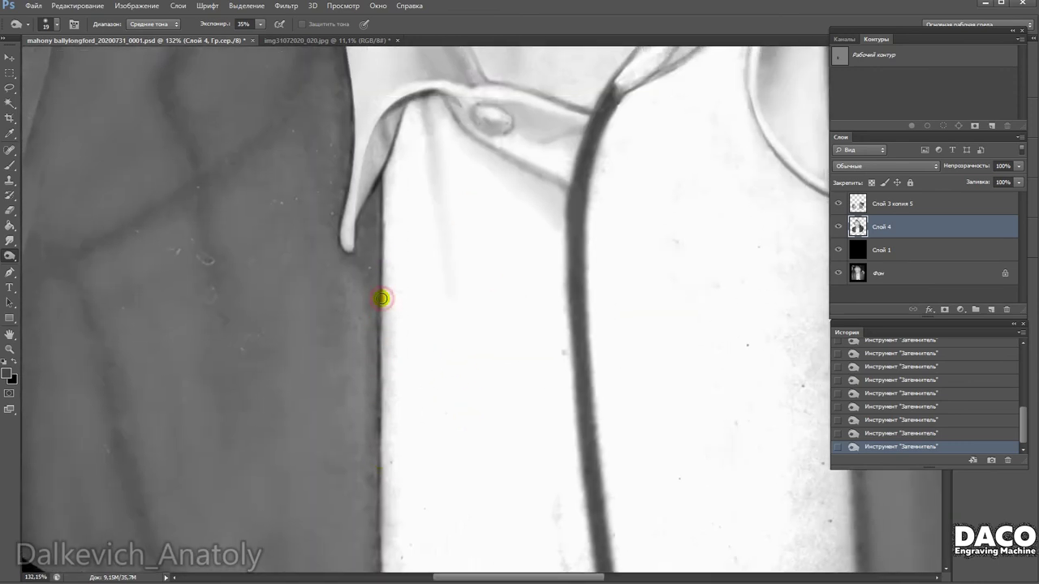
scroll(436, 385, up, 3)
drag(419, 281, 396, 358)
scroll(448, 262, up, 1)
scroll(448, 261, right, 1)
drag(425, 306, 392, 318)
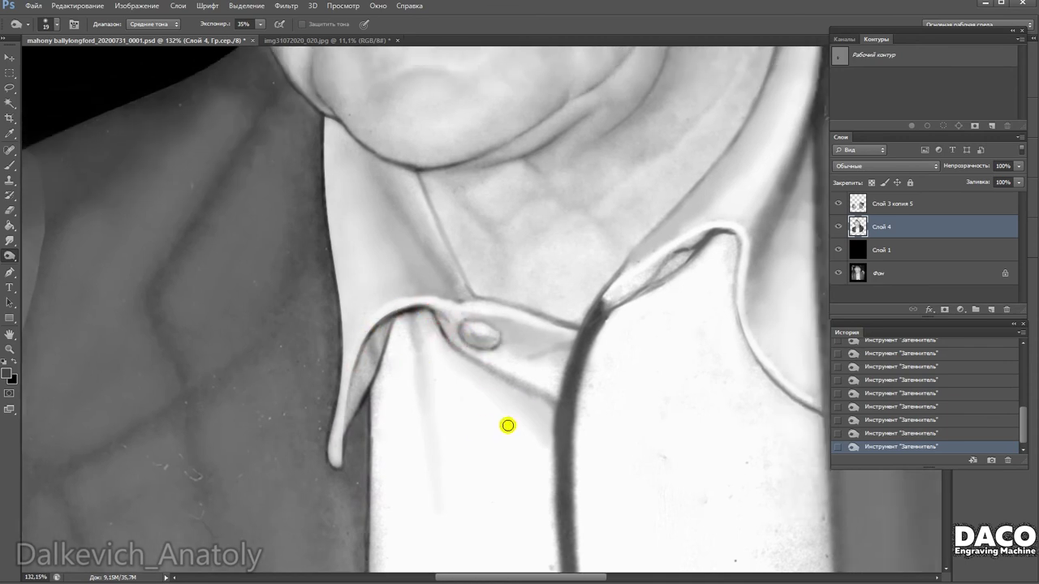
scroll(482, 426, up, 3)
drag(419, 297, 473, 431)
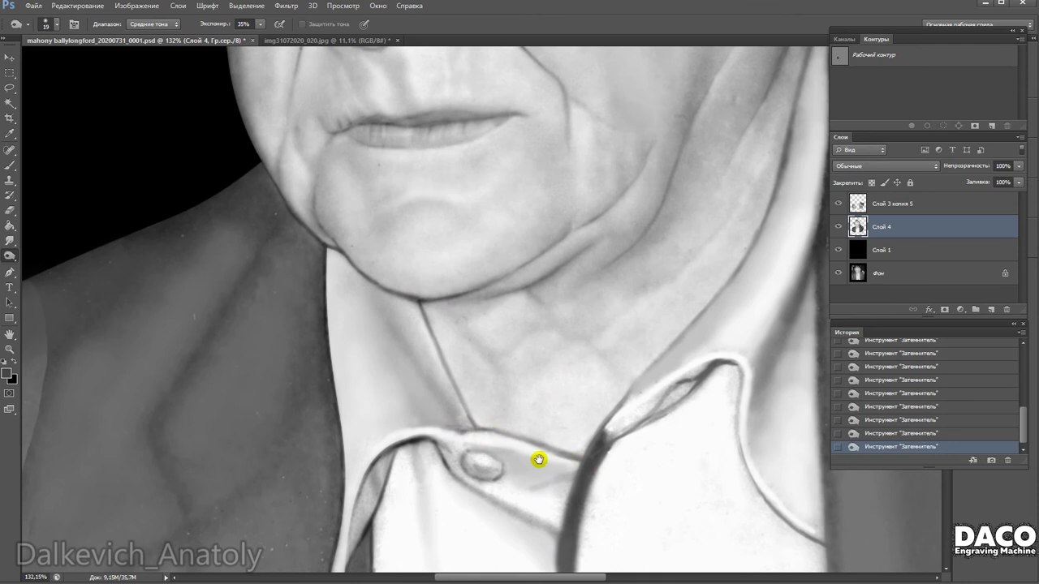
Scroll around the burned collar and neck area, dismissing a menu opened by mistake.
scroll(451, 319, down, 2)
scroll(588, 341, up, 1)
scroll(589, 341, right, 1)
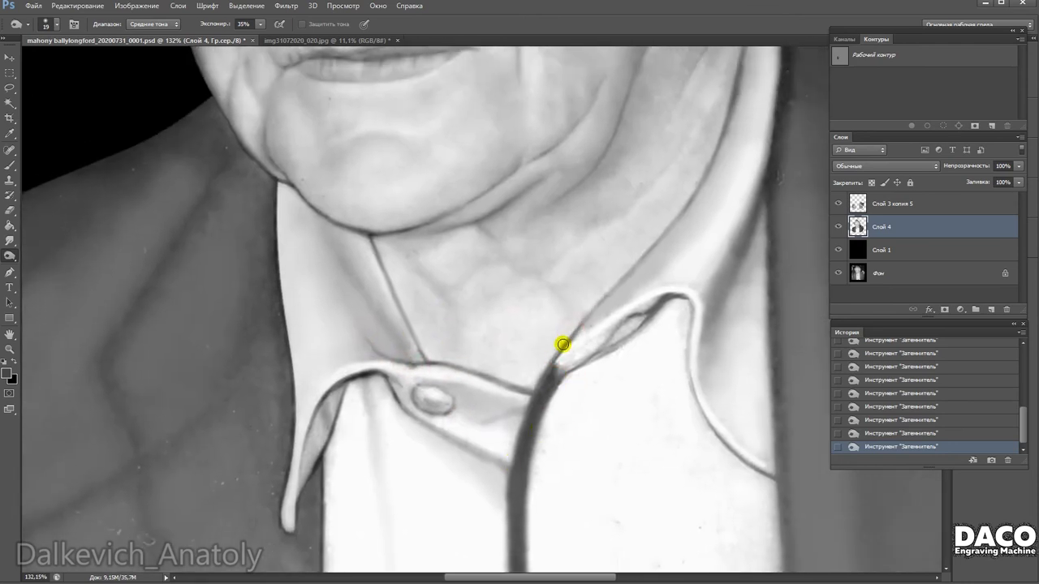
scroll(406, 344, up, 2)
scroll(465, 341, left, 3)
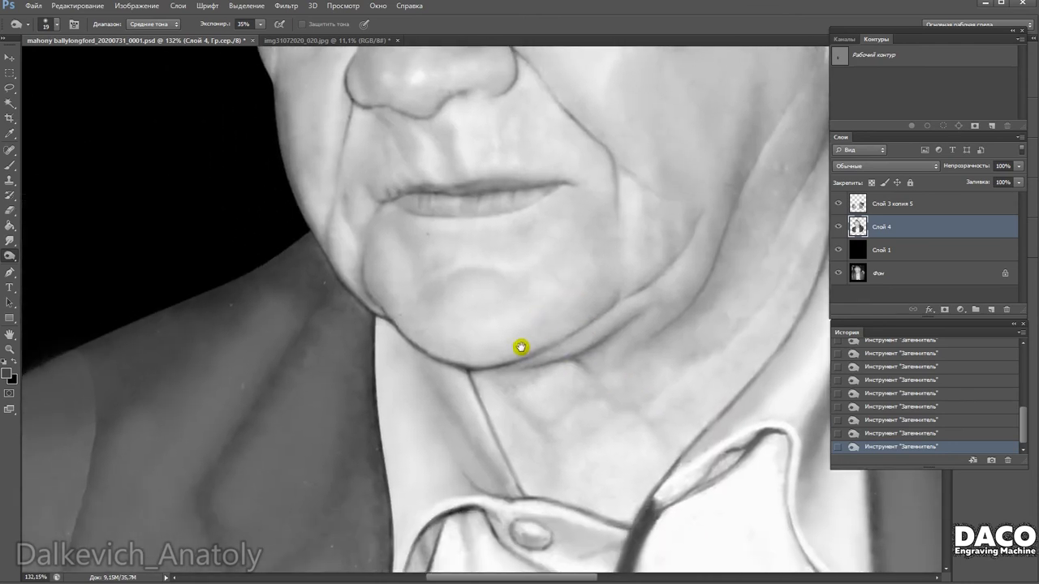
scroll(336, 166, down, 1)
scroll(498, 290, down, 2)
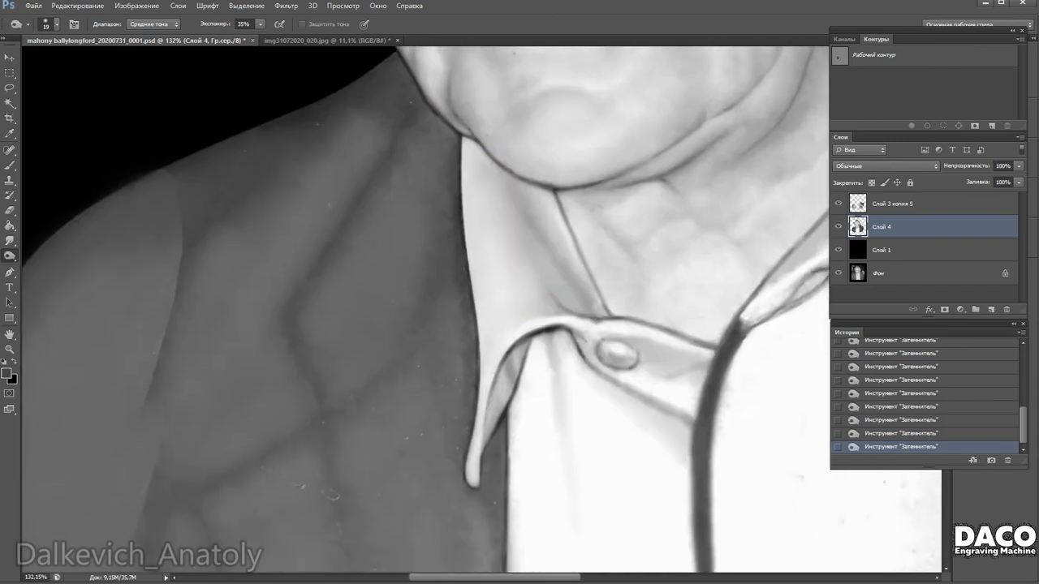
scroll(232, 151, down, 3)
click(33, 5)
click(385, 190)
scroll(395, 206, down, 2)
scroll(466, 272, up, 2)
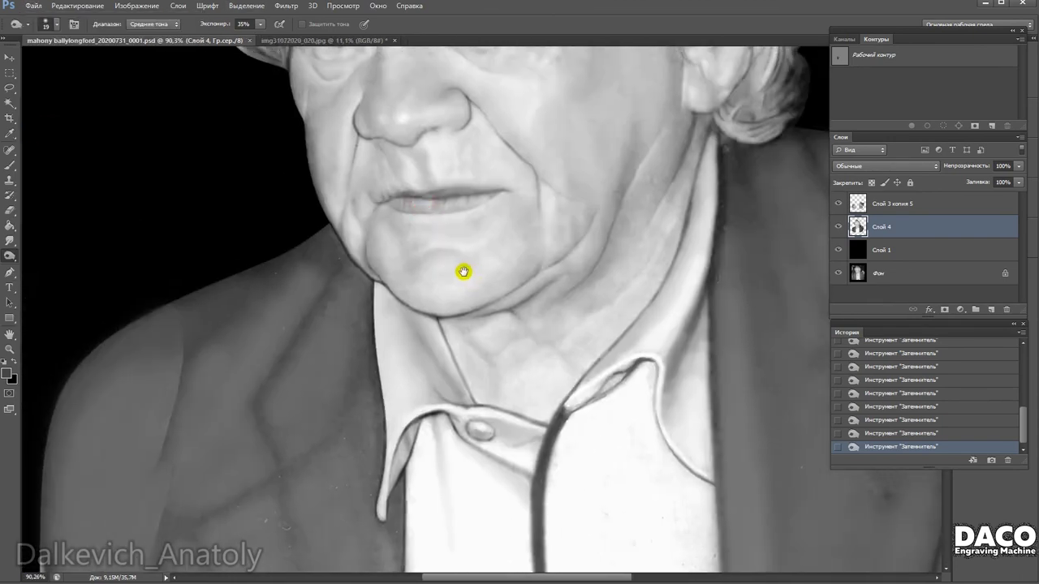
scroll(417, 209, down, 2)
scroll(482, 258, up, 2)
scroll(487, 258, up, 2)
scroll(573, 354, up, 2)
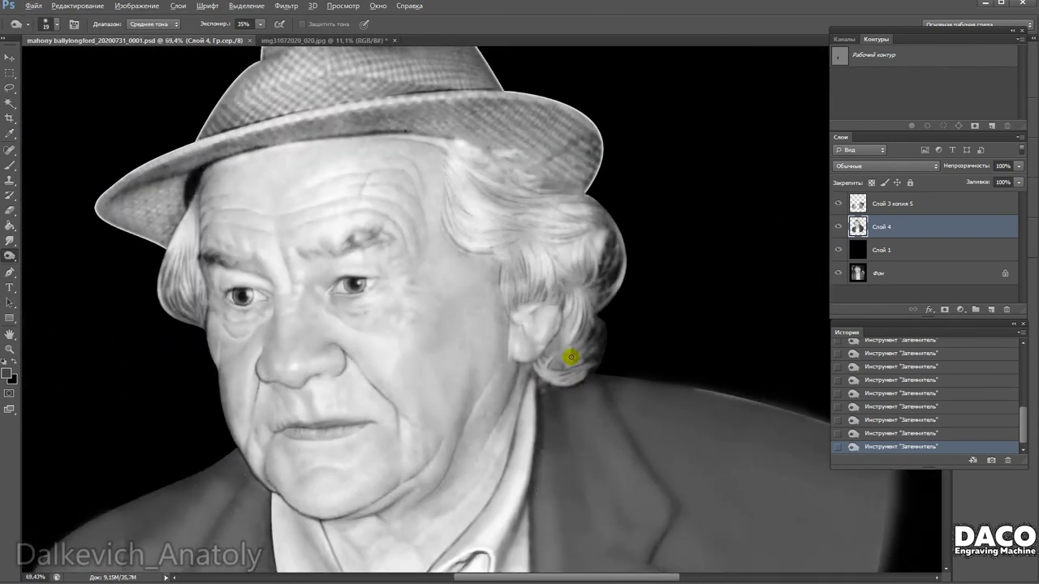
scroll(655, 362, up, 2)
right_click(10, 256)
Switch to the Dodge tool at 73% exposure and lighten the hair near the ear.
click(81, 253)
right_click(473, 351)
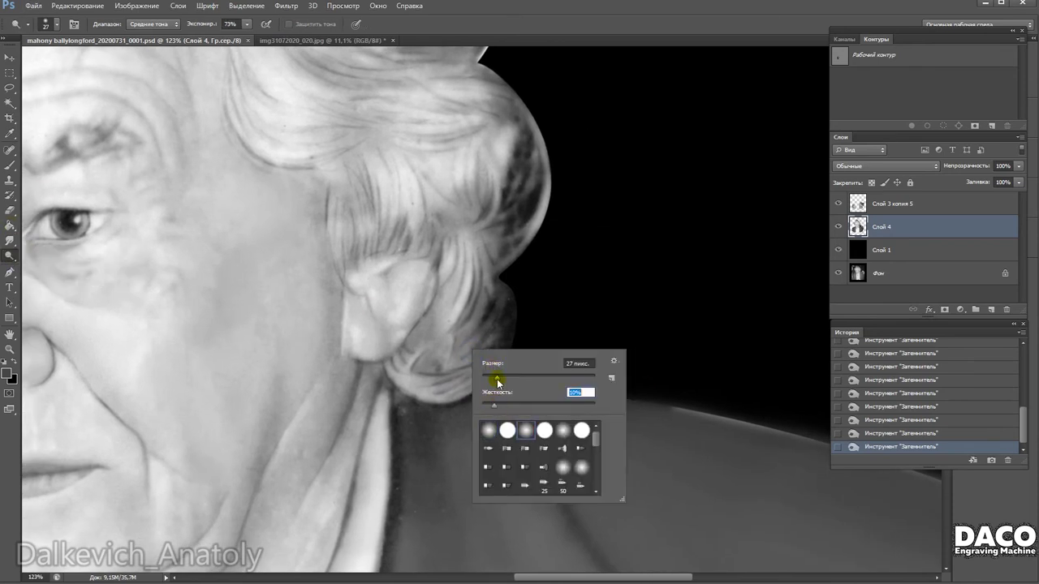
drag(498, 382, 492, 382)
mouse_move(415, 387)
mouse_down()
mouse_move(438, 379)
mouse_move(417, 376)
mouse_move(459, 363)
mouse_move(487, 248)
mouse_up()
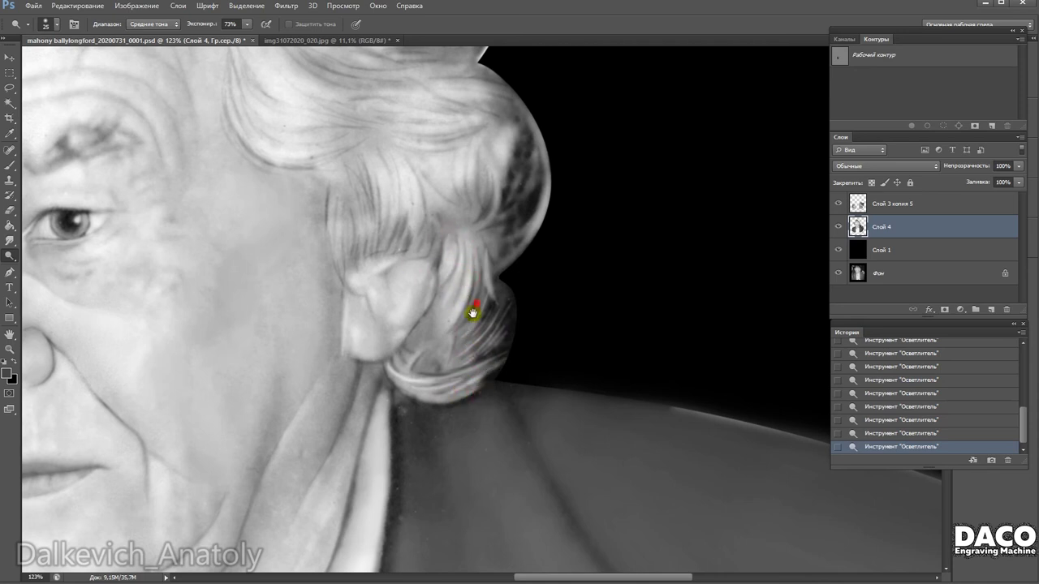
Lighten hair strands around the ear, along the outer edge and above the ear.
drag(472, 313, 464, 345)
mouse_move(440, 301)
mouse_down()
mouse_move(457, 320)
mouse_move(481, 286)
mouse_up()
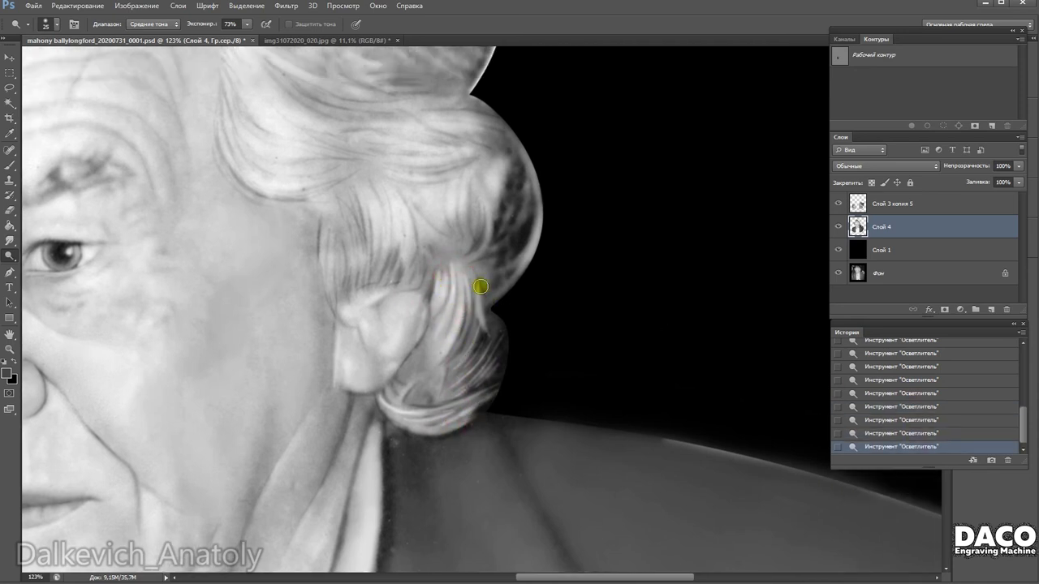
mouse_move(460, 221)
mouse_down()
mouse_move(505, 209)
mouse_move(538, 253)
mouse_up()
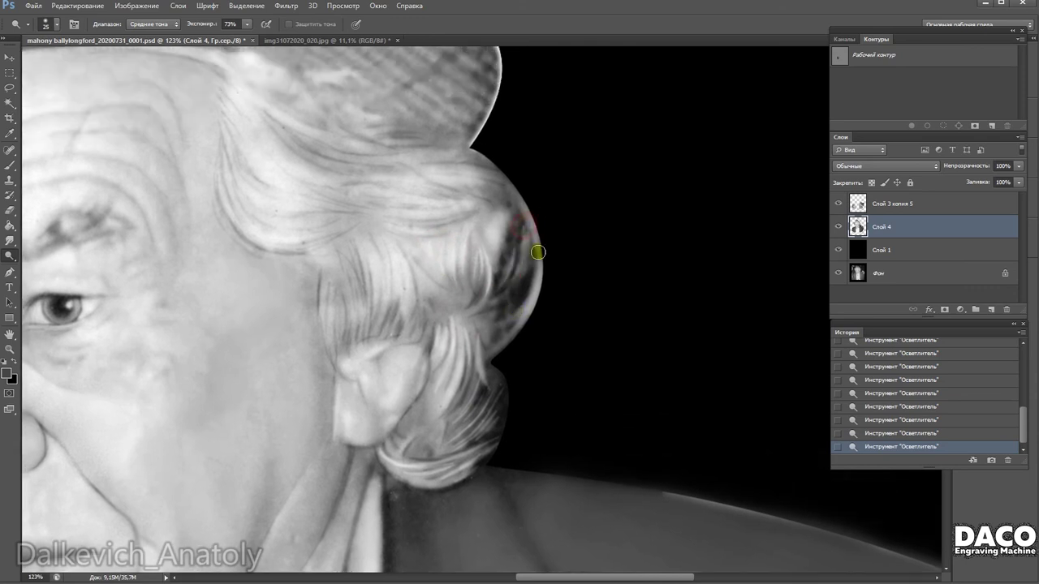
mouse_move(533, 322)
mouse_down()
mouse_move(491, 351)
mouse_move(454, 295)
mouse_up()
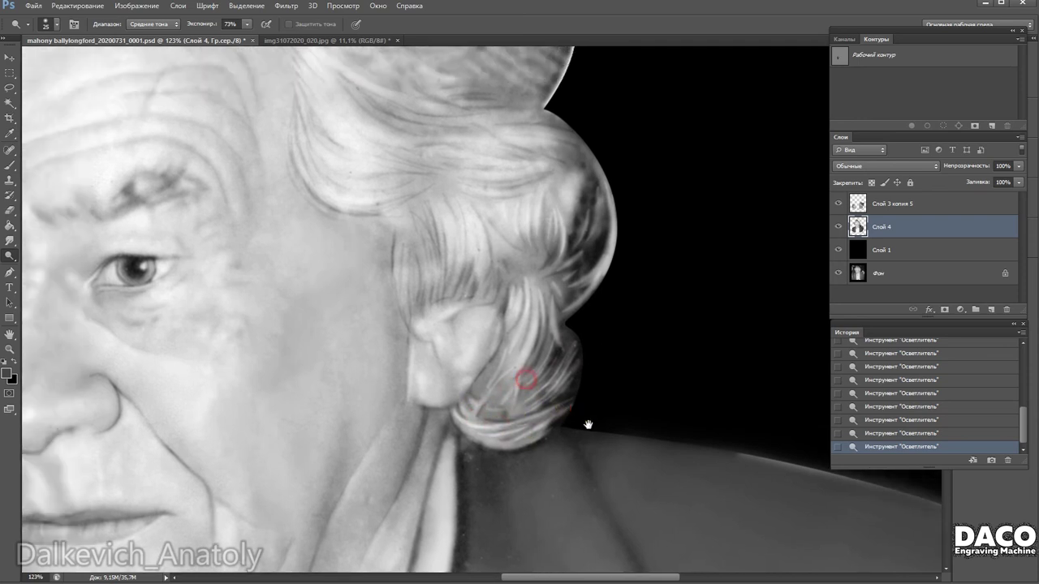
drag(589, 424, 614, 464)
drag(462, 269, 481, 288)
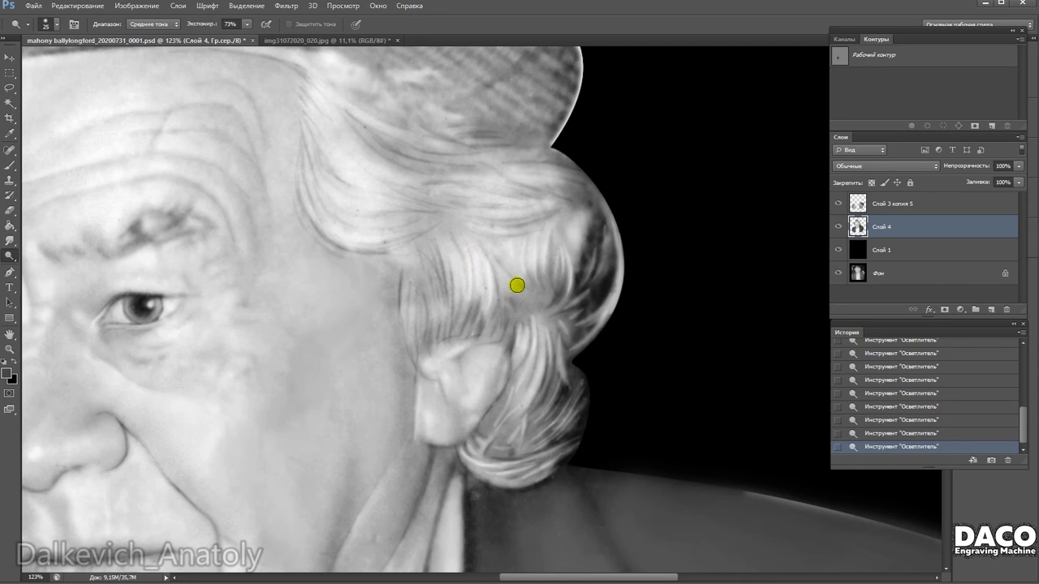
Lighten the hair below the hat brim and across the temple.
drag(596, 284, 543, 287)
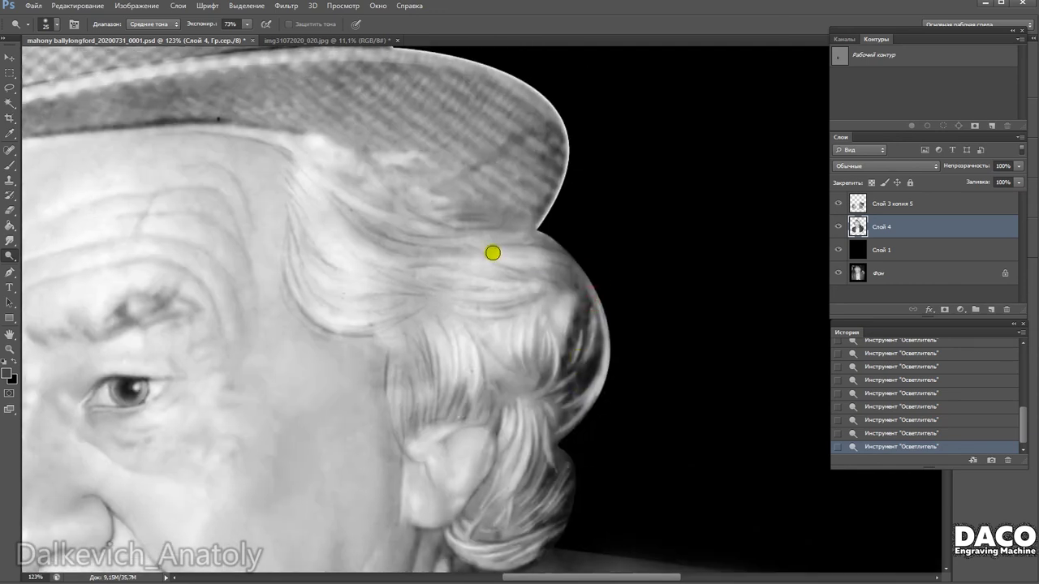
drag(460, 238, 542, 231)
drag(435, 258, 501, 292)
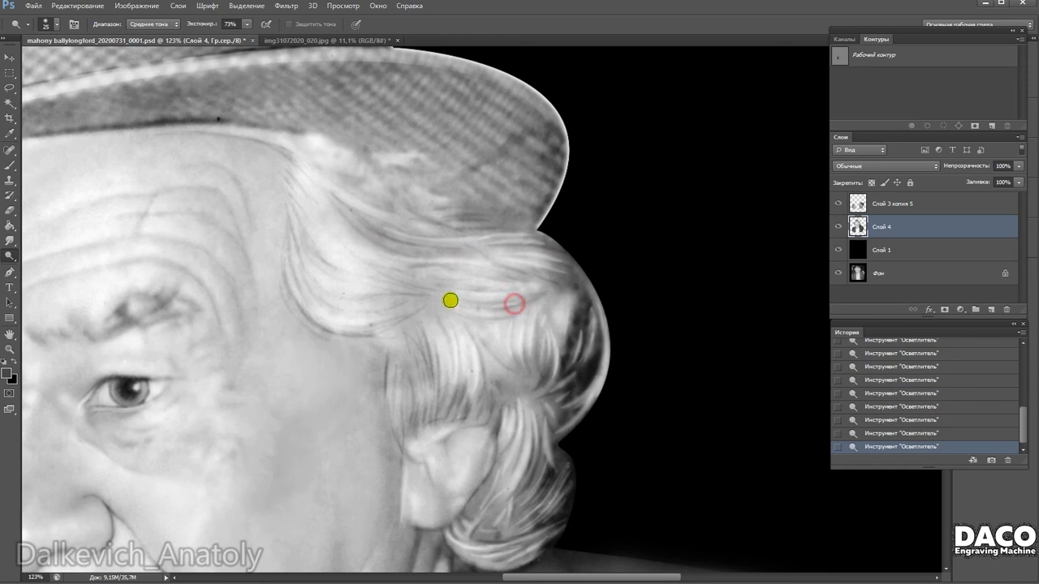
drag(481, 329, 534, 391)
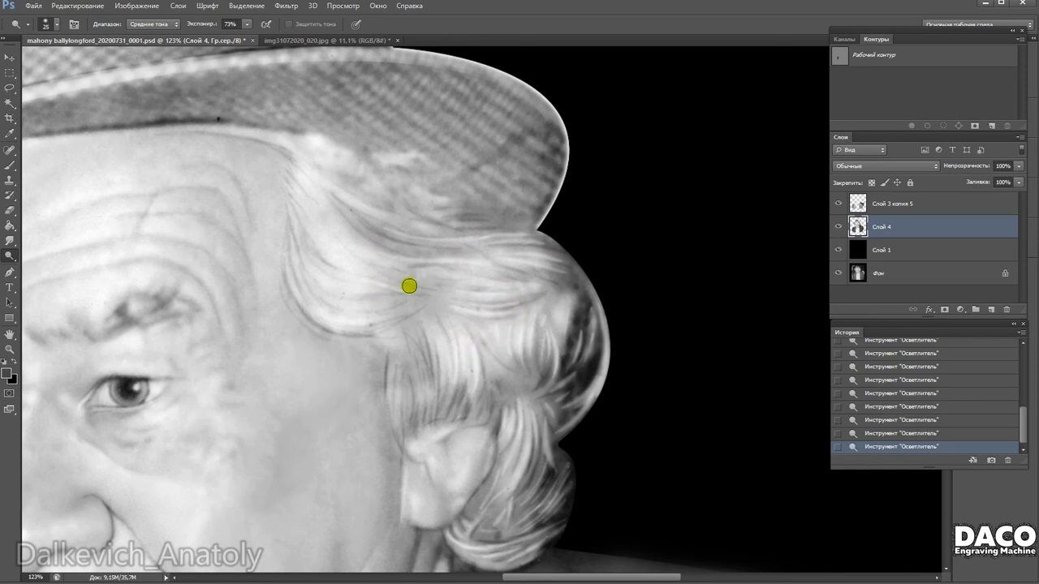
drag(289, 181, 358, 323)
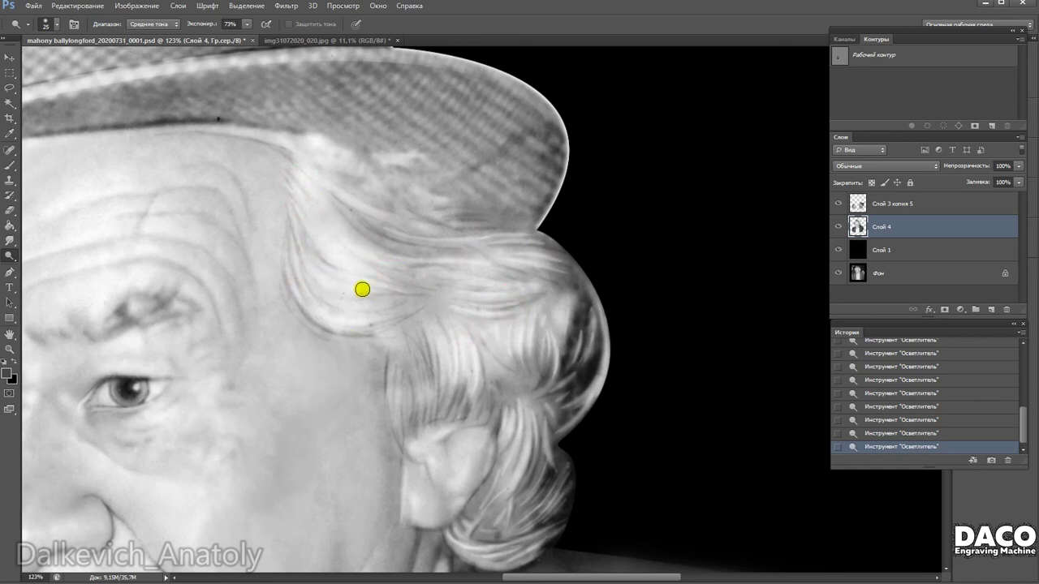
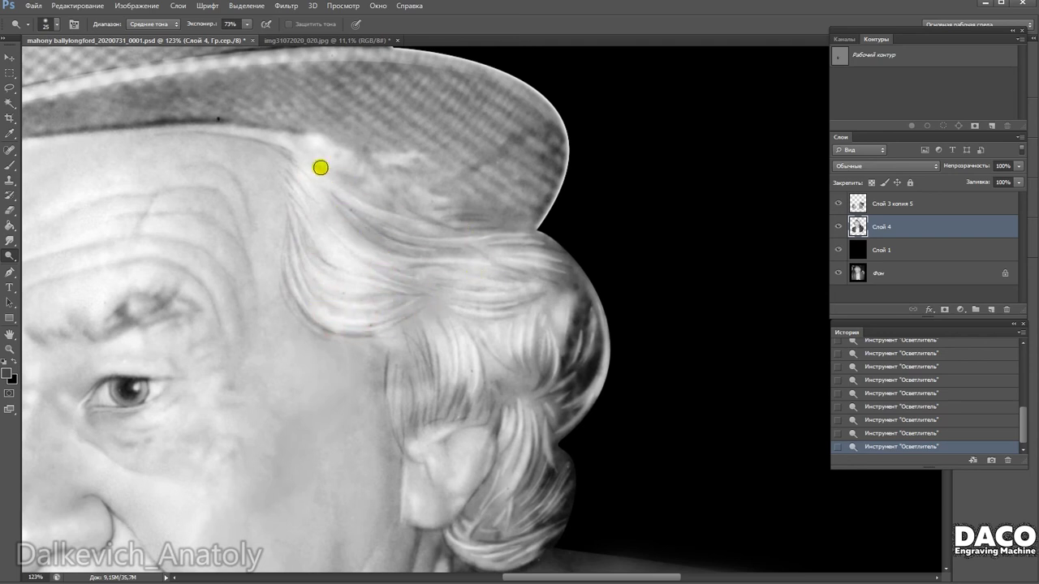
Dodge the hair under the hat brim, the curl above the ear and the hair edge at 73% exposure.
mouse_move(343, 165)
mouse_down()
mouse_move(389, 195)
mouse_move(440, 200)
mouse_up()
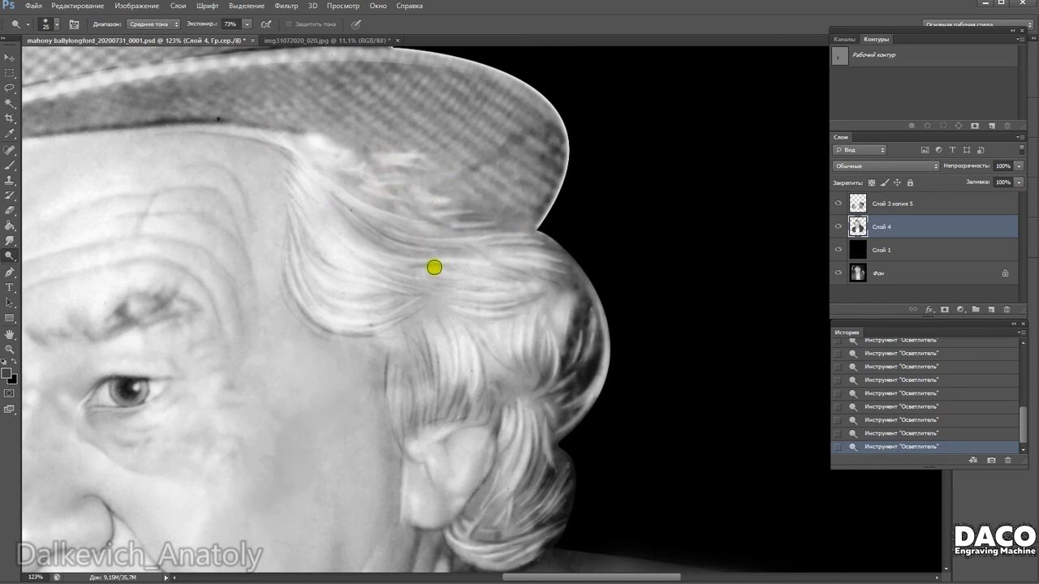
drag(556, 259, 566, 263)
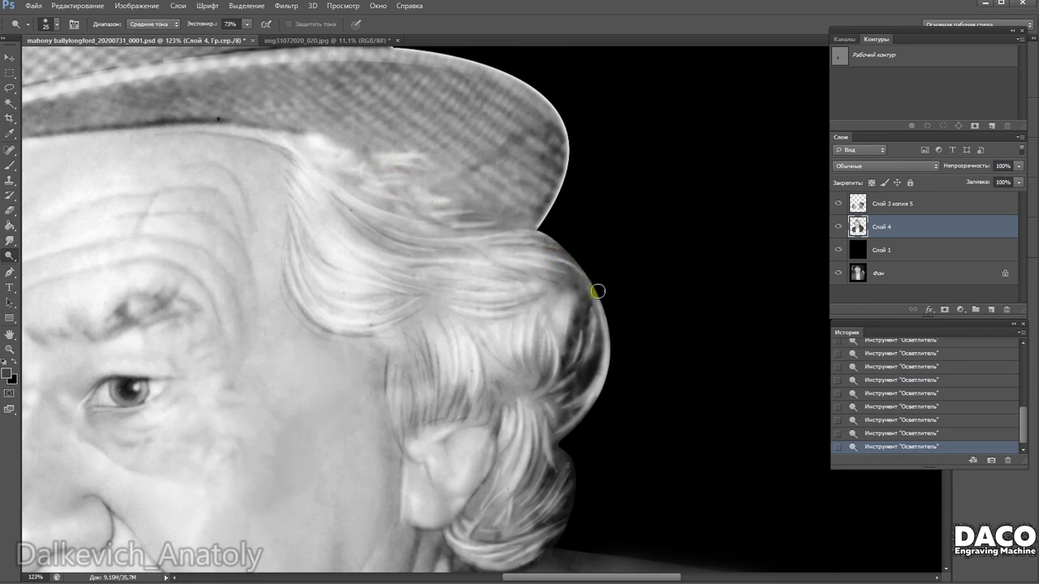
drag(407, 227, 464, 233)
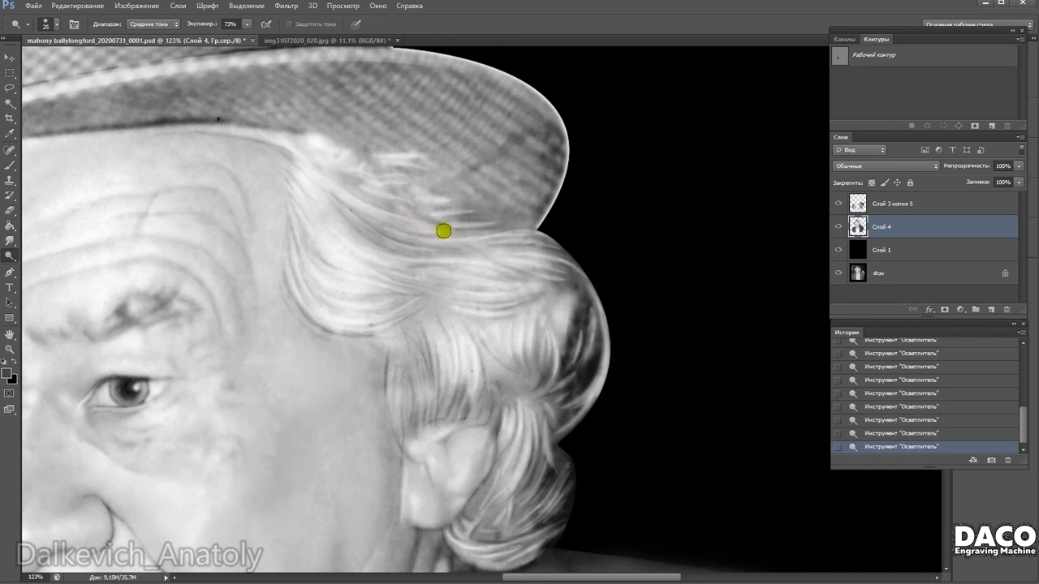
scroll(469, 332, down, 2)
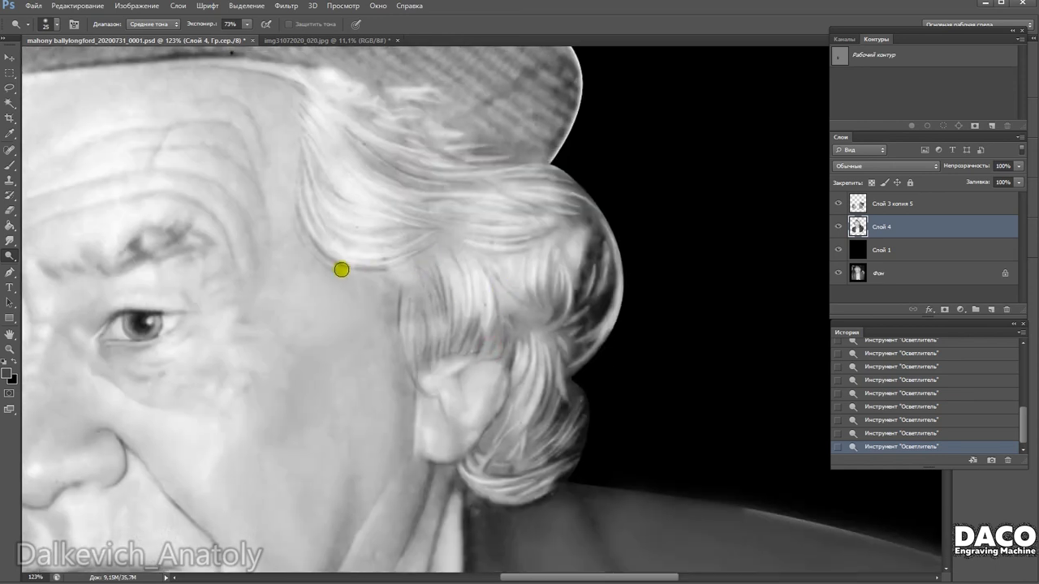
mouse_move(429, 304)
mouse_down()
mouse_move(440, 360)
mouse_move(413, 354)
mouse_up()
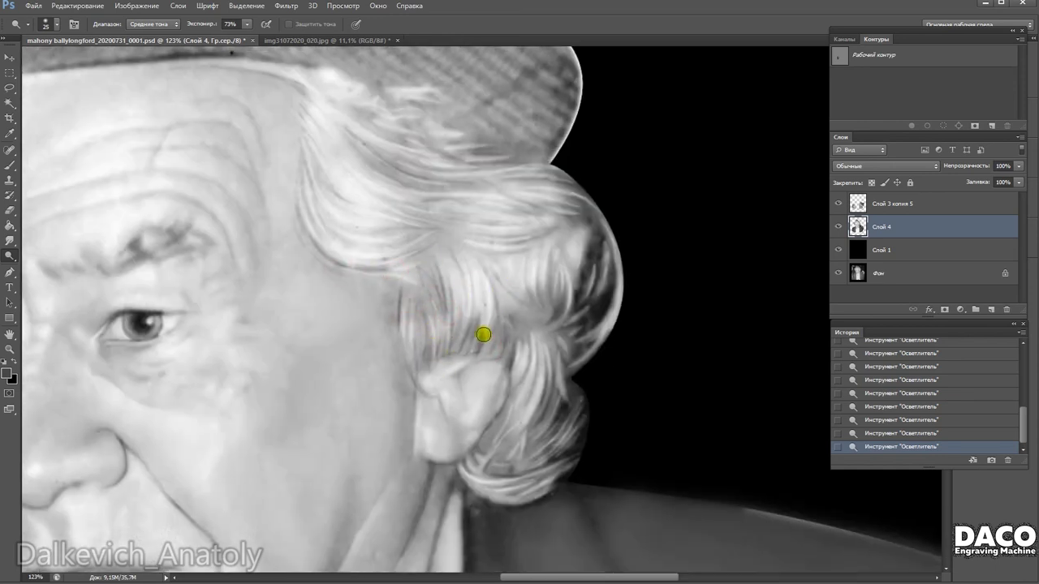
scroll(519, 268, down, 1)
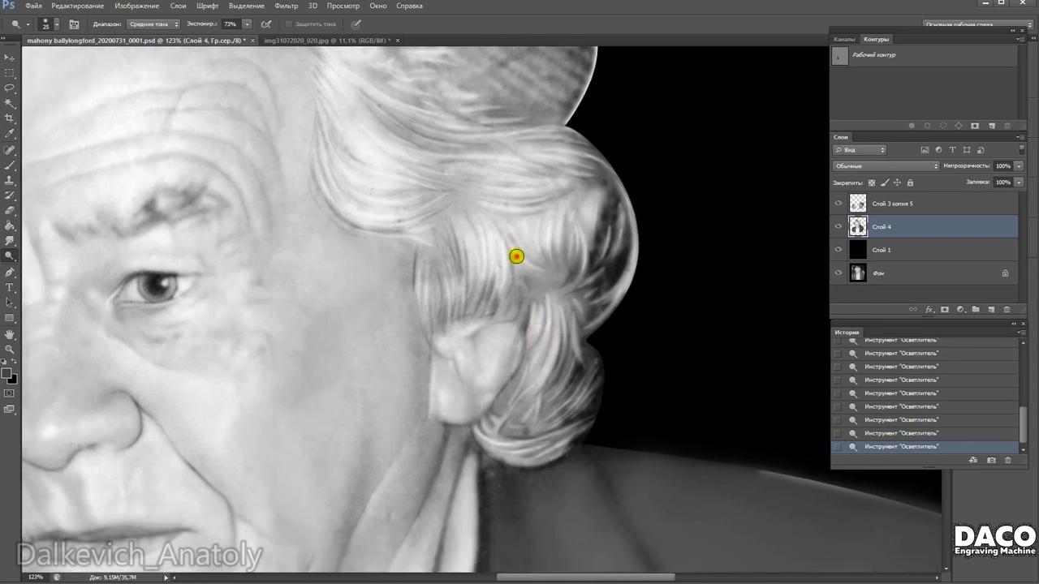
scroll(557, 325, up, 3)
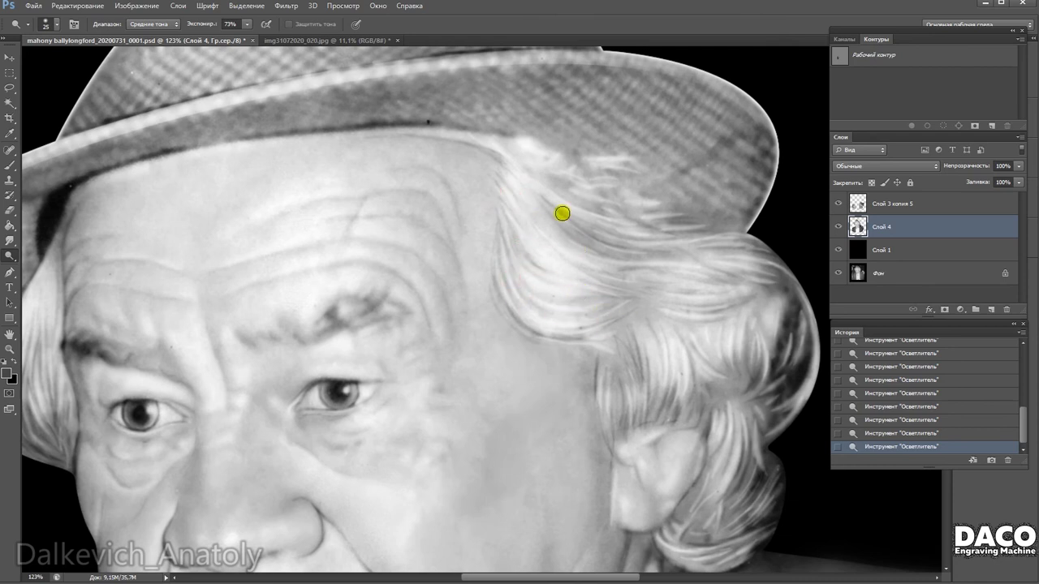
scroll(562, 213, down, 2)
scroll(596, 299, down, 2)
scroll(638, 178, down, 2)
scroll(609, 220, down, 1)
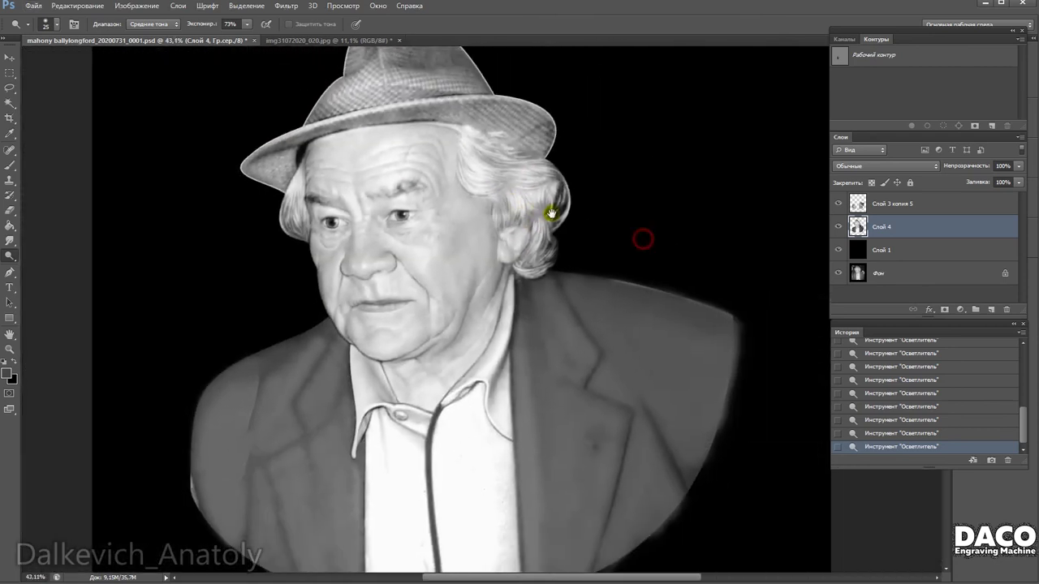
Set the Dodge tool to 28% exposure with a 13 px brush and lighten a spot near the eye.
scroll(606, 260, up, 1)
scroll(622, 179, up, 2)
scroll(557, 236, up, 2)
scroll(538, 250, up, 2)
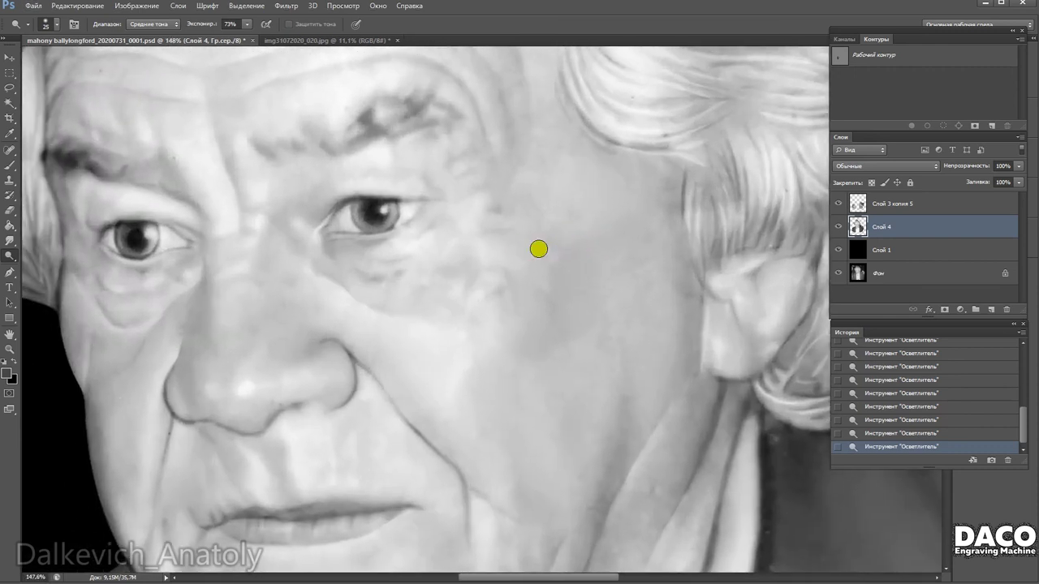
right_click(443, 271)
text(17)
key(Return)
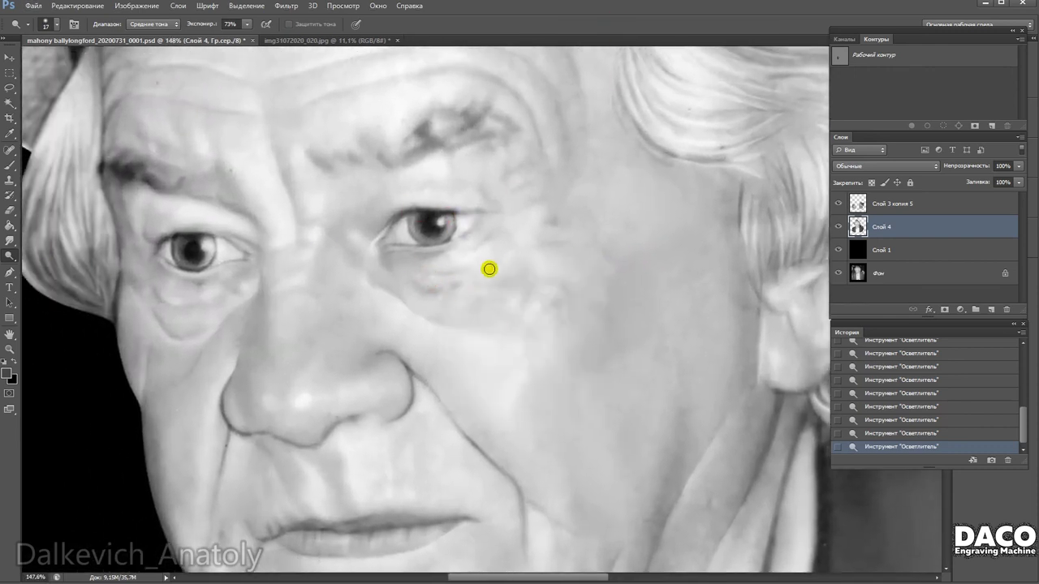
drag(247, 24, 231, 32)
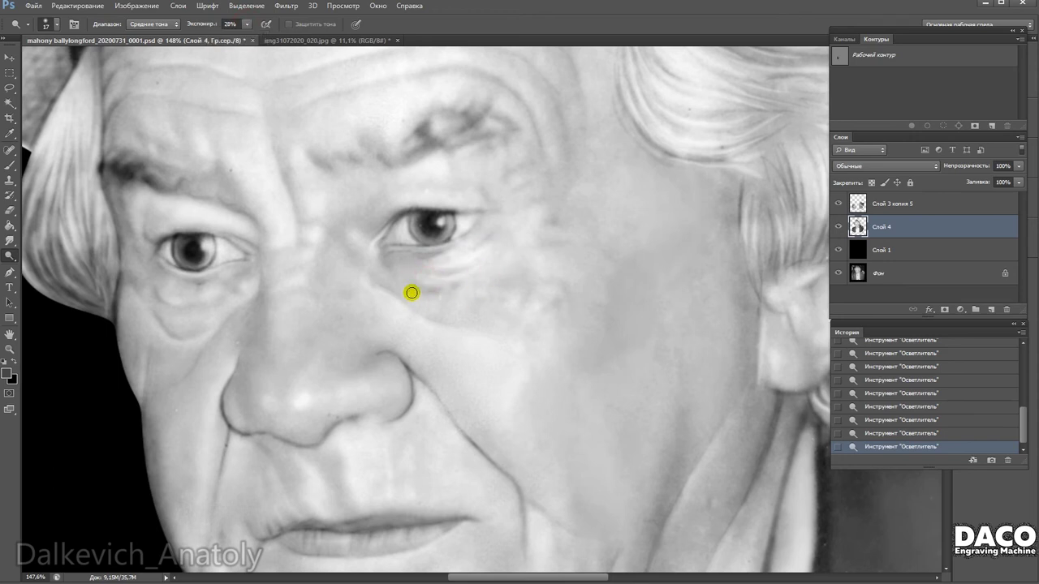
right_click(507, 290)
text(13)
click(373, 263)
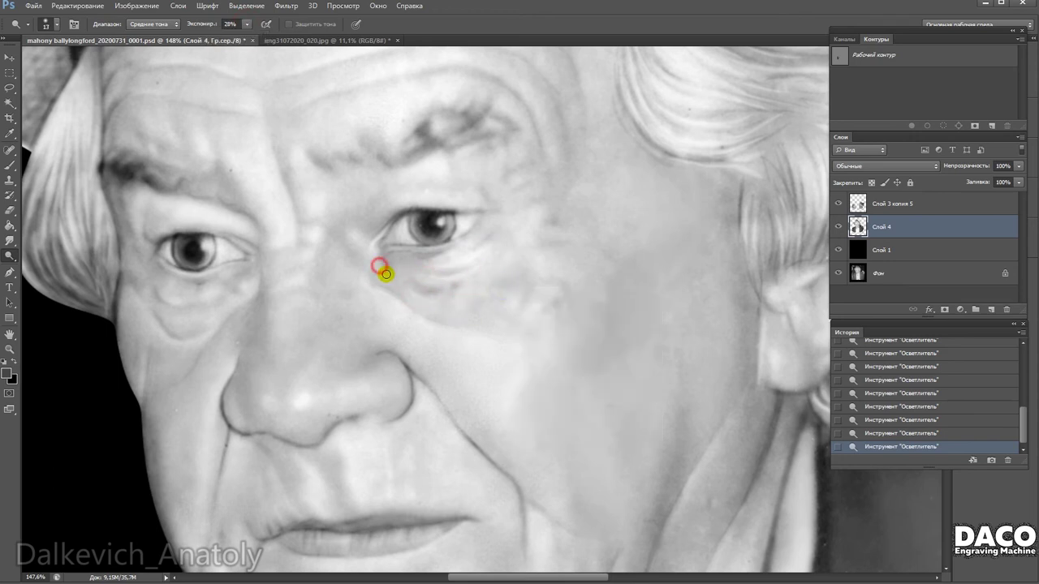
click(439, 163)
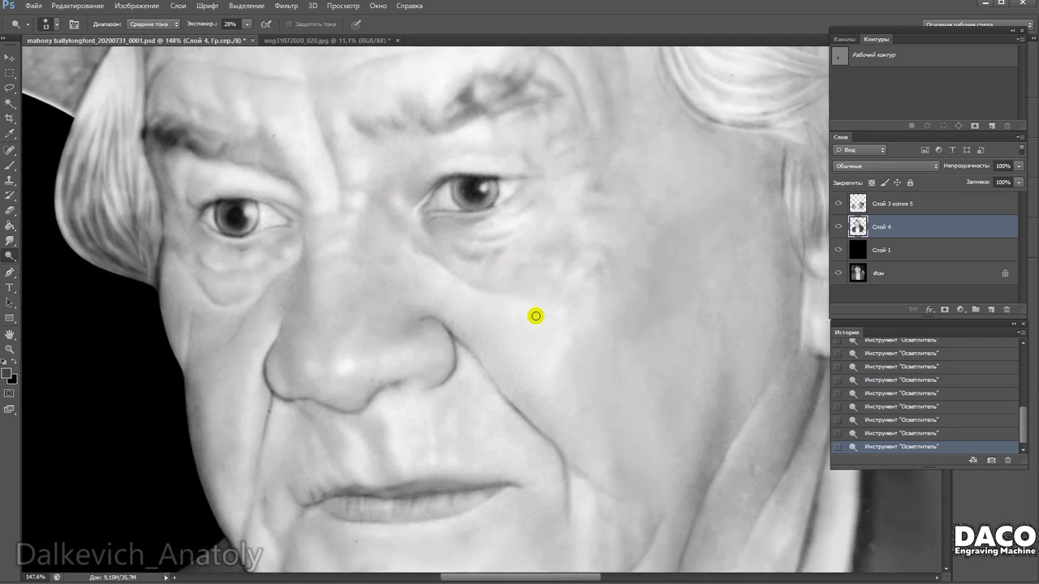
Move over the cheek, nose and brow, resizing the dodge brush to 45 px then 15 px.
scroll(300, 262, down, 3)
key(bracketright)
key(bracketright)
key(bracketright)
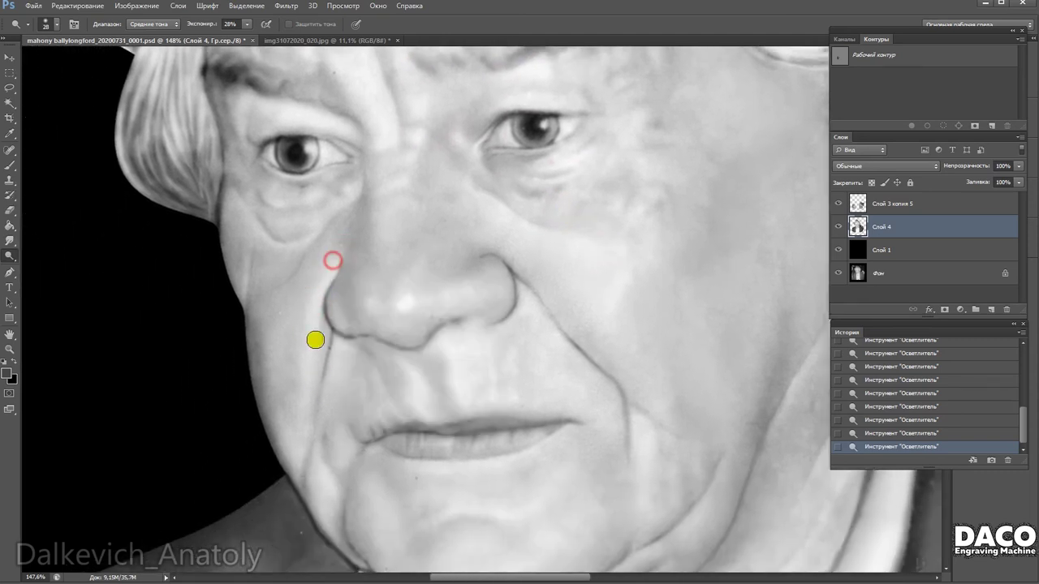
drag(340, 371, 417, 411)
drag(659, 349, 536, 248)
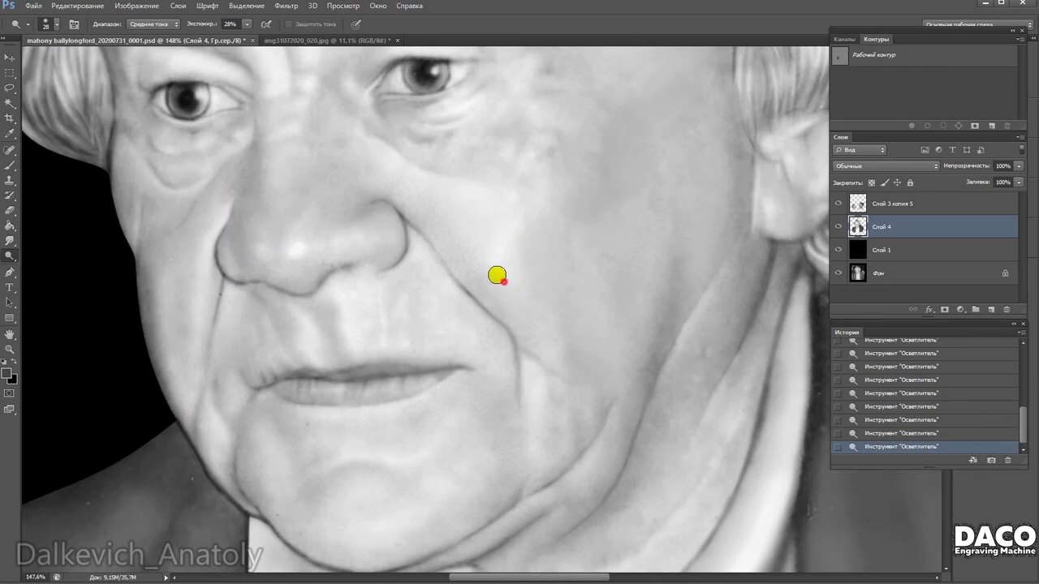
drag(467, 219, 521, 290)
right_click(493, 280)
drag(540, 338, 560, 338)
key(Return)
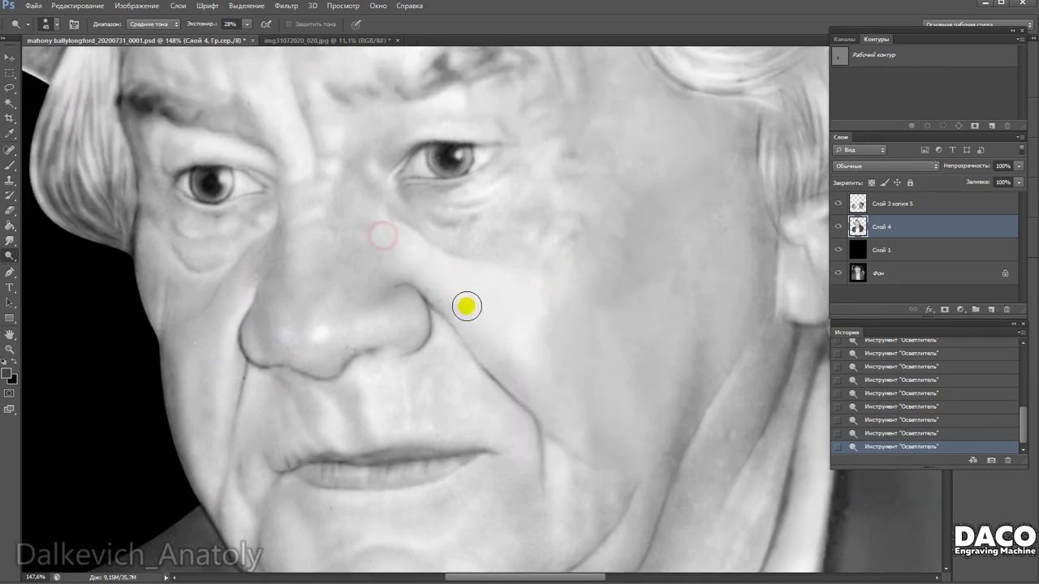
drag(320, 286, 401, 271)
right_click(401, 215)
drag(442, 230, 430, 230)
key(Return)
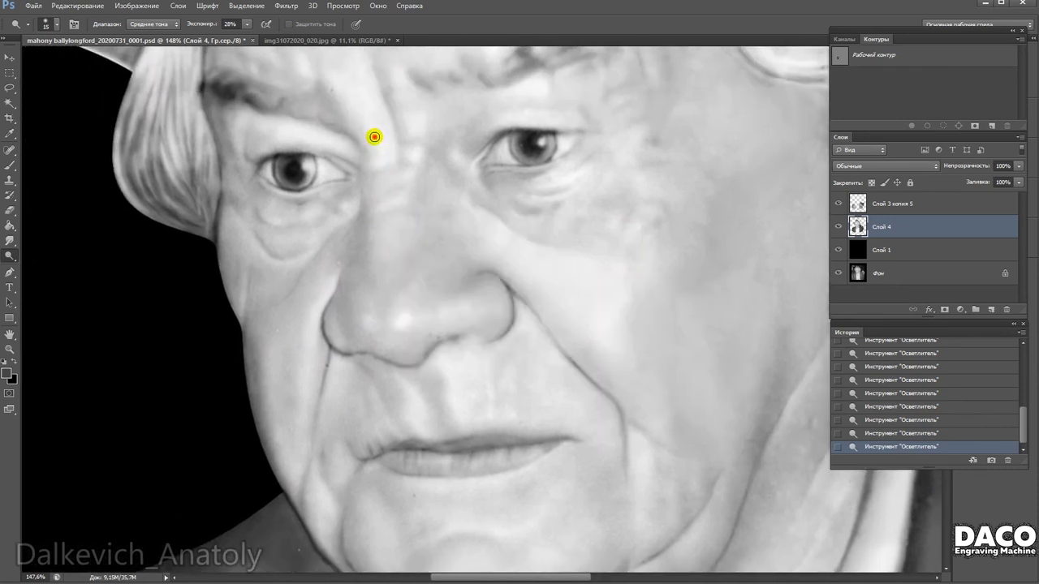
drag(385, 116, 404, 198)
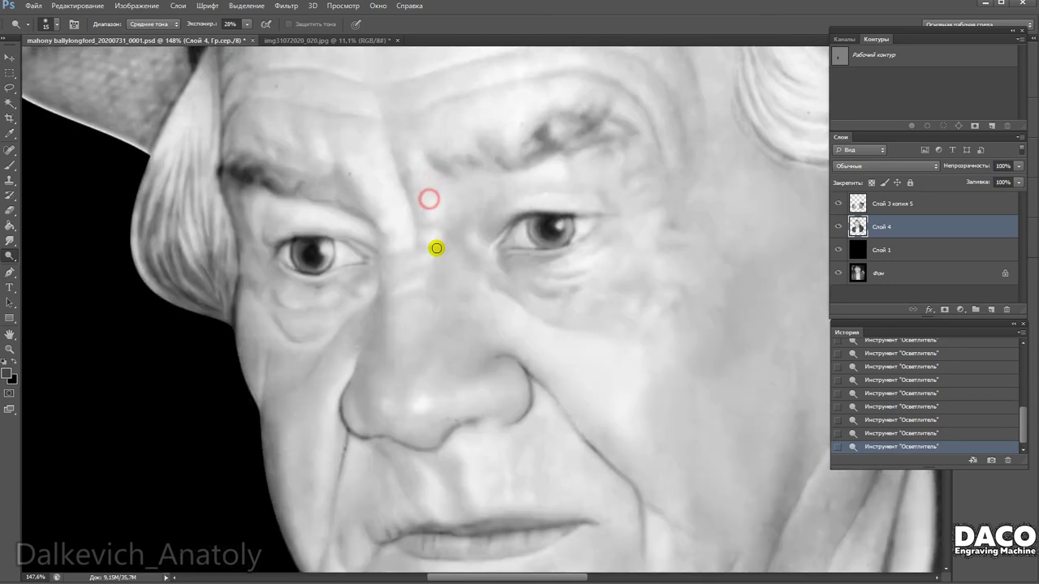
drag(433, 365, 395, 204)
drag(491, 218, 501, 239)
Work over the lower face, adjusting the dodge brush through 77, 35 and 13 px.
right_click(411, 246)
text(77)
key(Return)
right_click(467, 248)
right_click(519, 232)
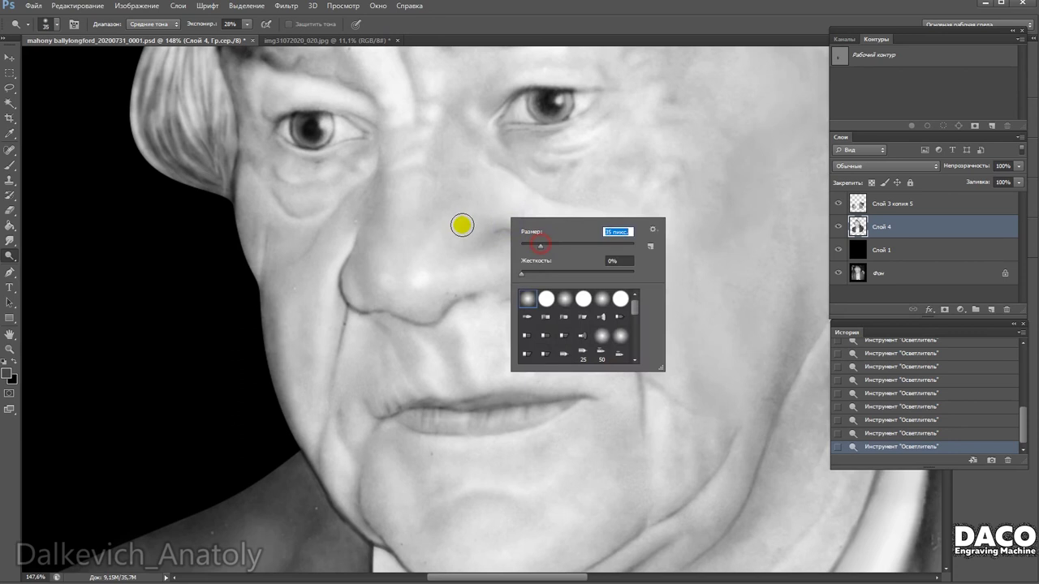
text(35)
key(Return)
mouse_move(505, 198)
mouse_down()
mouse_move(515, 255)
mouse_move(401, 267)
mouse_up()
right_click(336, 268)
text(13)
key(Return)
right_click(357, 244)
key(Return)
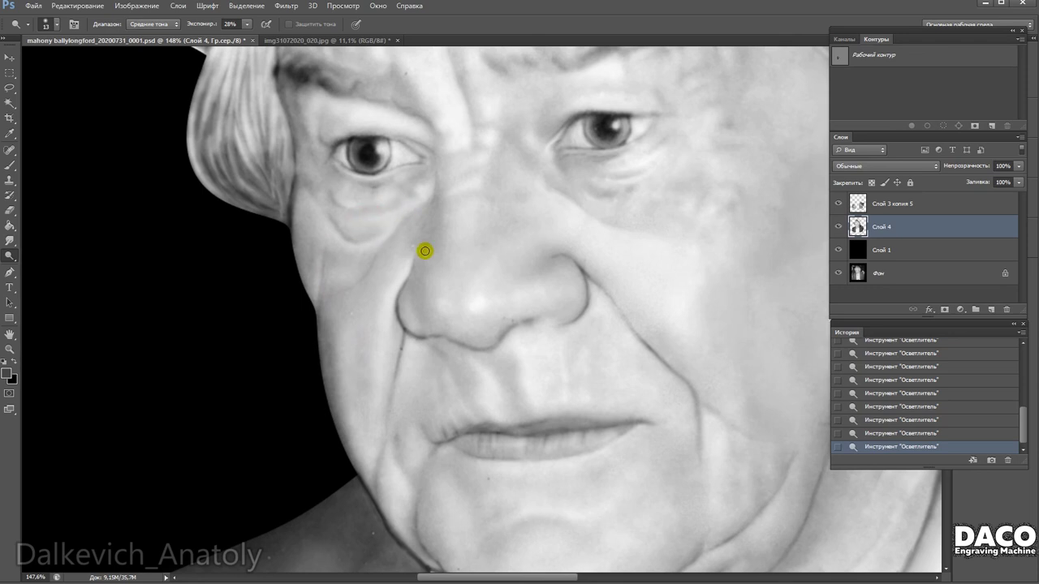
Set the dodge brush to 14 px and frame the eyes and forehead.
drag(623, 184, 594, 262)
right_click(540, 250)
key(Return)
right_click(599, 265)
click(617, 292)
key(Return)
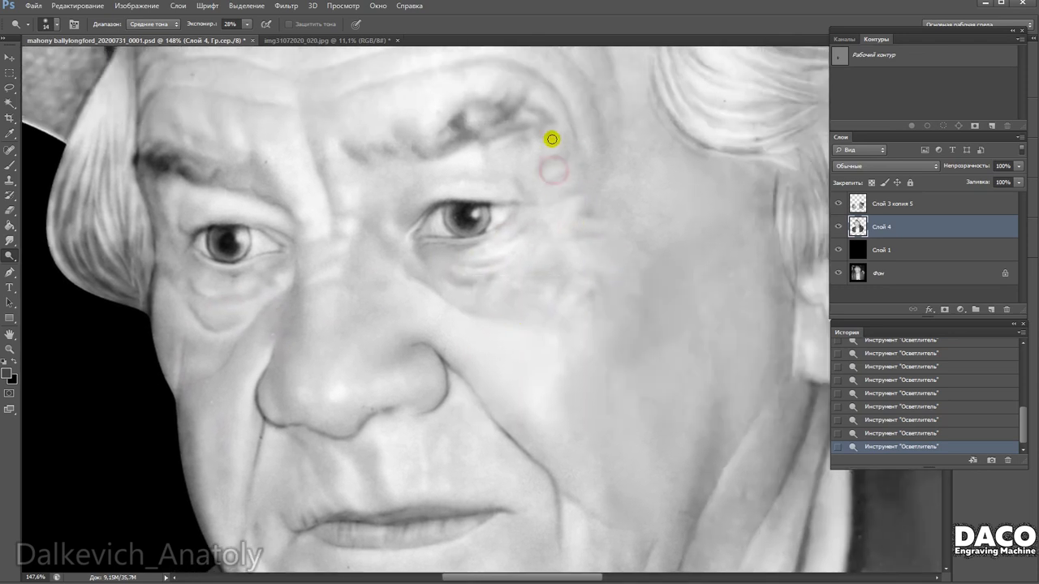
drag(553, 228, 550, 212)
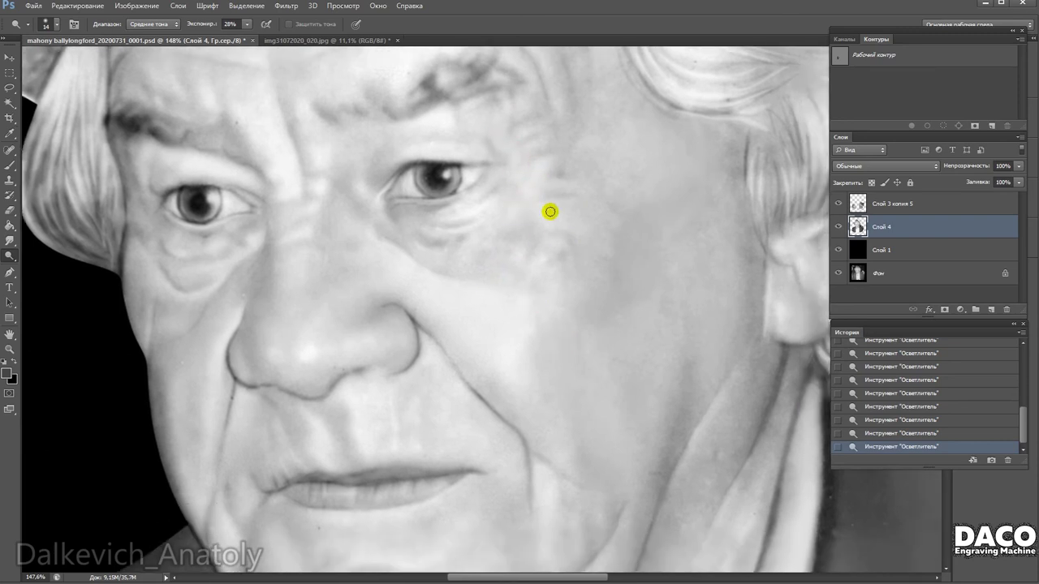
drag(469, 286, 563, 241)
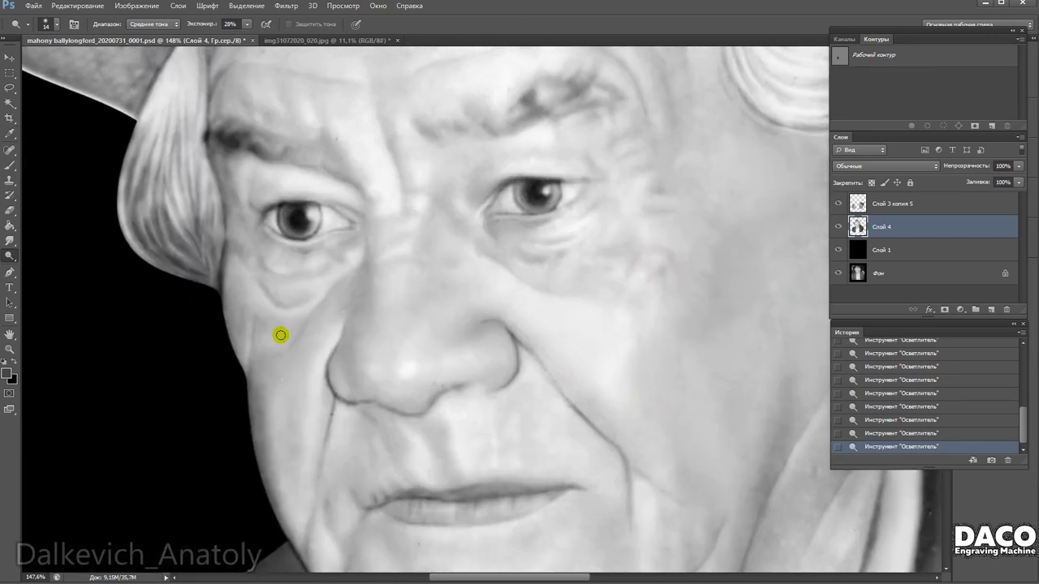
mouse_move(278, 336)
mouse_down()
mouse_move(235, 235)
mouse_move(301, 320)
mouse_up()
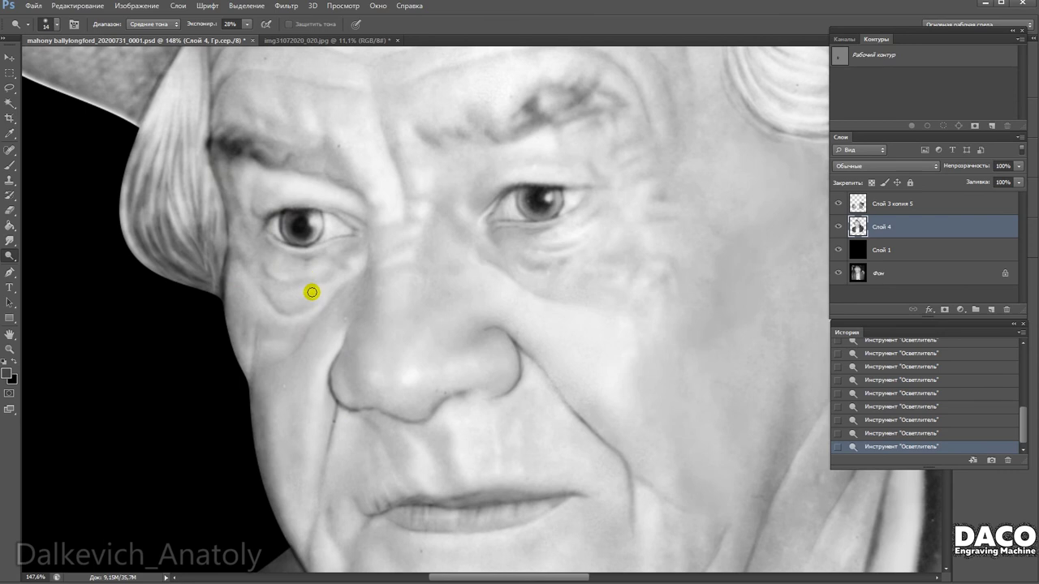
drag(317, 218, 365, 295)
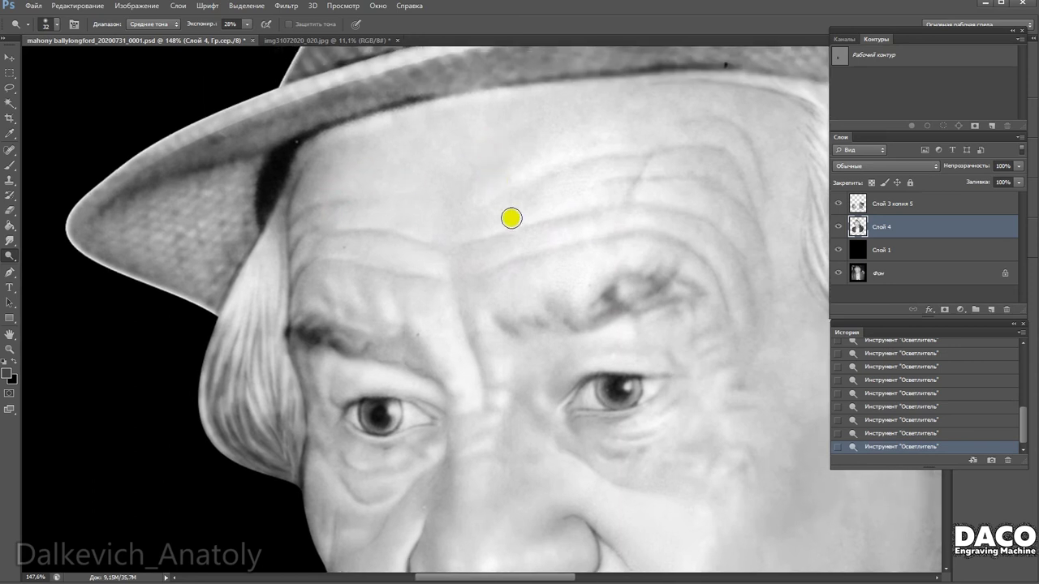
Lighten the forehead and brow with a 79 px brush, then switch to the Burn tool.
click(480, 204)
click(681, 100)
drag(619, 227, 508, 284)
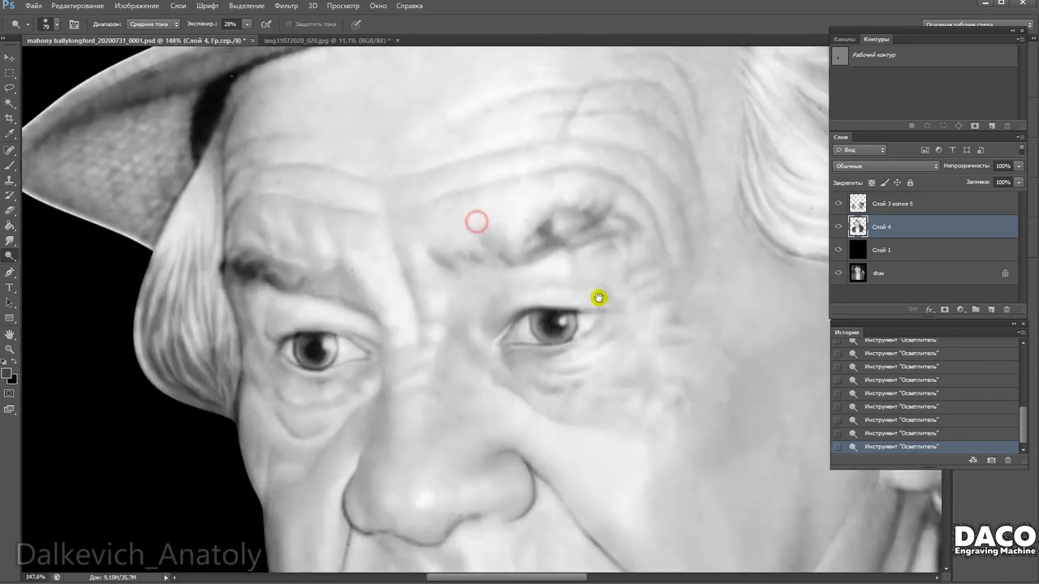
drag(598, 298, 564, 293)
drag(10, 272, 48, 267)
click(289, 206)
right_click(349, 220)
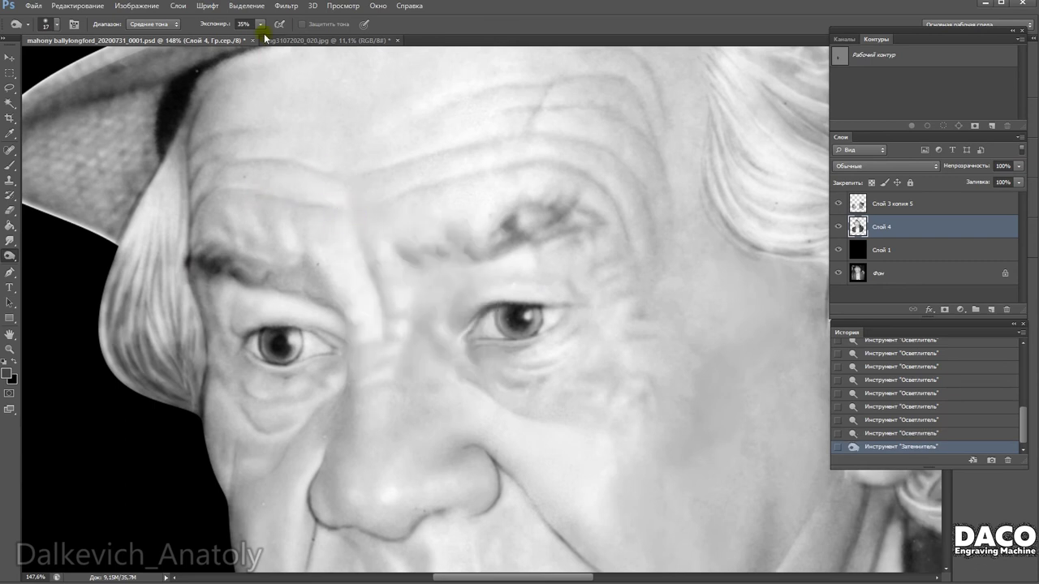
Burn the outer end of the eyebrow and a forehead crease with a 10 px brush.
right_click(394, 246)
click(523, 167)
click(602, 180)
right_click(529, 107)
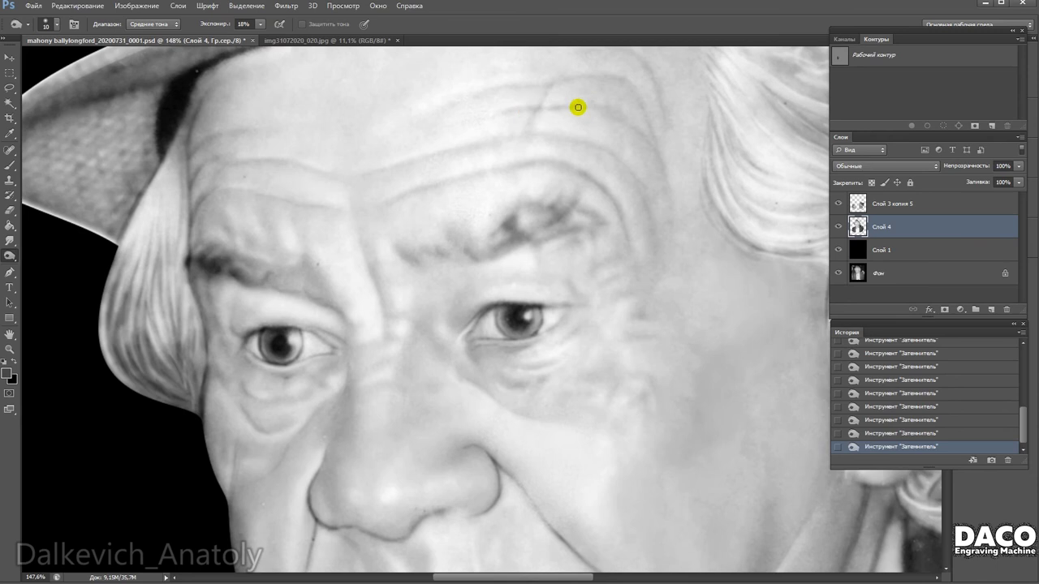
drag(652, 225, 642, 301)
drag(566, 122, 490, 131)
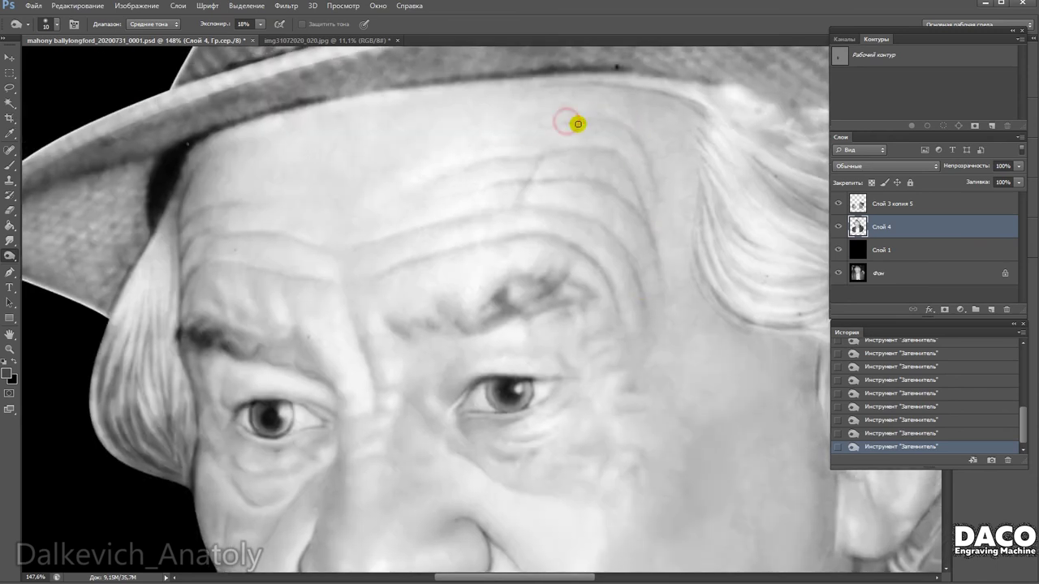
mouse_move(413, 221)
mouse_down()
mouse_move(448, 216)
mouse_move(442, 223)
mouse_up()
Darken the forehead wrinkles with a 41 px, then 34 px burn brush, ending at 13 px.
right_click(447, 216)
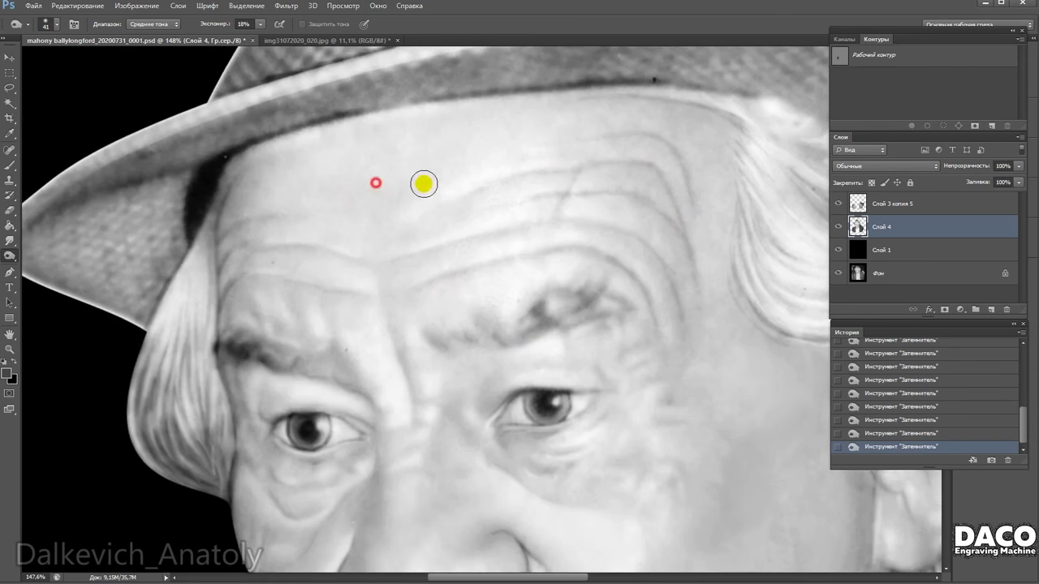
drag(566, 209, 450, 274)
right_click(331, 322)
click(332, 313)
mouse_move(357, 350)
mouse_down()
mouse_move(334, 336)
mouse_move(328, 241)
mouse_up()
right_click(334, 335)
text(13)
key(Return)
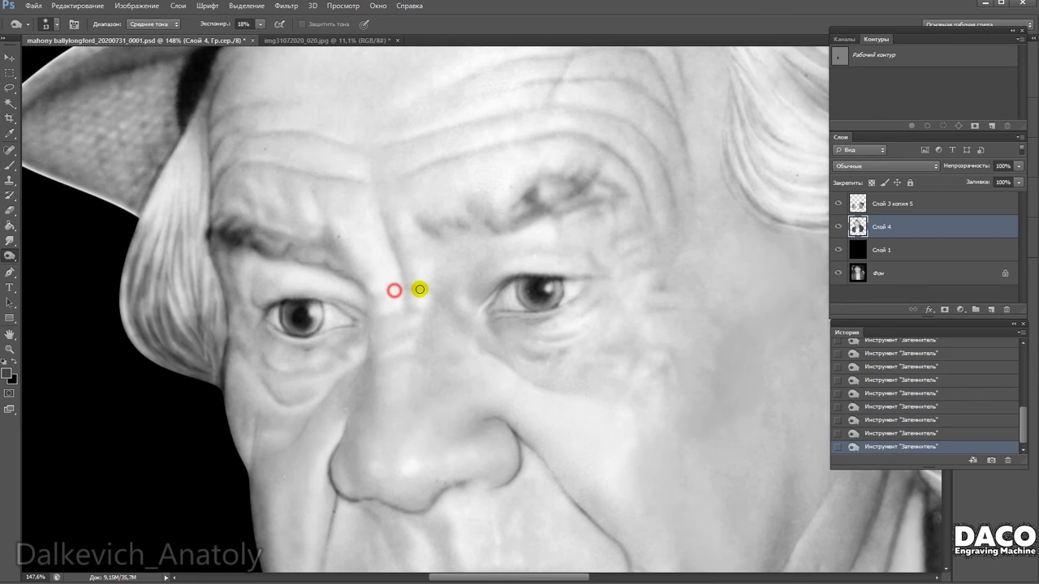
Burn the skin beside the mouth, a spot on the lip and the upper lip corner.
mouse_move(378, 311)
mouse_down()
mouse_move(347, 209)
mouse_move(394, 271)
mouse_up()
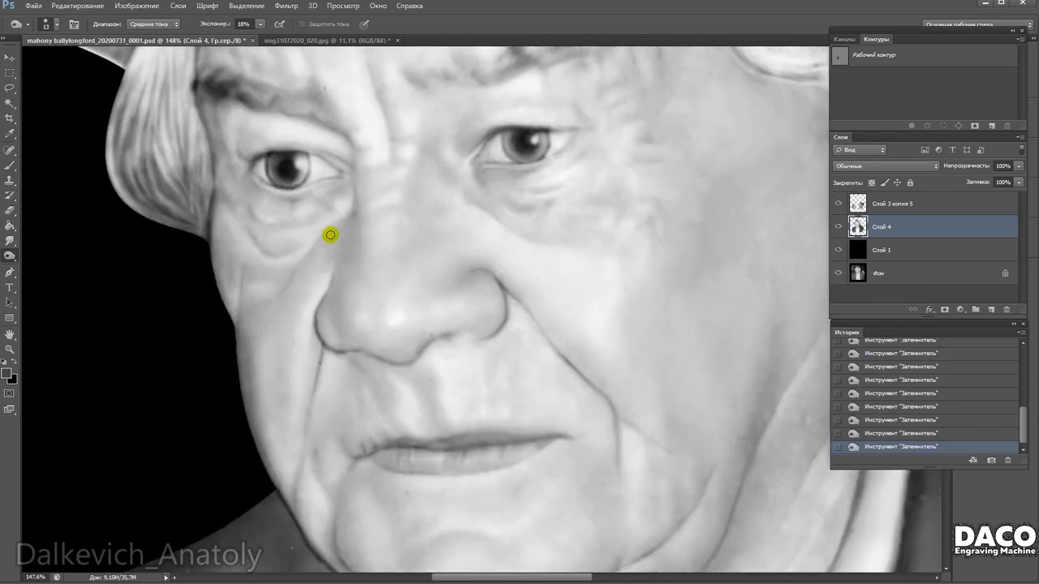
drag(378, 278, 371, 292)
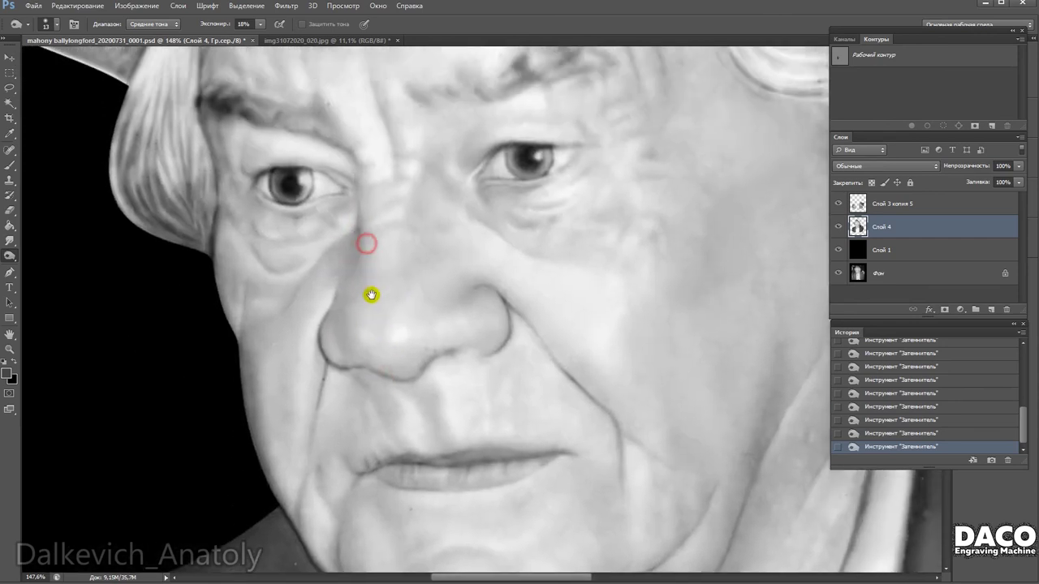
drag(407, 232, 414, 246)
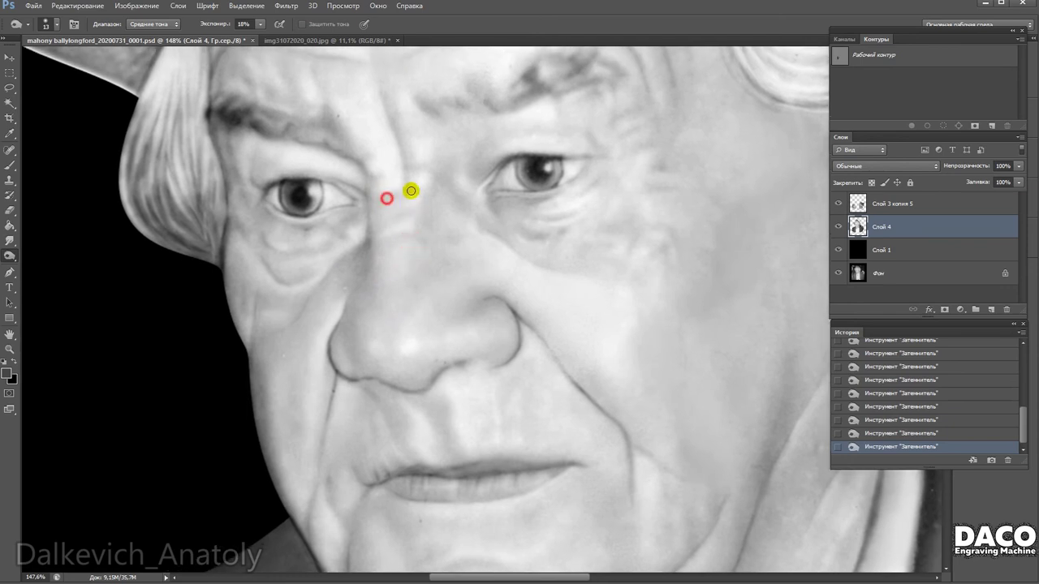
scroll(422, 250, up, 2)
scroll(501, 366, down, 3)
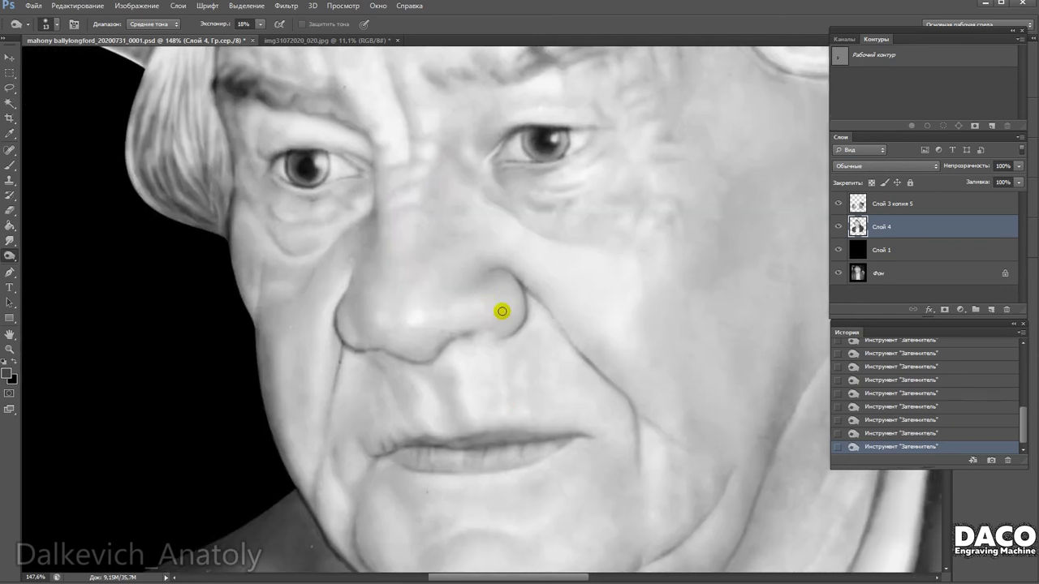
scroll(446, 288, down, 2)
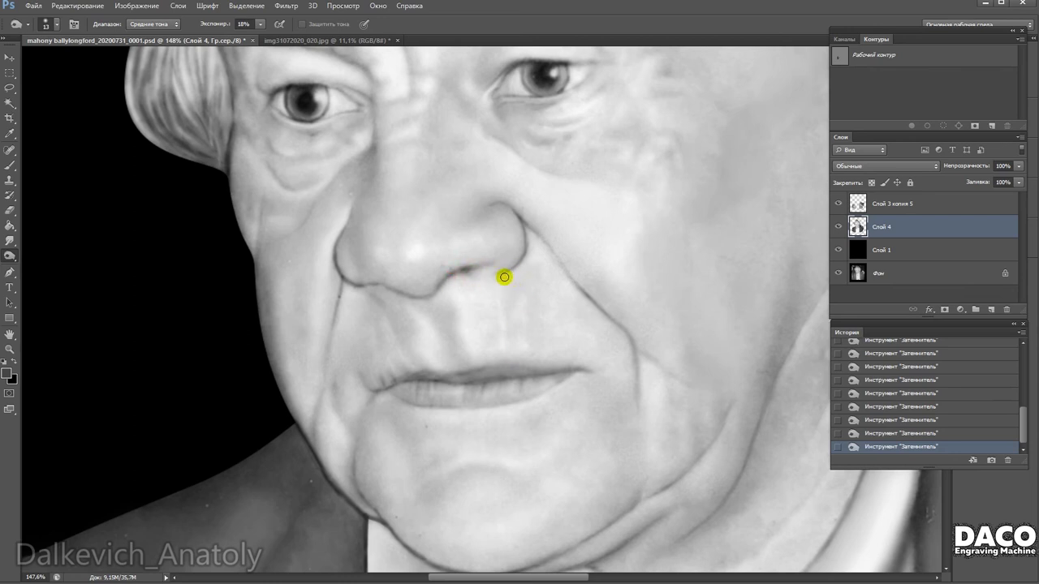
drag(385, 269, 411, 278)
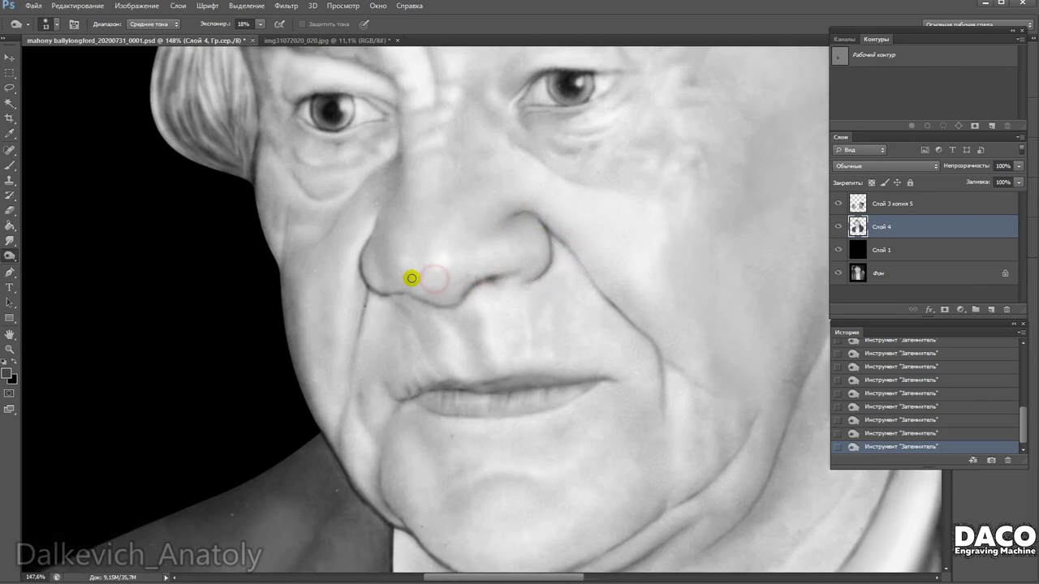
drag(401, 236, 395, 295)
scroll(409, 271, down, 2)
scroll(355, 283, down, 2)
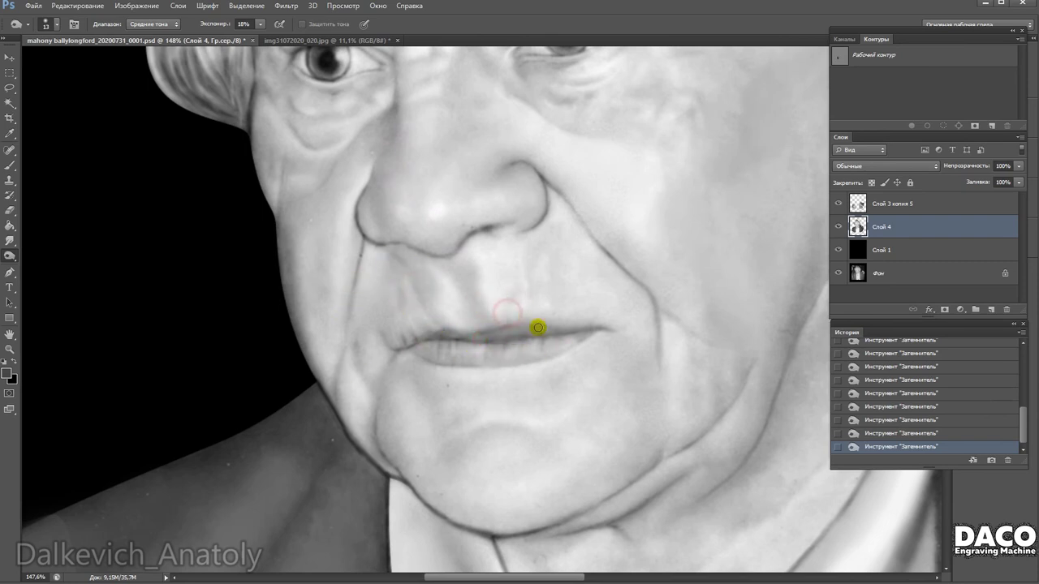
click(553, 266)
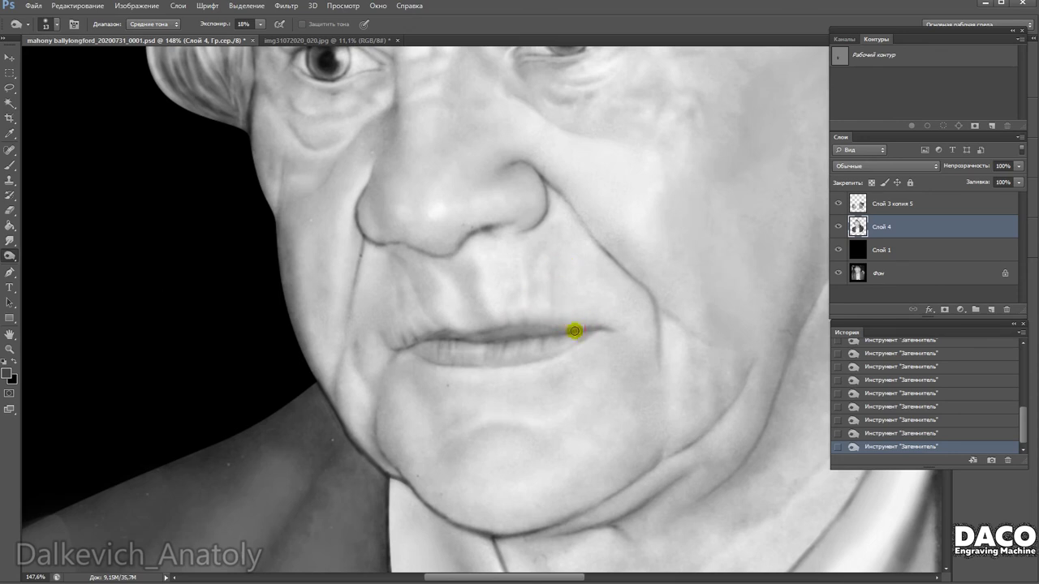
scroll(445, 287, down, 3)
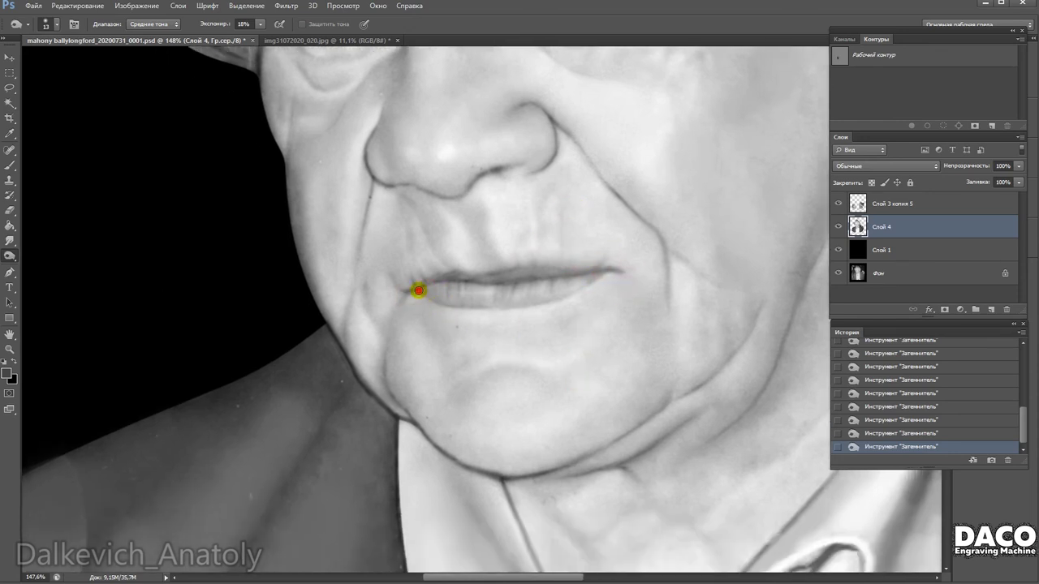
right_click(473, 301)
click(434, 300)
click(549, 280)
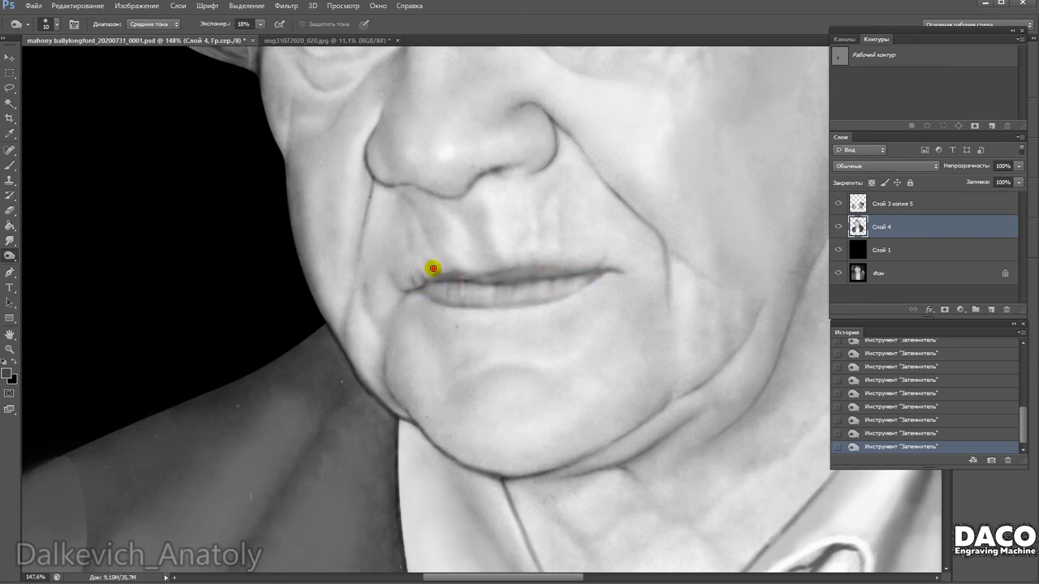
Darken a chin spot and heal a chin blemish with a 17 px Spot Healing Brush.
scroll(485, 316, up, 2)
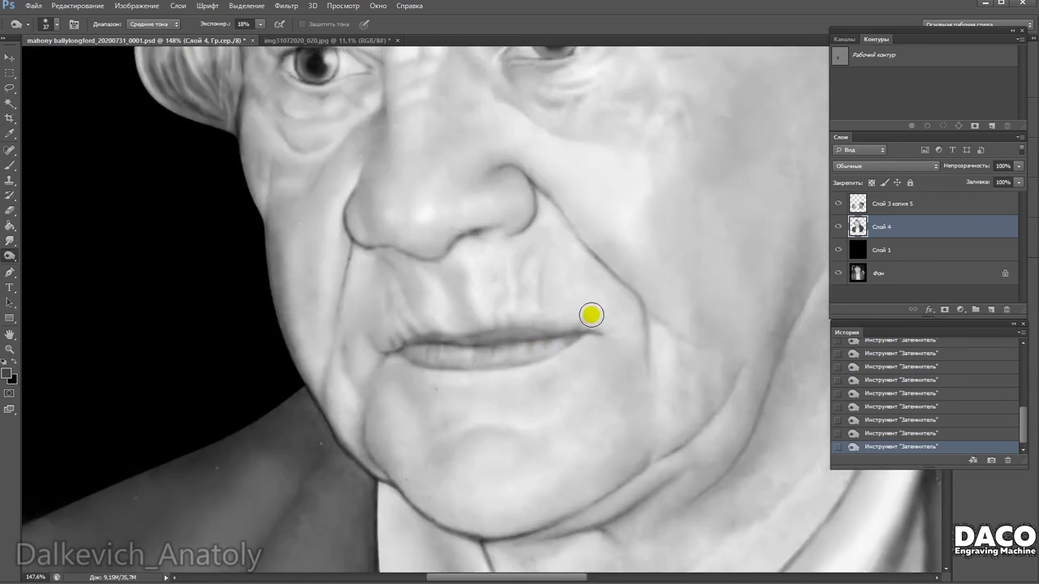
click(595, 313)
scroll(621, 433, down, 4)
right_click(558, 302)
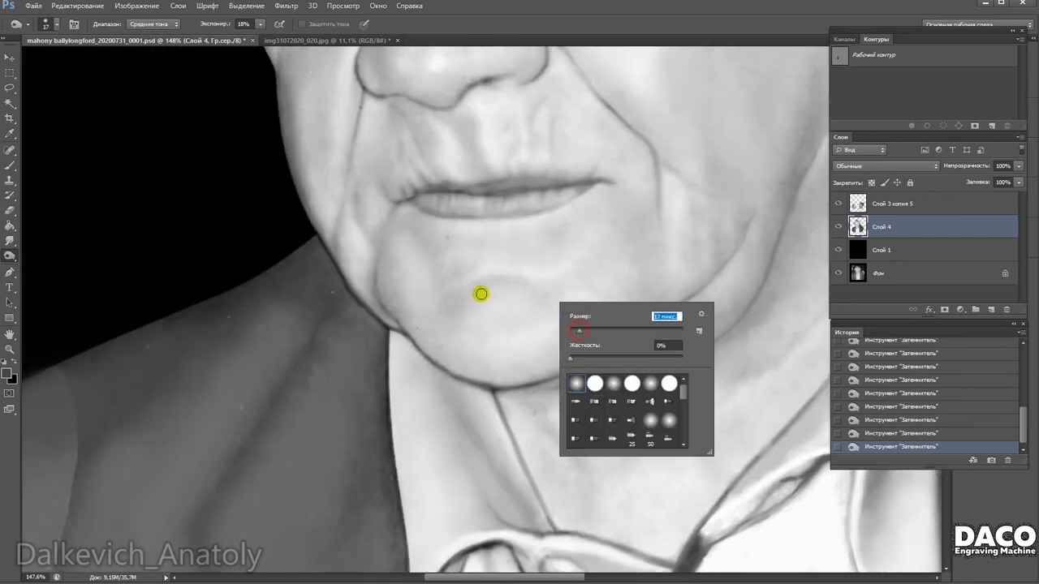
scroll(454, 288, up, 1)
key(j)
click(508, 313)
scroll(563, 311, up, 1)
Back on Burn, darken near the chin, the mouth corner and the crease beside the mouth.
key(o)
scroll(565, 338, down, 2)
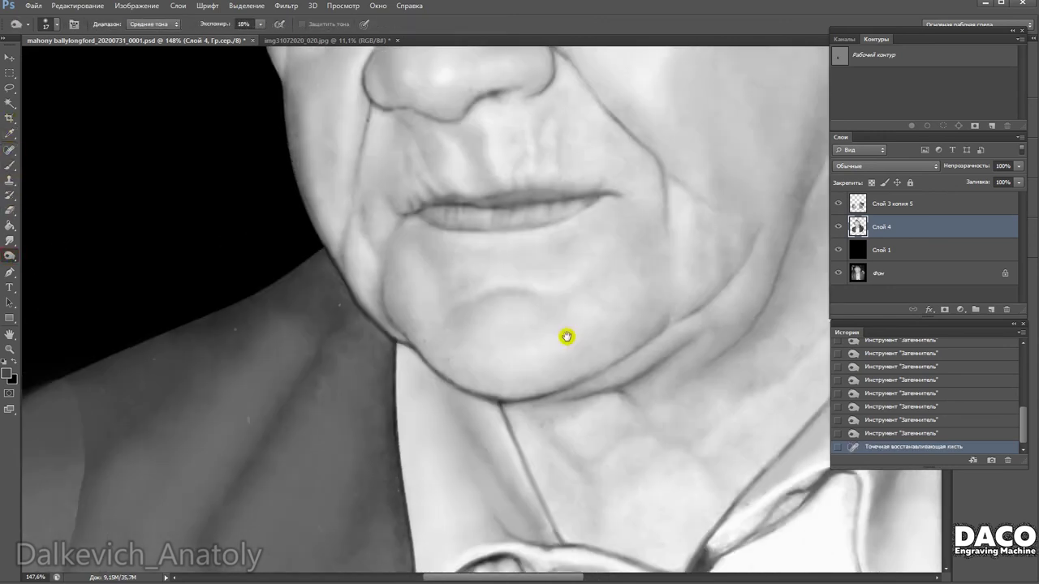
scroll(486, 324, up, 2)
click(417, 316)
click(473, 357)
scroll(473, 380, up, 1)
right_click(397, 331)
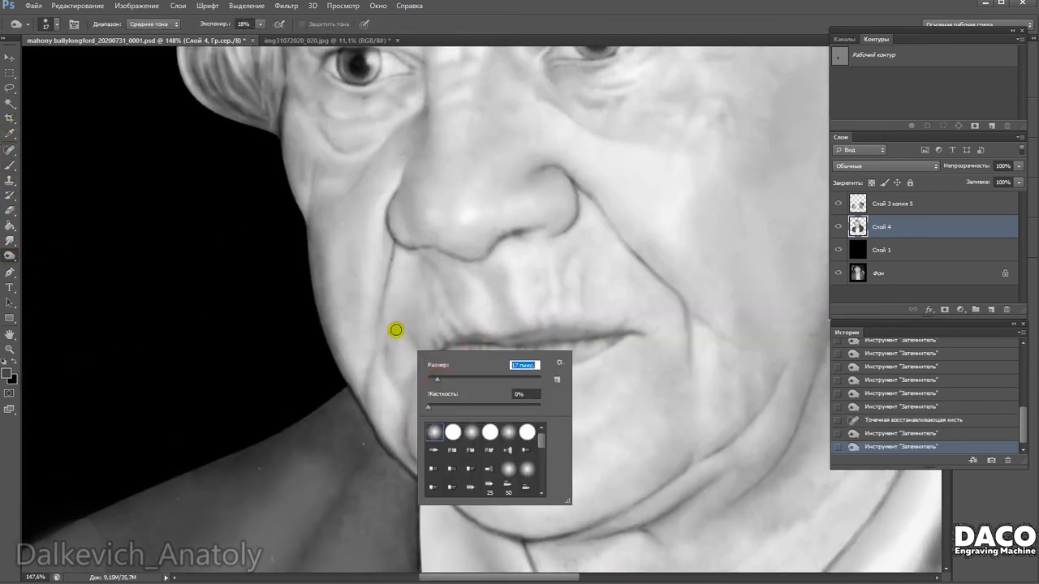
click(448, 340)
scroll(447, 340, down, 2)
scroll(473, 292, up, 3)
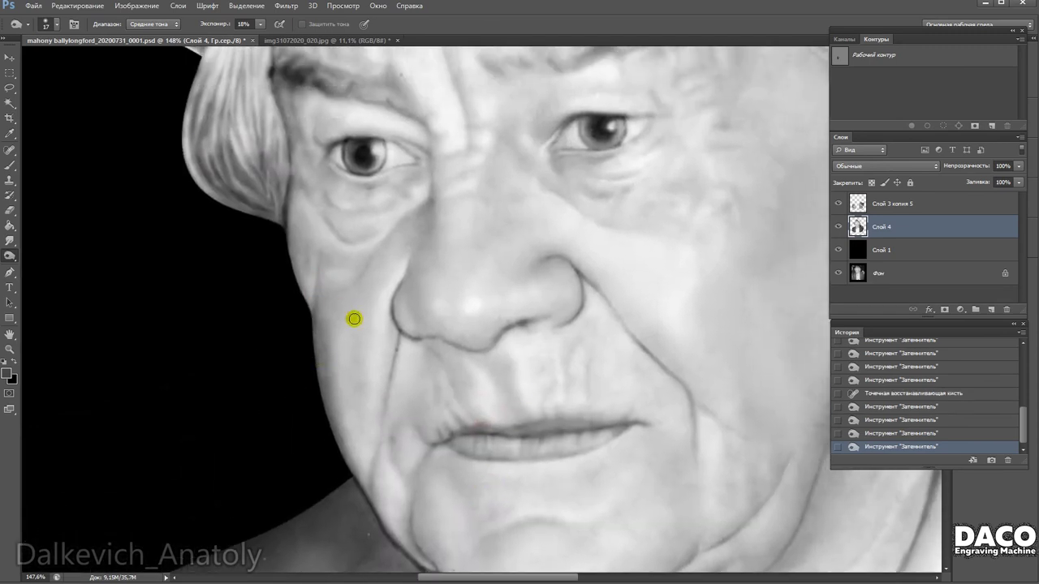
Deepen the eyebrow shading and set the burn brush to 14 px.
drag(392, 232, 421, 290)
scroll(522, 371, down, 2)
click(483, 195)
click(520, 198)
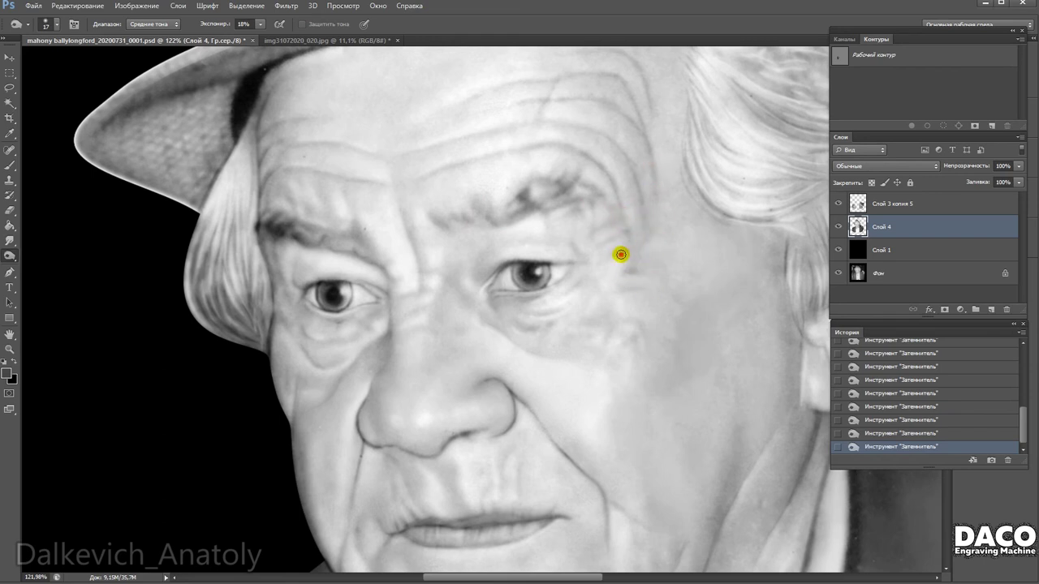
scroll(620, 254, down, 2)
right_click(600, 195)
key(Return)
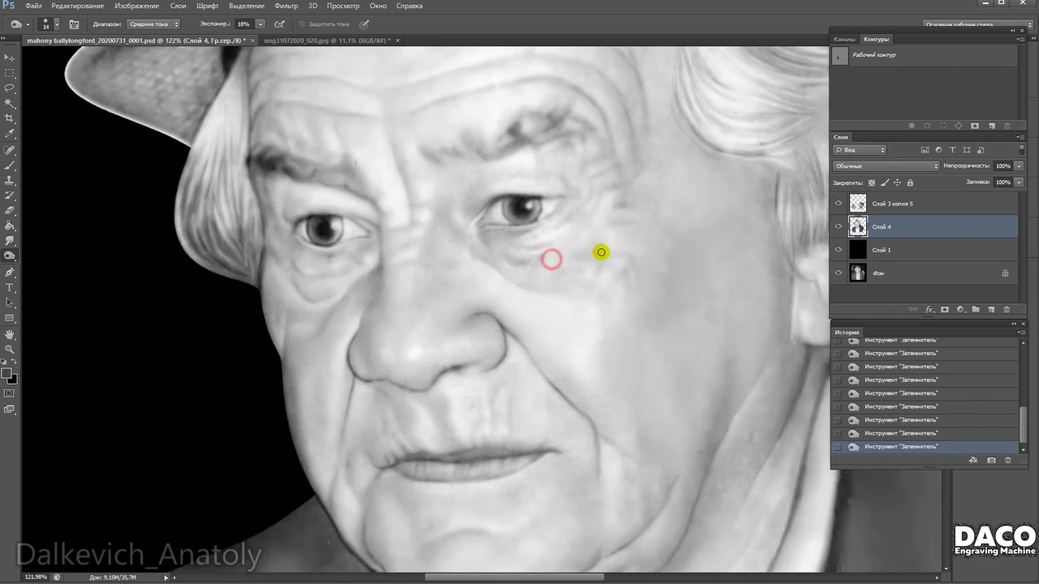
Pan across the cheek, jaw and chin out to the whole face and hat to review the shading.
mouse_move(674, 292)
mouse_down()
mouse_move(648, 336)
mouse_move(572, 253)
mouse_up()
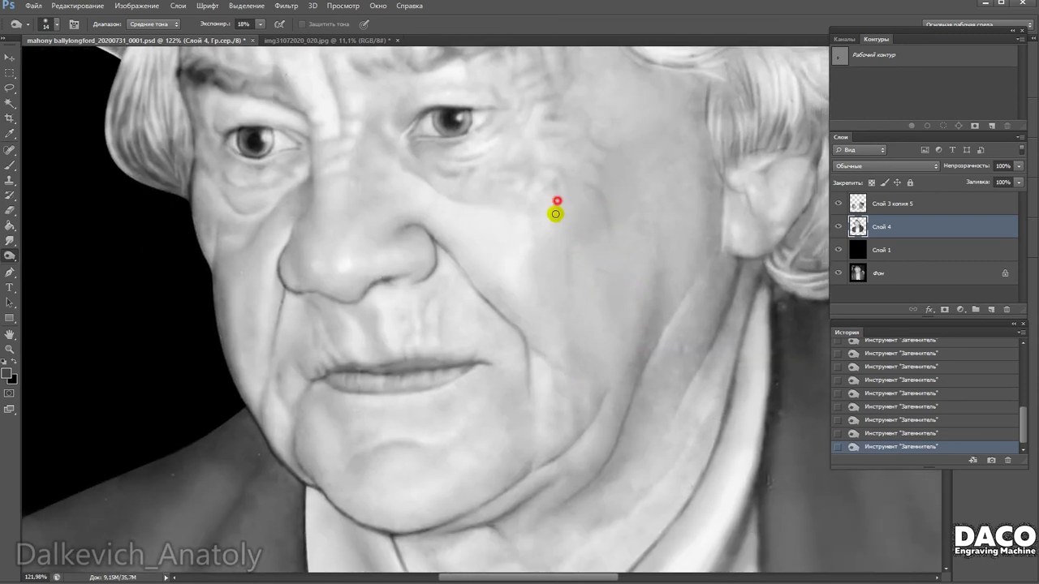
drag(621, 392, 601, 331)
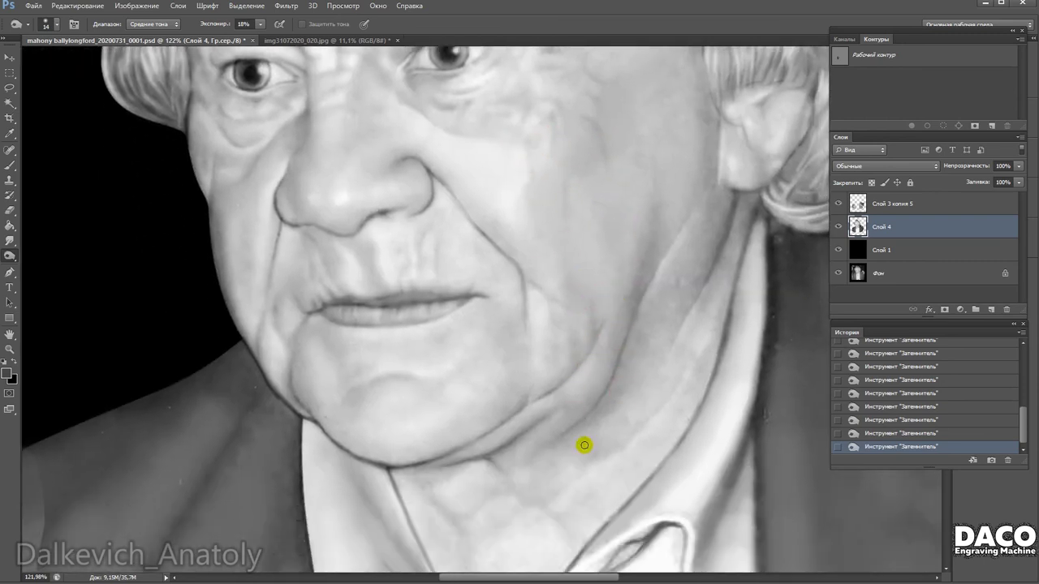
drag(555, 370, 551, 331)
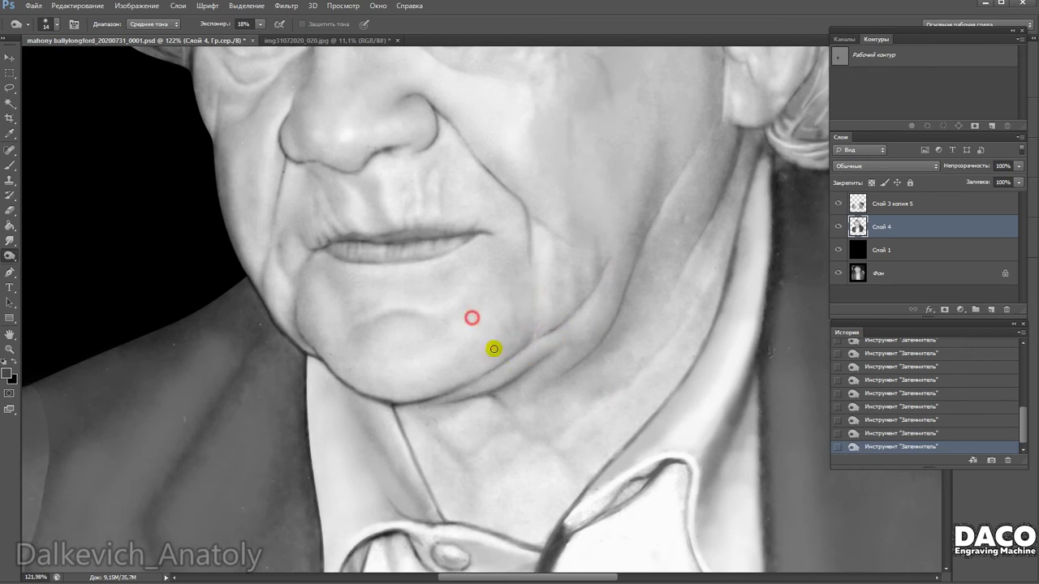
scroll(472, 318, down, 2)
drag(531, 354, 593, 354)
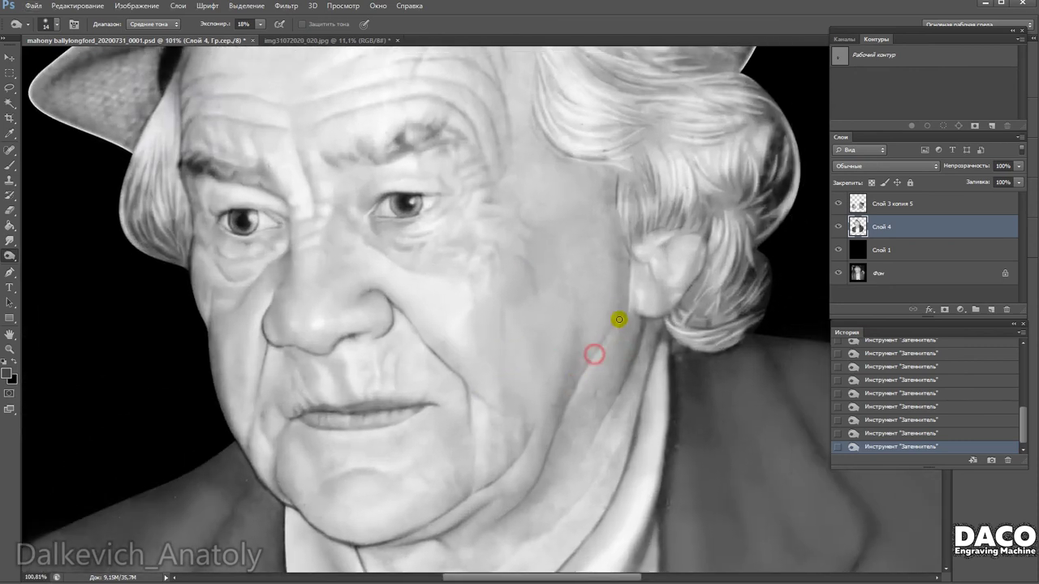
drag(616, 319, 619, 373)
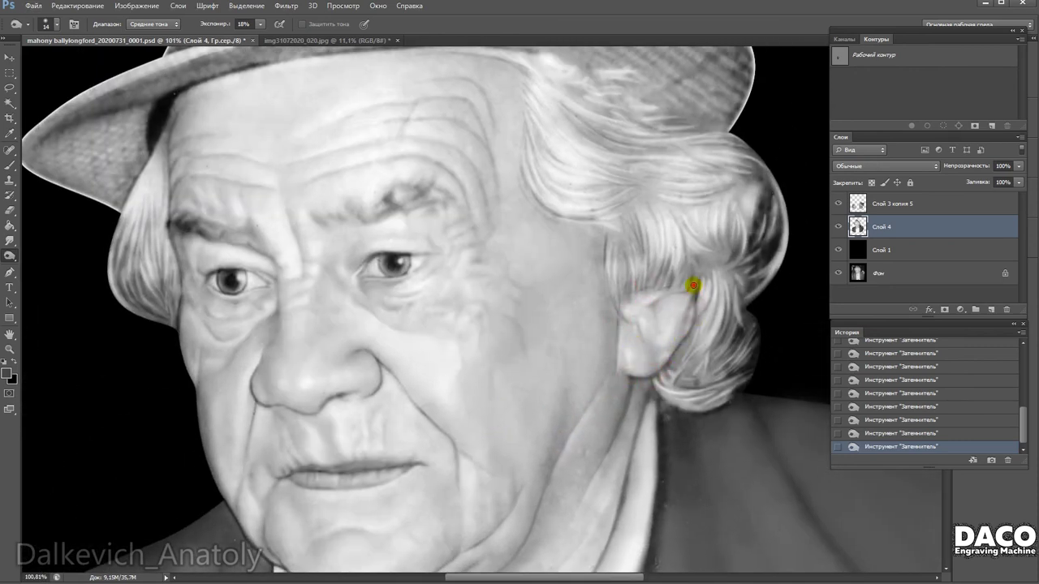
drag(693, 285, 641, 342)
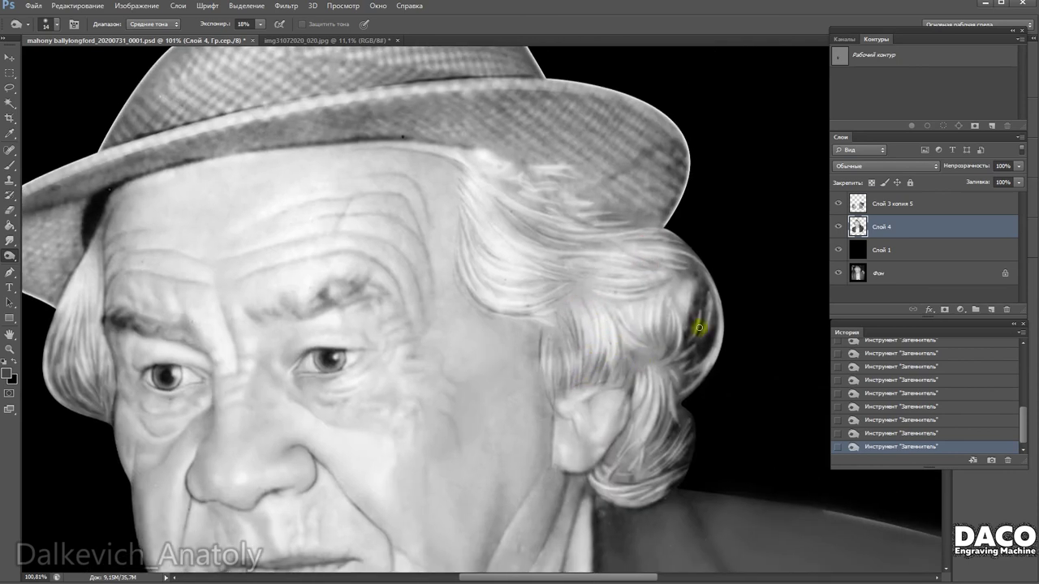
Darken the hair strands around the ear with a 65 px burn brush.
scroll(689, 348, up, 2)
right_click(359, 117)
click(390, 143)
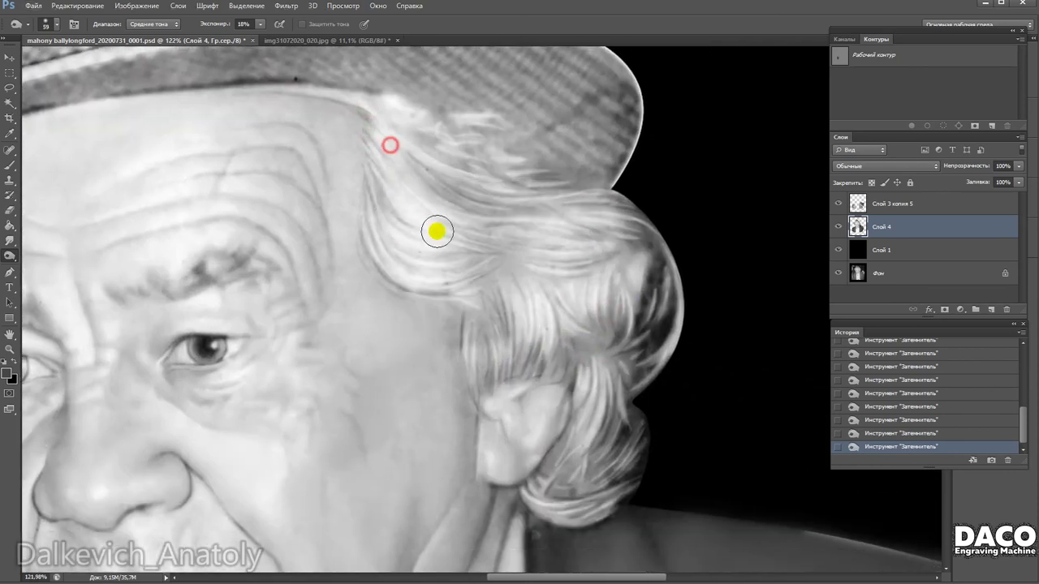
right_click(502, 387)
click(493, 378)
drag(540, 364, 589, 350)
mouse_move(582, 425)
mouse_down()
mouse_move(568, 468)
mouse_move(623, 333)
mouse_up()
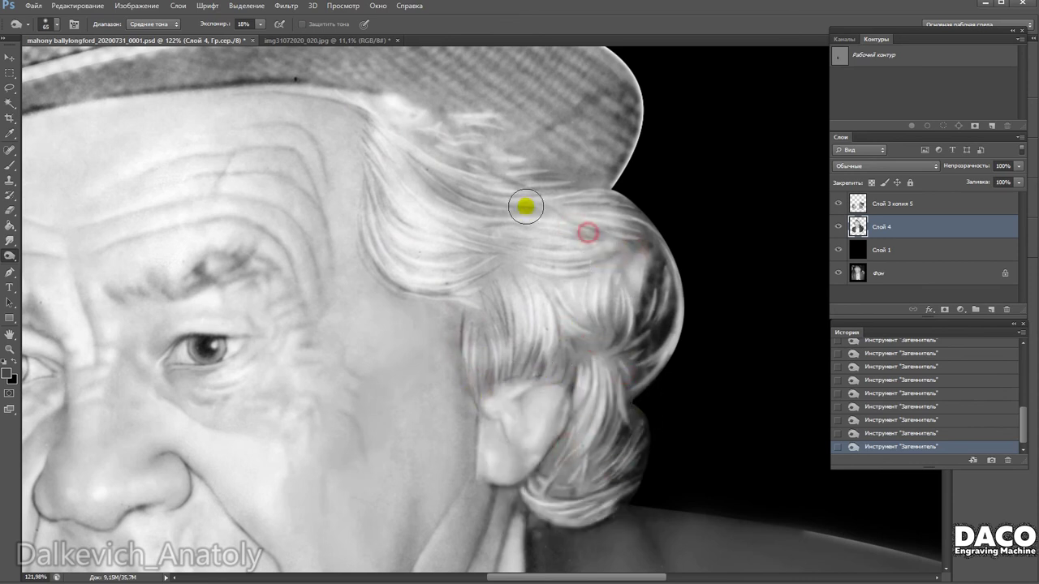
Burn the hair below the hat brim at 19 px, then near the ear and temple at 45 px.
right_click(430, 120)
click(459, 124)
mouse_move(458, 124)
mouse_down()
mouse_move(506, 138)
mouse_move(503, 181)
mouse_up()
right_click(452, 212)
click(478, 251)
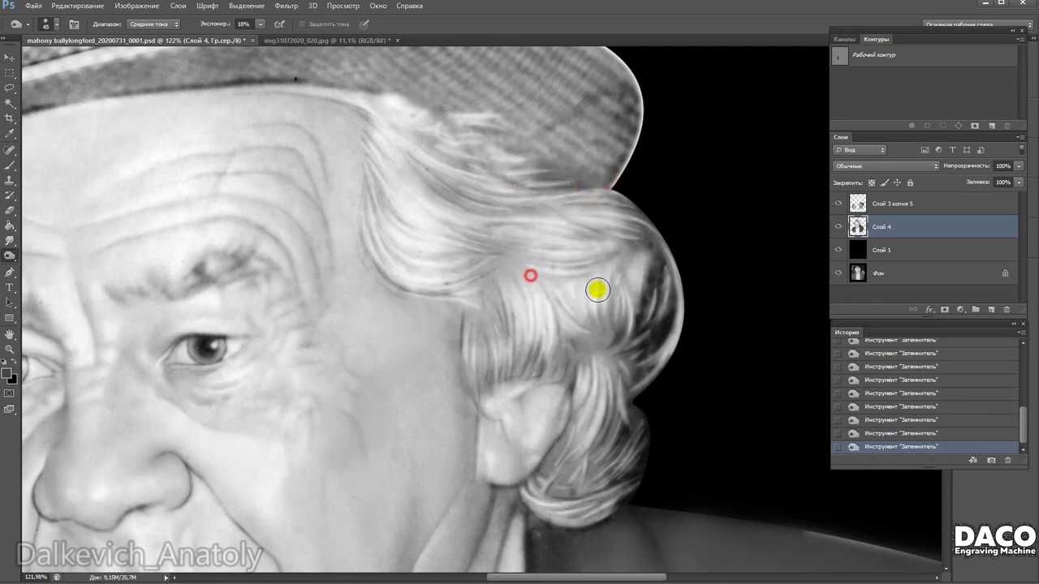
drag(501, 262, 552, 394)
drag(366, 225, 398, 287)
drag(454, 305, 481, 379)
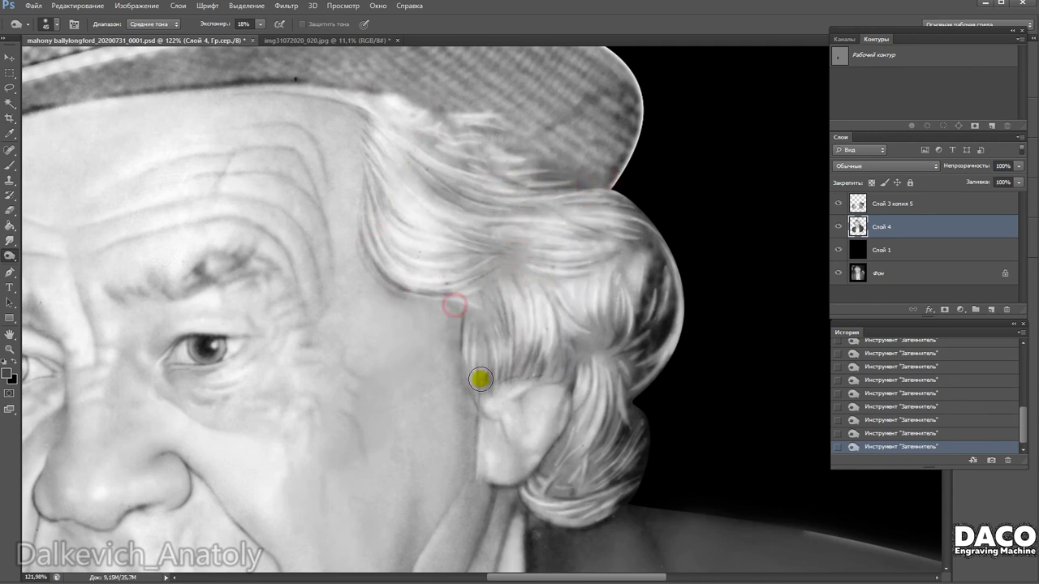
Zoom out to check the hair and shrink the burn brush to 22 px.
scroll(519, 457, down, 2)
scroll(557, 426, left, 1)
scroll(399, 295, down, 2)
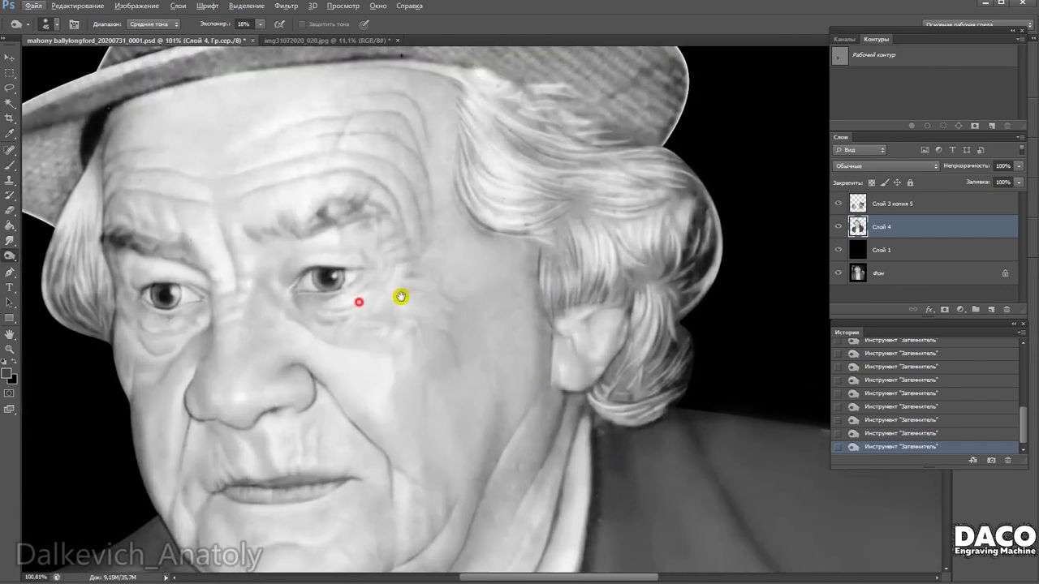
scroll(508, 254, down, 2)
click(426, 208)
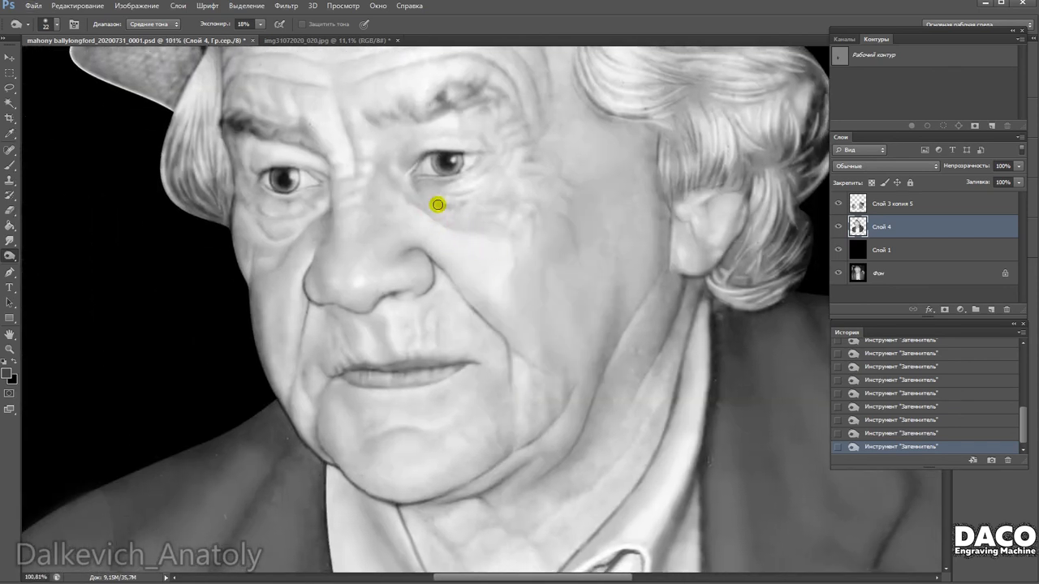
Bring the area beside the eye into view and enlarge the burn brush slightly.
scroll(412, 202, up, 1)
scroll(422, 198, left, 1)
click(441, 191)
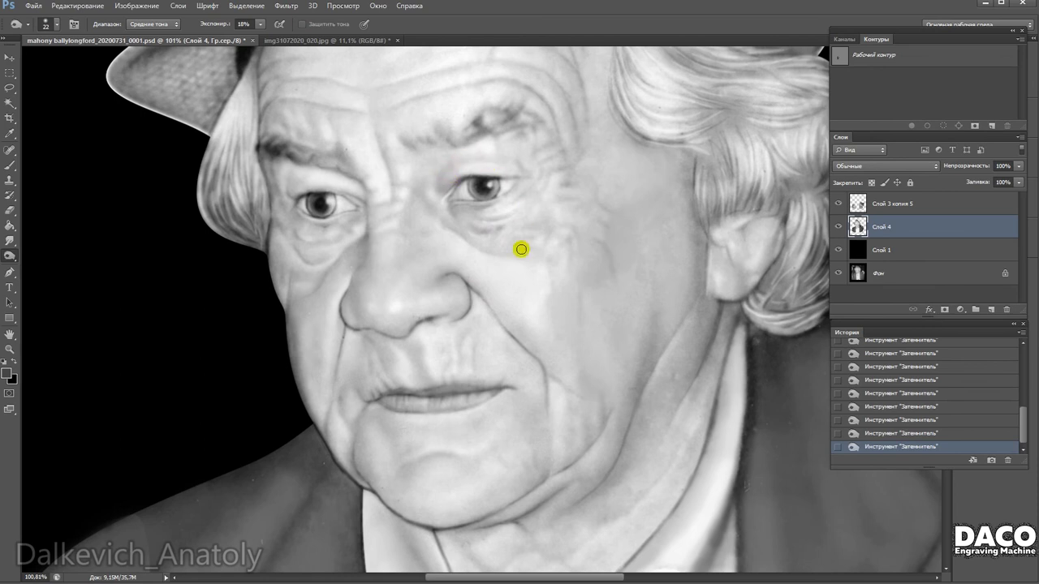
scroll(521, 249, down, 1)
scroll(514, 251, down, 1)
scroll(510, 295, down, 1)
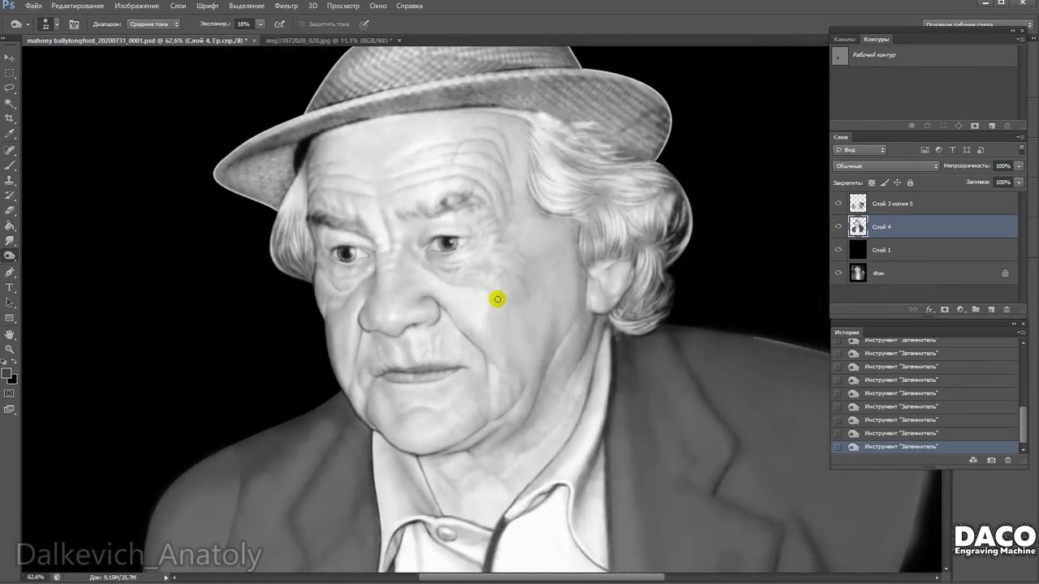
scroll(497, 300, up, 2)
scroll(395, 254, up, 2)
right_click(314, 400)
mouse_move(330, 425)
mouse_down()
mouse_move(338, 430)
mouse_move(328, 430)
mouse_move(263, 294)
mouse_up()
Burn the nostril outline and nose crease, then dab the nostril edge at 9% exposure, 30 px.
key(Return)
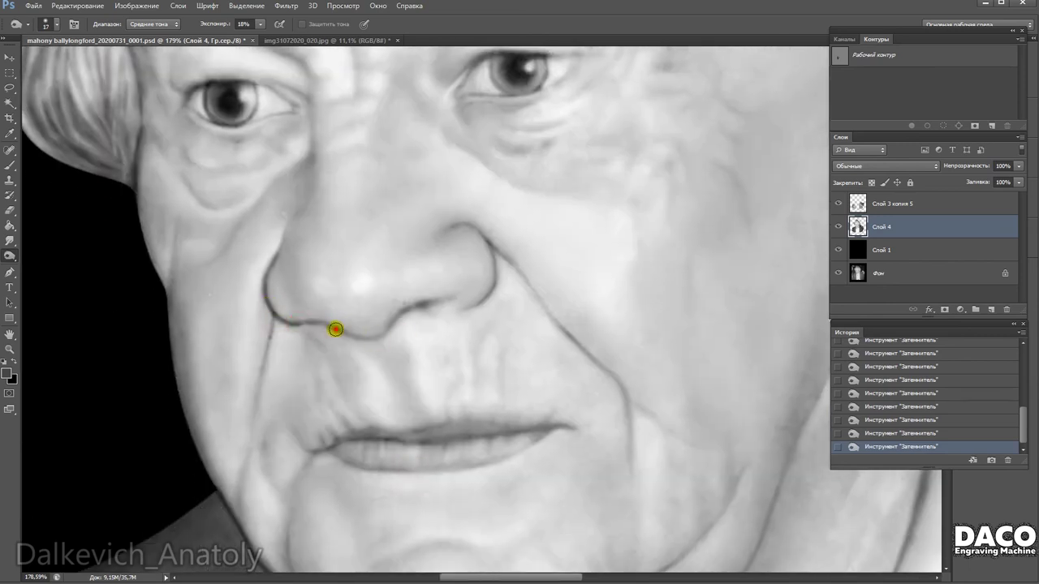
drag(396, 316, 422, 308)
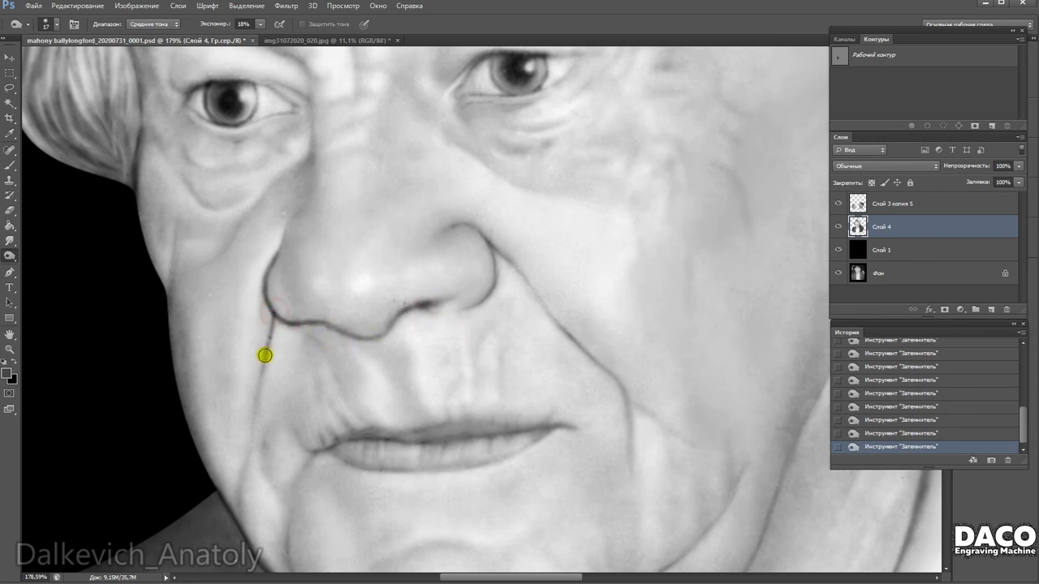
drag(254, 429, 245, 315)
key(0)
key(9)
right_click(269, 339)
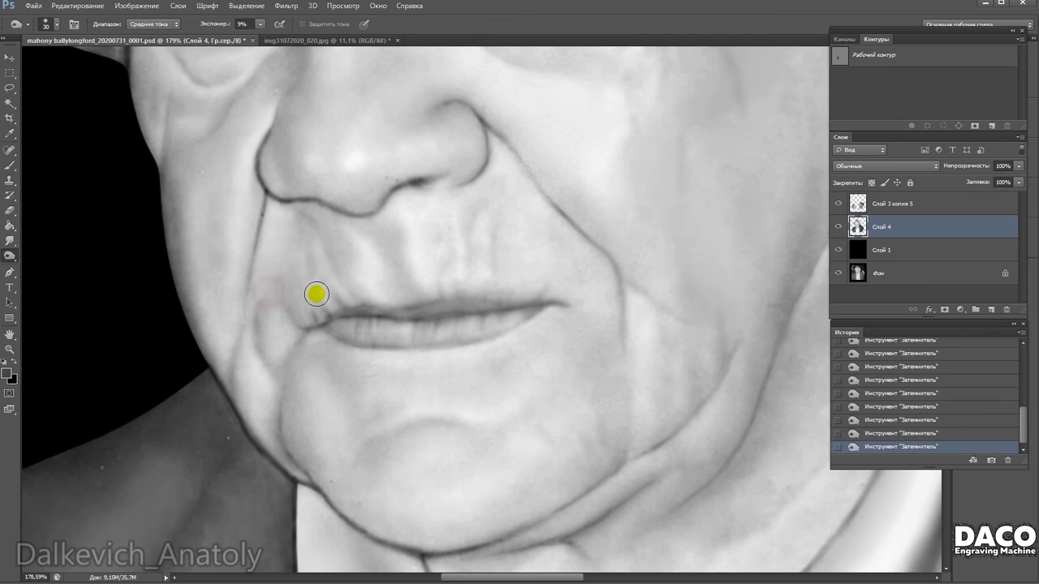
drag(309, 231, 316, 301)
click(313, 281)
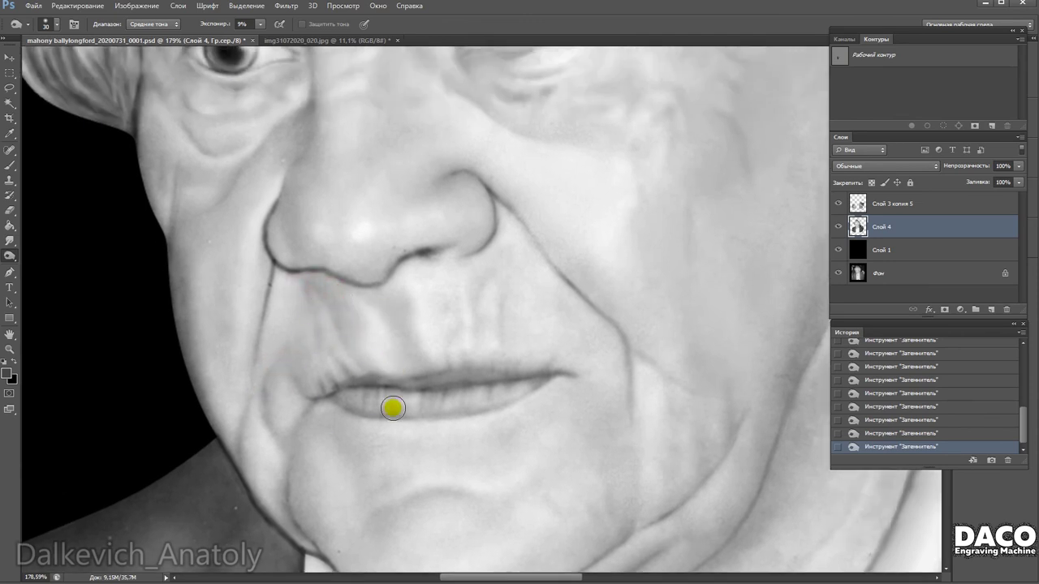
Darken the spot beside the nostril and the left eye's outer corner at 21% exposure.
drag(369, 374, 365, 269)
right_click(365, 269)
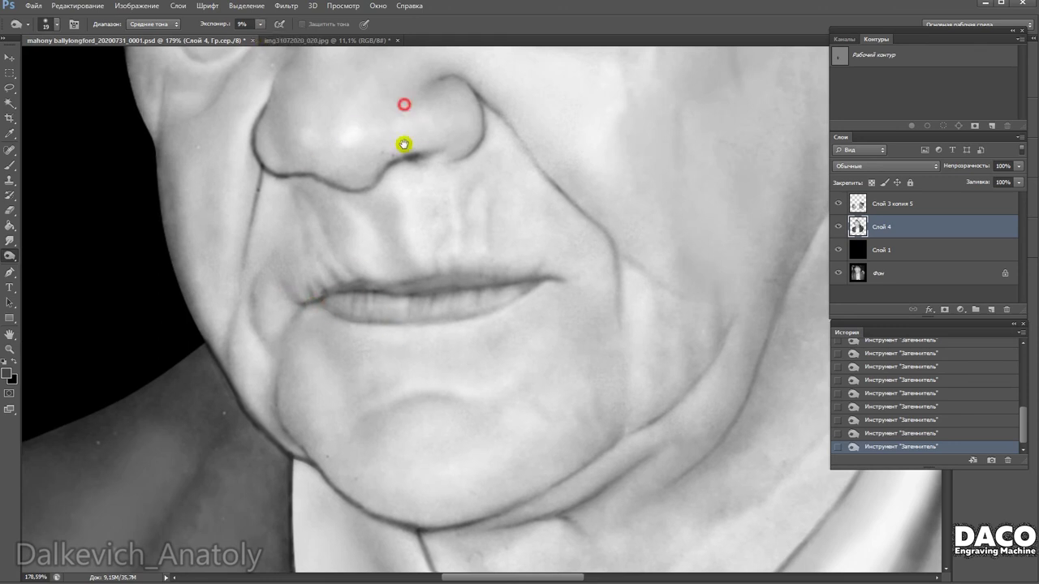
drag(458, 160, 478, 299)
click(489, 295)
drag(262, 26, 285, 32)
drag(178, 158, 240, 228)
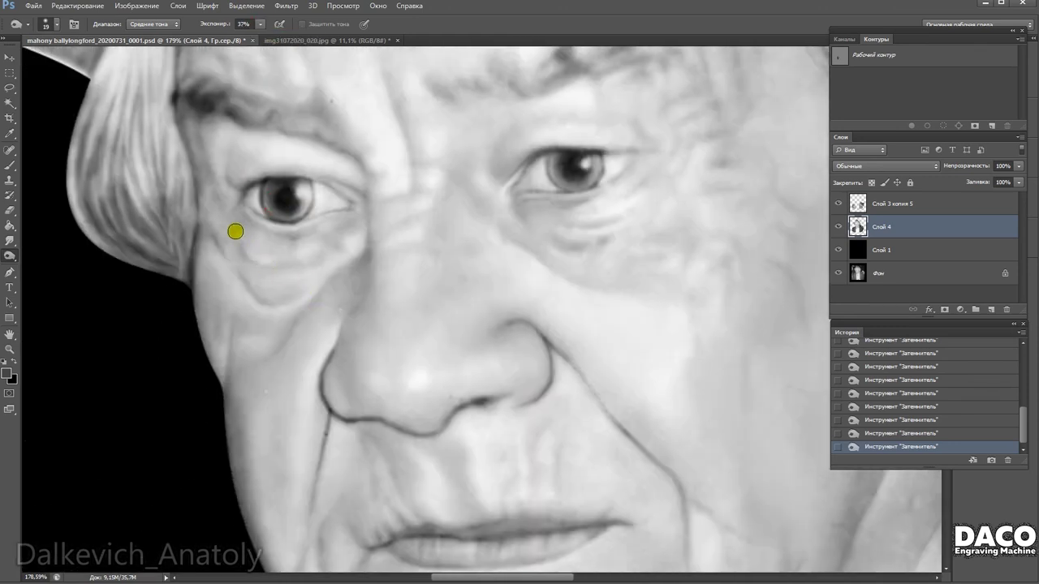
drag(264, 25, 253, 33)
drag(248, 202, 252, 187)
Deepen the wrinkle beside the left eye with a 35 px brush, then raise exposure to 42%.
right_click(300, 233)
key(Return)
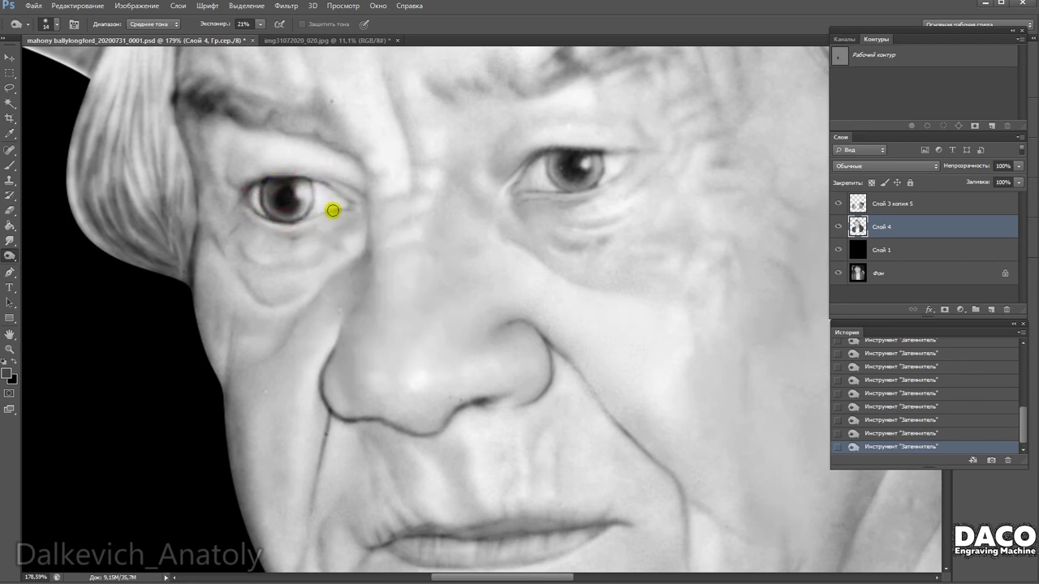
key(bracketright)
key(bracketright)
key(bracketright)
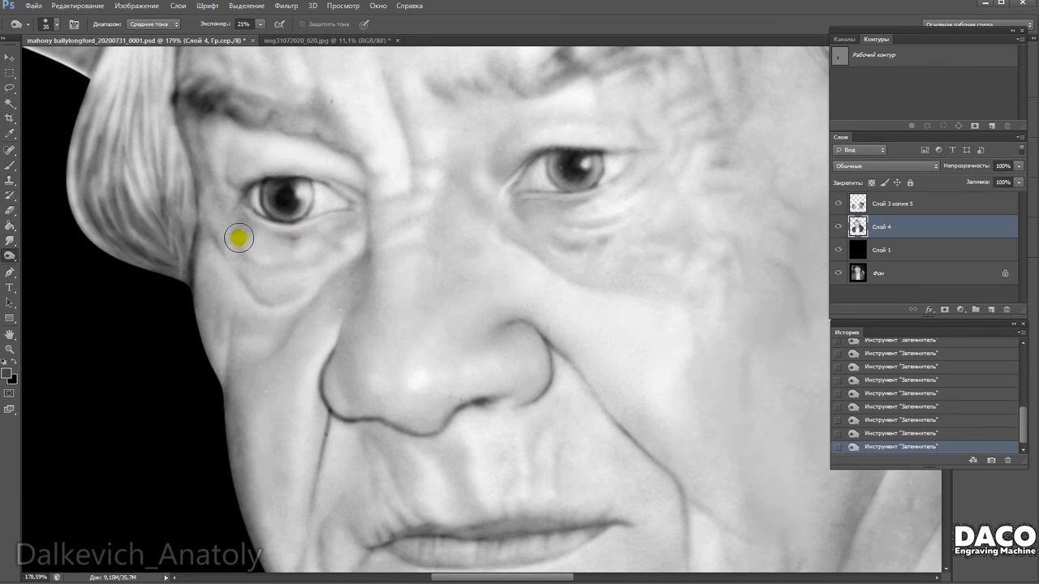
scroll(252, 219, down, 2)
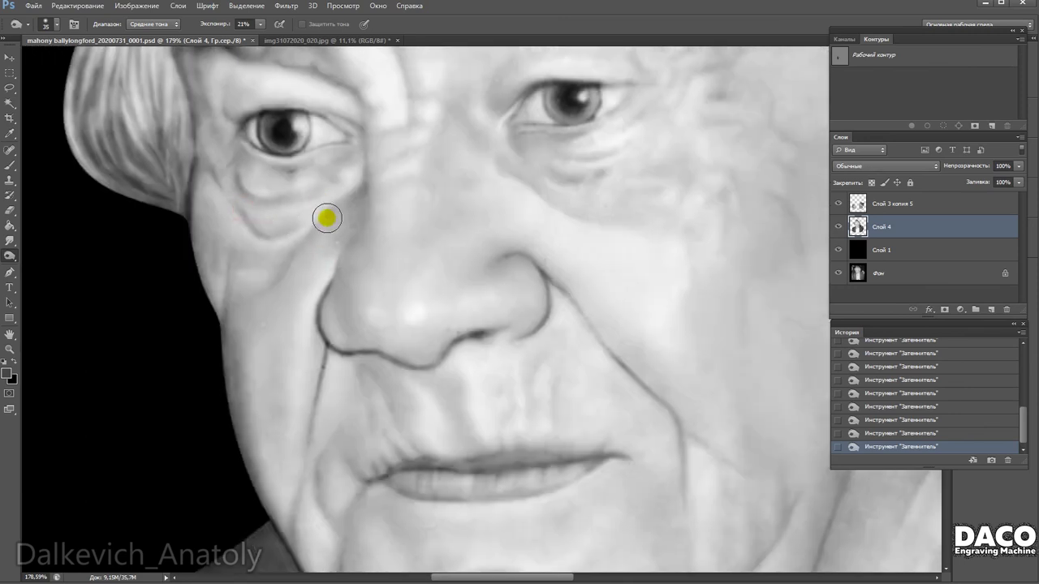
scroll(355, 312, up, 3)
scroll(356, 313, down, 2)
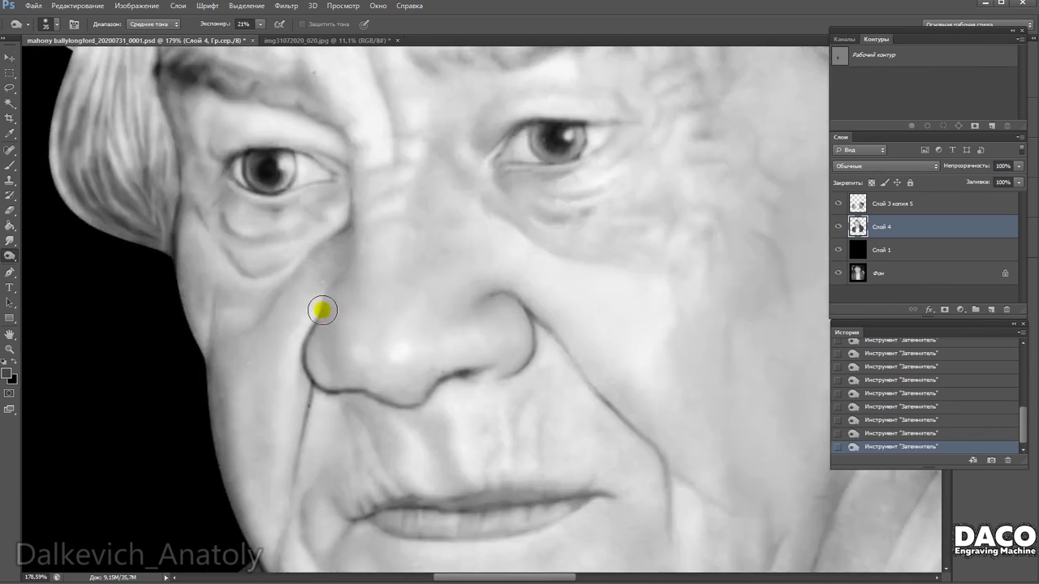
scroll(320, 309, down, 1)
text(13)
scroll(227, 276, up, 1)
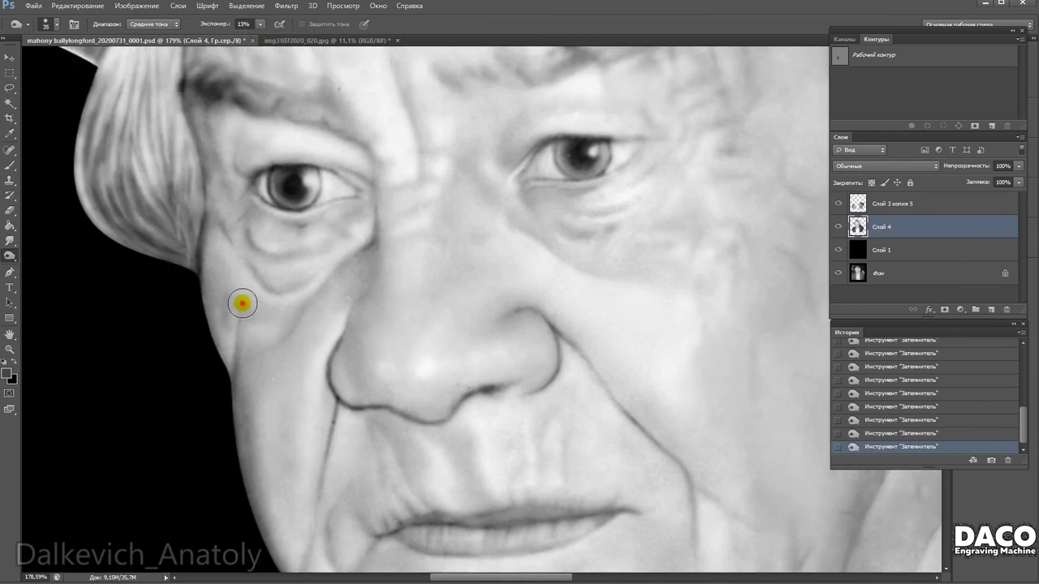
scroll(236, 306, up, 1)
drag(227, 221, 241, 208)
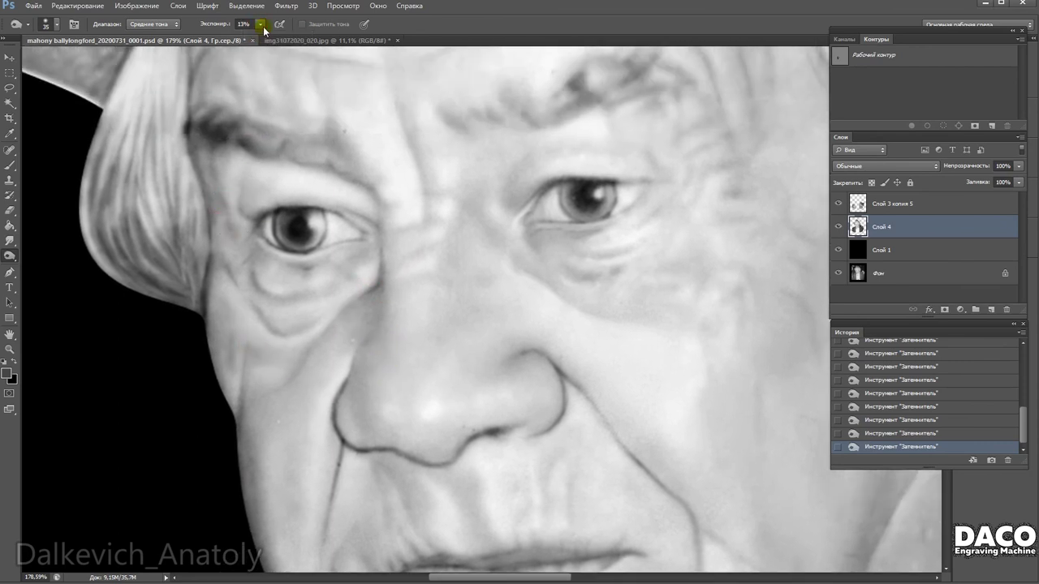
scroll(369, 211, up, 2)
drag(261, 24, 279, 37)
scroll(487, 332, down, 1)
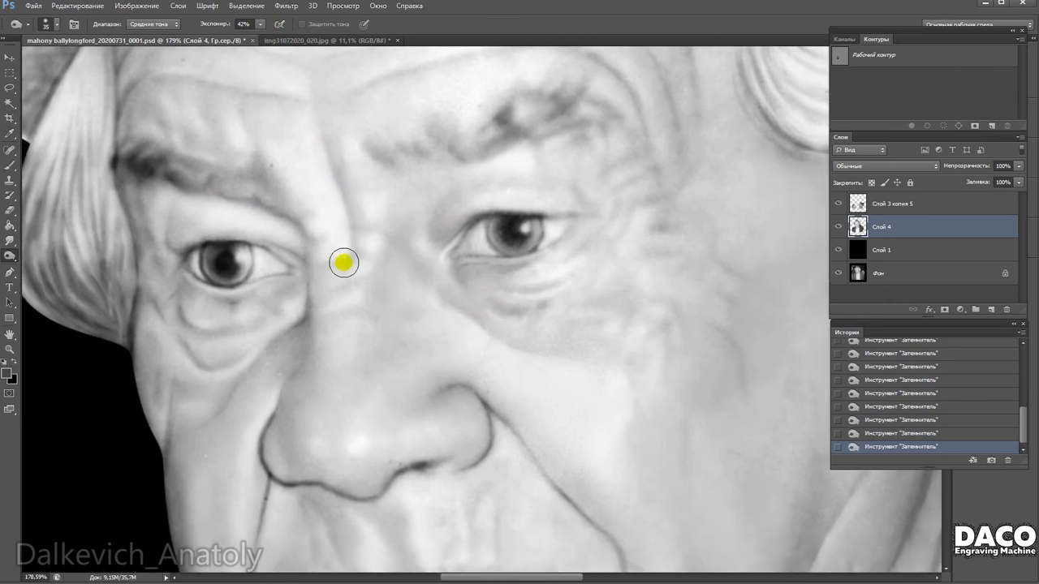
Lower the burn exposure to 19% and dab the left eyebrow.
drag(336, 225, 394, 290)
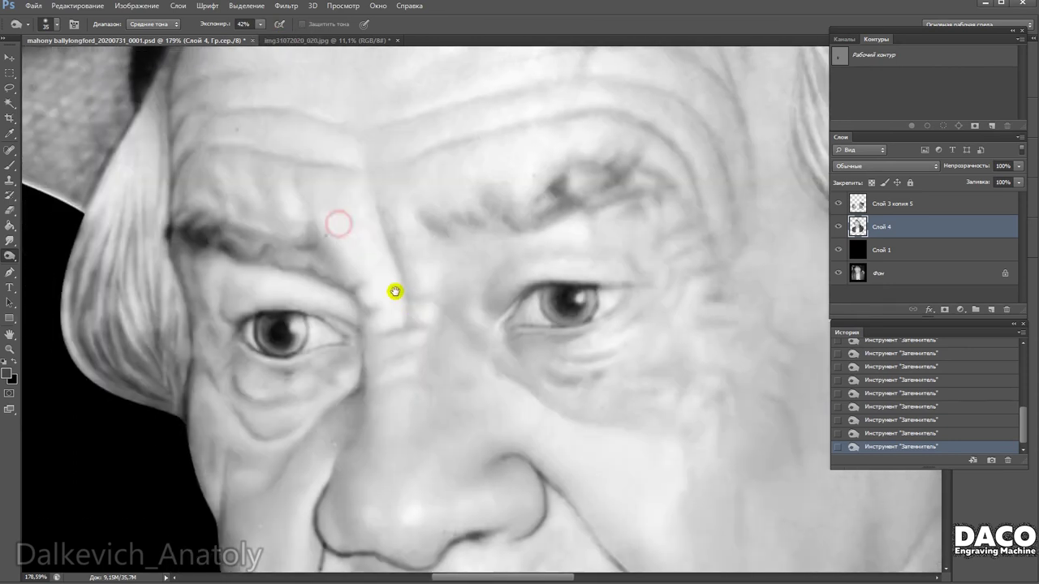
drag(260, 23, 262, 35)
right_click(299, 244)
key(Return)
key(1)
key(9)
click(283, 225)
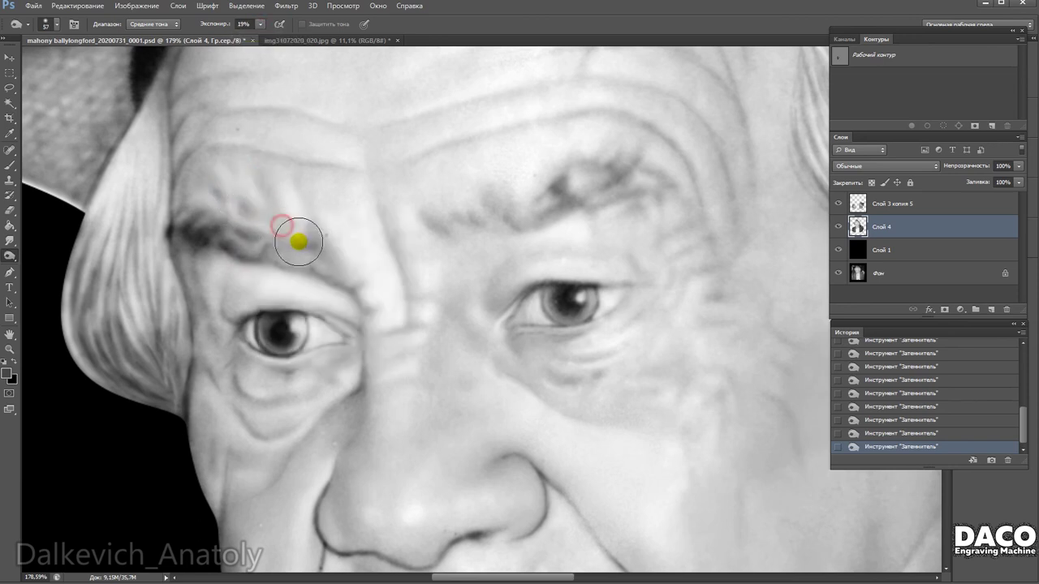
Darken along the left eyebrow hairs with a 34 px brush.
right_click(285, 168)
text(34)
key(Return)
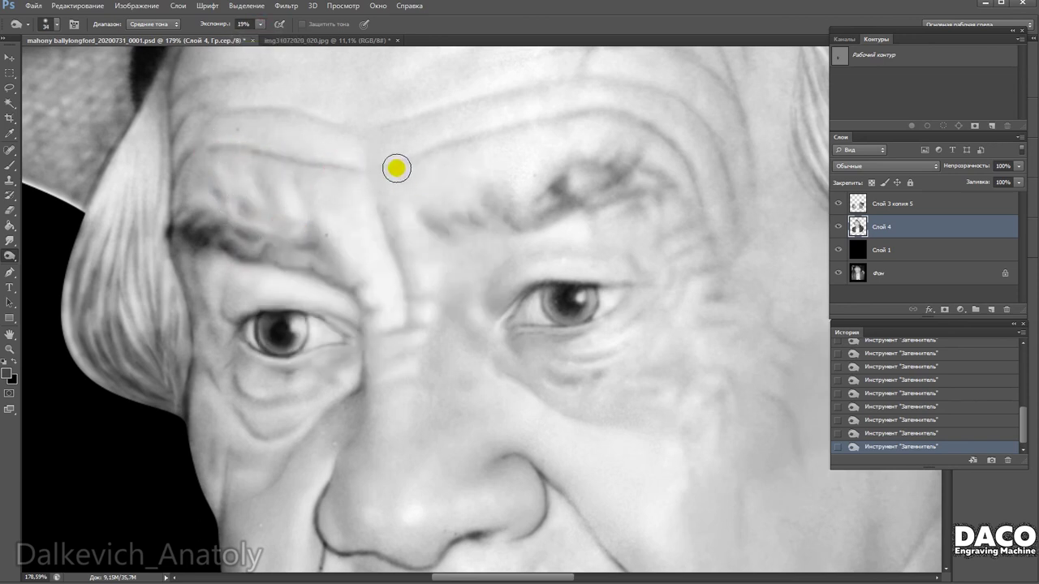
drag(504, 210, 341, 255)
mouse_move(264, 268)
mouse_down()
mouse_move(325, 275)
mouse_move(406, 248)
mouse_move(448, 178)
mouse_up()
mouse_move(500, 340)
mouse_down()
mouse_move(491, 317)
mouse_move(422, 321)
mouse_move(427, 347)
mouse_move(400, 286)
mouse_up()
Darken the shadow under the right eye with a 31 px brush.
right_click(457, 331)
right_click(416, 299)
drag(439, 325, 422, 307)
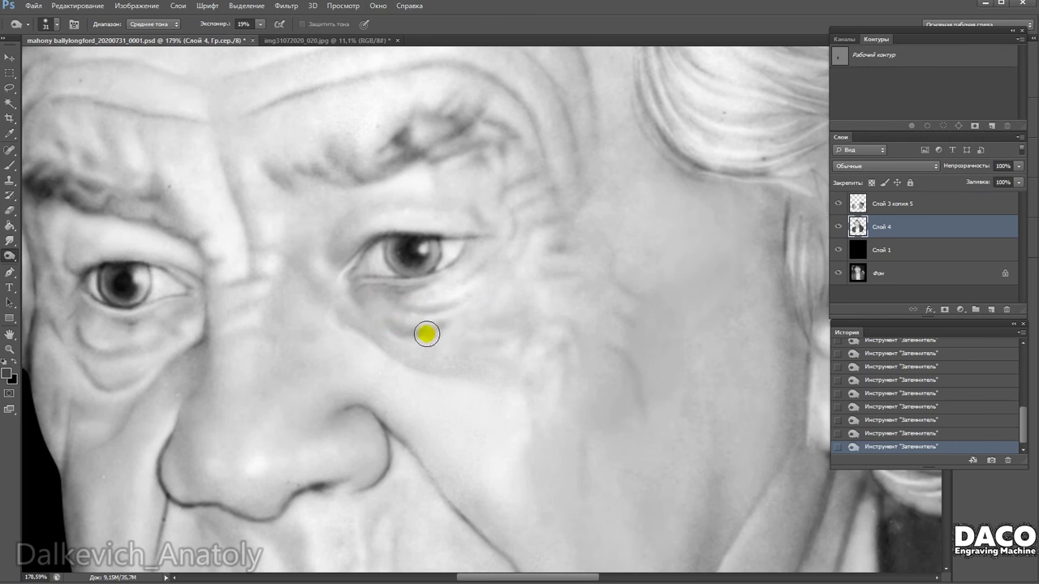
drag(348, 323, 467, 331)
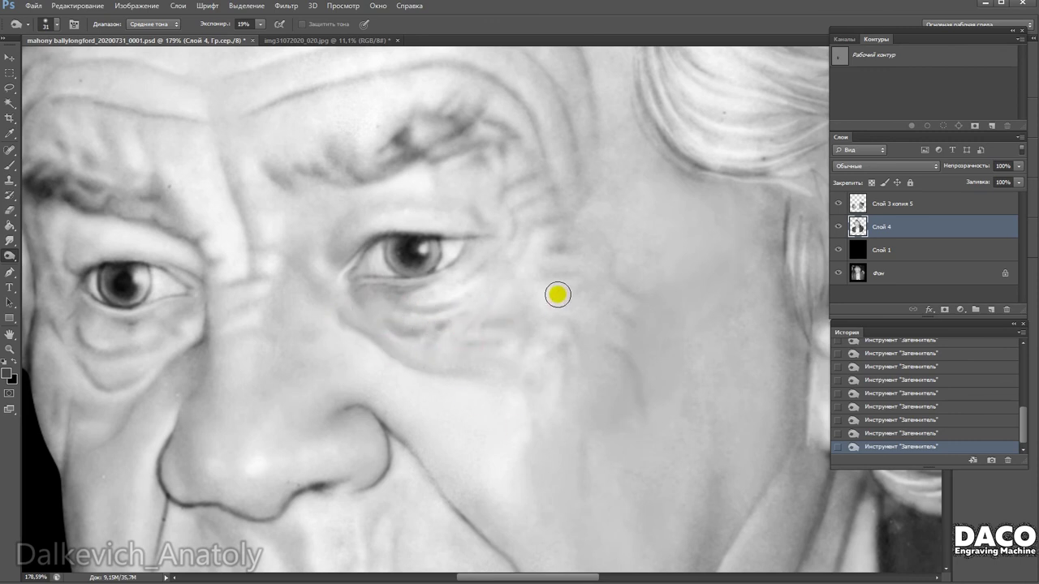
Dab and stroke burn over the forehead wrinkles.
mouse_move(538, 332)
mouse_down()
mouse_move(591, 251)
mouse_move(587, 341)
mouse_up()
click(519, 221)
mouse_move(524, 214)
mouse_down()
mouse_move(508, 328)
mouse_move(543, 411)
mouse_up()
click(385, 176)
click(454, 162)
click(516, 267)
drag(417, 155, 482, 151)
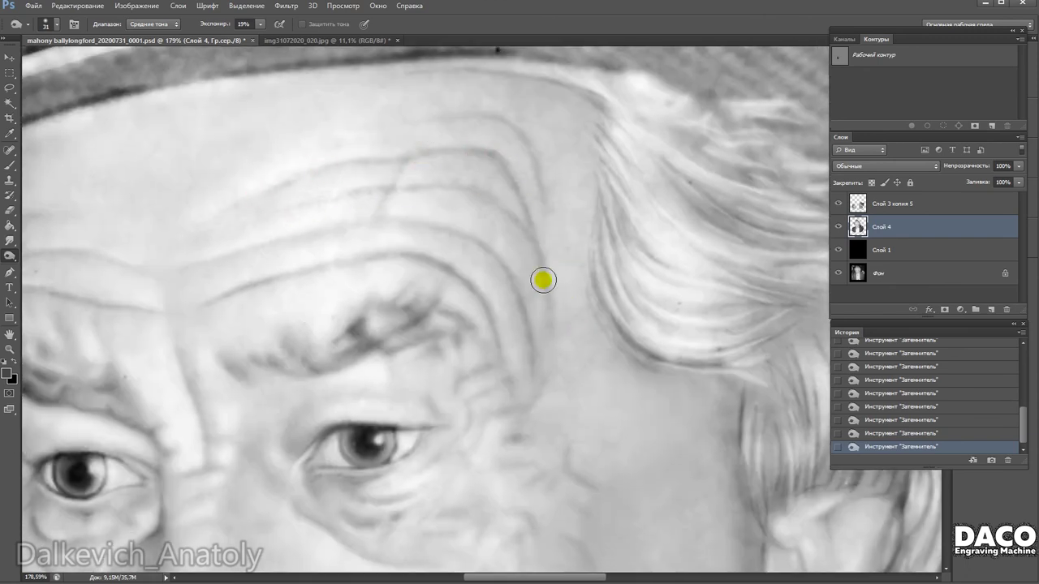
Darken the hat brim underside, raising exposure to 55% with a 25 px brush.
drag(564, 265, 598, 354)
mouse_move(177, 181)
mouse_down()
mouse_move(297, 165)
mouse_move(435, 172)
mouse_up()
right_click(415, 228)
key(5)
key(5)
drag(452, 251, 443, 251)
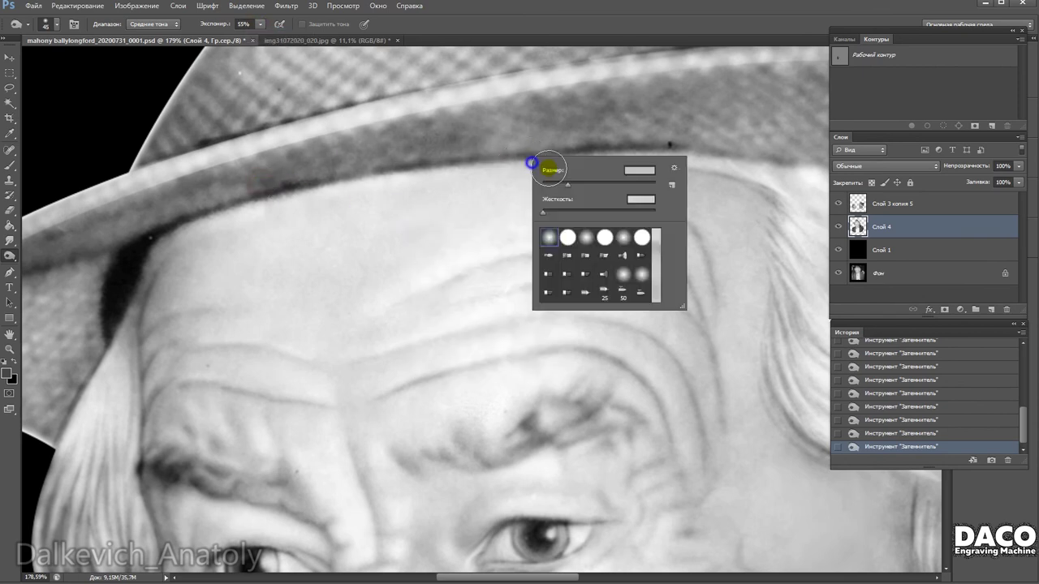
mouse_move(595, 206)
mouse_down()
mouse_move(384, 158)
mouse_move(234, 211)
mouse_up()
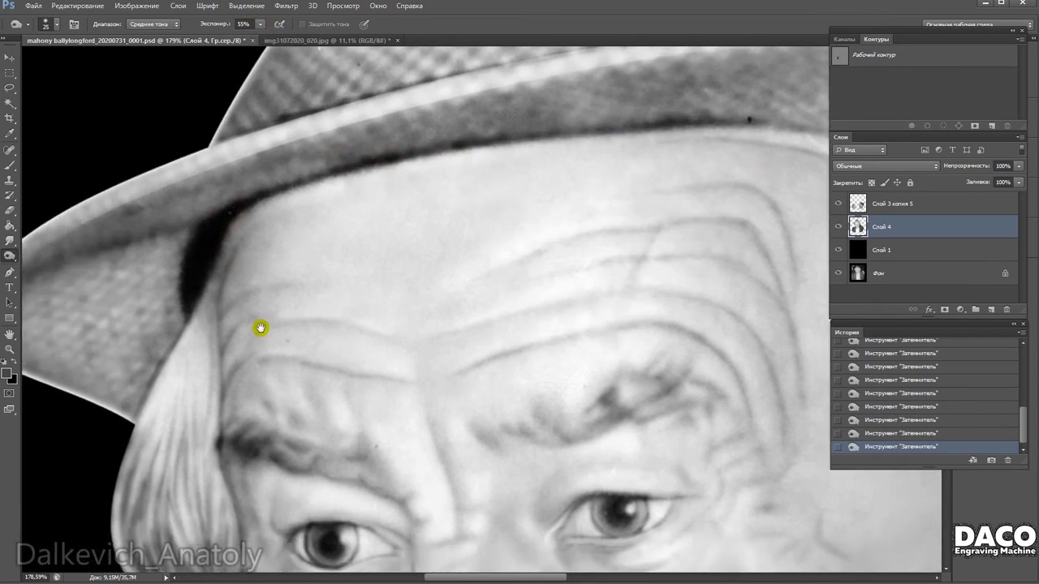
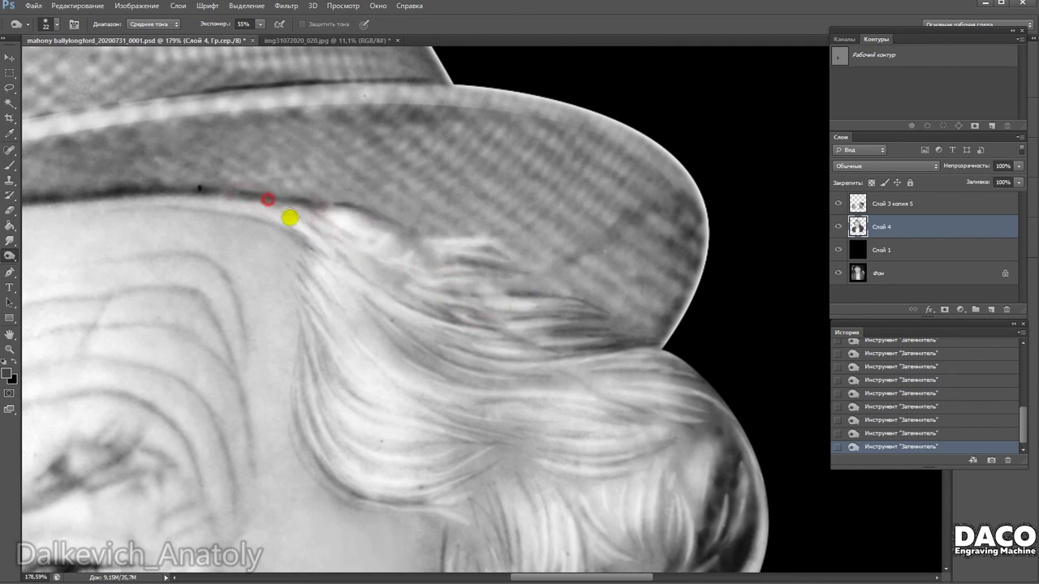
Burn a hair strand under the hat brim, shrink the brush to 17 px, and darken the swept lock.
drag(372, 253, 568, 288)
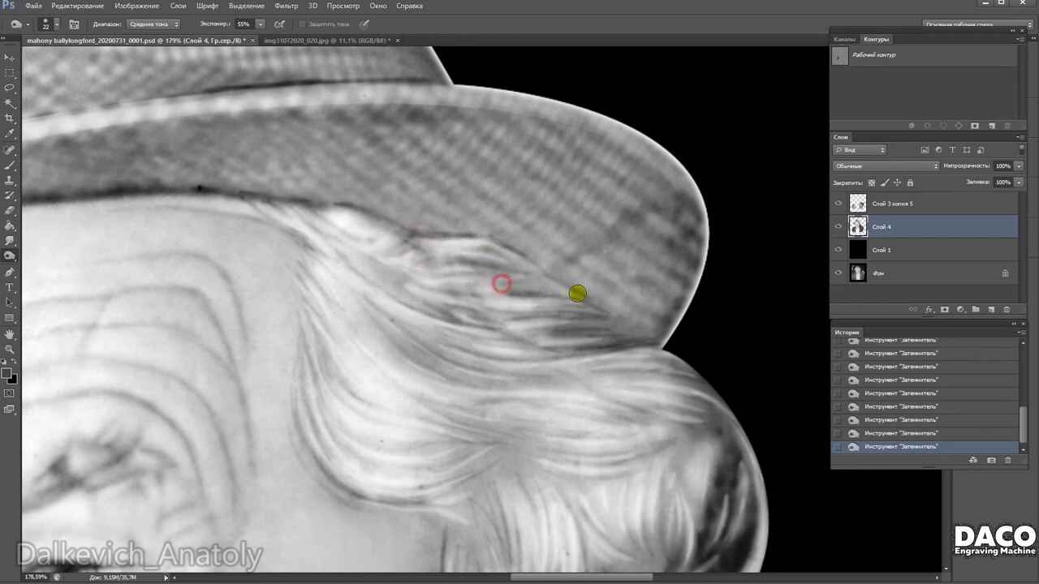
scroll(506, 240, down, 3)
scroll(430, 236, right, 3)
right_click(439, 313)
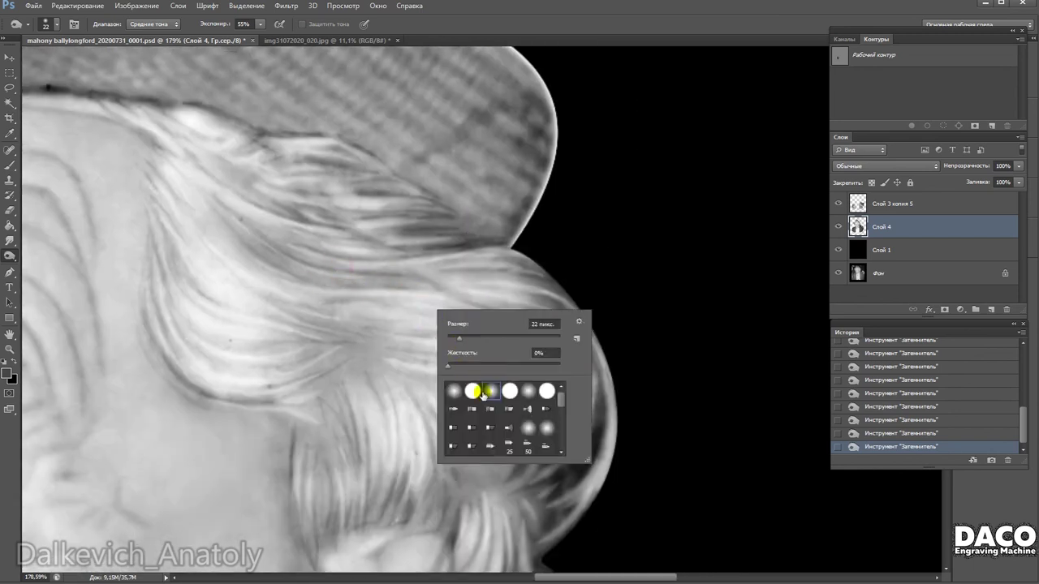
drag(461, 339, 458, 339)
key(Return)
drag(248, 261, 366, 280)
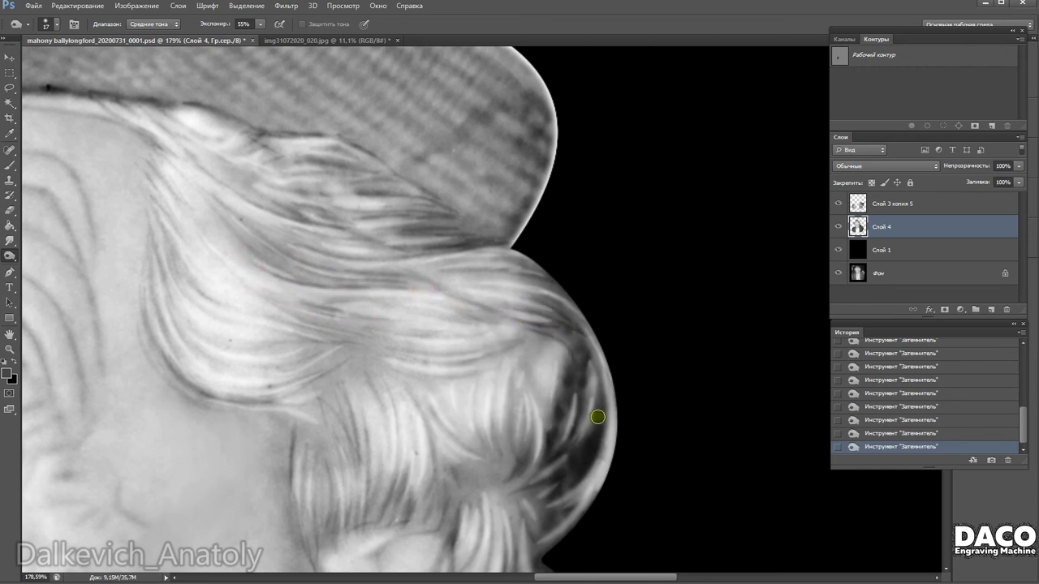
scroll(585, 420, down, 1)
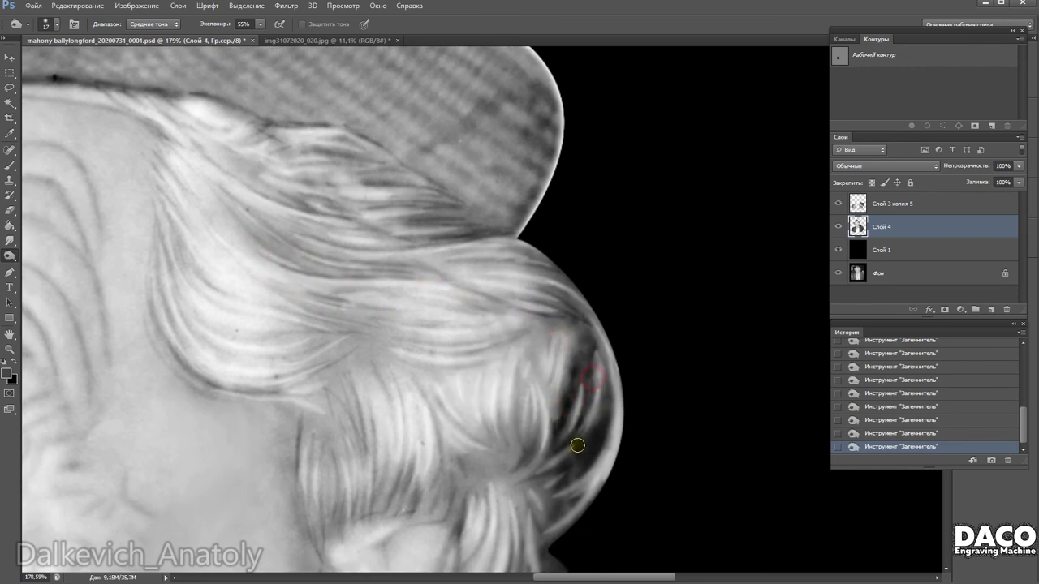
scroll(571, 438, down, 5)
scroll(546, 446, down, 4)
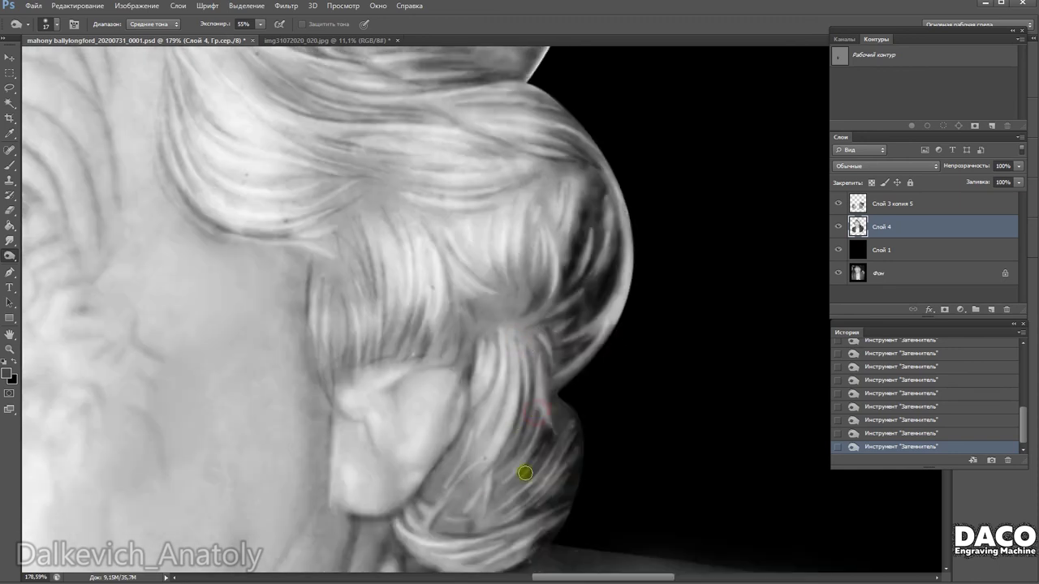
scroll(503, 381, up, 2)
scroll(503, 380, left, 5)
Darken strands at the curl's outer edge, above the ear, and along the side curl.
mouse_move(491, 359)
mouse_down()
mouse_move(518, 331)
mouse_move(445, 332)
mouse_move(431, 417)
mouse_up()
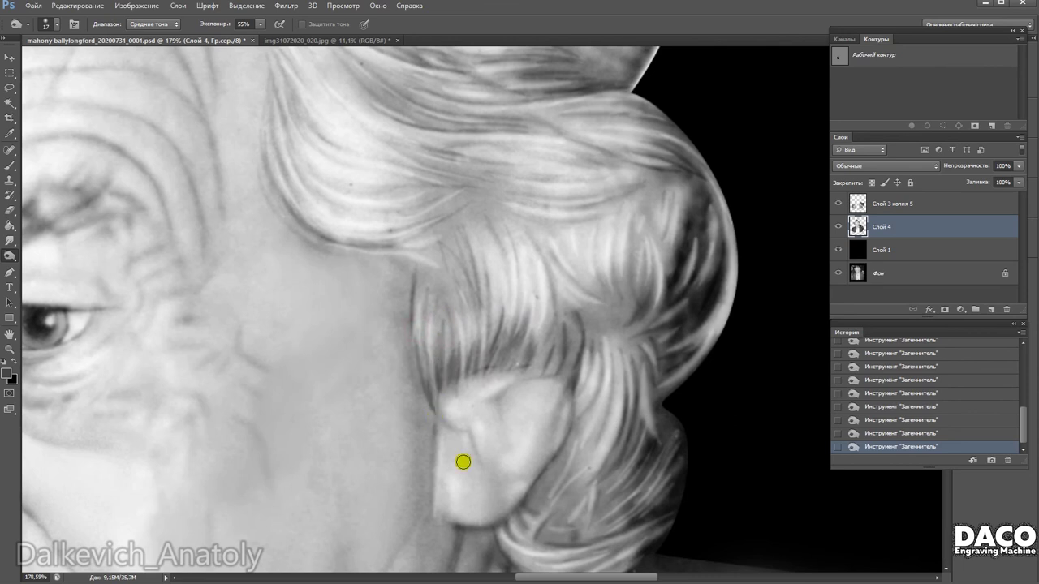
scroll(508, 435, down, 2)
scroll(508, 435, right, 2)
drag(549, 306, 549, 341)
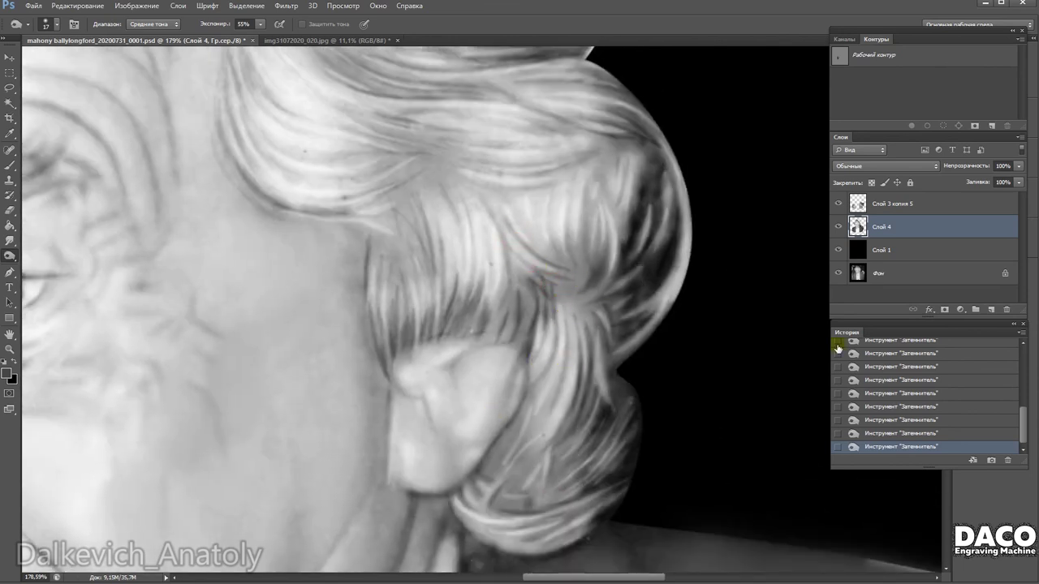
drag(508, 257, 575, 283)
drag(542, 195, 559, 264)
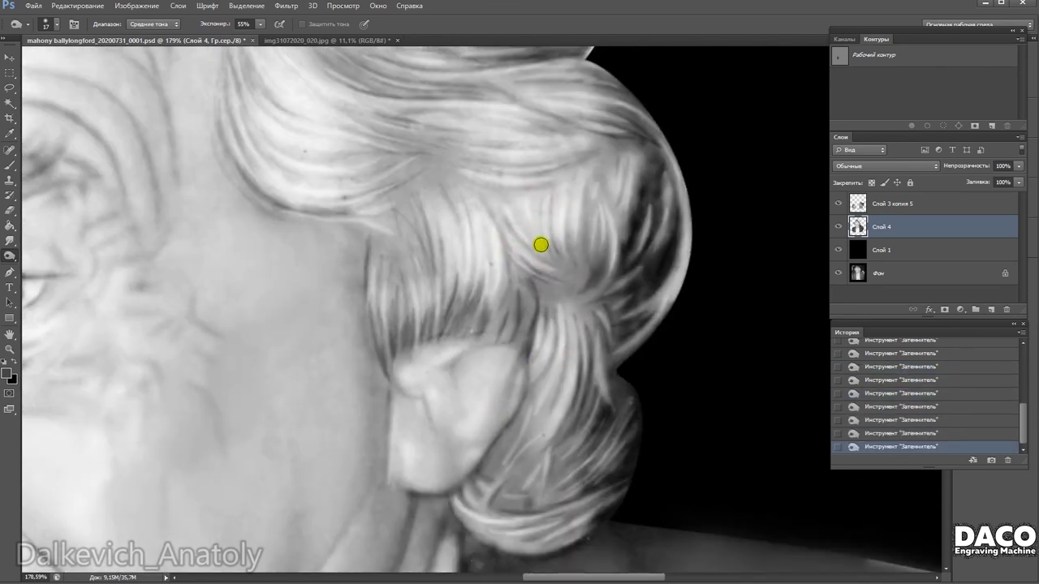
drag(607, 223, 580, 289)
scroll(613, 327, up, 3)
drag(520, 304, 504, 222)
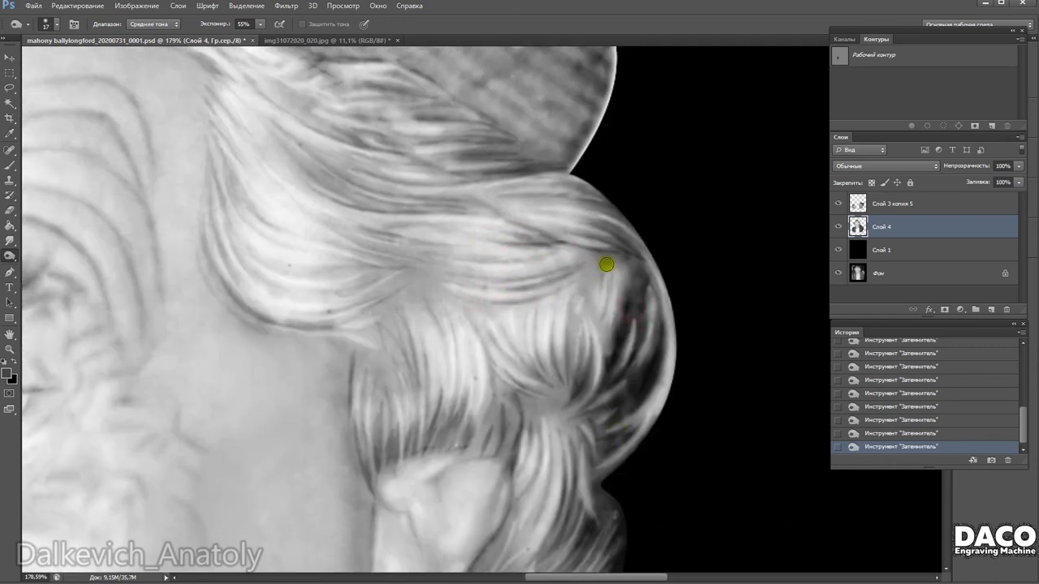
drag(586, 309, 574, 389)
click(889, 394)
drag(607, 285, 595, 382)
Burn strands through the middle of the locks, the swept-back hair, and near the hat brim.
scroll(649, 422, up, 1)
scroll(487, 341, up, 1)
drag(331, 269, 470, 332)
drag(429, 292, 575, 314)
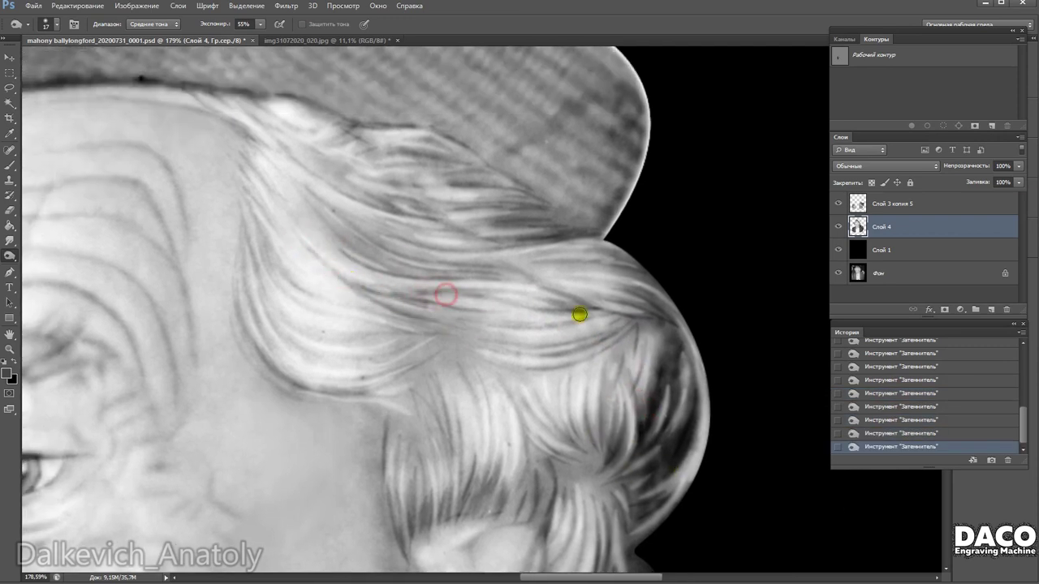
scroll(549, 325, up, 1)
scroll(451, 319, down, 2)
drag(383, 288, 500, 288)
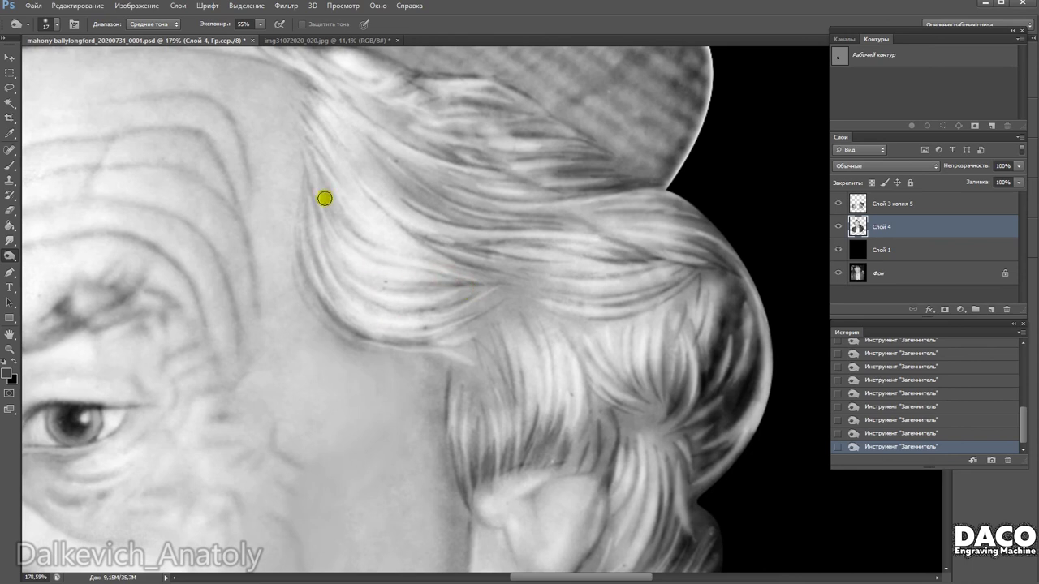
scroll(382, 207, up, 1)
scroll(381, 207, left, 2)
mouse_move(463, 205)
mouse_down()
mouse_move(488, 234)
mouse_move(481, 395)
mouse_move(556, 434)
mouse_up()
Darken a spot at the hair's lower edge, a strand just below the brim, and the lower curl.
scroll(556, 434, down, 3)
scroll(556, 434, right, 2)
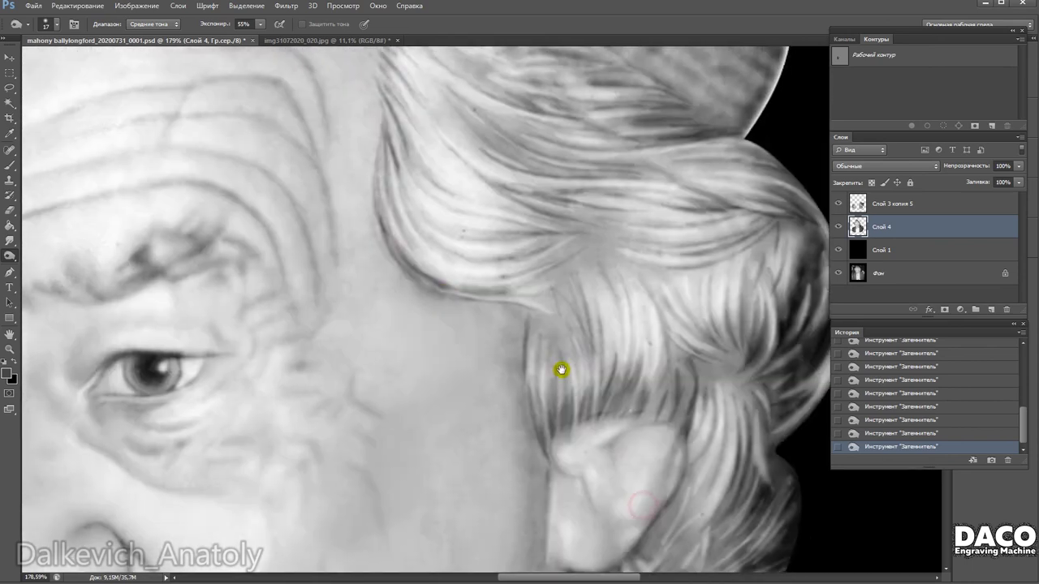
scroll(536, 386, down, 2)
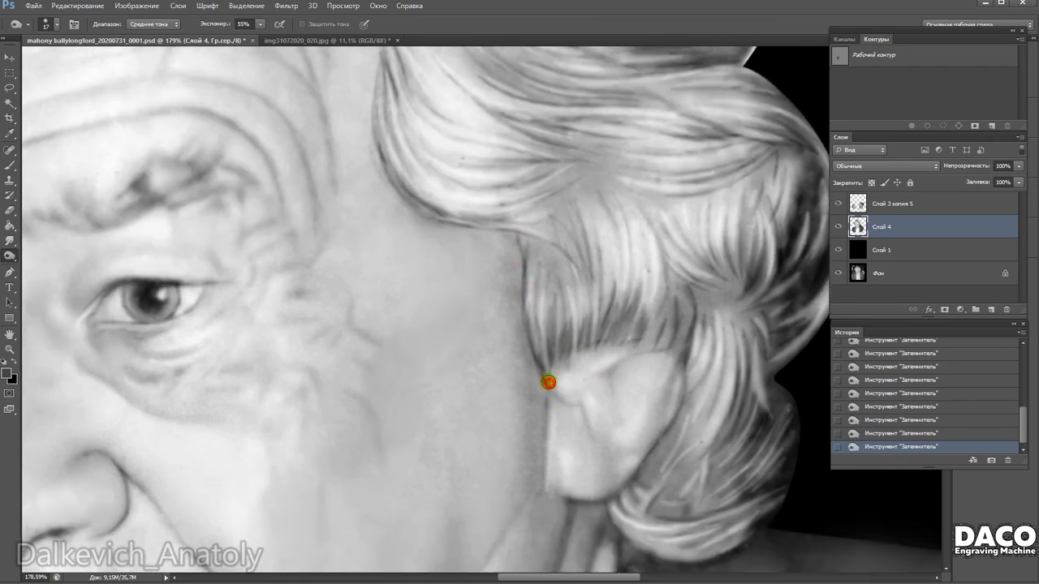
scroll(560, 373, down, 2)
scroll(560, 373, right, 2)
scroll(576, 441, down, 2)
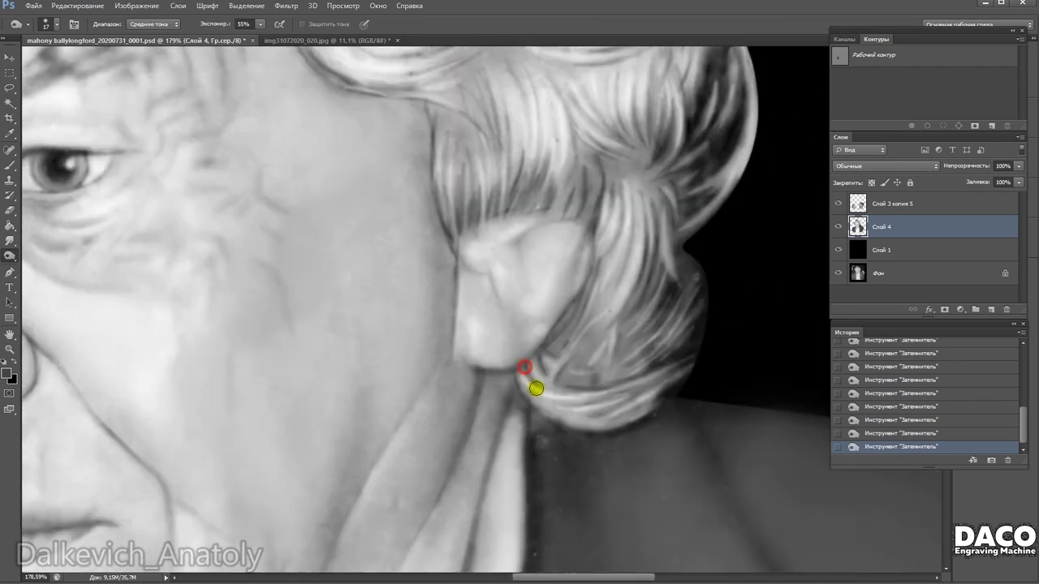
scroll(529, 464, up, 4)
scroll(564, 446, up, 5)
drag(532, 347, 560, 365)
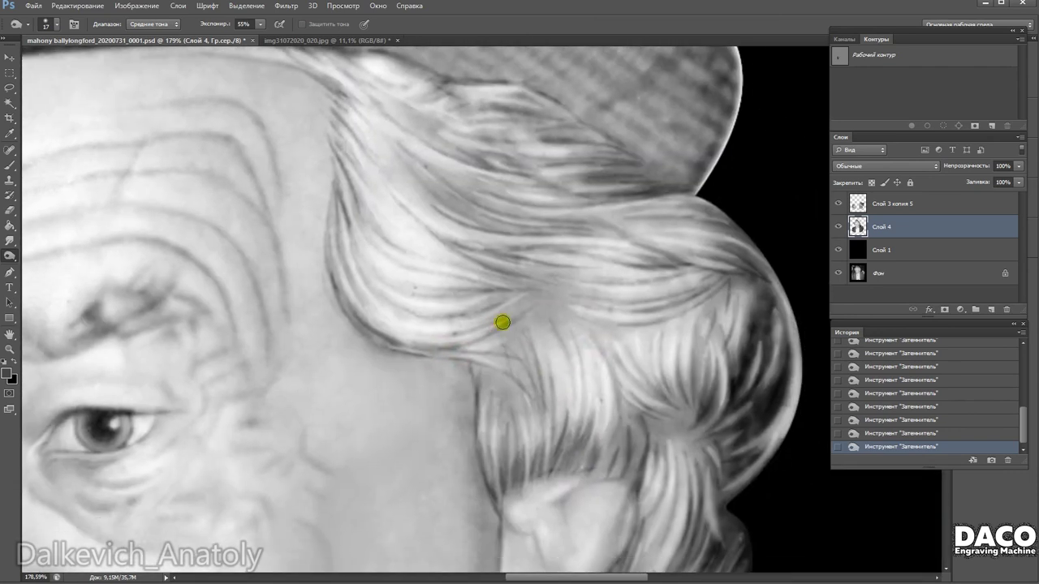
scroll(477, 301, up, 3)
scroll(476, 302, left, 1)
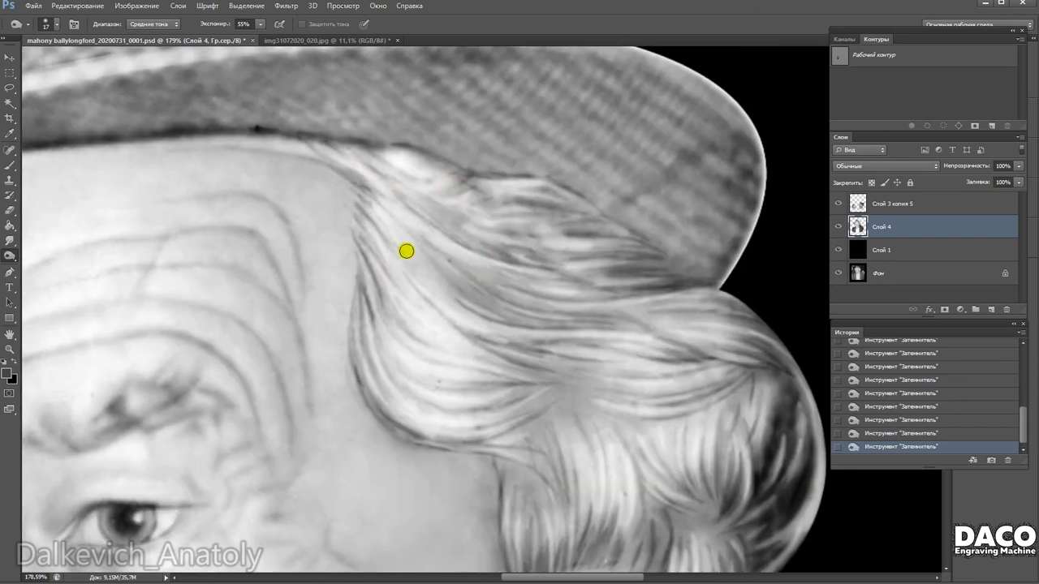
click(382, 378)
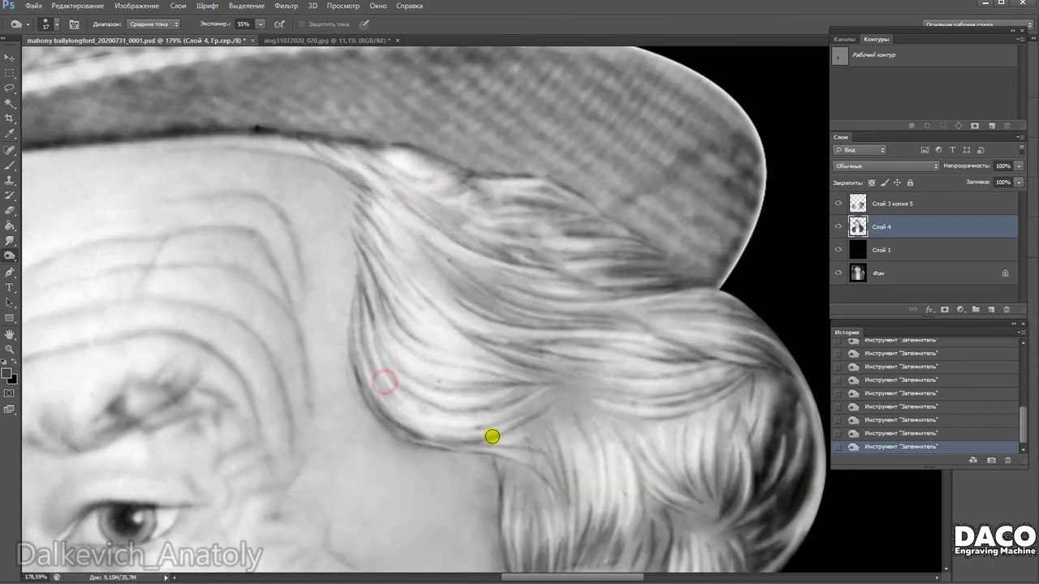
scroll(463, 257, up, 2)
scroll(463, 258, right, 2)
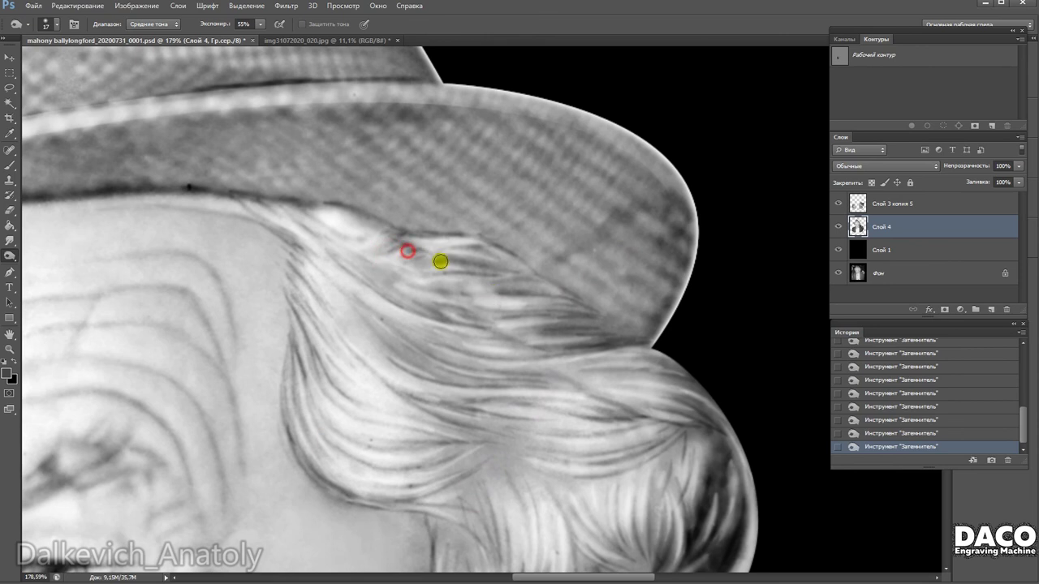
drag(459, 276, 528, 278)
scroll(605, 320, down, 2)
scroll(605, 320, right, 1)
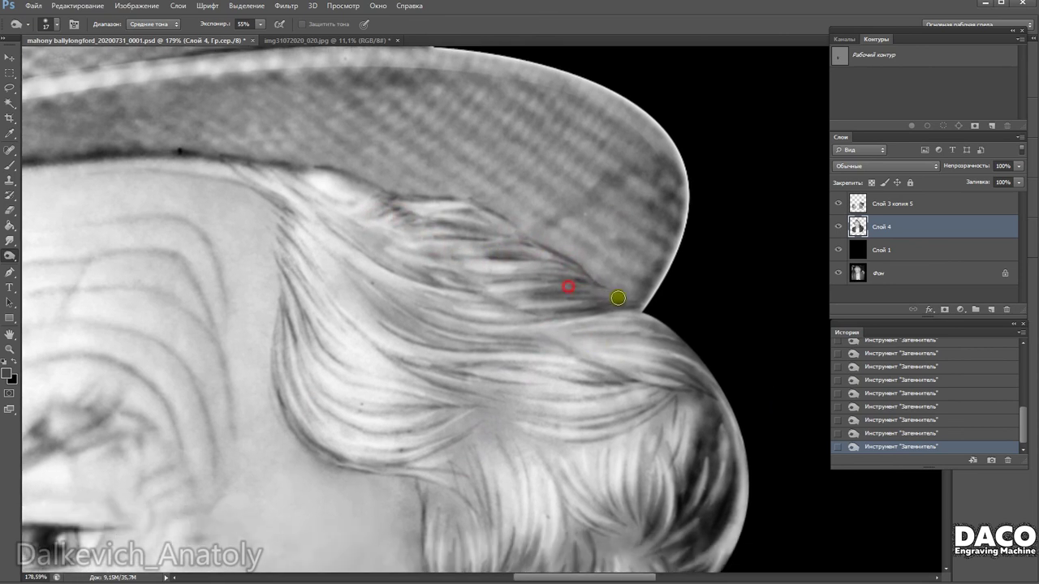
scroll(600, 284, down, 5)
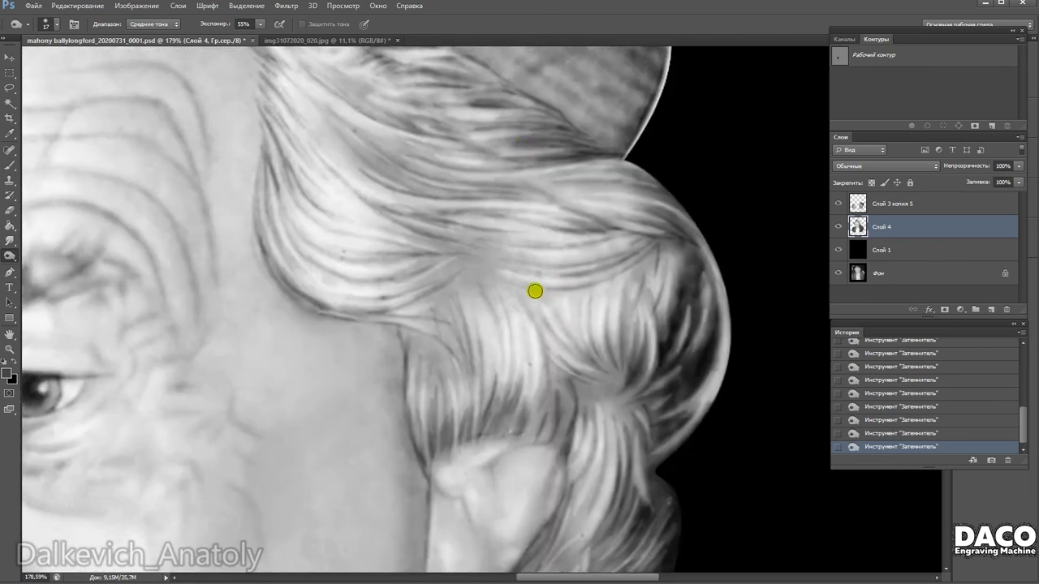
drag(533, 306, 582, 310)
Reduce the brush from 61 to 31 pixels and switch from darkening to lightening the hair.
scroll(399, 361, up, 3)
scroll(398, 360, right, 1)
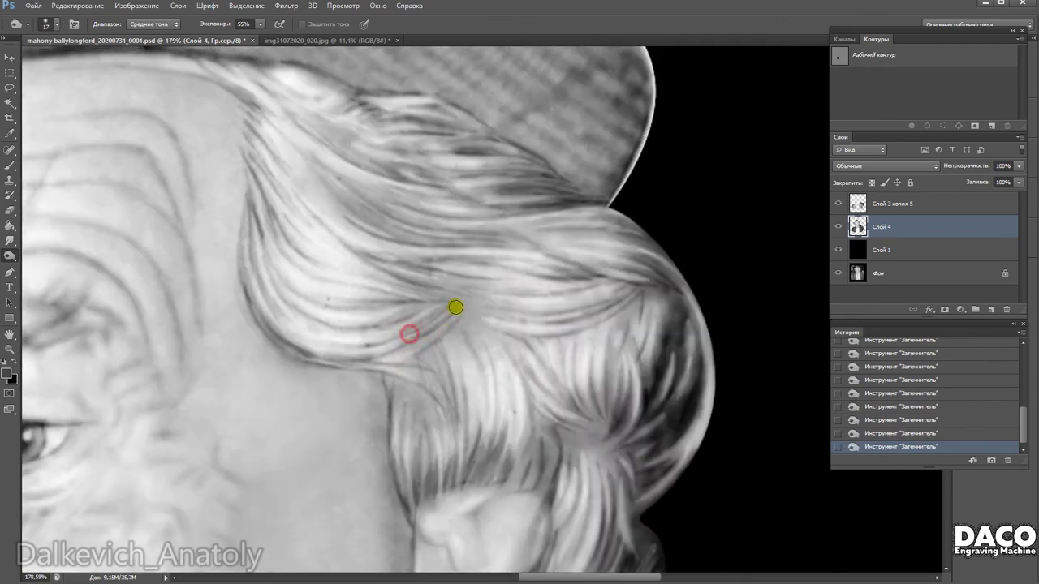
scroll(486, 318, up, 1)
scroll(487, 317, left, 1)
right_click(509, 334)
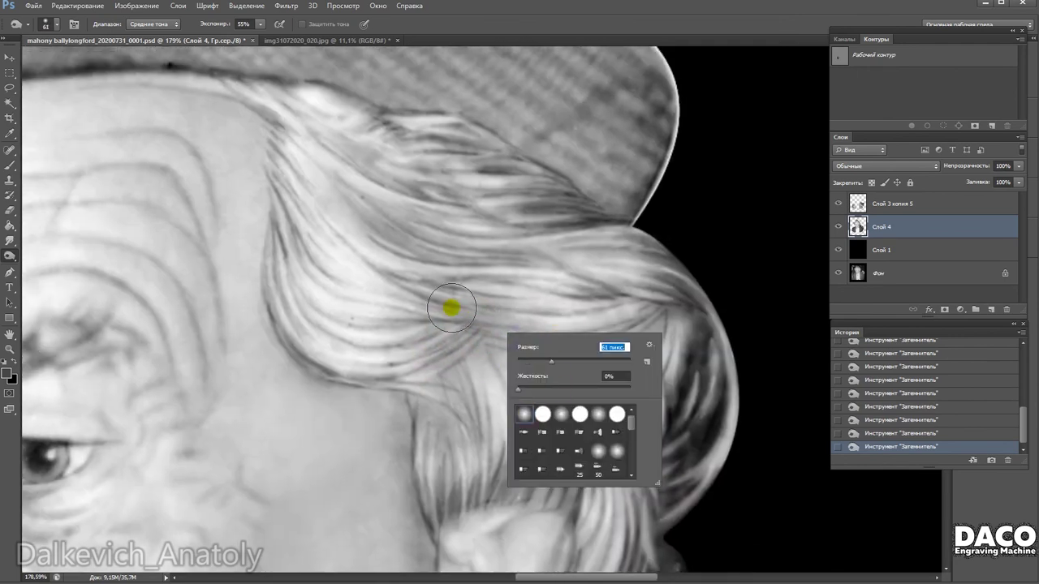
click(465, 321)
scroll(630, 398, down, 3)
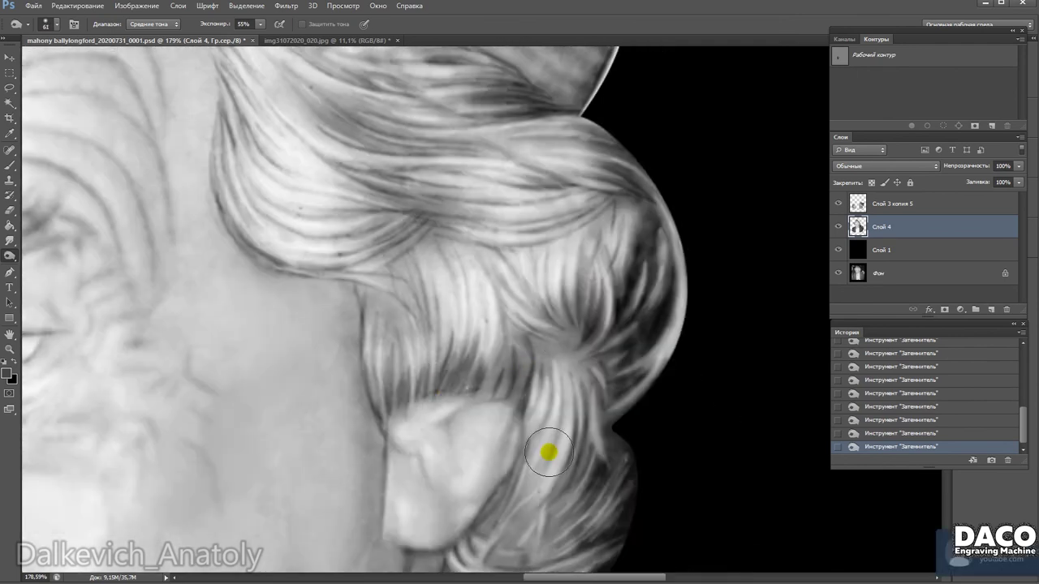
scroll(549, 462, down, 4)
scroll(549, 463, right, 2)
key(bracketleft)
key(bracketleft)
key(bracketleft)
scroll(514, 440, down, 3)
scroll(514, 441, right, 1)
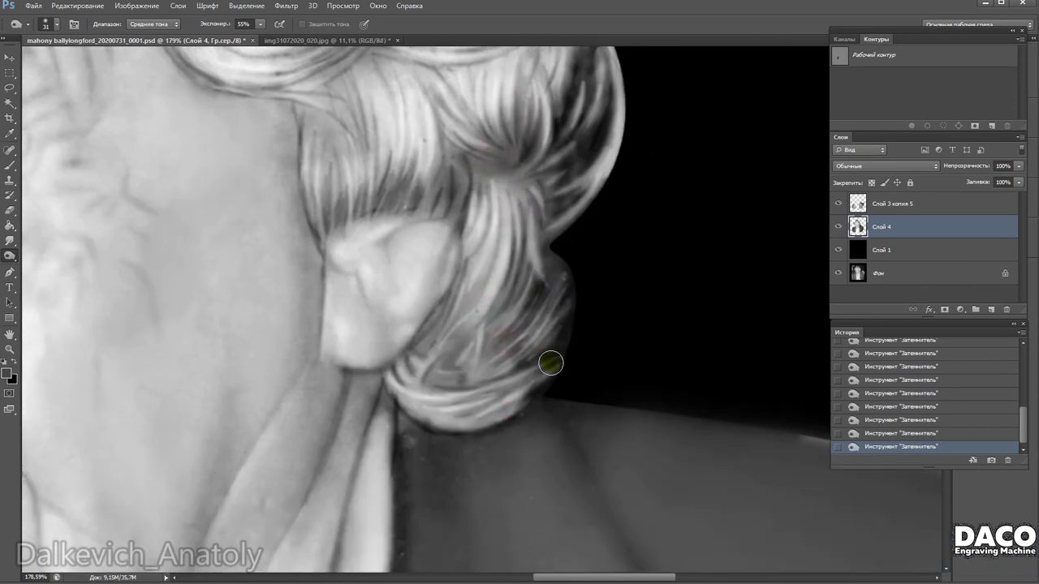
scroll(549, 361, up, 3)
scroll(576, 390, up, 3)
scroll(576, 389, left, 2)
scroll(411, 262, up, 2)
scroll(452, 332, up, 2)
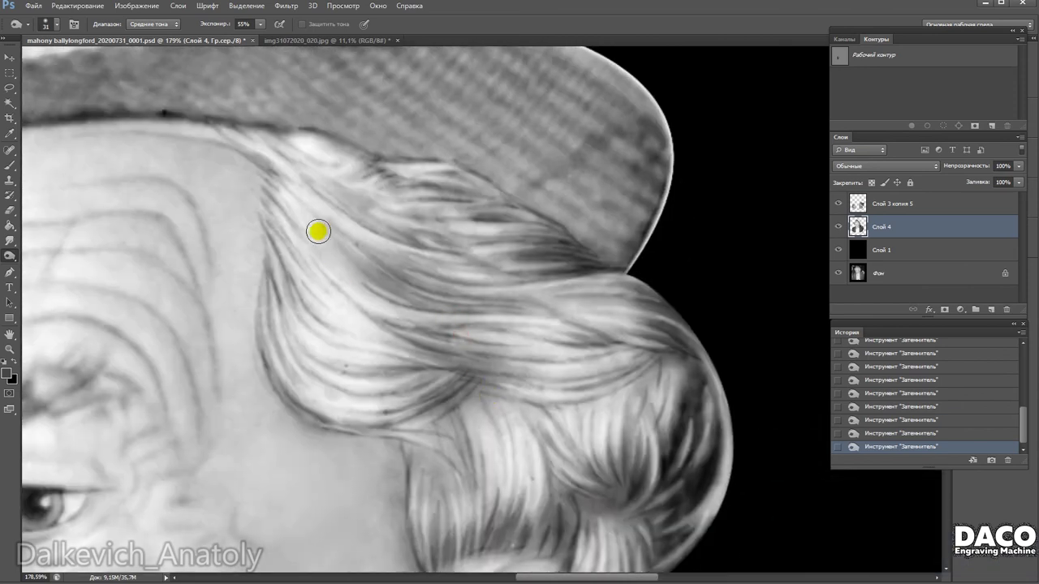
scroll(498, 331, up, 2)
scroll(498, 332, left, 1)
scroll(547, 352, down, 2)
scroll(547, 352, right, 1)
right_click(517, 235)
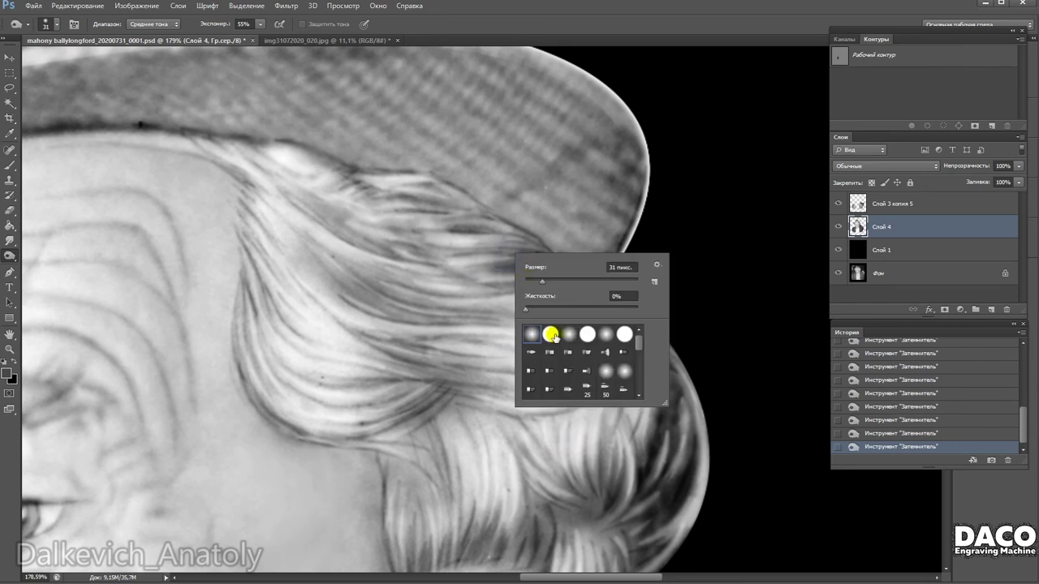
key(alt)
right_click(458, 243)
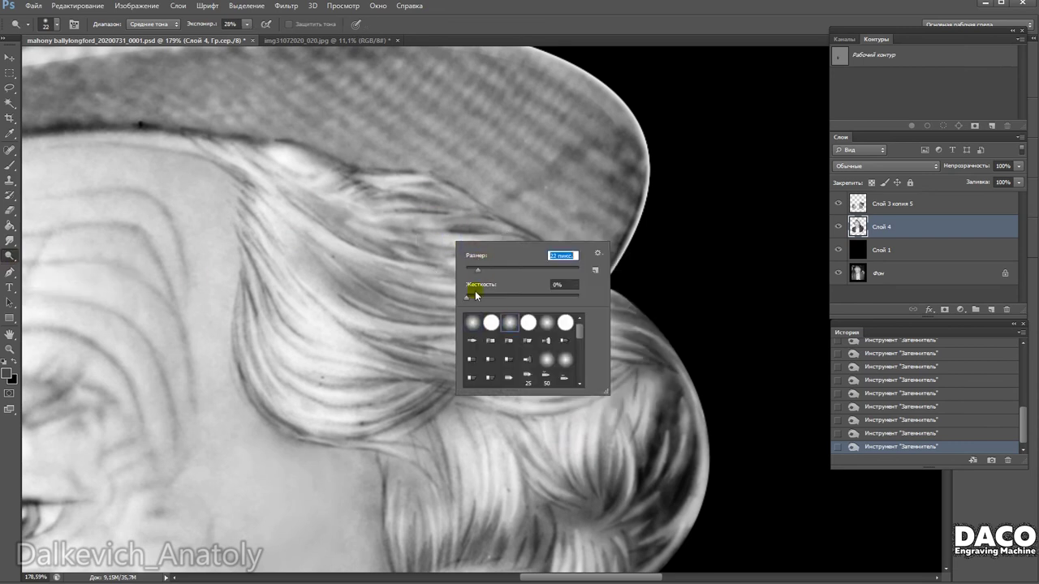
text(17)
key(Return)
drag(246, 23, 259, 36)
drag(389, 176, 445, 199)
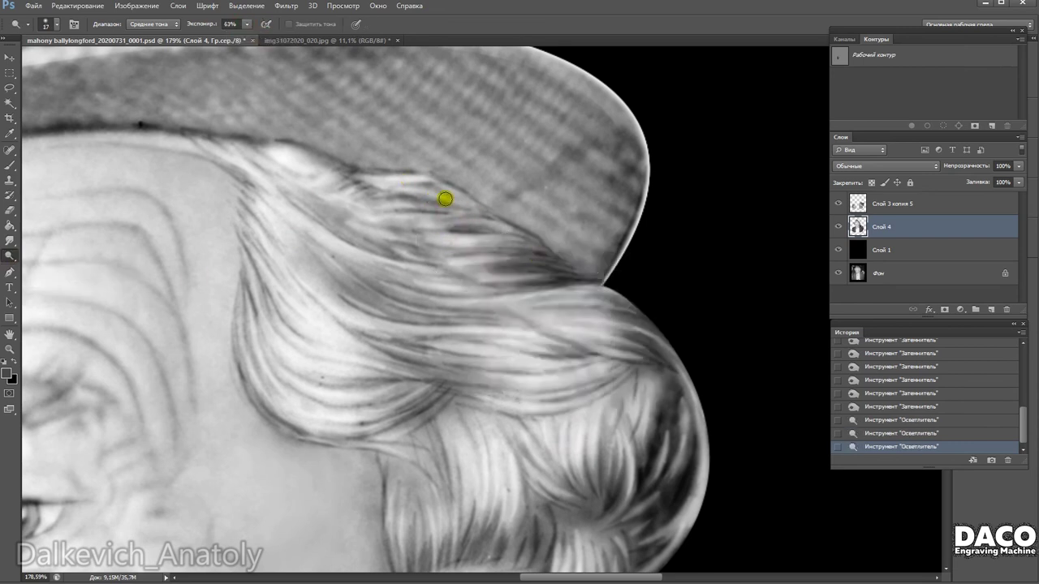
drag(538, 243, 487, 235)
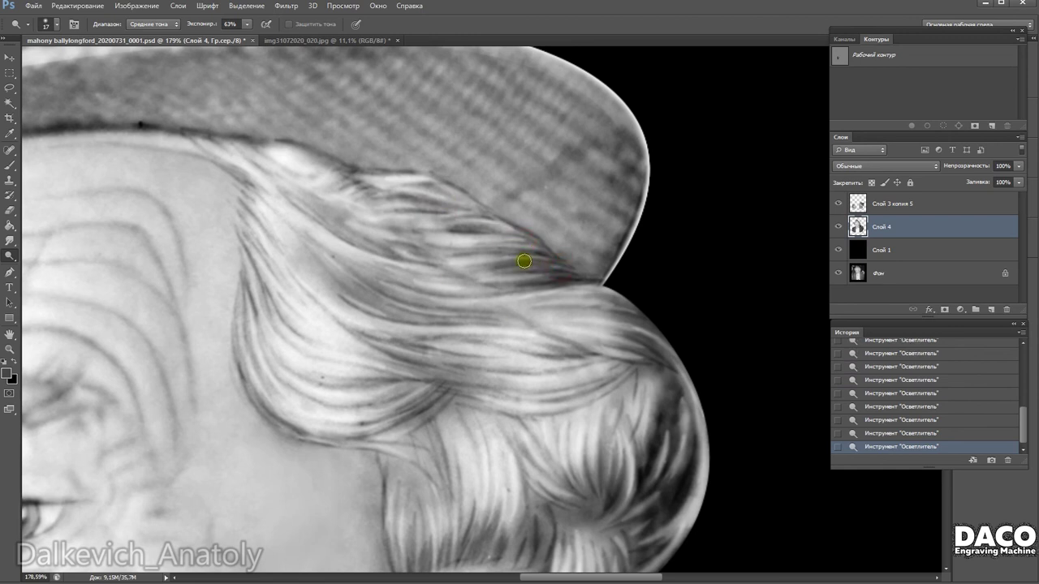
scroll(537, 300, down, 3)
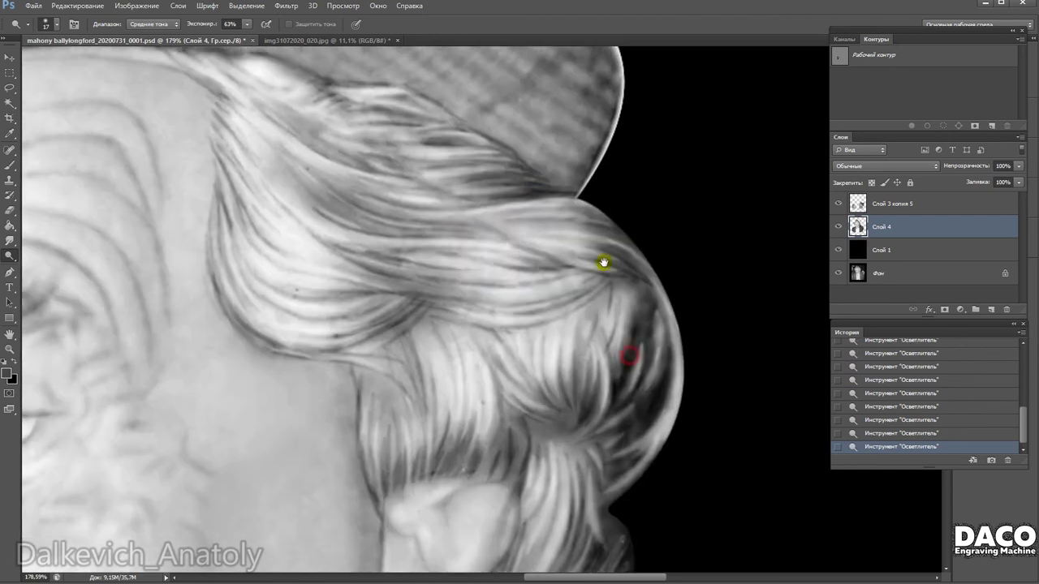
scroll(454, 116, up, 1)
scroll(538, 301, down, 2)
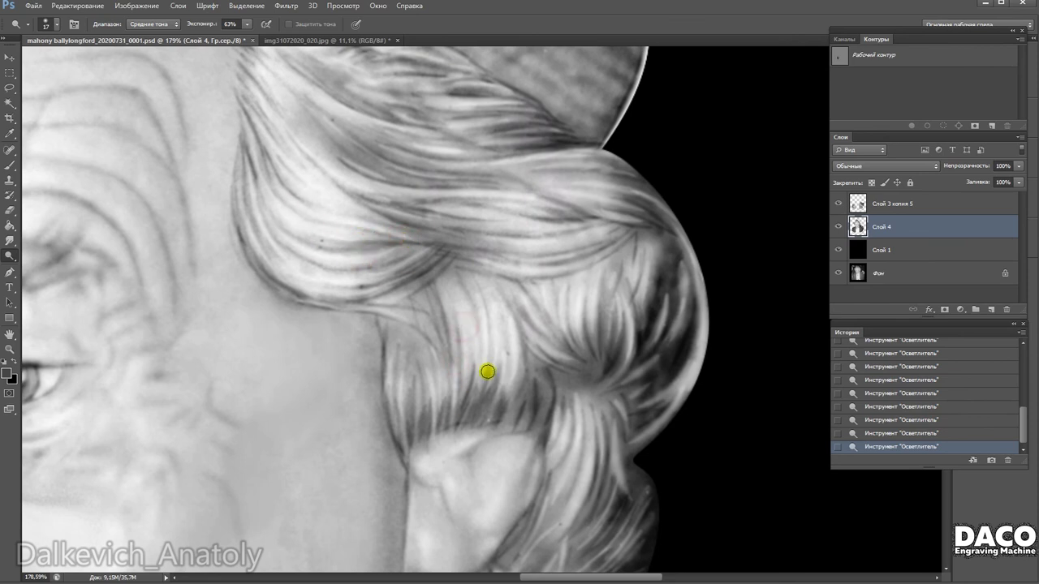
scroll(556, 293, right, 1)
scroll(519, 303, right, 2)
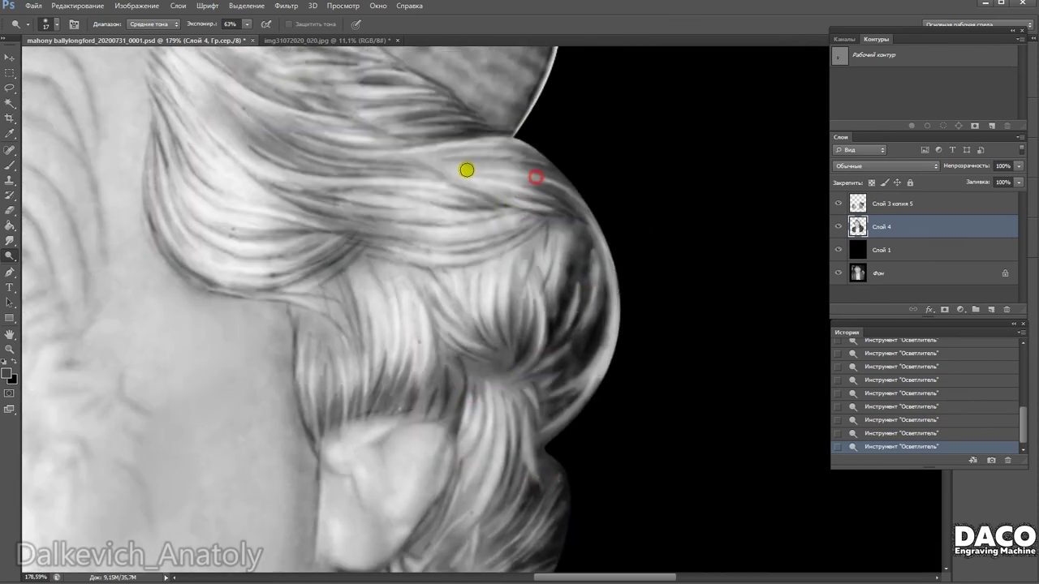
scroll(596, 271, down, 5)
scroll(565, 303, up, 3)
scroll(425, 313, up, 2)
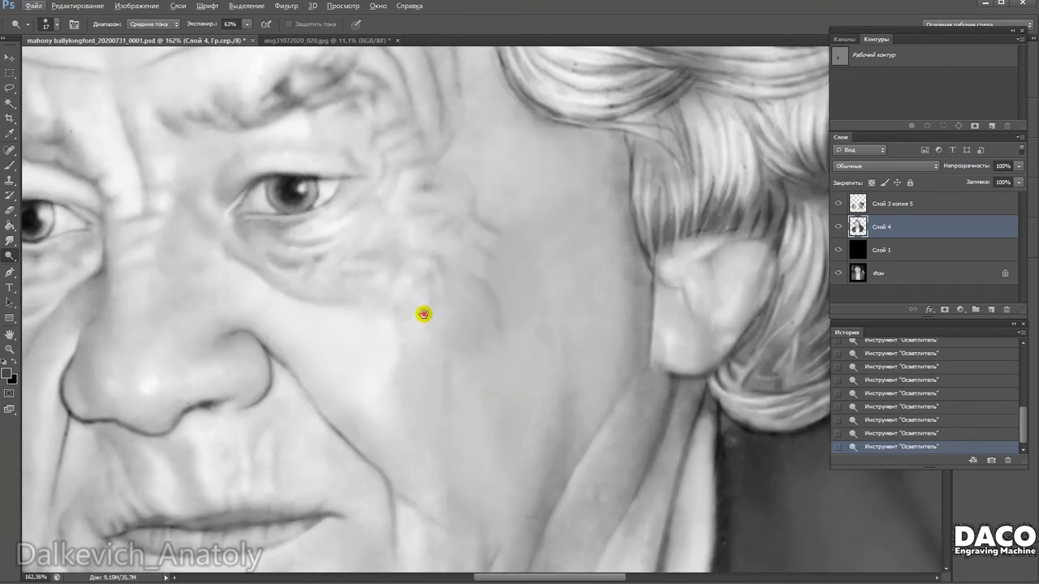
scroll(508, 337, up, 2)
drag(508, 338, 500, 252)
Switch to Burn with a 27 px brush and darken the eyelids and iris.
right_click(10, 255)
click(48, 267)
right_click(430, 214)
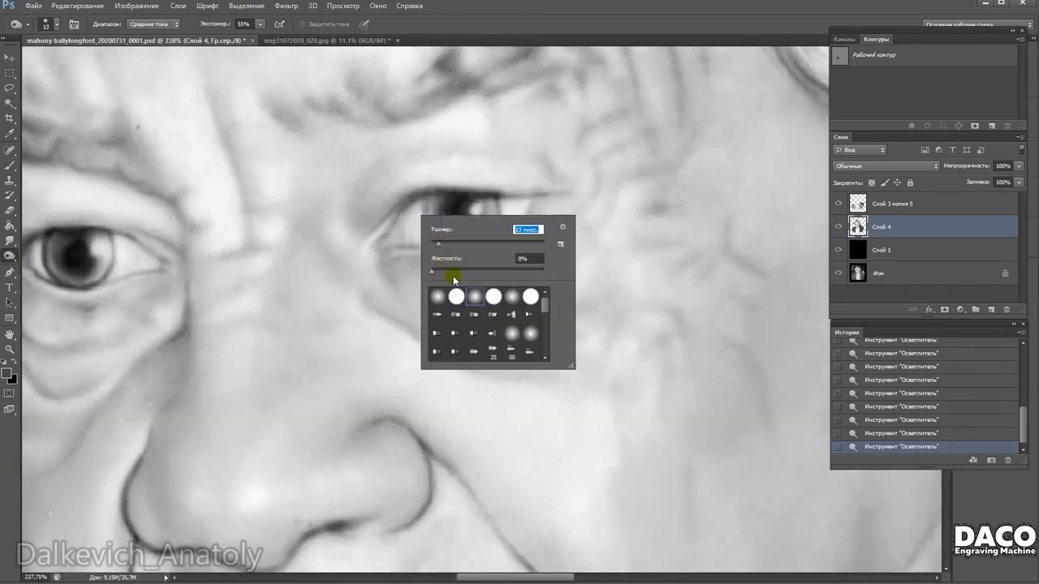
key(Escape)
mouse_move(431, 190)
mouse_down()
mouse_move(424, 213)
mouse_move(435, 241)
mouse_move(492, 225)
mouse_up()
right_click(475, 198)
key(Return)
drag(417, 211, 366, 237)
drag(470, 199, 568, 195)
With a 16 px brush, darken the iris's left edge, upper eyelid line and outer corner, then shrink to 11 px.
right_click(461, 251)
click(500, 301)
key(Return)
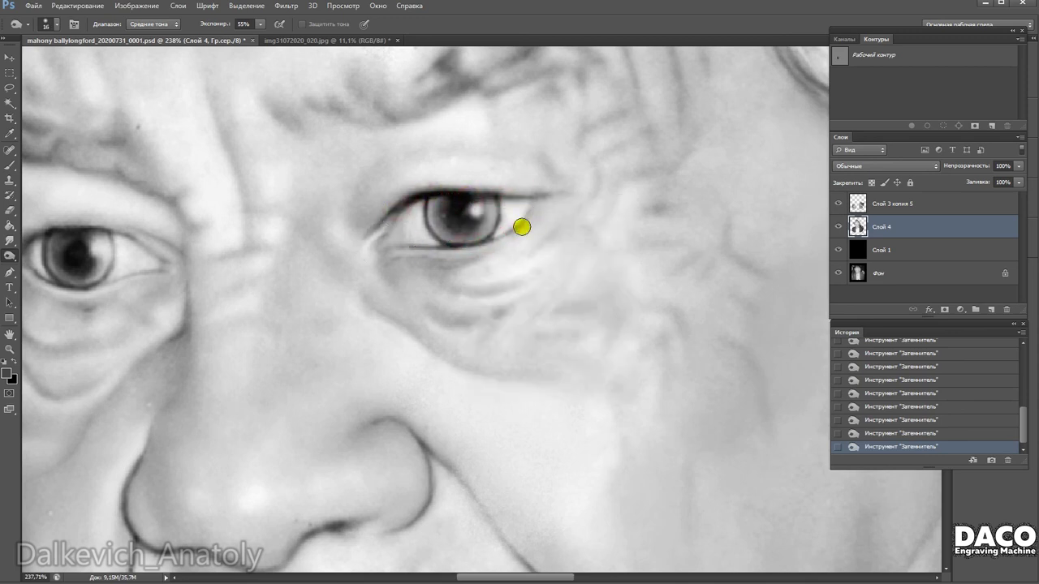
drag(389, 282, 478, 294)
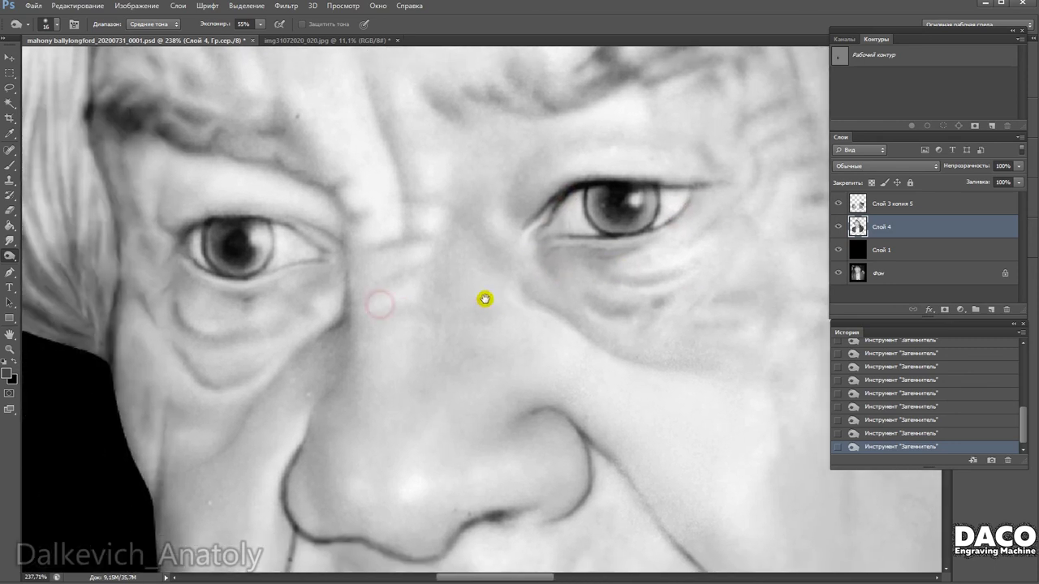
drag(207, 245, 229, 278)
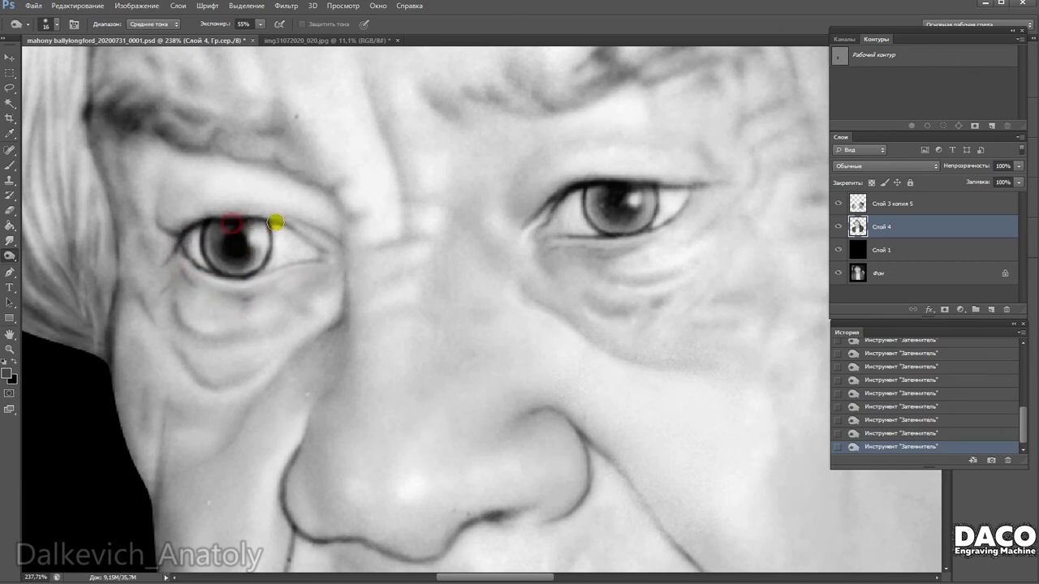
drag(261, 221, 326, 250)
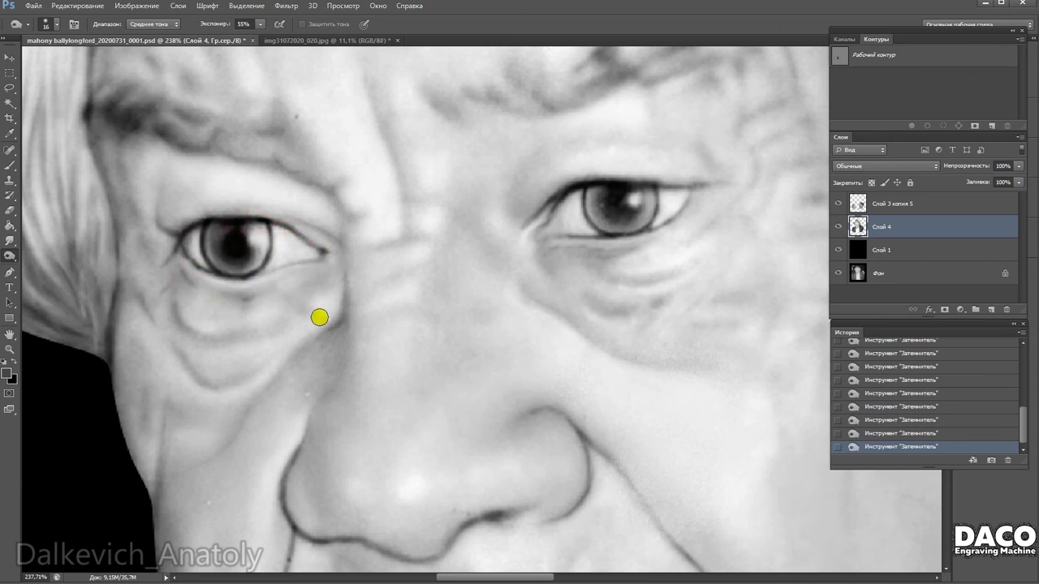
click(916, 422)
click(319, 250)
key(bracketleft)
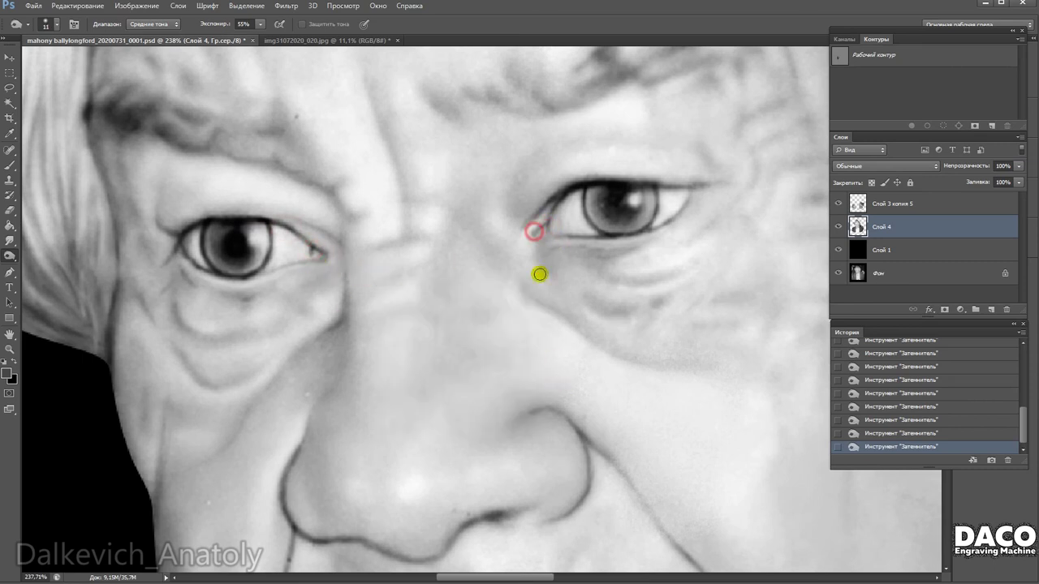
Lighten the skin along the left eye's lower lid with Dodge strokes.
drag(582, 237, 615, 180)
right_click(323, 217)
click(280, 217)
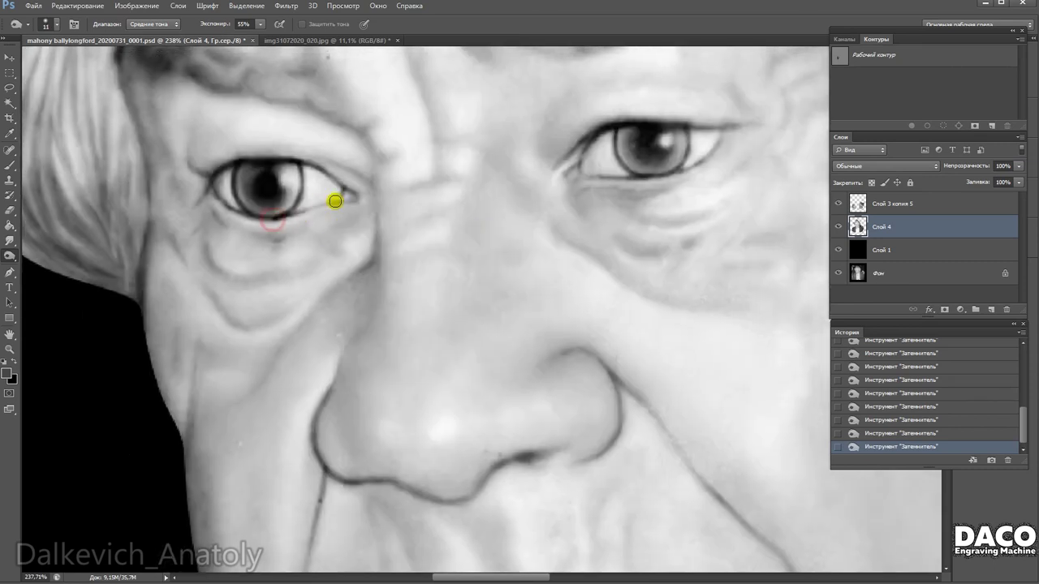
mouse_move(242, 221)
mouse_down()
mouse_move(283, 229)
mouse_move(317, 215)
mouse_up()
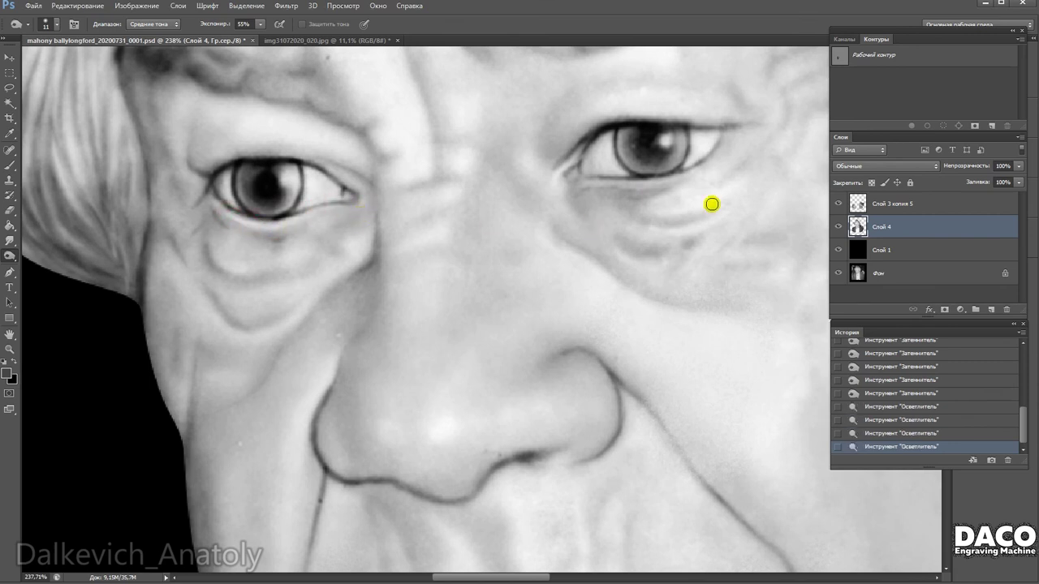
Lighten the right eye's lower lid, then darken the creases below the eyes and the lip line.
drag(655, 189, 716, 154)
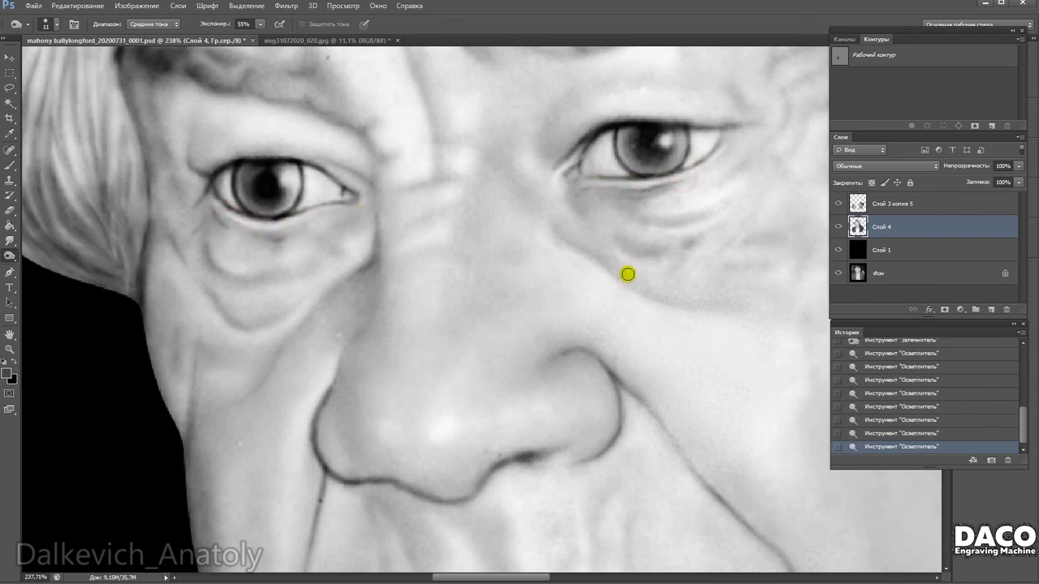
drag(626, 274, 562, 295)
scroll(528, 304, down, 5)
drag(329, 192, 341, 151)
scroll(466, 185, down, 2)
drag(365, 272, 684, 249)
Lower Burn exposure to 16%, darken the upper lip band, and shade the mouth corner with a 10 px brush.
right_click(482, 280)
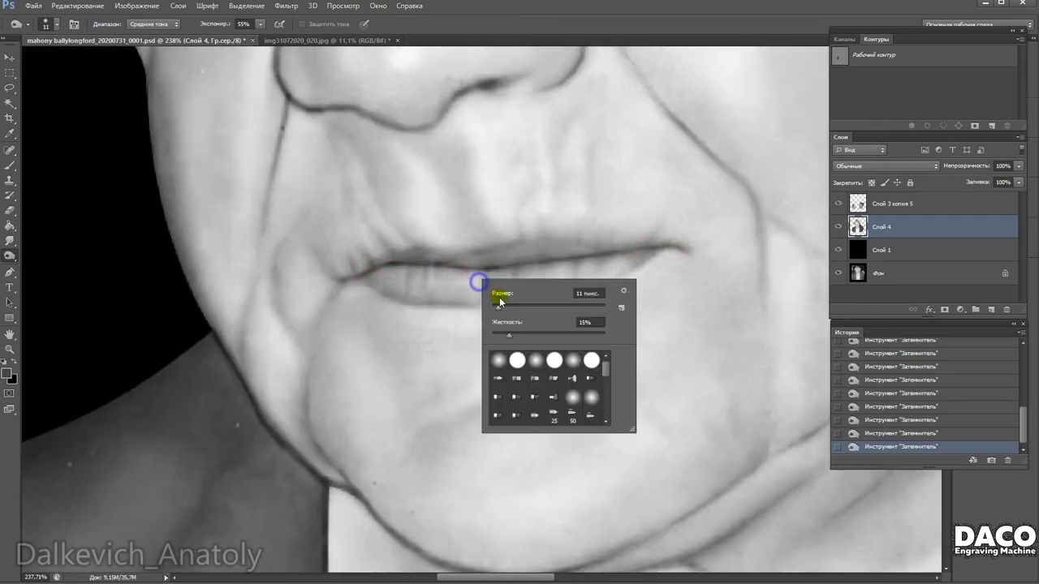
drag(260, 25, 231, 37)
mouse_move(480, 255)
mouse_down()
mouse_move(557, 241)
mouse_move(621, 255)
mouse_move(593, 241)
mouse_up()
mouse_move(505, 309)
mouse_down()
mouse_move(484, 285)
mouse_move(573, 285)
mouse_move(642, 230)
mouse_move(603, 252)
mouse_move(409, 258)
mouse_up()
right_click(549, 323)
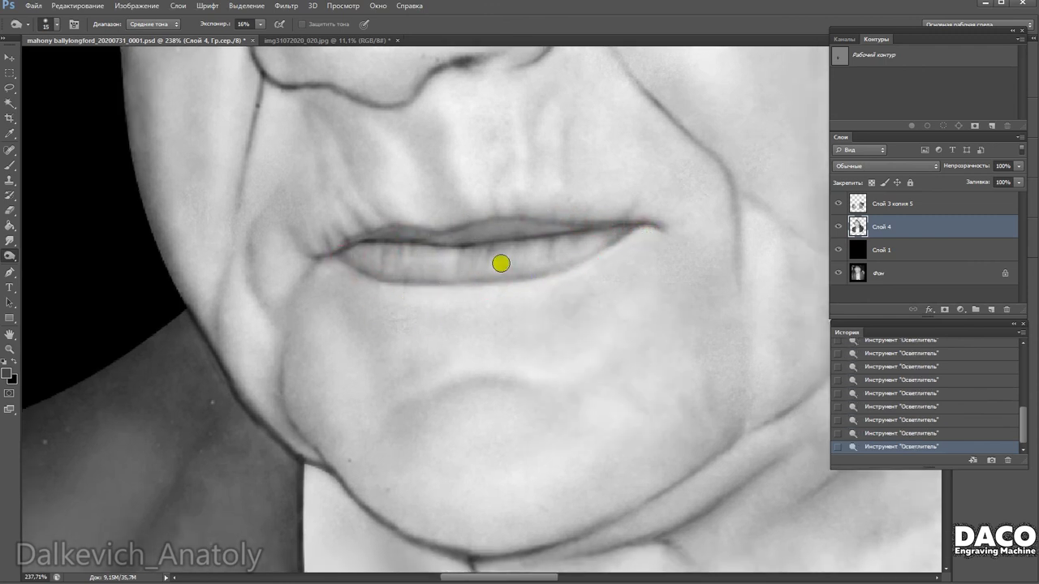
alt+click(549, 239)
right_click(546, 280)
click(563, 301)
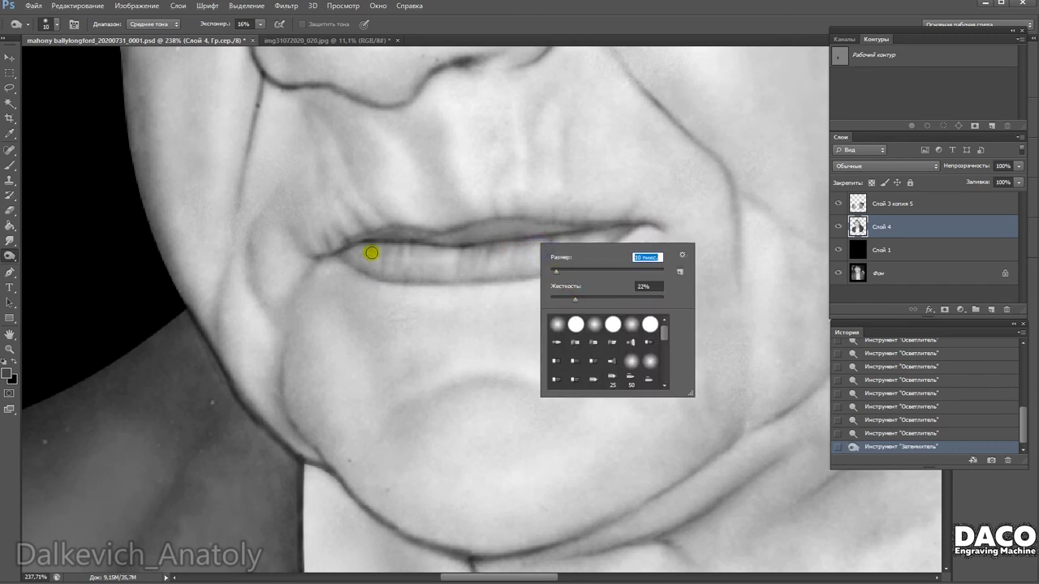
alt+click(371, 246)
Set the brush size to 33 px and bring the chin, cheek and jaw into view.
drag(397, 355, 408, 235)
right_click(488, 315)
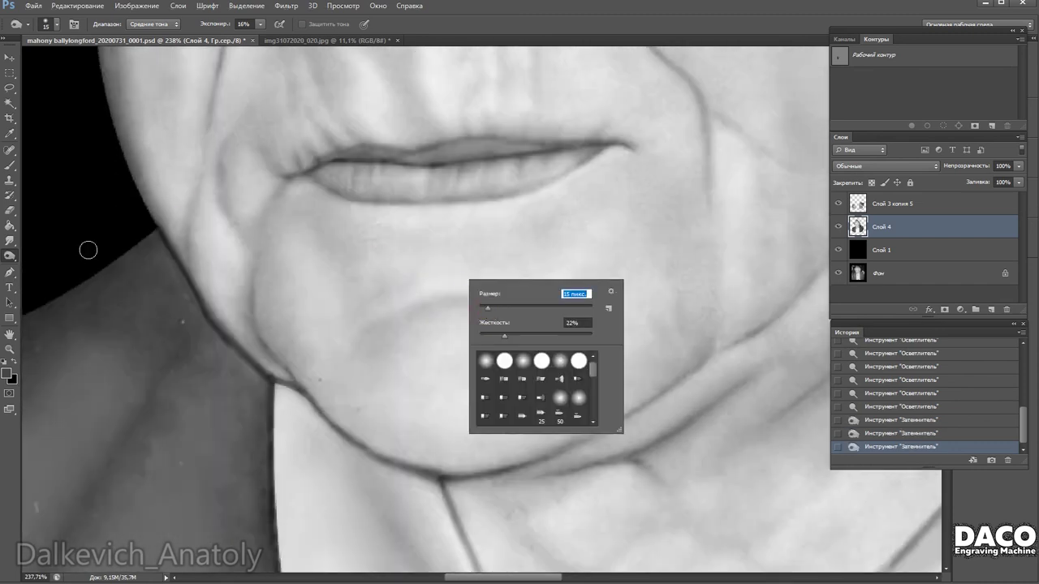
click(436, 292)
right_click(335, 325)
mouse_move(351, 248)
mouse_down()
mouse_move(335, 325)
mouse_move(380, 351)
mouse_up()
click(463, 440)
scroll(495, 355, up, 2)
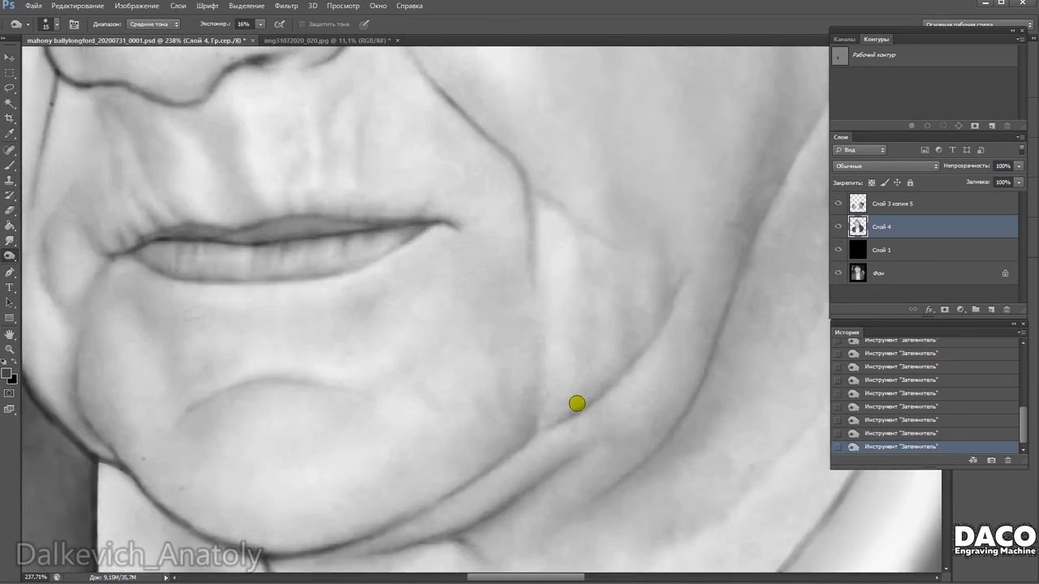
scroll(633, 336, down, 5)
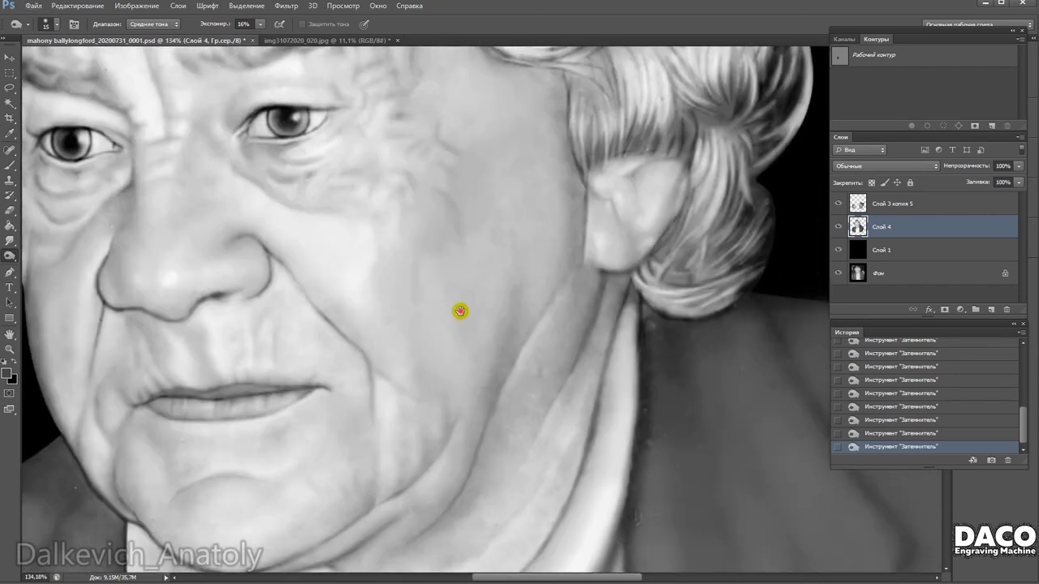
drag(460, 302, 448, 237)
Switch to the soft Brush tool and lower its opacity to 25%.
key(b)
right_click(540, 290)
key(Return)
right_click(524, 310)
key(Return)
Paint soft tone along the jawline, then a faint 12 px stroke on the neck crease.
drag(248, 23, 239, 38)
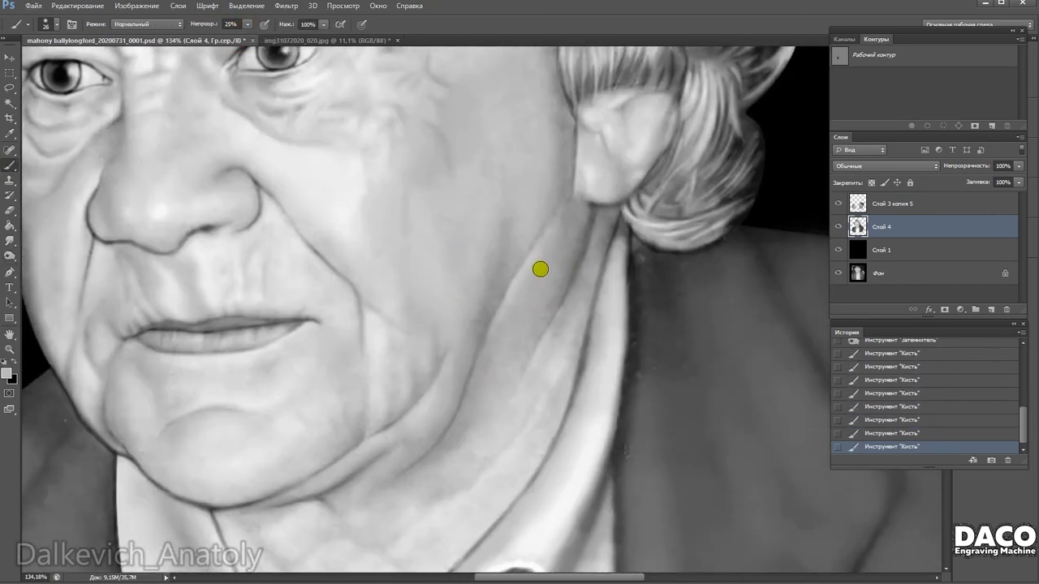
right_click(536, 292)
key(Return)
drag(467, 491, 486, 365)
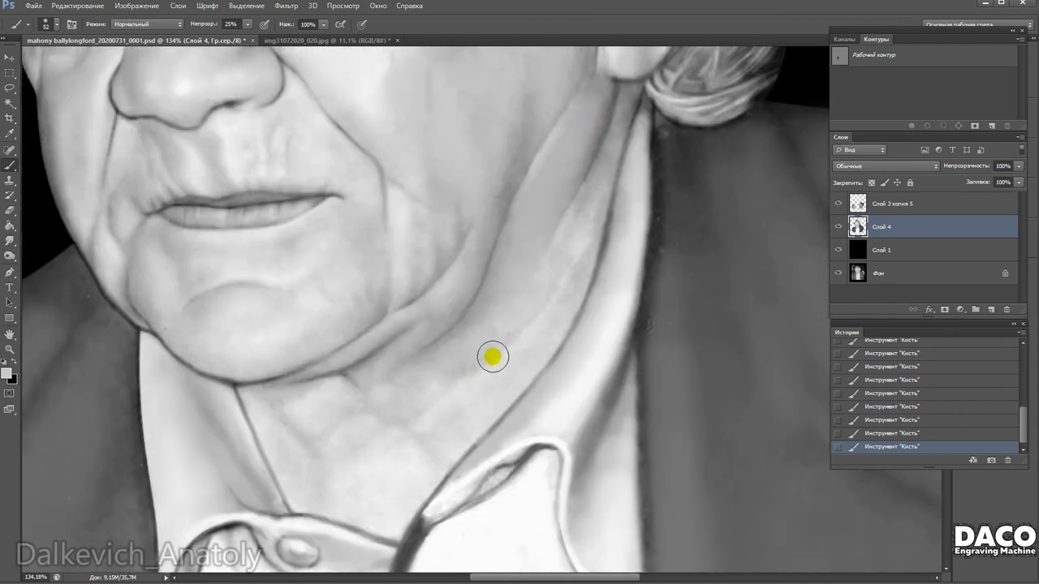
right_click(549, 325)
key(Return)
right_click(576, 248)
key(Return)
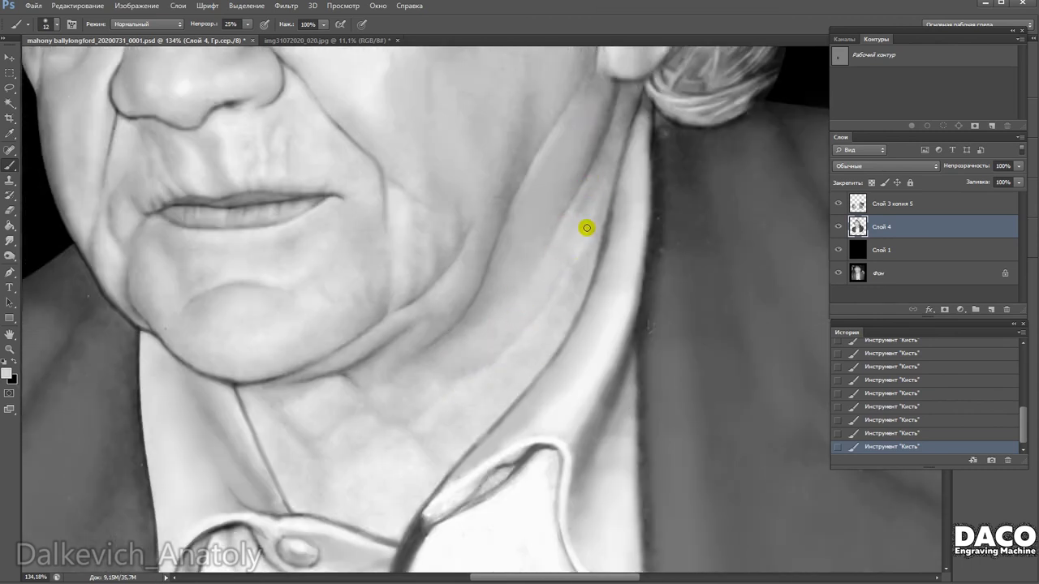
drag(541, 303, 571, 247)
Move around the neck, collar and chin while trying brush sizes 30, 15, 44 and 22 px.
right_click(568, 293)
key(Return)
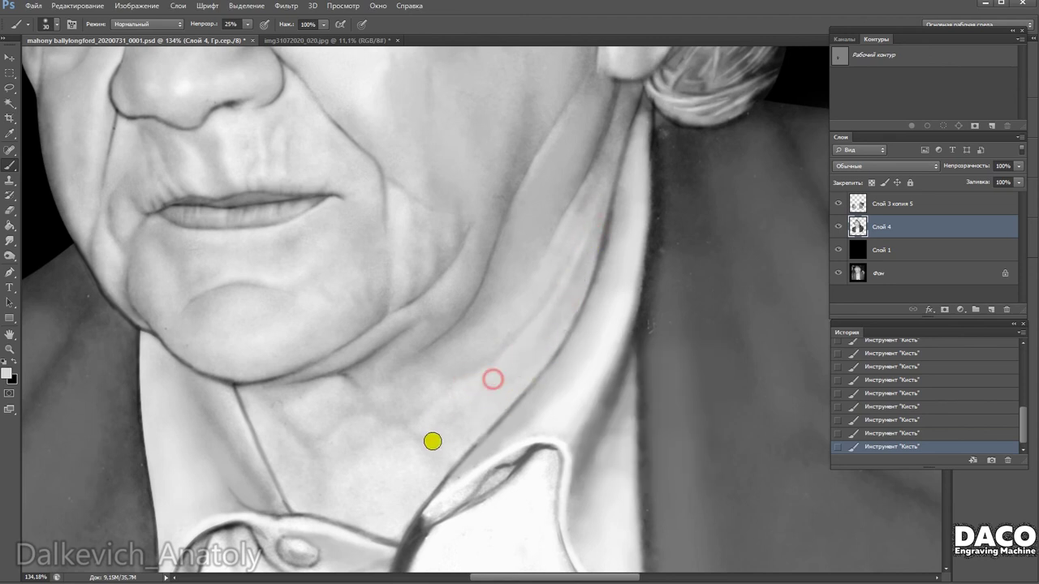
drag(431, 440, 429, 287)
right_click(336, 289)
key(Escape)
drag(408, 341, 459, 375)
right_click(349, 318)
text(15)
key(Return)
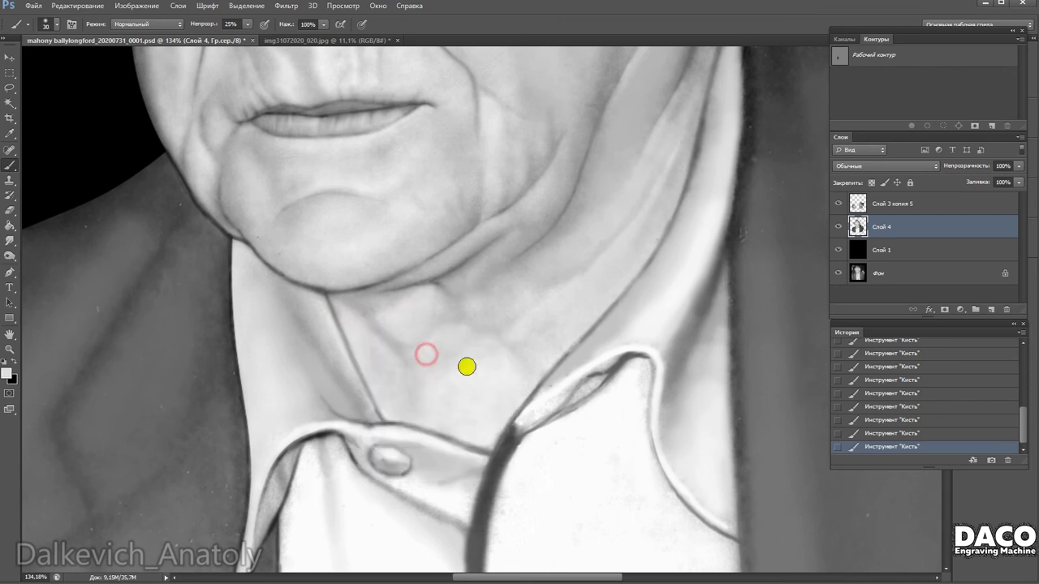
drag(508, 289, 487, 336)
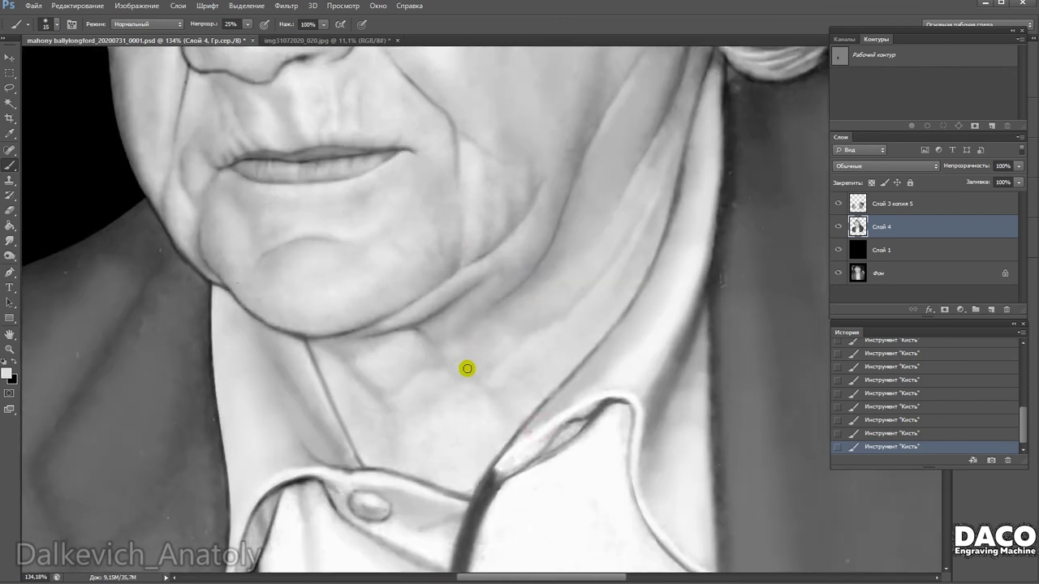
scroll(509, 300, down, 3)
right_click(454, 342)
text(44 пикс.)
key(Return)
mouse_move(478, 376)
mouse_down()
mouse_move(439, 416)
mouse_move(528, 387)
mouse_move(417, 412)
mouse_up()
right_click(645, 306)
text(22 пикс.)
key(Return)
mouse_move(644, 306)
mouse_down()
mouse_move(610, 421)
mouse_move(619, 358)
mouse_move(522, 336)
mouse_move(513, 294)
mouse_move(313, 334)
mouse_move(373, 382)
mouse_up()
Darken the neck fold crease, then brush soft tone along the neck.
key(o)
right_click(446, 317)
right_click(534, 381)
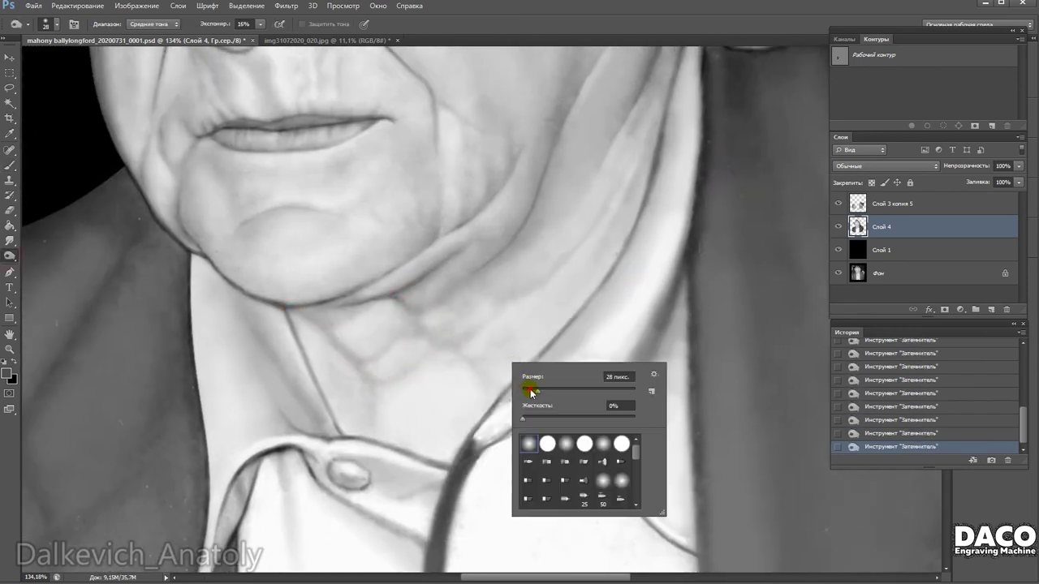
drag(639, 171, 563, 244)
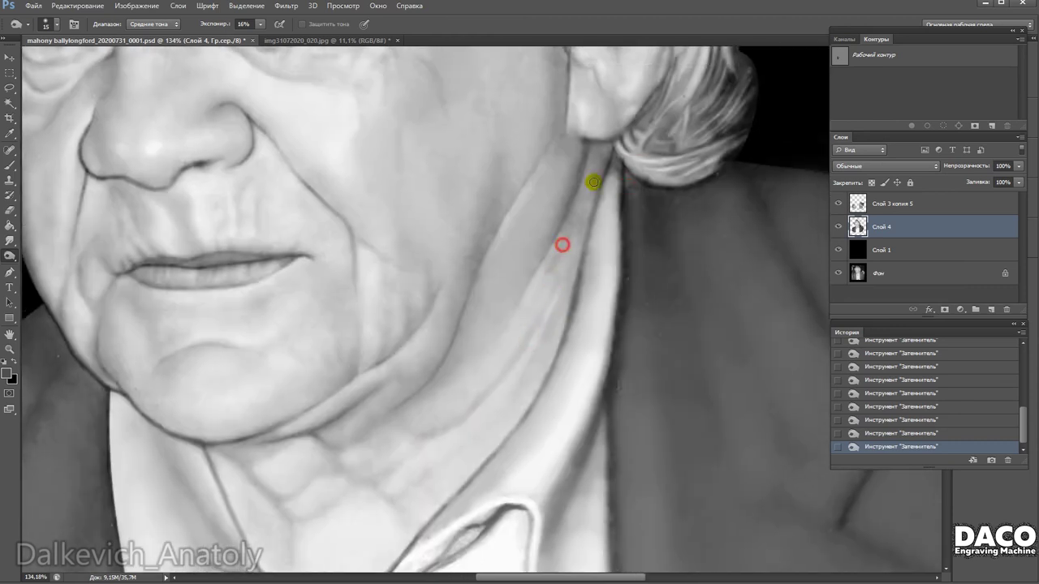
mouse_move(403, 414)
mouse_down()
mouse_move(439, 388)
mouse_move(419, 304)
mouse_up()
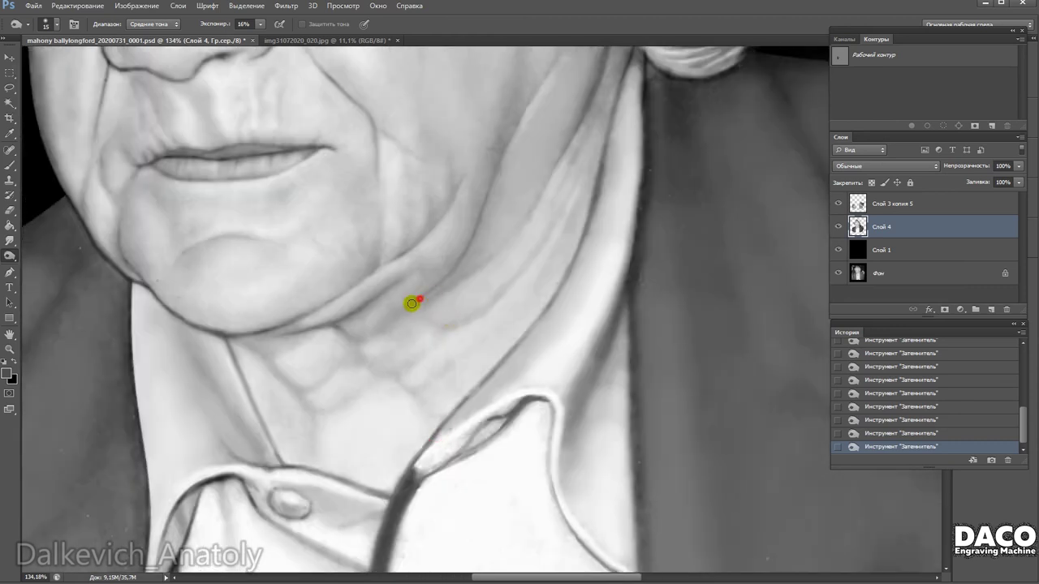
right_click(493, 379)
key(b)
drag(460, 311, 415, 366)
drag(392, 409, 394, 381)
Frame the mouth and cheek, adjusting the brush from 10 to 16 to 32 px.
mouse_move(408, 294)
mouse_down()
mouse_move(506, 330)
mouse_move(554, 289)
mouse_up()
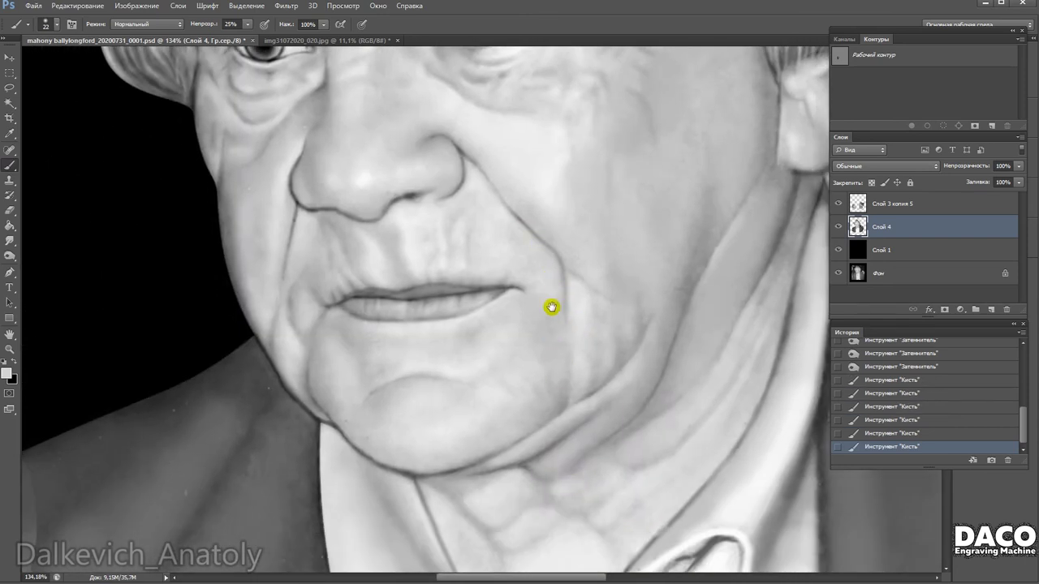
scroll(517, 346, up, 3)
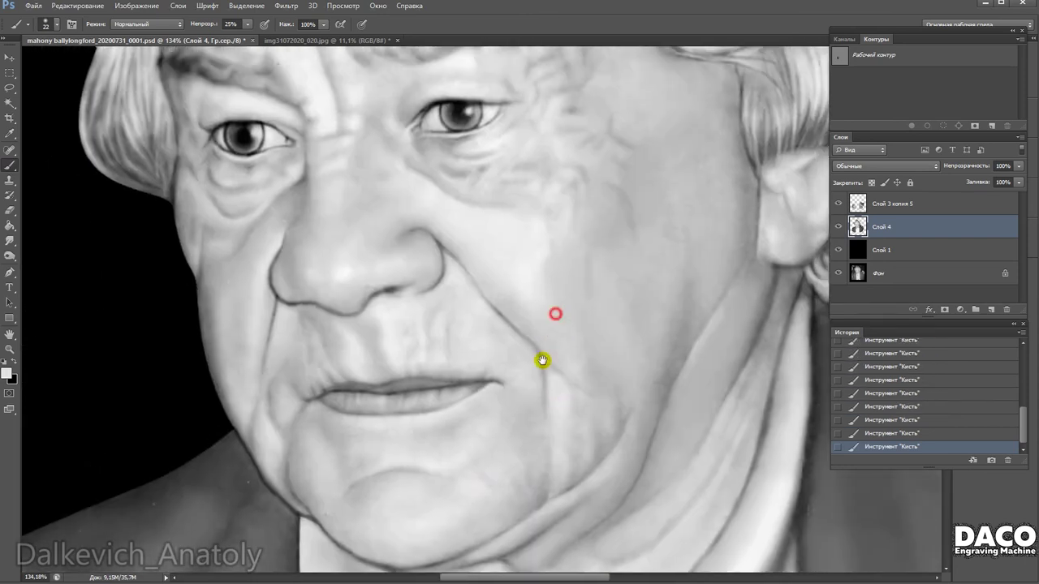
key(bracketleft)
key(bracketleft)
key(bracketleft)
right_click(519, 371)
click(494, 371)
right_click(509, 355)
key(Return)
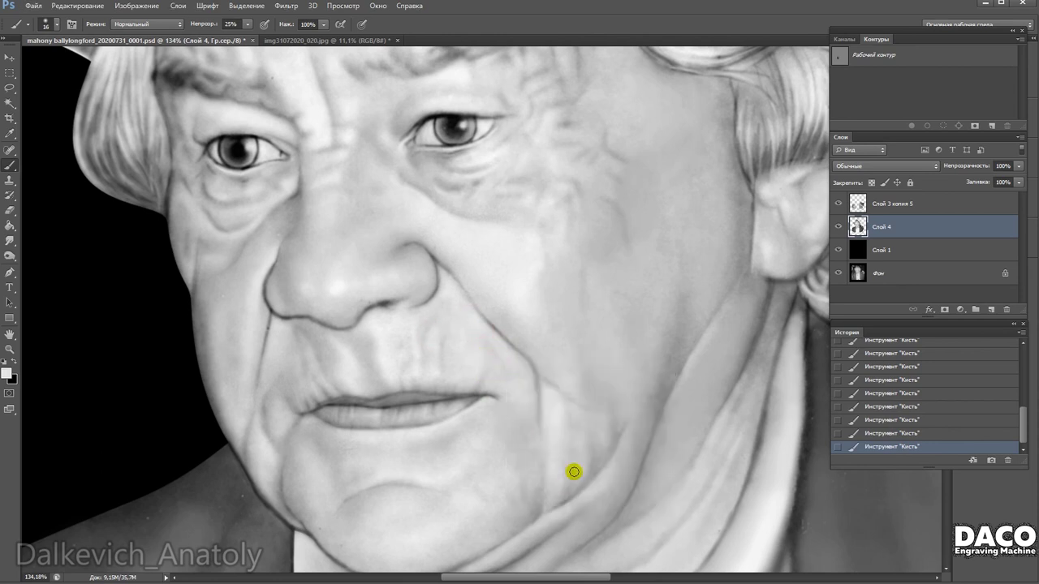
scroll(565, 485, up, 1)
click(474, 312)
drag(488, 391, 544, 330)
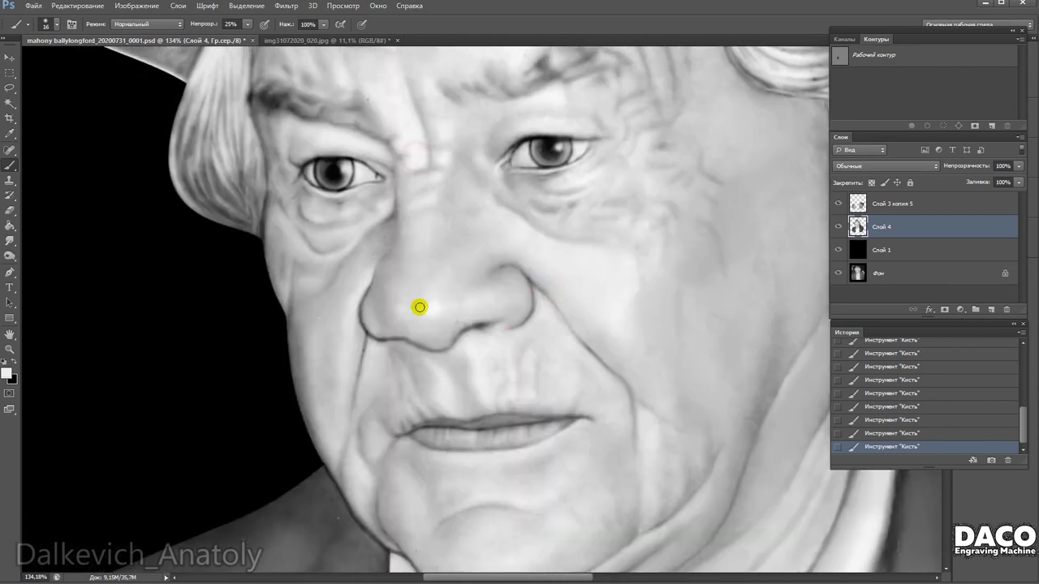
drag(428, 299, 538, 364)
scroll(482, 336, up, 1)
right_click(484, 348)
click(518, 374)
click(563, 343)
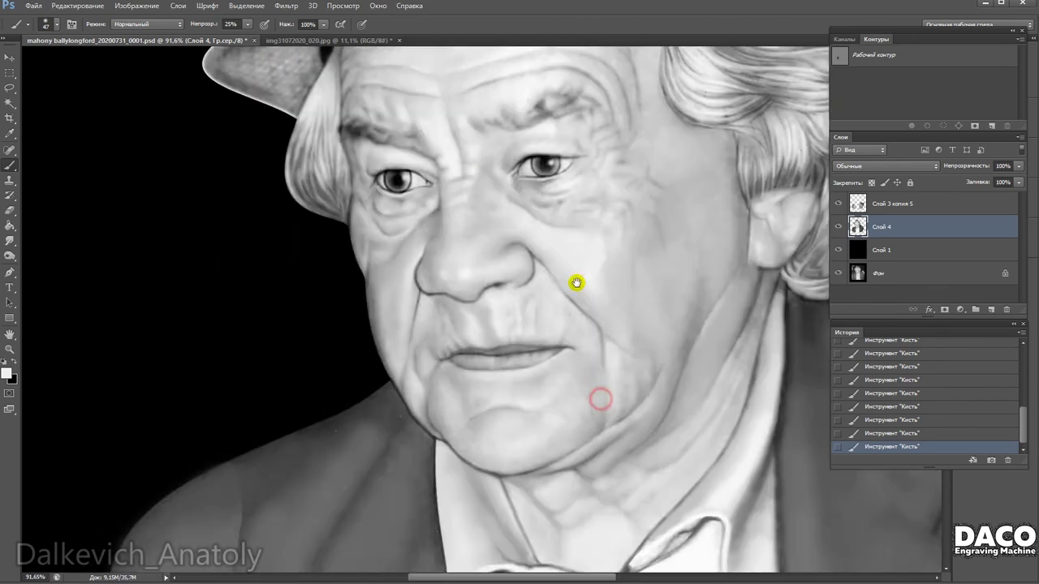
Work over the nose and mouth with a 32 px brush, then move down toward the shirt.
mouse_move(572, 284)
mouse_down()
mouse_move(466, 291)
mouse_move(508, 354)
mouse_up()
drag(491, 389, 528, 316)
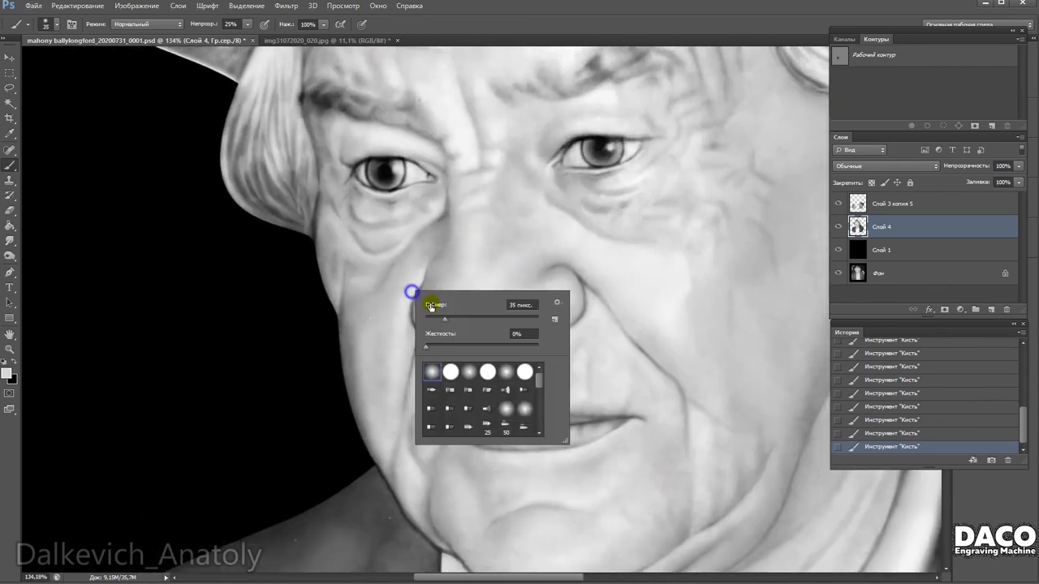
drag(385, 447, 414, 353)
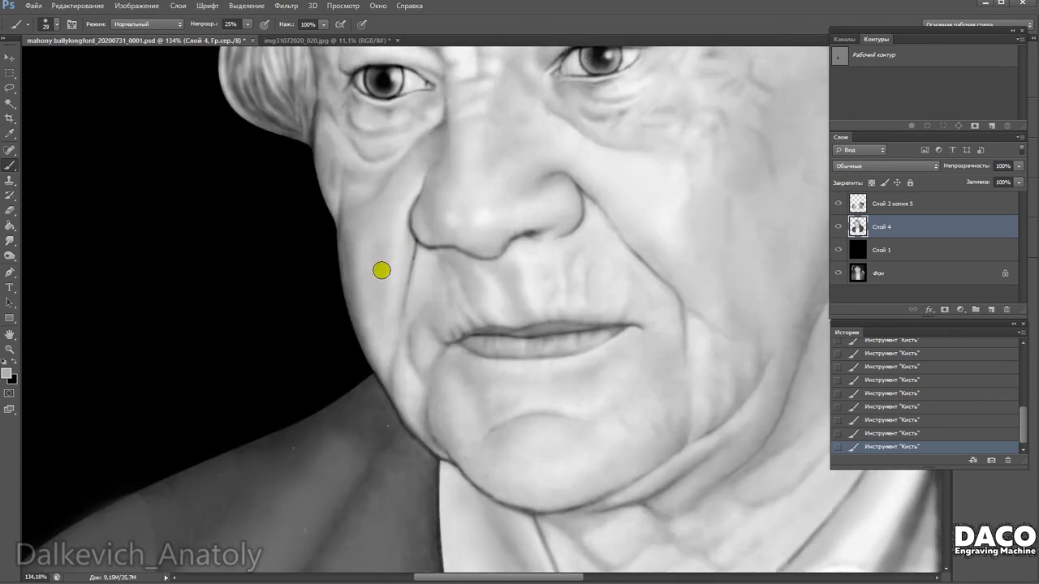
right_click(357, 251)
drag(398, 267, 403, 267)
key(Return)
drag(408, 306, 426, 343)
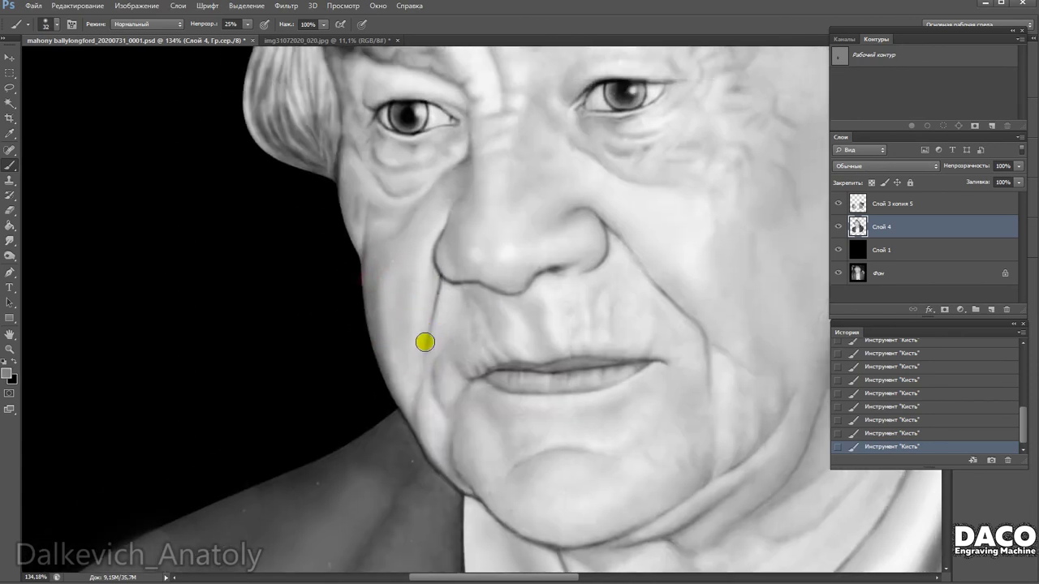
scroll(425, 343, down, 2)
scroll(500, 357, down, 2)
scroll(549, 306, down, 2)
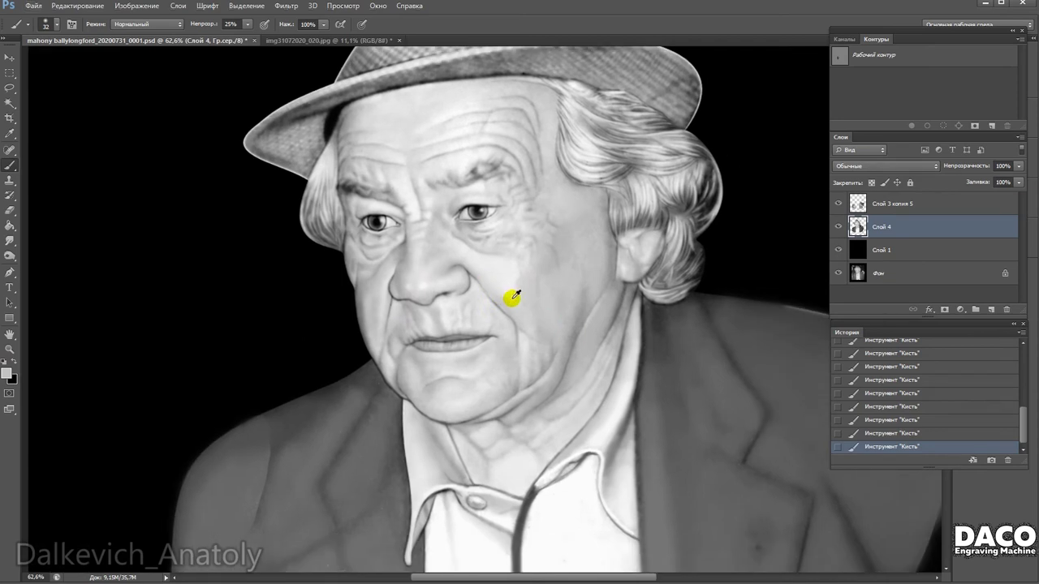
scroll(519, 297, down, 3)
scroll(493, 343, down, 2)
scroll(487, 336, down, 2)
right_click(510, 303)
Sample a dark tone from the collar with a 13 px brush.
click(513, 399)
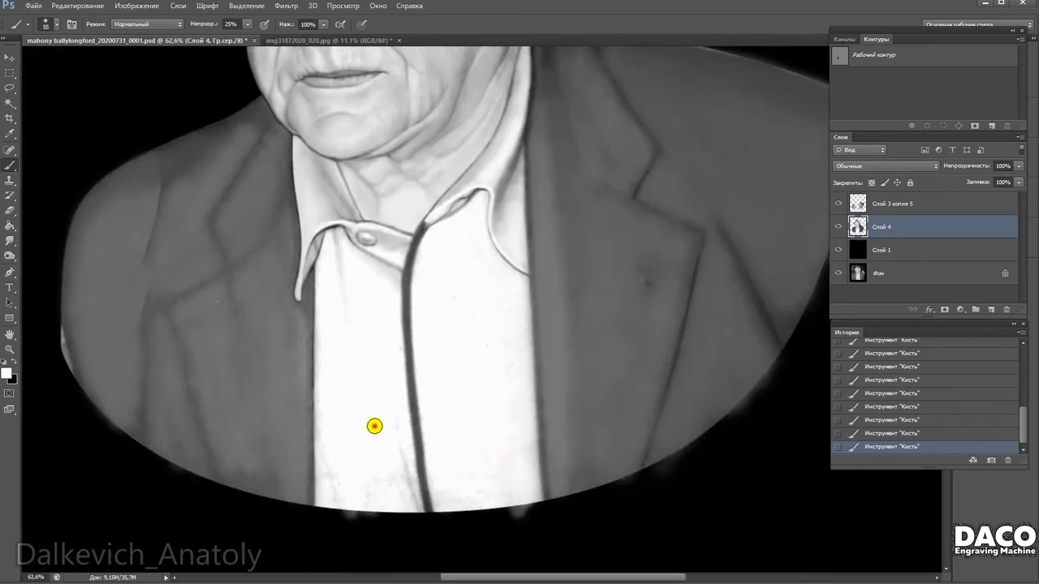
right_click(423, 474)
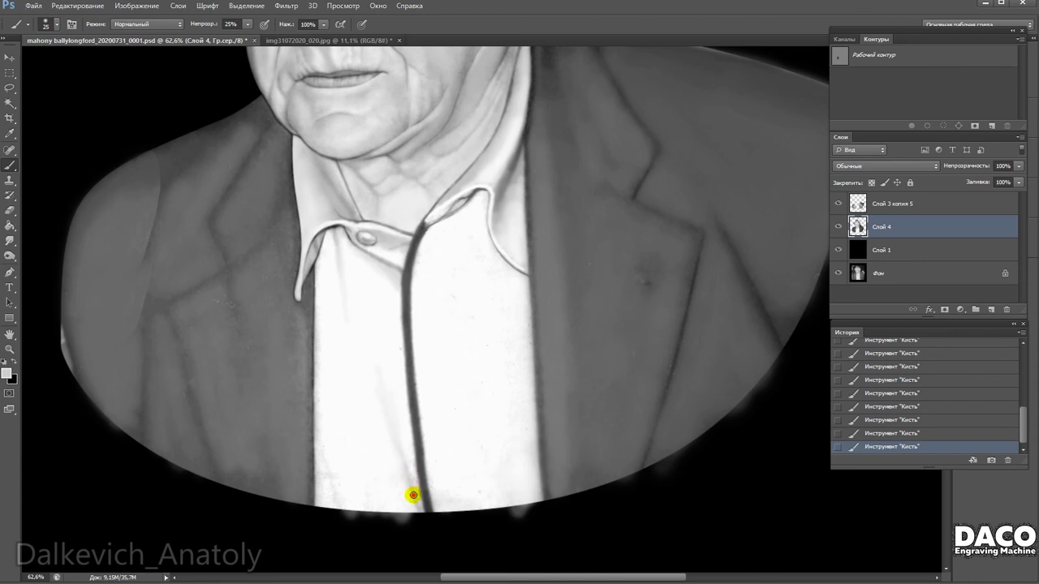
right_click(337, 483)
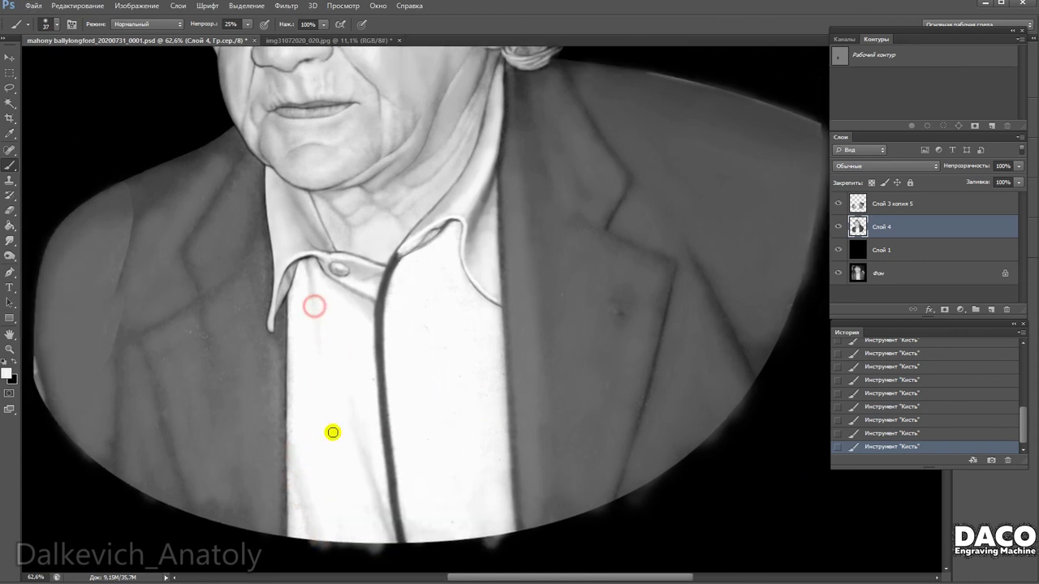
drag(381, 423, 367, 366)
scroll(365, 362, up, 1)
drag(452, 350, 559, 241)
right_click(270, 262)
alt+click(401, 212)
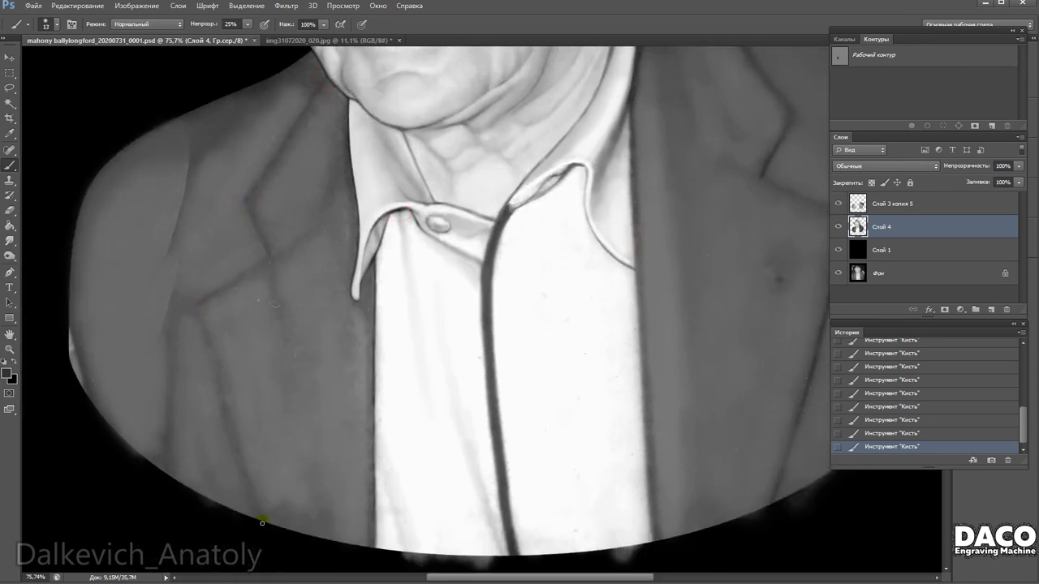
Sample a grey jacket tone and set a 69 px brush at 43% opacity.
scroll(354, 365, right, 5)
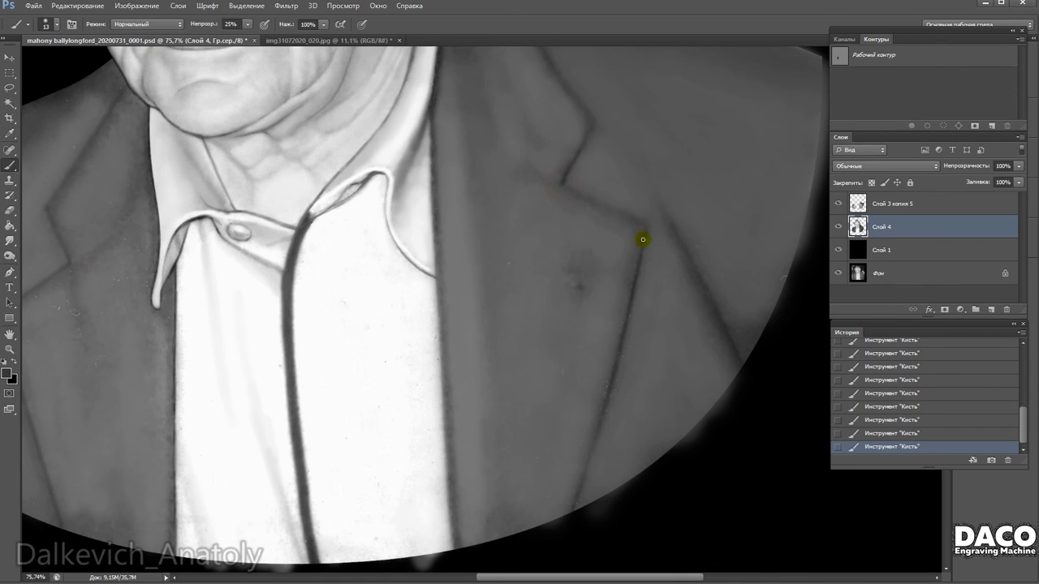
scroll(643, 239, right, 2)
scroll(628, 305, up, 1)
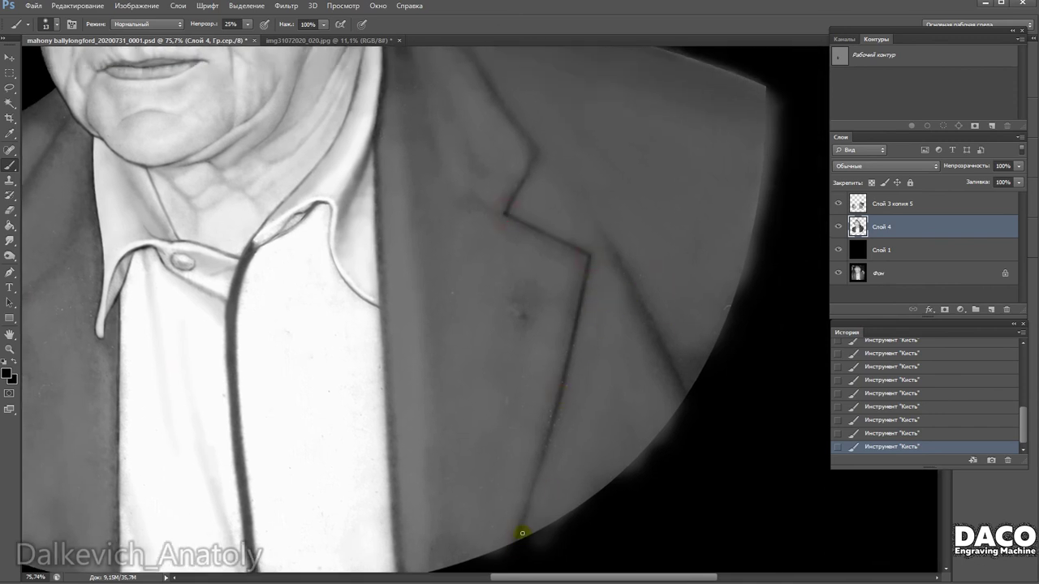
scroll(529, 272, up, 4)
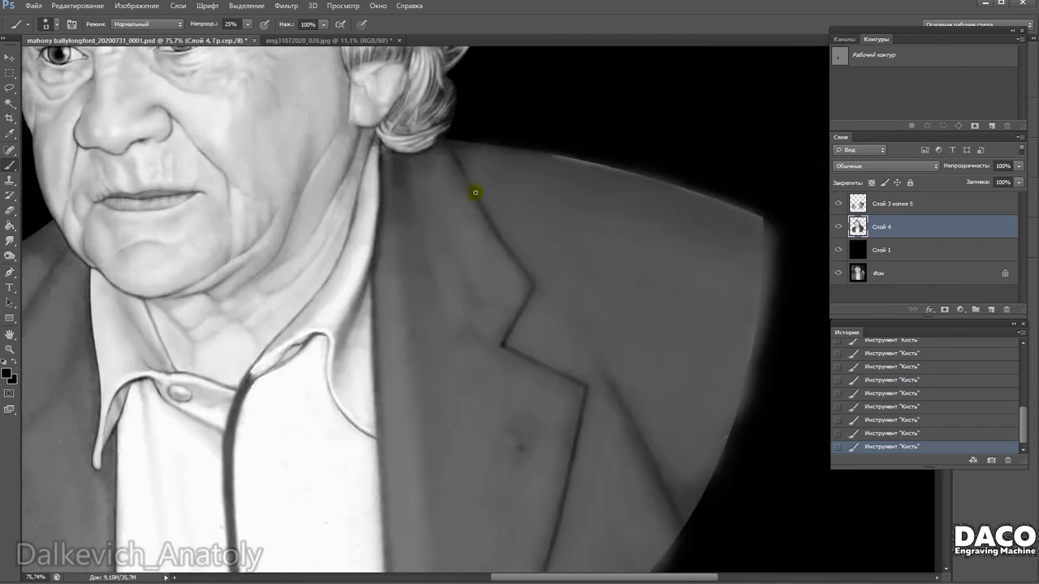
scroll(579, 353, left, 5)
scroll(527, 333, down, 3)
scroll(473, 311, left, 4)
scroll(406, 313, down, 1)
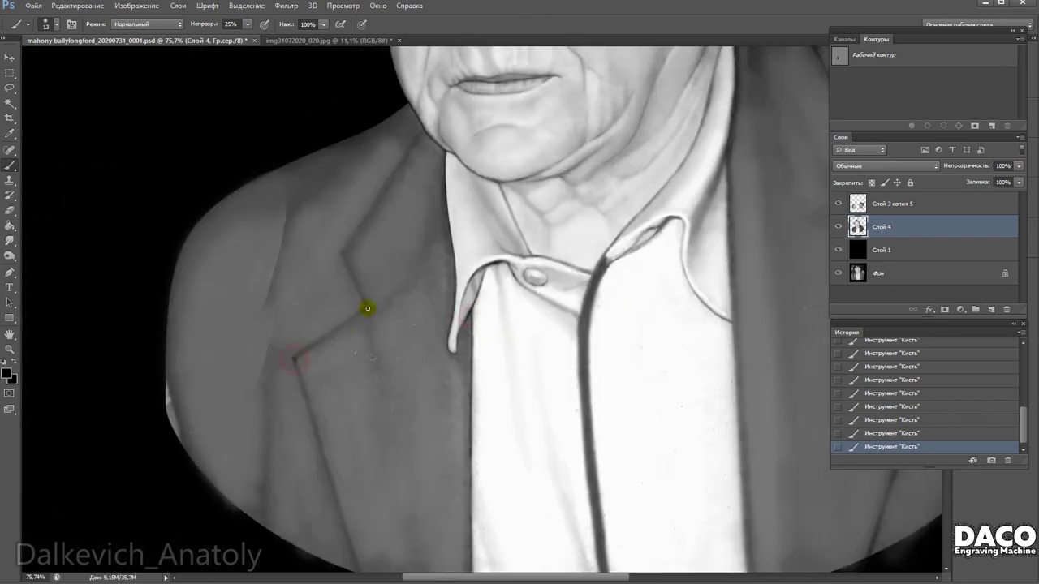
scroll(421, 335, down, 3)
scroll(336, 464, up, 4)
right_click(309, 336)
alt+click(299, 248)
right_click(315, 243)
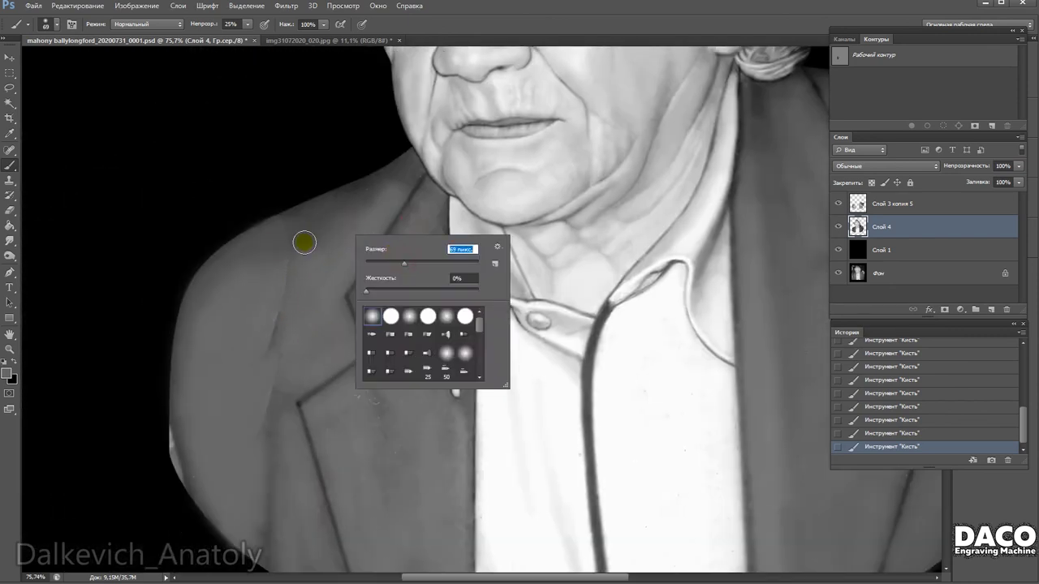
key(4)
key(3)
Compare by toggling Слой 3 копия 5, then merge Слой 4 down into it.
mouse_move(280, 434)
mouse_down()
mouse_move(265, 395)
mouse_move(280, 398)
mouse_up()
scroll(266, 395, down, 2)
scroll(244, 251, up, 2)
right_click(268, 373)
key(Return)
click(839, 205)
right_click(895, 207)
click(909, 355)
Brush over the jacket with sizes from 62 down to about 43 px.
right_click(273, 308)
drag(284, 460, 296, 464)
key(Return)
scroll(262, 503, down, 3)
right_click(250, 349)
drag(279, 340, 274, 341)
key(Return)
scroll(274, 350, up, 3)
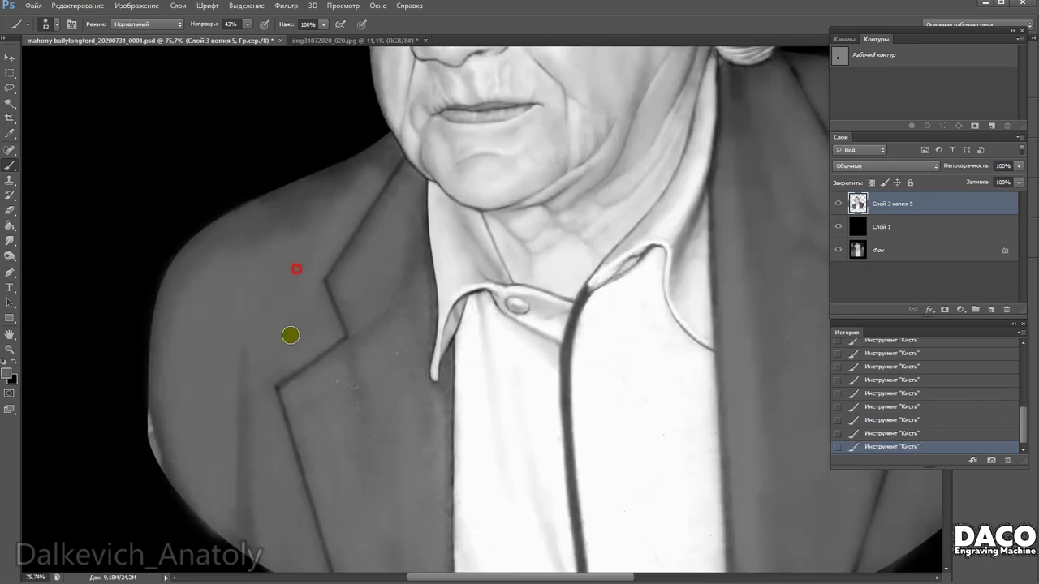
right_click(248, 400)
drag(357, 373, 325, 373)
key(Return)
scroll(327, 308, down, 2)
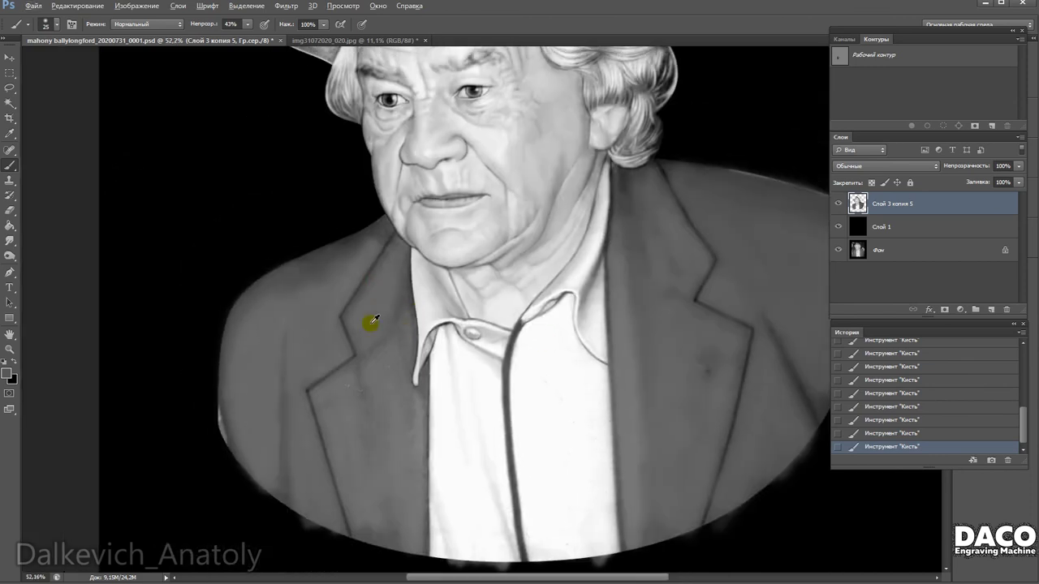
scroll(371, 322, up, 2)
mouse_move(255, 362)
mouse_down()
mouse_move(287, 264)
mouse_move(332, 310)
mouse_move(173, 311)
mouse_move(186, 394)
mouse_move(314, 281)
mouse_up()
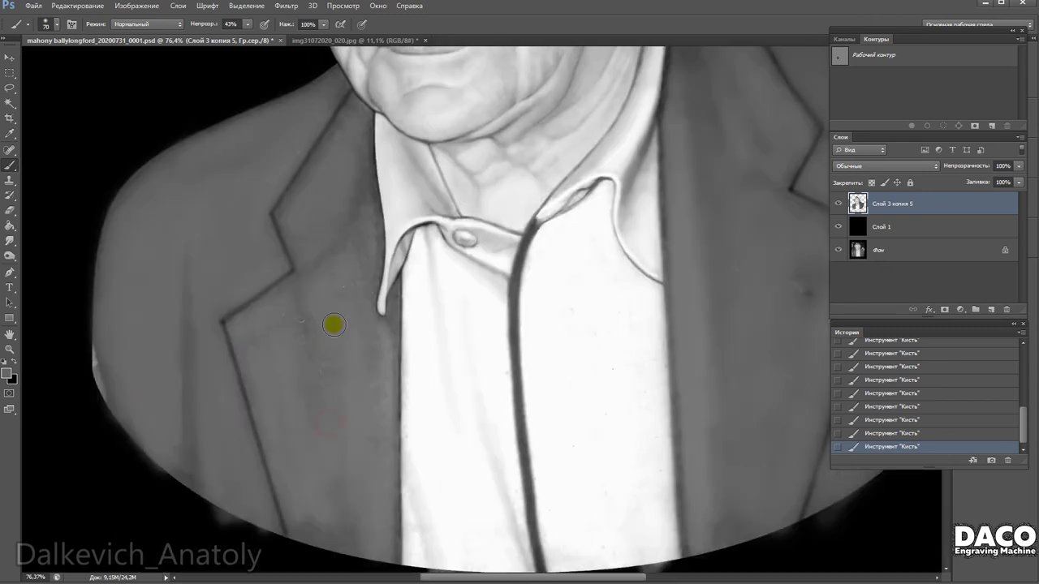
Switch to the Dodge tool, undo a trial stroke, and set a 55 px dodge brush.
right_click(369, 272)
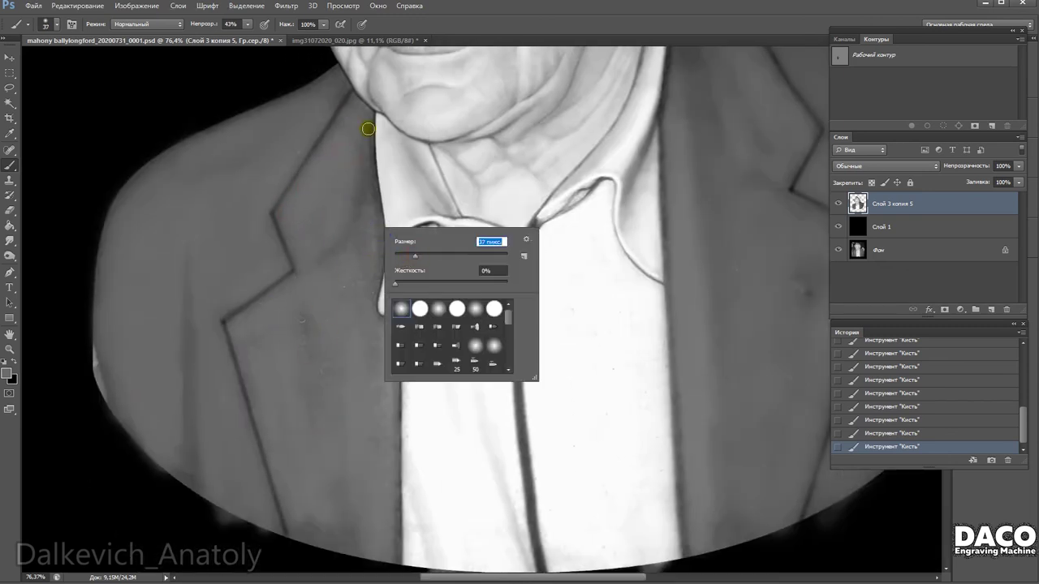
right_click(344, 357)
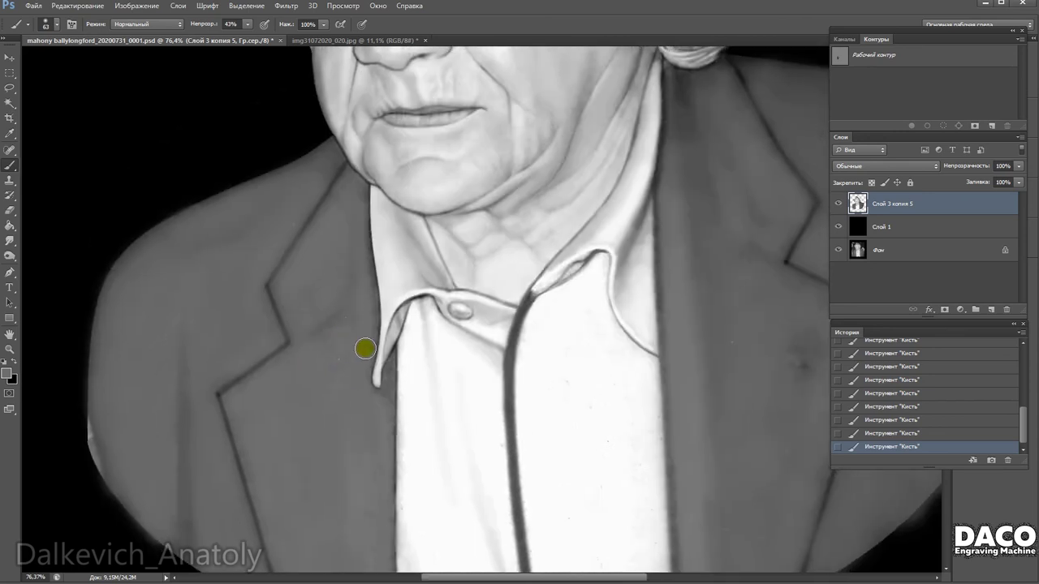
right_click(526, 320)
mouse_move(347, 315)
mouse_down()
mouse_move(316, 272)
mouse_move(340, 325)
mouse_up()
click(11, 255)
key(ctrl+z)
right_click(347, 357)
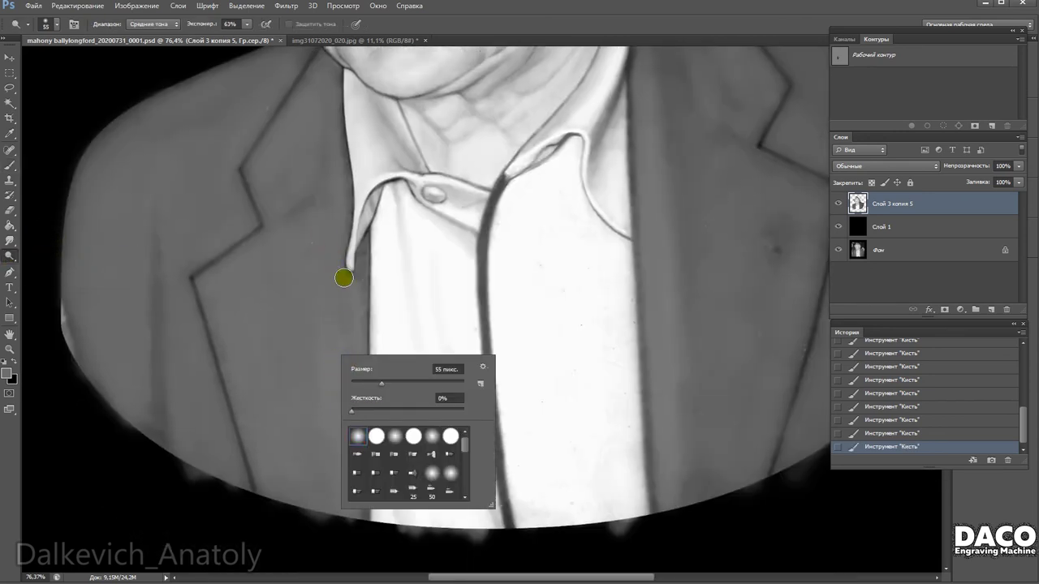
Lighten the shirt collar edge near the lapel with a 37 px dodge brush.
right_click(350, 335)
drag(406, 362, 398, 362)
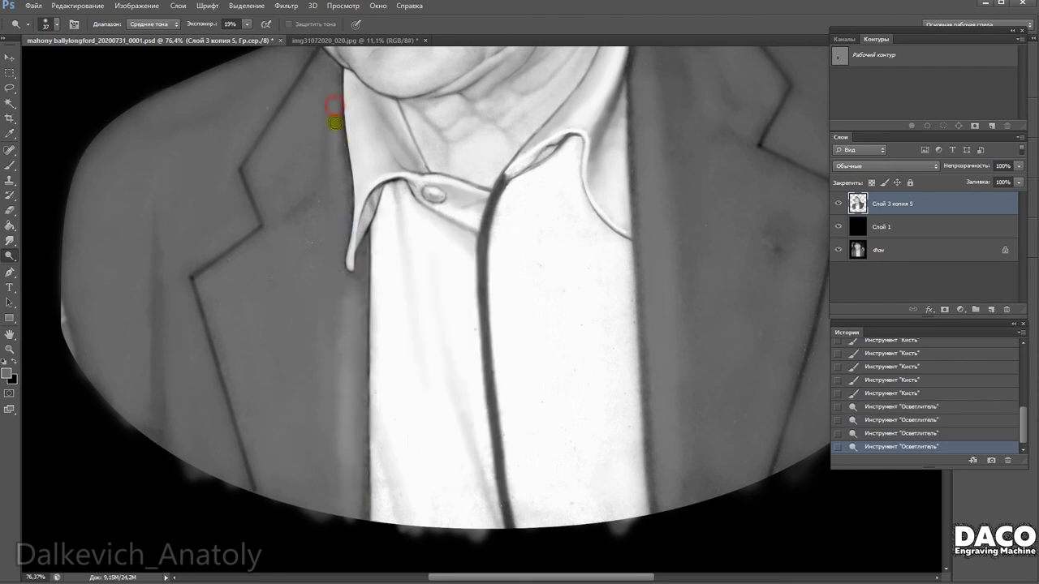
drag(331, 121, 344, 266)
mouse_move(411, 293)
mouse_down()
mouse_move(371, 446)
mouse_move(406, 388)
mouse_move(455, 421)
mouse_up()
right_click(429, 408)
mouse_move(366, 382)
mouse_down()
mouse_move(425, 440)
mouse_move(389, 473)
mouse_move(273, 274)
mouse_up()
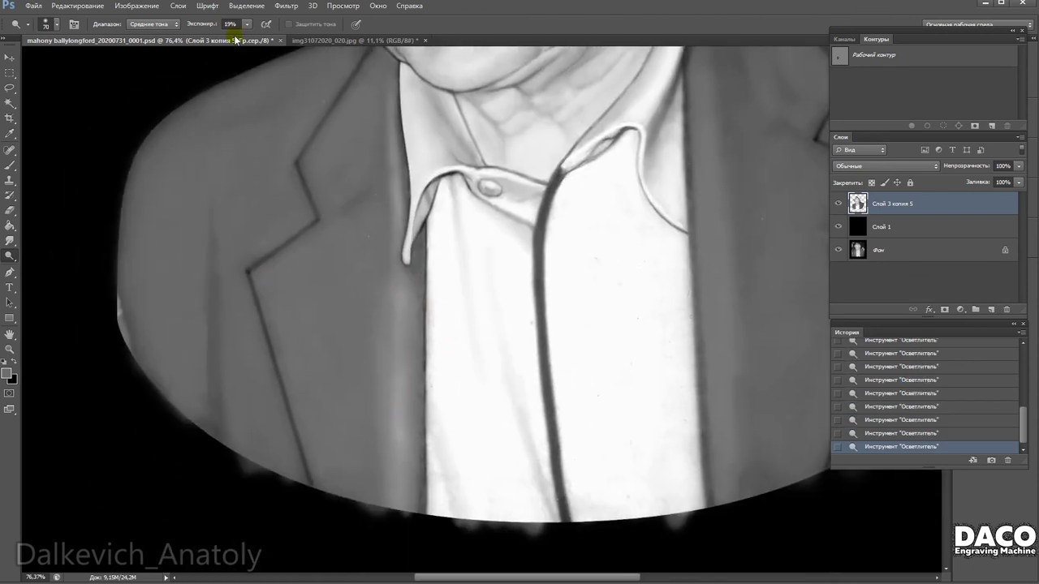
right_click(365, 320)
Dodge the jacket lapels and hem with large brushes up to 168 px, ending at 121 px.
drag(365, 330, 375, 330)
drag(361, 393, 358, 471)
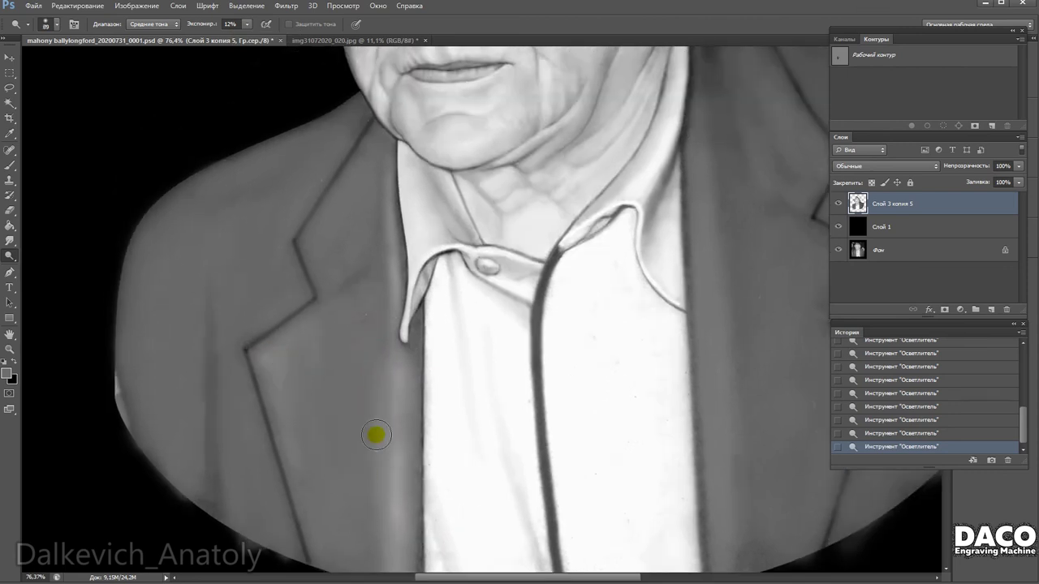
drag(347, 213, 349, 317)
drag(275, 372, 377, 274)
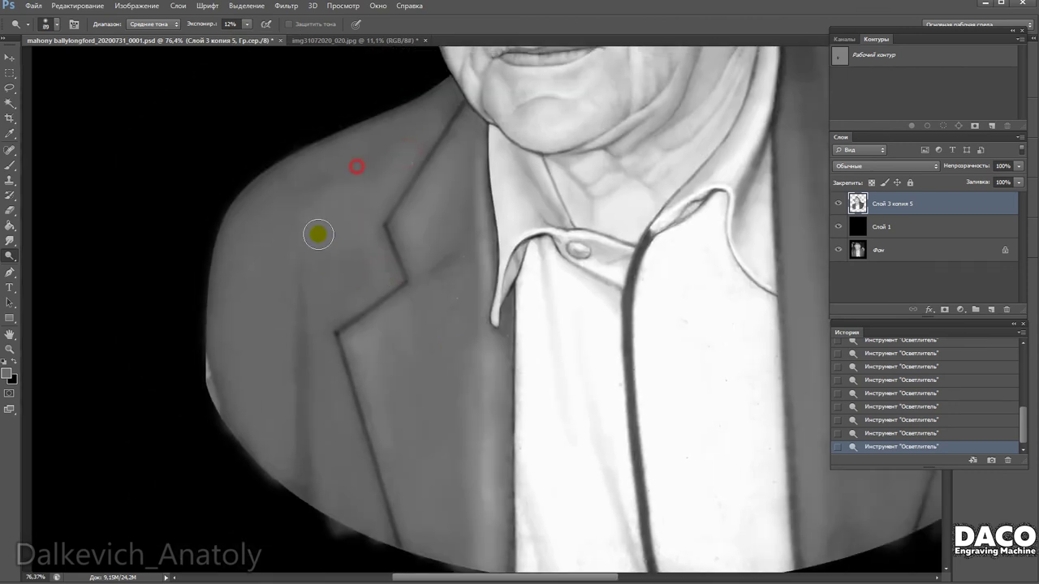
mouse_move(365, 410)
mouse_down()
mouse_move(424, 366)
mouse_move(355, 317)
mouse_move(346, 345)
mouse_up()
drag(404, 276, 338, 227)
right_click(418, 276)
drag(455, 301, 487, 301)
key(Return)
mouse_move(410, 458)
mouse_down()
mouse_move(587, 336)
mouse_move(495, 213)
mouse_move(574, 431)
mouse_up()
mouse_move(587, 330)
mouse_down()
mouse_move(624, 357)
mouse_move(649, 293)
mouse_up()
mouse_move(636, 389)
mouse_down()
mouse_move(629, 335)
mouse_move(677, 327)
mouse_move(614, 348)
mouse_up()
right_click(672, 359)
Enlarge the dodge brush to 182 px and frame the whole portrait in view.
drag(730, 429, 740, 429)
click(602, 385)
scroll(601, 384, up, 3)
drag(626, 324, 650, 303)
right_click(650, 303)
drag(763, 281, 787, 281)
click(677, 268)
drag(677, 267, 670, 408)
scroll(640, 303, down, 3)
scroll(570, 419, up, 1)
drag(570, 420, 557, 345)
scroll(558, 346, down, 2)
Magic Wand the black heart in the other image and paste it onto the portrait.
click(357, 40)
click(10, 103)
click(513, 305)
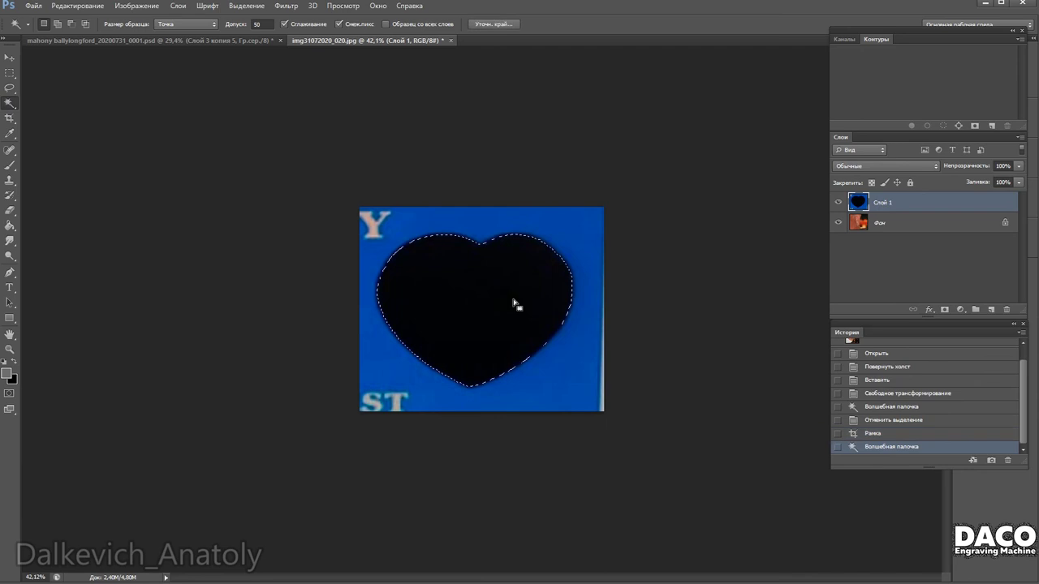
key(ctrl+c)
click(150, 40)
key(ctrl+v)
Free Transform the pasted heart larger, about 287%, to cover the whole portrait.
key(ctrl+t)
drag(429, 263, 306, 167)
drag(483, 167, 483, 139)
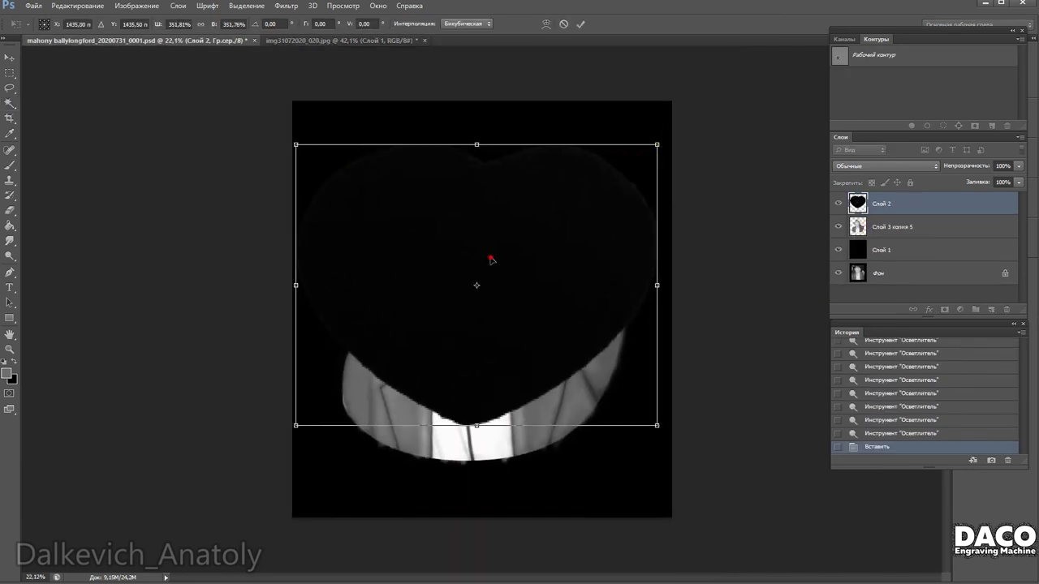
key(Return)
Move the heart layer below the portrait, fill it grey and shift it up.
drag(860, 204, 876, 235)
click(514, 260)
key(alt+BackSpace)
key(ctrl+d)
key(v)
drag(589, 273, 573, 234)
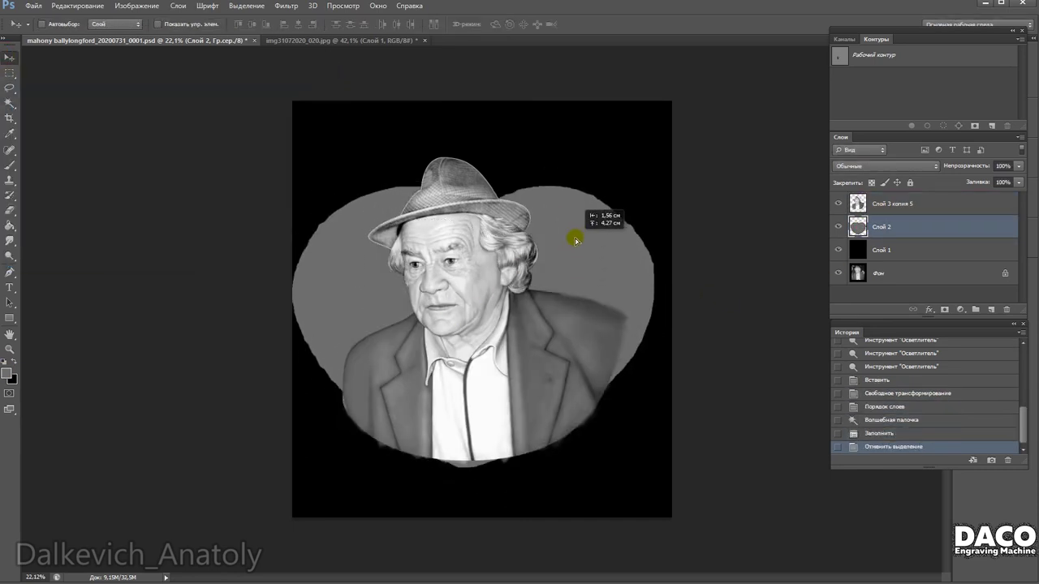
Resize the canvas to 60 × 65 cm with Image > Canvas Size.
click(132, 7)
click(147, 100)
click(526, 197)
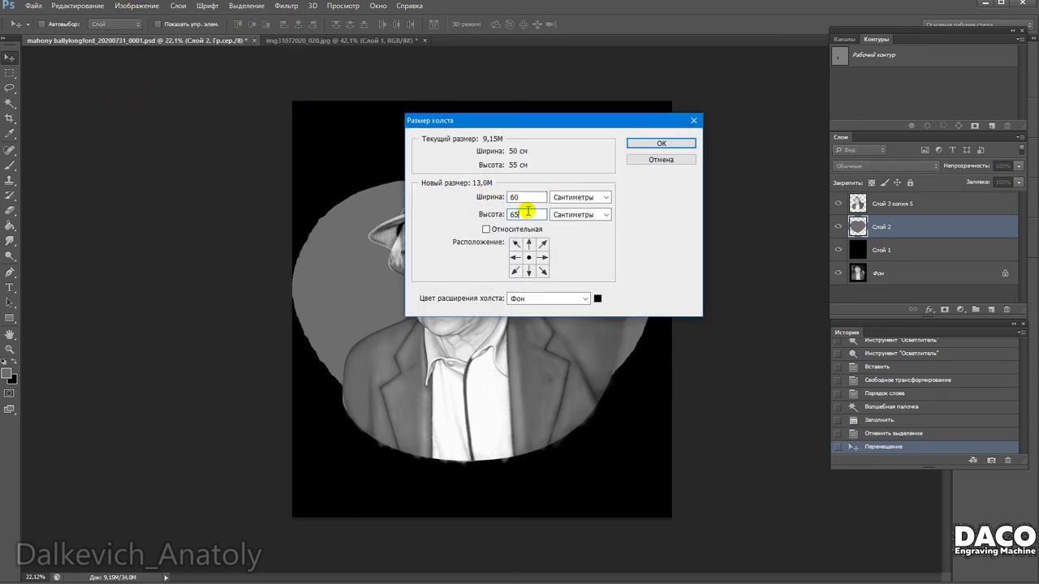
key(Return)
Enlarge and reposition the grey heart behind the portrait, then Magic Wand select it.
key(ctrl+t)
drag(297, 178, 261, 151)
mouse_move(570, 258)
mouse_down()
mouse_move(573, 233)
mouse_move(559, 247)
mouse_up()
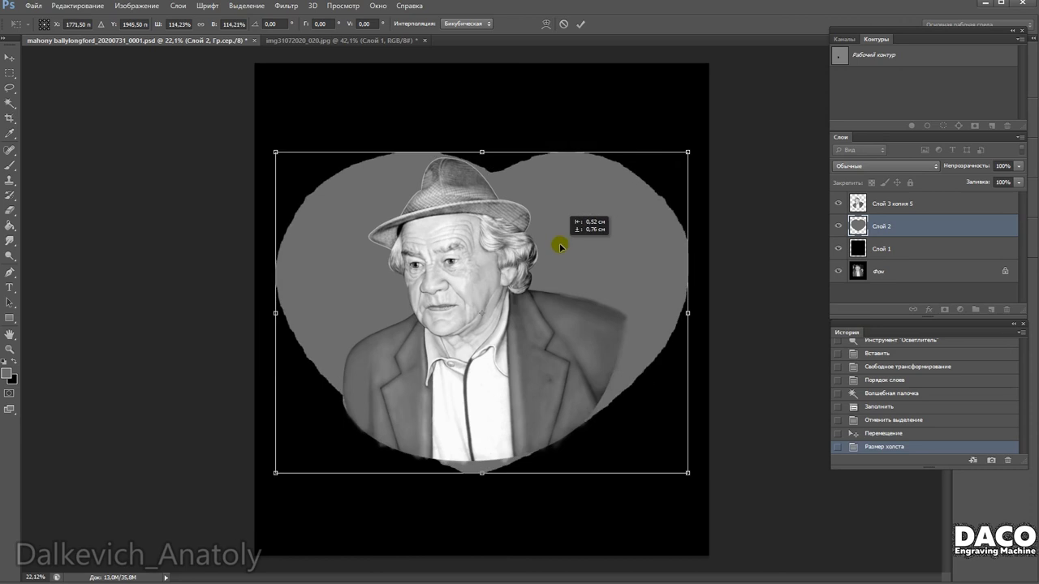
drag(560, 243, 558, 232)
key(Return)
key(w)
click(558, 272)
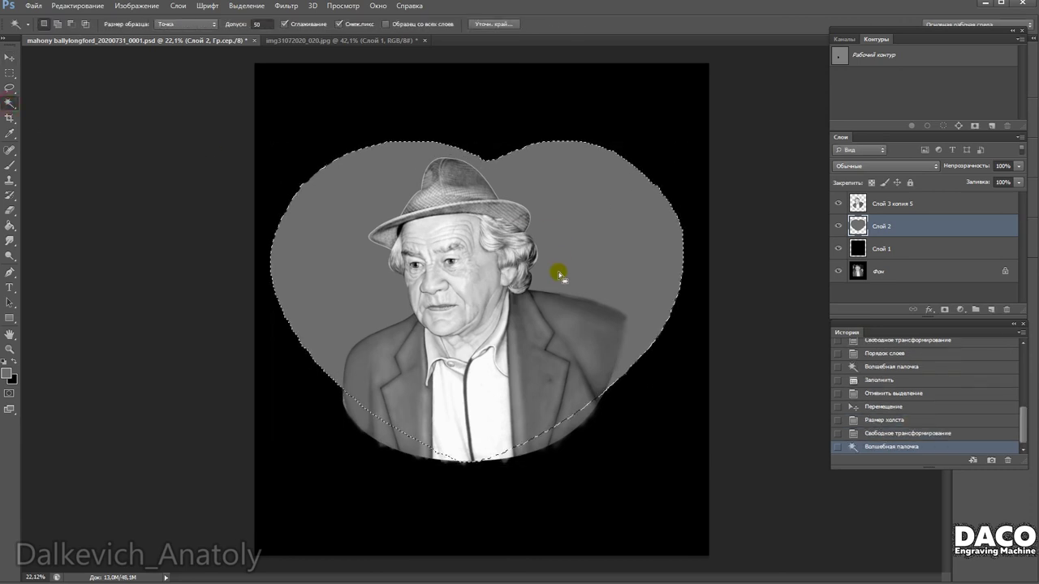
Cut the portrait inside the heart selection and paste it into a new layer.
click(900, 204)
click(838, 226)
key(ctrl+x)
click(838, 203)
key(ctrl+shift+alt+v)
scroll(574, 385, up, 2)
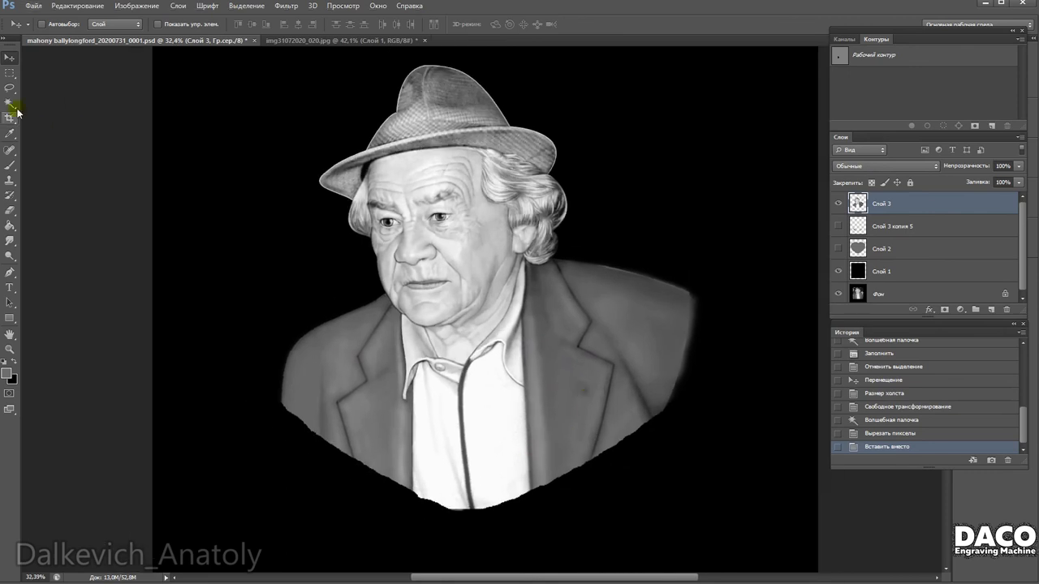
Draw a curved Pen outline down the portrait's left side, below the chest and over the hat.
click(15, 276)
drag(238, 166, 225, 241)
drag(470, 509, 507, 511)
drag(224, 235, 186, 411)
scroll(211, 426, down, 2)
scroll(248, 436, down, 2)
scroll(526, 82, down, 1)
mouse_move(526, 73)
mouse_down()
mouse_move(608, 56)
mouse_move(721, 169)
mouse_move(788, 412)
mouse_up()
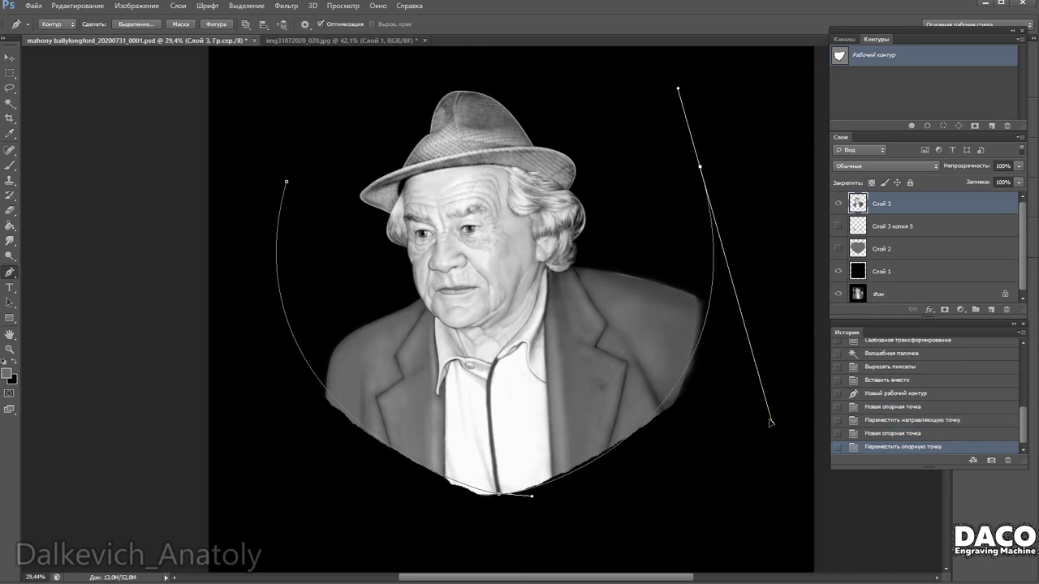
drag(721, 169, 722, 168)
Reshape the outline's bottom and right curves and close the Pen path.
scroll(503, 430, up, 3)
scroll(558, 447, down, 3)
scroll(488, 420, up, 4)
scroll(487, 421, up, 2)
drag(430, 414, 522, 413)
drag(336, 413, 334, 400)
scroll(530, 409, down, 5)
drag(689, 169, 788, 406)
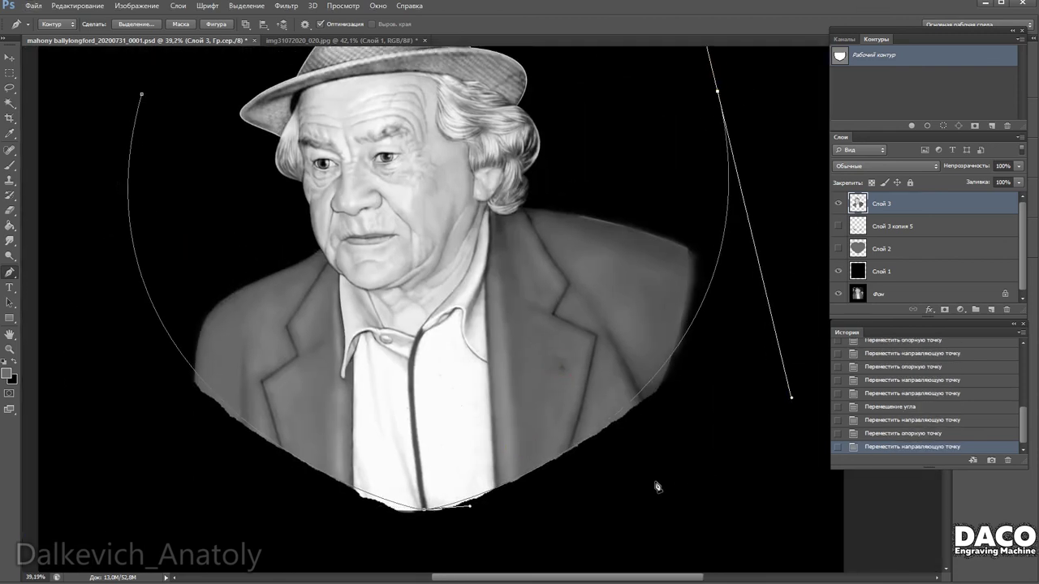
scroll(580, 472, up, 3)
scroll(579, 472, down, 3)
drag(503, 66, 598, 42)
click(273, 223)
Load the path as a selection, cut the portrait and delete the spare copy layer.
click(943, 126)
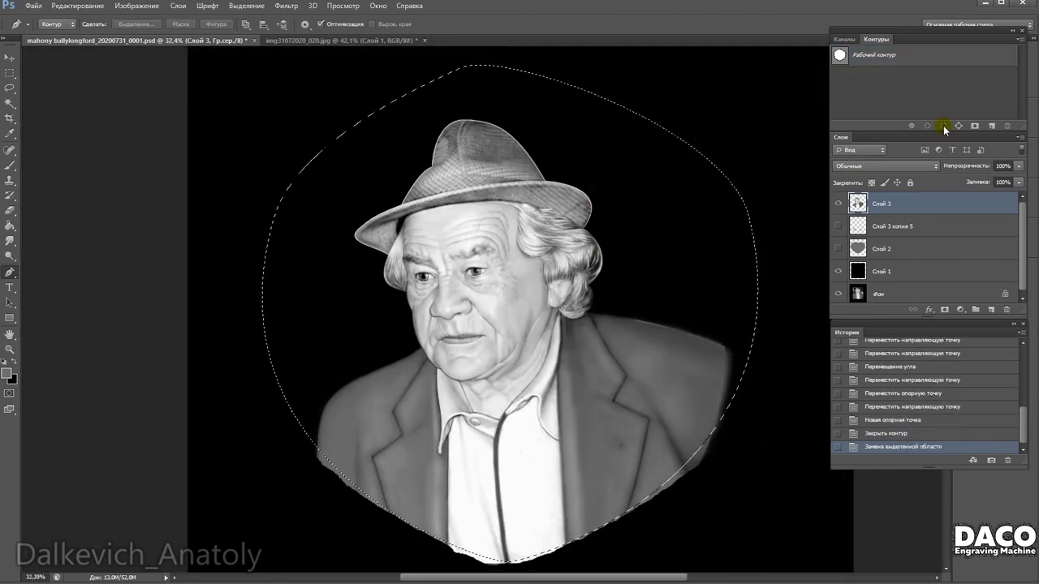
key(ctrl+x)
click(921, 226)
click(1006, 309)
Paste the portrait into the rounded selection on Слой 3 and rotate it slightly.
click(464, 225)
key(ctrl+shift+v)
key(ctrl+t)
drag(717, 87, 746, 97)
key(Return)
scroll(517, 239, up, 3)
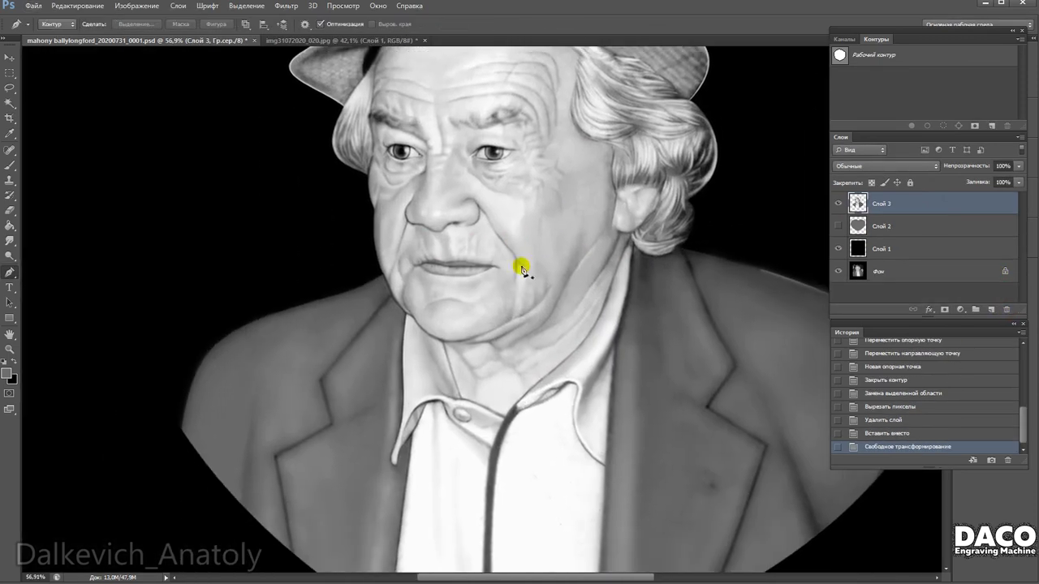
Burn the hat brim, the top of the hat and shading in the right-side hair.
scroll(474, 234, down, 2)
scroll(514, 304, down, 2)
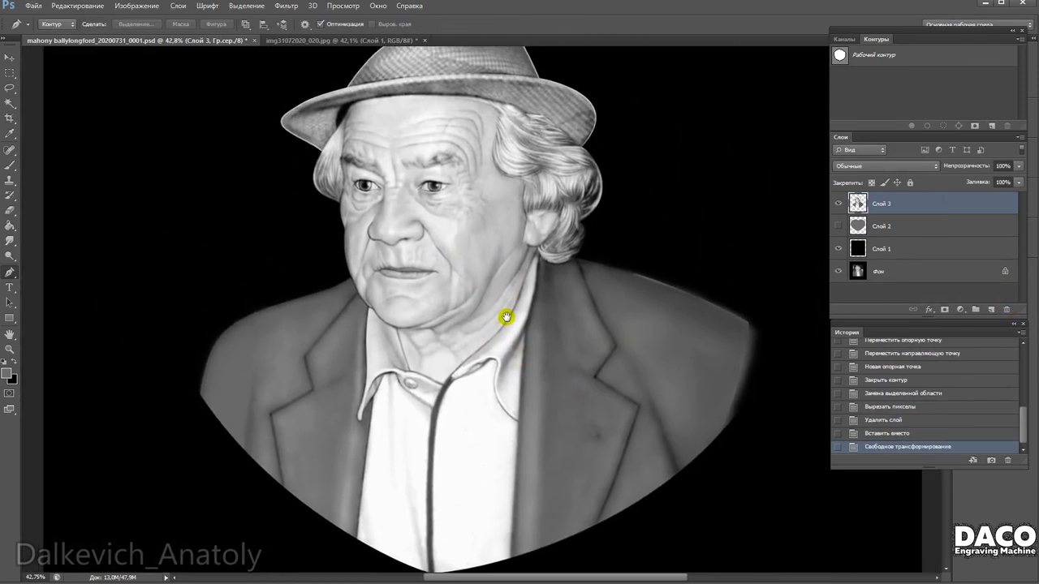
scroll(505, 320, up, 1)
scroll(519, 360, up, 3)
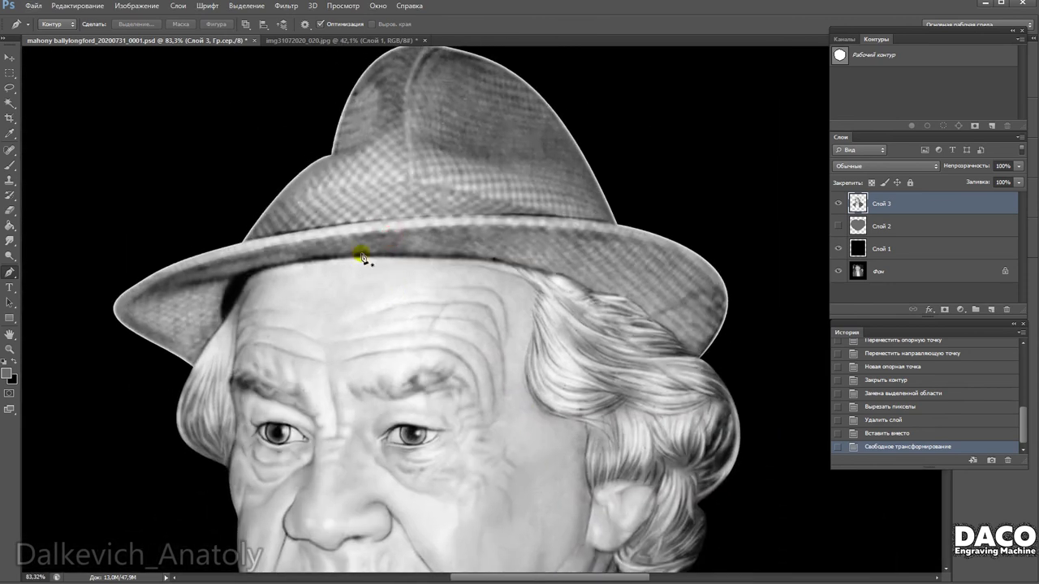
click(10, 256)
mouse_move(306, 200)
mouse_down()
mouse_move(348, 186)
mouse_move(446, 190)
mouse_move(548, 217)
mouse_up()
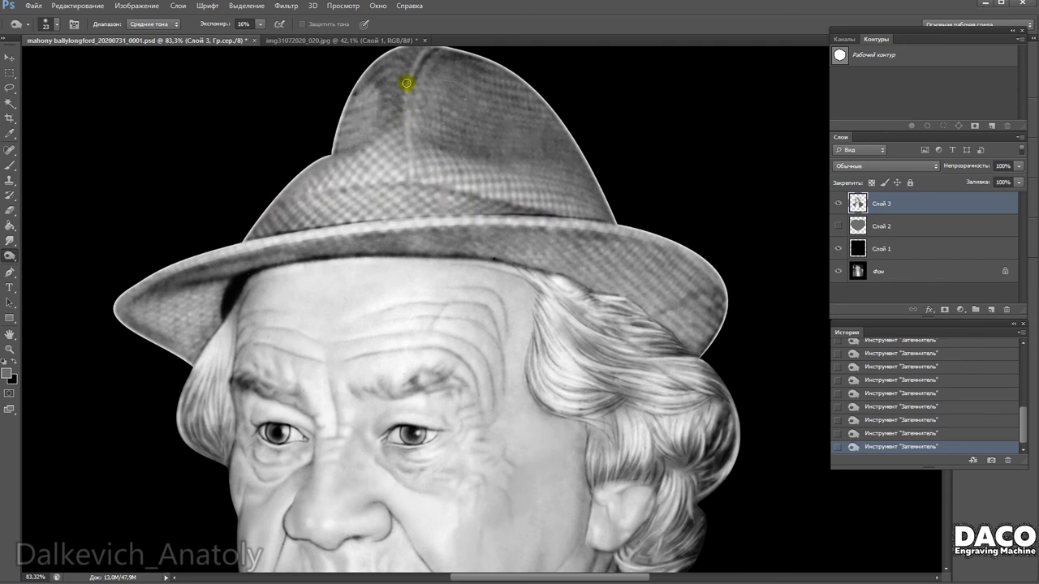
mouse_move(398, 153)
mouse_down()
mouse_move(415, 219)
mouse_move(433, 203)
mouse_up()
right_click(470, 186)
scroll(524, 218, down, 1)
scroll(549, 205, down, 2)
scroll(550, 204, up, 2)
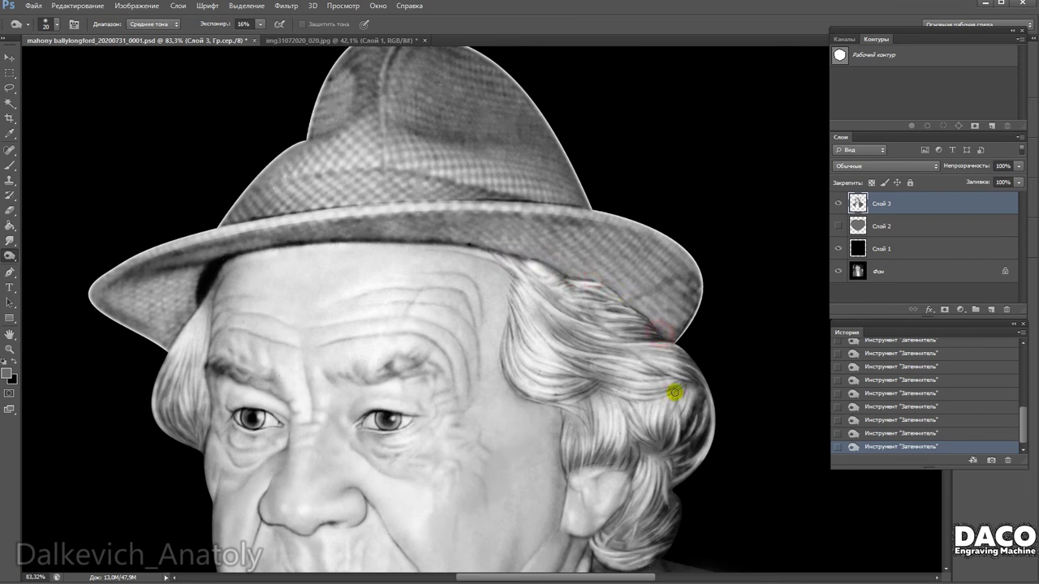
drag(674, 393, 656, 320)
Set up the Dodge tool with size 22, hardness 20% and exposure 40%.
right_click(10, 255)
click(57, 253)
right_click(637, 321)
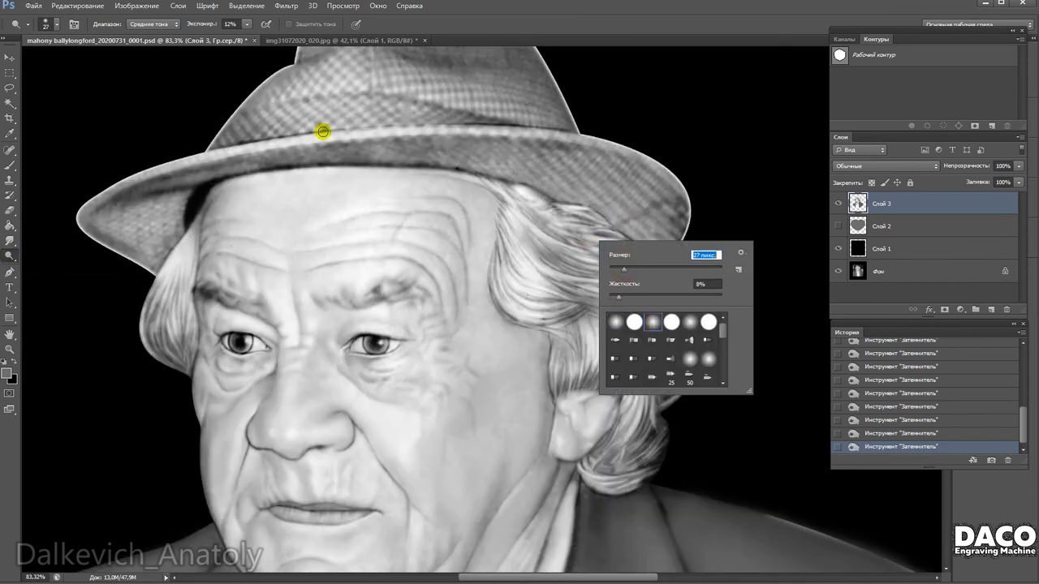
click(322, 132)
key(4)
right_click(649, 265)
drag(671, 317, 685, 317)
click(609, 238)
right_click(634, 275)
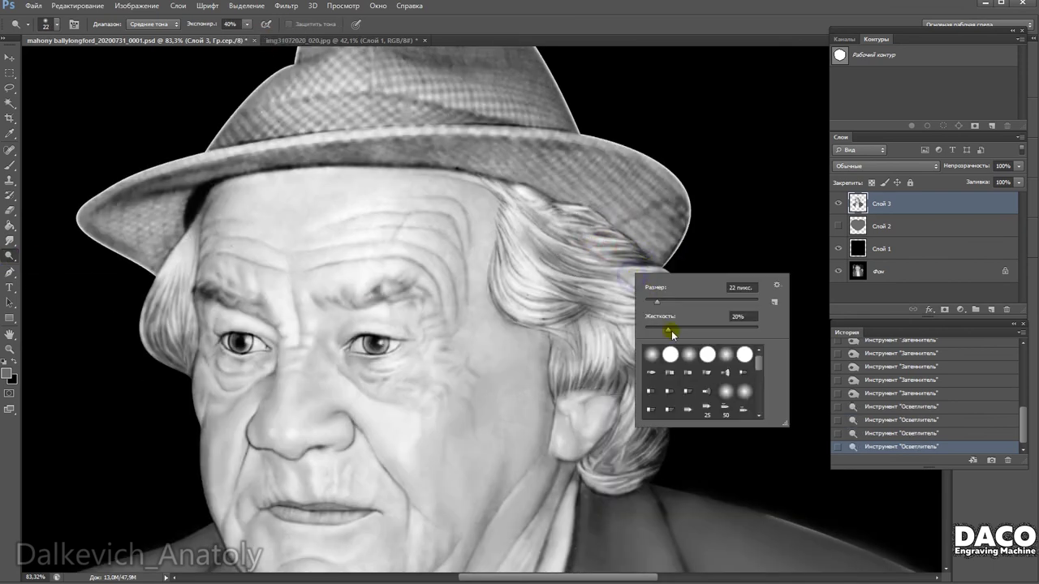
Brighten the hair strands on the right and above the ear.
drag(608, 249, 619, 262)
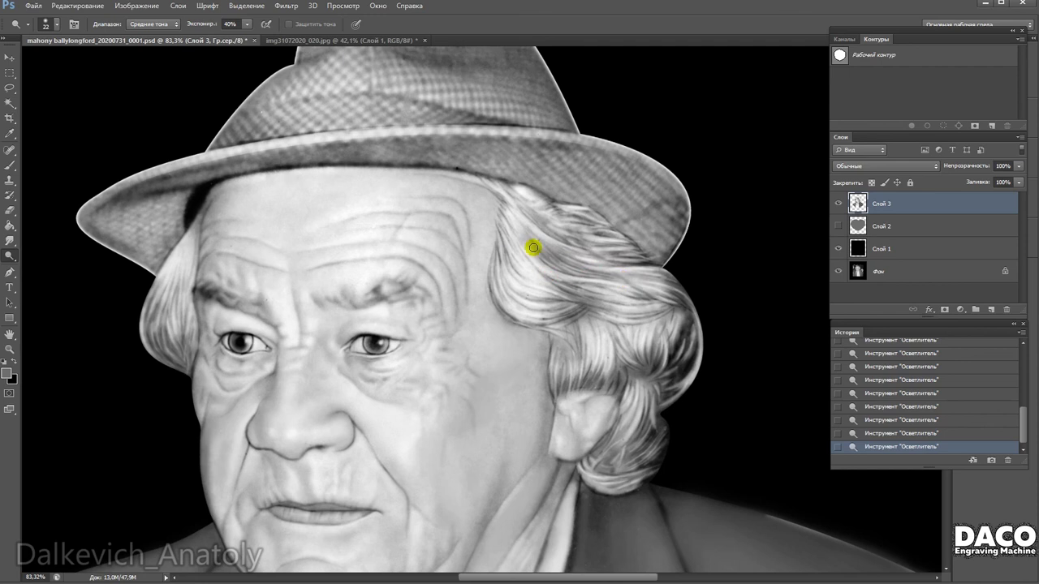
drag(515, 236, 516, 212)
drag(573, 369, 524, 301)
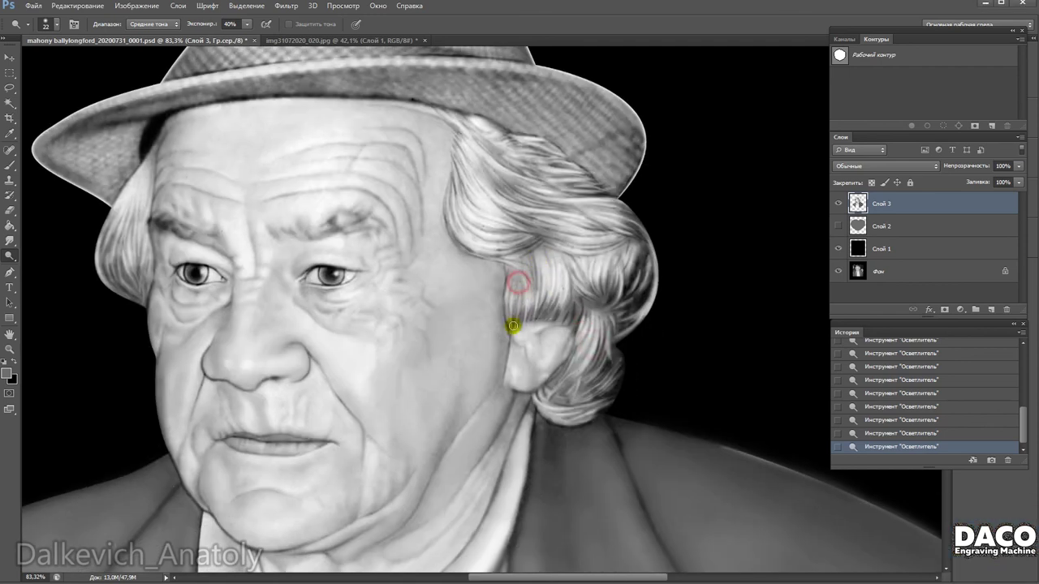
mouse_move(563, 332)
mouse_down()
mouse_move(585, 285)
mouse_move(499, 241)
mouse_move(405, 327)
mouse_up()
With the Burn tool, darken the nose bridge between the eyes and the underside of the nose.
key(shift+o)
click(365, 248)
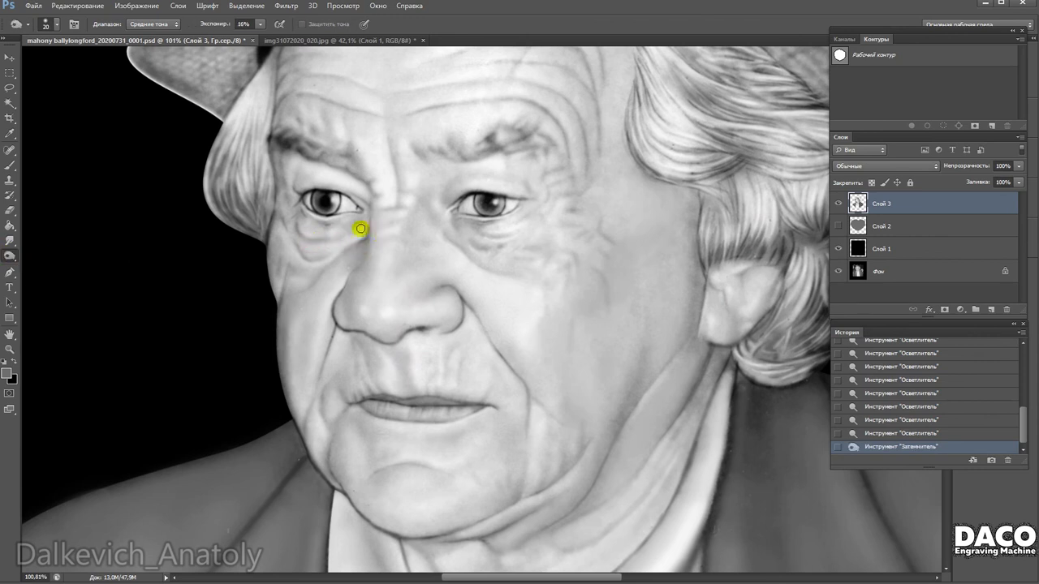
click(370, 232)
click(383, 233)
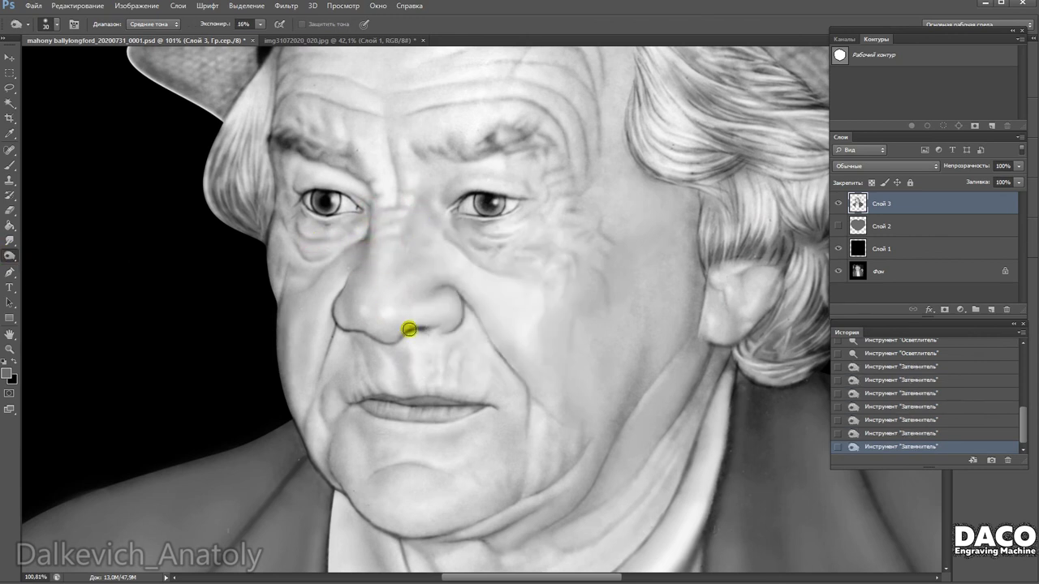
key(bracketright)
scroll(404, 322, up, 2)
scroll(381, 311, down, 3)
click(335, 307)
drag(389, 314, 371, 381)
Burn around the mouth and cheek, resizing the brush to 52 and then down to 17.
drag(452, 336, 476, 309)
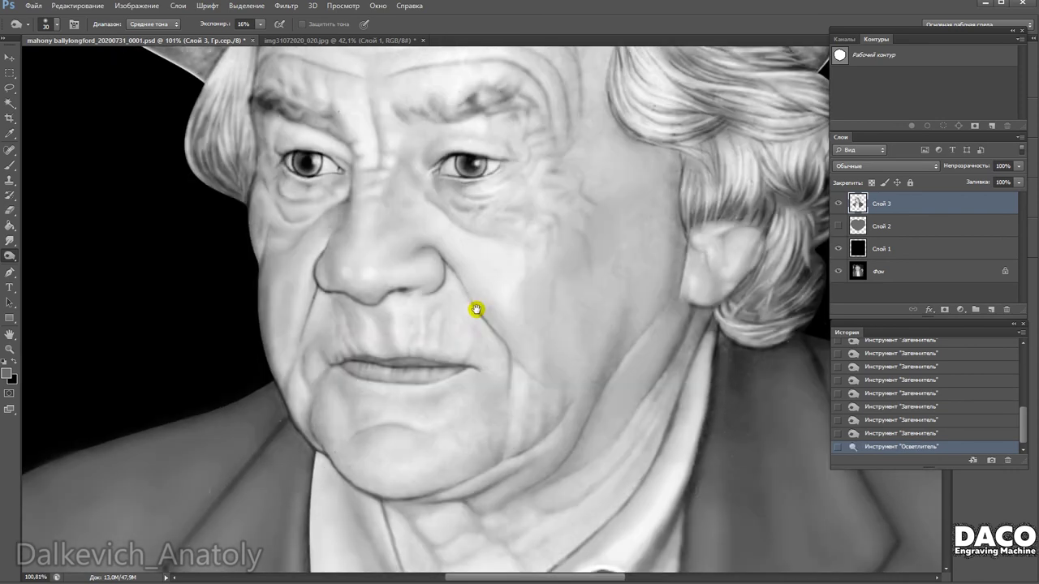
scroll(407, 286, down, 3)
click(435, 307)
scroll(446, 321, right, 2)
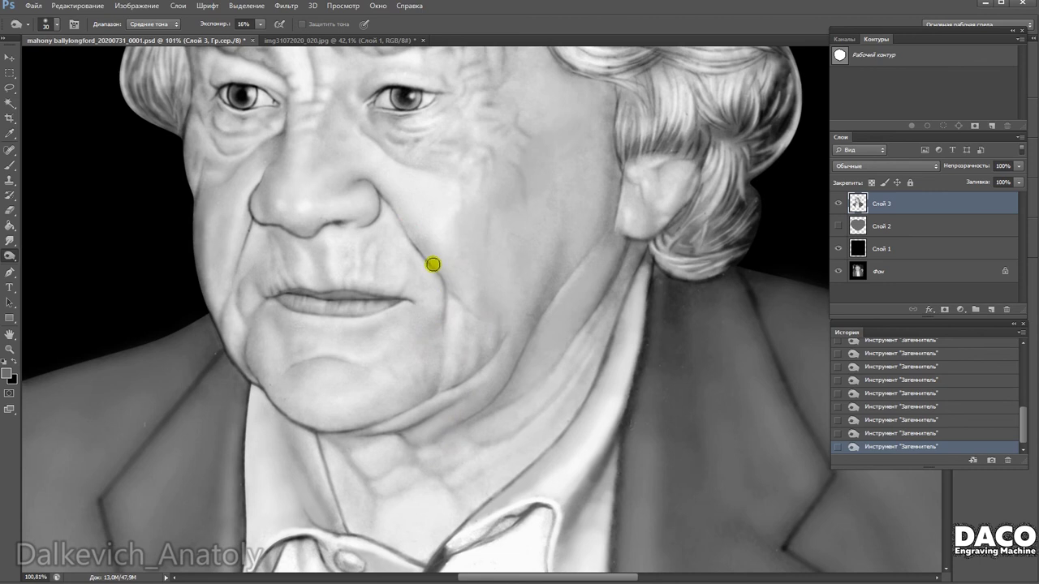
scroll(450, 290, up, 3)
key(bracketright)
key(bracketright)
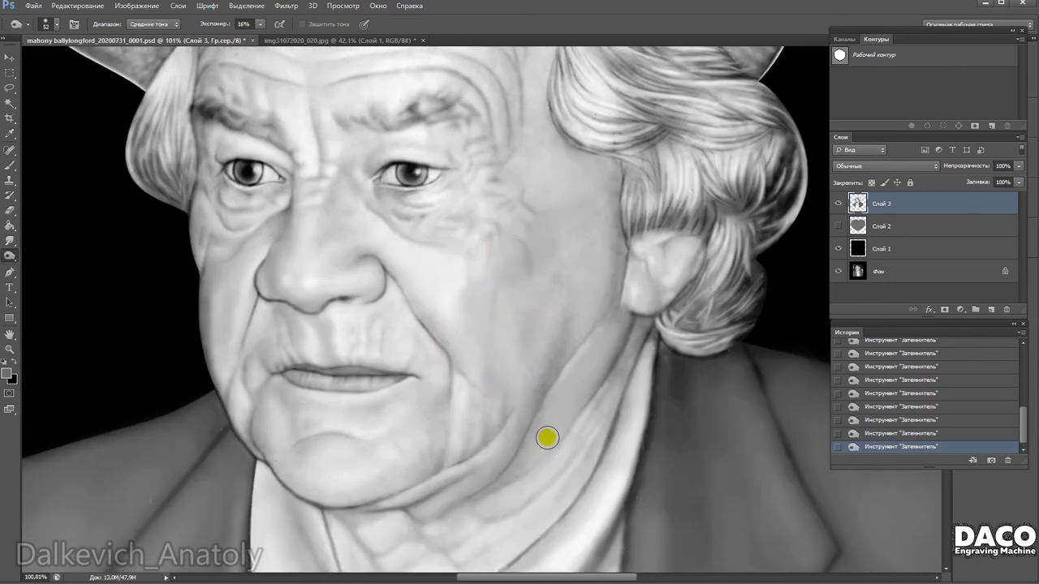
scroll(546, 407, up, 3)
scroll(560, 341, up, 3)
scroll(559, 333, down, 2)
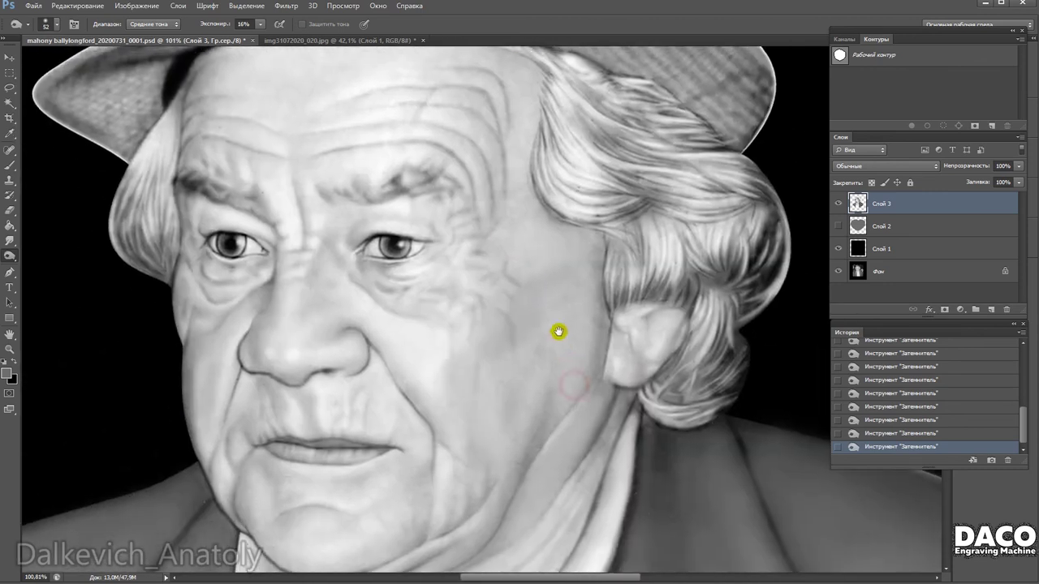
scroll(559, 331, up, 3)
scroll(556, 181, down, 3)
scroll(592, 284, down, 3)
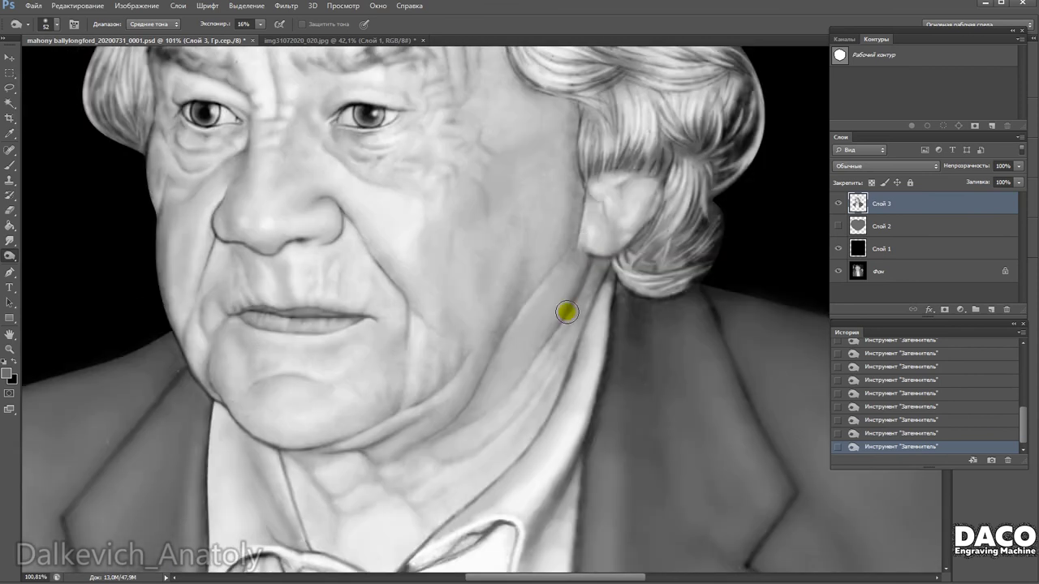
scroll(566, 311, left, 2)
right_click(691, 263)
double_click(712, 316)
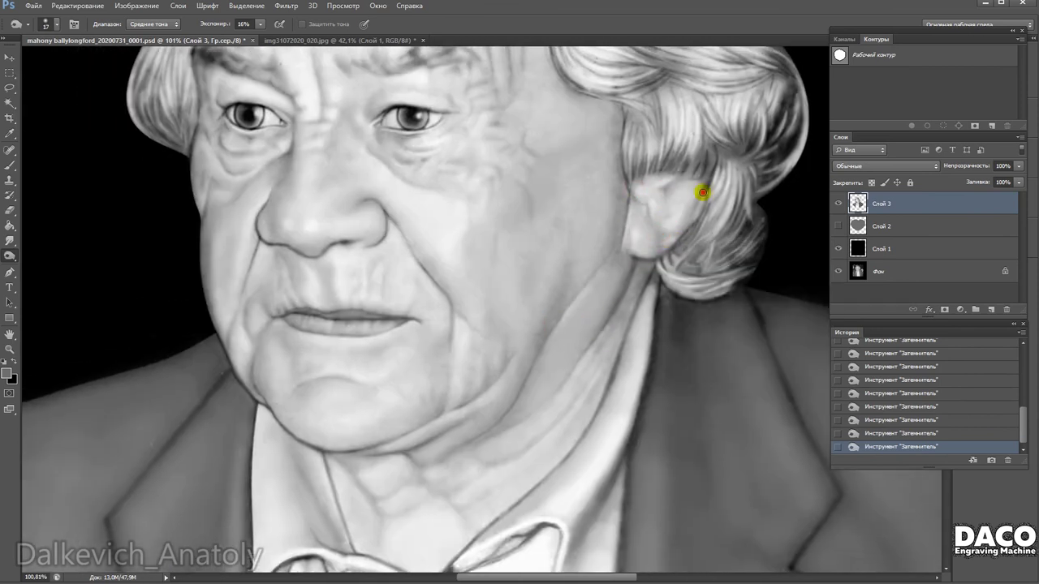
Deepen the face shadows with broad Burn strokes, setting the brush to 30 and then 57.
scroll(526, 413, down, 3)
scroll(432, 329, down, 1)
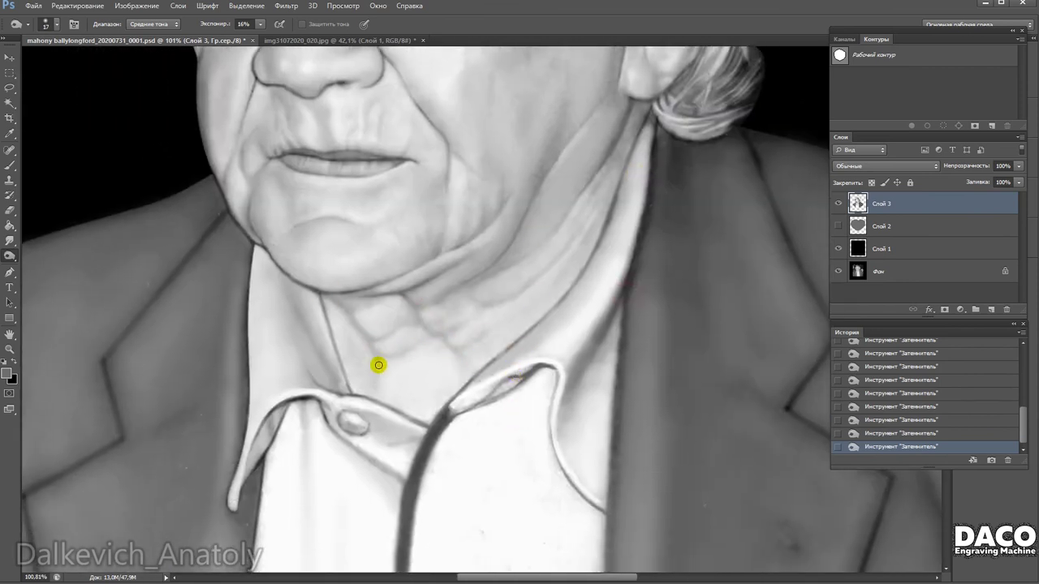
scroll(396, 442, up, 2)
scroll(424, 406, down, 4)
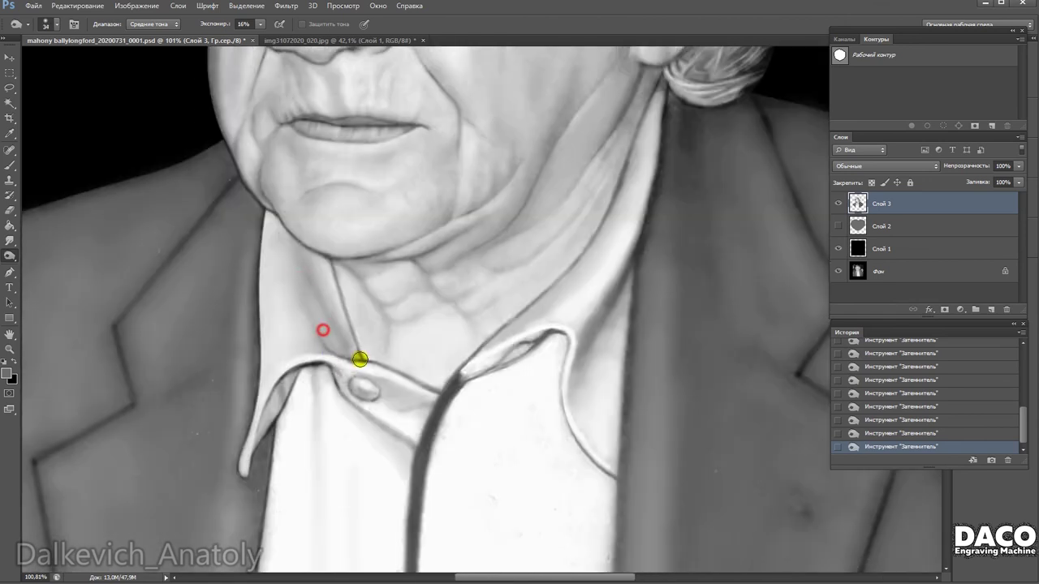
scroll(362, 360, down, 3)
scroll(465, 410, up, 4)
scroll(344, 302, up, 2)
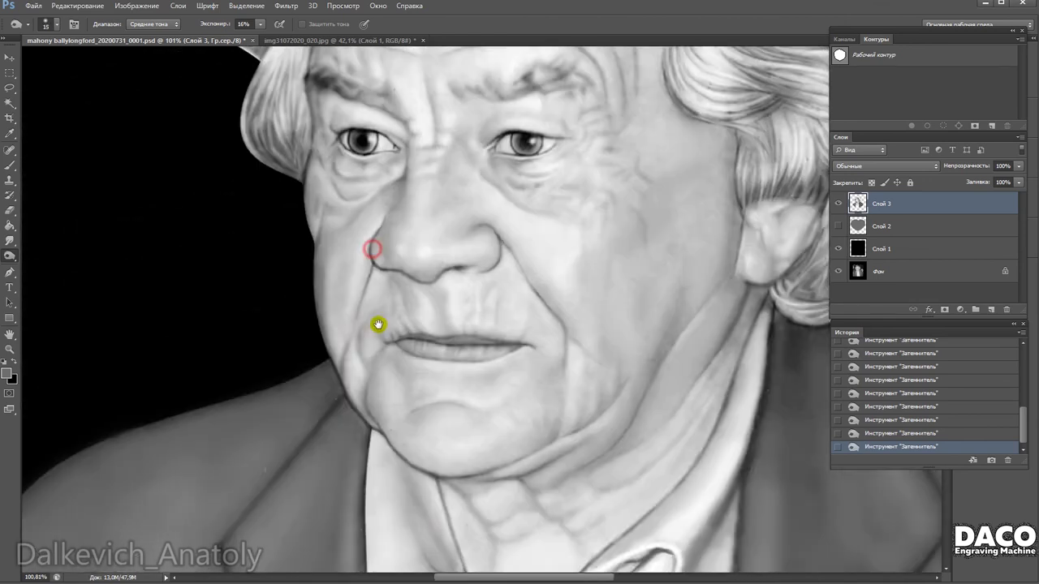
scroll(363, 348, up, 2)
scroll(408, 318, down, 1)
scroll(398, 349, up, 2)
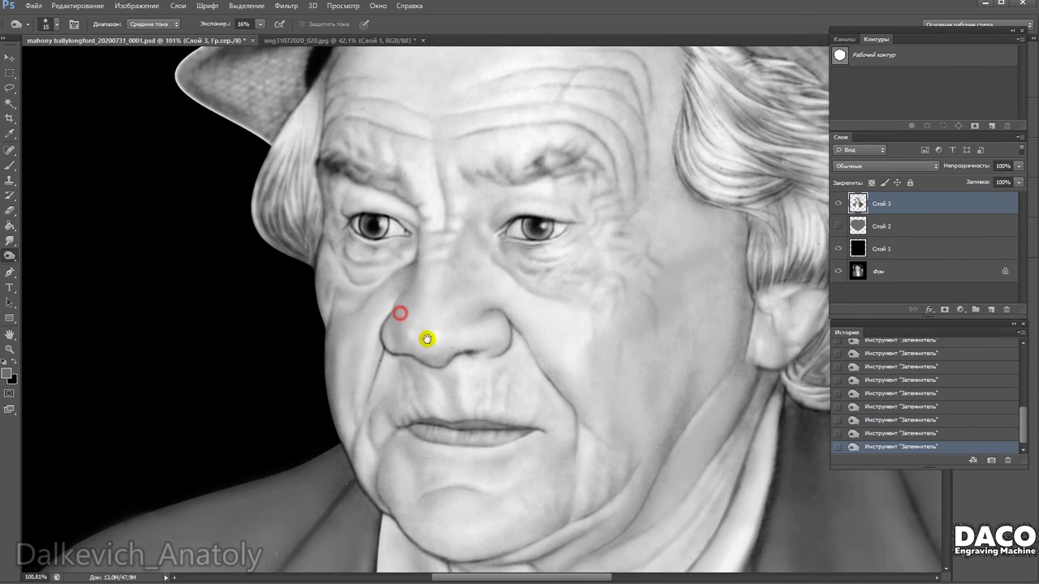
scroll(427, 338, up, 1)
right_click(463, 230)
text(30)
key(Return)
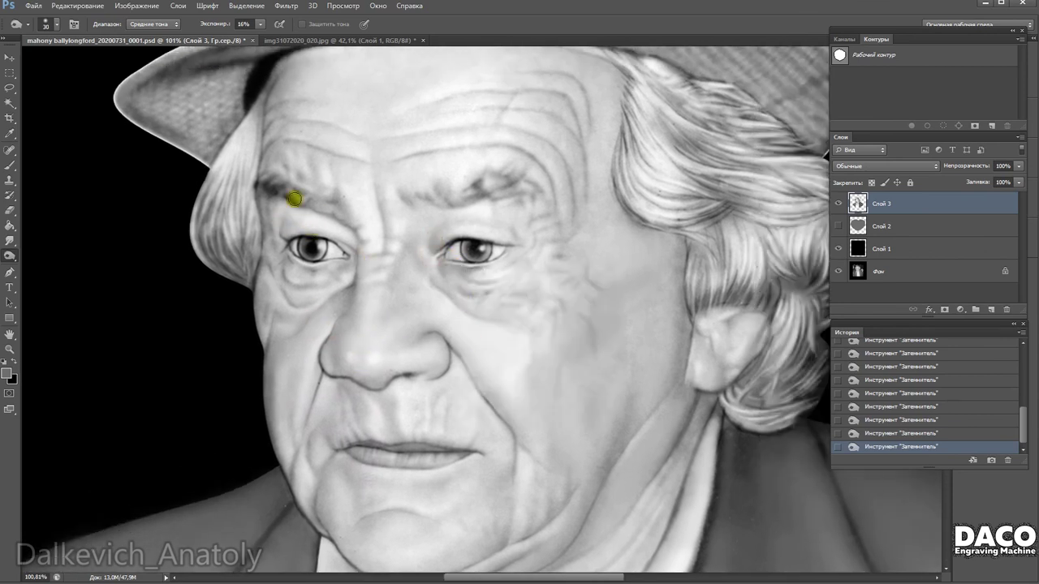
scroll(291, 147, up, 1)
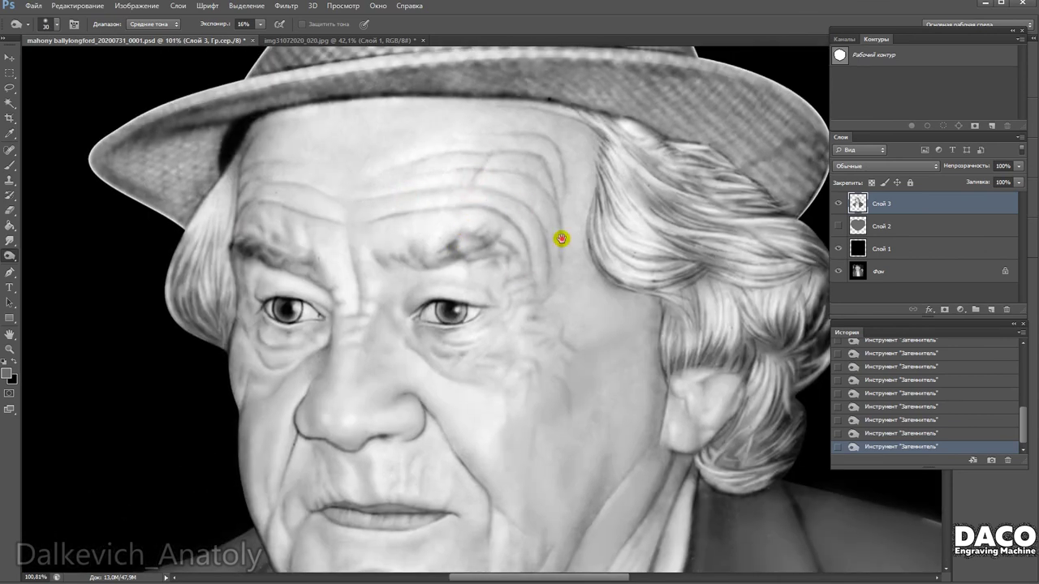
drag(561, 238, 556, 237)
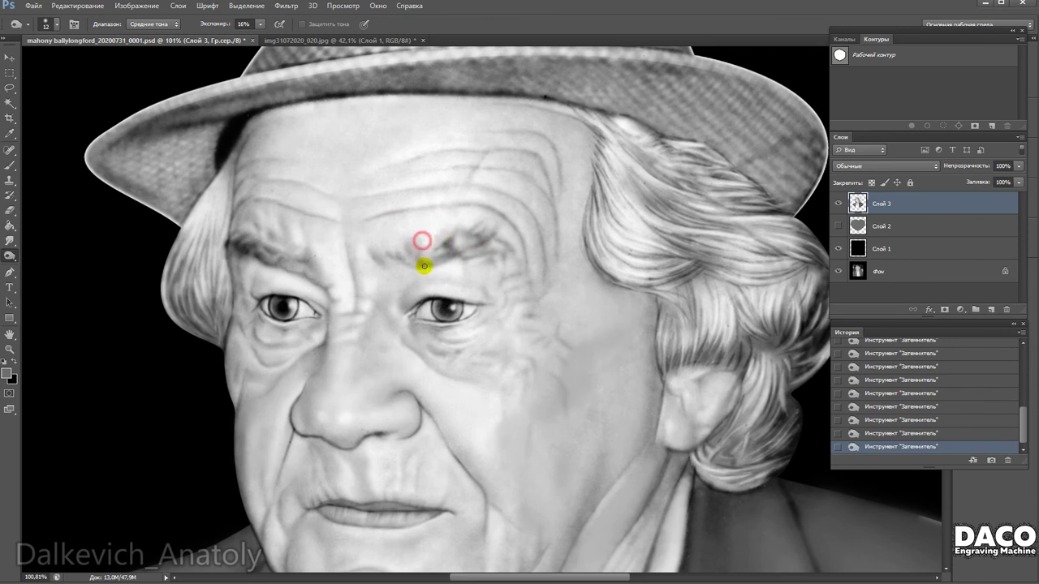
drag(385, 265, 308, 271)
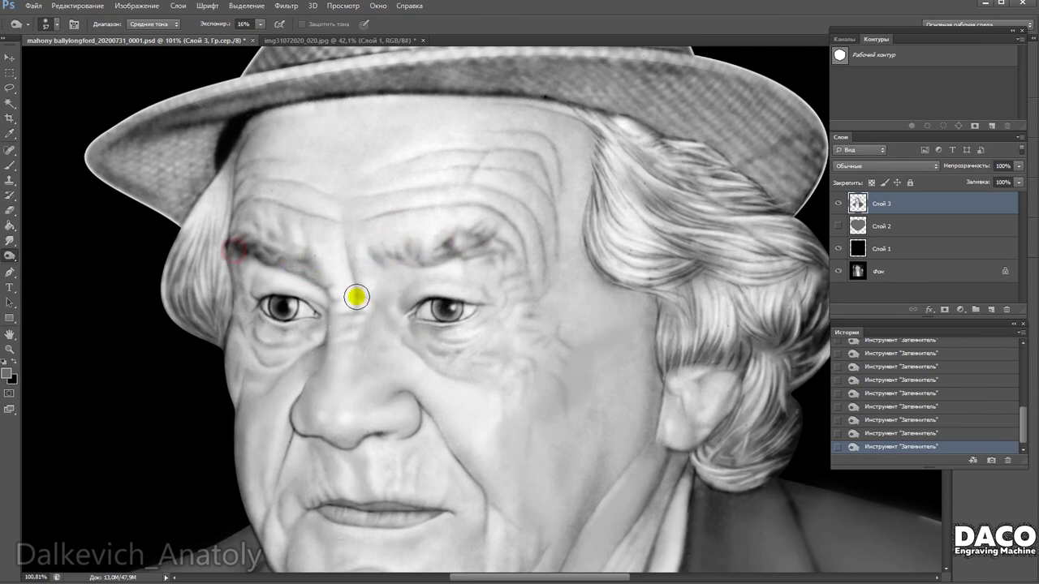
mouse_move(548, 378)
mouse_down()
mouse_move(530, 295)
mouse_move(403, 258)
mouse_up()
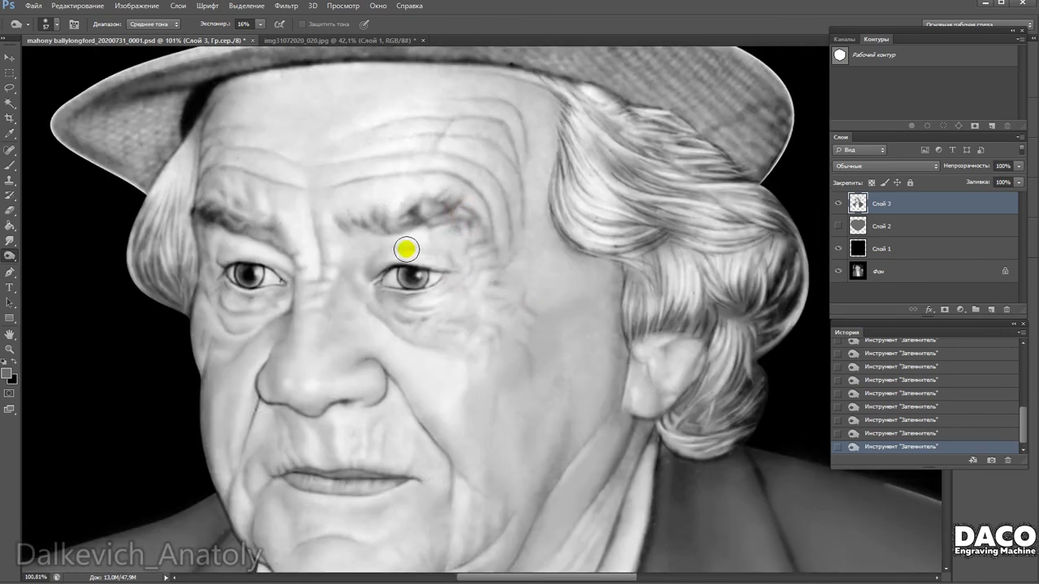
mouse_move(440, 287)
mouse_down()
mouse_move(492, 269)
mouse_move(513, 304)
mouse_move(503, 332)
mouse_up()
Shrink the brush to 12 px, view the whole portrait, and switch to the Dodge tool.
right_click(490, 281)
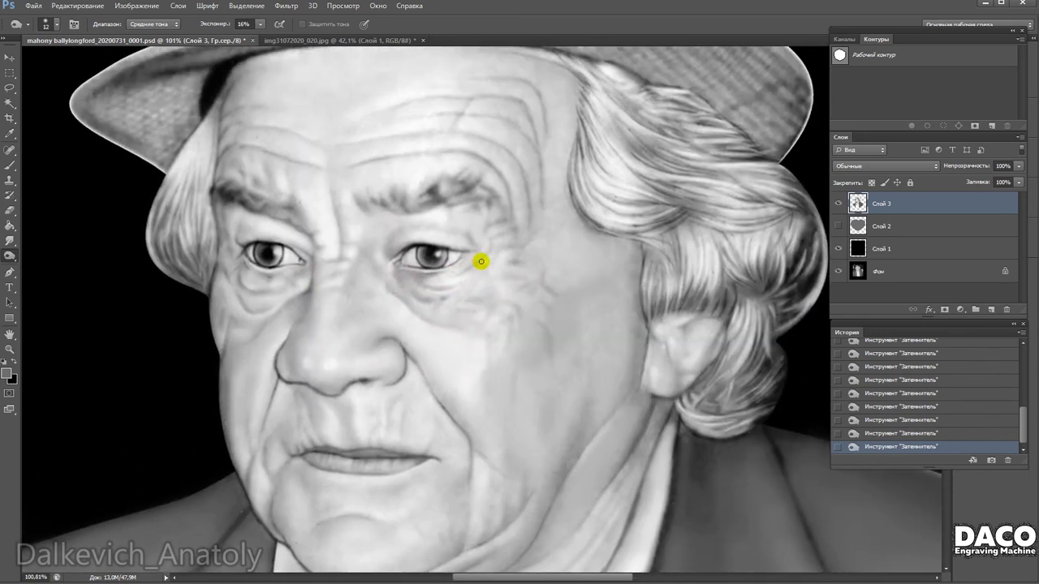
drag(489, 281, 491, 228)
scroll(489, 287, down, 3)
scroll(528, 305, right, 3)
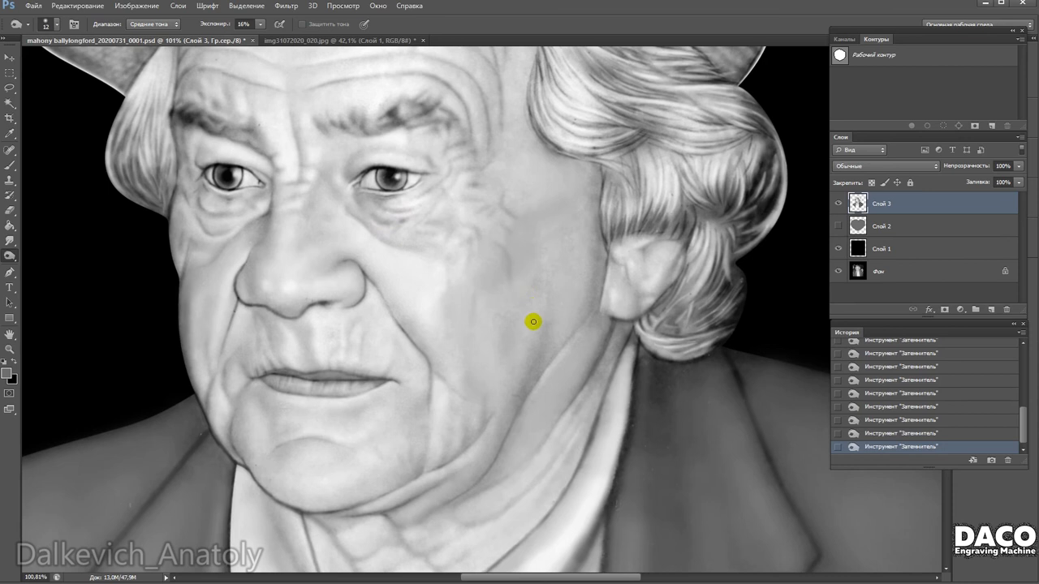
scroll(531, 306, down, 3)
scroll(565, 280, down, 2)
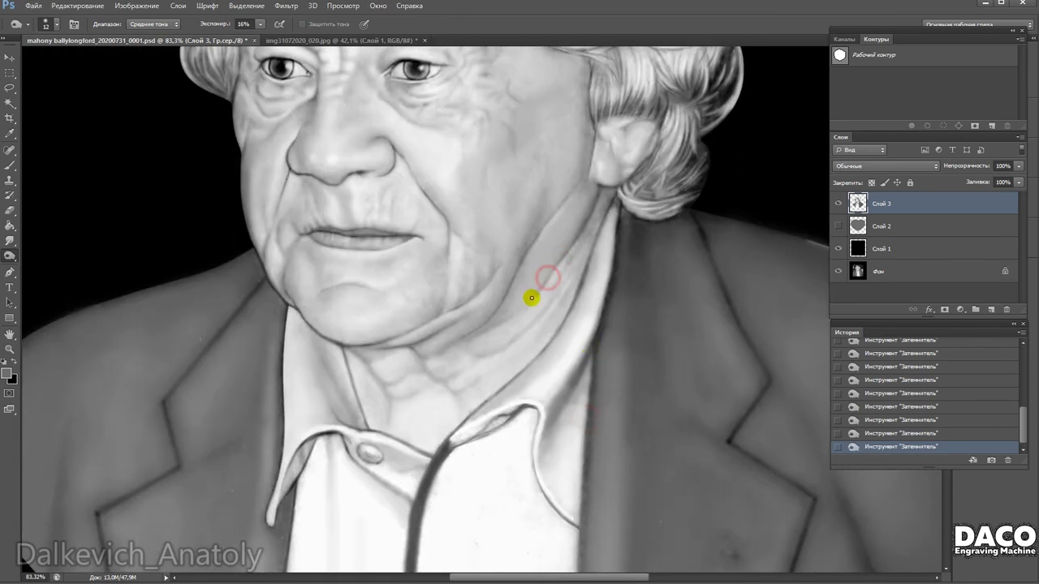
scroll(540, 343, down, 3)
scroll(498, 274, down, 2)
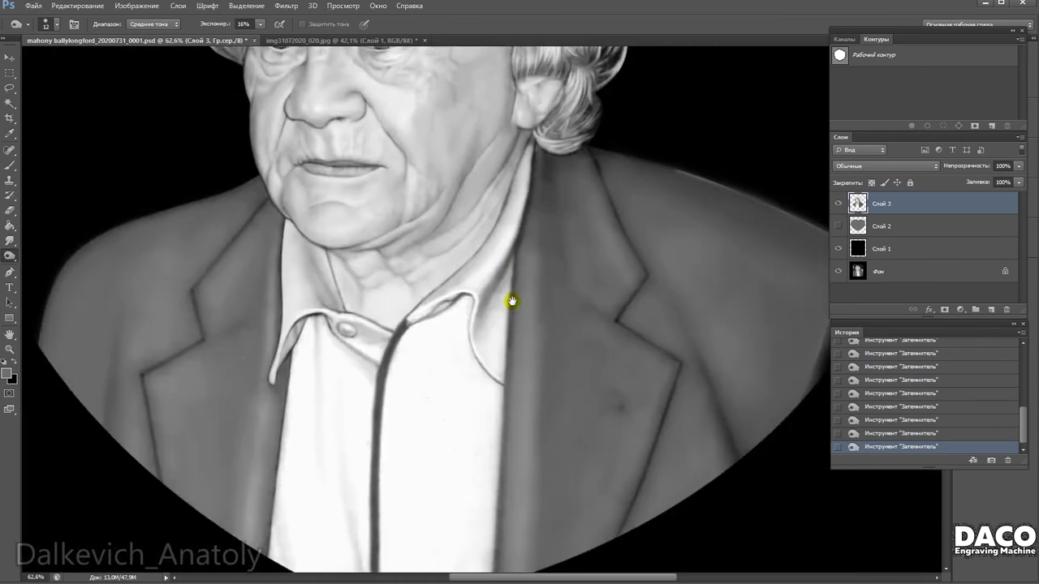
scroll(494, 258, up, 4)
drag(493, 257, 476, 321)
scroll(475, 321, up, 4)
right_click(9, 255)
click(81, 254)
right_click(356, 221)
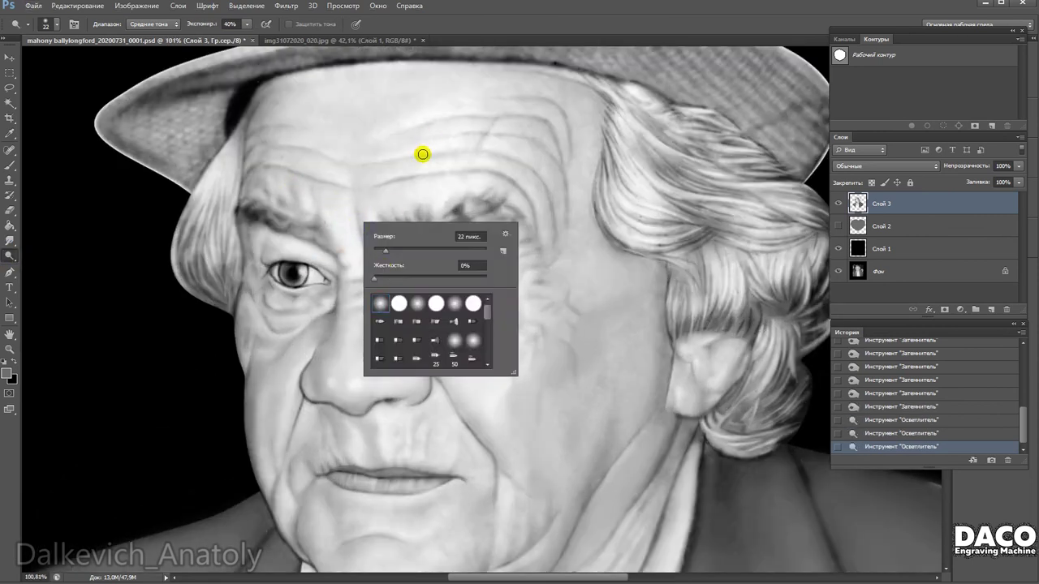
Lighten the forehead and cheeks with Dodge, enlarging the brush to 45 and then 85.
drag(385, 253, 388, 253)
key(Return)
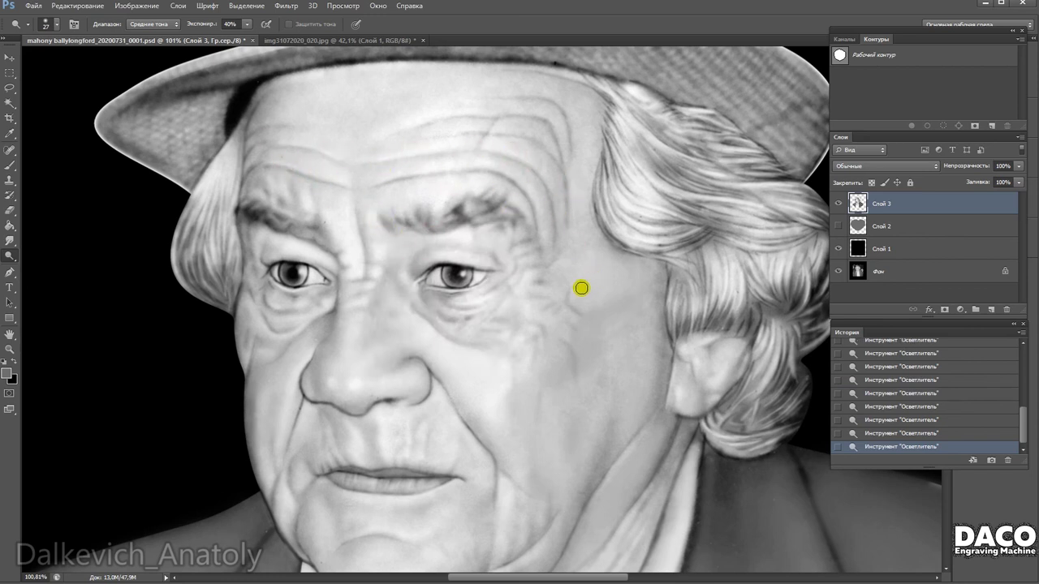
scroll(581, 288, down, 3)
right_click(302, 302)
double_click(341, 374)
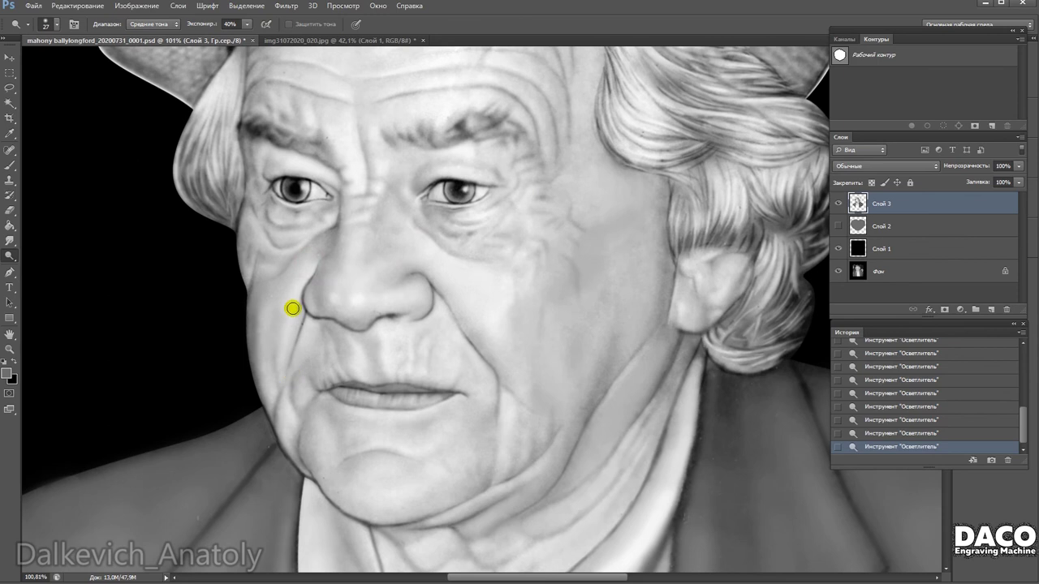
scroll(289, 306, down, 2)
scroll(321, 210, down, 3)
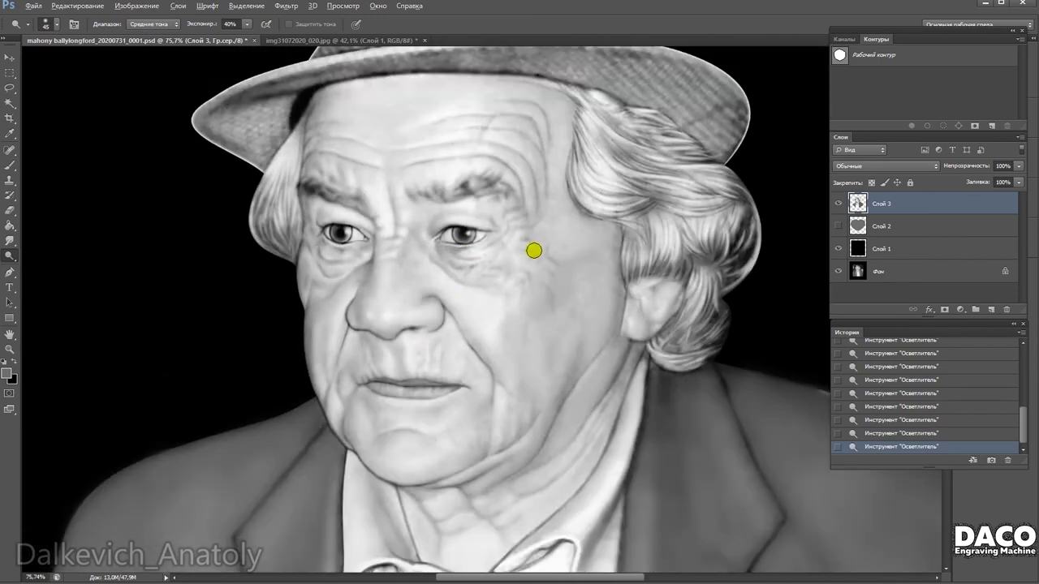
scroll(533, 248, up, 3)
scroll(413, 406, down, 3)
scroll(476, 327, up, 2)
key(bracketright)
right_click(591, 258)
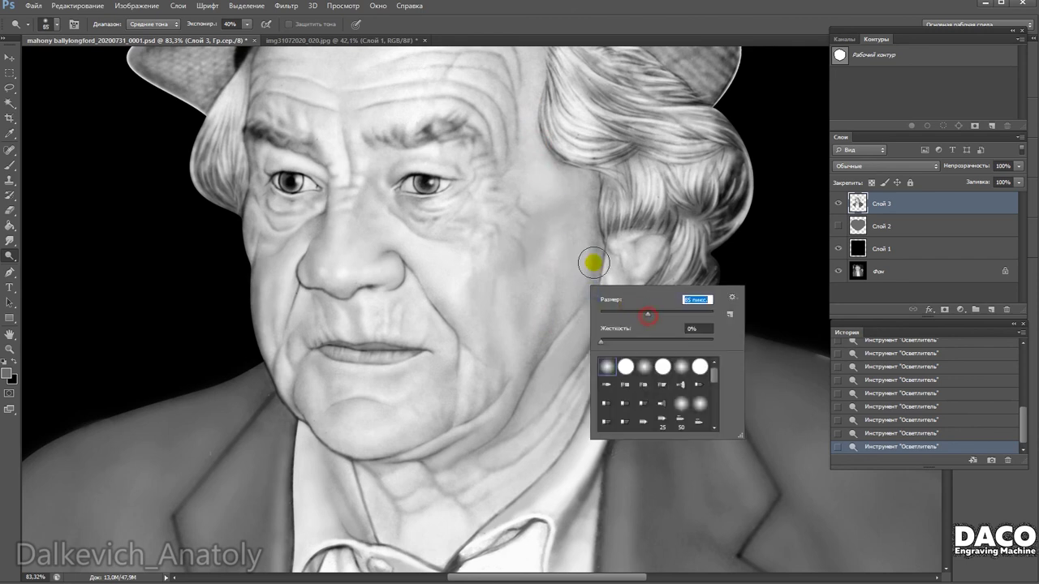
key(Return)
Brighten the jaw, chin and neck, using a 121 px brush and then 63 px.
scroll(607, 376, up, 3)
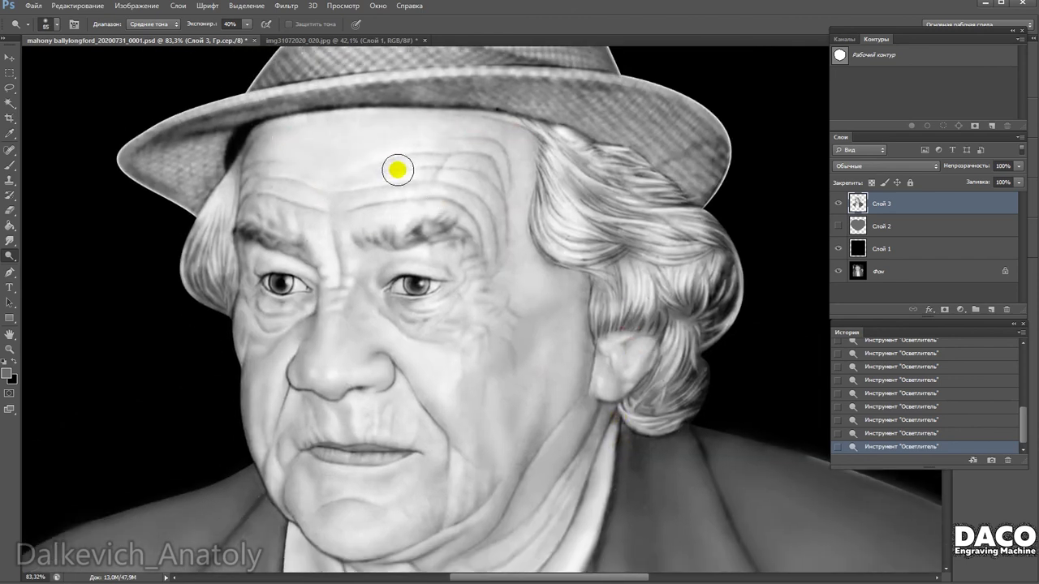
scroll(598, 233, down, 3)
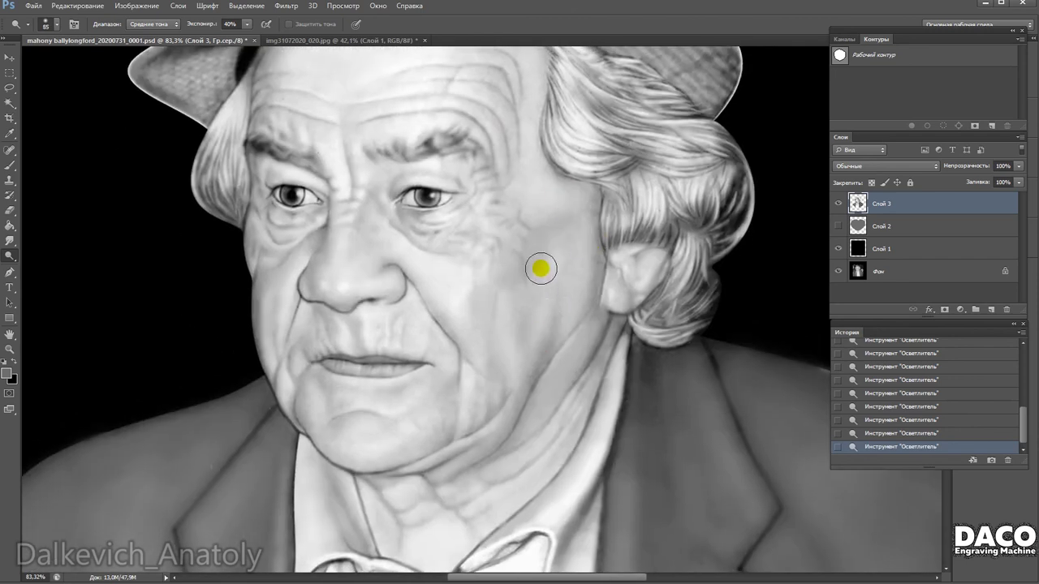
scroll(521, 326, down, 3)
right_click(500, 223)
drag(539, 249, 557, 248)
key(Return)
scroll(545, 364, up, 3)
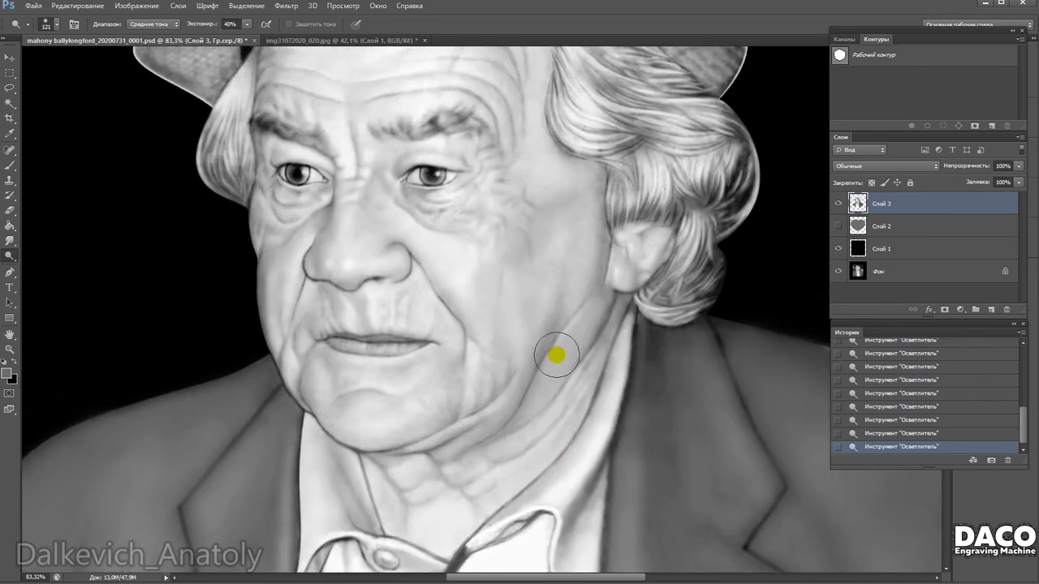
key(bracketleft)
key(bracketleft)
key(bracketleft)
scroll(536, 425, down, 1)
scroll(496, 366, down, 2)
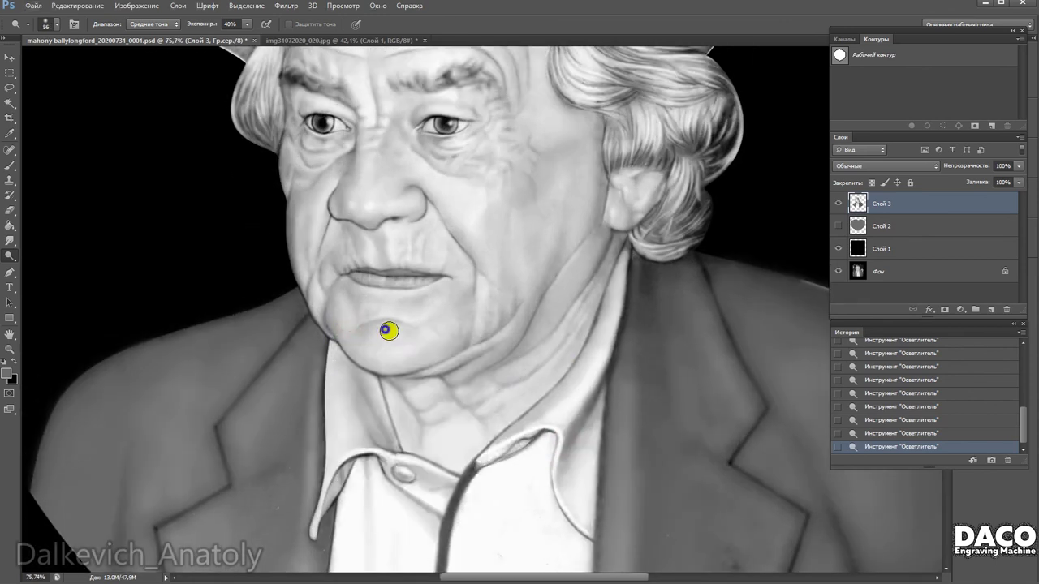
scroll(363, 321, up, 2)
key(bracketright)
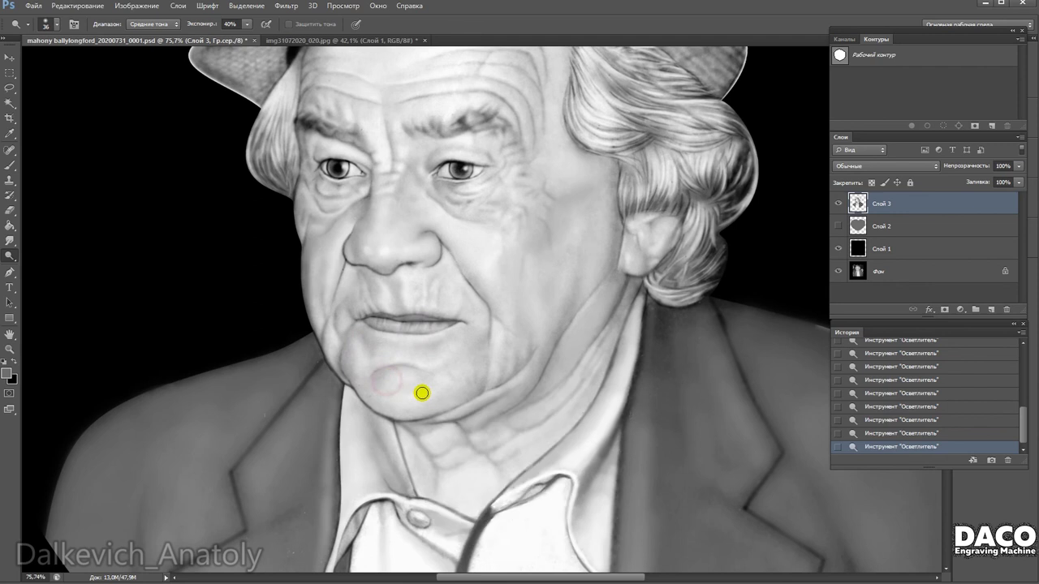
right_click(451, 390)
drag(471, 428, 492, 429)
key(Return)
scroll(444, 358, up, 2)
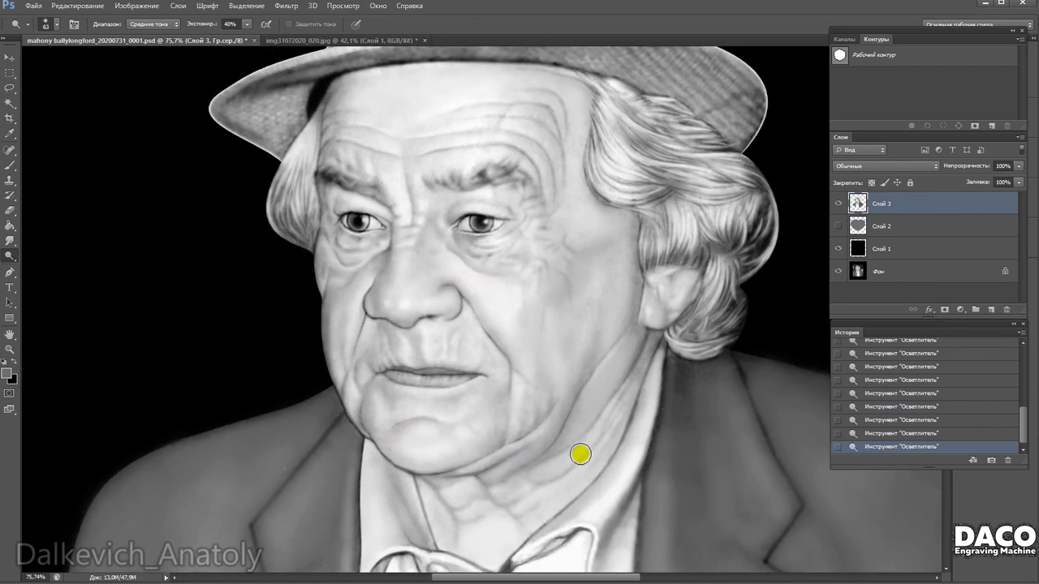
Switch back to the Burn tool and darken the shadow on the neck below the chin.
right_click(10, 256)
click(73, 258)
right_click(528, 375)
key(Return)
drag(528, 394, 531, 432)
Bring the jacket's right shoulder into view and select the Pen tool.
scroll(482, 484, down, 2)
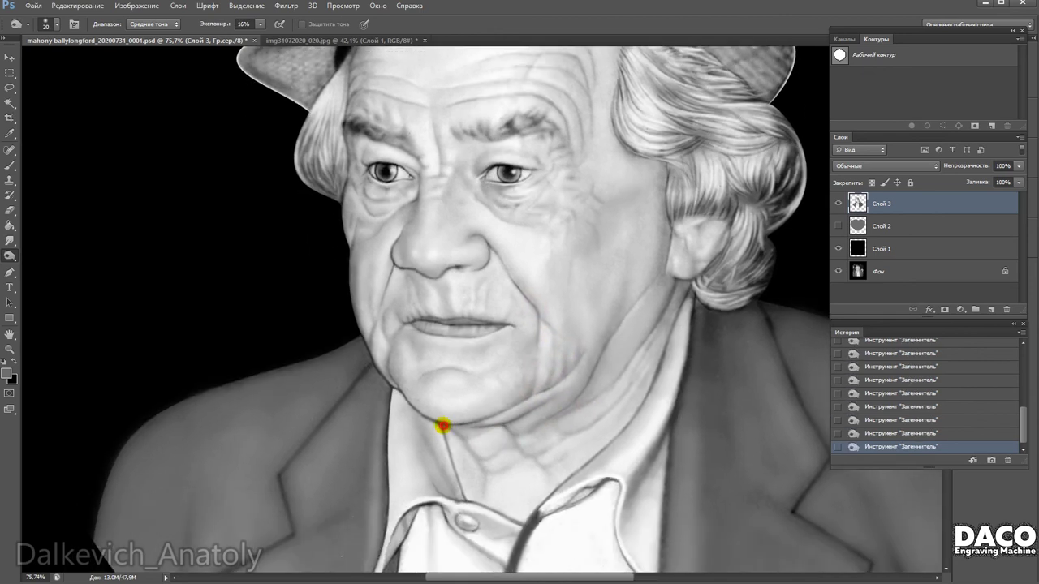
scroll(499, 457, down, 2)
scroll(476, 343, down, 2)
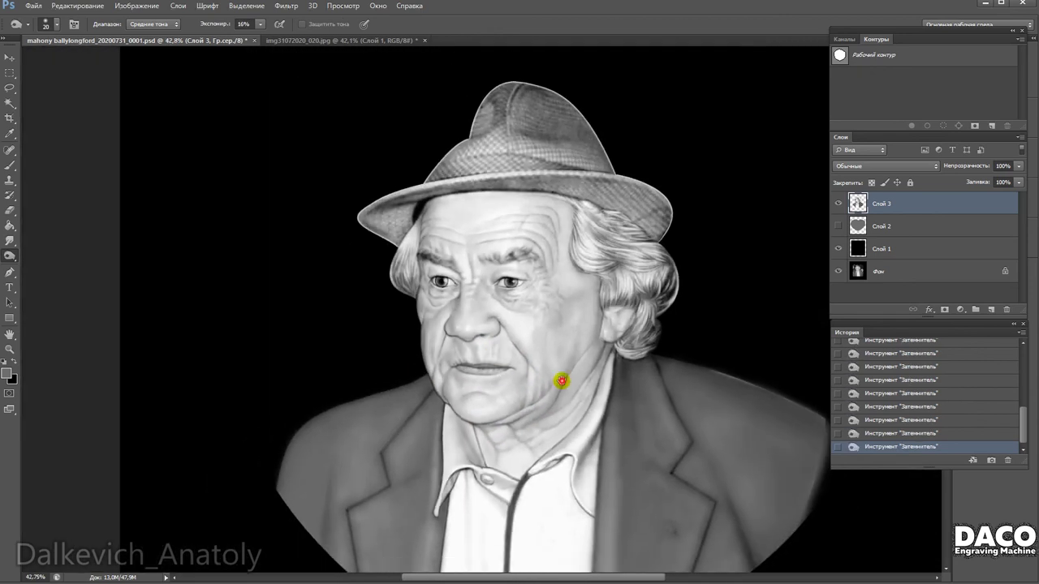
scroll(505, 320, up, 2)
scroll(522, 329, down, 1)
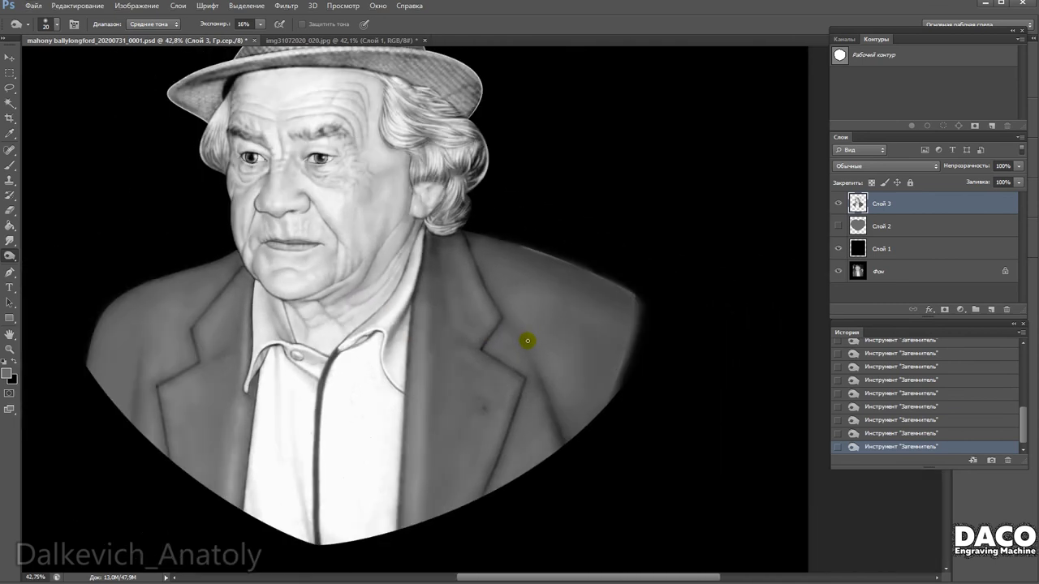
scroll(529, 344, up, 1)
drag(601, 333, 471, 324)
scroll(674, 308, up, 1)
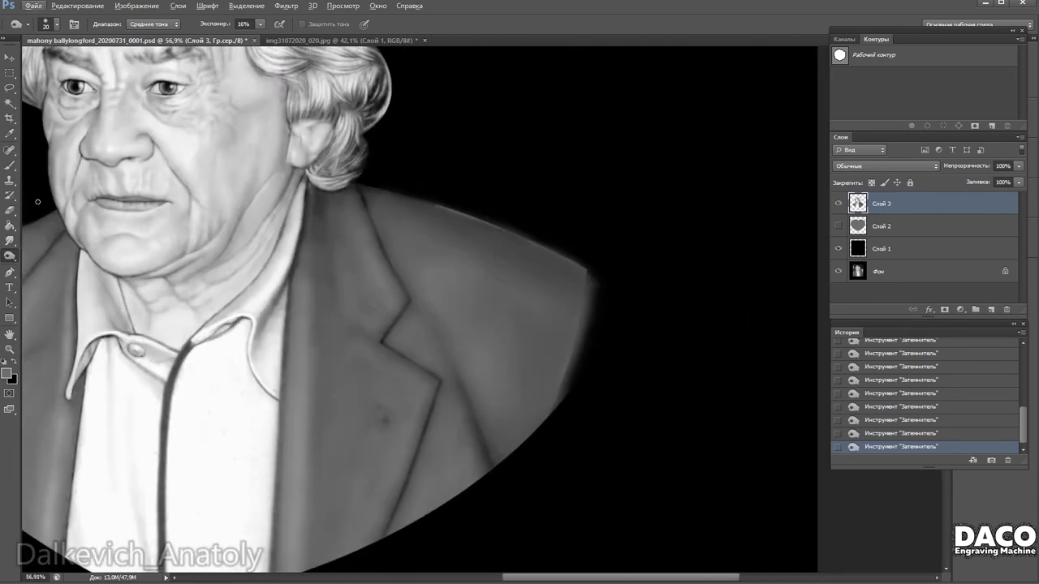
click(9, 273)
Trace curved Pen anchors along the coat edge, collar and lapel, then close the shoulder path.
drag(441, 508, 457, 494)
drag(605, 294, 638, 382)
scroll(557, 398, up, 3)
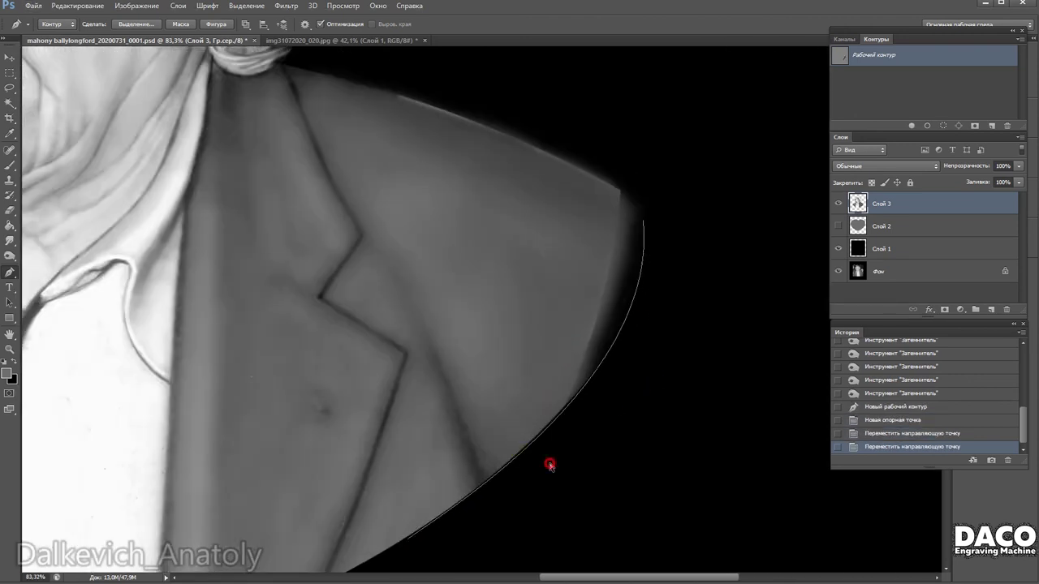
drag(406, 540, 438, 528)
scroll(512, 503, down, 2)
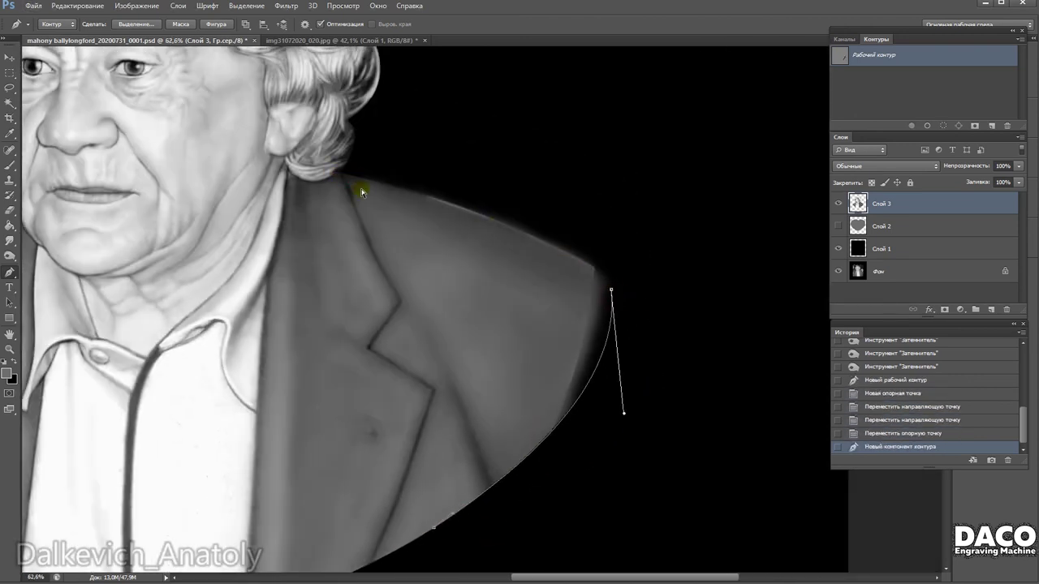
drag(351, 175, 446, 196)
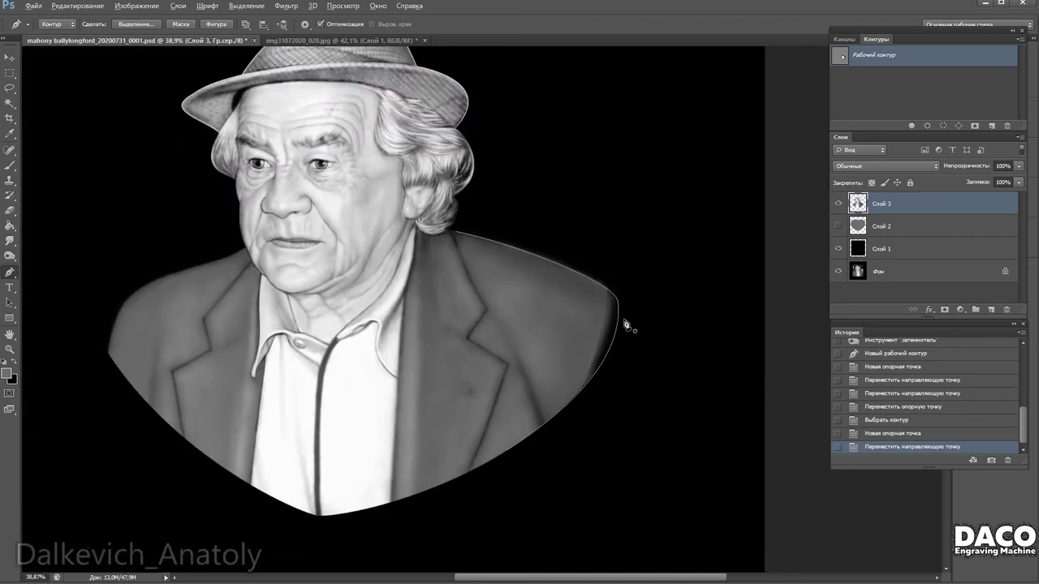
drag(611, 289, 604, 295)
scroll(622, 325, down, 4)
scroll(622, 325, up, 3)
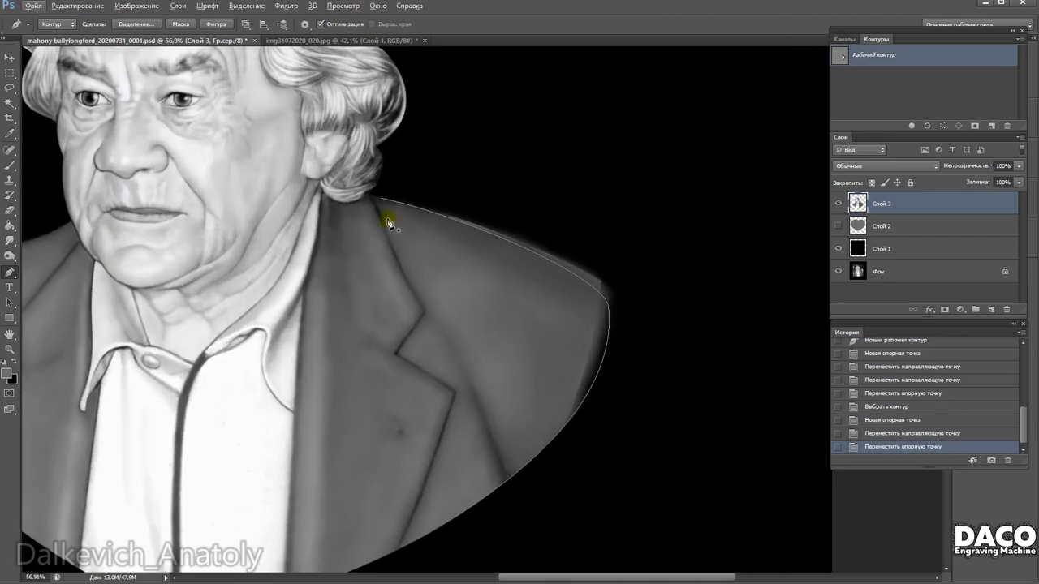
mouse_move(390, 231)
mouse_down()
mouse_move(406, 239)
mouse_move(423, 289)
mouse_up()
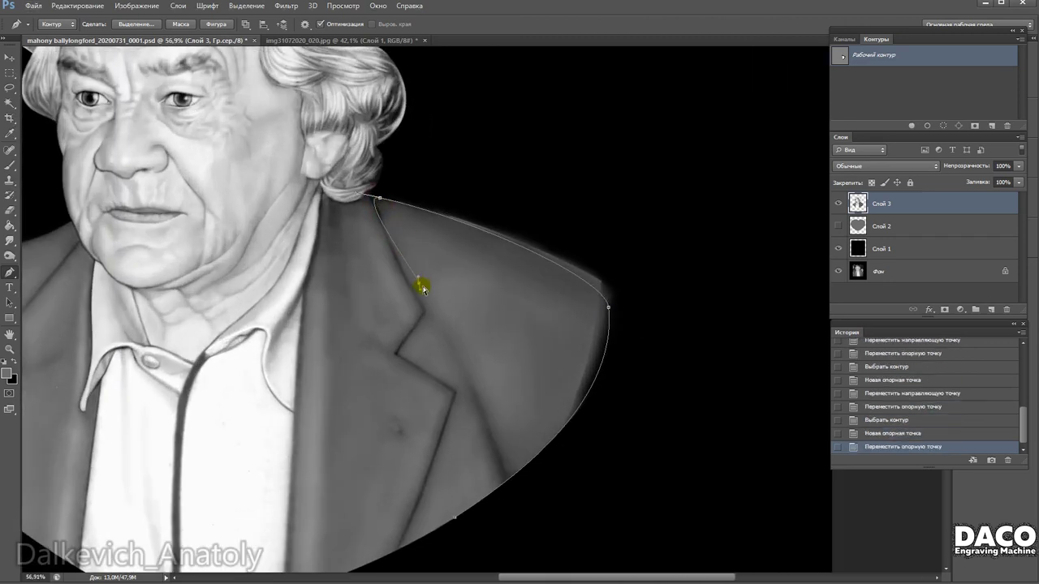
mouse_move(434, 509)
mouse_down()
mouse_move(455, 545)
mouse_move(471, 384)
mouse_up()
click(457, 545)
Load the shoulder path as a selection and repaint it with a soft 170 px brush.
click(944, 125)
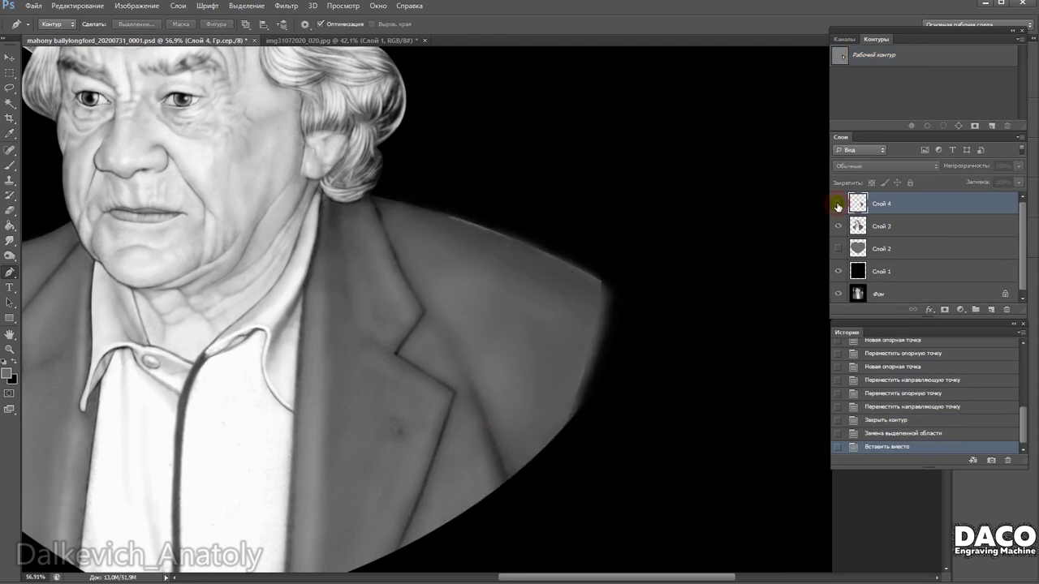
click(9, 165)
right_click(494, 267)
click(494, 269)
mouse_move(493, 269)
mouse_down()
mouse_move(572, 285)
mouse_move(515, 316)
mouse_move(503, 308)
mouse_up()
right_click(514, 316)
right_click(532, 309)
drag(600, 338, 615, 338)
mouse_move(493, 349)
mouse_down()
mouse_move(520, 284)
mouse_move(490, 248)
mouse_up()
mouse_move(572, 403)
mouse_down()
mouse_move(557, 301)
mouse_move(552, 387)
mouse_up()
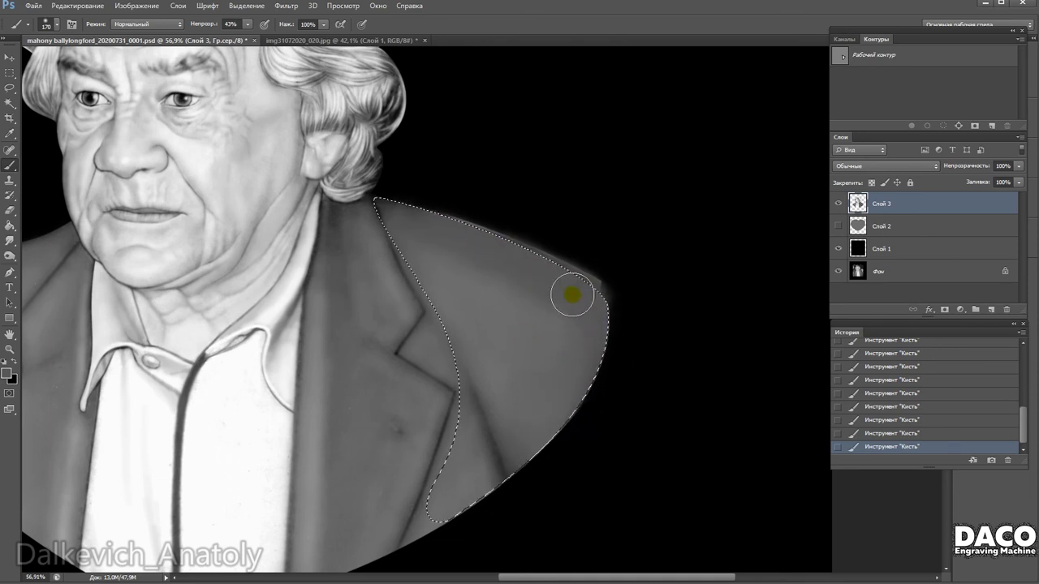
mouse_move(536, 355)
mouse_down()
mouse_move(515, 424)
mouse_move(541, 364)
mouse_move(598, 352)
mouse_up()
Copy the shoulder, paste it in place as Слой 4, and reselect Слой 3.
key(ctrl+c)
key(ctrl+shift+v)
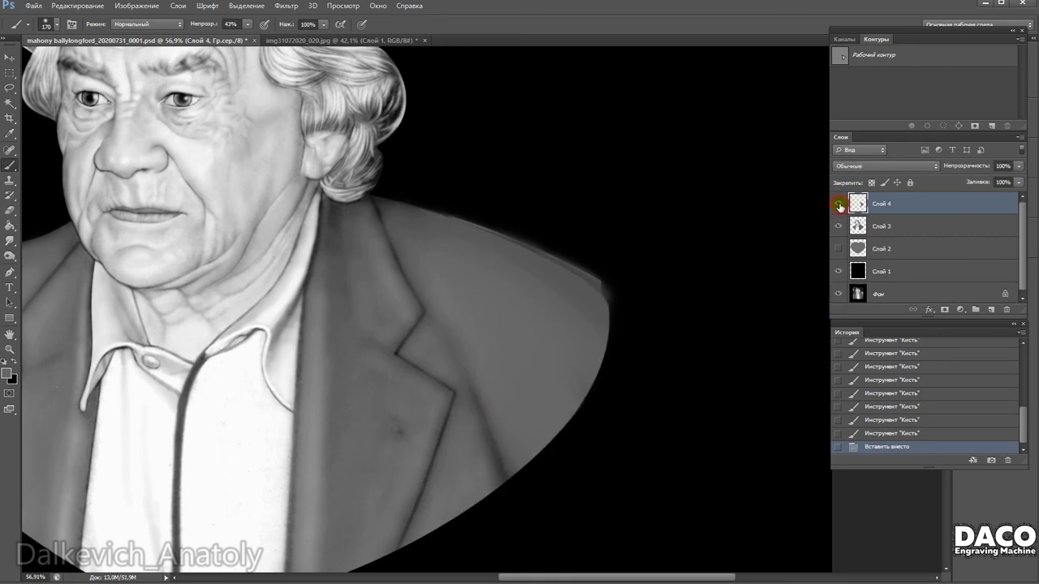
click(880, 226)
Erase a short stretch along the jacket's shoulder edge with the Eraser.
key(e)
right_click(552, 220)
click(590, 358)
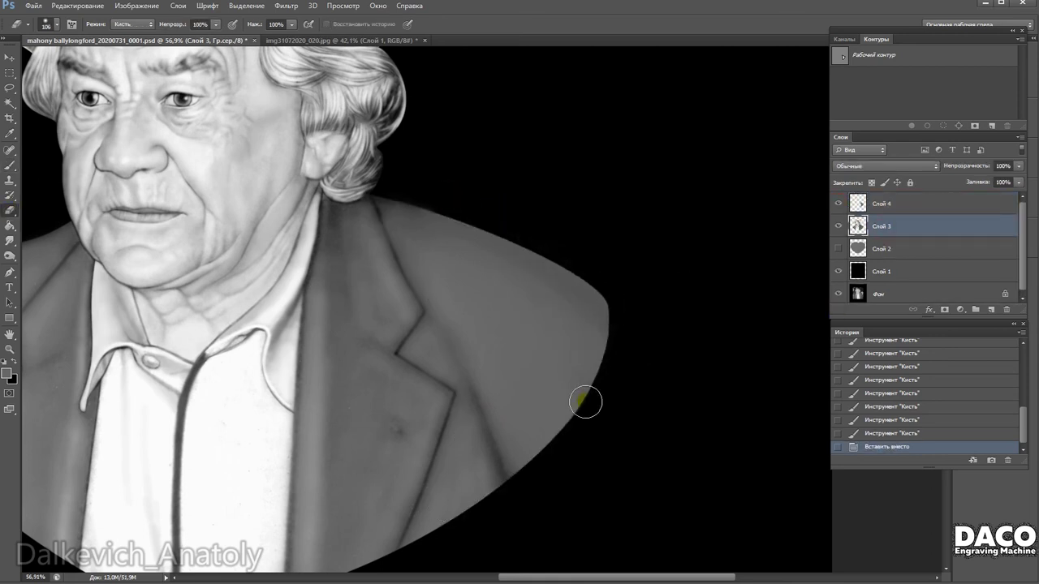
drag(564, 281, 568, 292)
scroll(608, 343, down, 1)
Add an Inner Glow to Слой 4 with increased size and range.
click(880, 204)
click(928, 309)
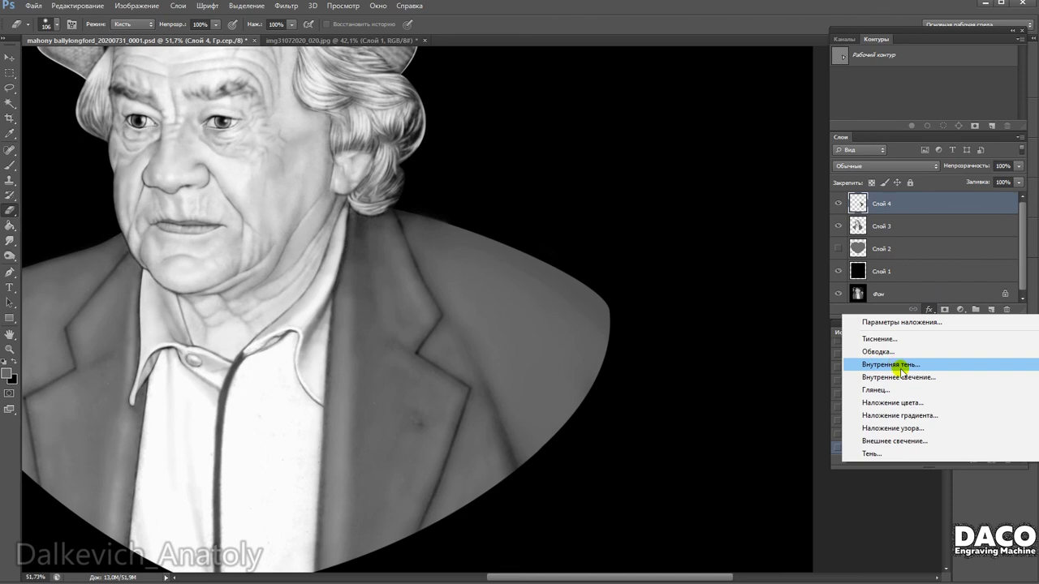
click(893, 362)
drag(631, 313, 371, 286)
mouse_move(175, 432)
mouse_down()
mouse_move(247, 425)
mouse_move(190, 434)
mouse_up()
drag(200, 482, 224, 482)
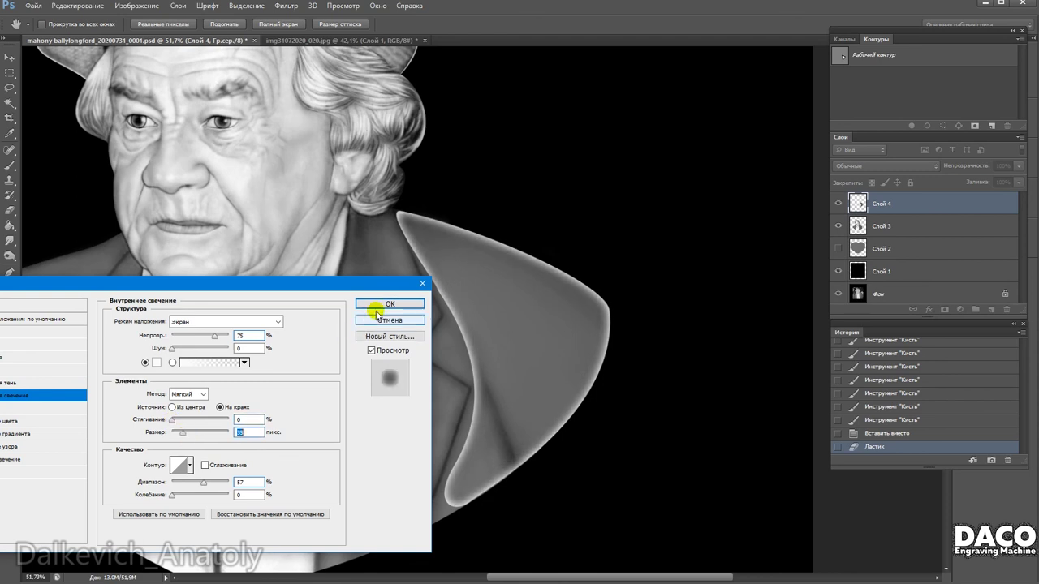
click(383, 305)
Merge the two selected layers into one.
scroll(439, 408, up, 1)
scroll(439, 408, up, 1)
key(ctrl+shift+alt+n)
right_click(916, 203)
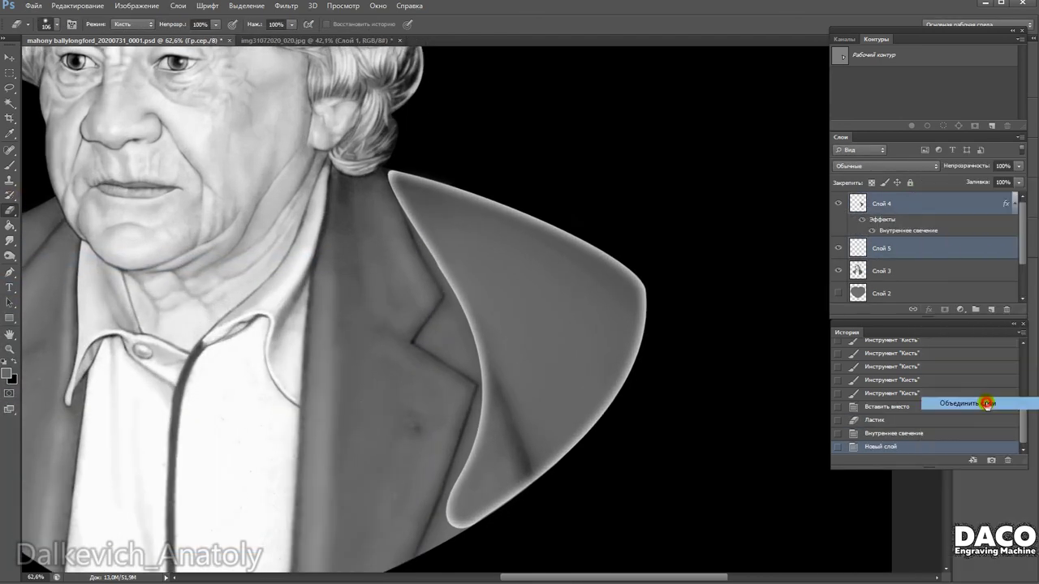
click(985, 400)
Erase the inner glow along the shoulder edge.
mouse_move(398, 177)
mouse_down()
mouse_move(425, 267)
mouse_move(441, 515)
mouse_move(471, 523)
mouse_up()
scroll(470, 515, down, 2)
right_click(423, 437)
drag(468, 409, 476, 406)
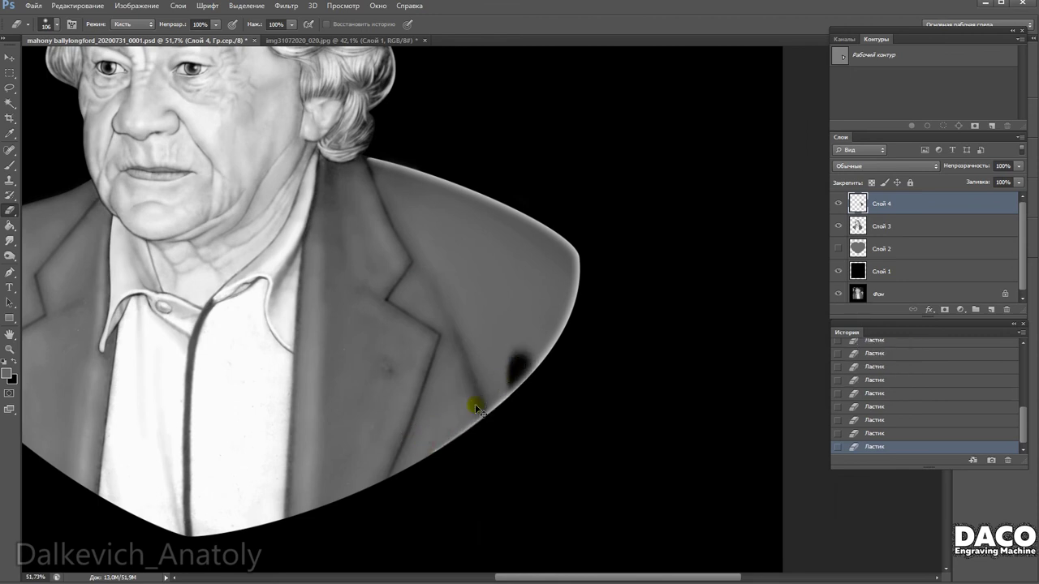
scroll(538, 449, down, 1)
scroll(503, 432, up, 1)
scroll(482, 454, up, 1)
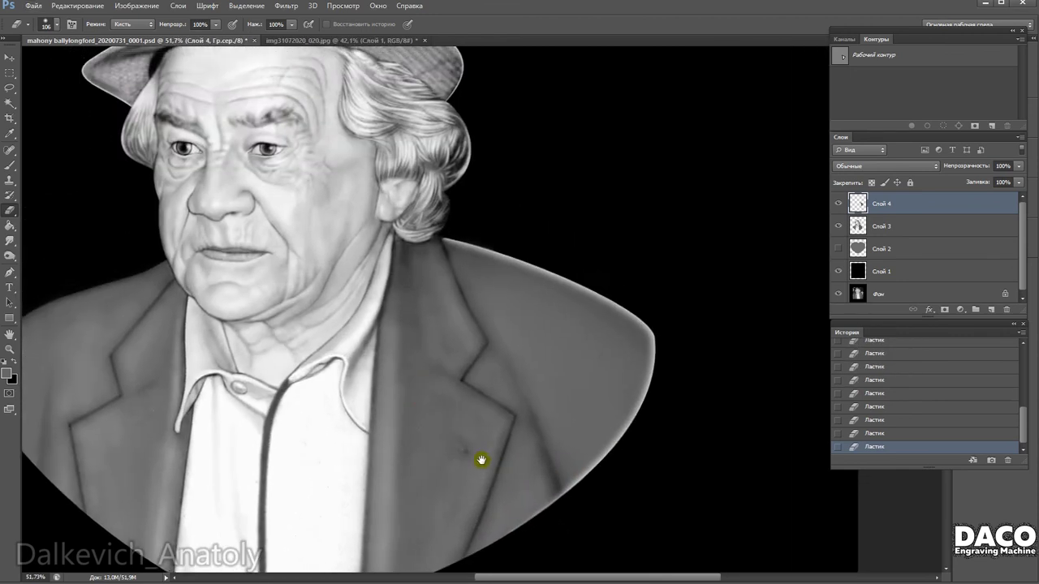
scroll(434, 239, up, 2)
Enlarge the eraser to 257 and merge Слой 3 into Слой 4.
right_click(473, 299)
drag(544, 315, 571, 313)
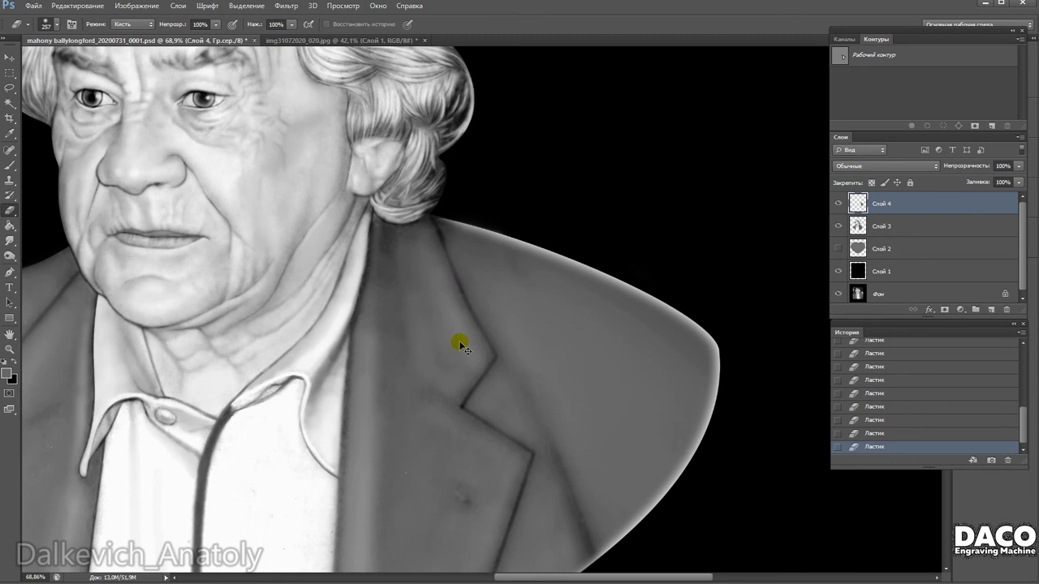
scroll(422, 289, down, 3)
scroll(454, 389, up, 1)
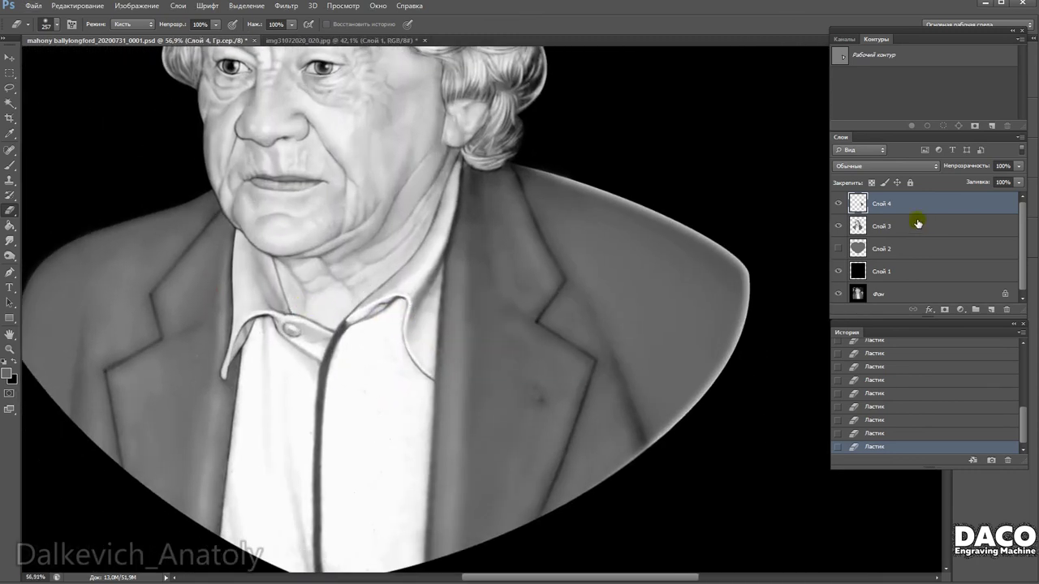
right_click(920, 220)
click(969, 398)
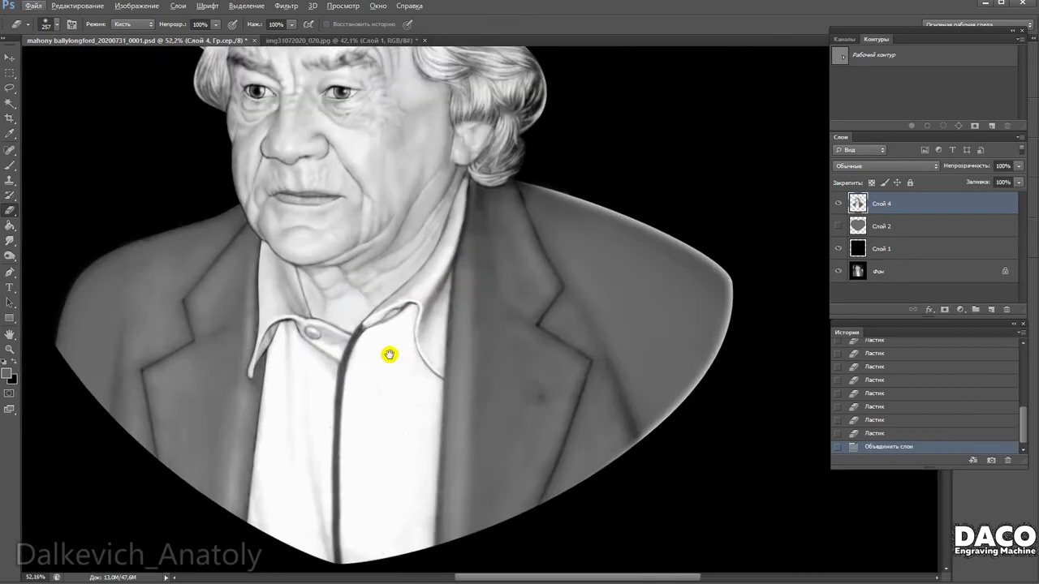
Load Слой 4's outline as a selection, try Lasso trims, then undo and deselect.
scroll(348, 335, up, 2)
scroll(348, 335, up, 1)
scroll(278, 281, down, 1)
ctrl+click(857, 203)
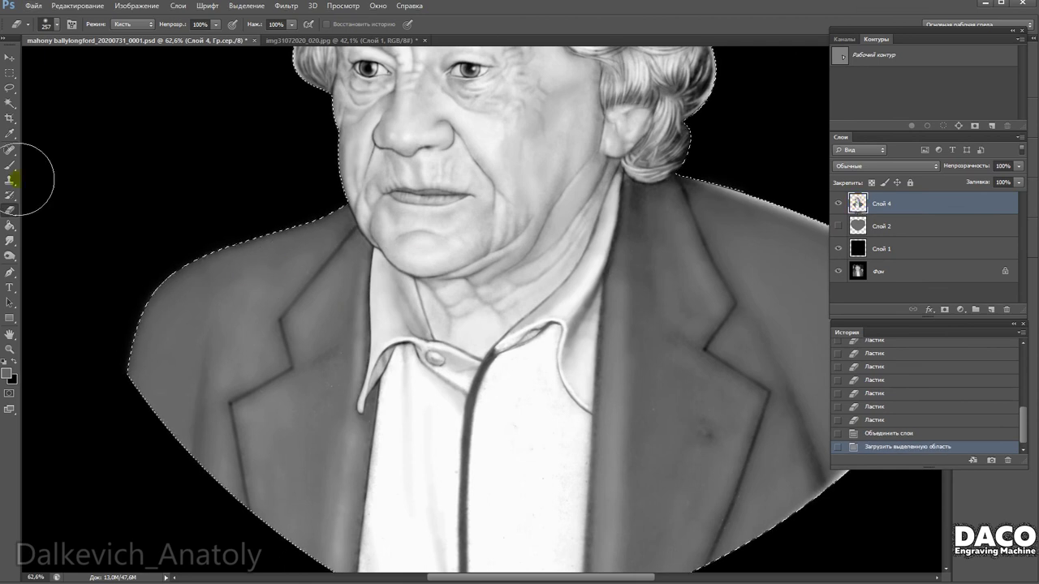
key(l)
mouse_move(292, 202)
mouse_down()
mouse_move(163, 213)
mouse_move(295, 238)
mouse_up()
key(ctrl+z)
mouse_move(162, 443)
mouse_down()
mouse_move(166, 495)
mouse_move(193, 511)
mouse_up()
key(ctrl+z)
key(ctrl+d)
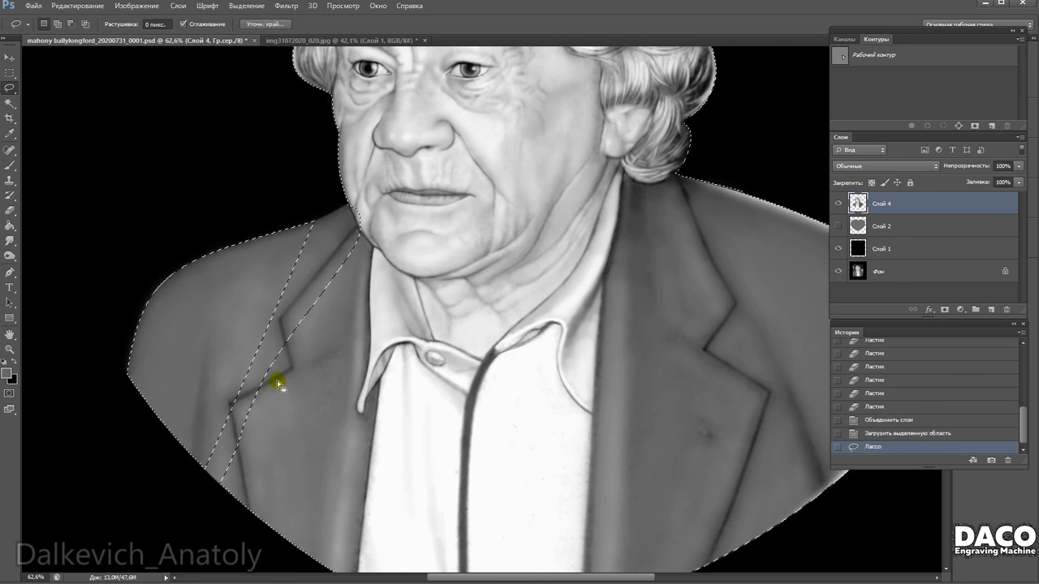
Reload Слой 4's selection and trim it with the Lasso to the left shoulder.
scroll(269, 343, up, 1)
scroll(114, 284, down, 2)
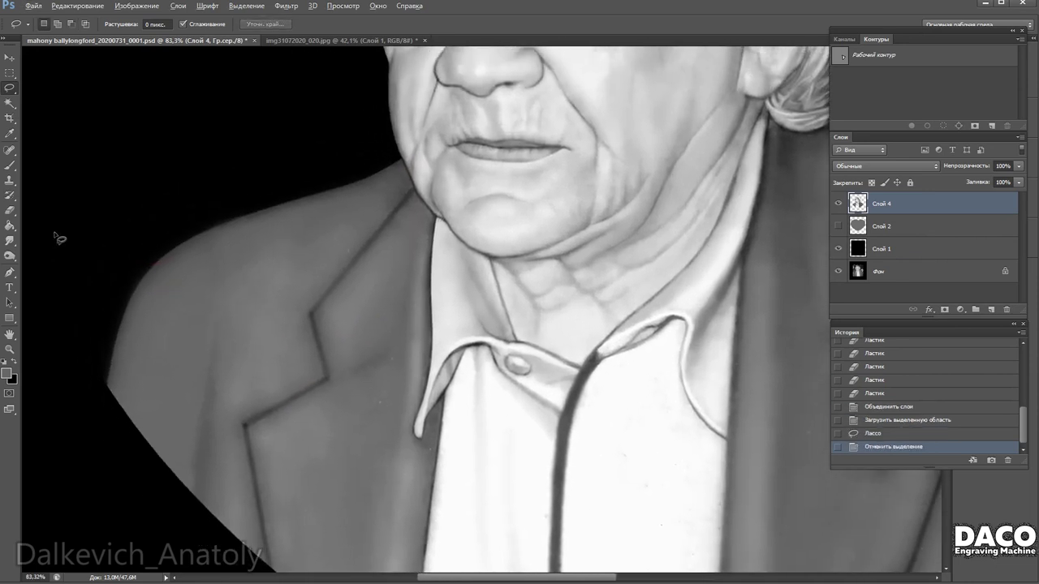
scroll(58, 238, down, 2)
key(w)
ctrl+click(858, 203)
scroll(365, 236, down, 3)
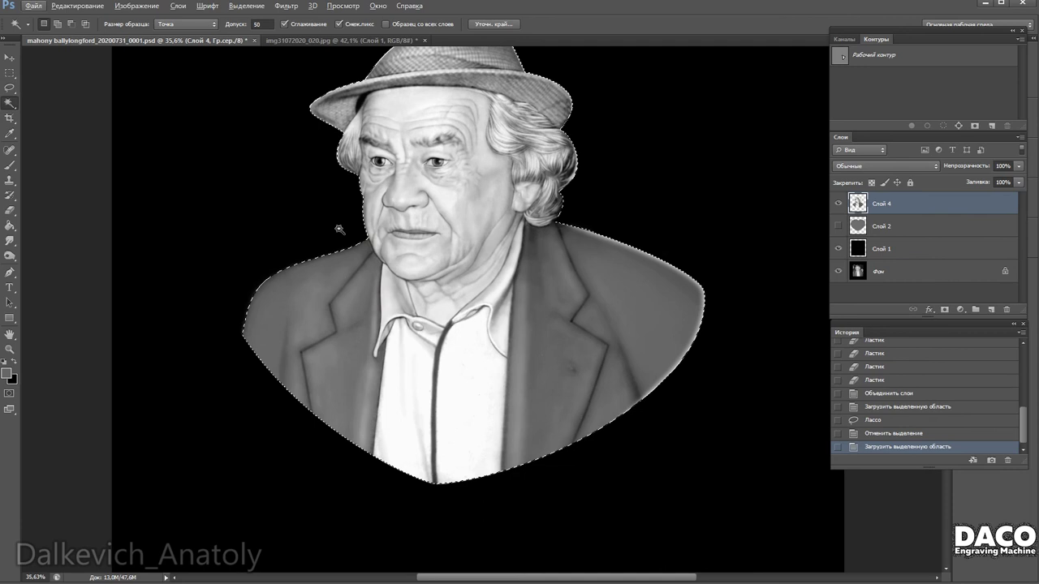
click(10, 88)
scroll(360, 225, up, 1)
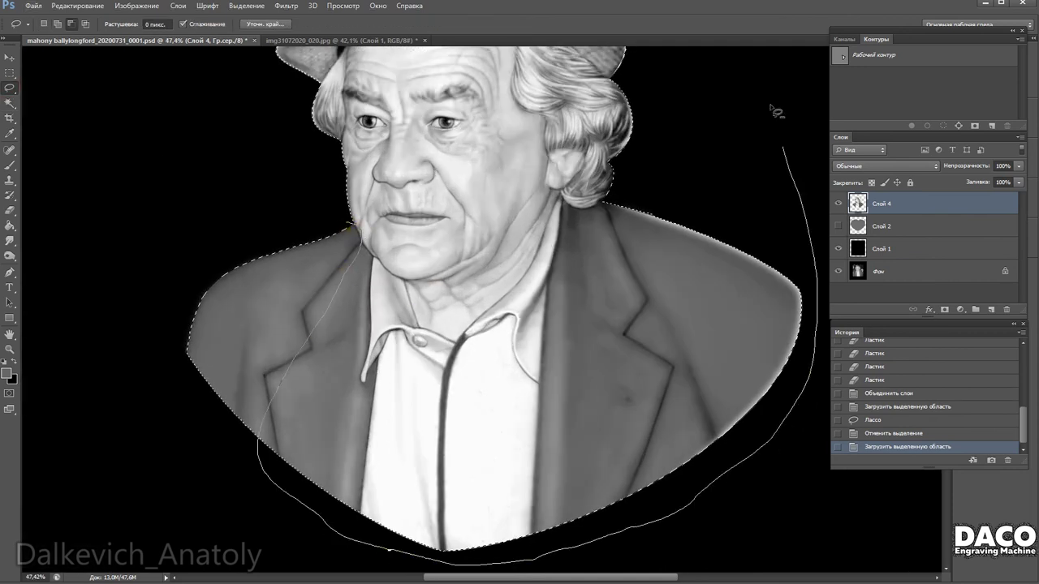
key(ctrl+minus)
drag(776, 112, 598, 112)
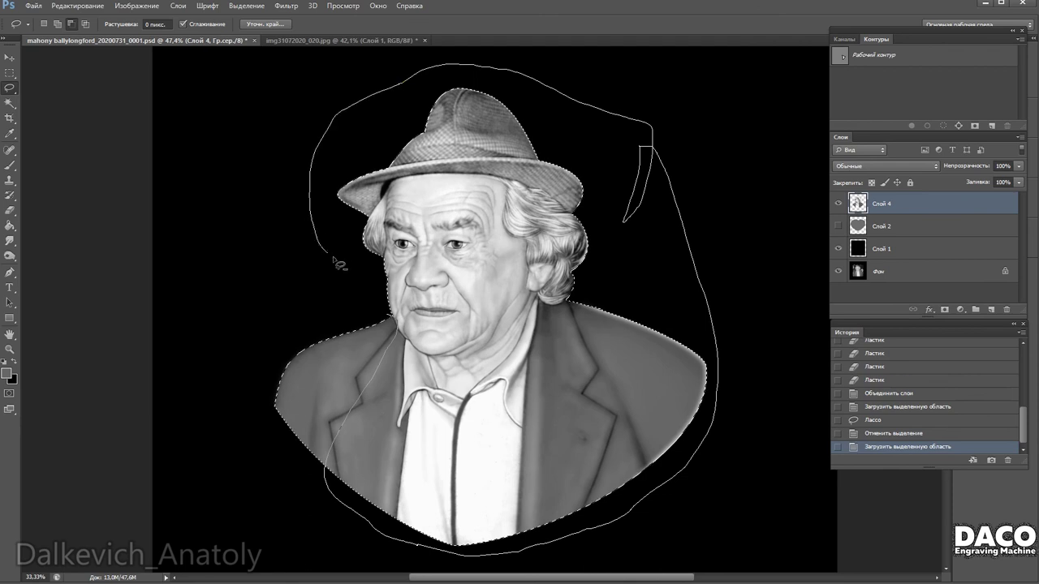
drag(329, 257, 323, 244)
Copy the left shoulder area and paste it in place as Слой 5.
scroll(341, 268, up, 3)
key(ctrl+c)
key(ctrl+shift+v)
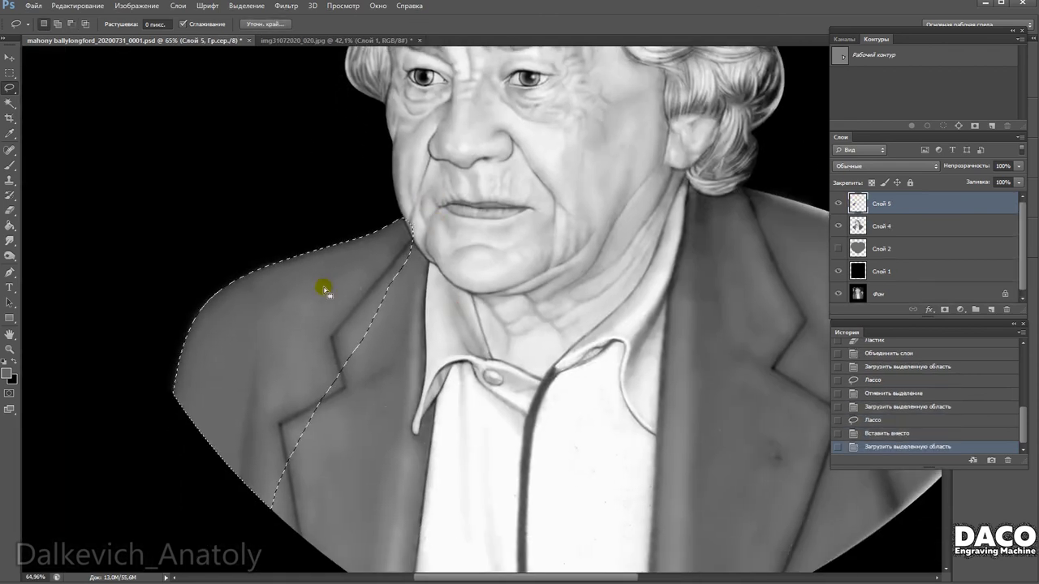
Paint the left shoulder edge lighter with the Brush, resizing it to 57 then 76.
key(b)
mouse_move(359, 220)
mouse_down()
mouse_move(188, 334)
mouse_move(353, 246)
mouse_move(283, 371)
mouse_move(325, 285)
mouse_move(309, 296)
mouse_up()
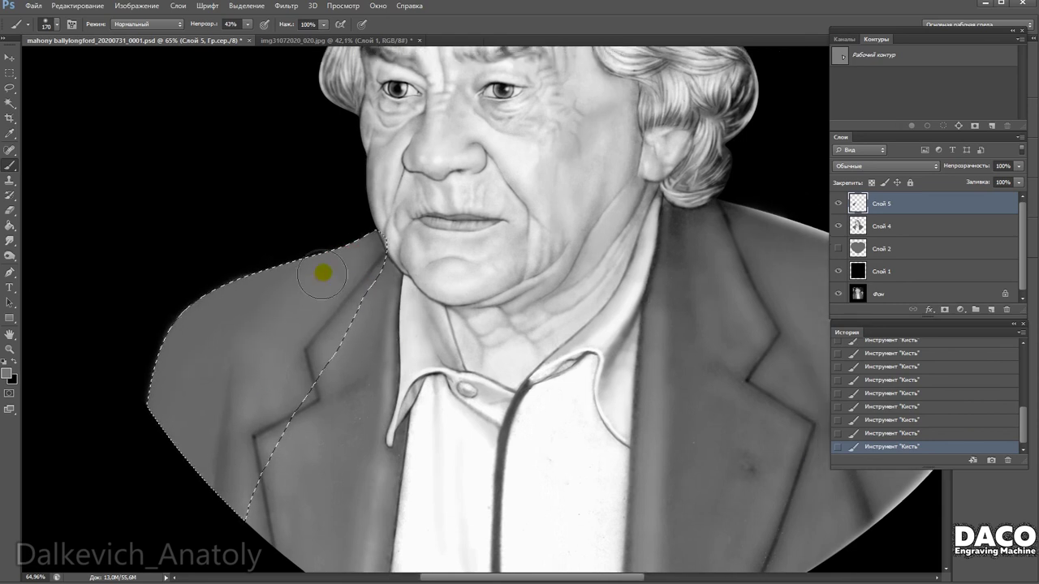
scroll(309, 296, down, 2)
right_click(366, 301)
drag(422, 317, 397, 320)
key(Return)
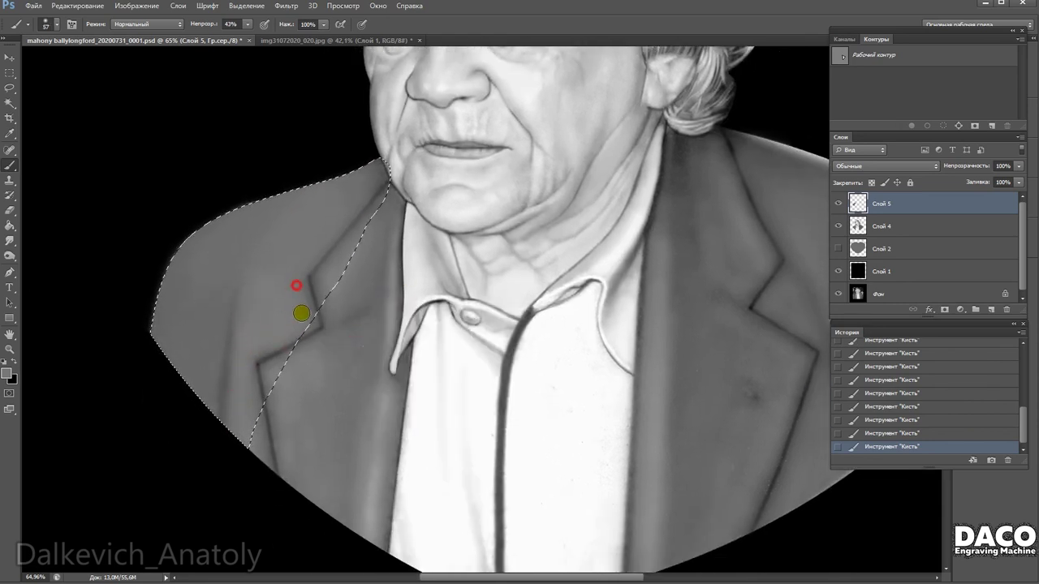
right_click(302, 248)
drag(418, 271, 434, 271)
key(Return)
Lighten the upper and upper-left shoulder edges with a size-76 brush.
drag(217, 240, 172, 337)
right_click(267, 280)
drag(328, 309, 336, 308)
key(Return)
scroll(292, 366, up, 2)
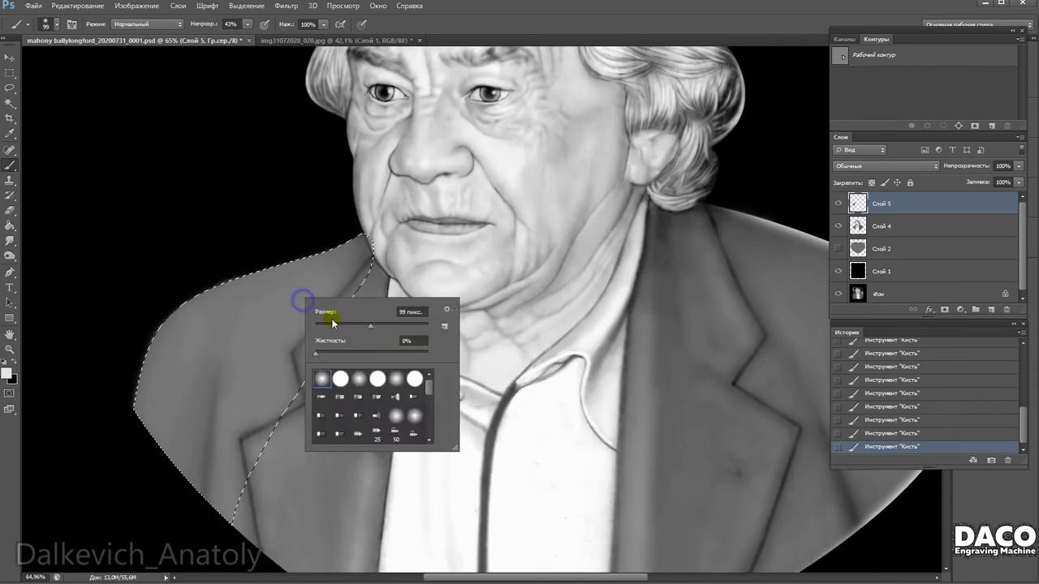
right_click(333, 232)
drag(410, 262, 398, 262)
key(Return)
drag(173, 299, 137, 366)
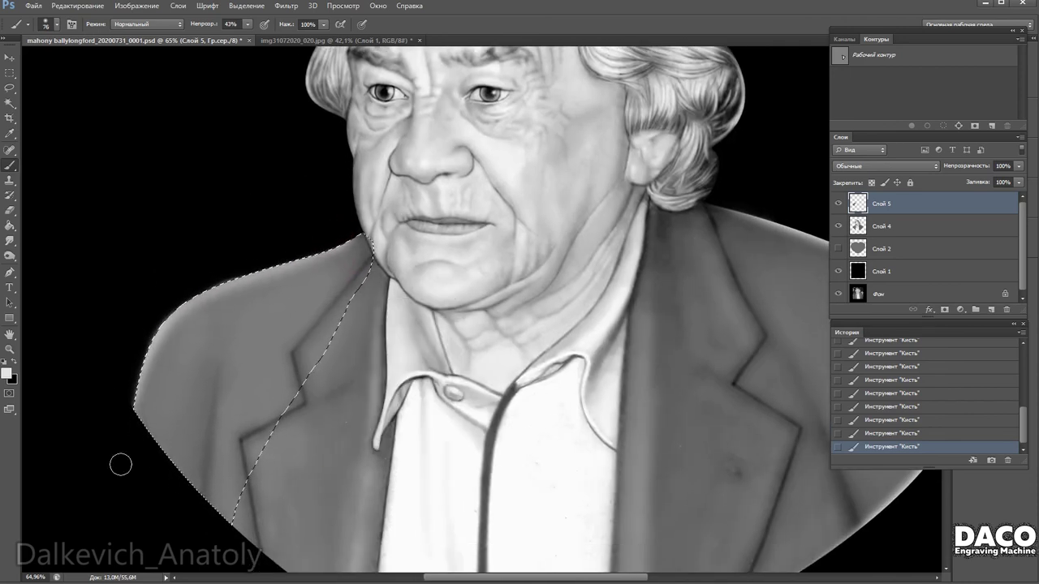
Clear the selection and bring the collar into view.
key(ctrl+d)
scroll(278, 398, up, 2)
scroll(301, 364, down, 3)
scroll(320, 317, up, 1)
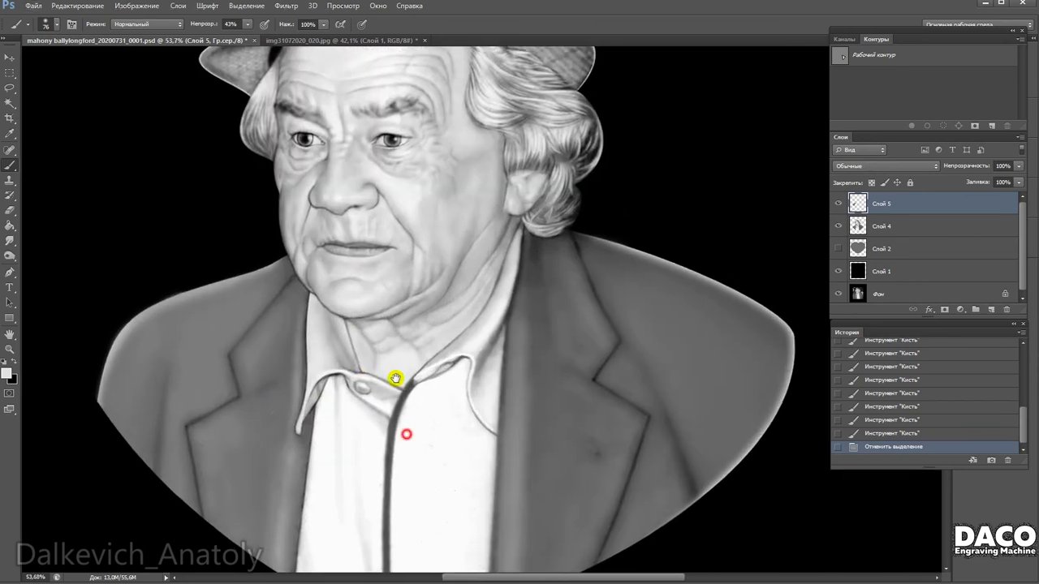
drag(405, 434, 405, 333)
key(o)
click(305, 303)
Merge Слой 4 into Слой 5 and burn the collar, shirt and lapel edges darker.
right_click(970, 208)
click(778, 398)
drag(305, 317, 288, 469)
drag(312, 317, 300, 381)
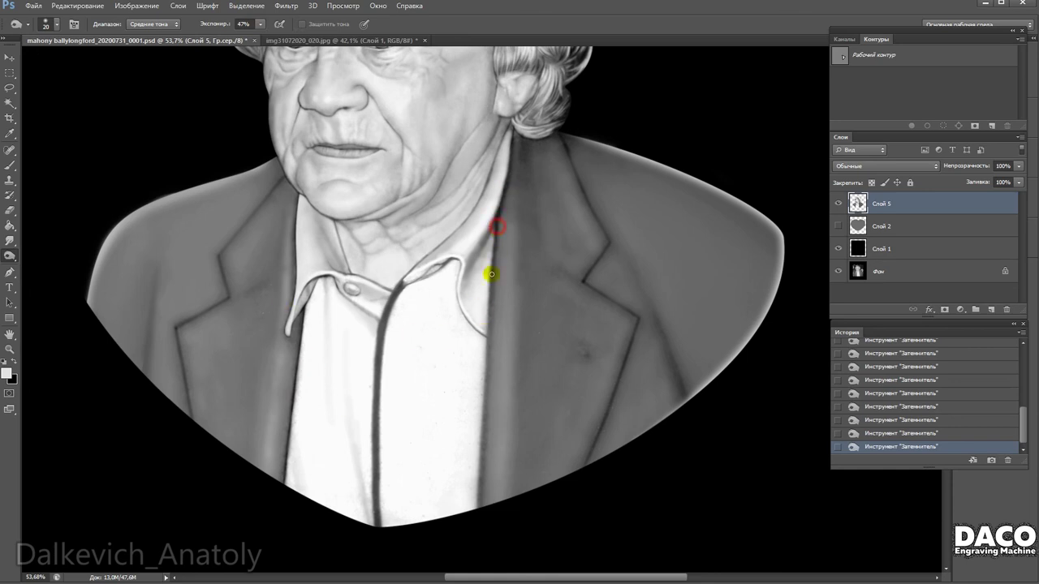
drag(496, 228, 500, 485)
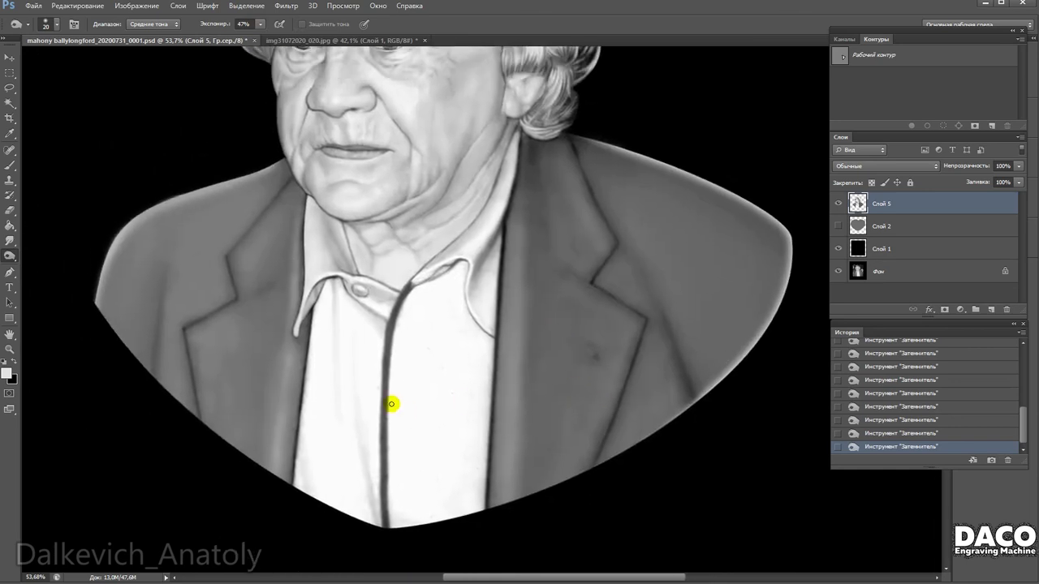
Bring the hat into view and resize the burn brush from 36 to 199.
right_click(365, 309)
click(333, 280)
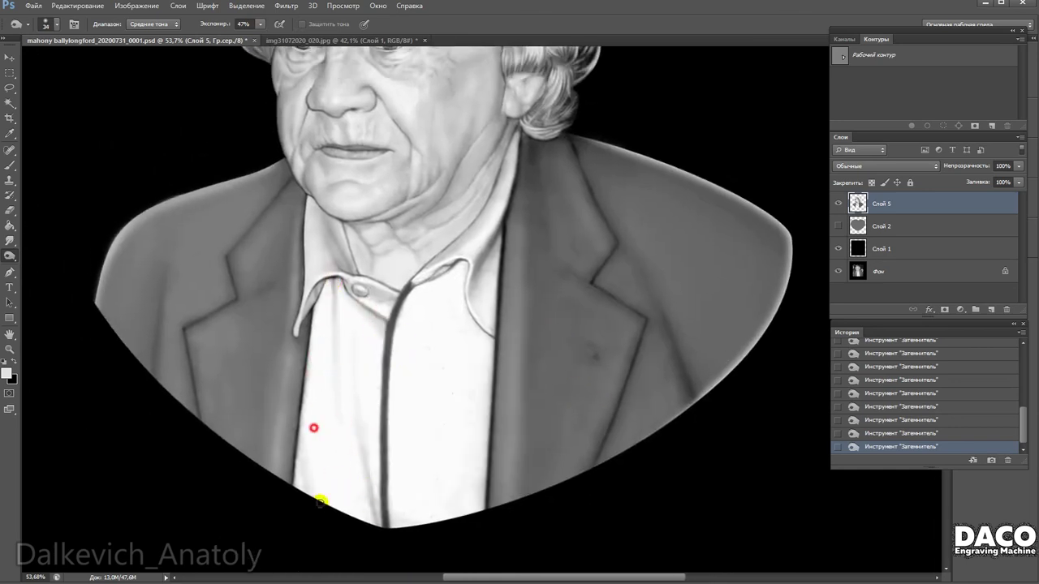
drag(406, 349, 451, 425)
drag(308, 308, 248, 421)
right_click(560, 307)
click(519, 364)
drag(536, 403, 539, 418)
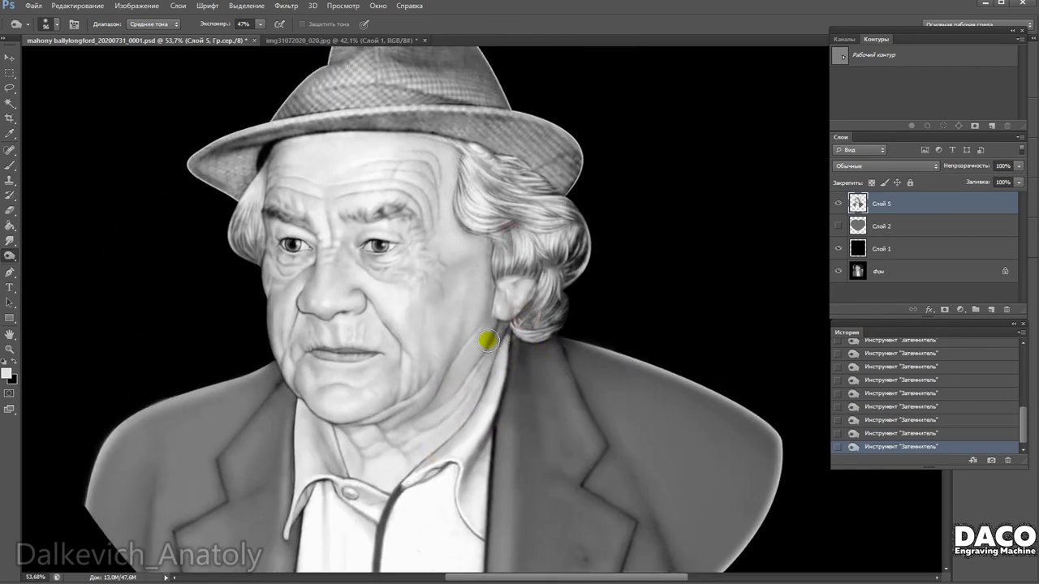
scroll(282, 317, up, 2)
scroll(341, 316, up, 3)
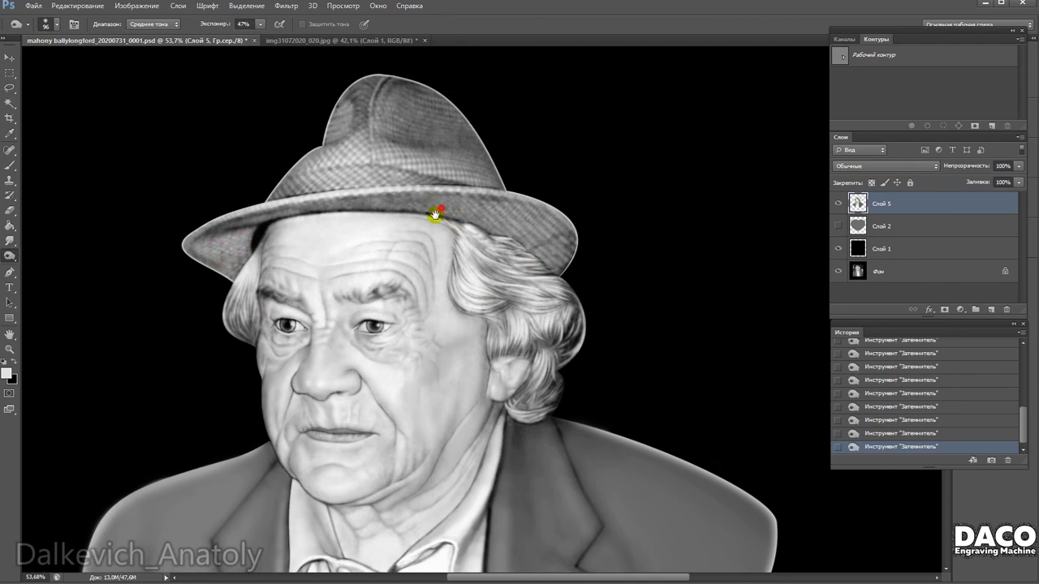
scroll(346, 372, down, 1)
right_click(355, 328)
mouse_move(382, 340)
mouse_down()
mouse_move(417, 341)
mouse_move(432, 455)
mouse_up()
key(Return)
Lighten the hat brim, hat and hair with the Dodge tool.
key(shift+o)
right_click(414, 208)
key(Return)
mouse_move(459, 225)
mouse_down()
mouse_move(438, 225)
mouse_move(343, 157)
mouse_move(477, 348)
mouse_up()
mouse_move(464, 307)
mouse_down()
mouse_move(436, 308)
mouse_move(424, 268)
mouse_up()
scroll(425, 276, down, 3)
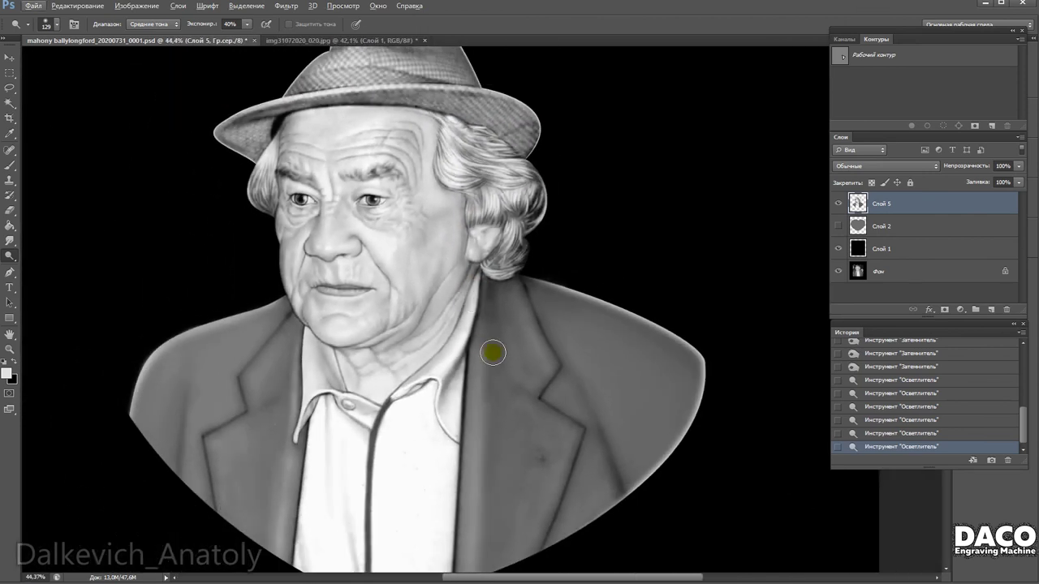
Set the Brush to black paint at 100% opacity.
click(10, 166)
right_click(254, 394)
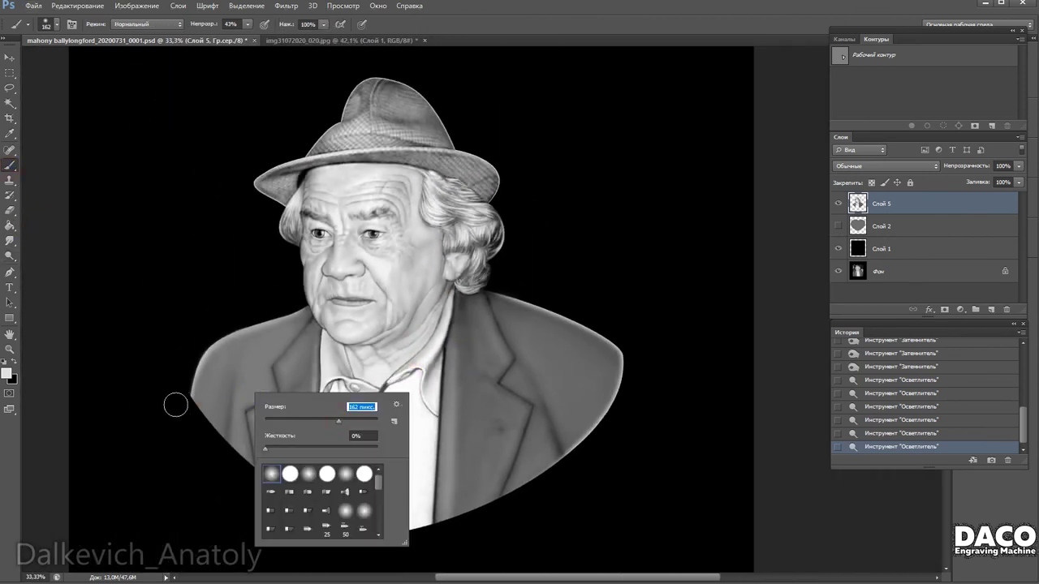
click(7, 373)
click(32, 235)
click(296, 83)
drag(191, 431, 173, 417)
Paint black over the lower-left and lower-right jacket edges up to the shoulder.
drag(248, 24, 284, 35)
mouse_move(212, 460)
mouse_down()
mouse_move(236, 487)
mouse_move(218, 385)
mouse_up()
mouse_move(336, 435)
mouse_down()
mouse_move(293, 417)
mouse_move(554, 346)
mouse_move(572, 328)
mouse_up()
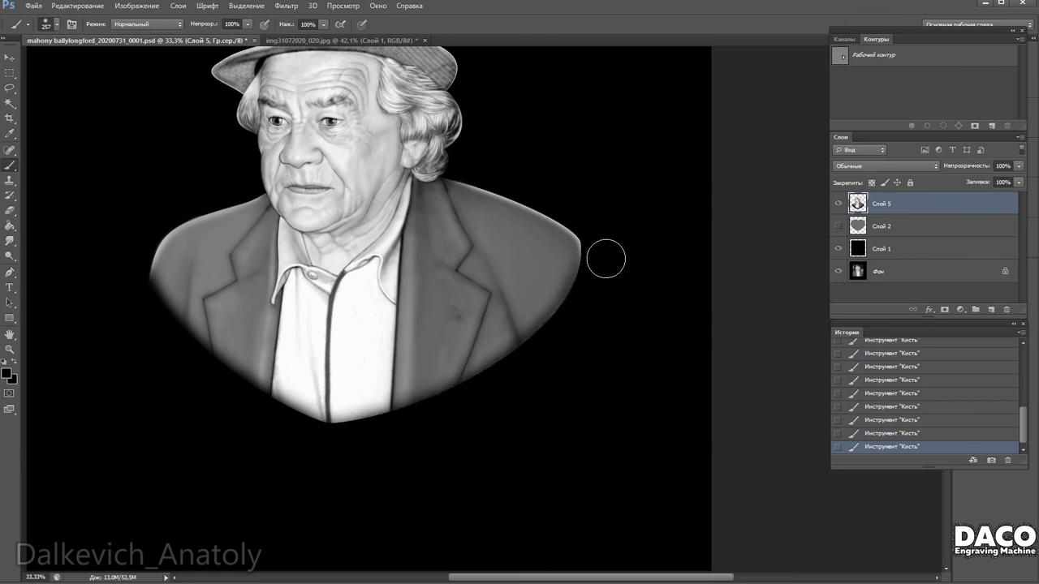
drag(518, 381, 605, 271)
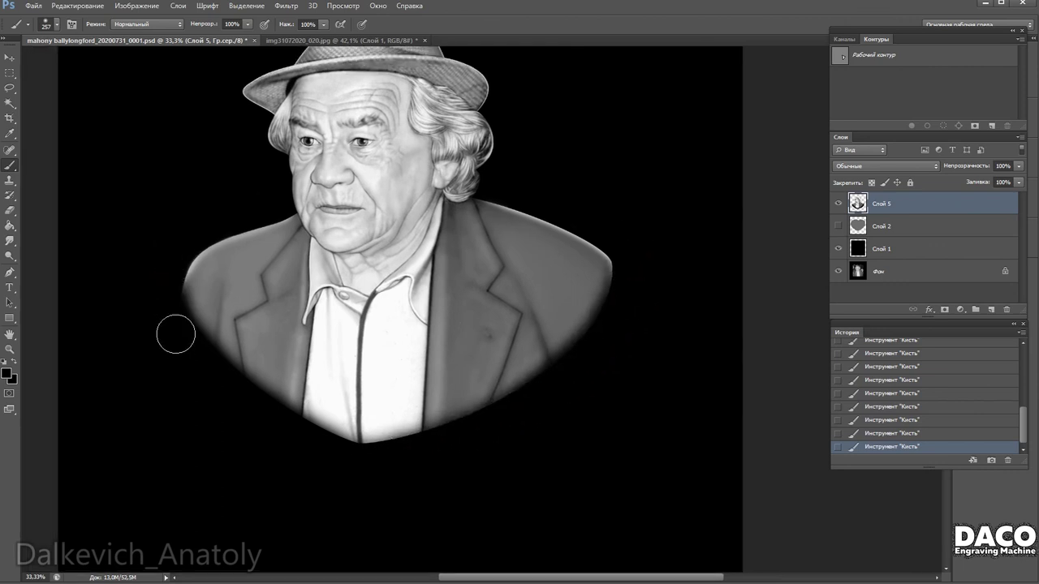
scroll(292, 413, down, 1)
Crop the canvas to a box around the portrait, slightly narrowed at the sides.
key(c)
drag(255, 83, 631, 489)
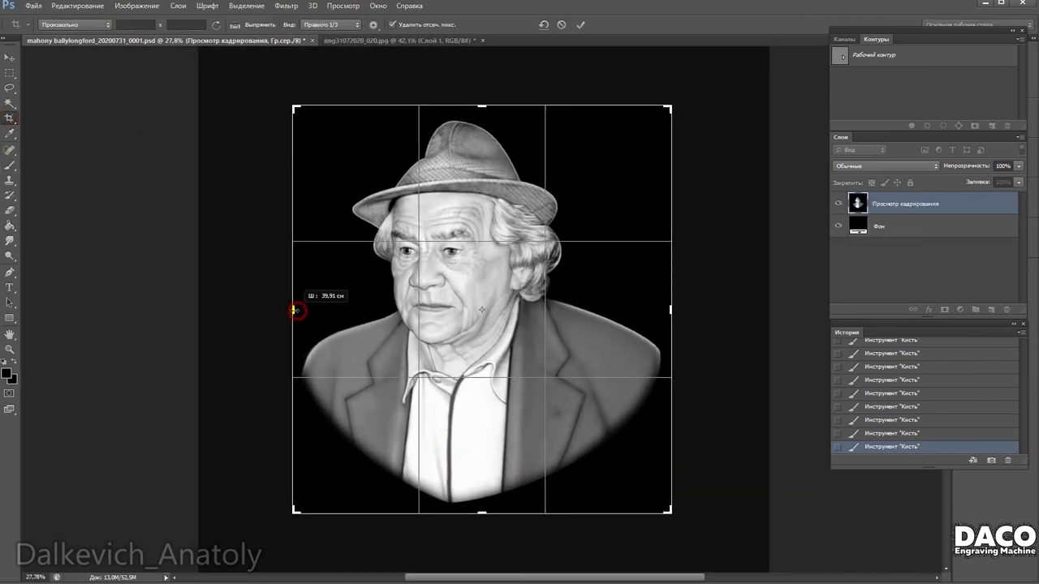
drag(672, 309, 668, 309)
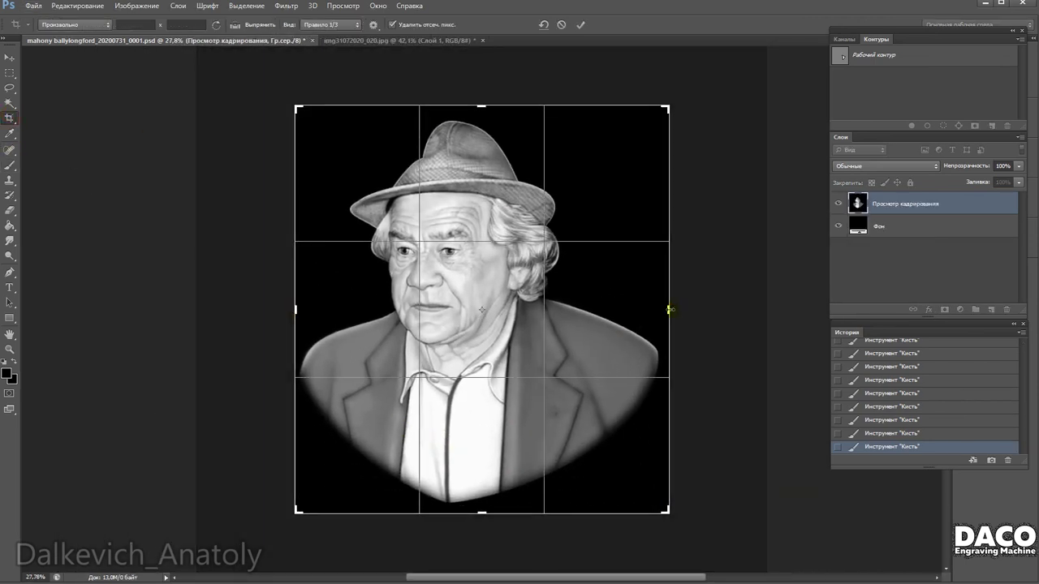
key(Return)
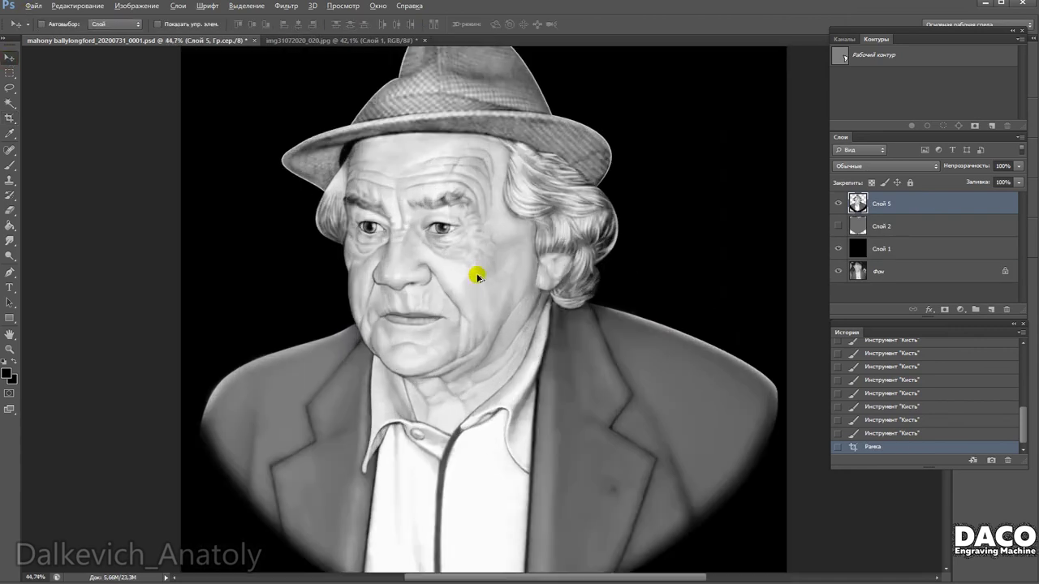